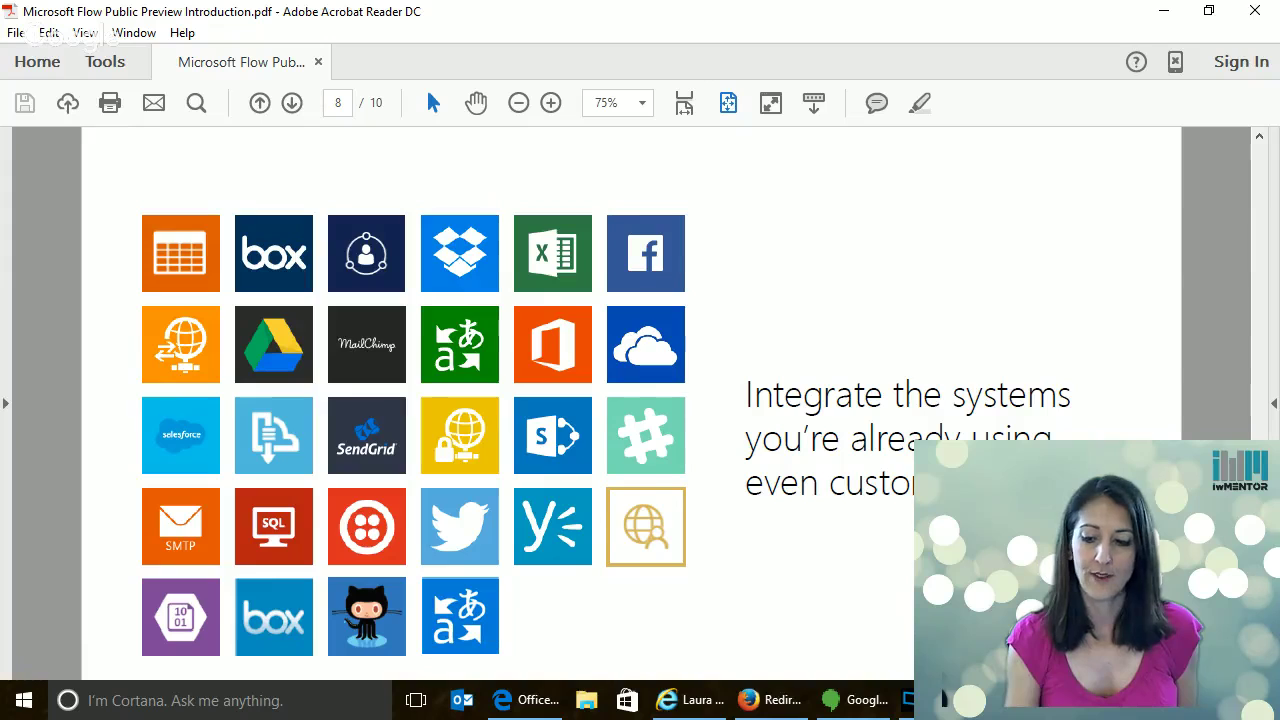
Page through the Flow presentation in Acrobat to the last slide
scroll(606, 400, down, 1)
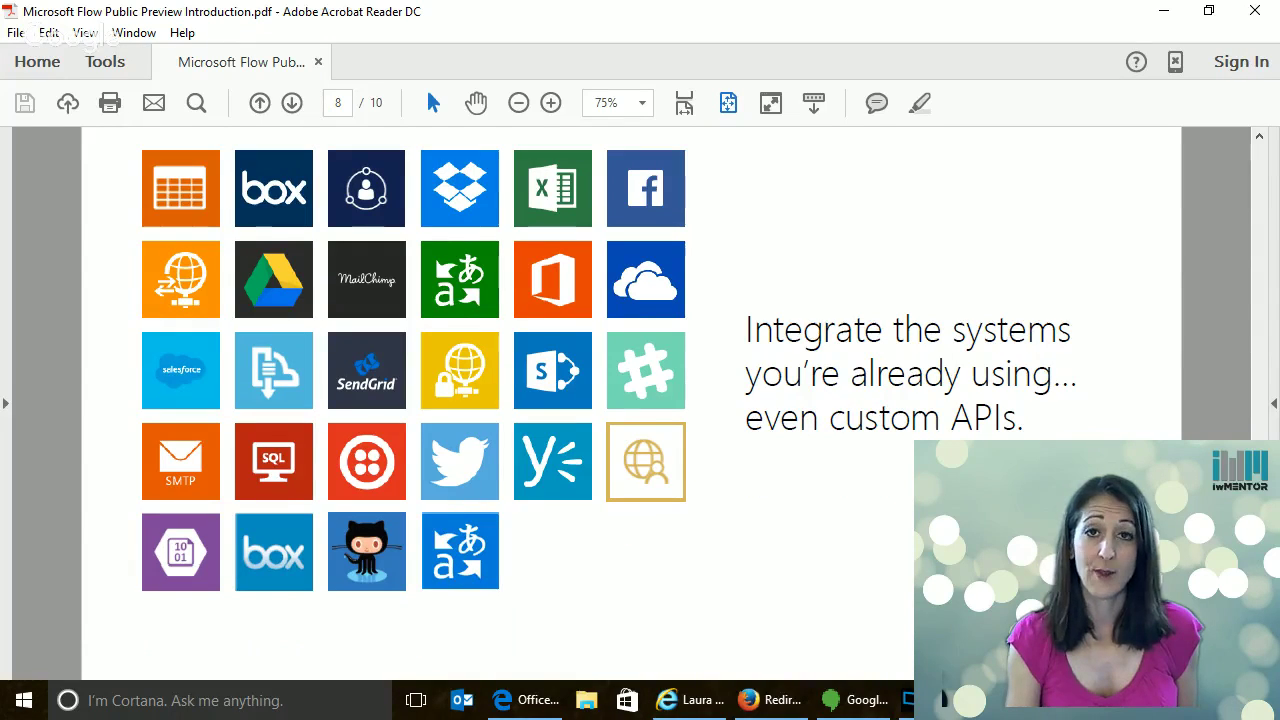
scroll(606, 400, down, 2)
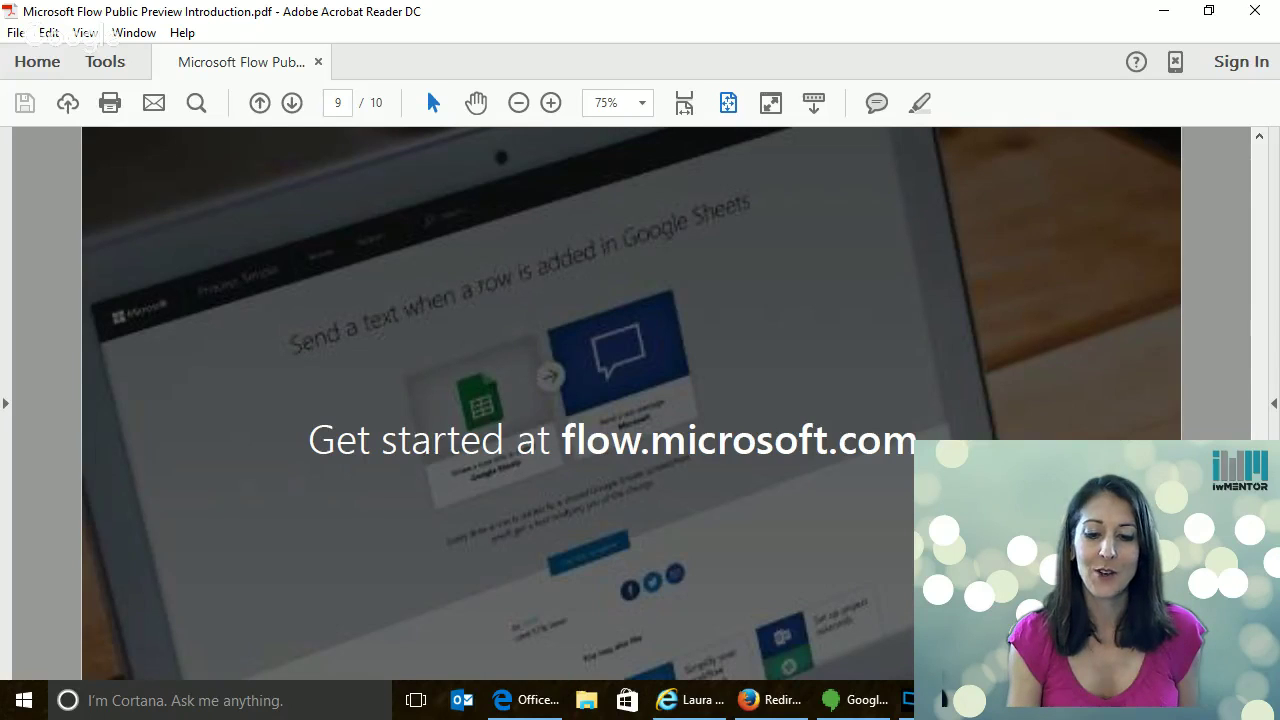
scroll(606, 400, down, 2)
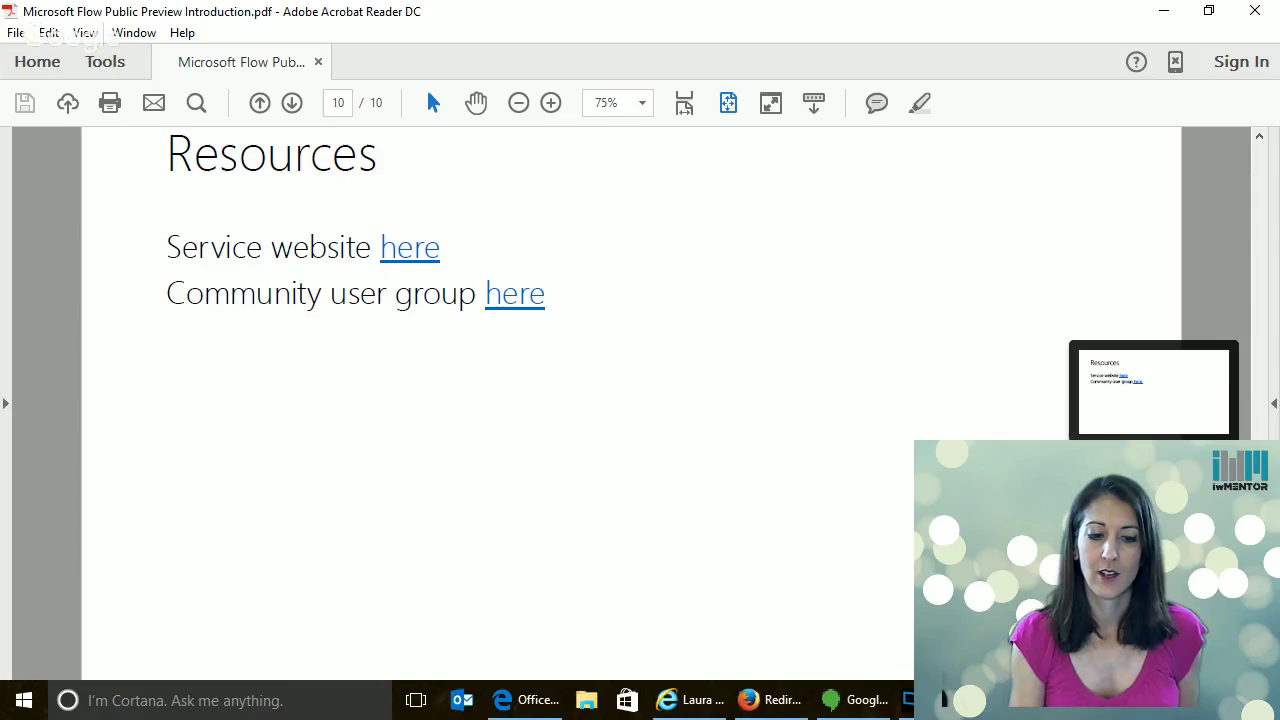
scroll(606, 400, up, 2)
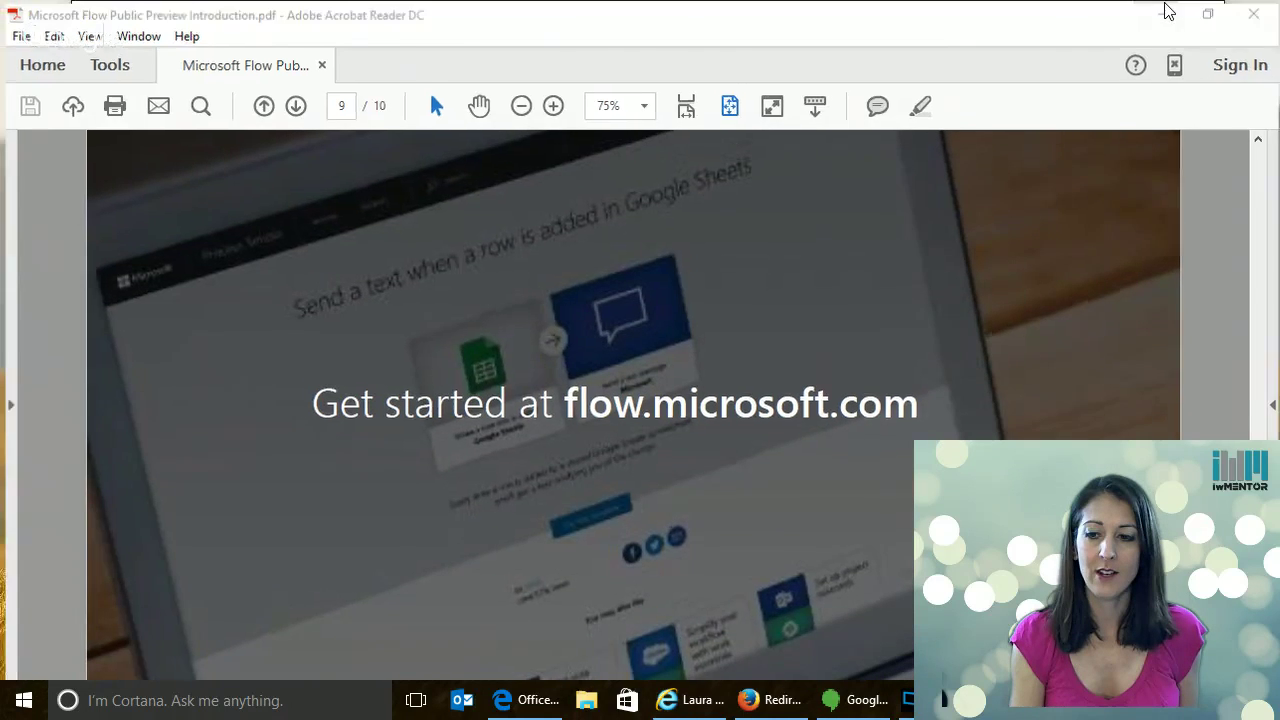
Minimize Acrobat and the Hangouts window to bring up the Office 365 Demos SharePoint site
click(1167, 11)
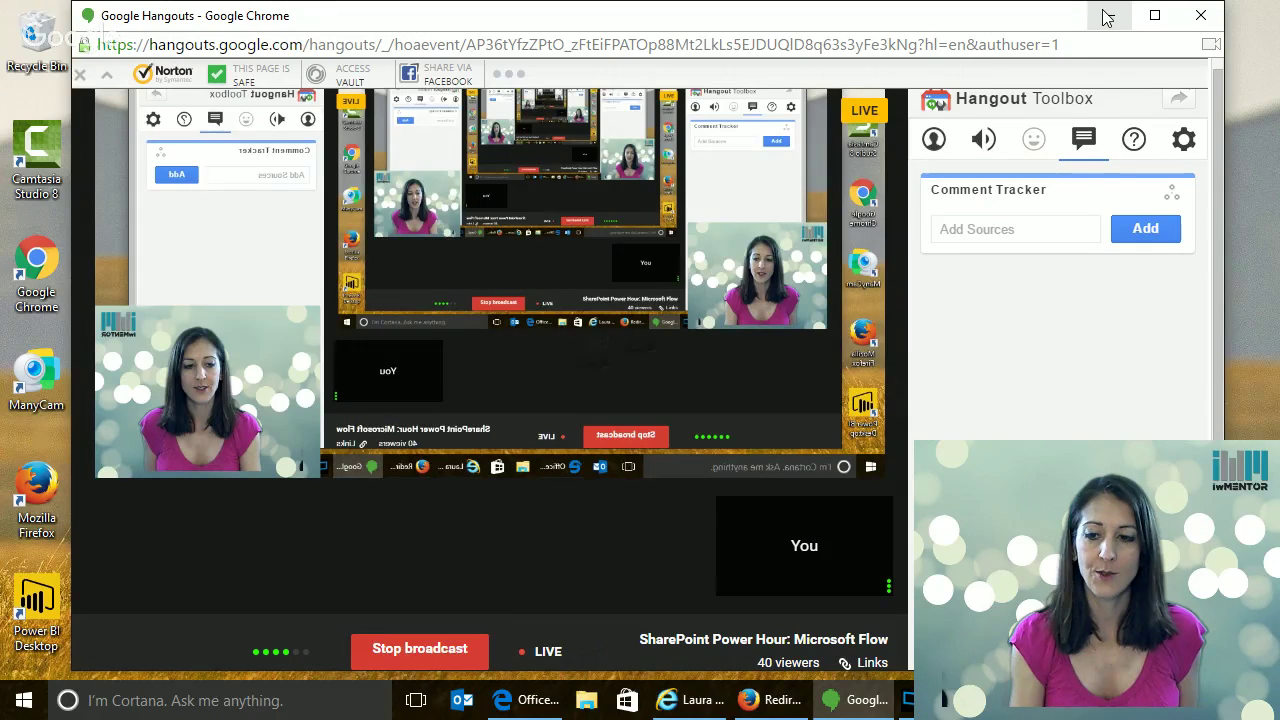
click(1107, 17)
click(525, 700)
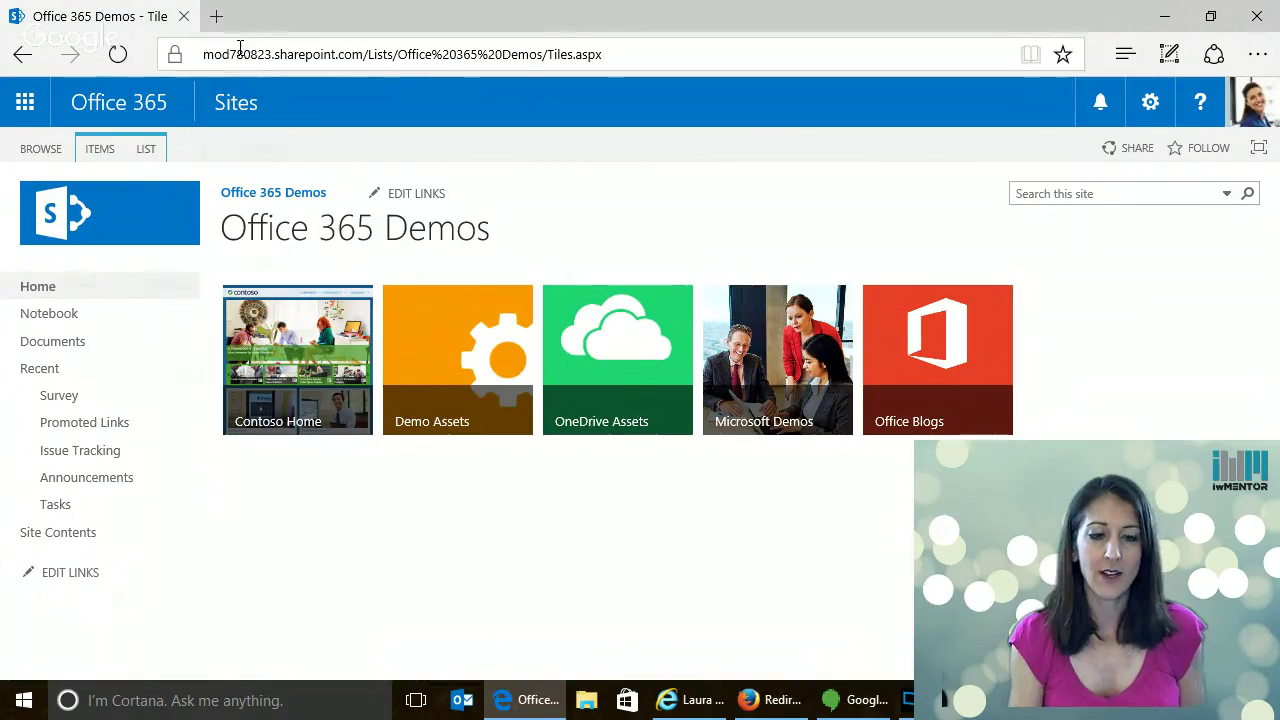
Open microsoftflow.com in a new browser tab
click(1247, 103)
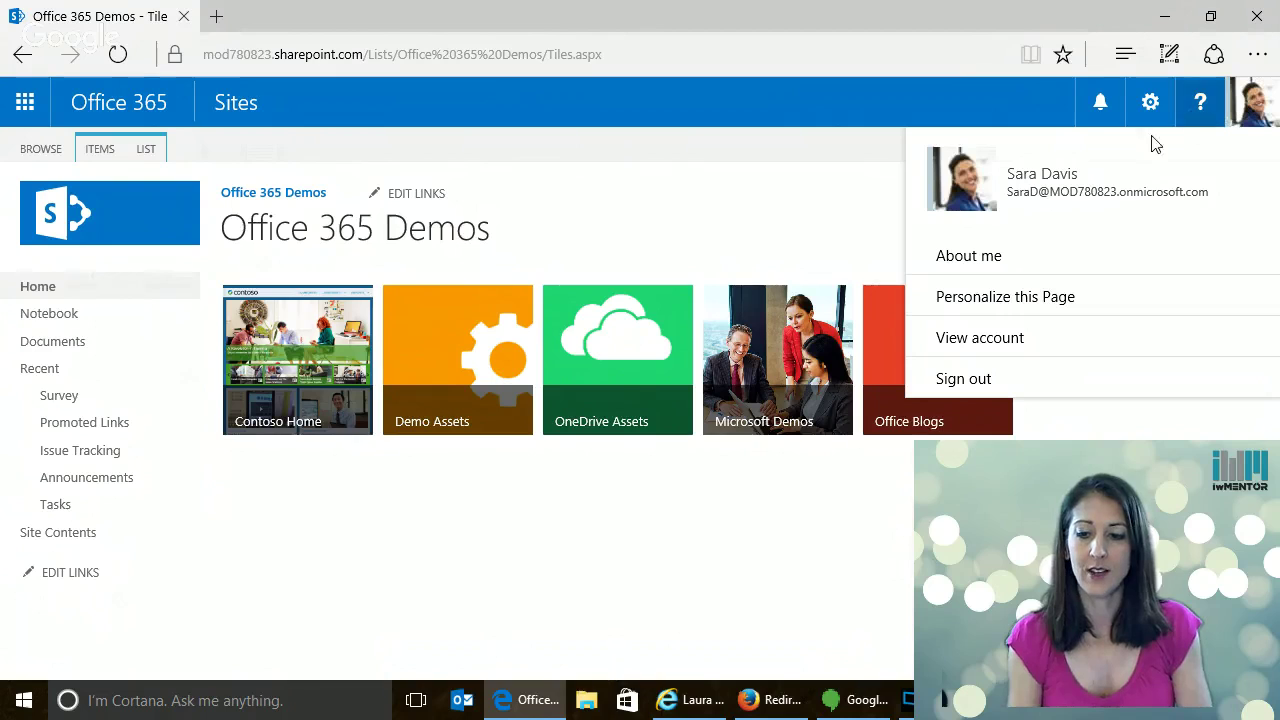
click(215, 18)
text(m)
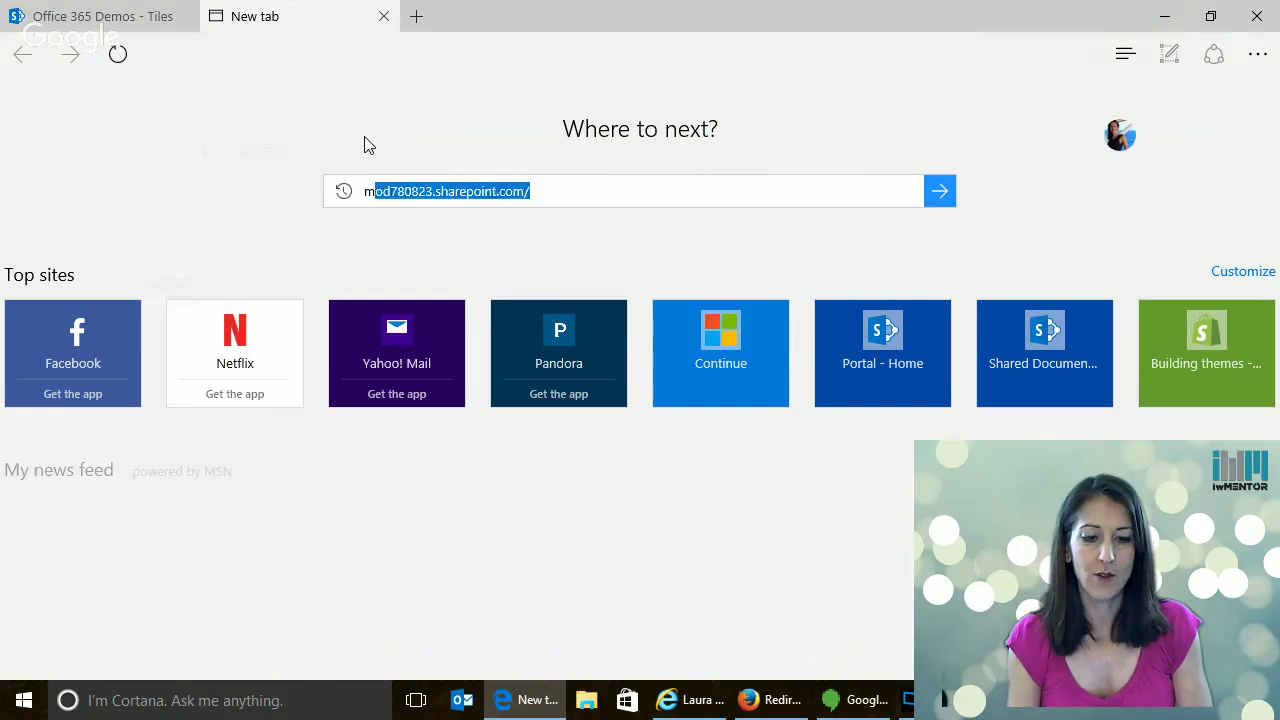
text(icrosoftfl)
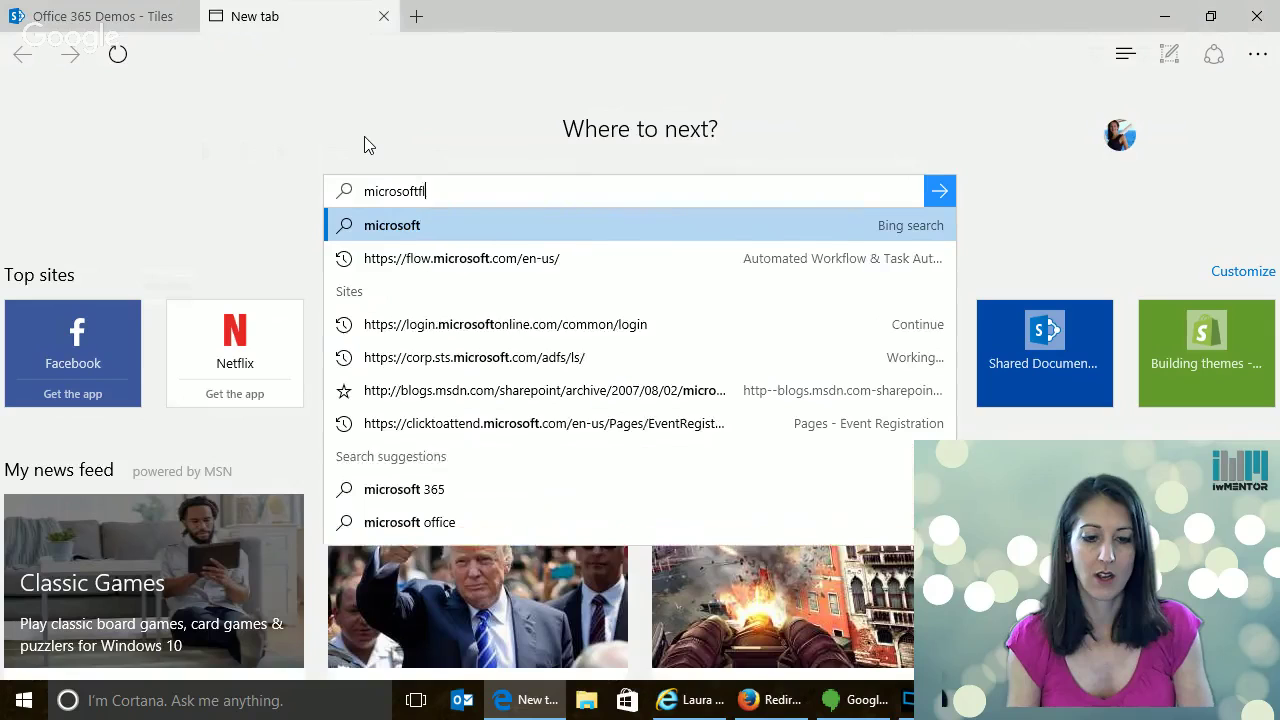
text(ow.com)
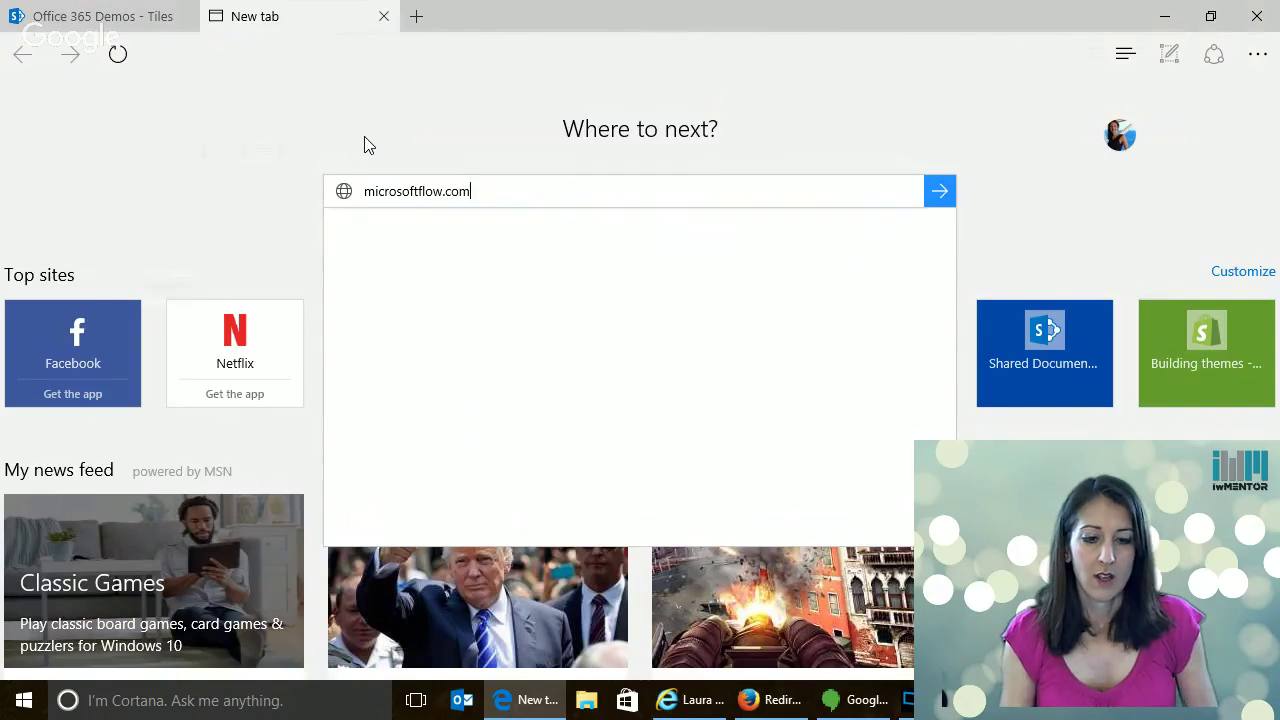
key(Return)
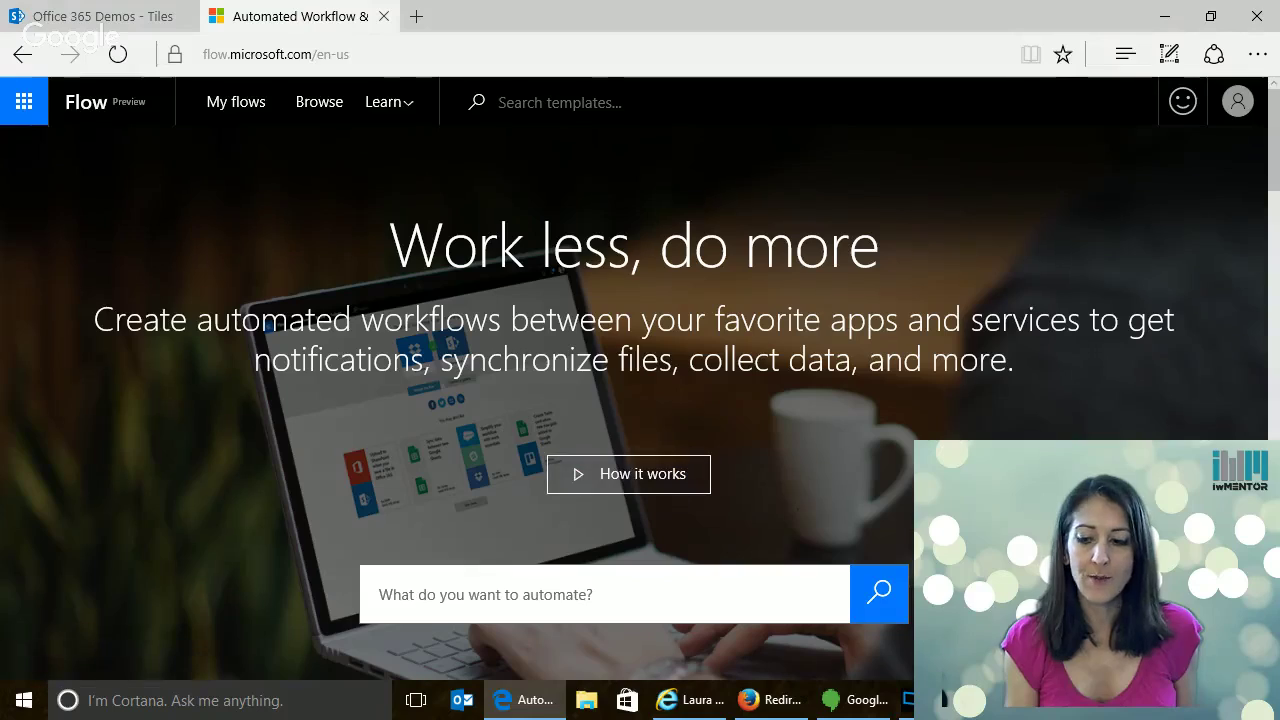
scroll(1276, 436, down, 4)
scroll(1276, 436, down, 8)
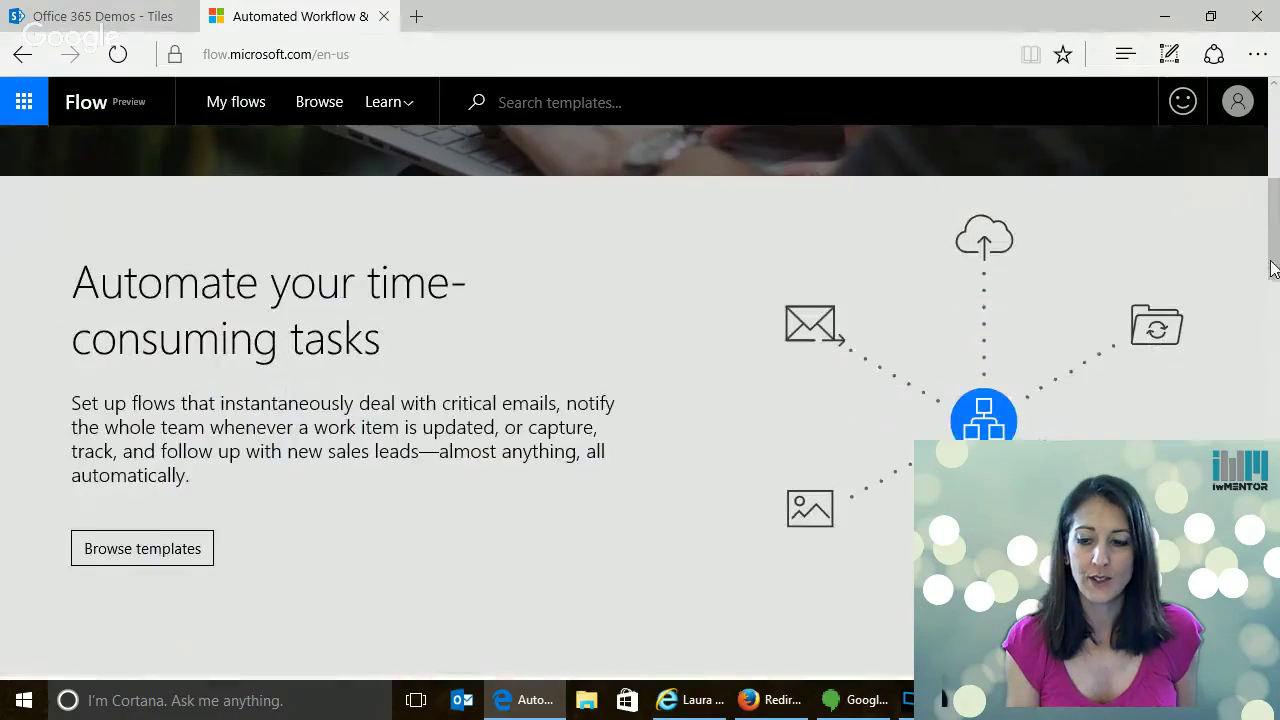
scroll(1276, 436, down, 13)
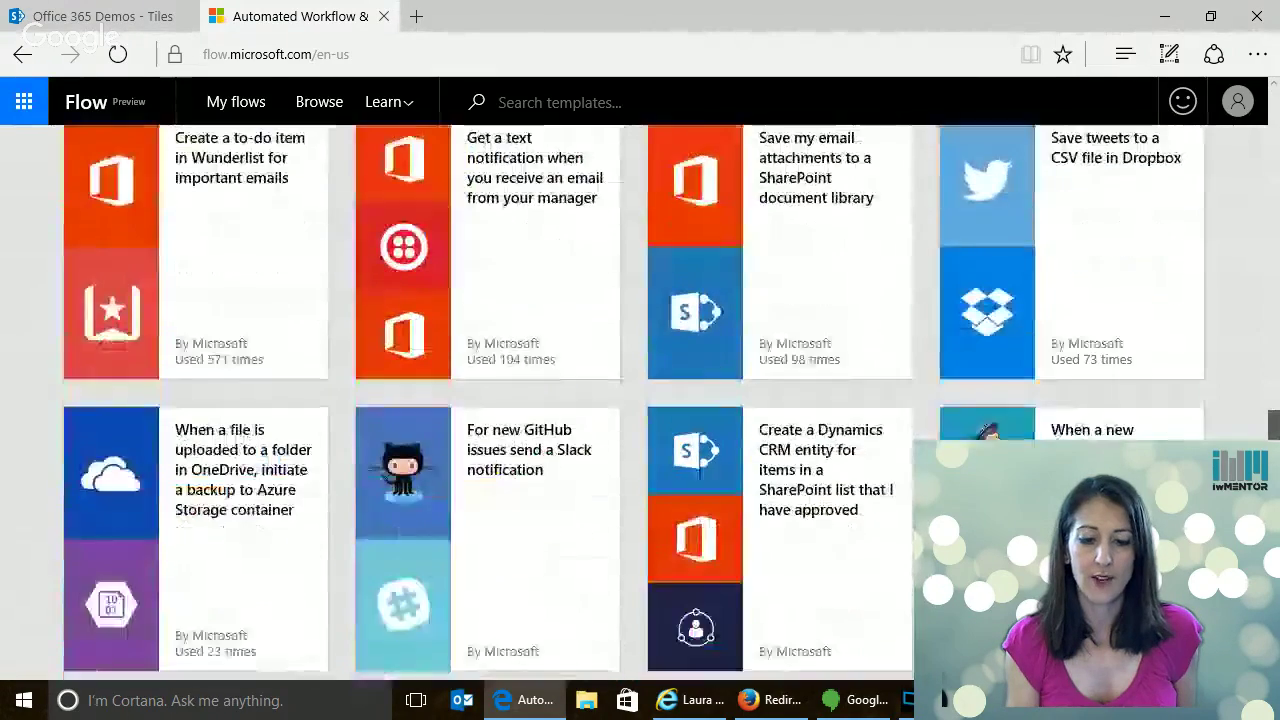
scroll(1276, 436, down, 4)
scroll(1276, 436, up, 20)
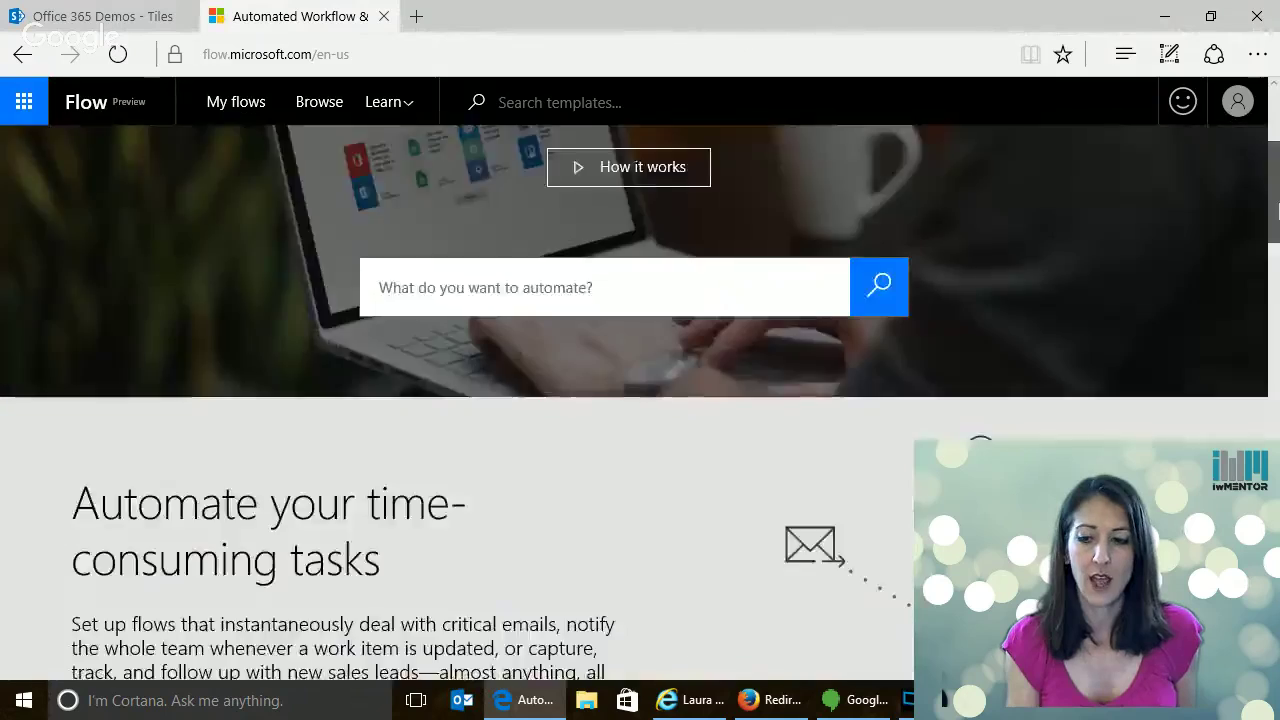
Sign out of the administrator account in Microsoft Flow
click(1237, 101)
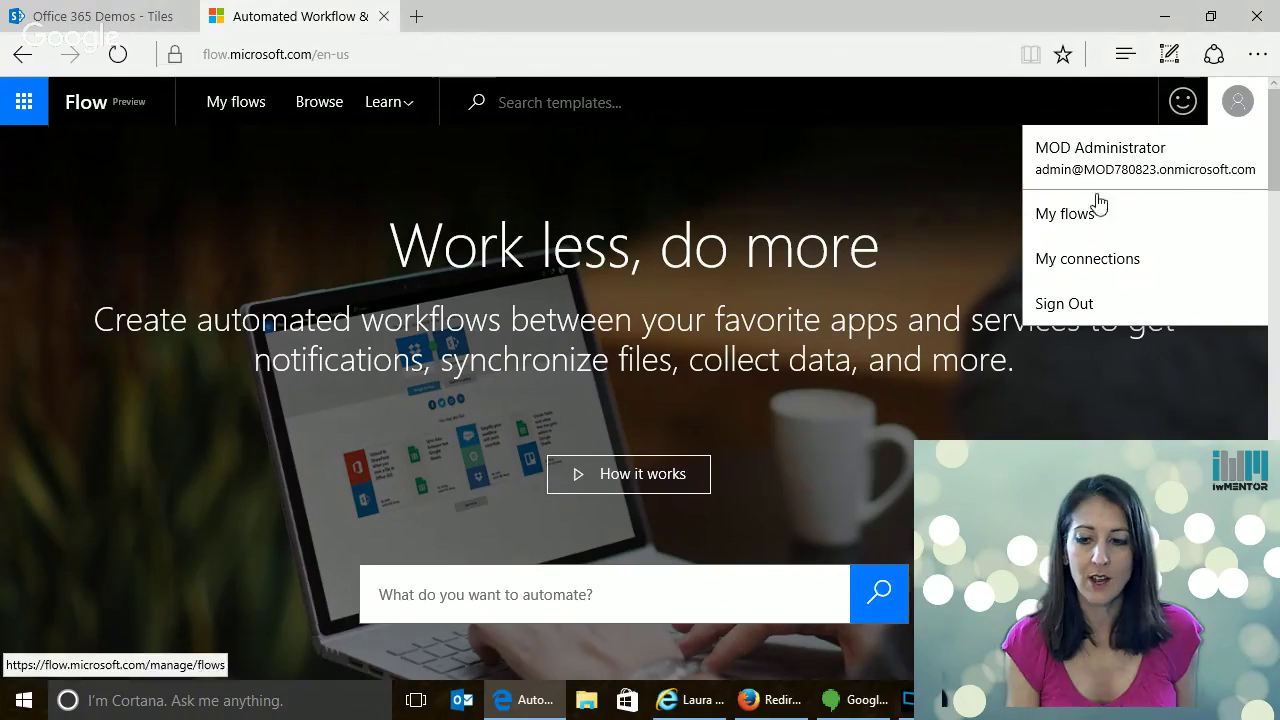
click(1079, 314)
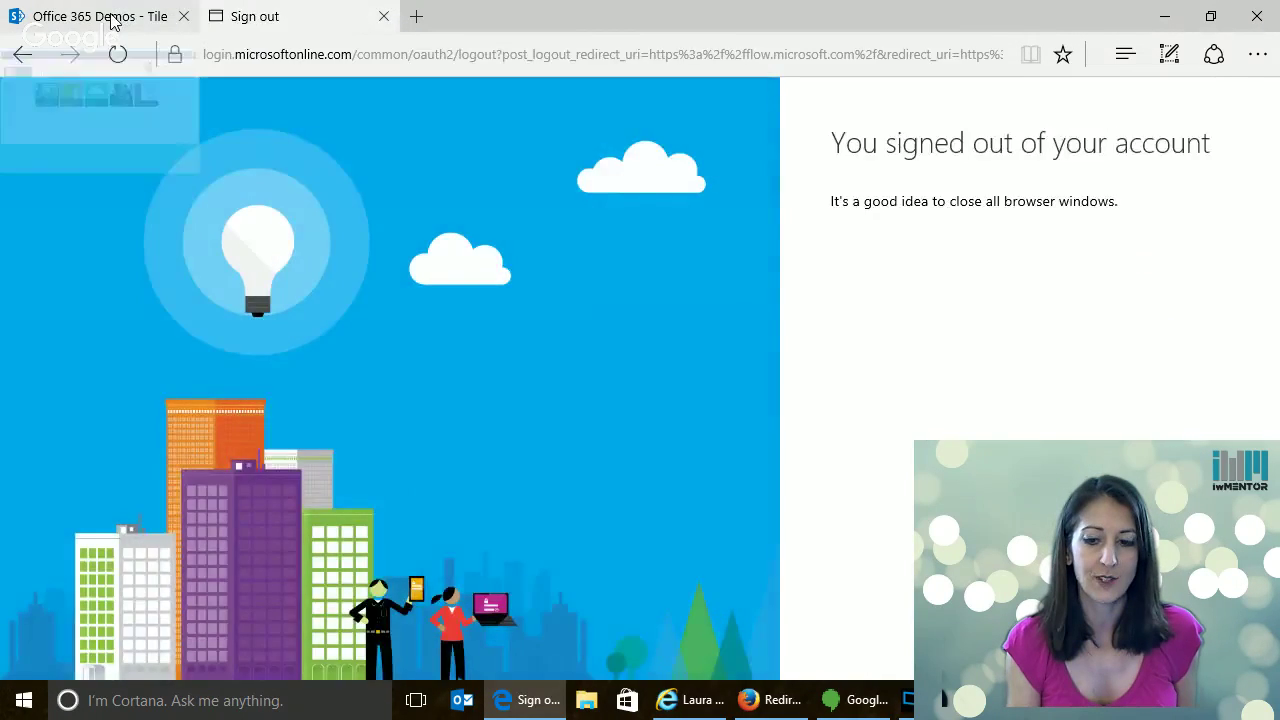
click(110, 18)
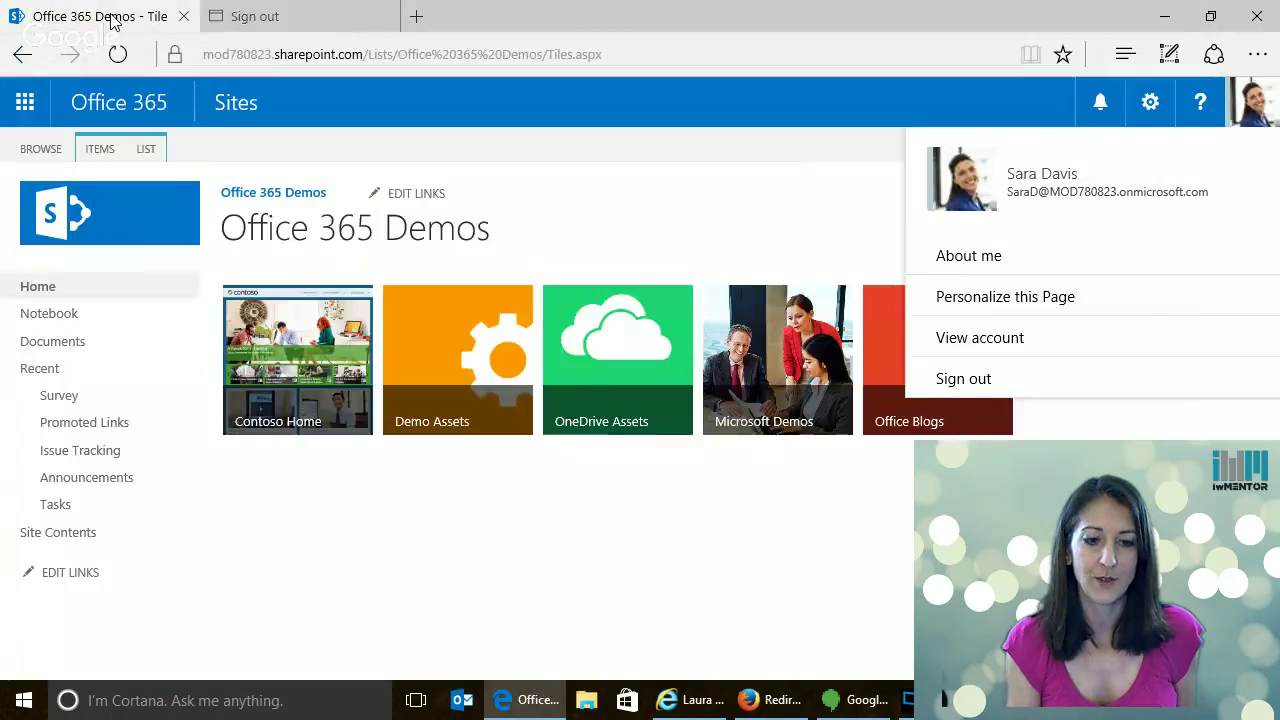
click(295, 18)
Sign in with the demo user's work account and password, staying signed in and saving the password
click(1020, 116)
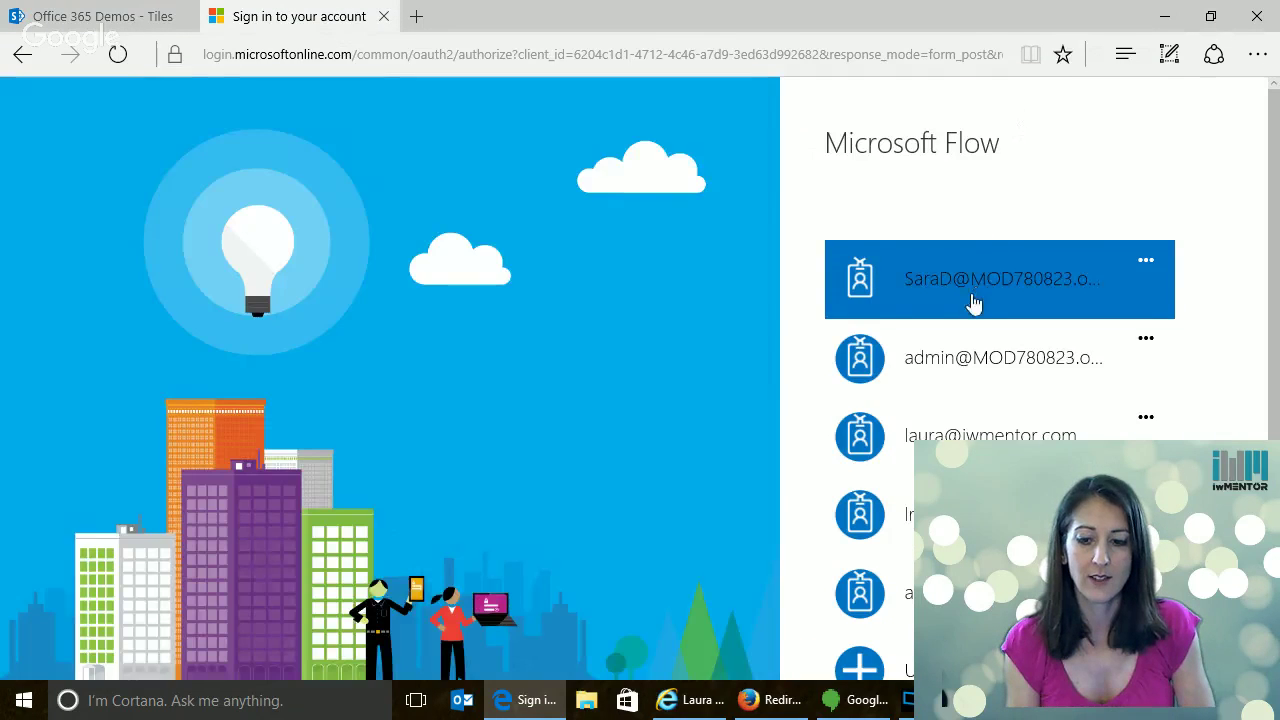
click(973, 304)
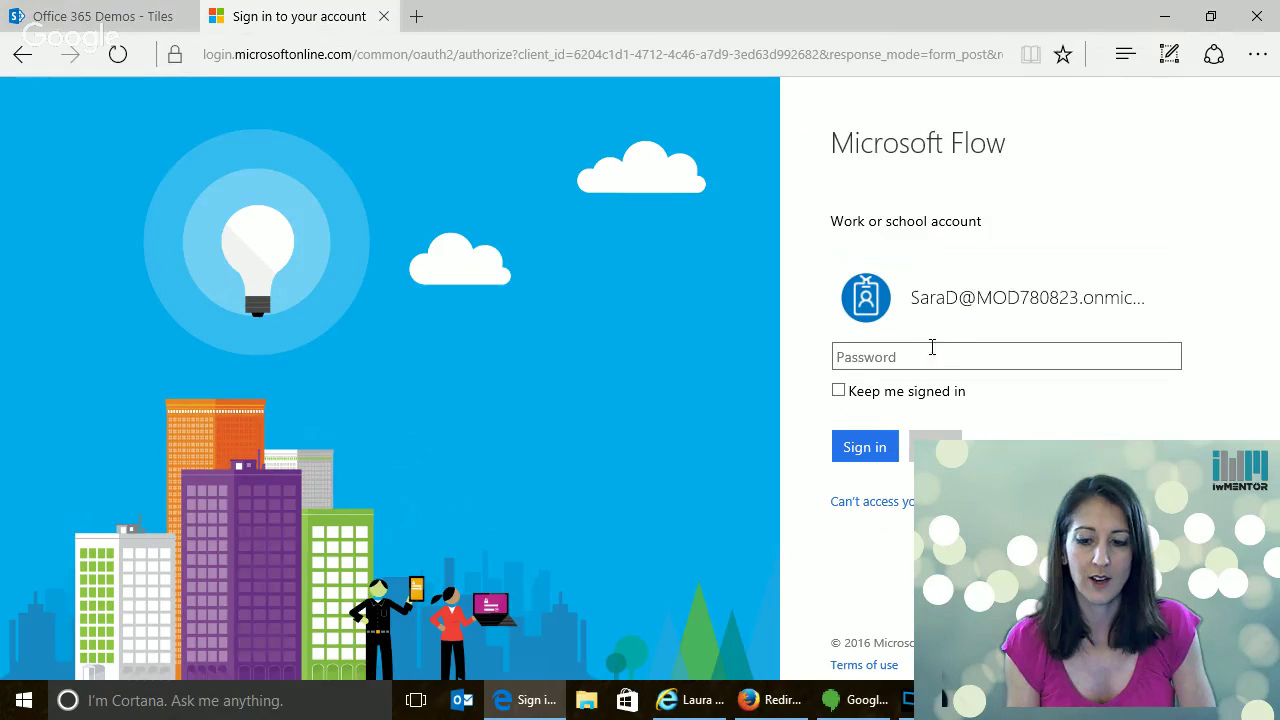
text(•••••)
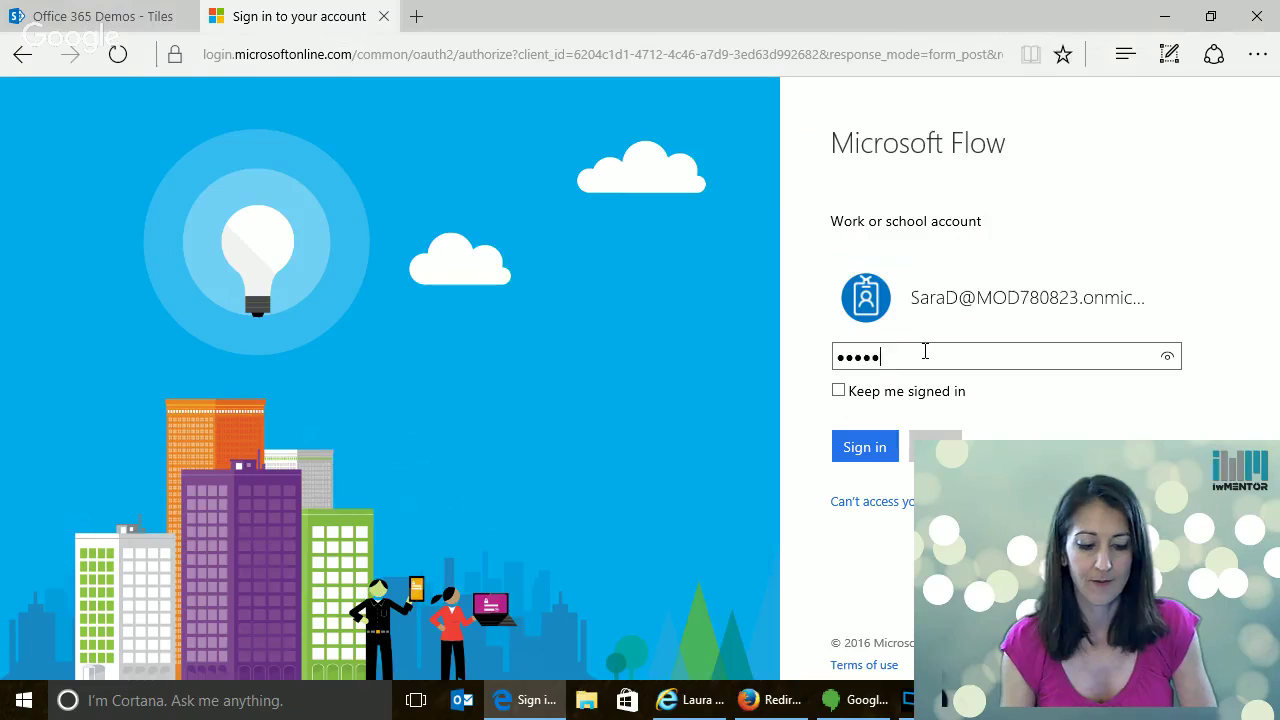
text(•••)
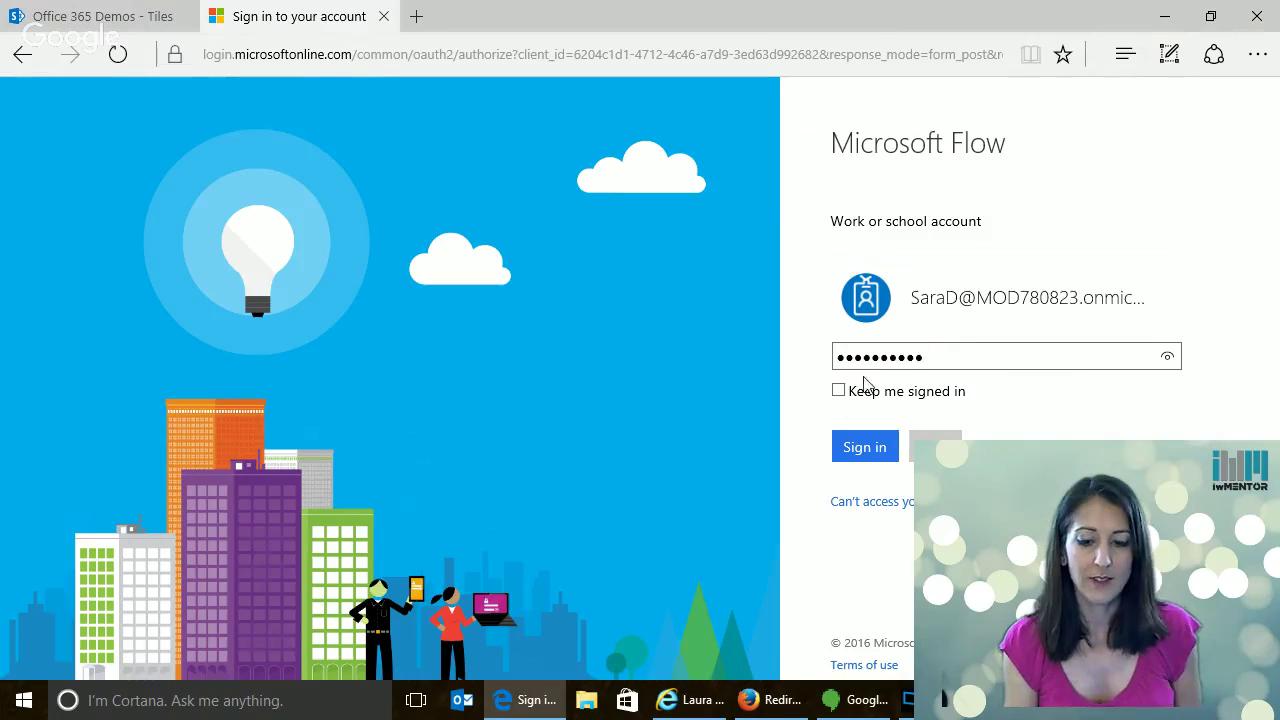
click(838, 392)
click(858, 447)
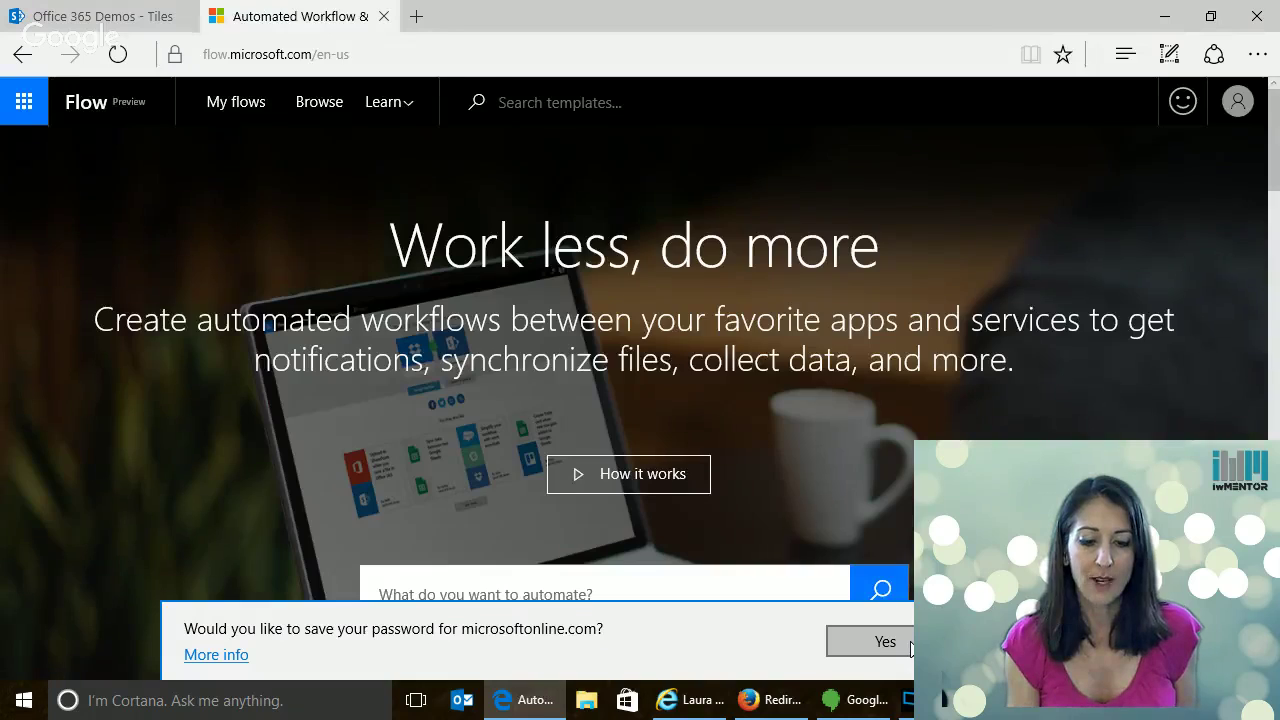
click(908, 645)
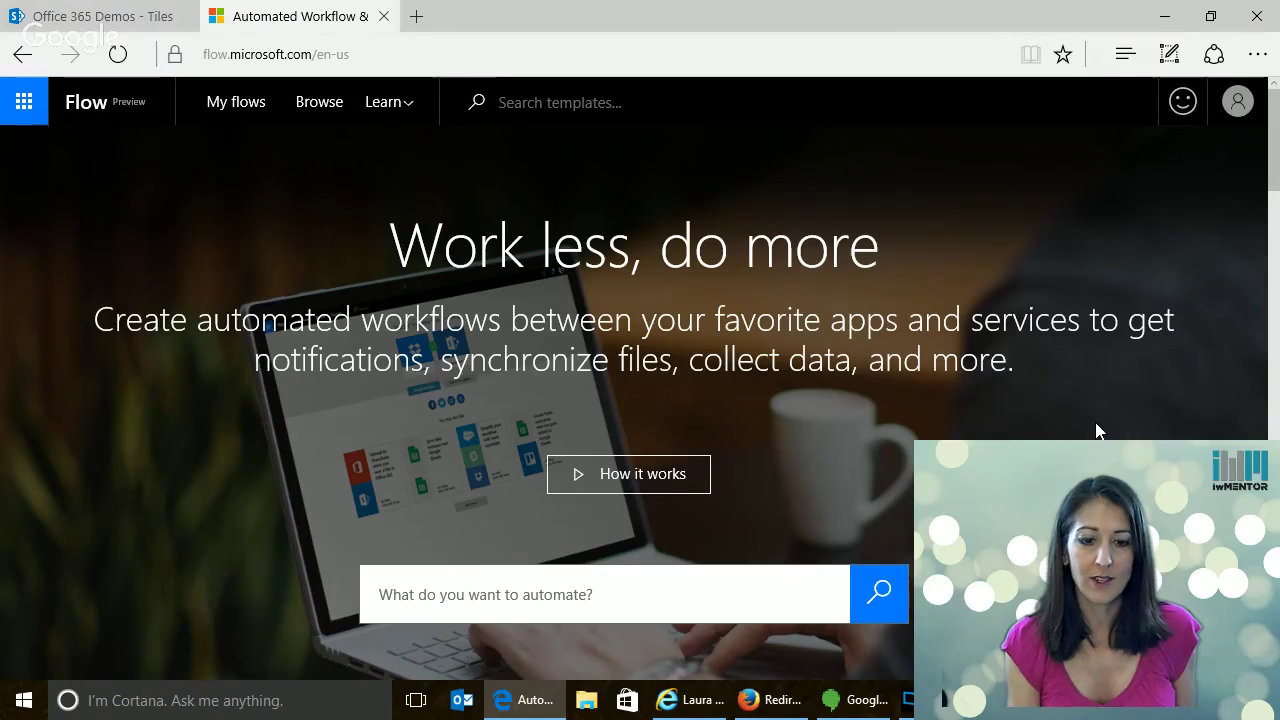
click(233, 104)
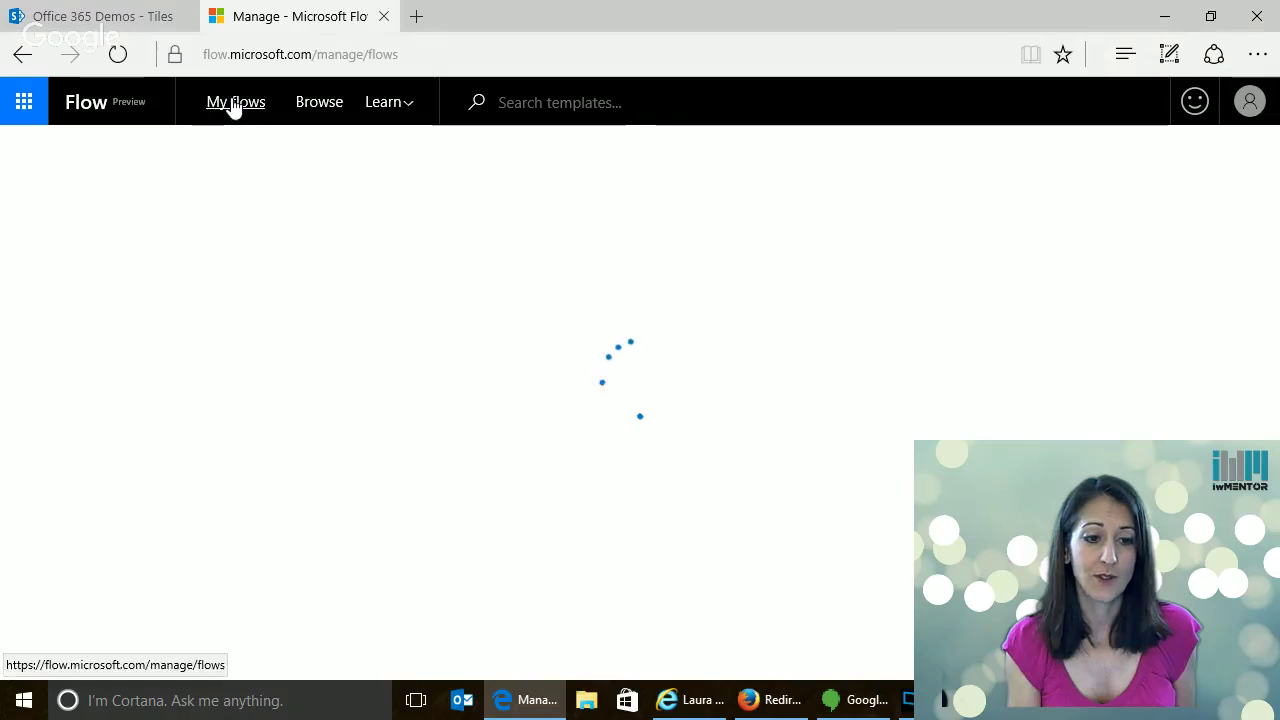
click(122, 24)
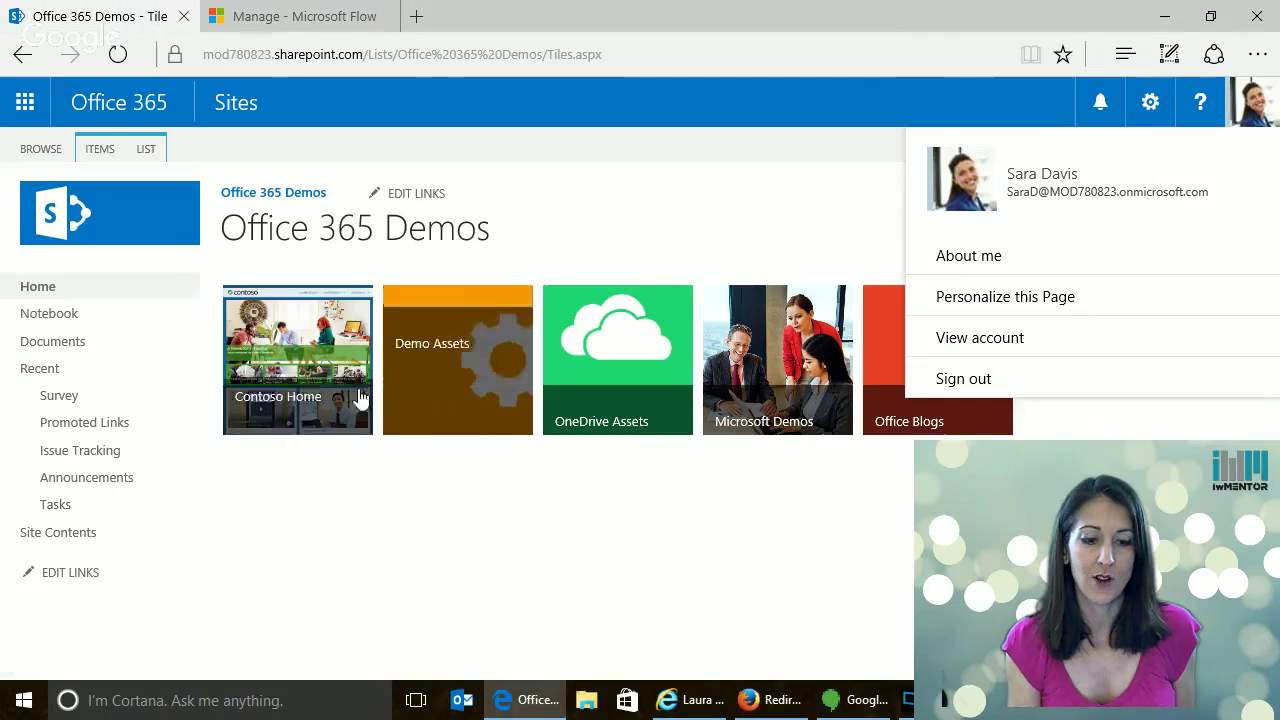
click(329, 369)
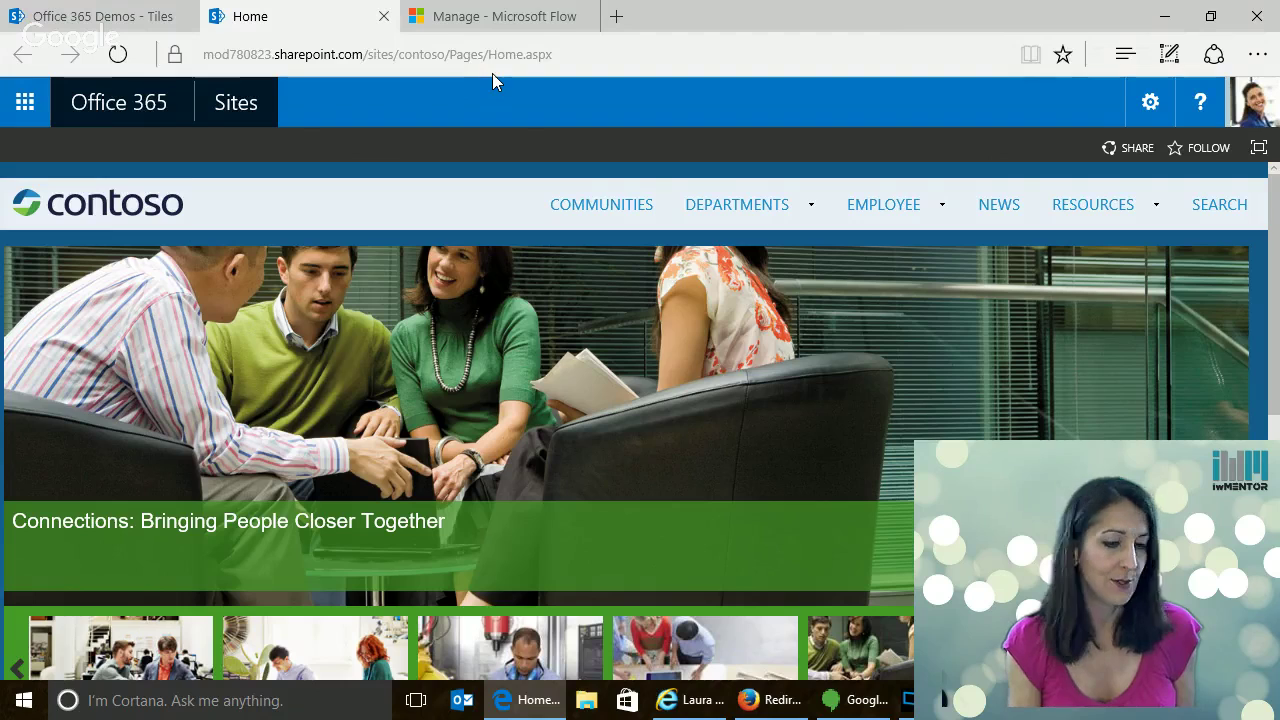
click(494, 27)
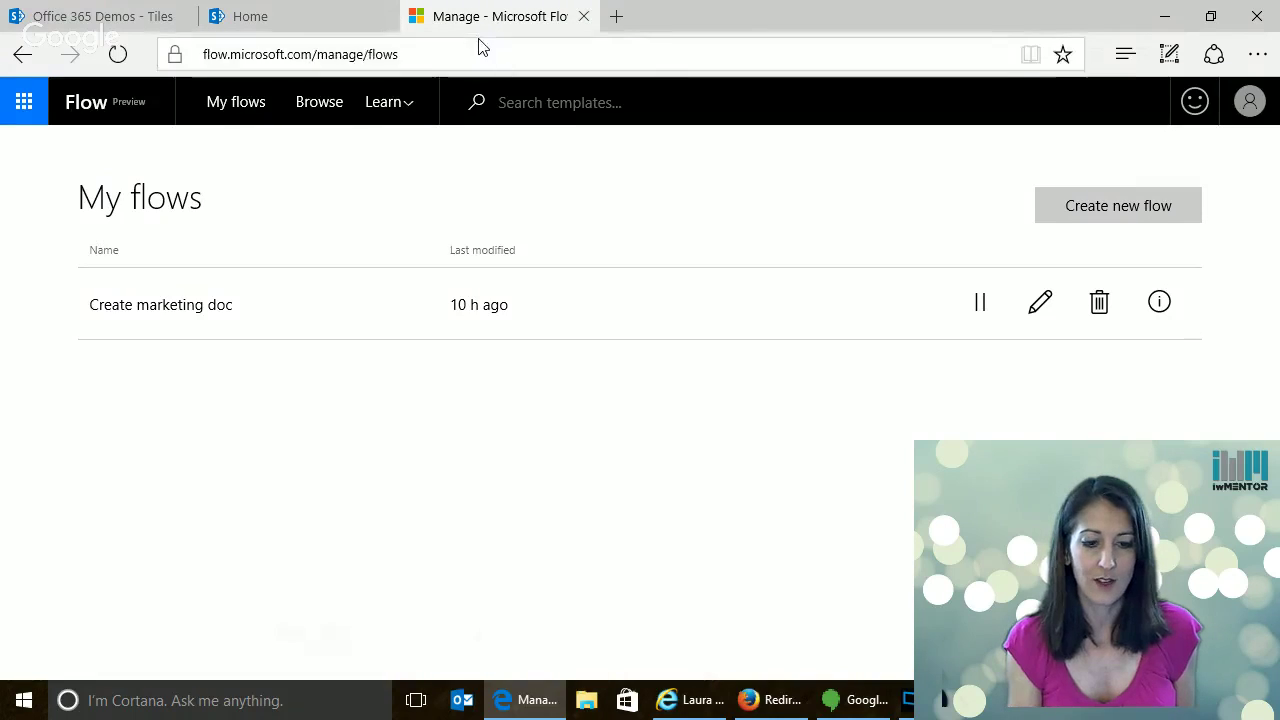
mouse_move(281, 22)
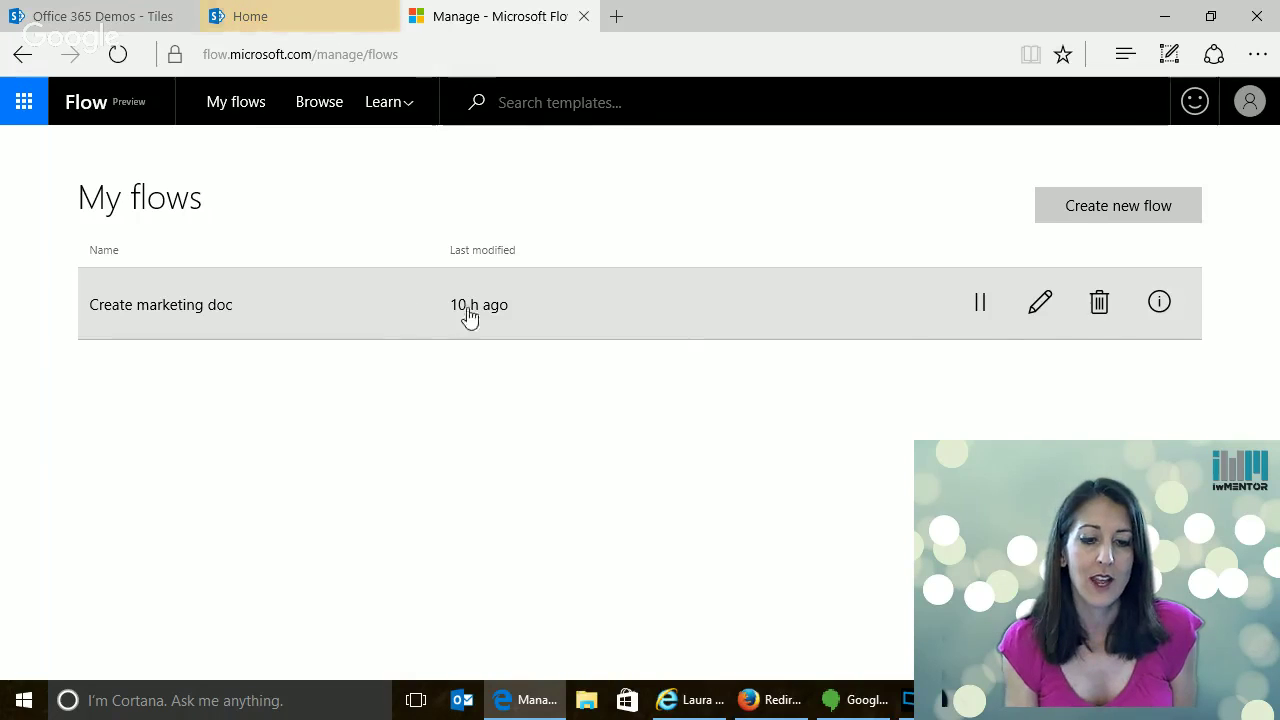
Edit the Create marketing doc flow and expand its Recurrence and Create item cards
click(1041, 306)
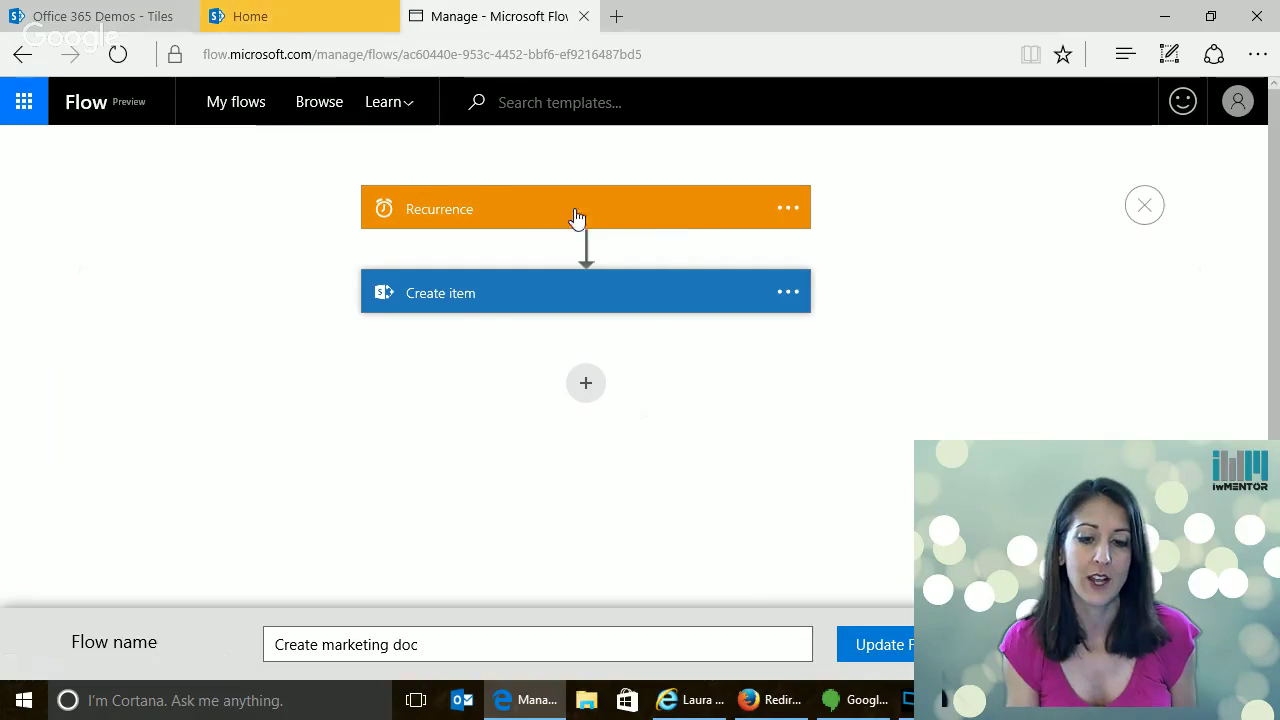
click(680, 209)
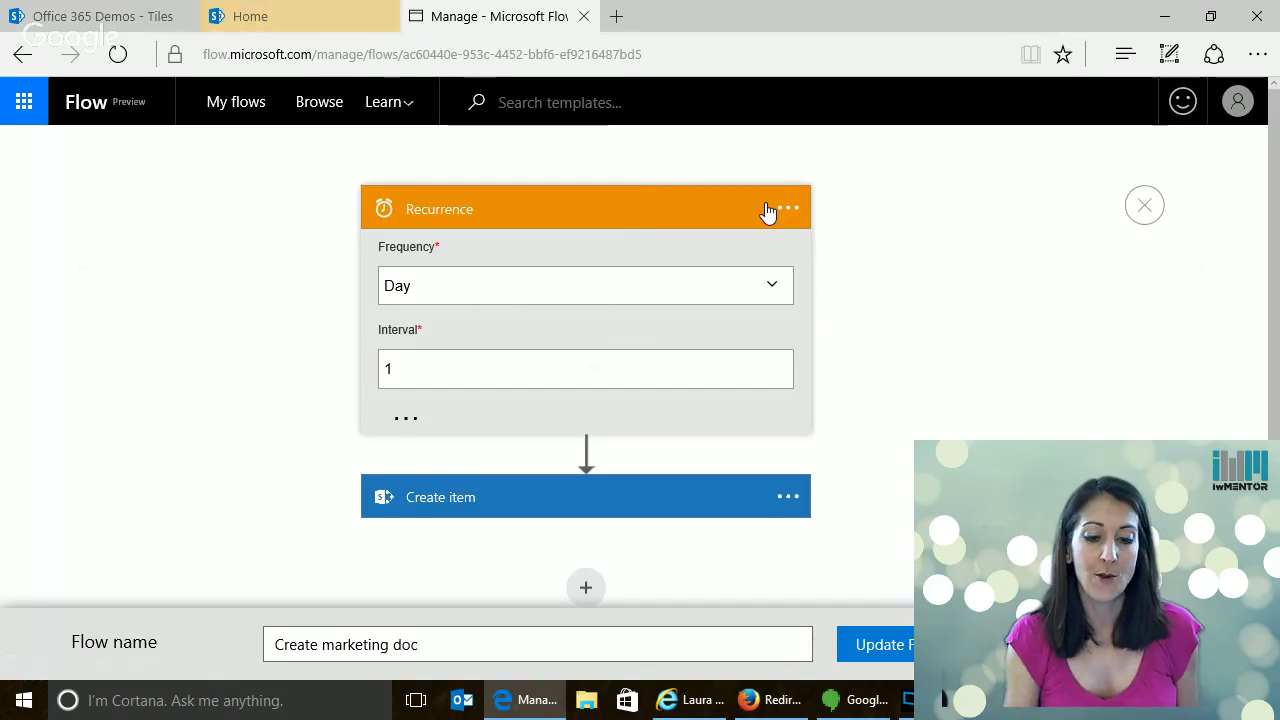
click(574, 493)
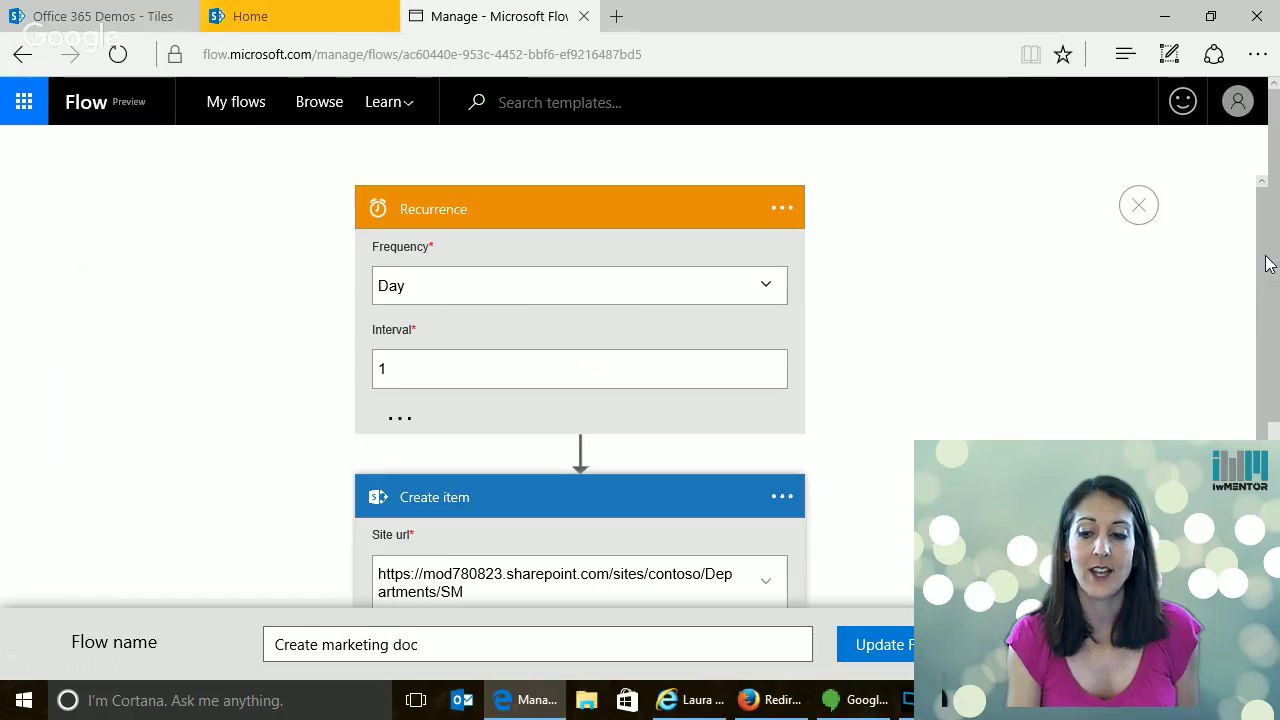
drag(1268, 263, 1266, 360)
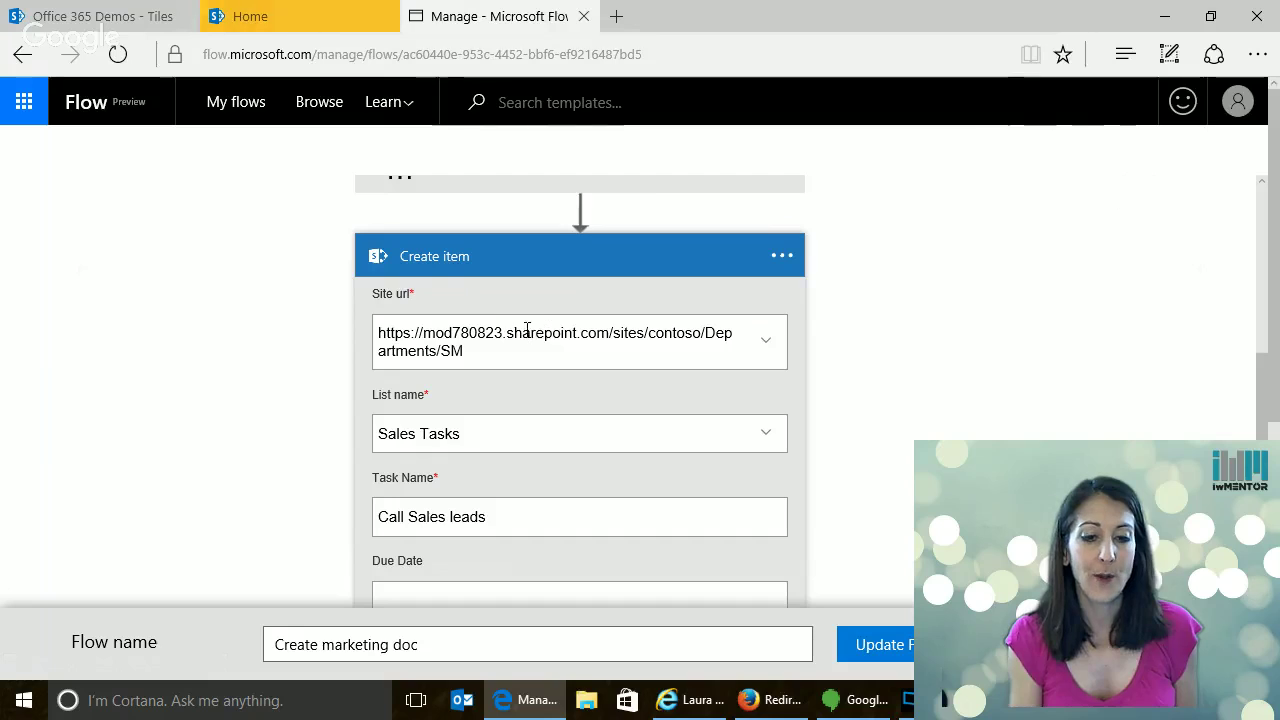
Go to the Departments > Sales and Marketing site in SharePoint
click(295, 18)
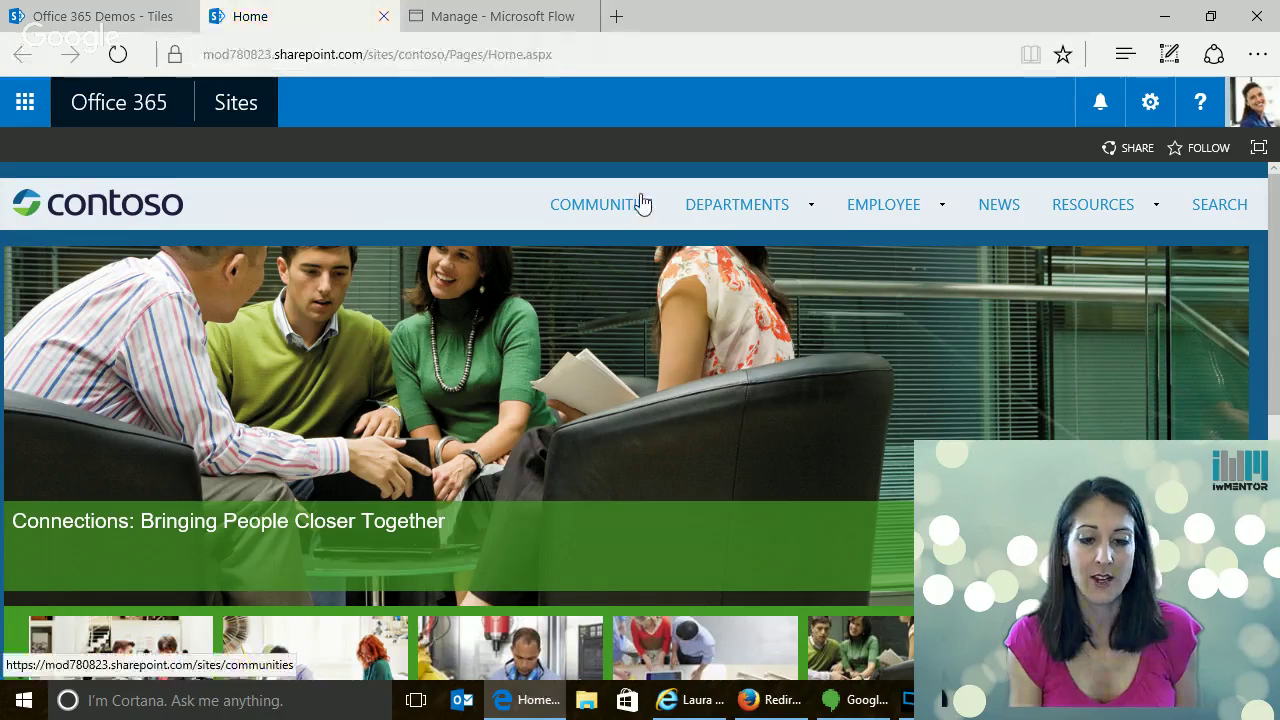
mouse_move(710, 215)
click(733, 405)
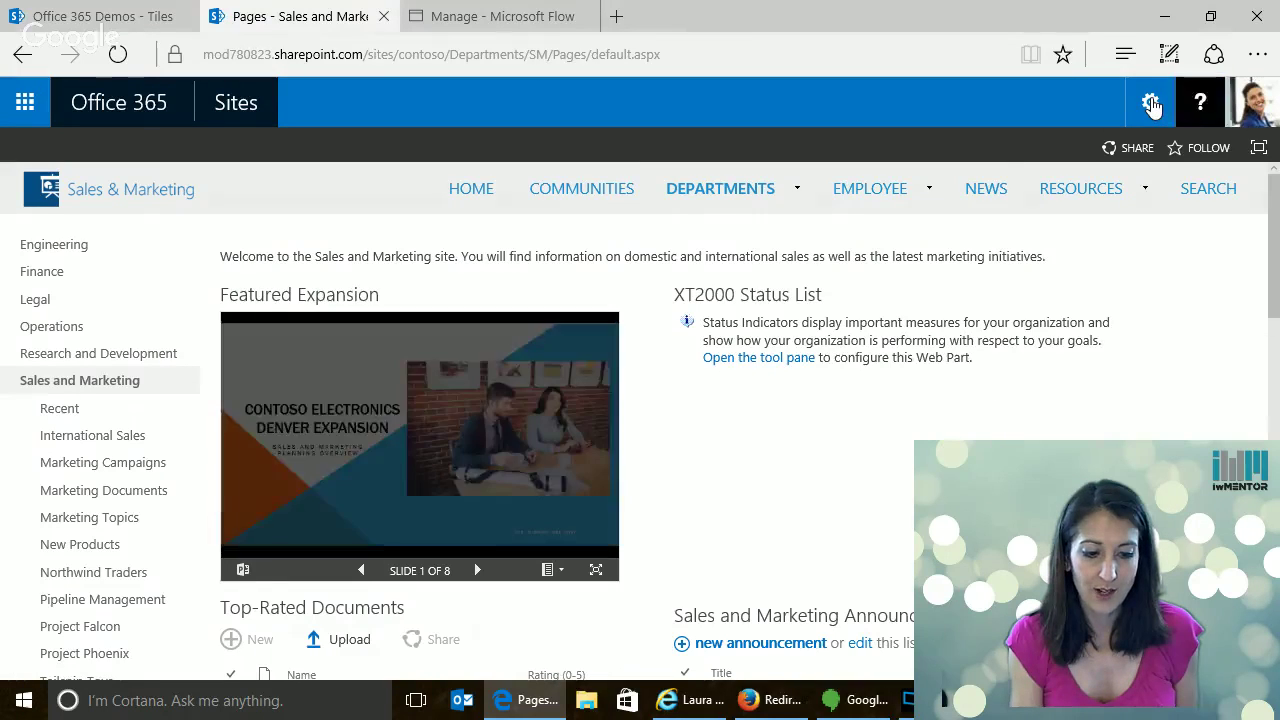
Open the Sales Tasks list from Site contents and select the Call Sales leads task
click(1152, 105)
click(1083, 420)
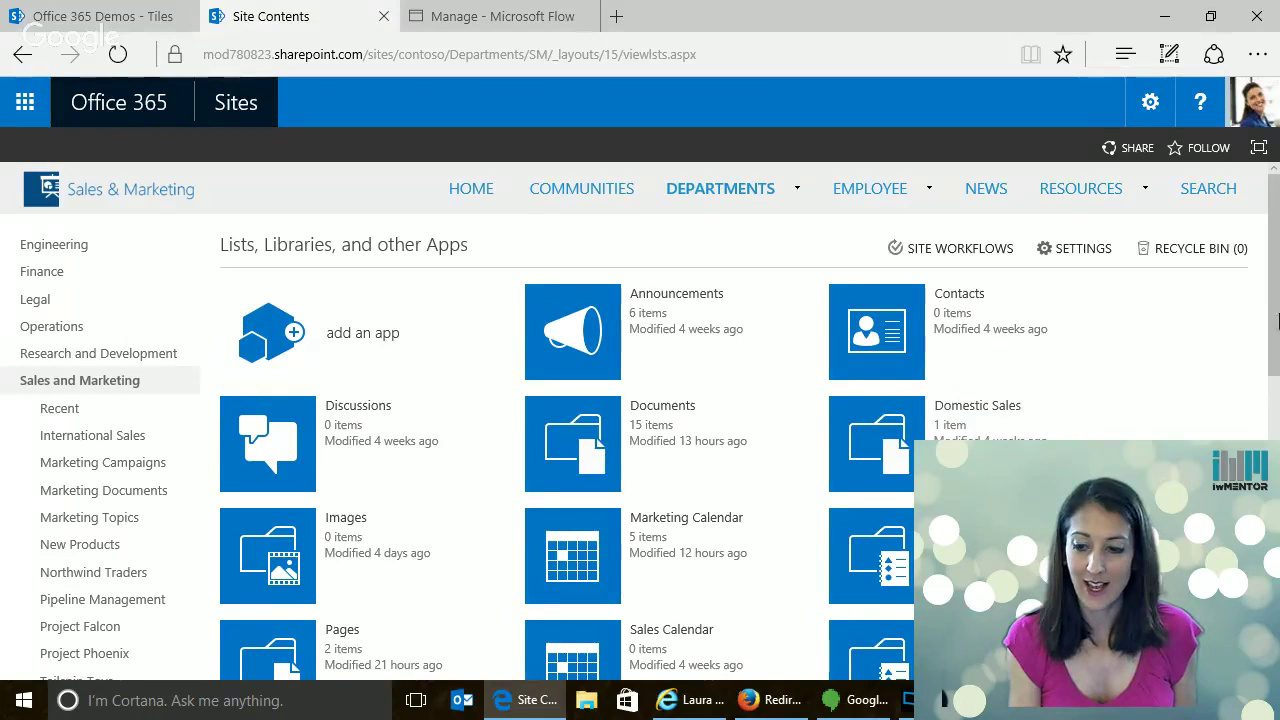
scroll(1081, 414, down, 5)
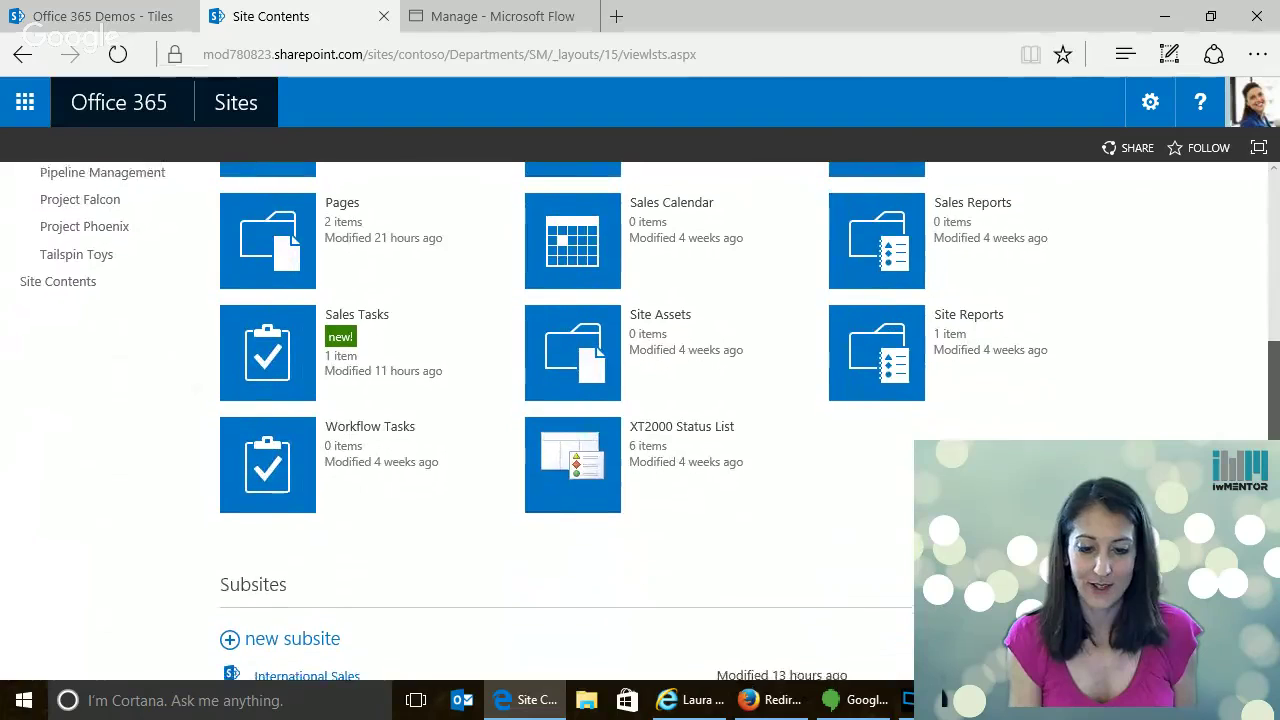
click(255, 340)
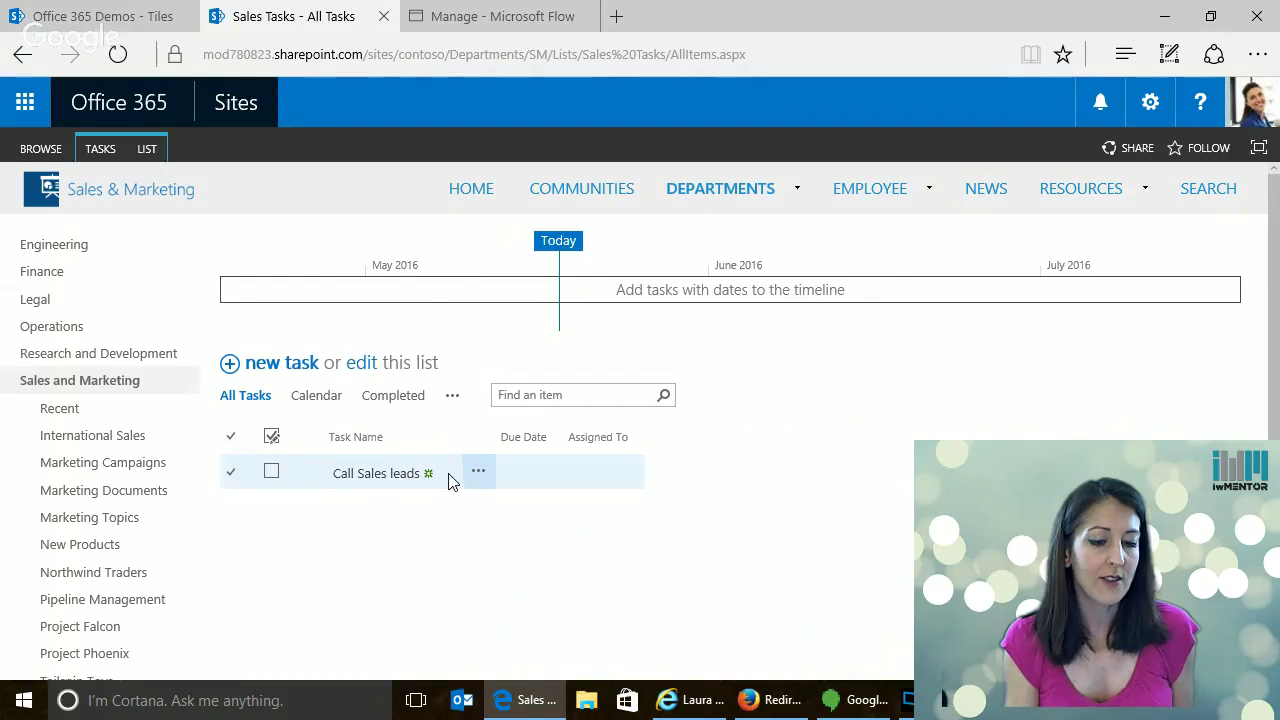
click(449, 474)
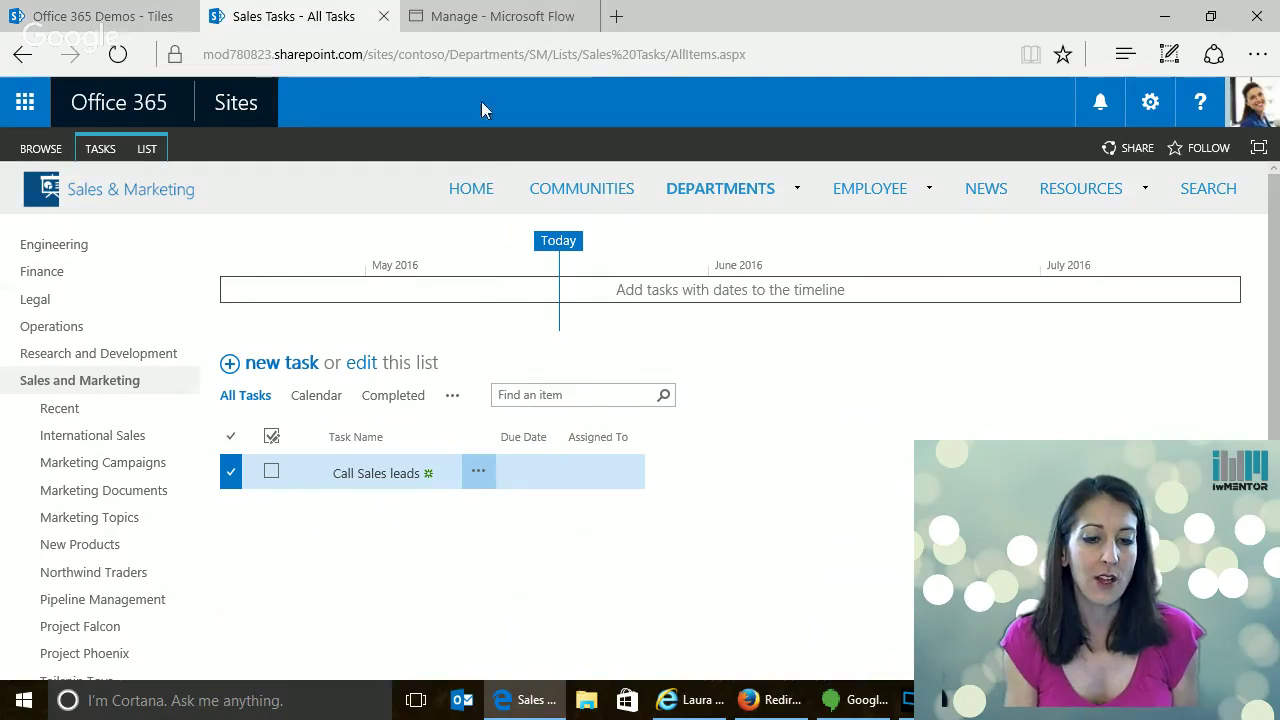
mouse_move(489, 20)
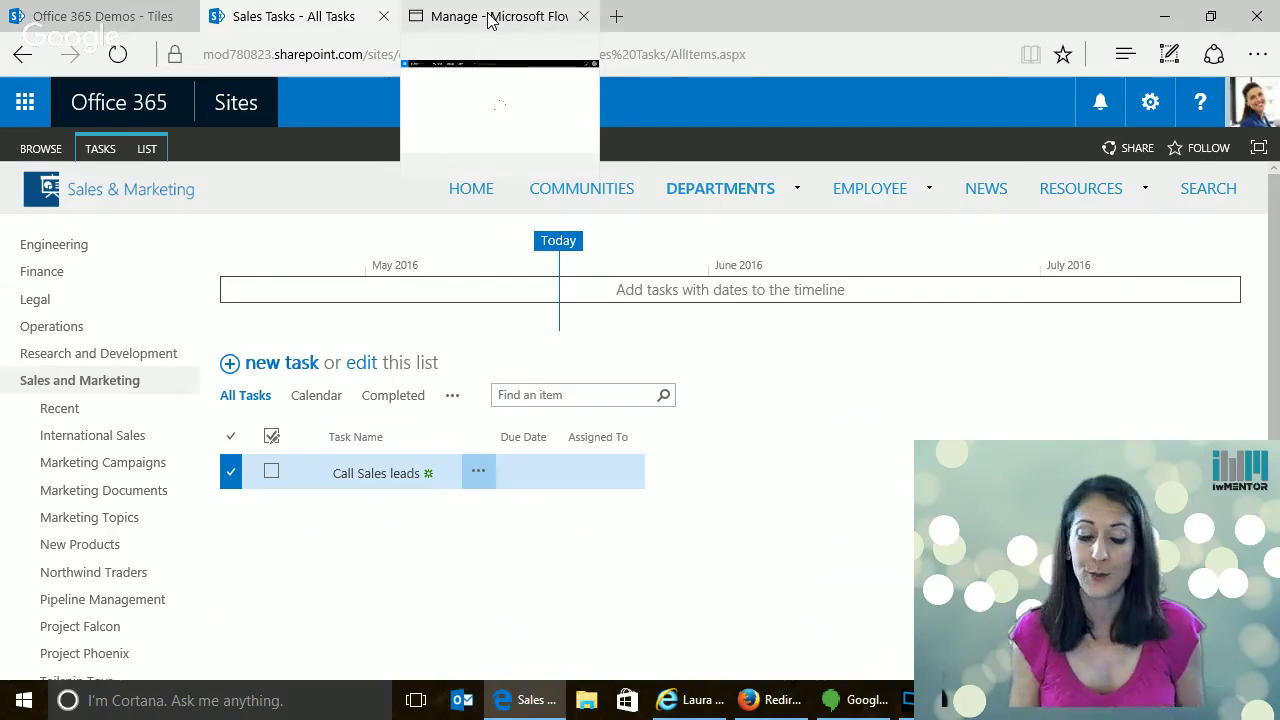
Back in the flow editor, check the Create item step's List name choices
click(490, 20)
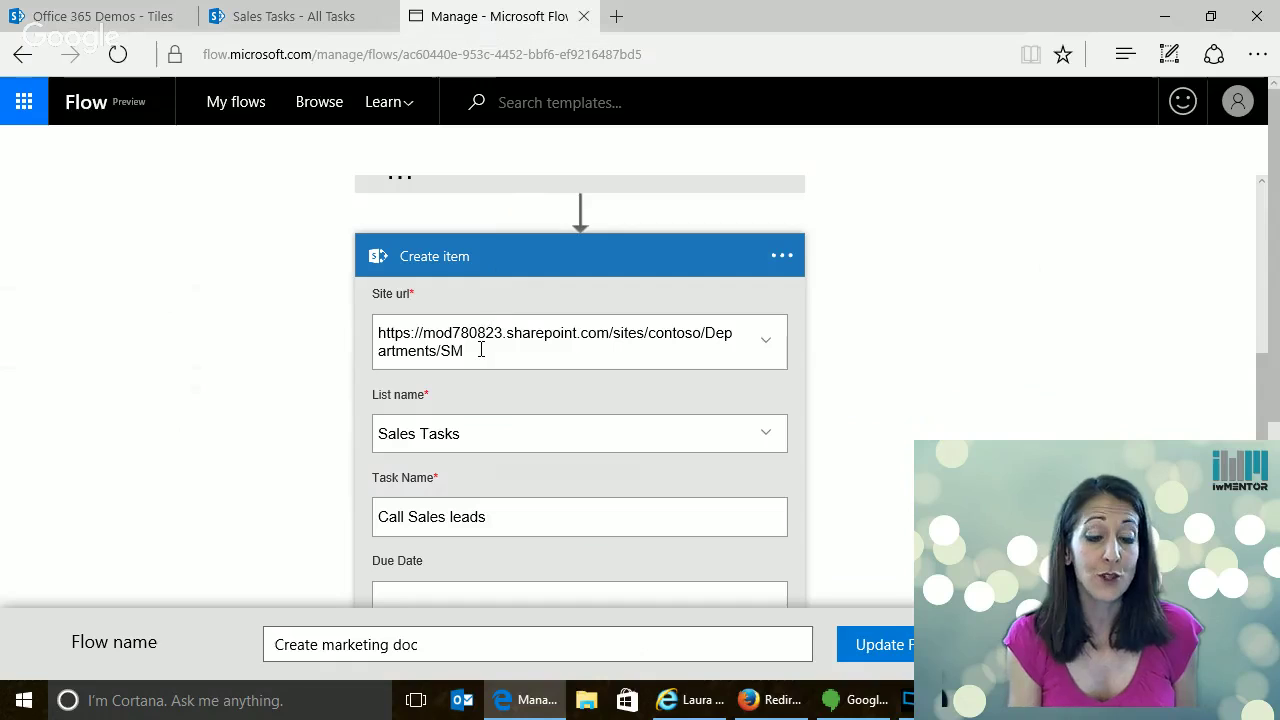
click(488, 425)
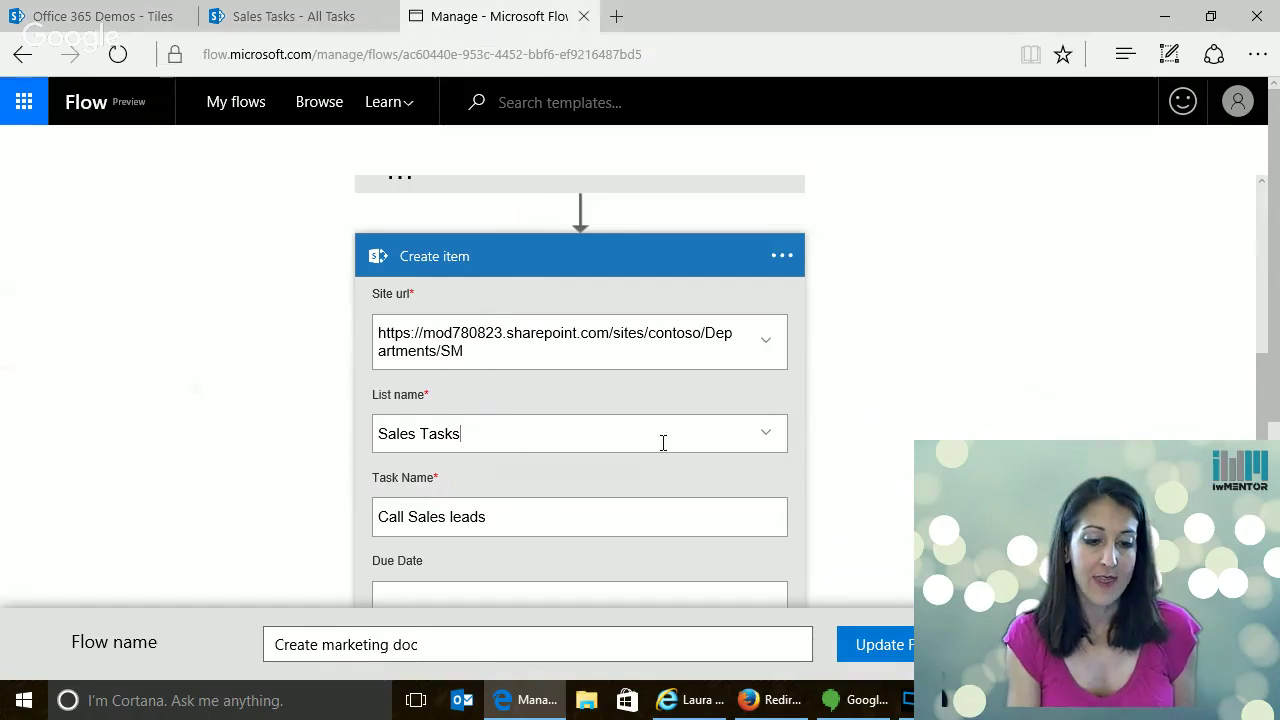
scroll(1266, 405, down, 1)
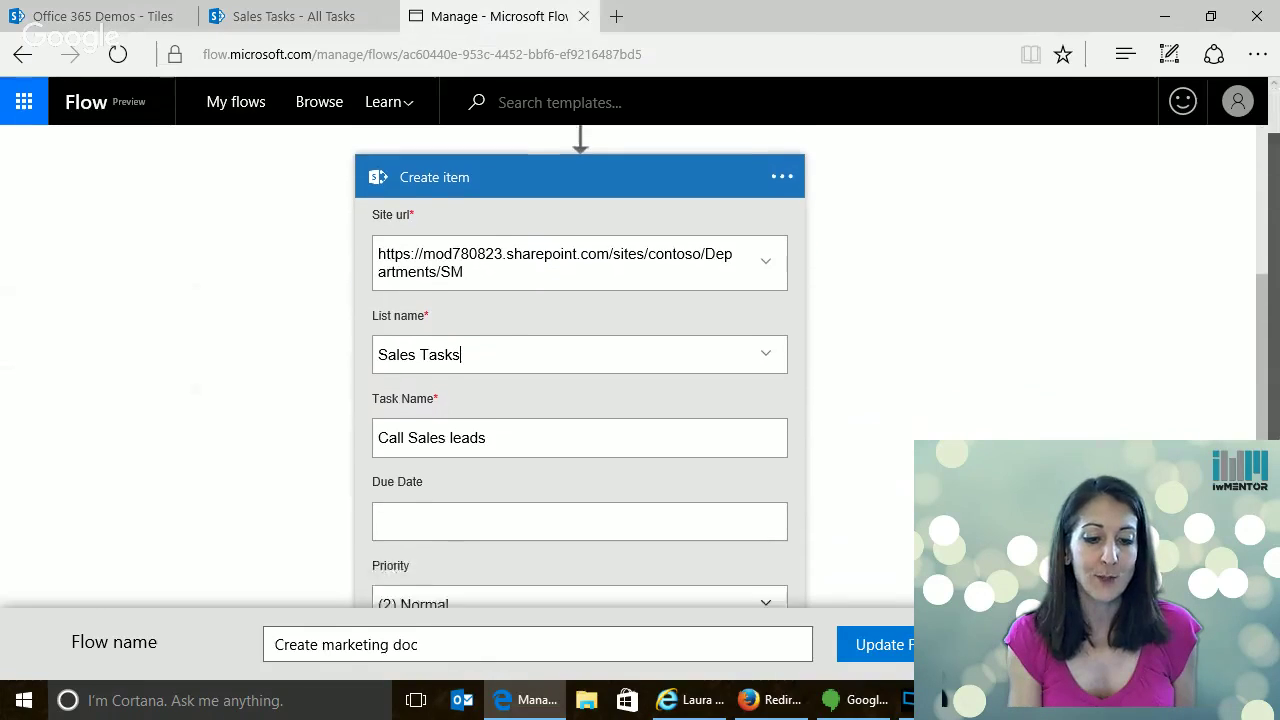
scroll(751, 334, down, 1)
click(766, 312)
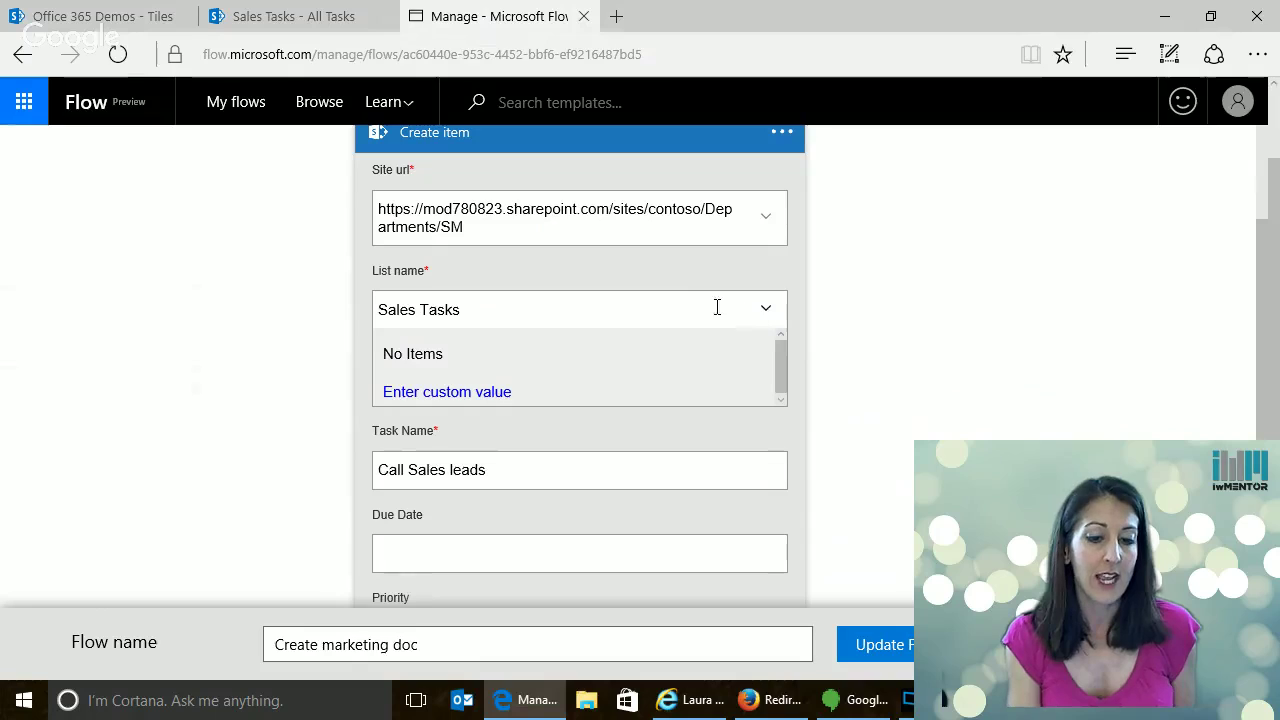
click(766, 312)
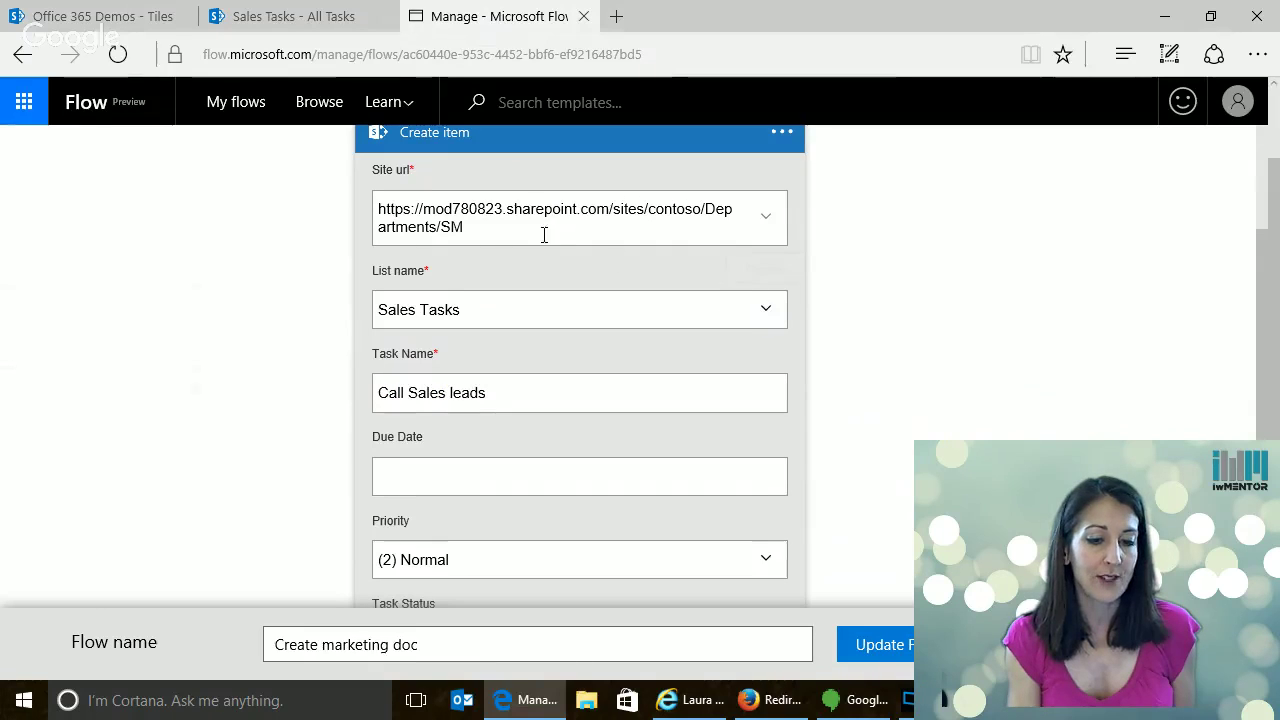
click(768, 313)
click(766, 313)
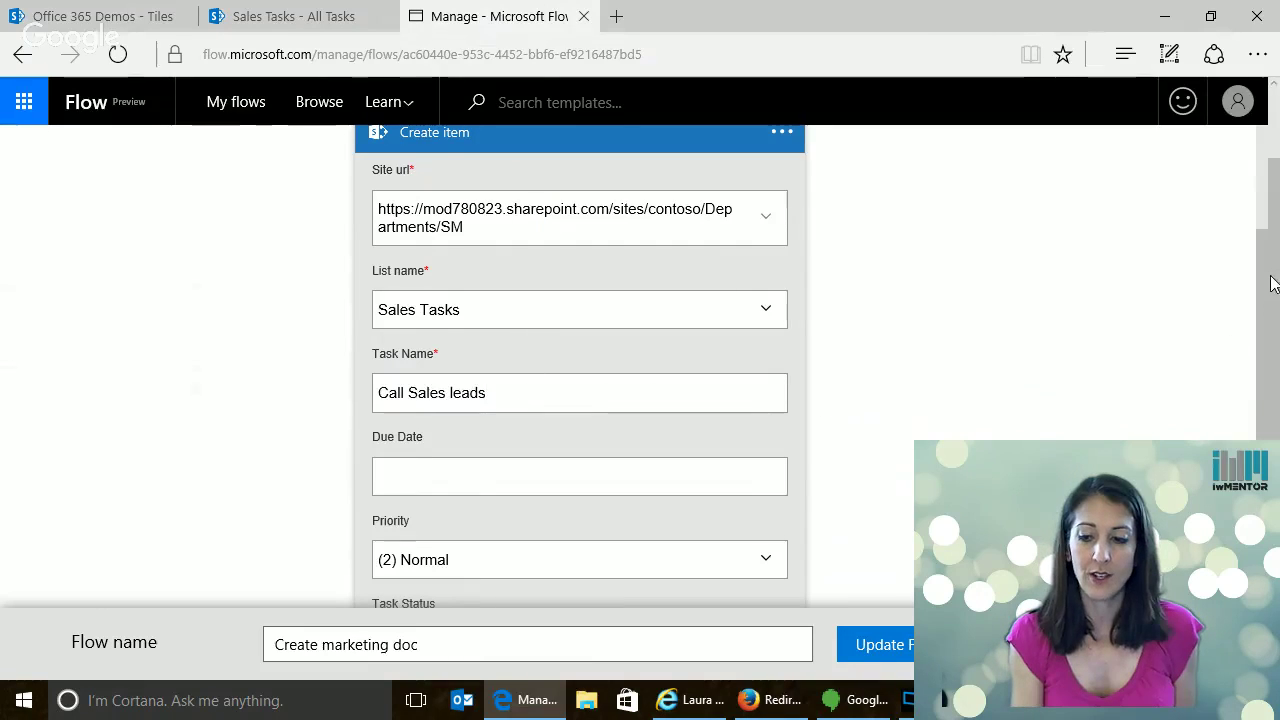
Review the Create item step's Task Name, due date and Description fields
drag(1274, 285, 1277, 310)
scroll(1277, 310, down, 3)
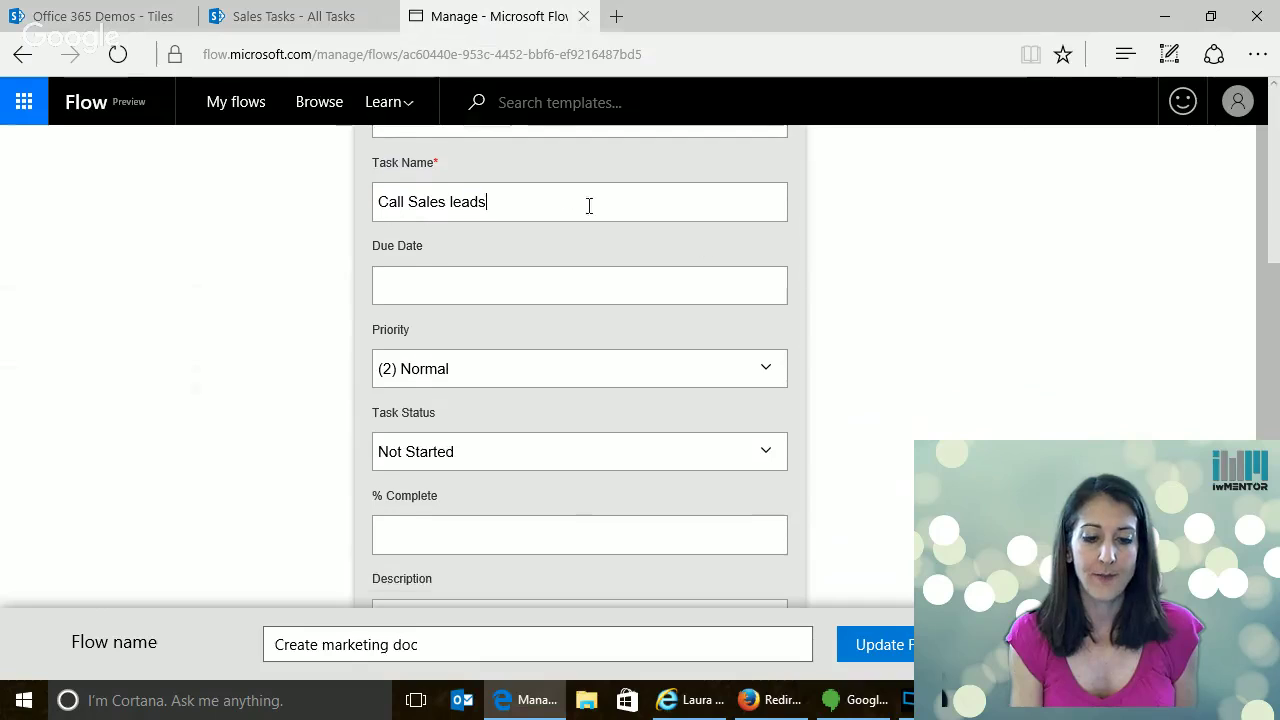
click(443, 278)
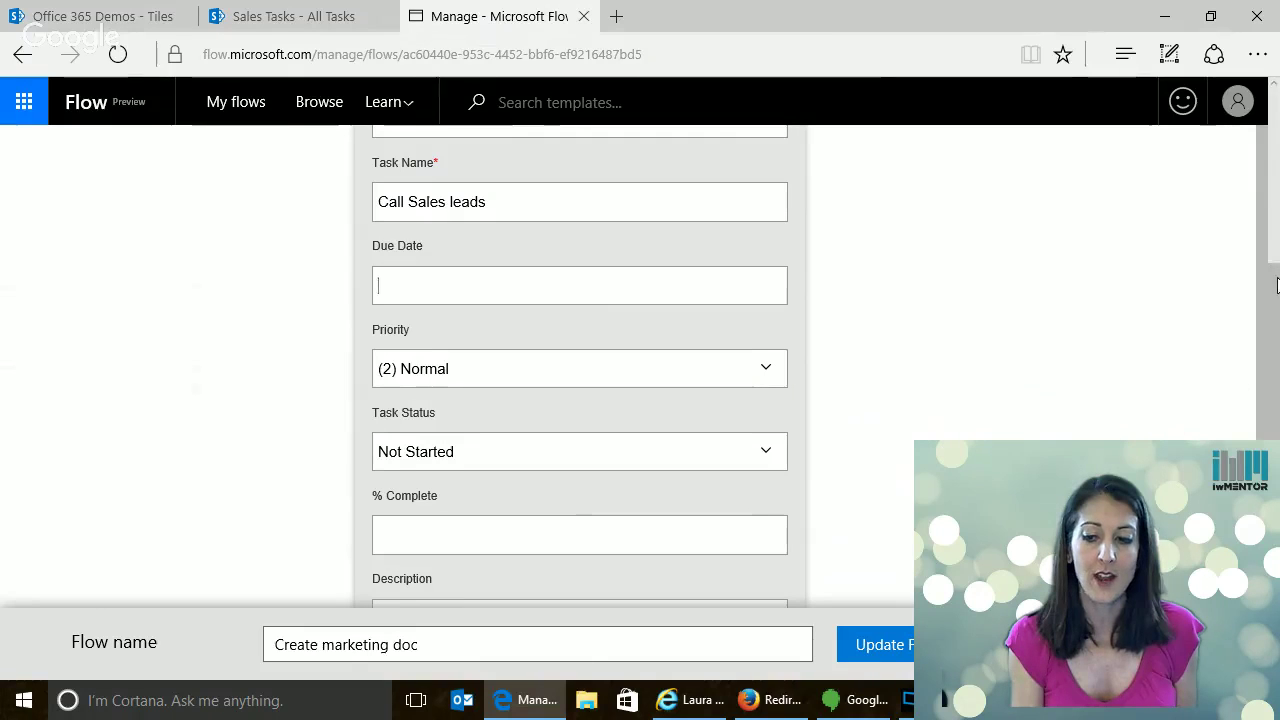
scroll(1274, 266, up, 3)
scroll(1277, 316, down, 4)
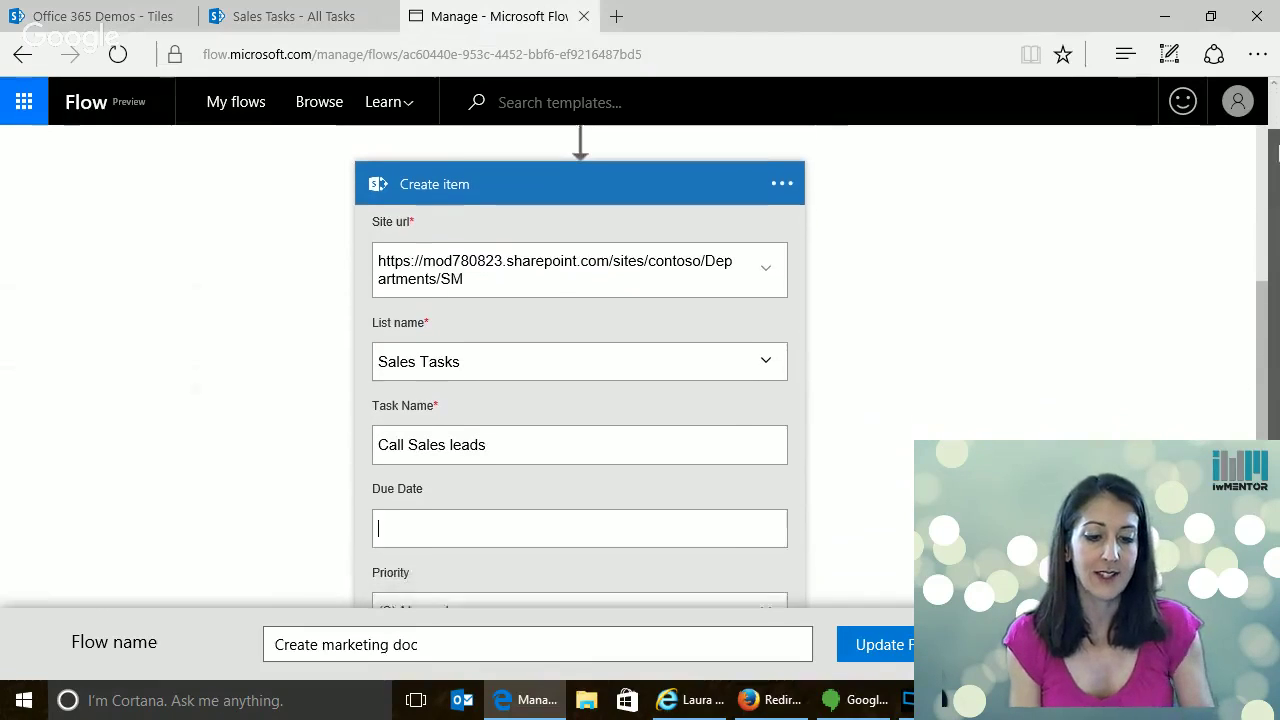
scroll(1277, 316, down, 1)
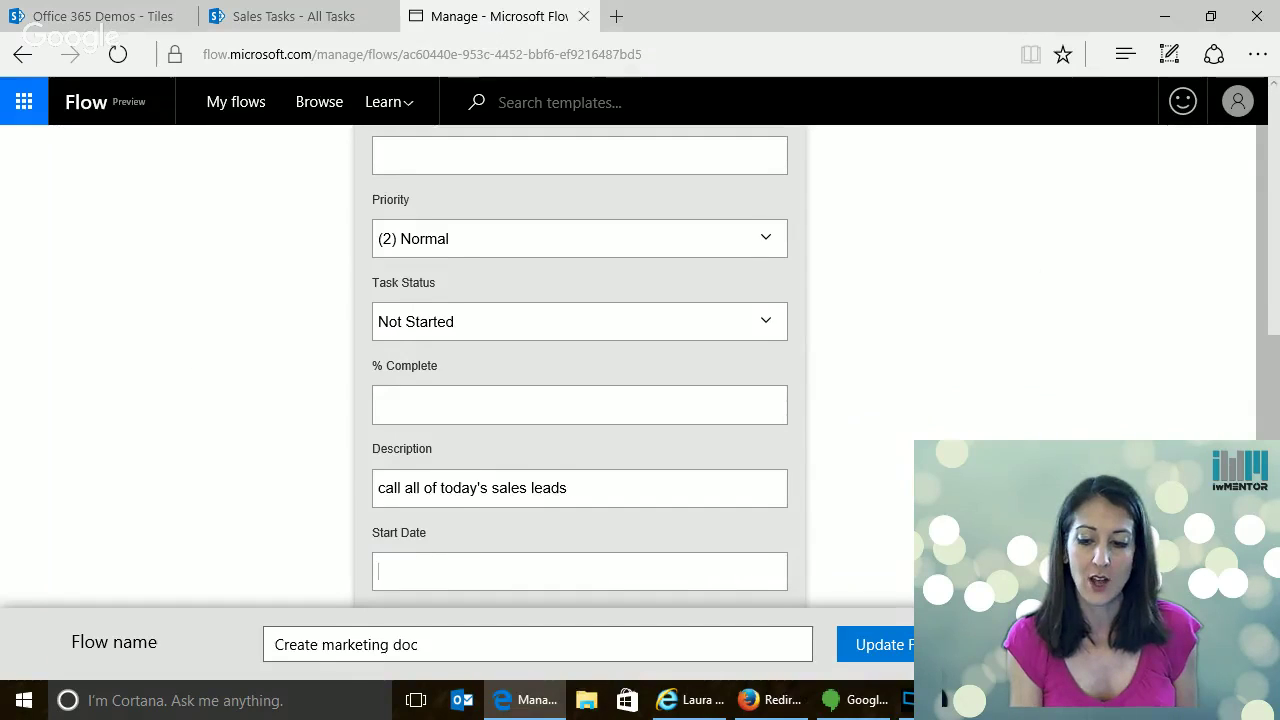
scroll(760, 366, down, 2)
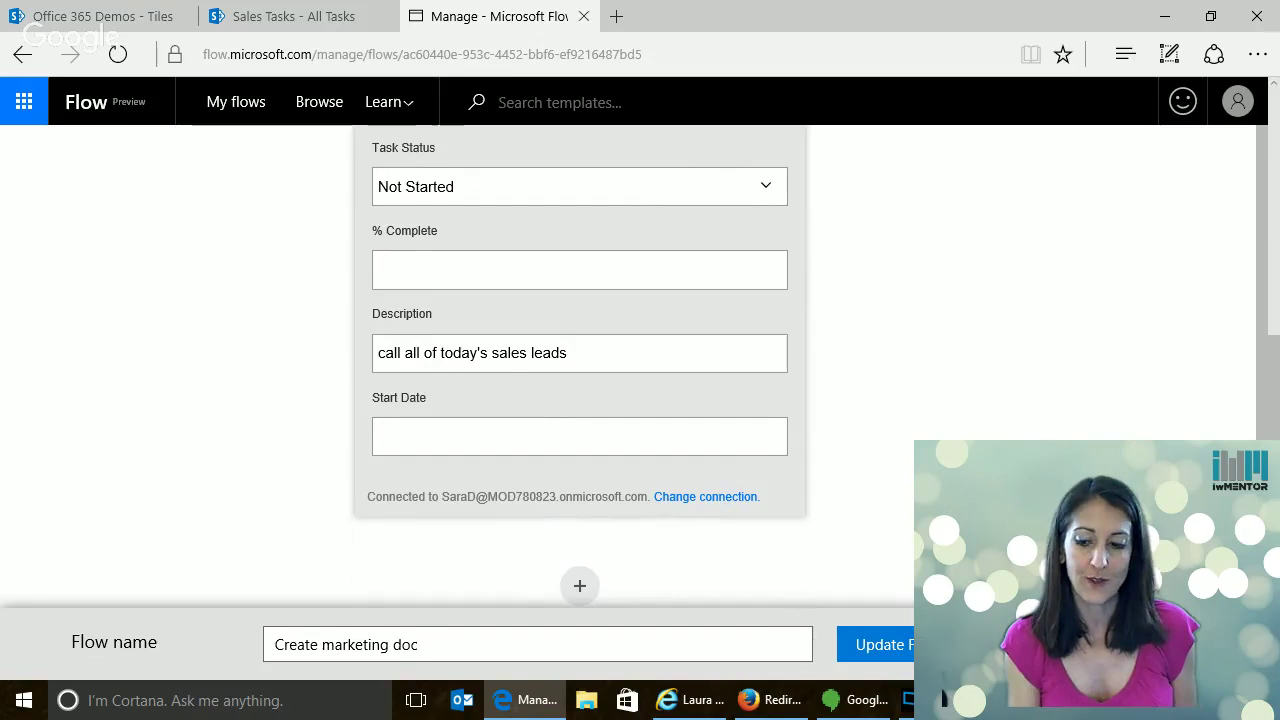
scroll(1275, 165, up, 4)
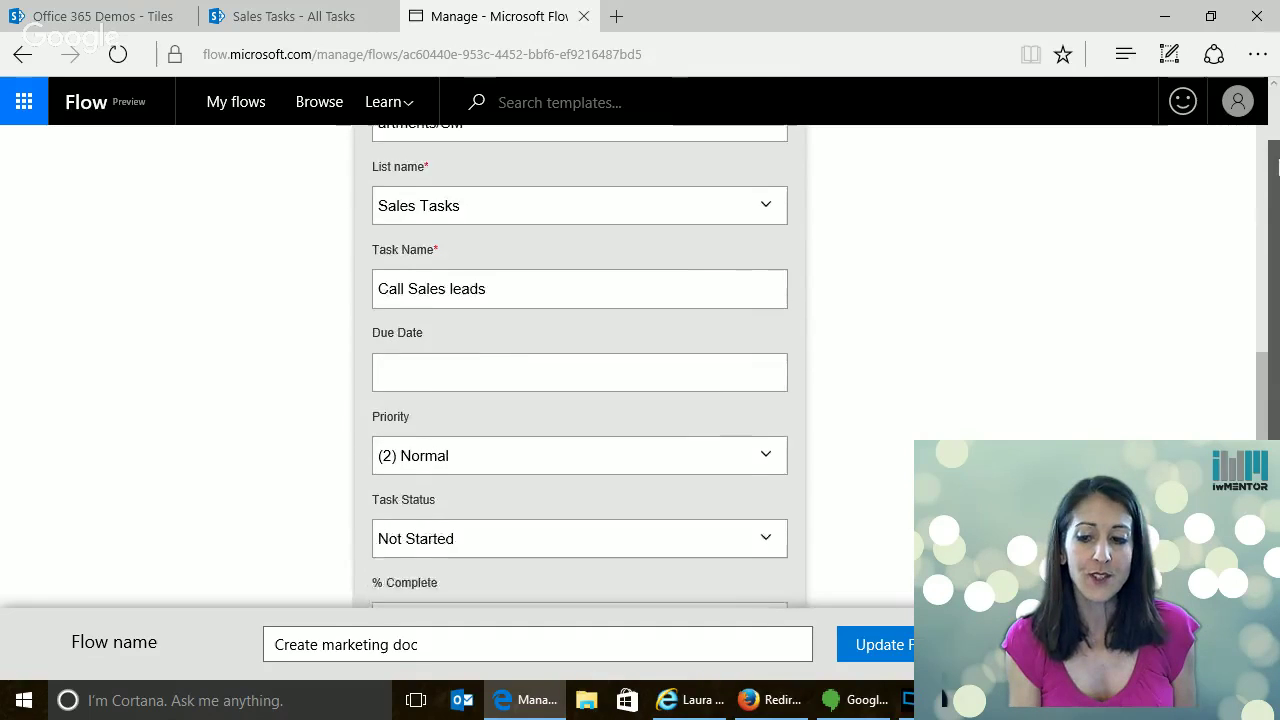
scroll(1277, 165, down, 4)
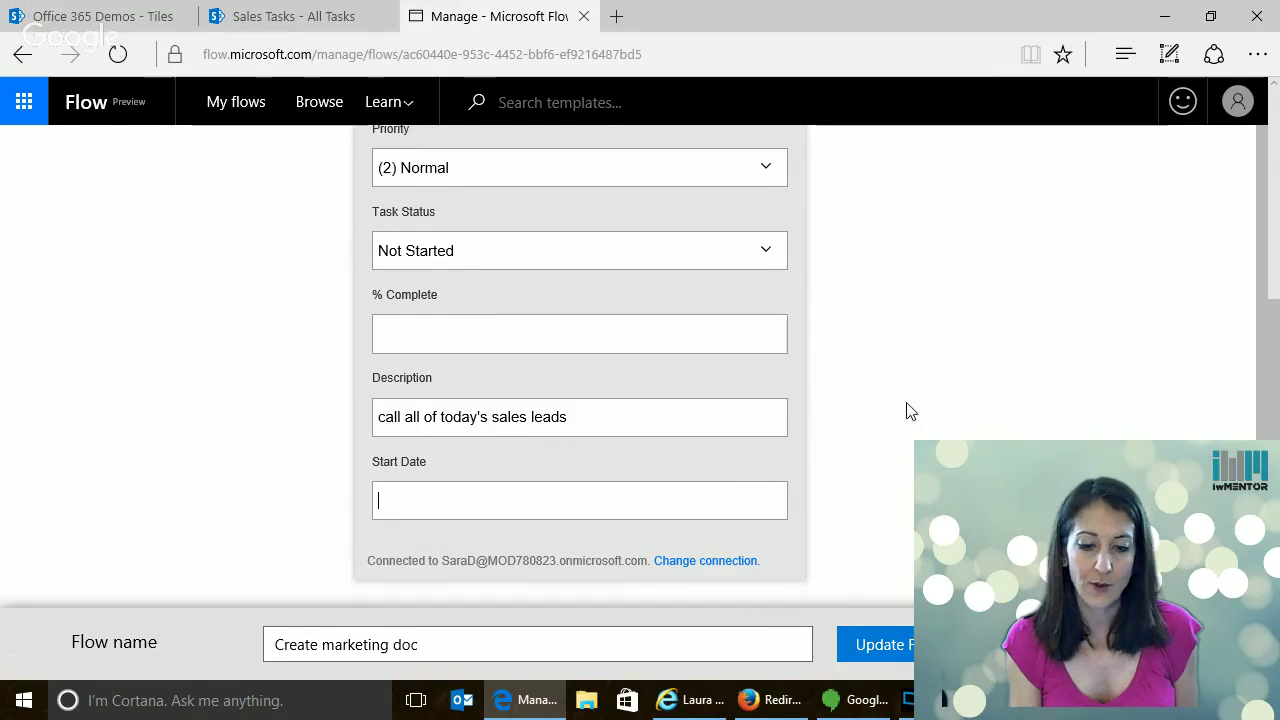
scroll(1023, 243, up, 4)
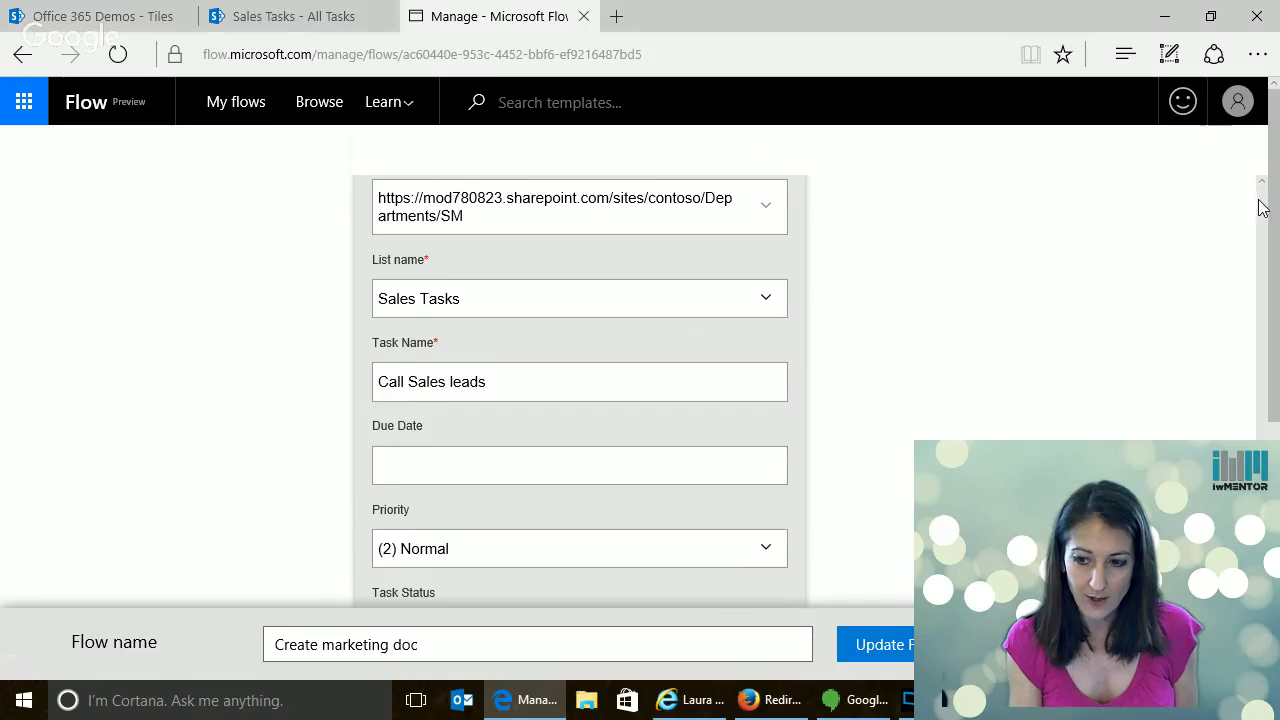
scroll(1261, 197, up, 4)
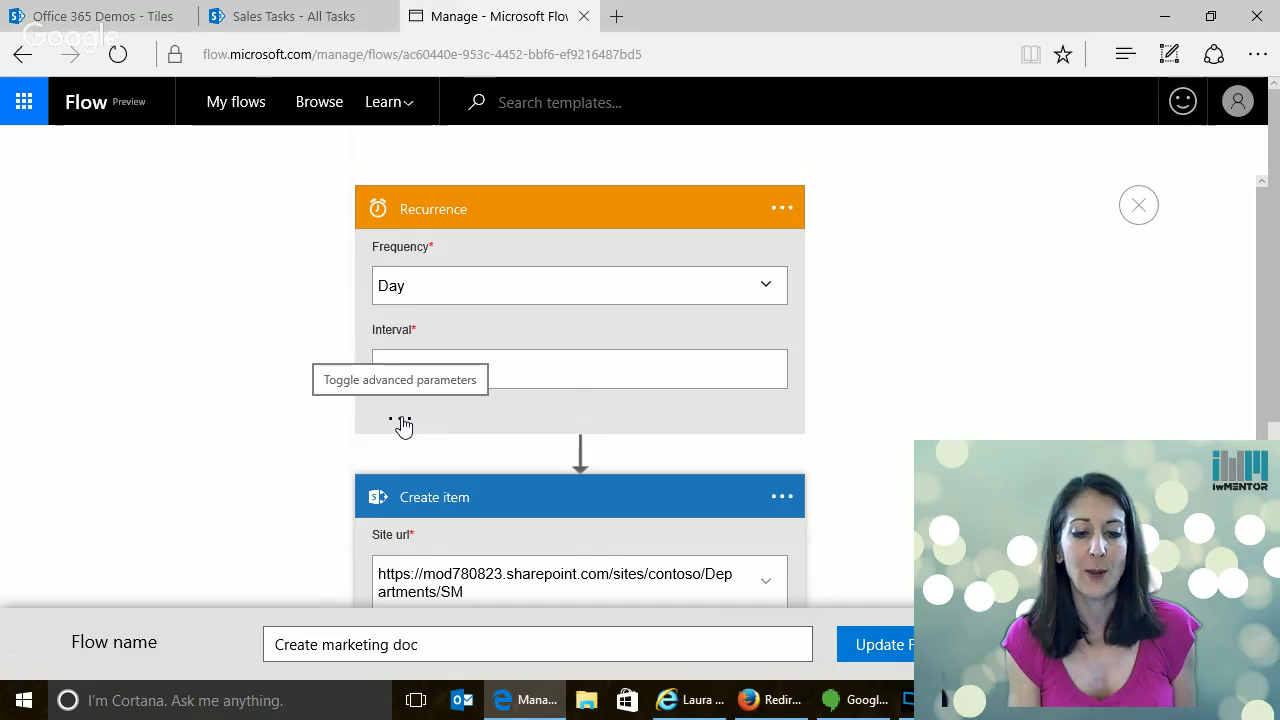
Show the Recurrence's advanced time zone options, then switch to the Sales Tasks - All Tasks tab
click(403, 425)
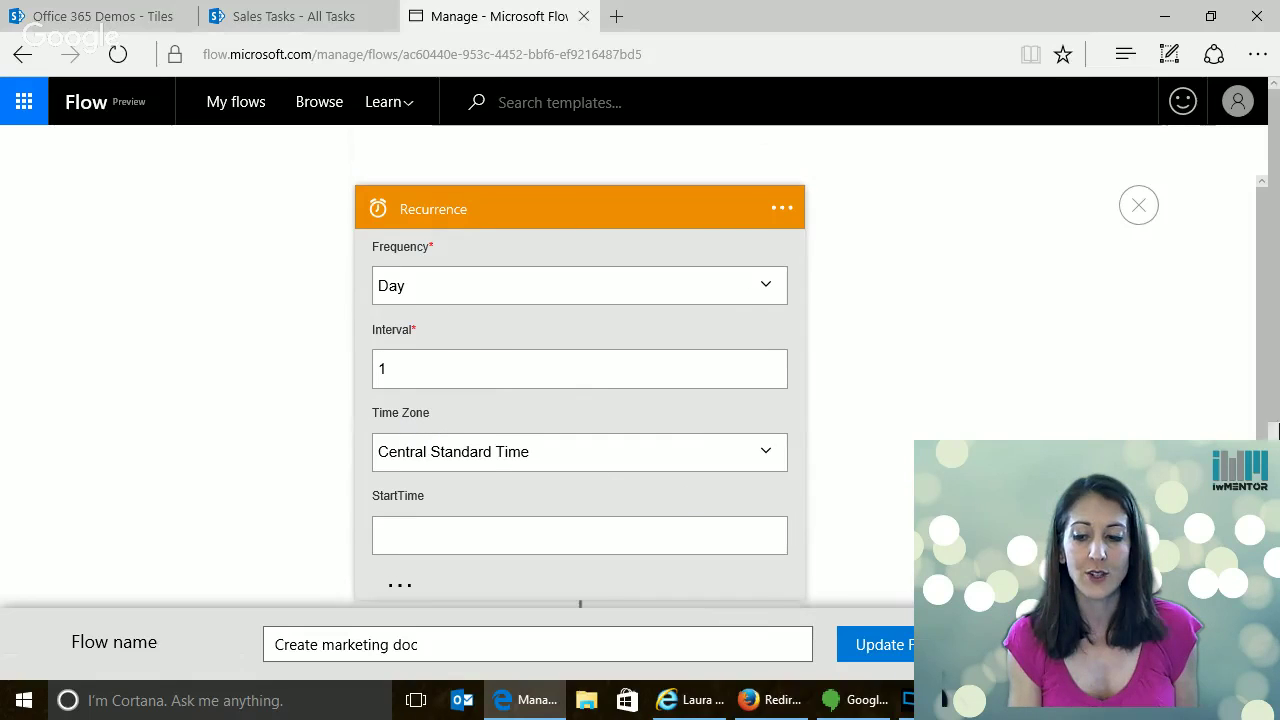
scroll(691, 488, down, 1)
scroll(598, 378, down, 1)
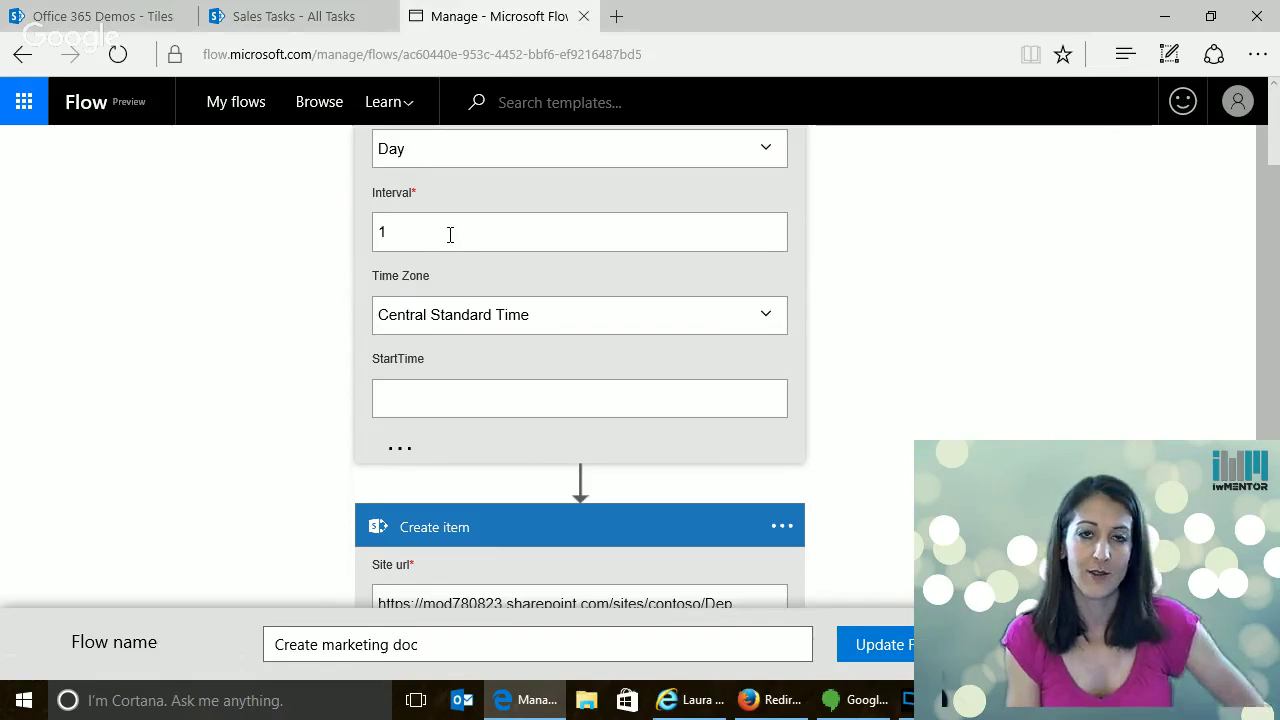
click(309, 33)
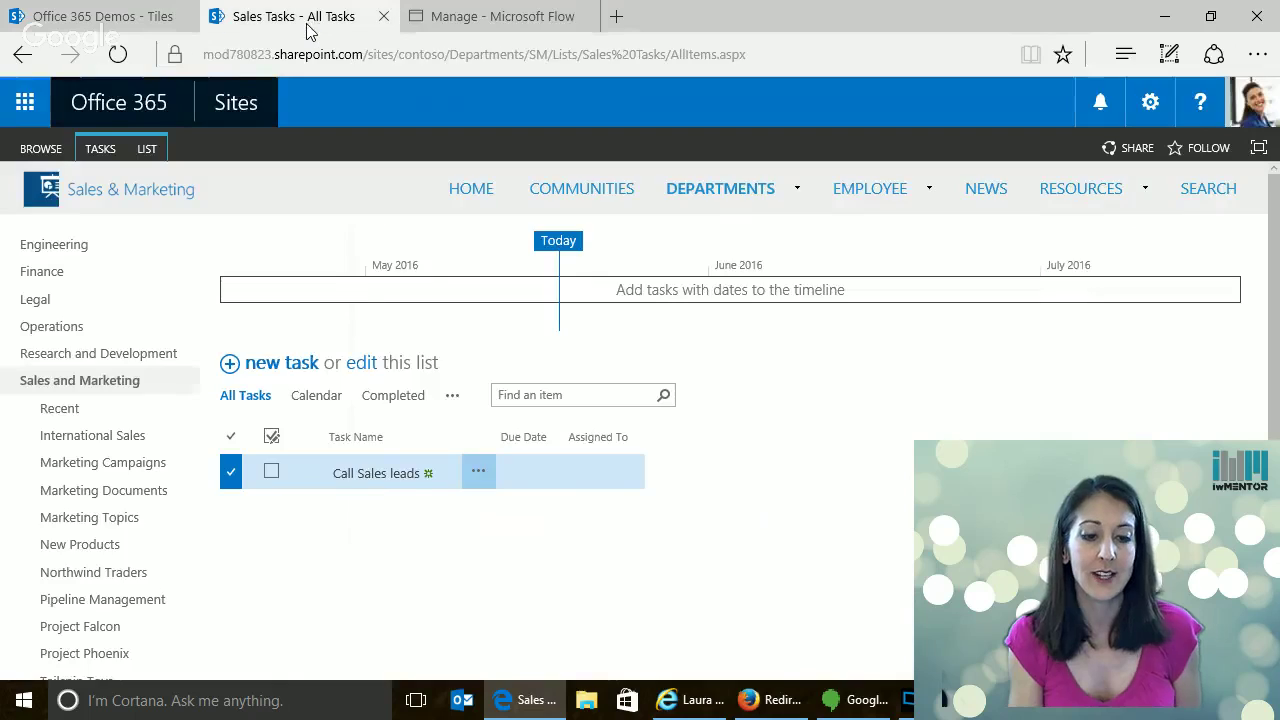
View the Call Sales leads task details, return to the list, then go back to the flow editor
click(401, 479)
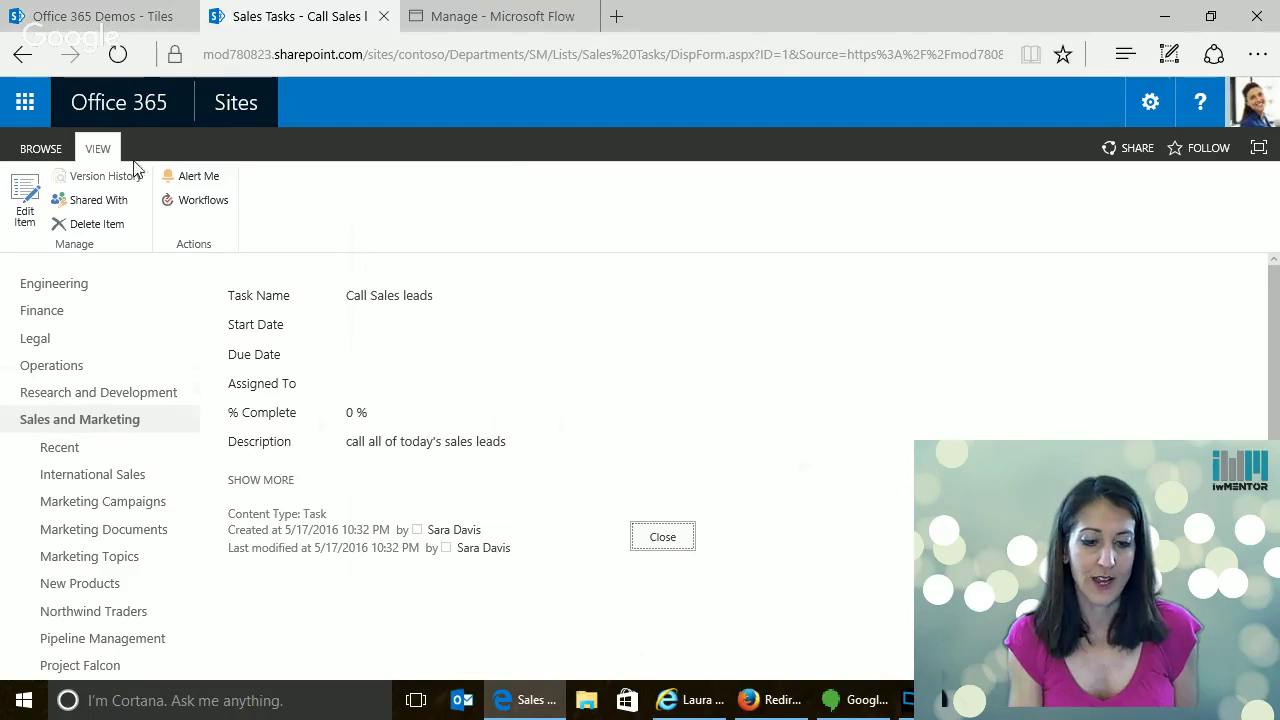
click(23, 57)
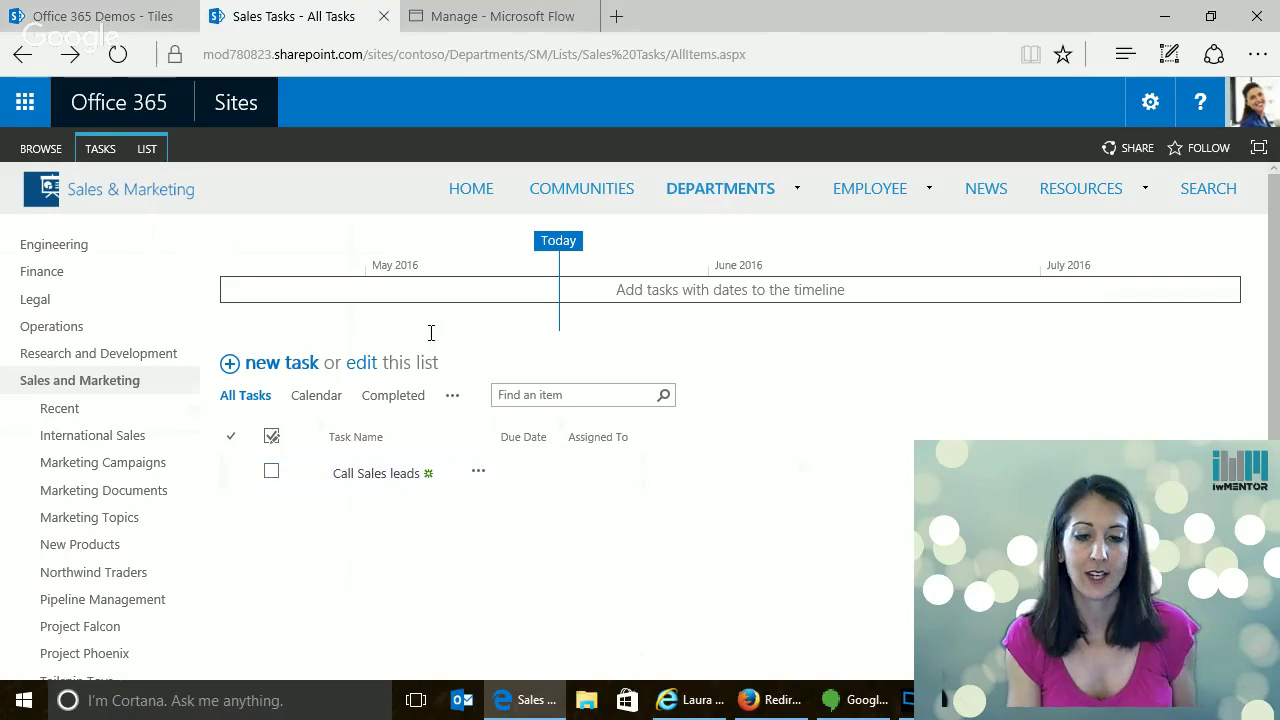
click(474, 14)
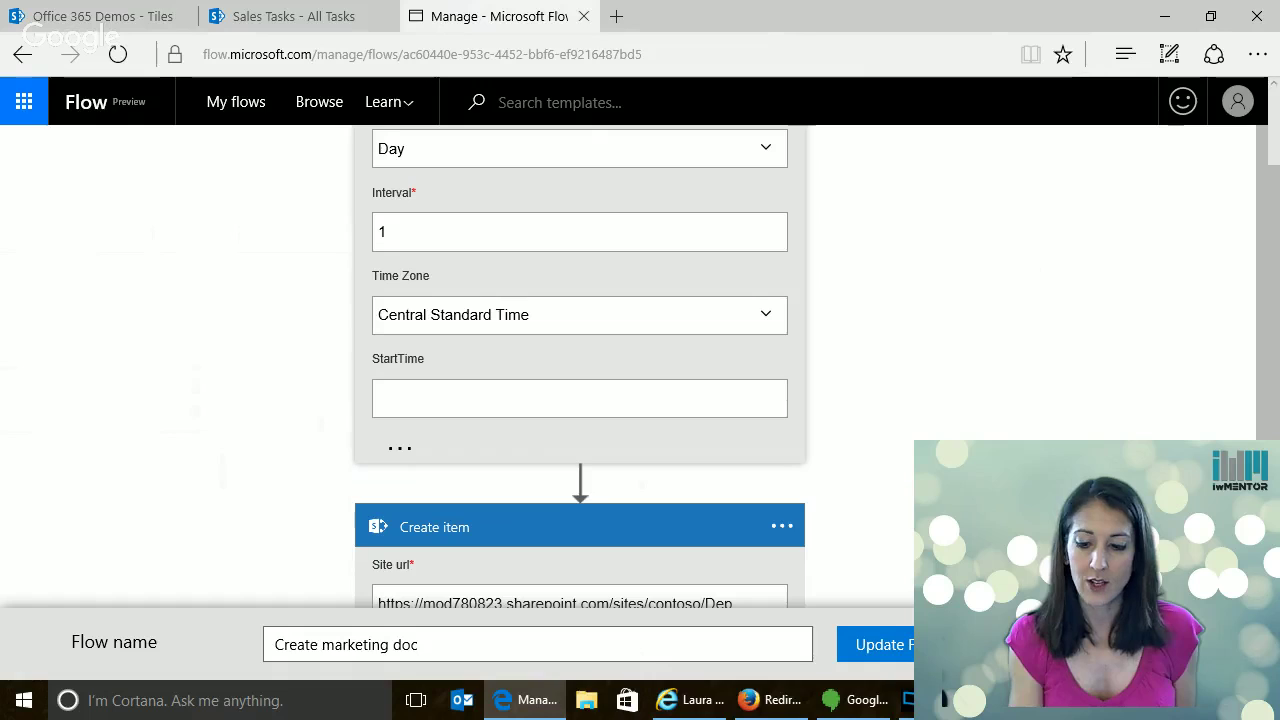
Go to My flows, start a new flow, then browse the template gallery
scroll(580, 366, up, 2)
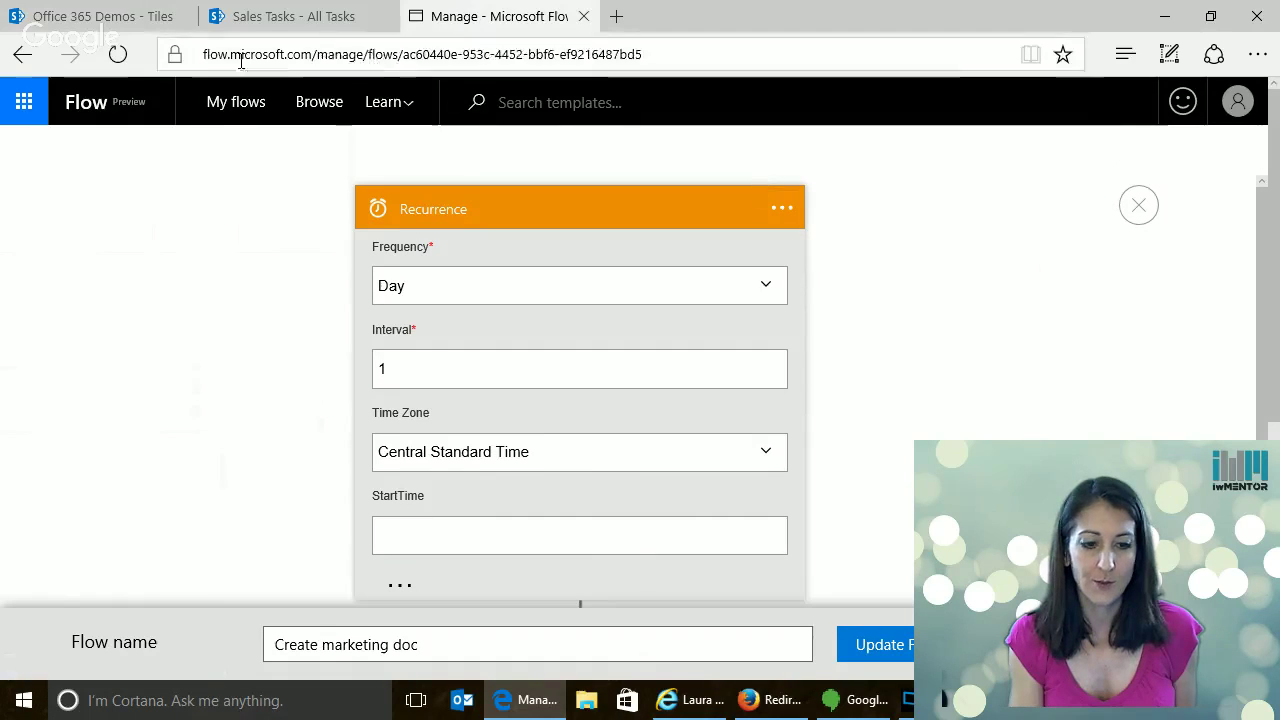
click(229, 105)
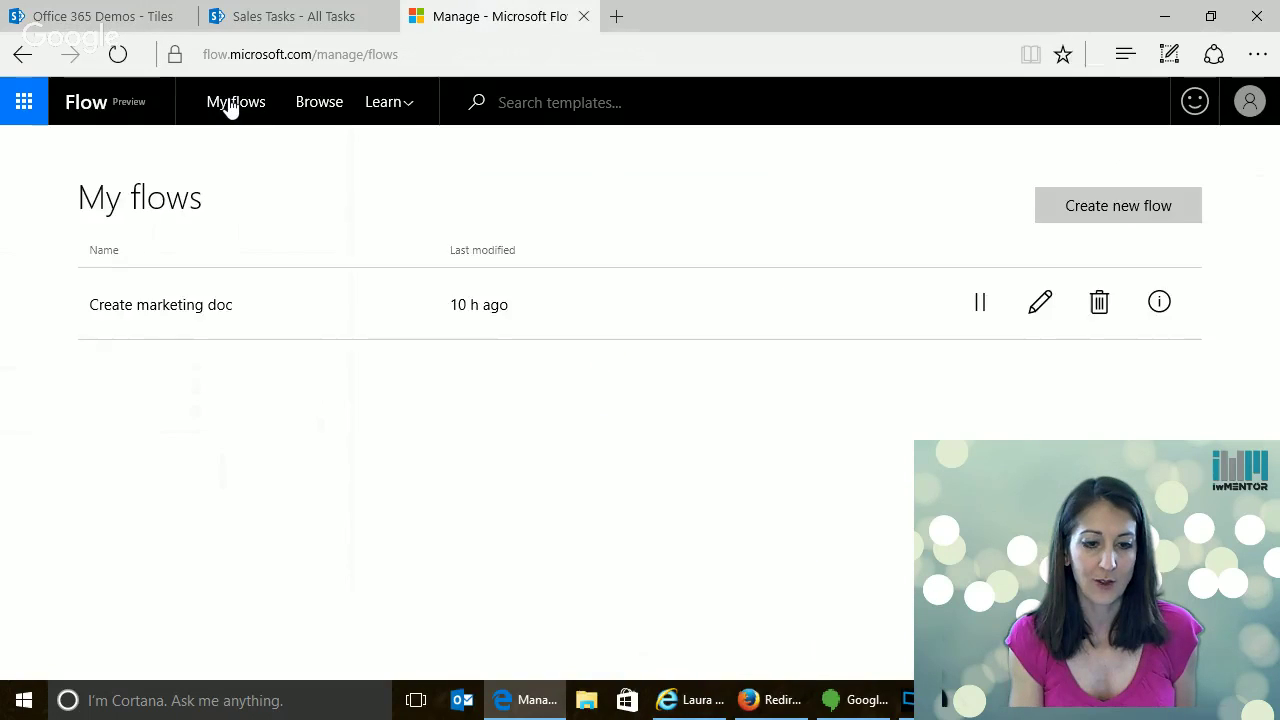
click(1124, 206)
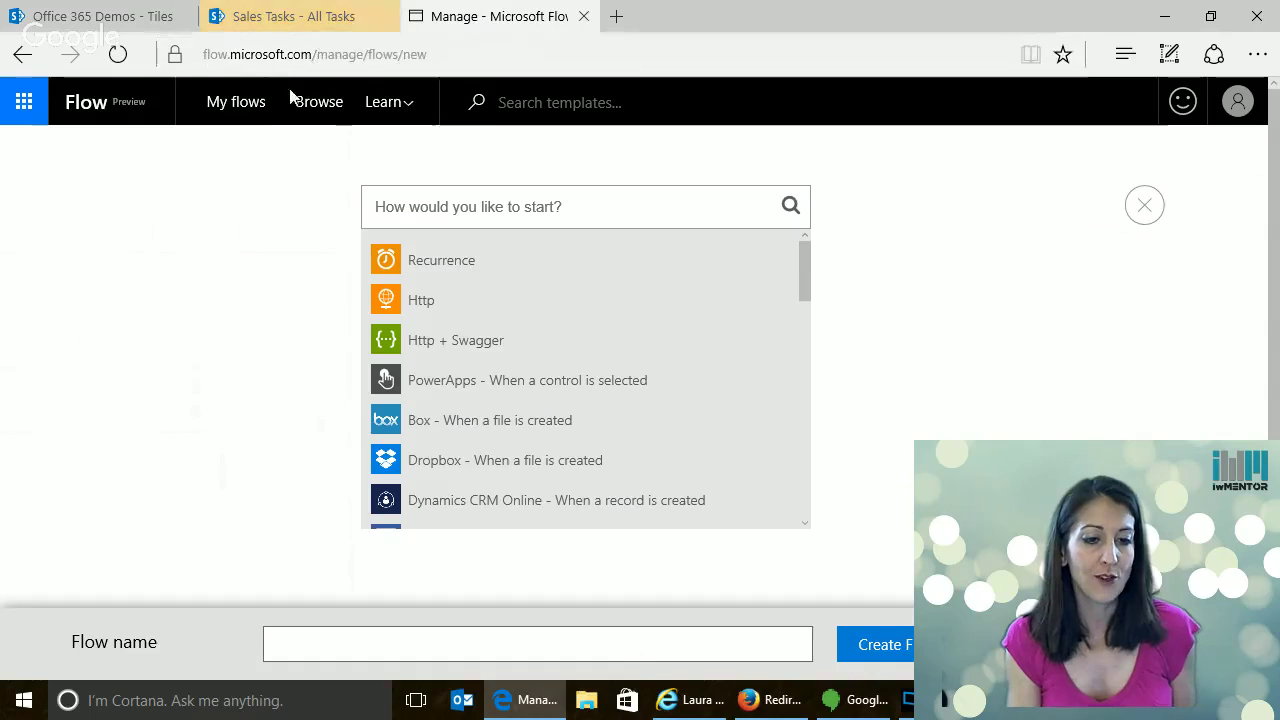
click(317, 110)
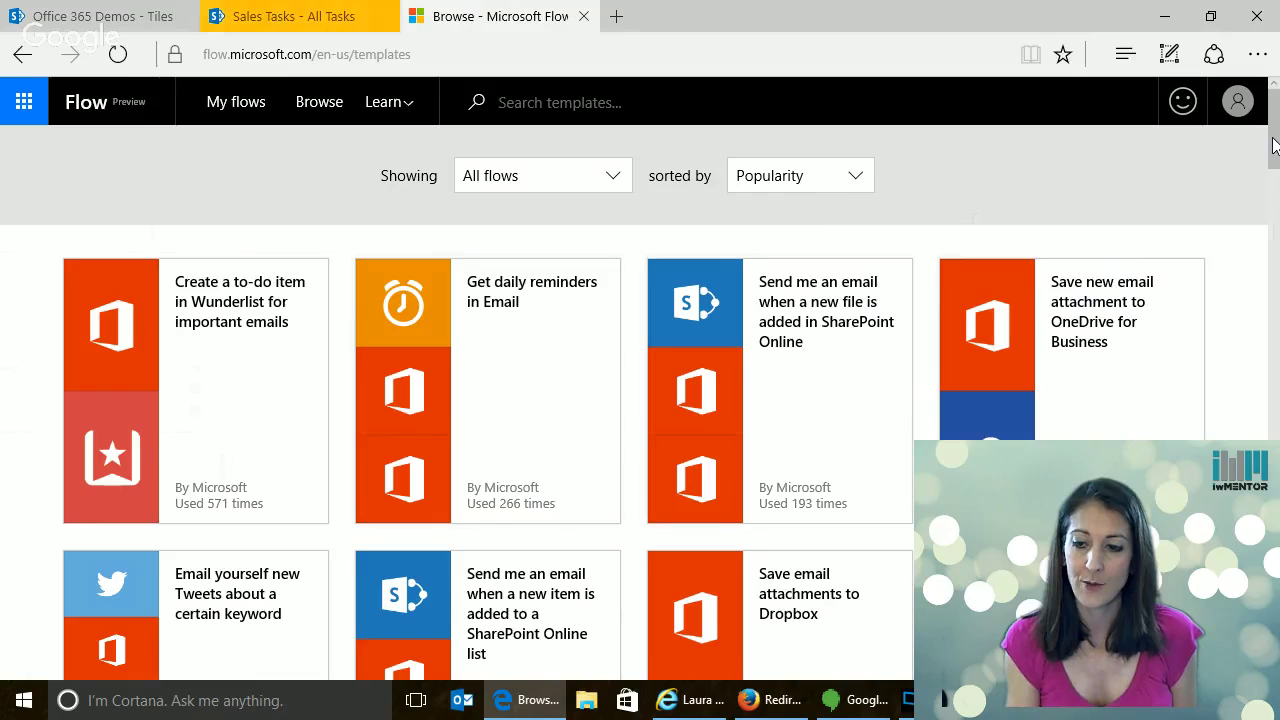
drag(1273, 146, 1275, 220)
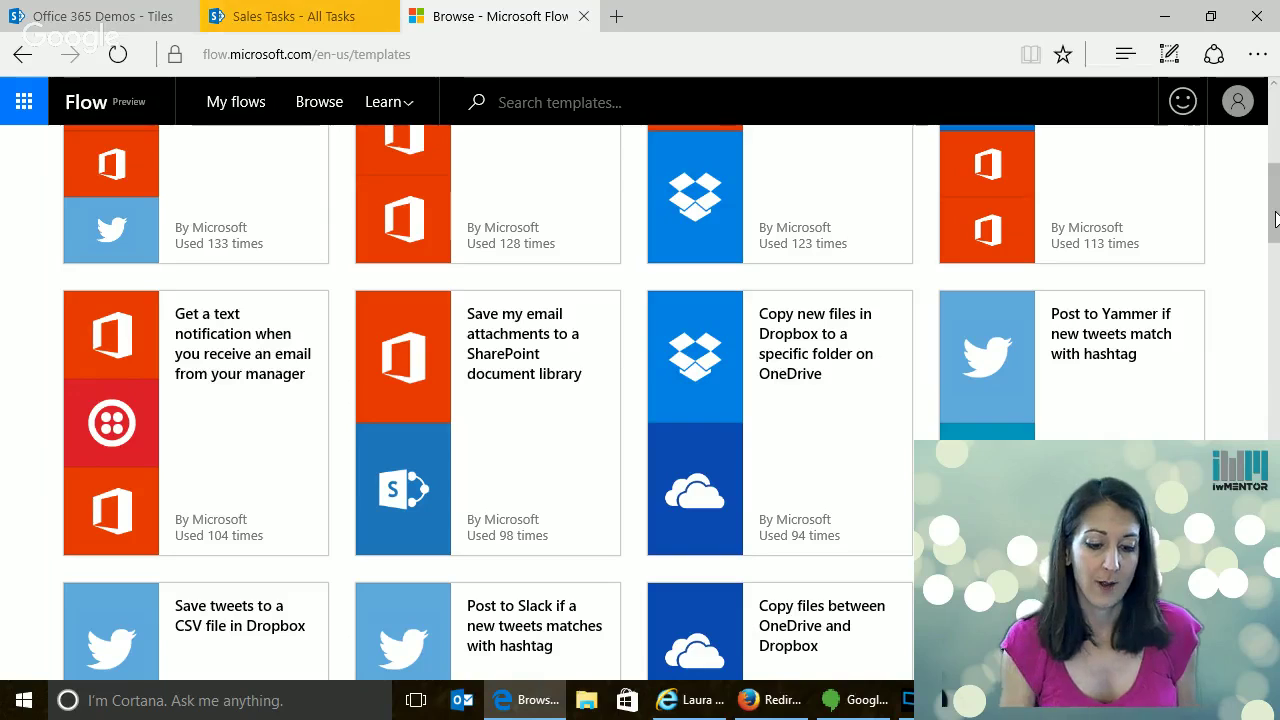
drag(1274, 219, 1274, 168)
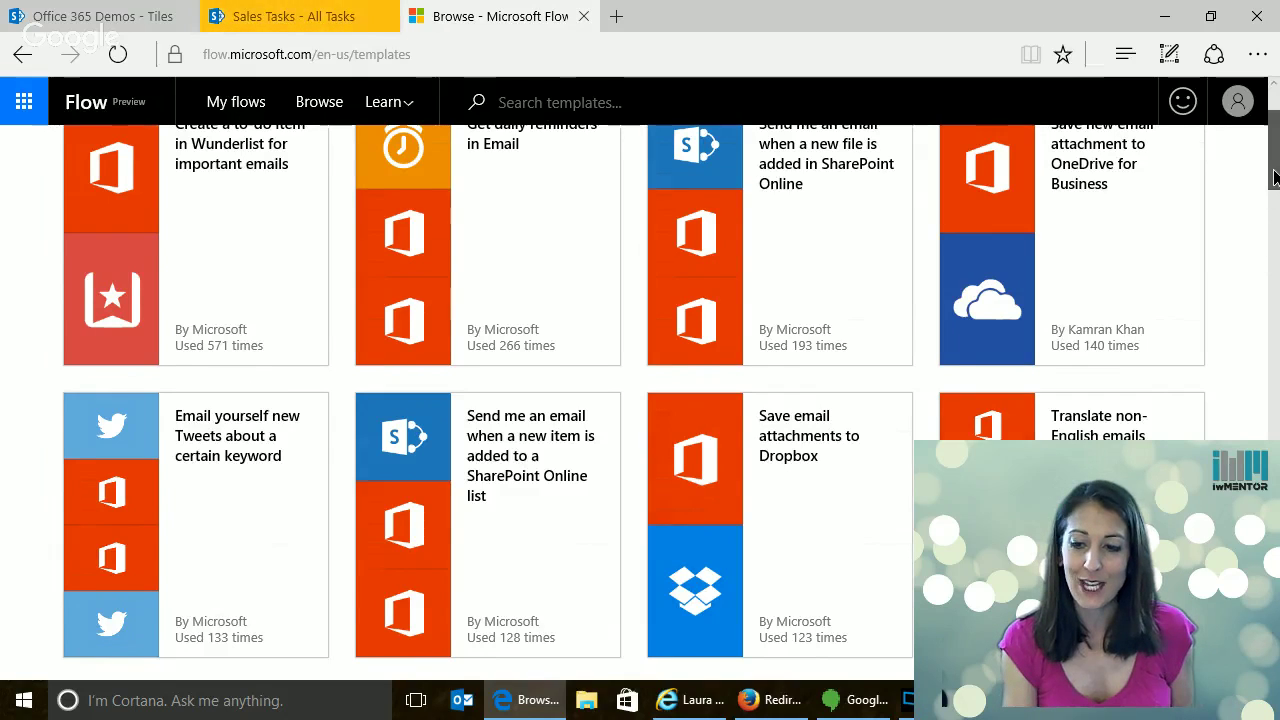
scroll(1150, 240, up, 1)
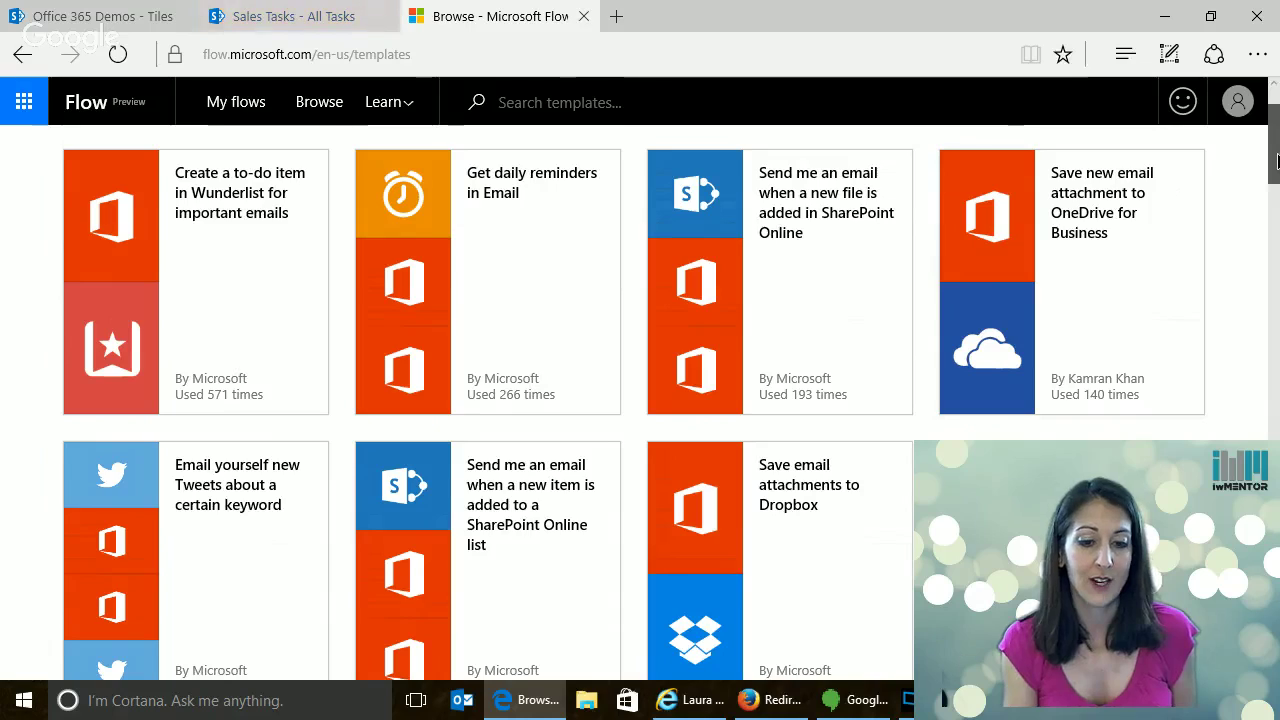
scroll(1276, 160, down, 1)
scroll(660, 400, down, 5)
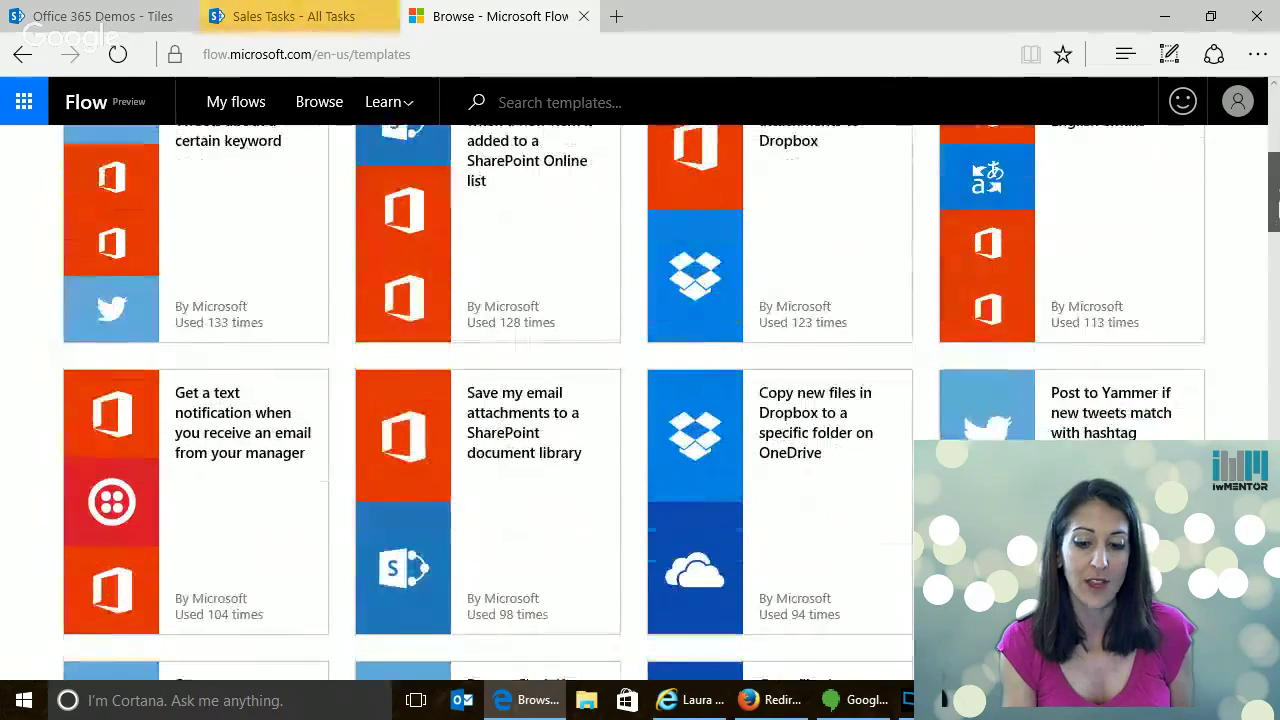
drag(1276, 232, 1276, 283)
scroll(1276, 283, down, 1)
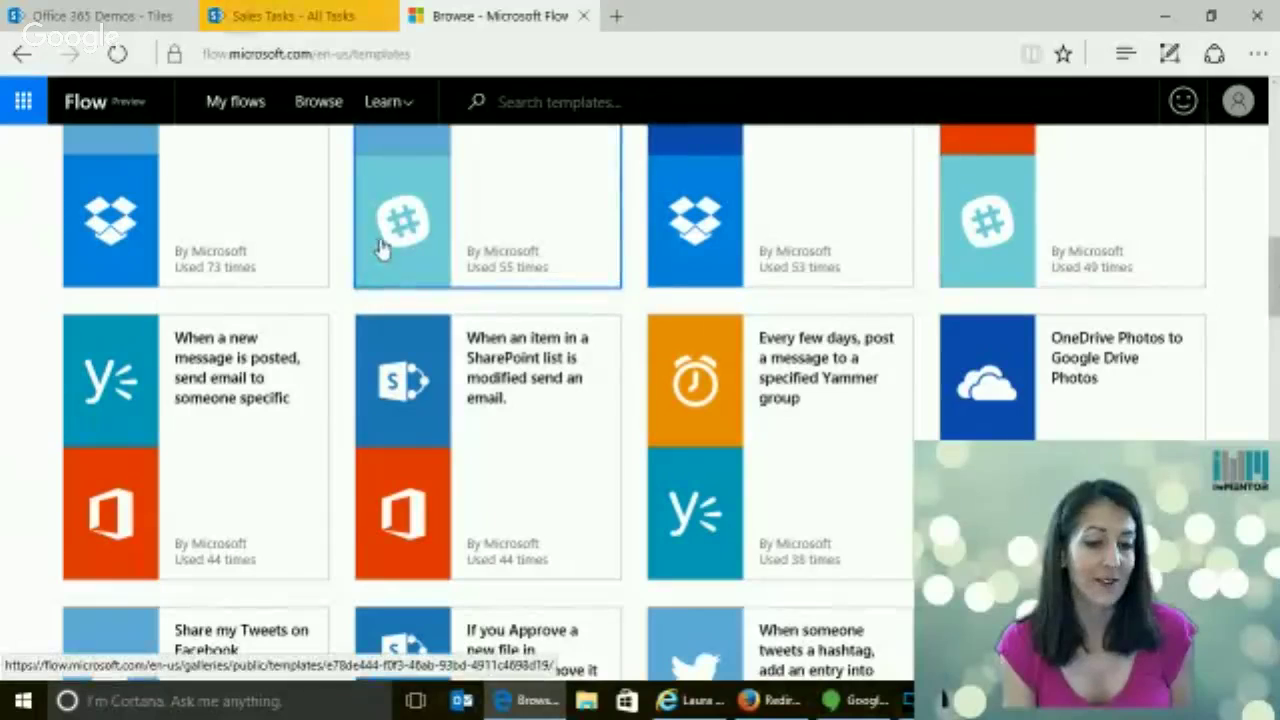
scroll(700, 285, up, 1)
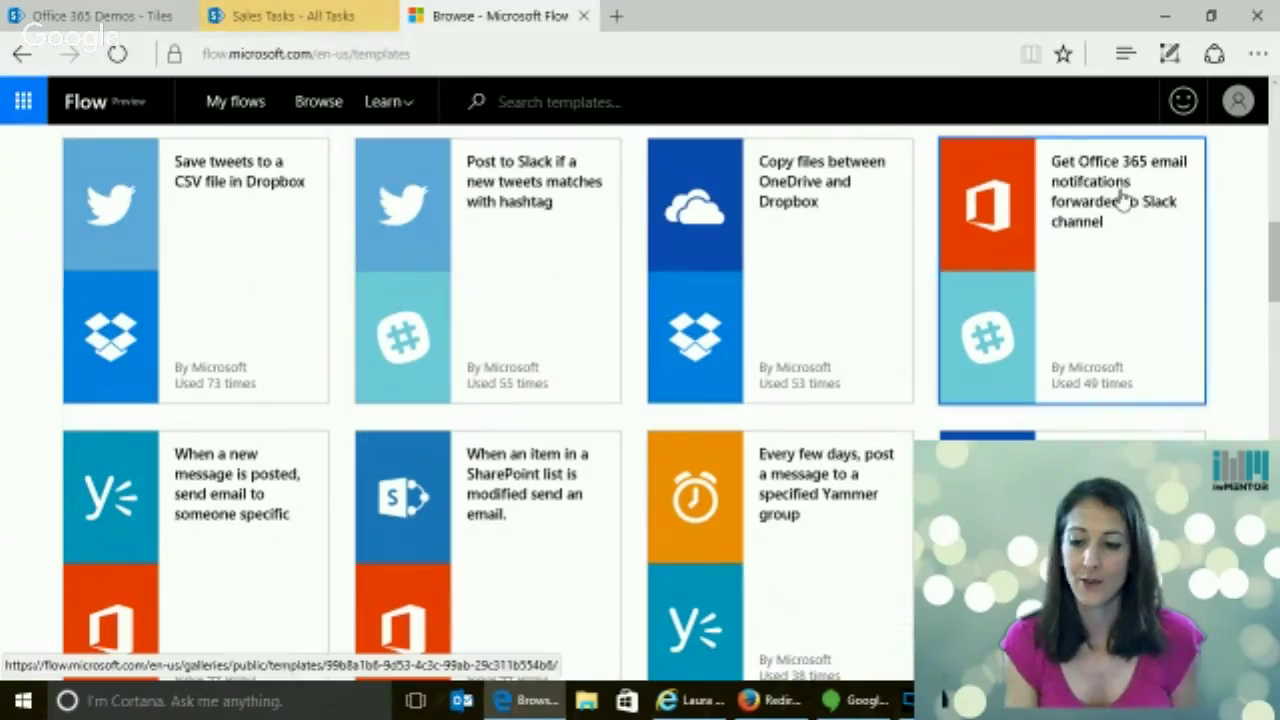
scroll(1275, 270, down, 3)
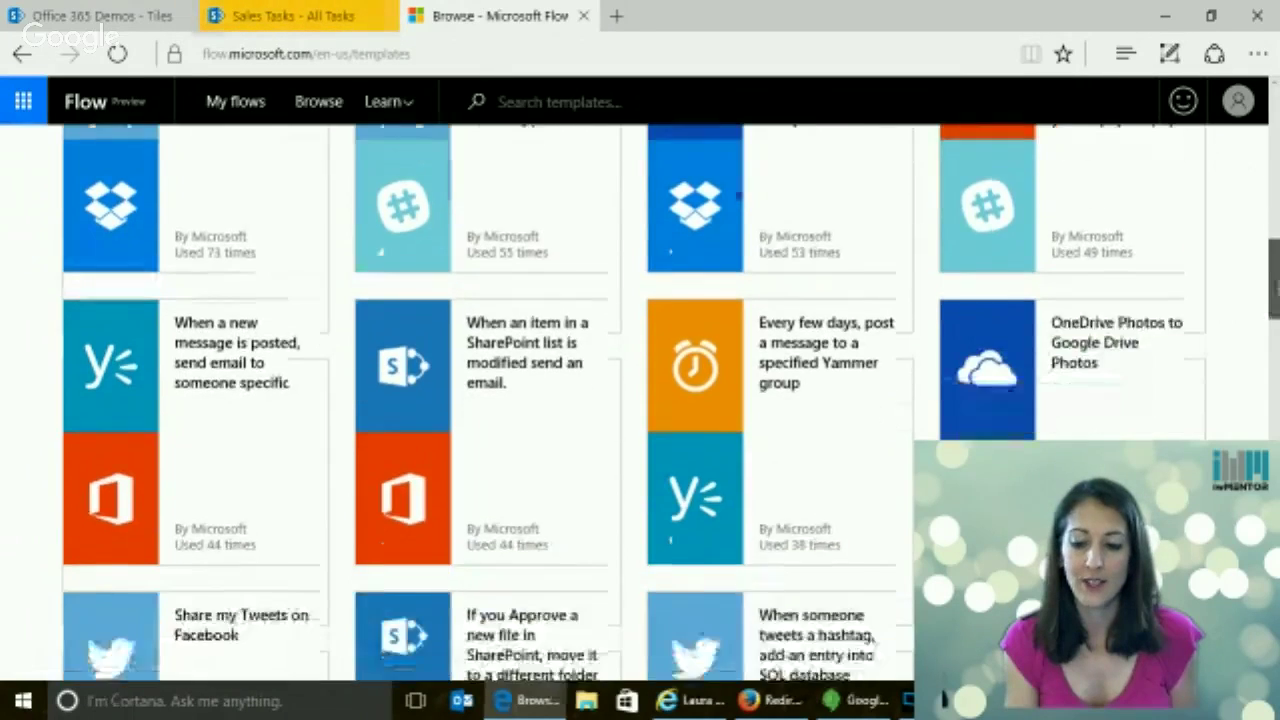
scroll(1275, 330, down, 3)
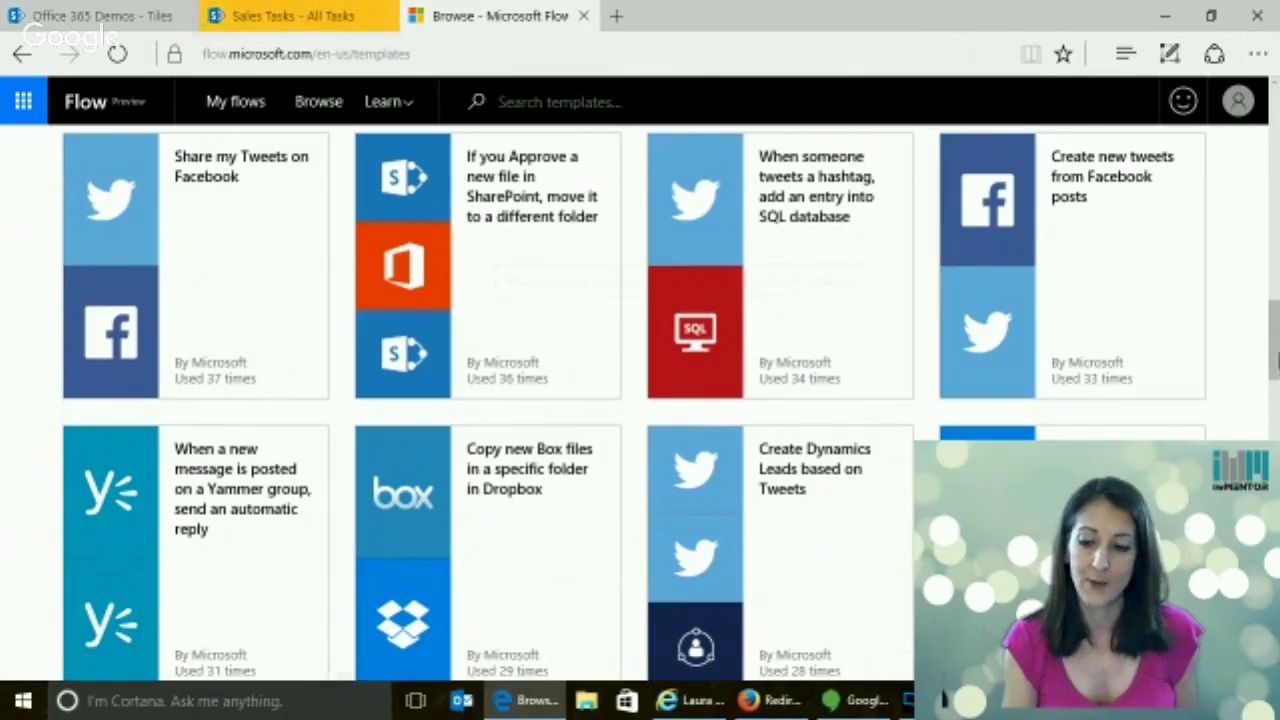
scroll(640, 400, down, 3)
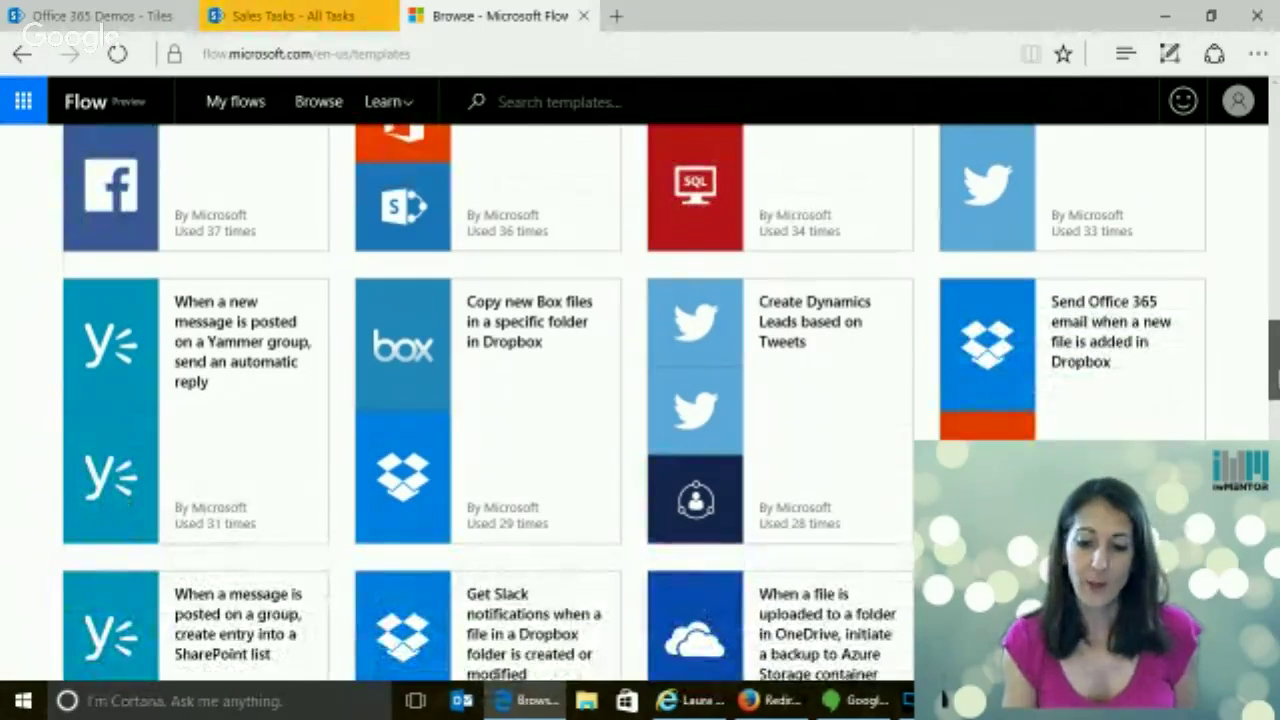
scroll(1275, 380, down, 2)
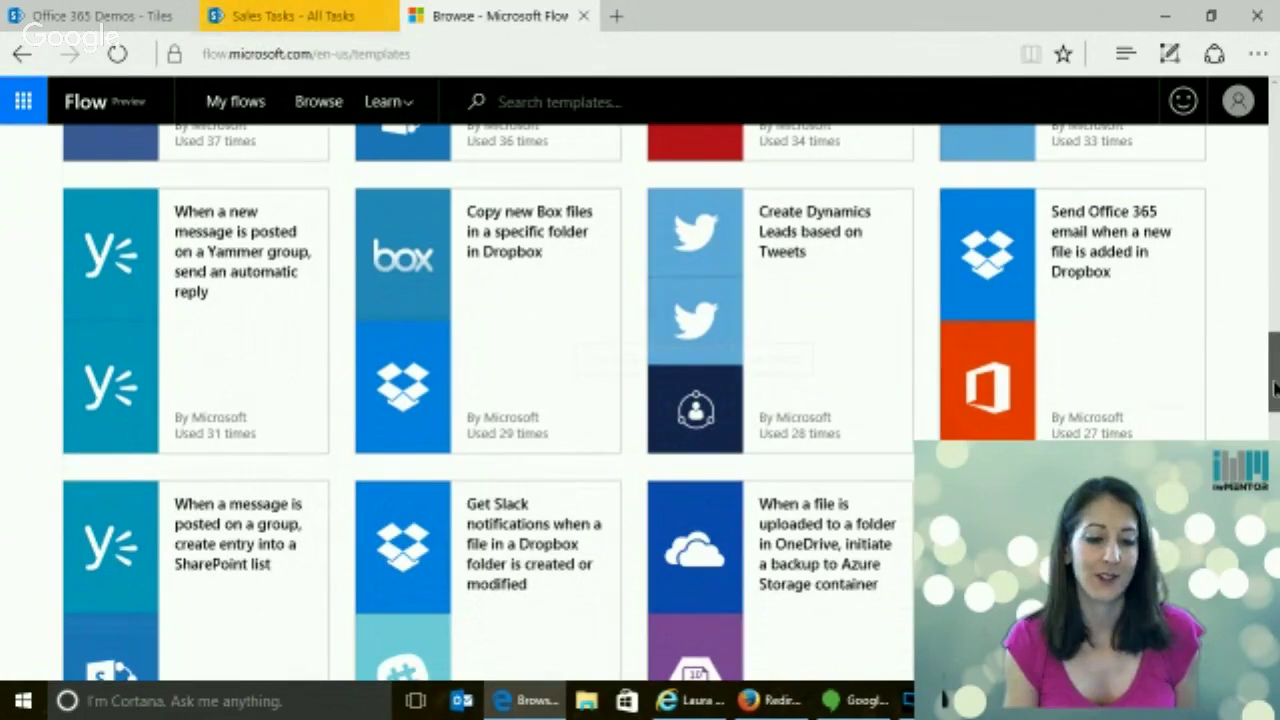
scroll(1275, 390, down, 1)
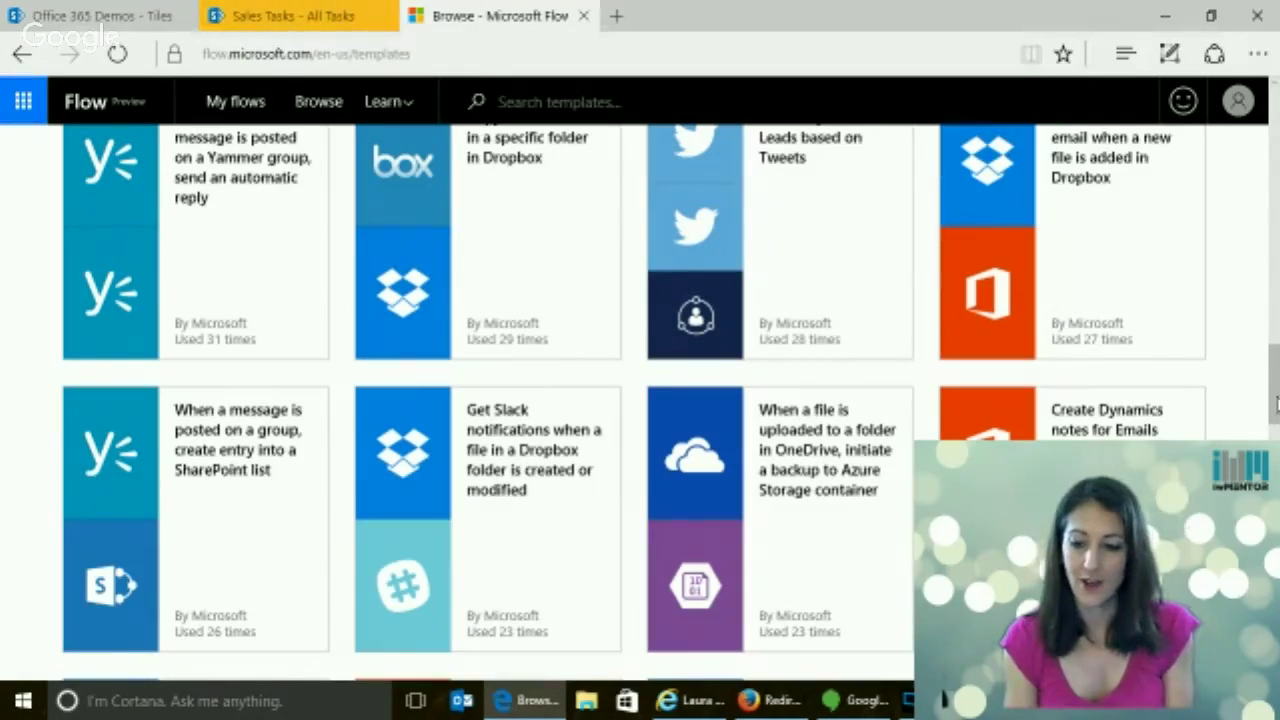
drag(1276, 420, 1276, 446)
scroll(857, 383, down, 2)
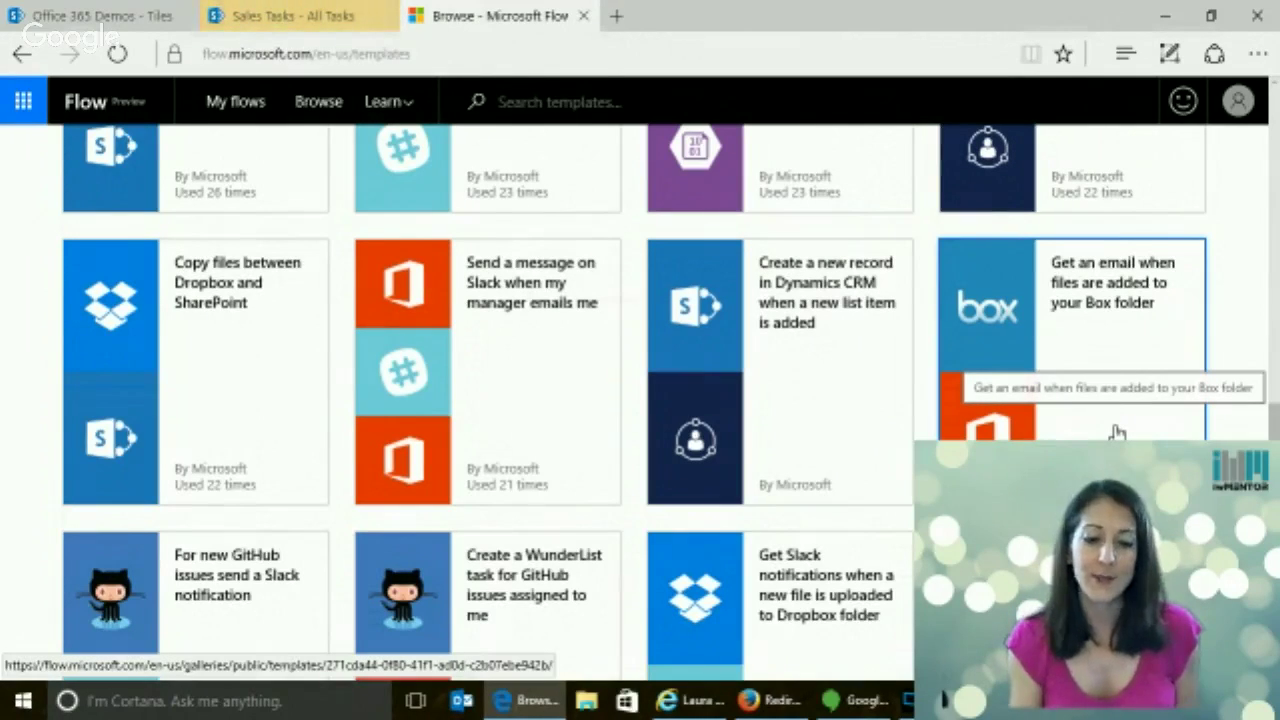
scroll(1130, 430, down, 2)
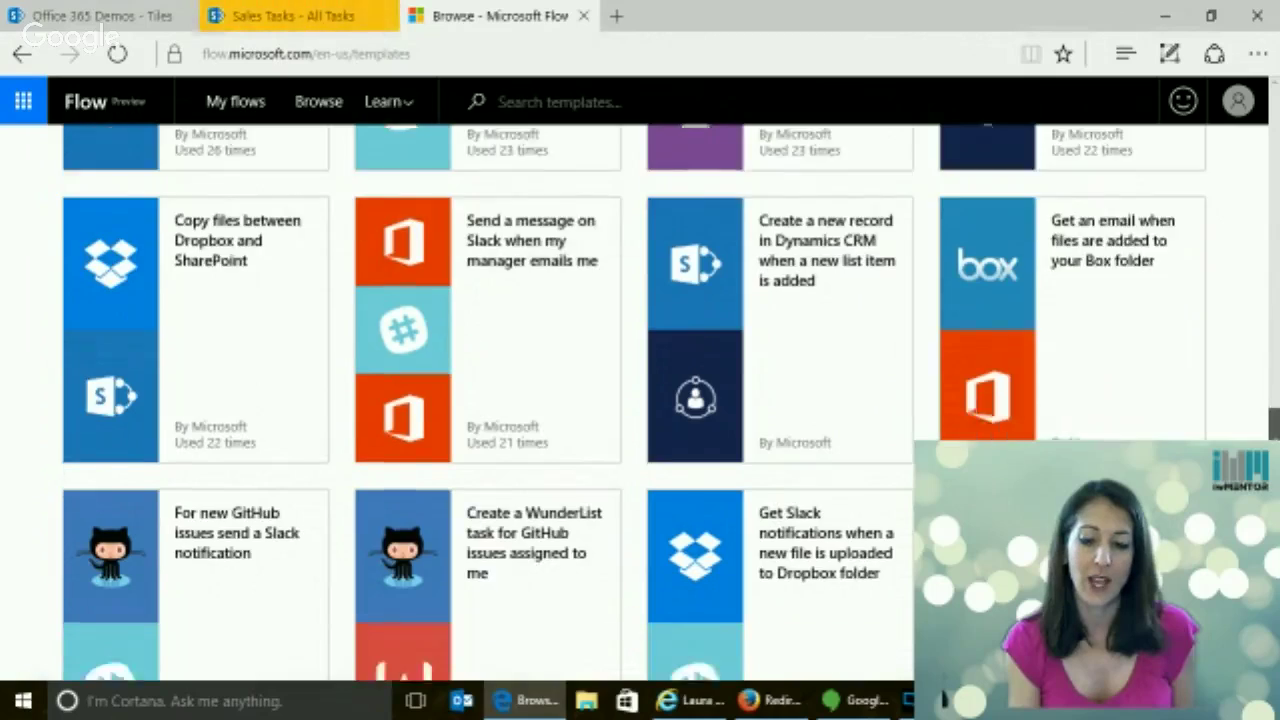
scroll(440, 335, down, 2)
scroll(440, 335, down, 2)
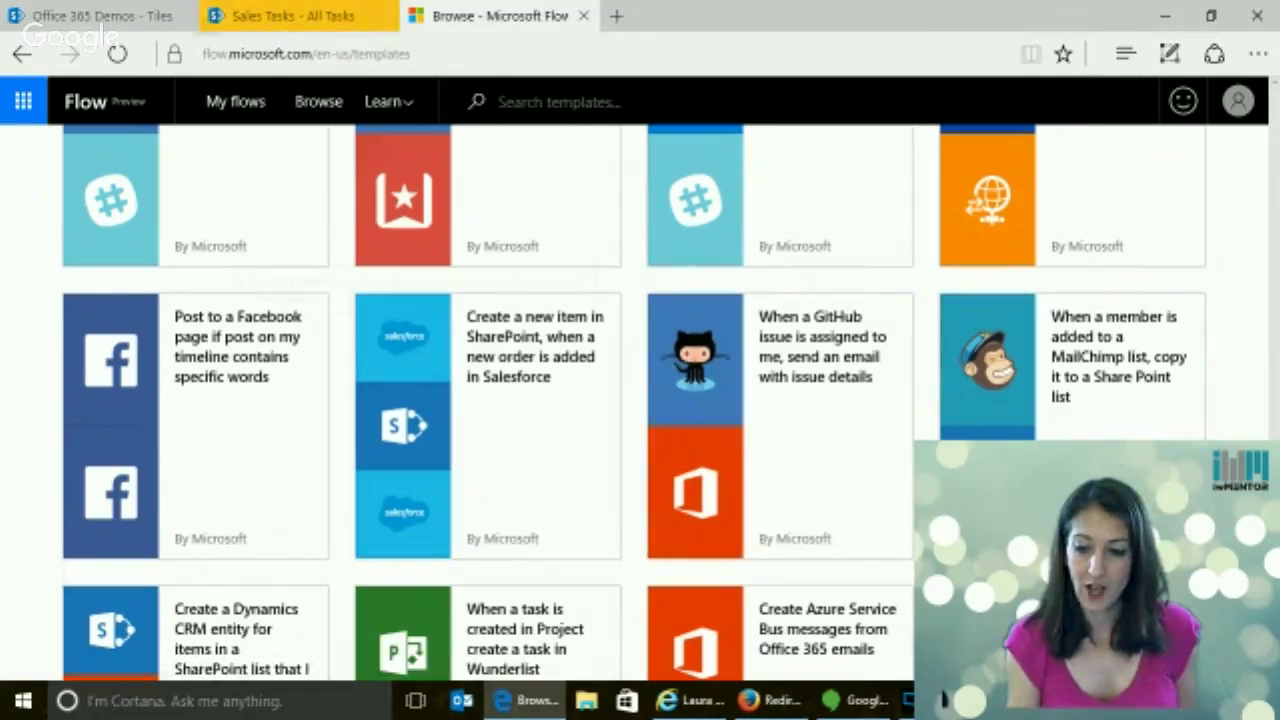
scroll(635, 400, down, 2)
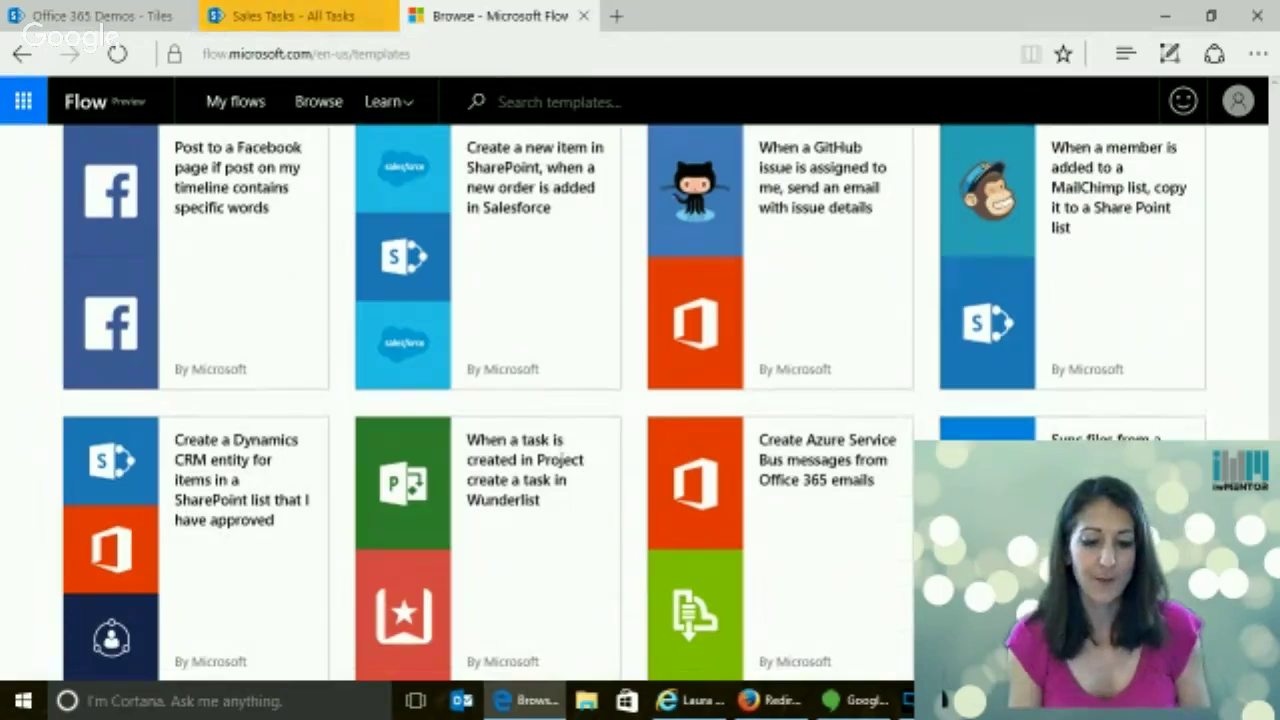
scroll(635, 400, down, 1)
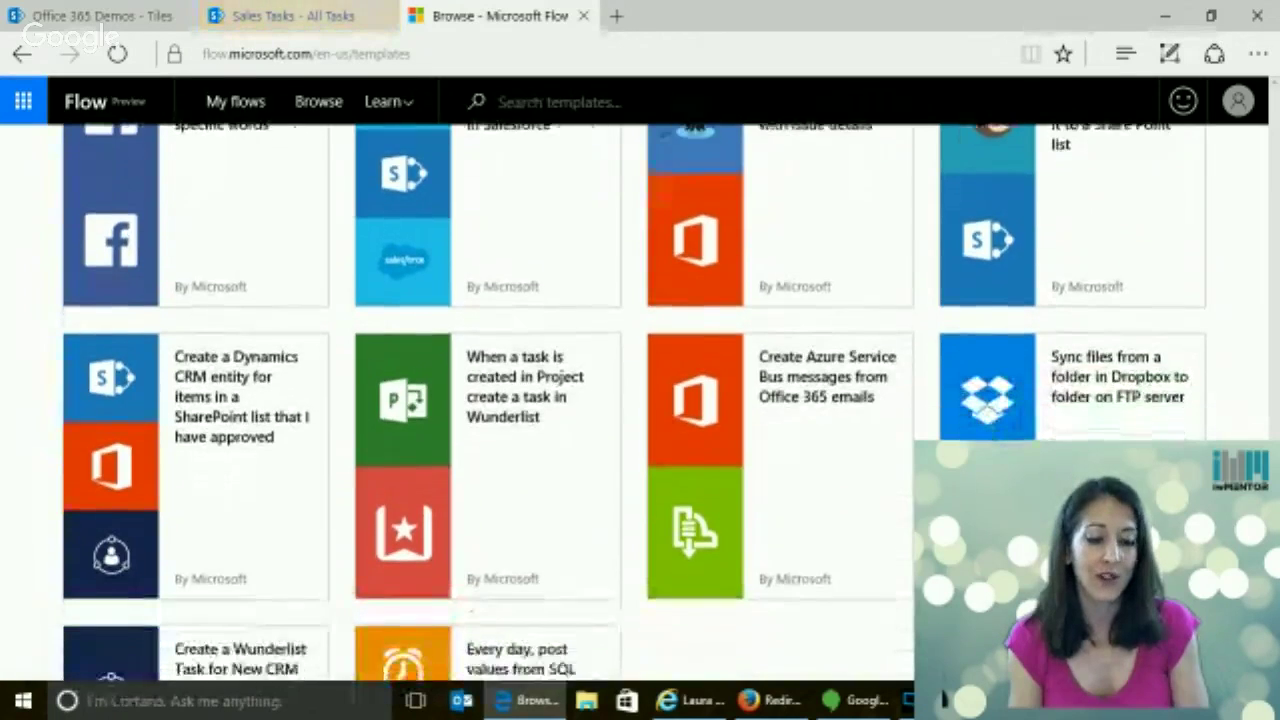
scroll(635, 400, down, 1)
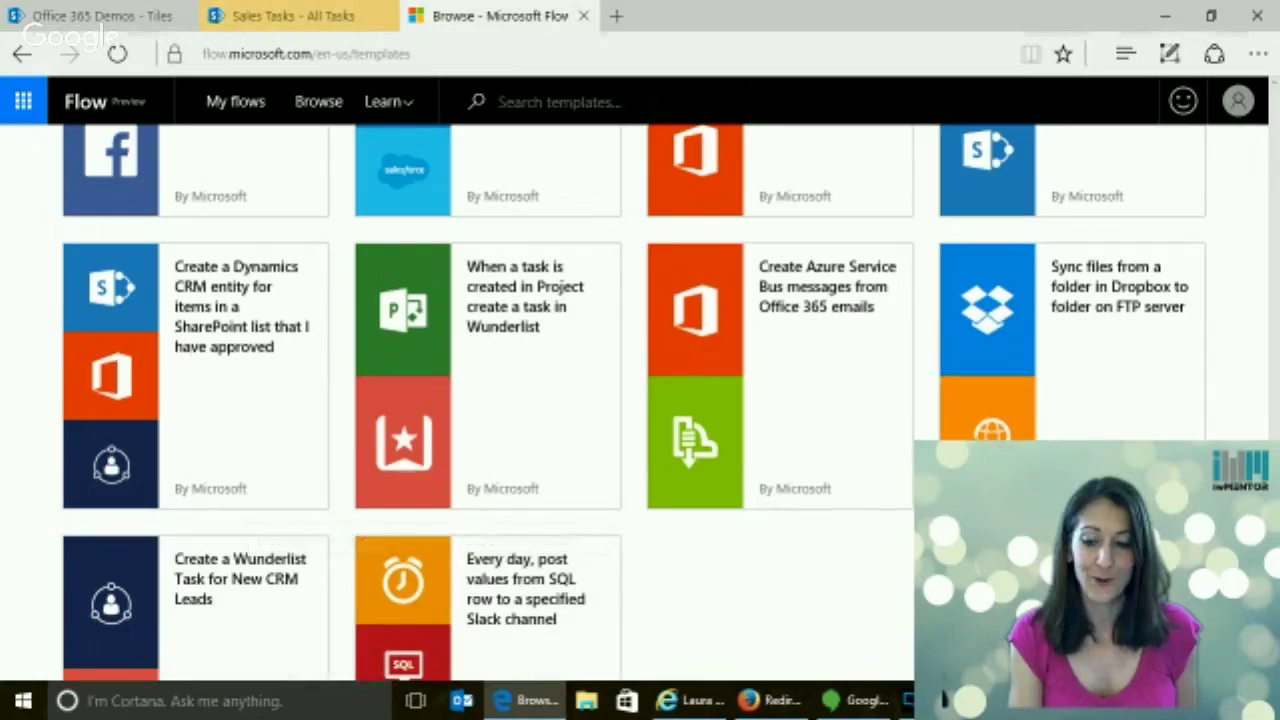
Scroll back to the top of the Browse templates page and go to My flows
scroll(450, 400, down, 2)
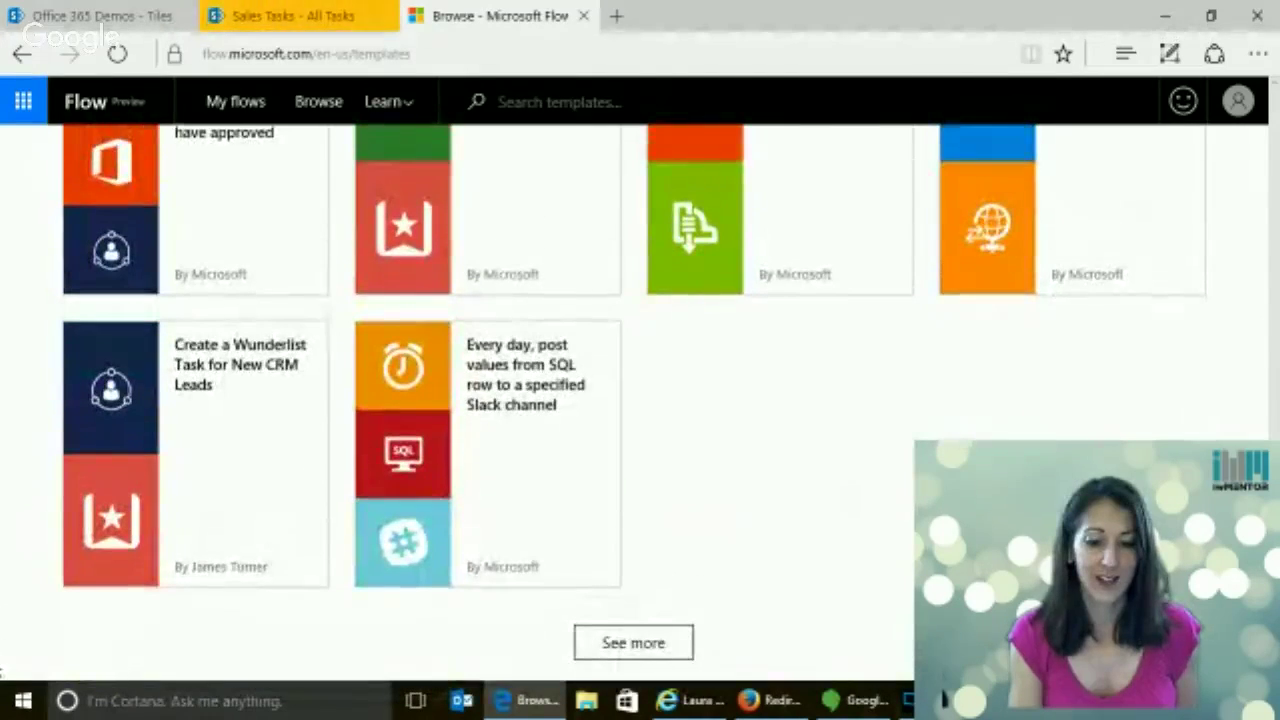
scroll(640, 400, up, 2)
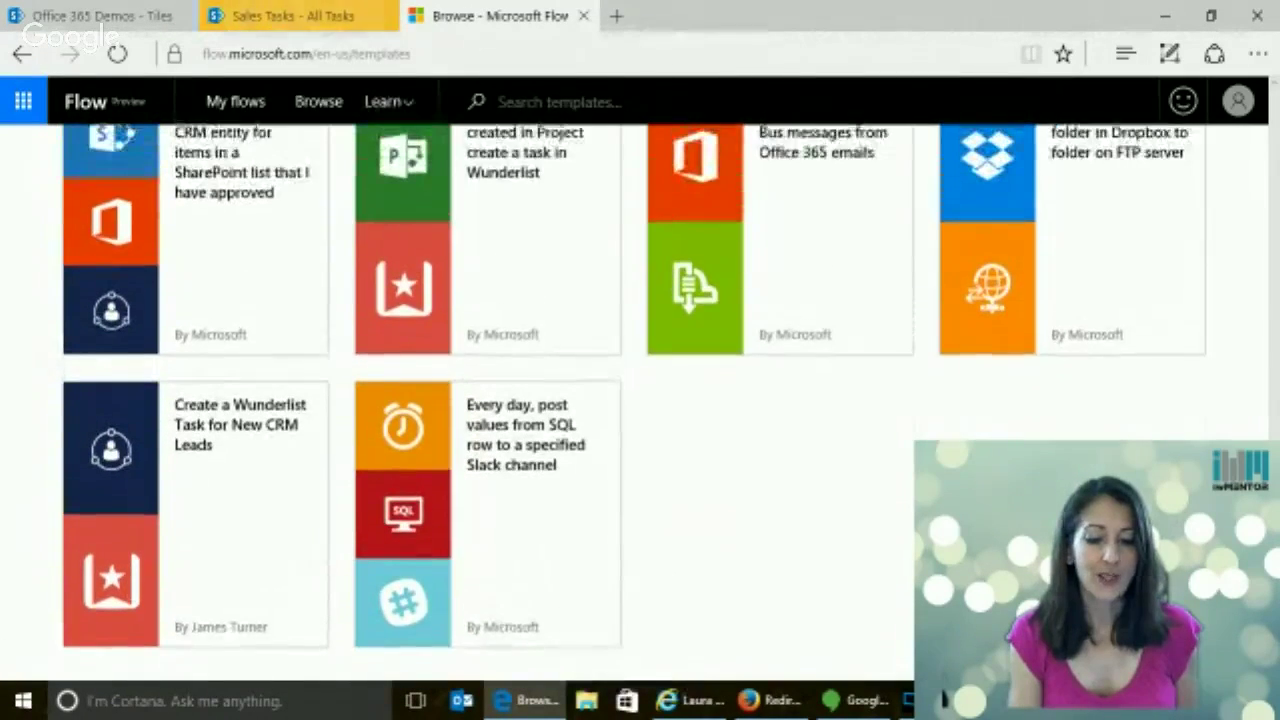
scroll(640, 400, down, 1)
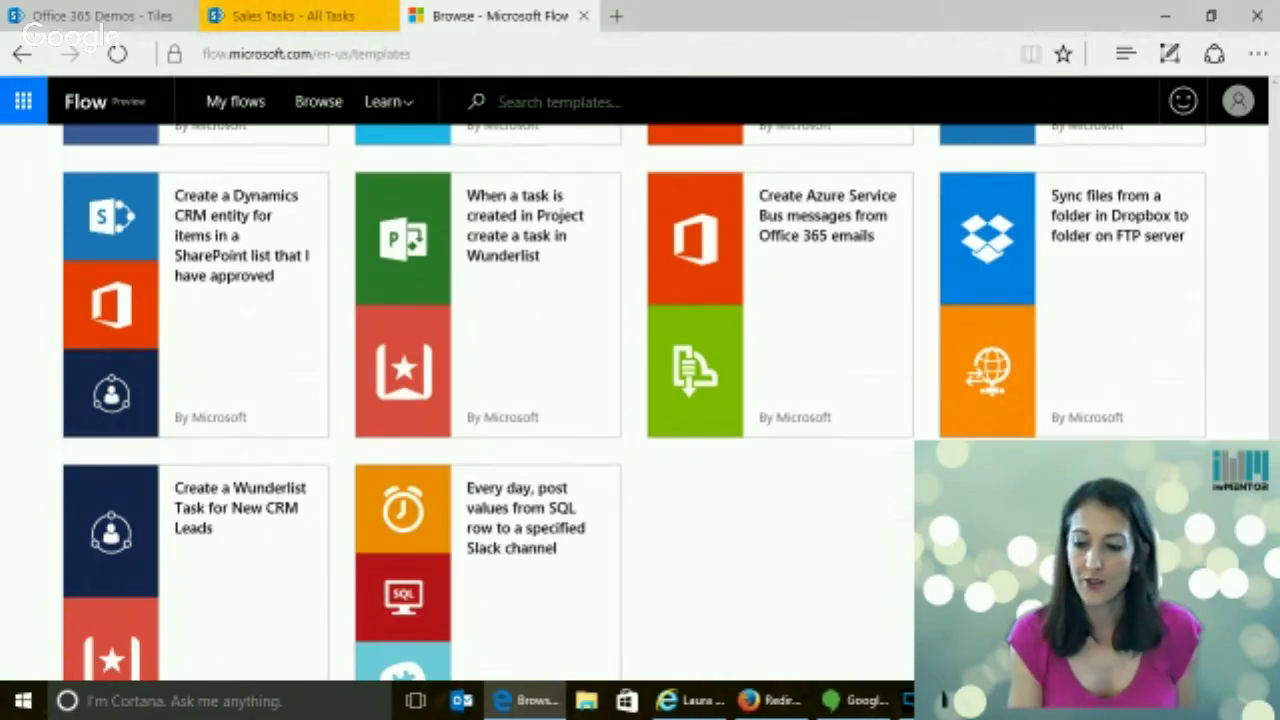
scroll(640, 400, up, 5)
scroll(640, 400, up, 10)
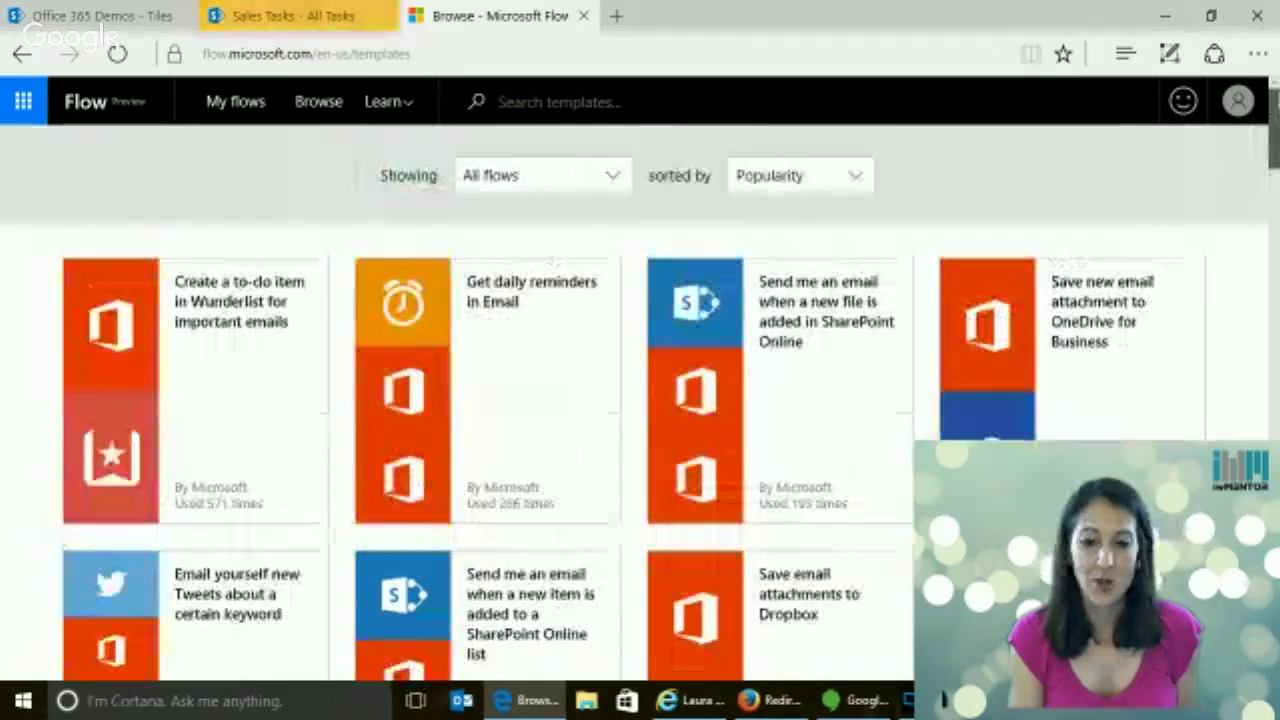
scroll(270, 147, down, 1)
scroll(270, 147, up, 1)
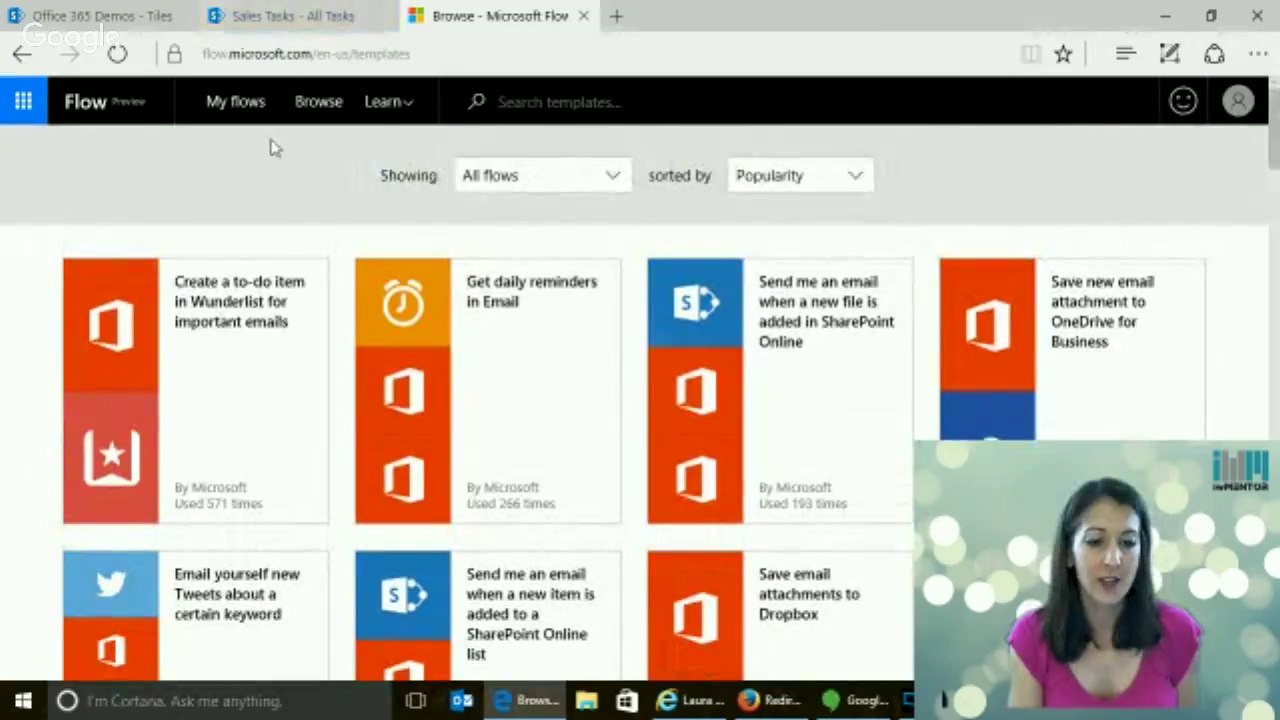
click(246, 104)
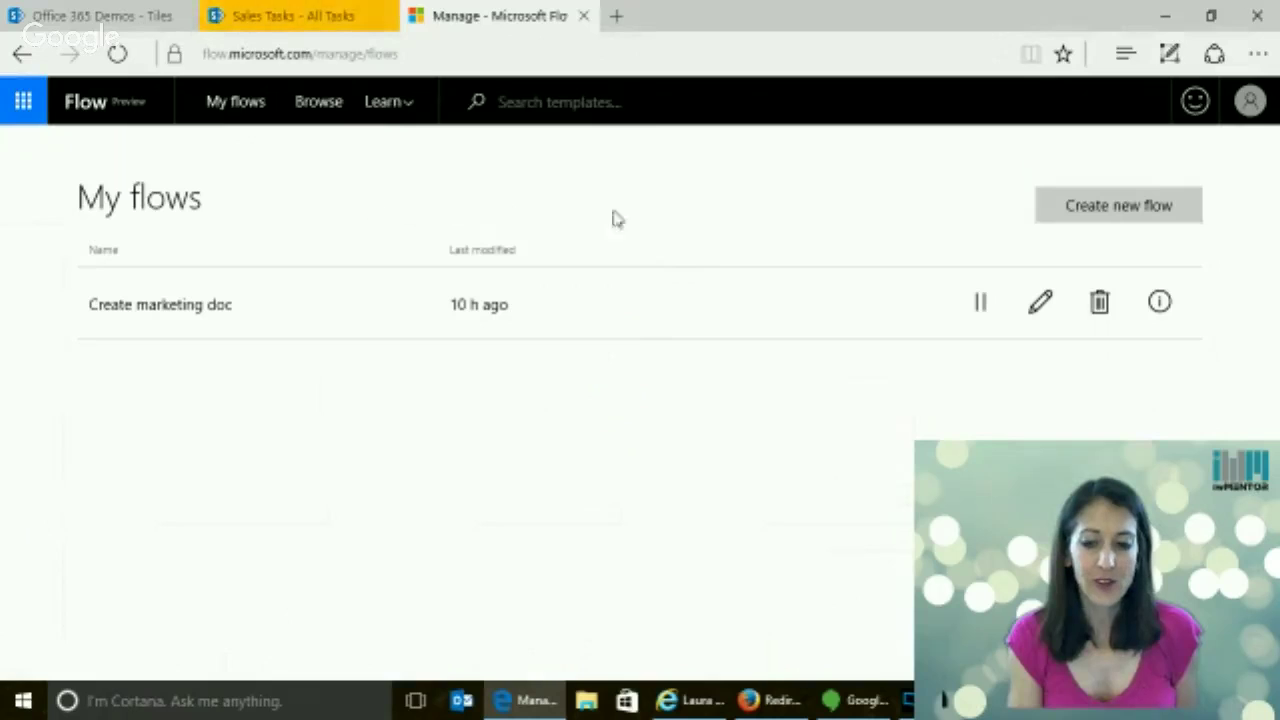
Glance at the Learn menu, then create a new blank flow from My flows
click(407, 112)
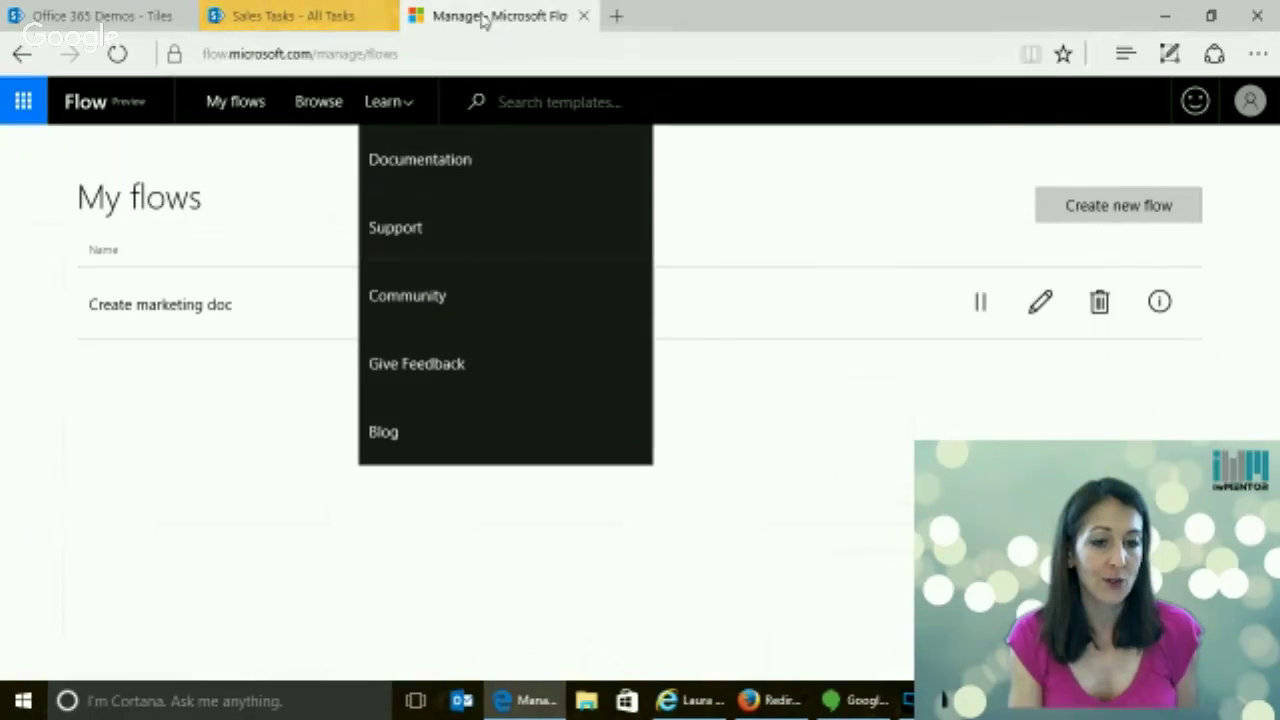
click(1145, 214)
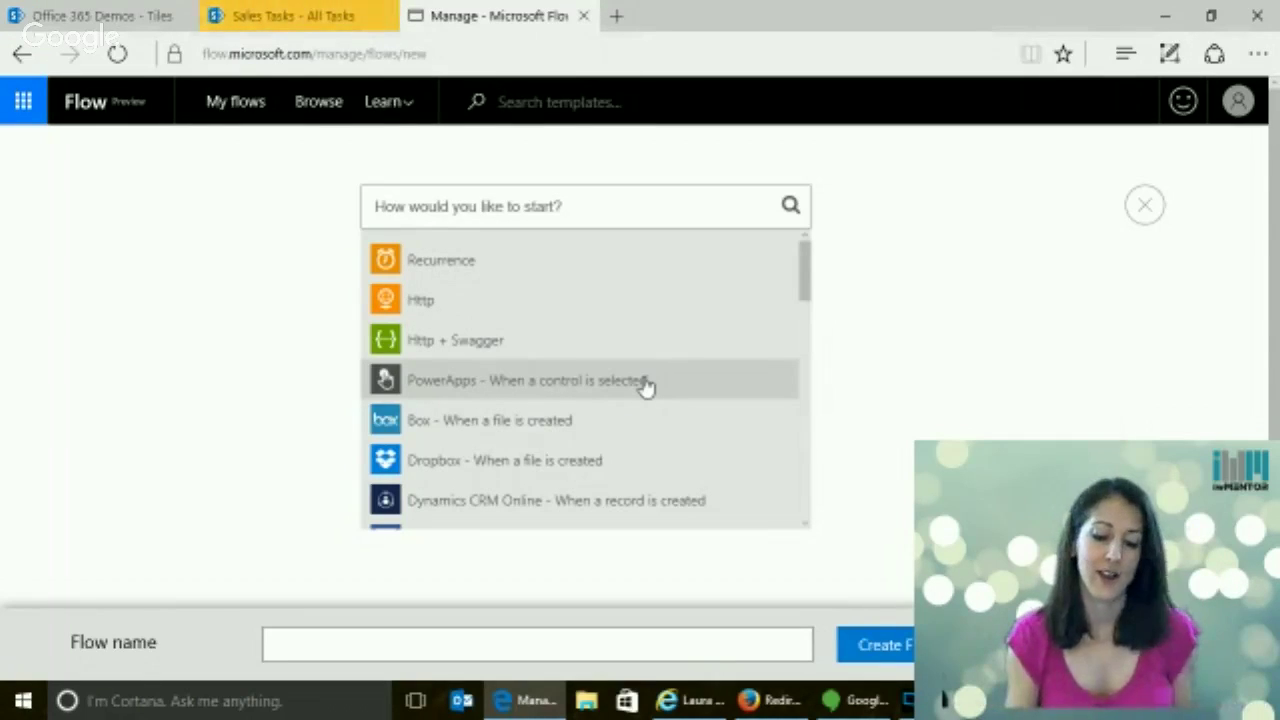
Search triggers for 'sharepoint' and pick SharePoint Online 'When a new item is created'
click(806, 271)
mouse_move(806, 271)
mouse_down()
mouse_move(806, 288)
mouse_move(806, 250)
mouse_up()
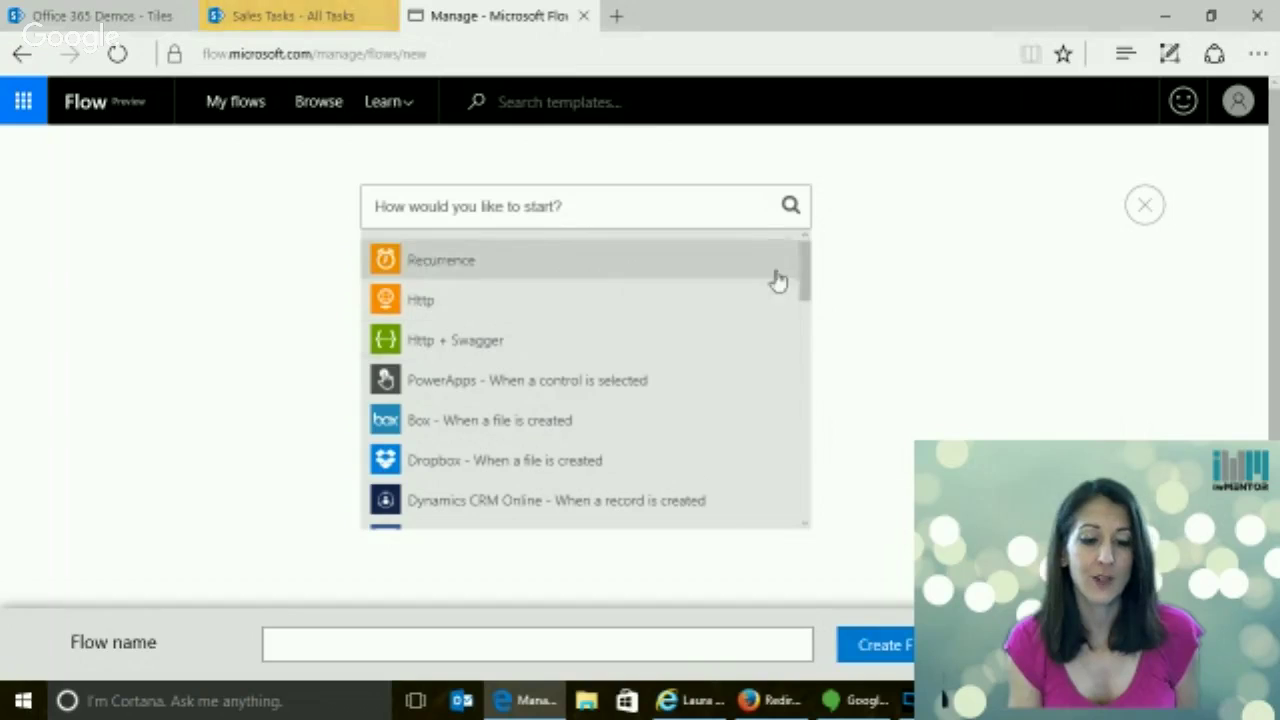
mouse_move(803, 283)
mouse_down()
mouse_move(816, 306)
mouse_move(818, 294)
mouse_up()
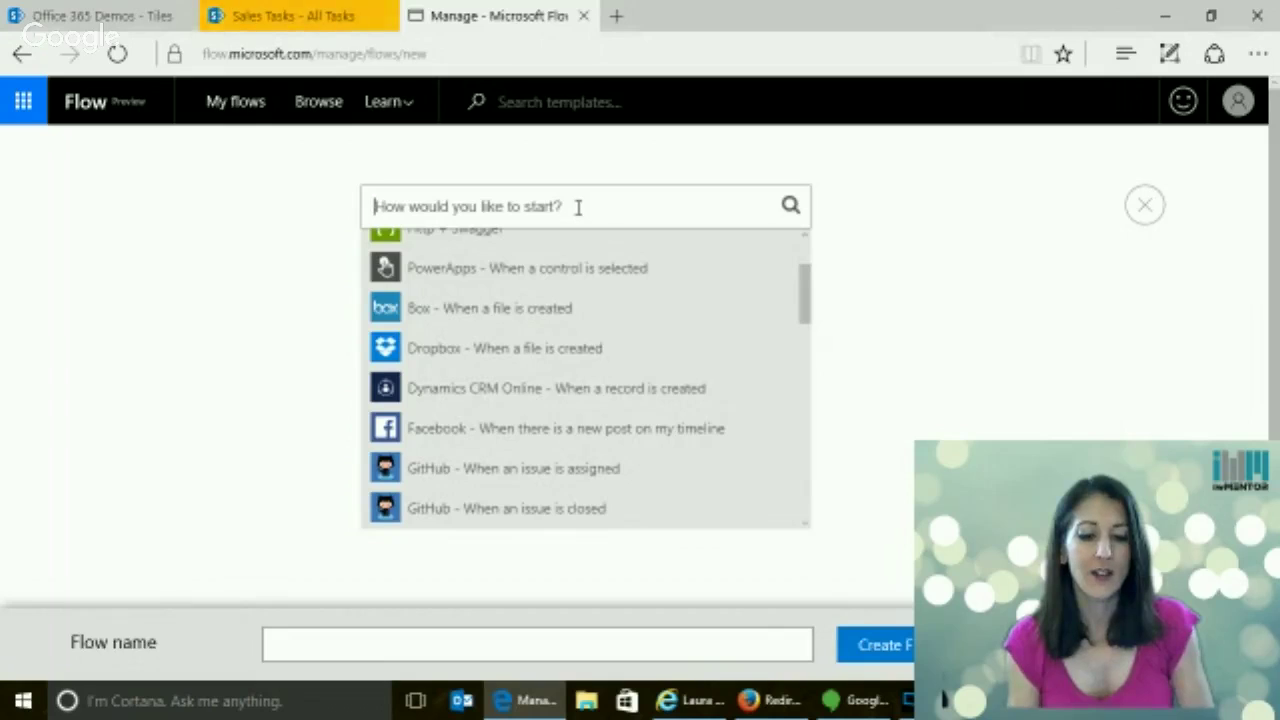
text(sha)
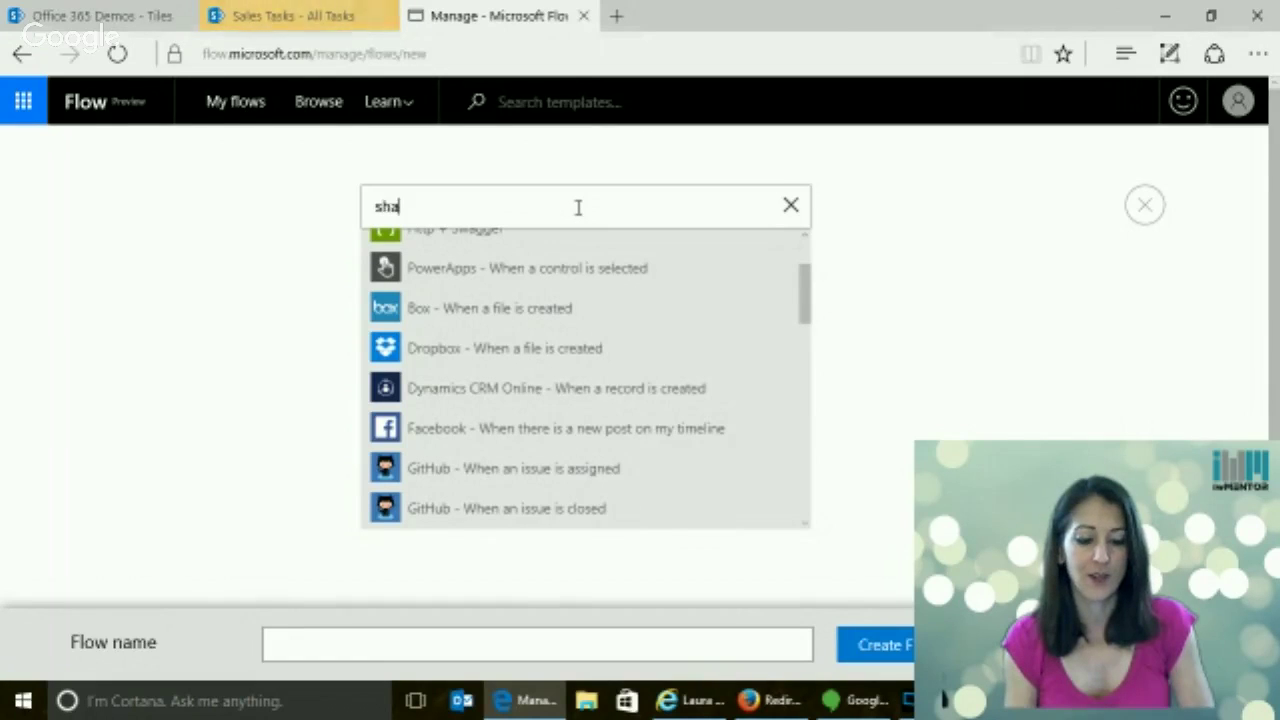
text(repoint)
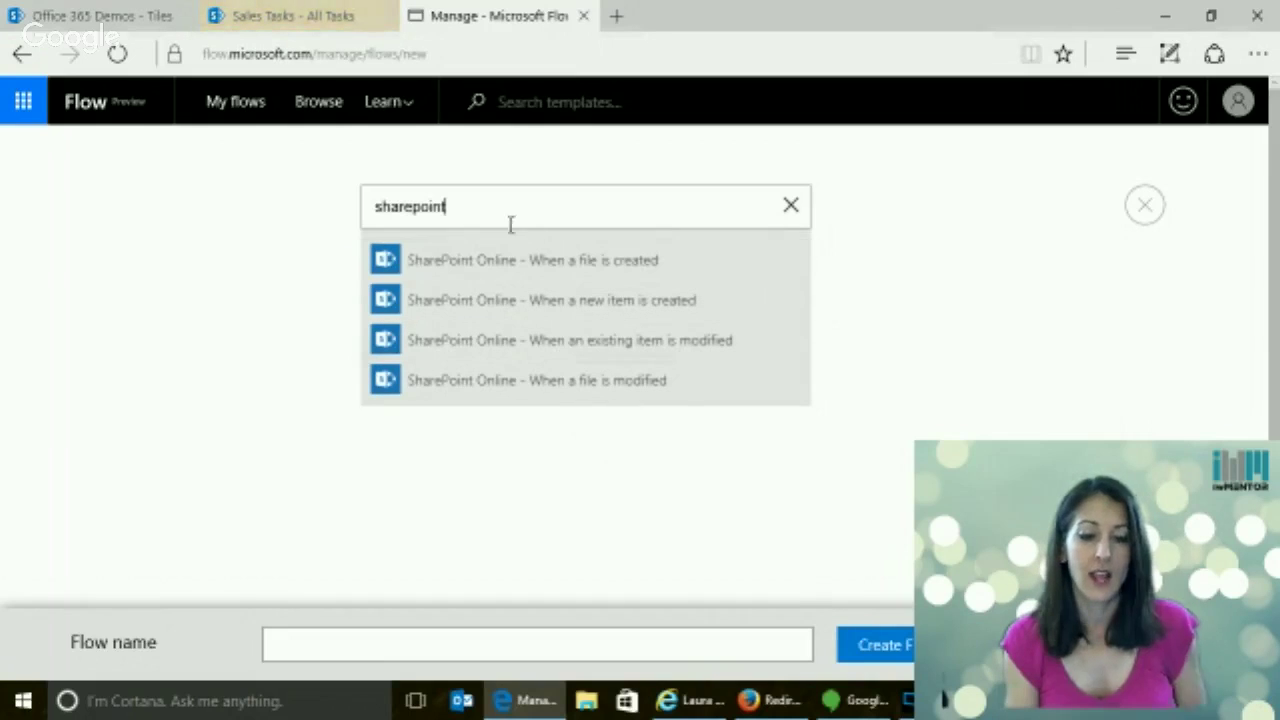
key(ctrl+a)
text(on)
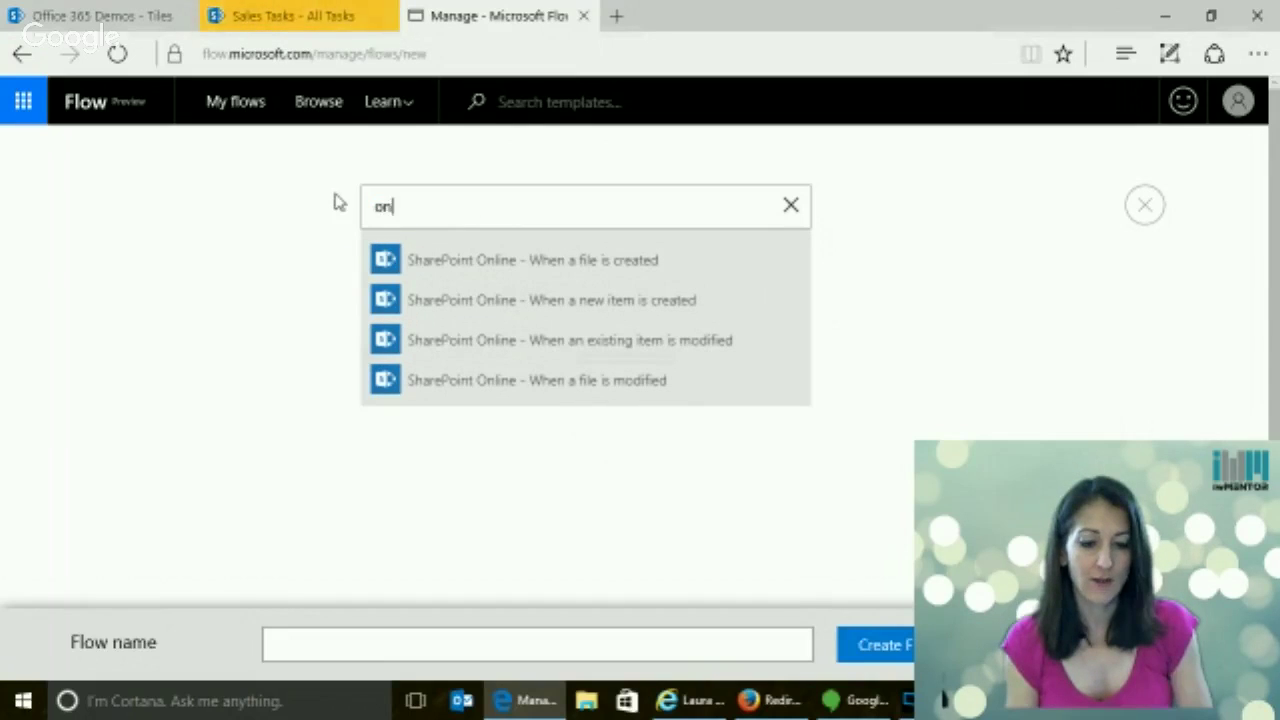
text(edrive)
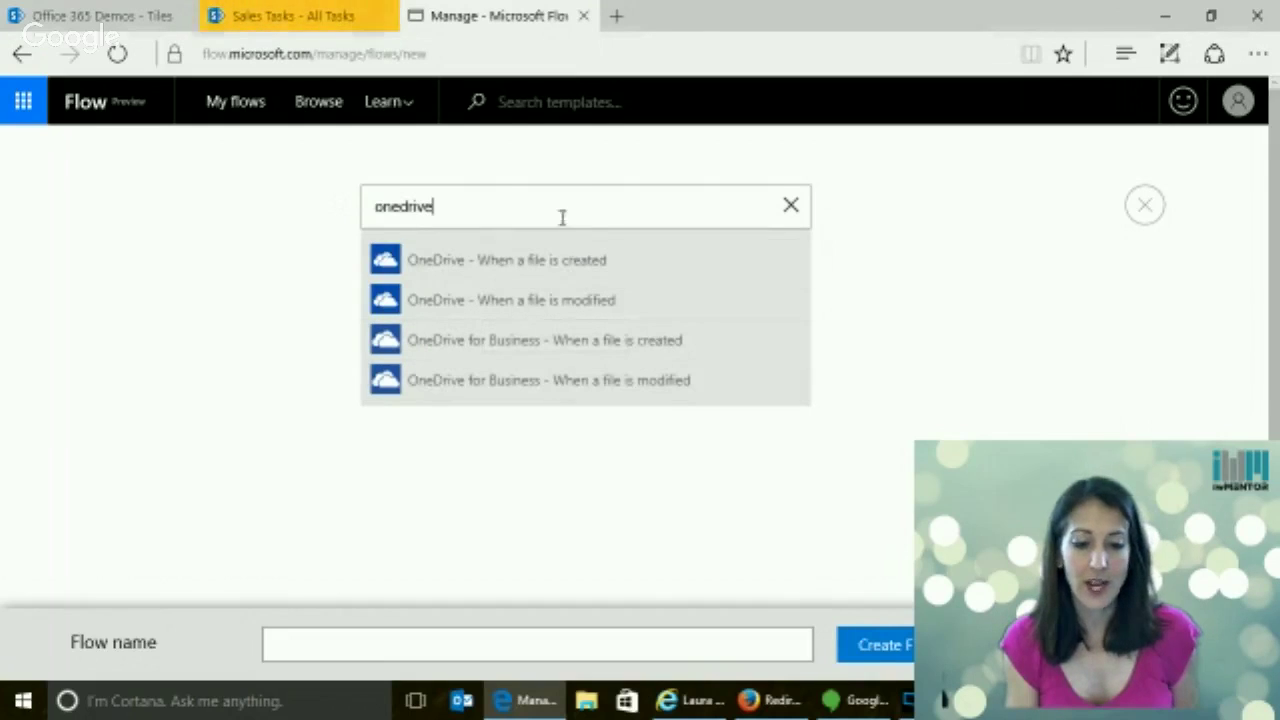
drag(445, 207, 350, 197)
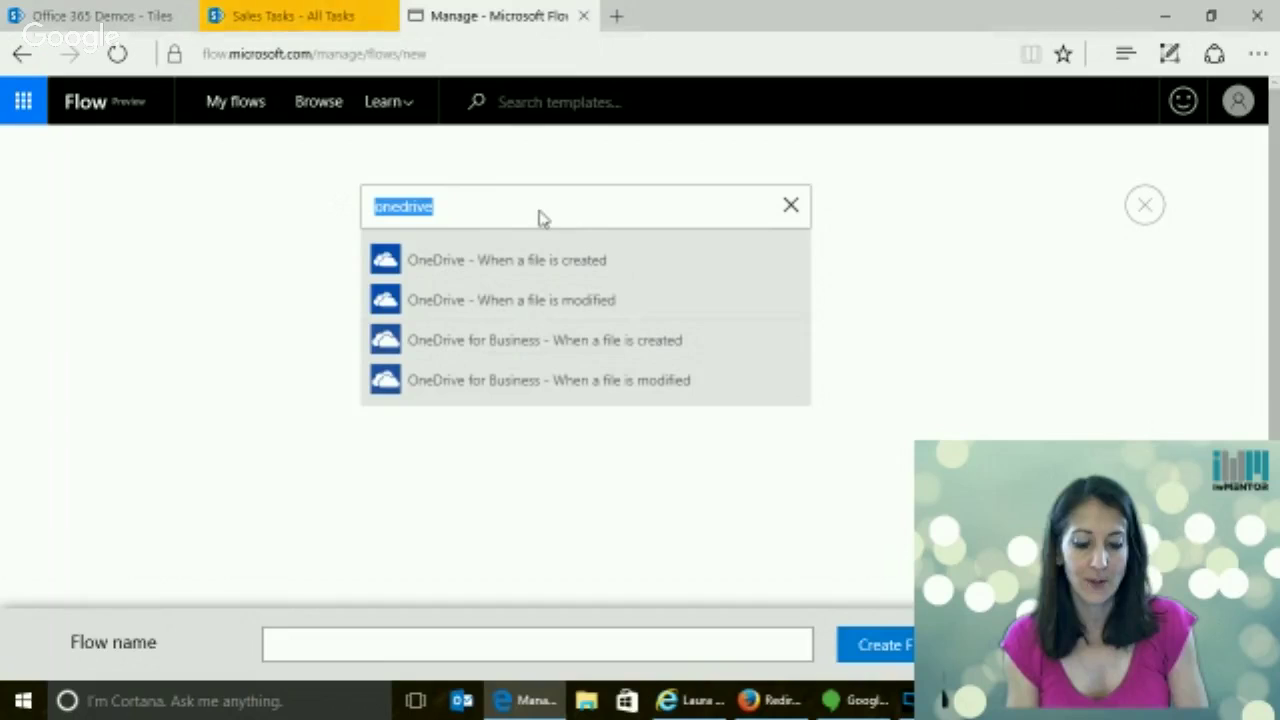
text(sharepoint)
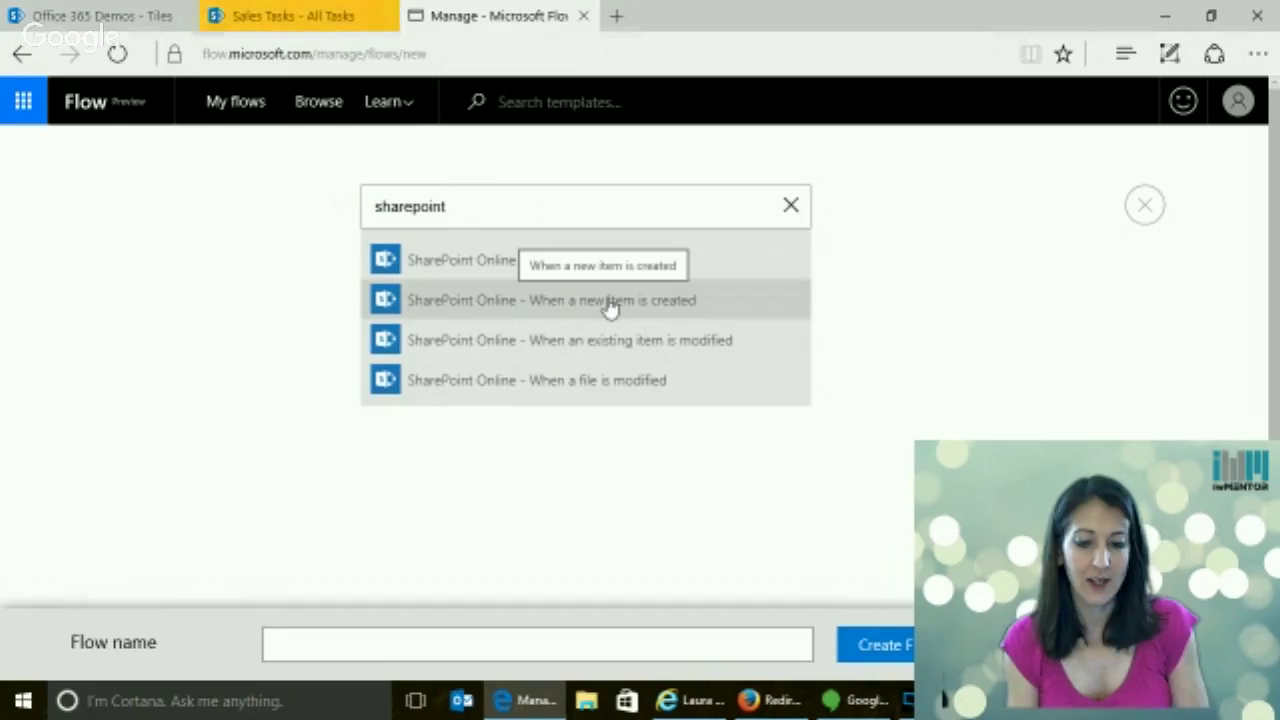
click(608, 310)
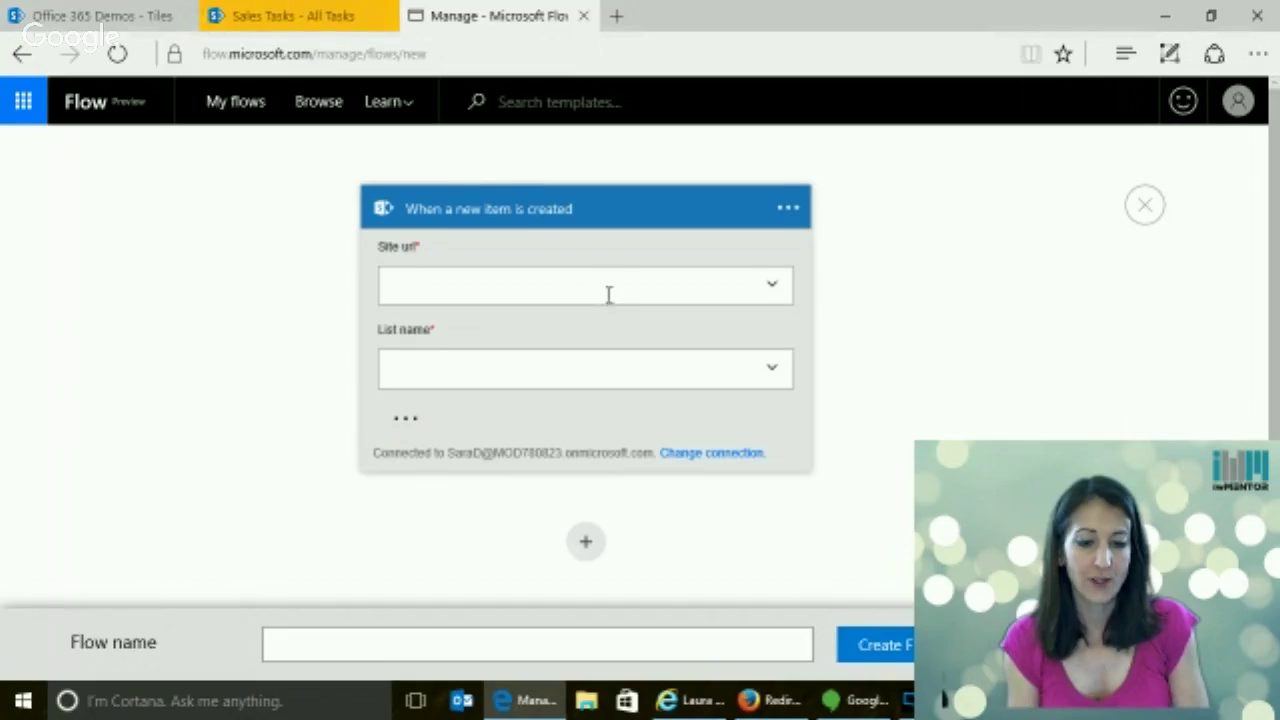
Copy the site part of the Sales Tasks SharePoint page address
click(286, 15)
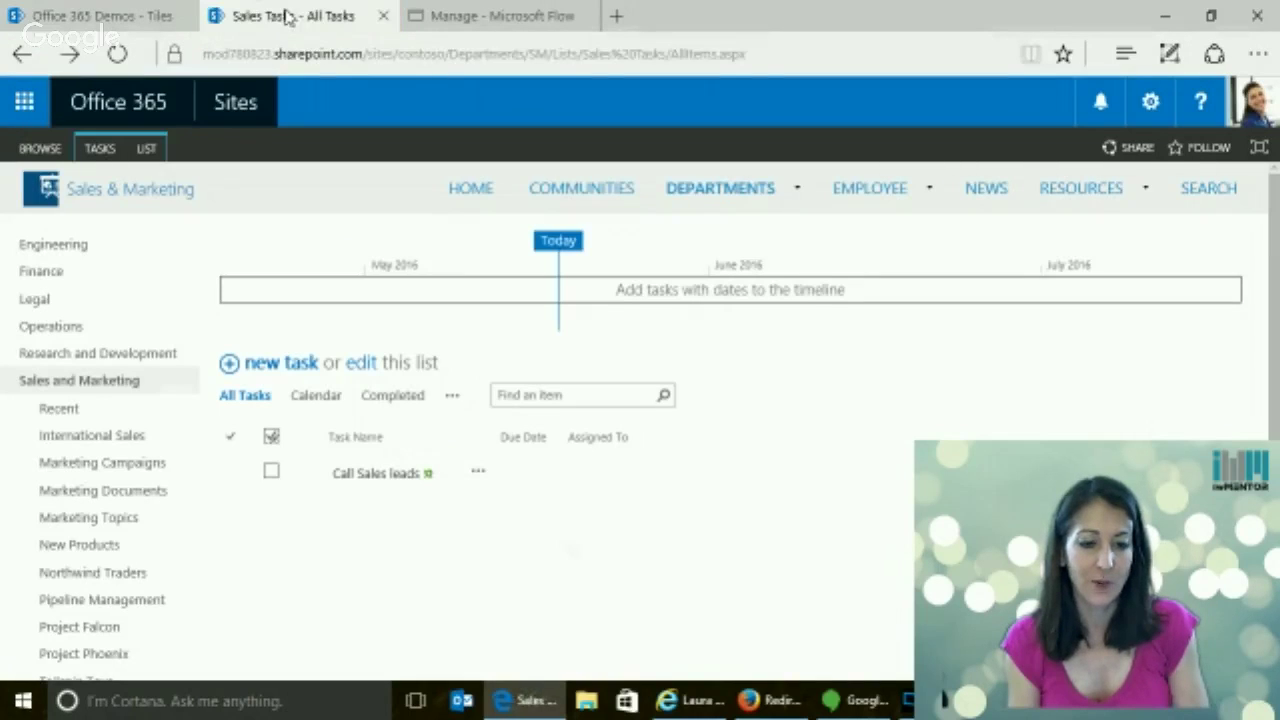
click(333, 56)
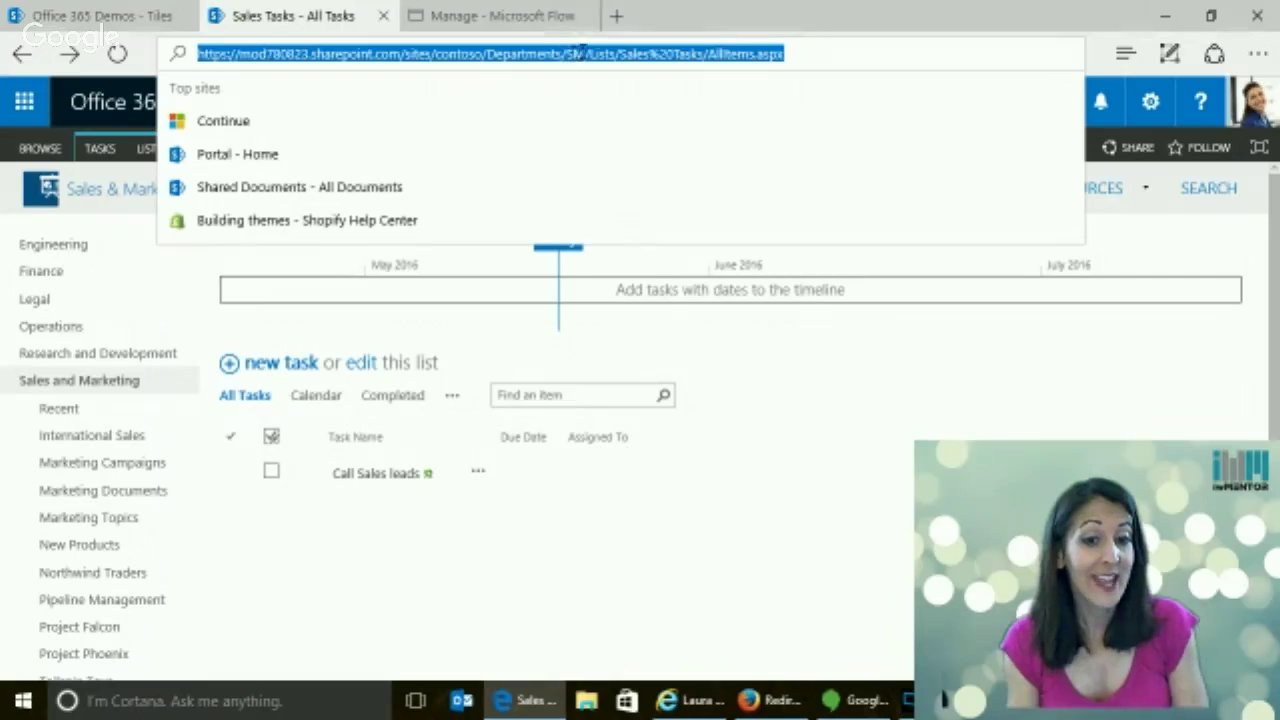
click(583, 50)
drag(586, 53, 160, 22)
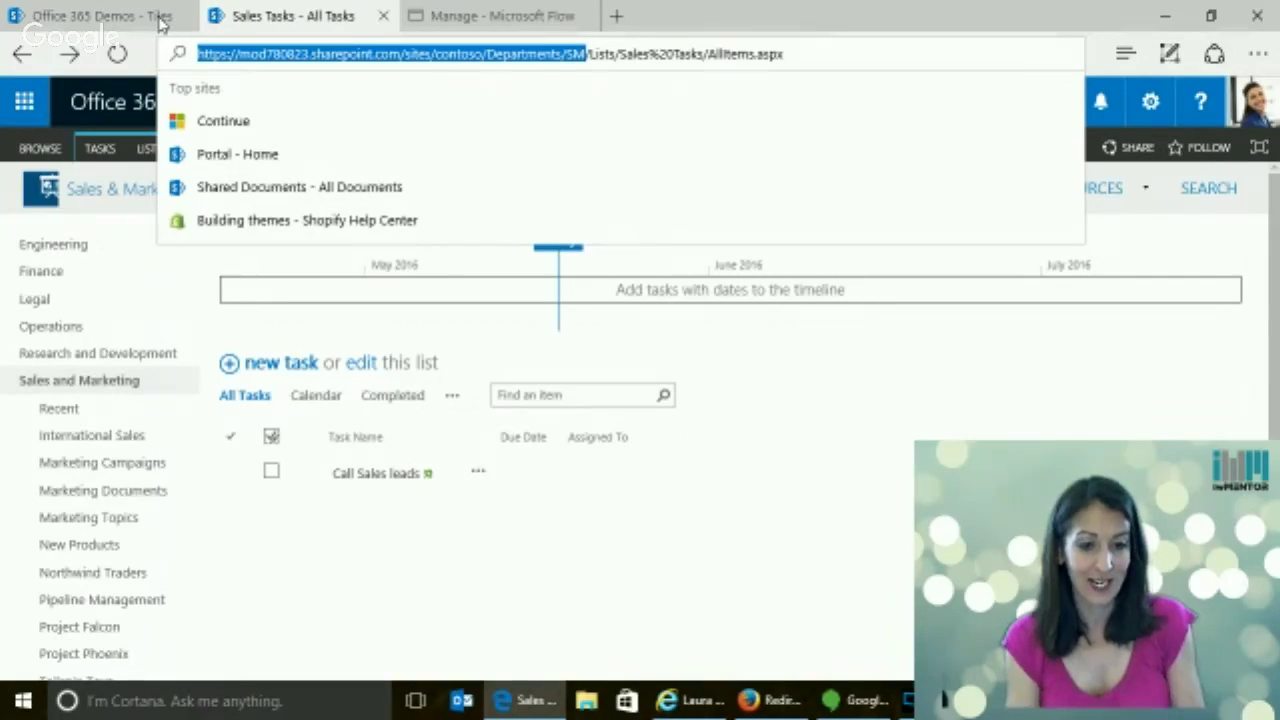
mouse_move(484, 24)
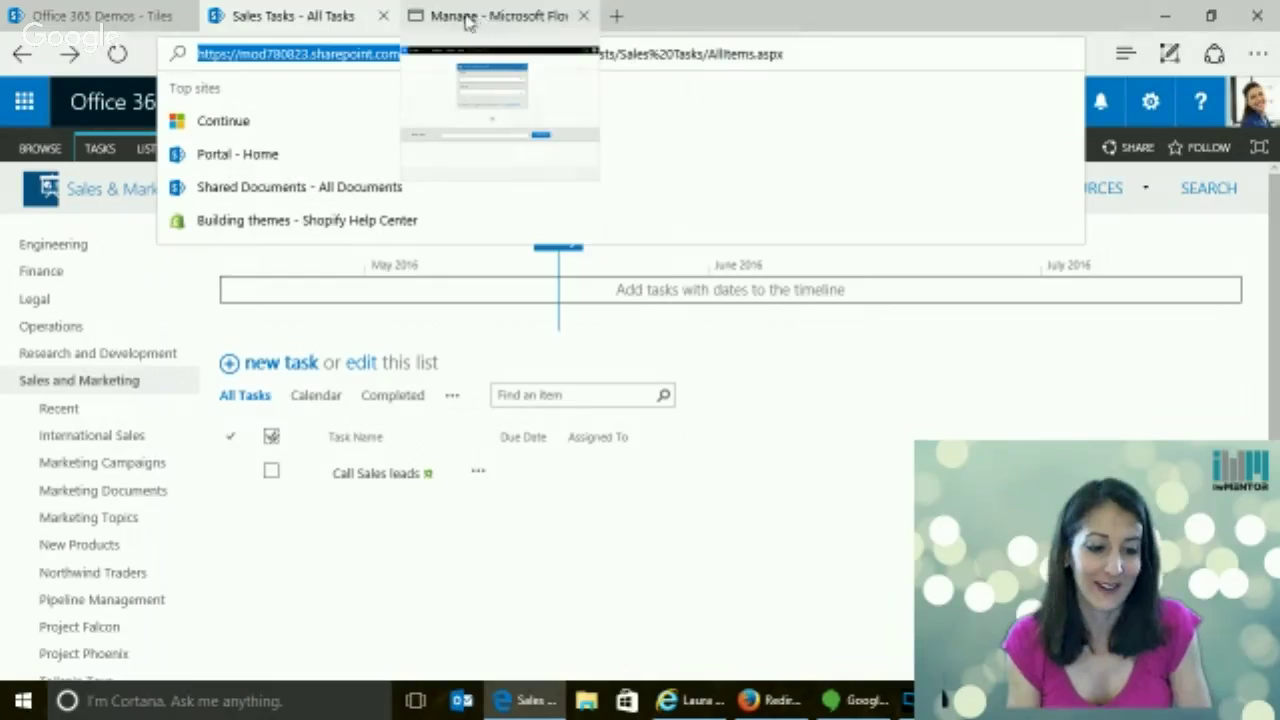
click(492, 18)
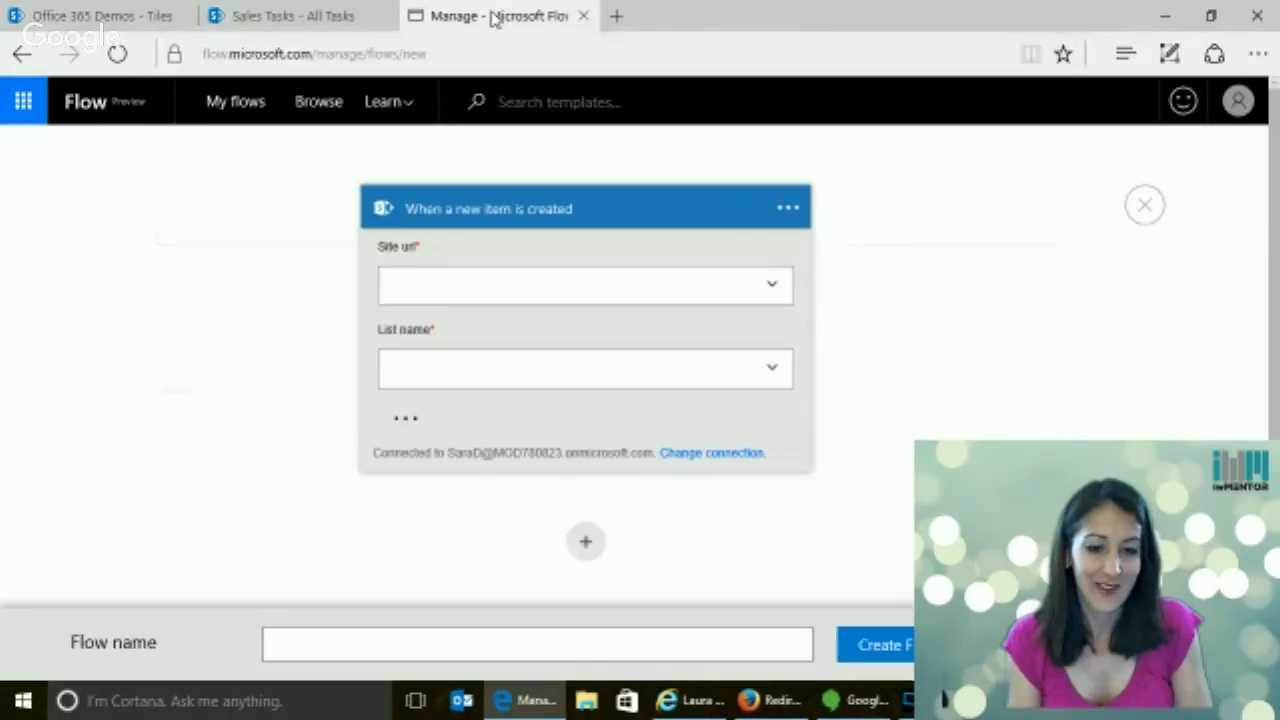
Open the Announcements list via Site contents and copy its address up to /SM
click(295, 20)
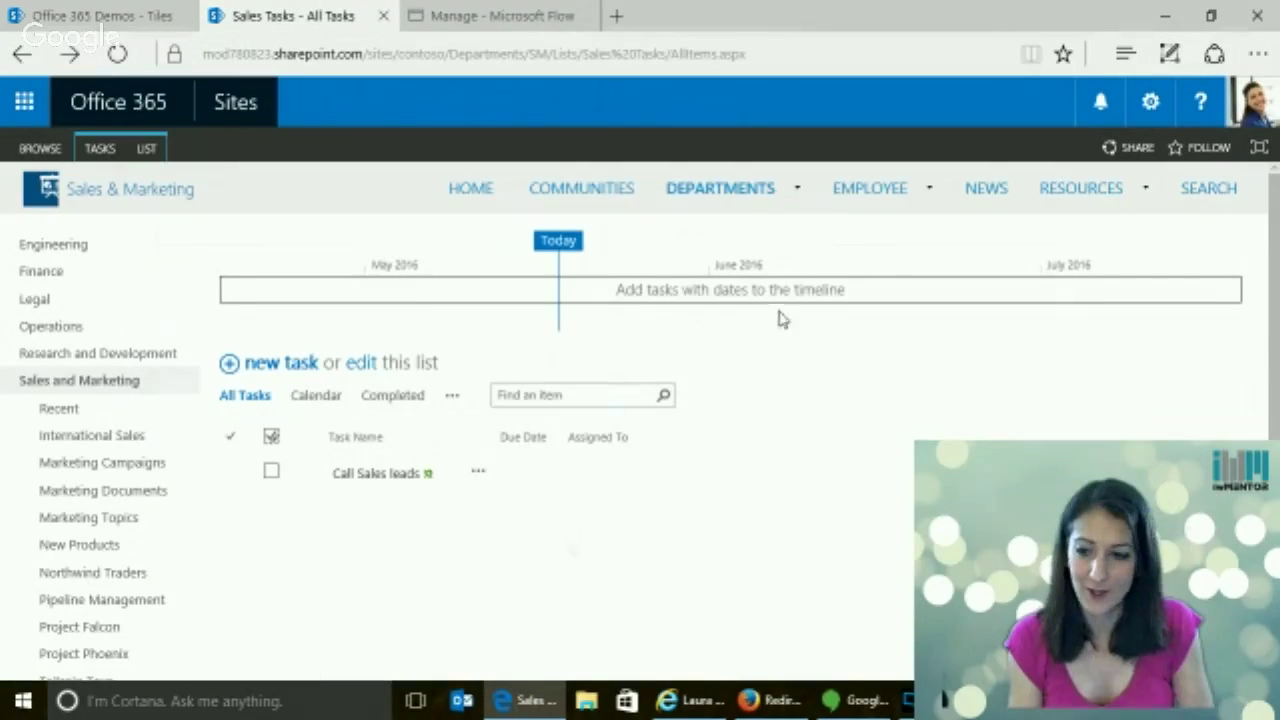
click(1150, 101)
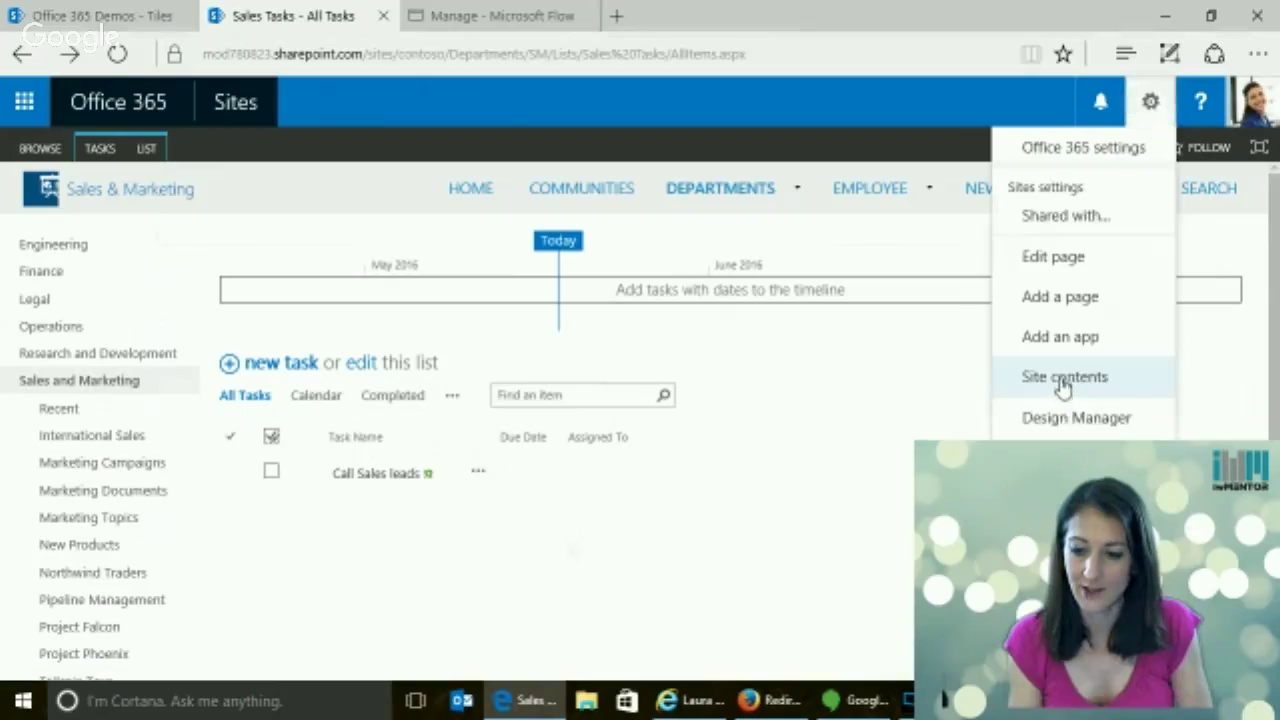
click(1062, 382)
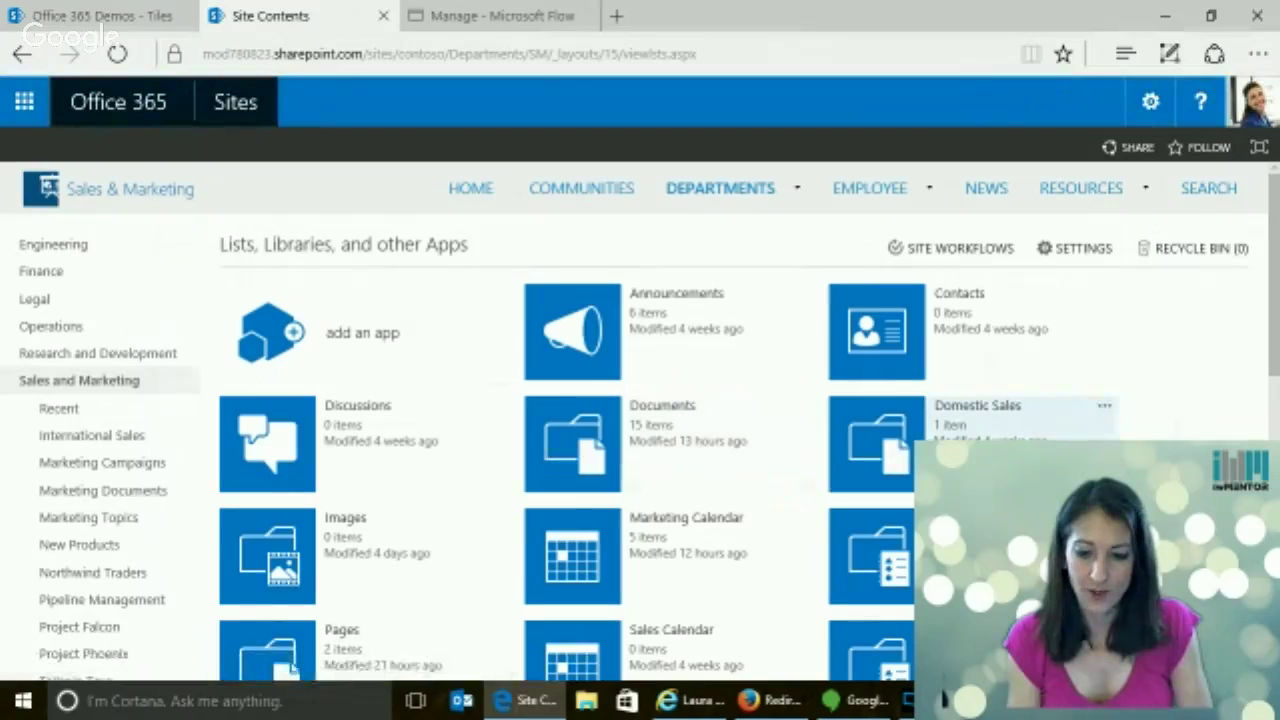
click(588, 335)
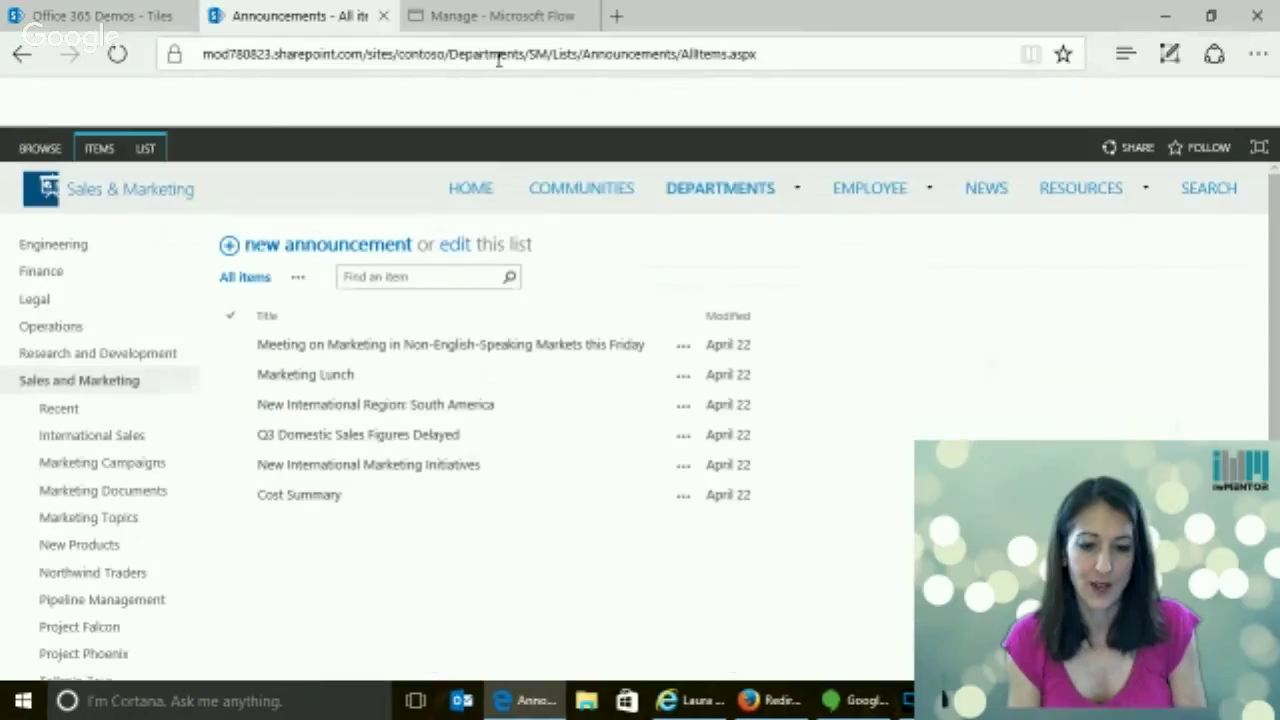
click(570, 54)
click(583, 54)
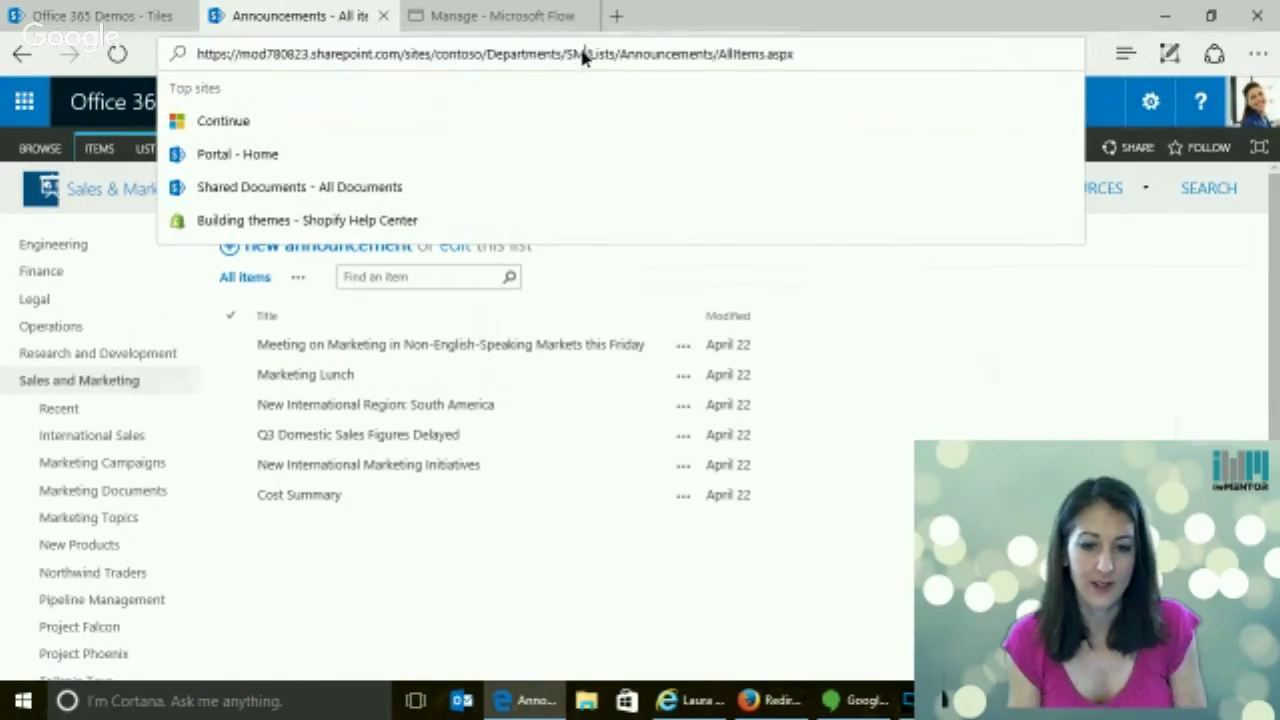
drag(583, 54, 85, 60)
key(ctrl+c)
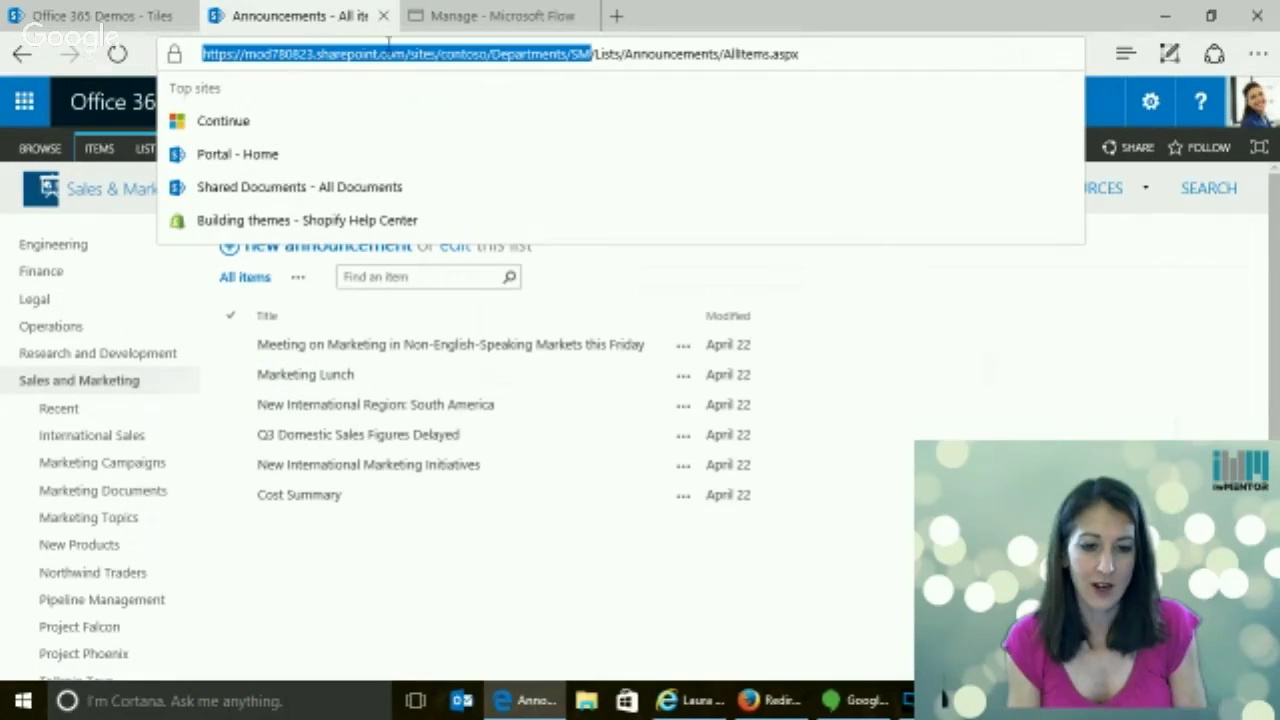
click(490, 24)
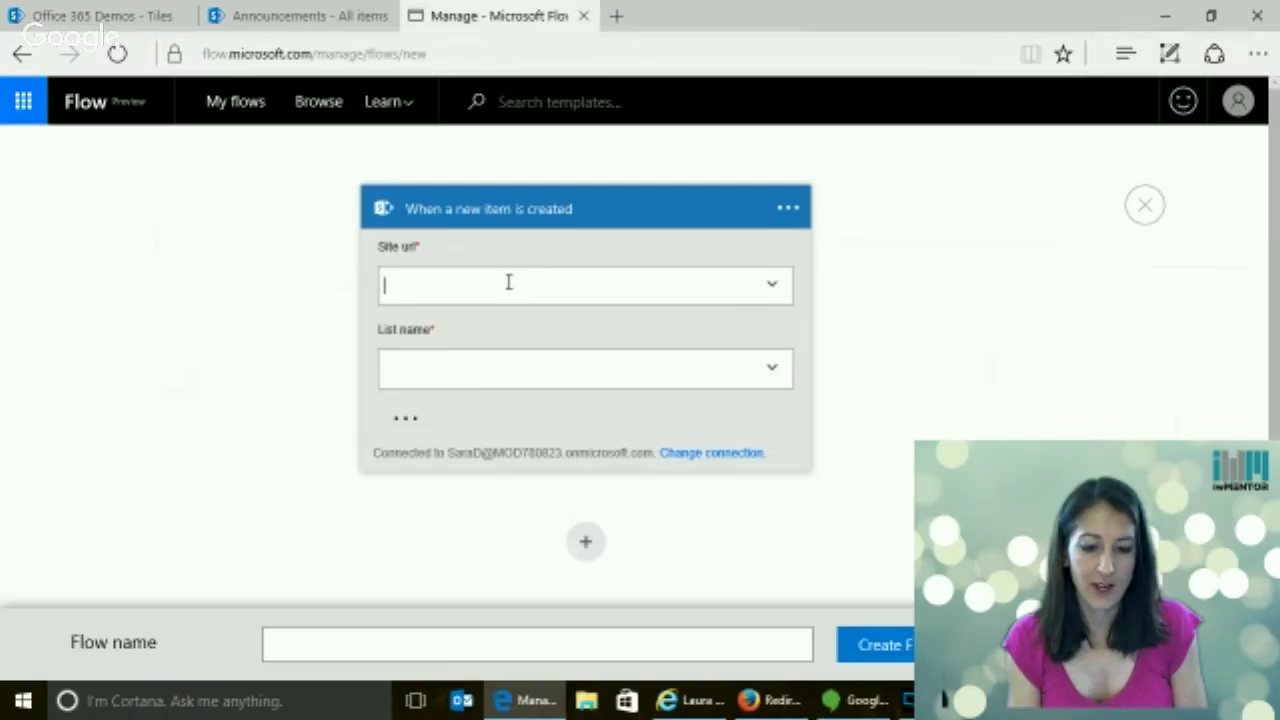
Paste the site address into Site url and enter Announcements as a custom List name
key(ctrl+v)
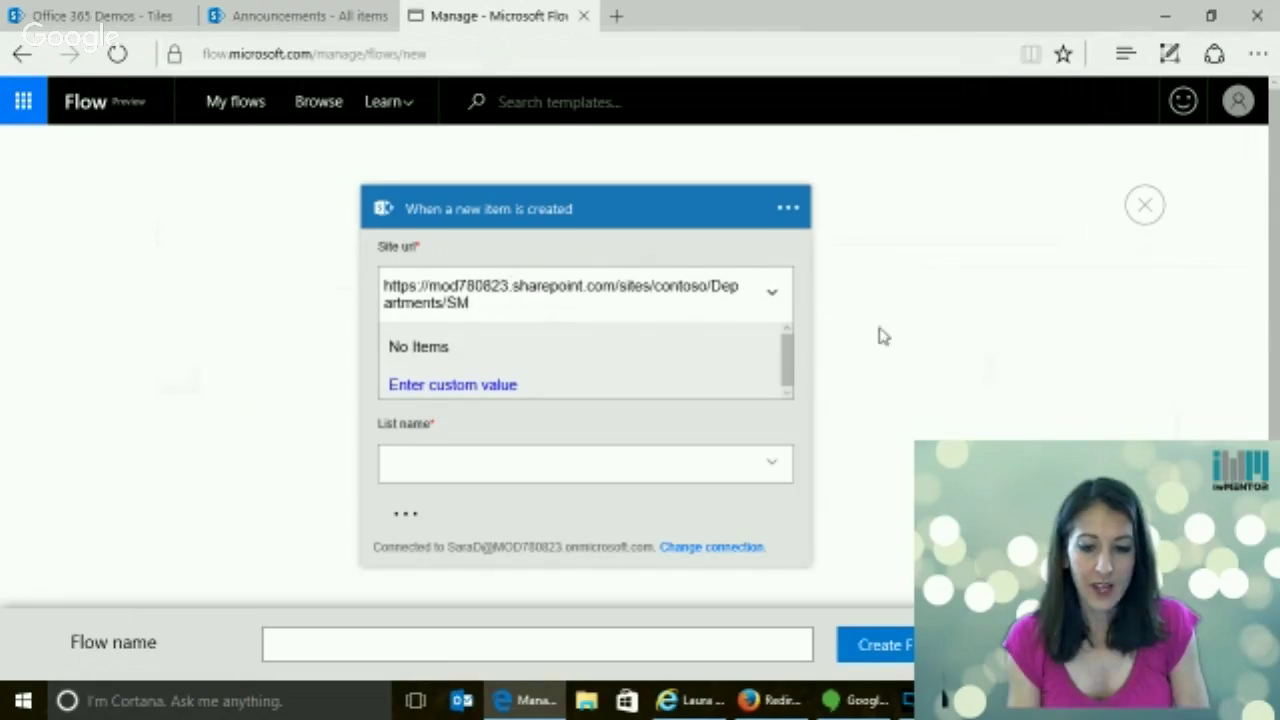
click(771, 292)
click(574, 394)
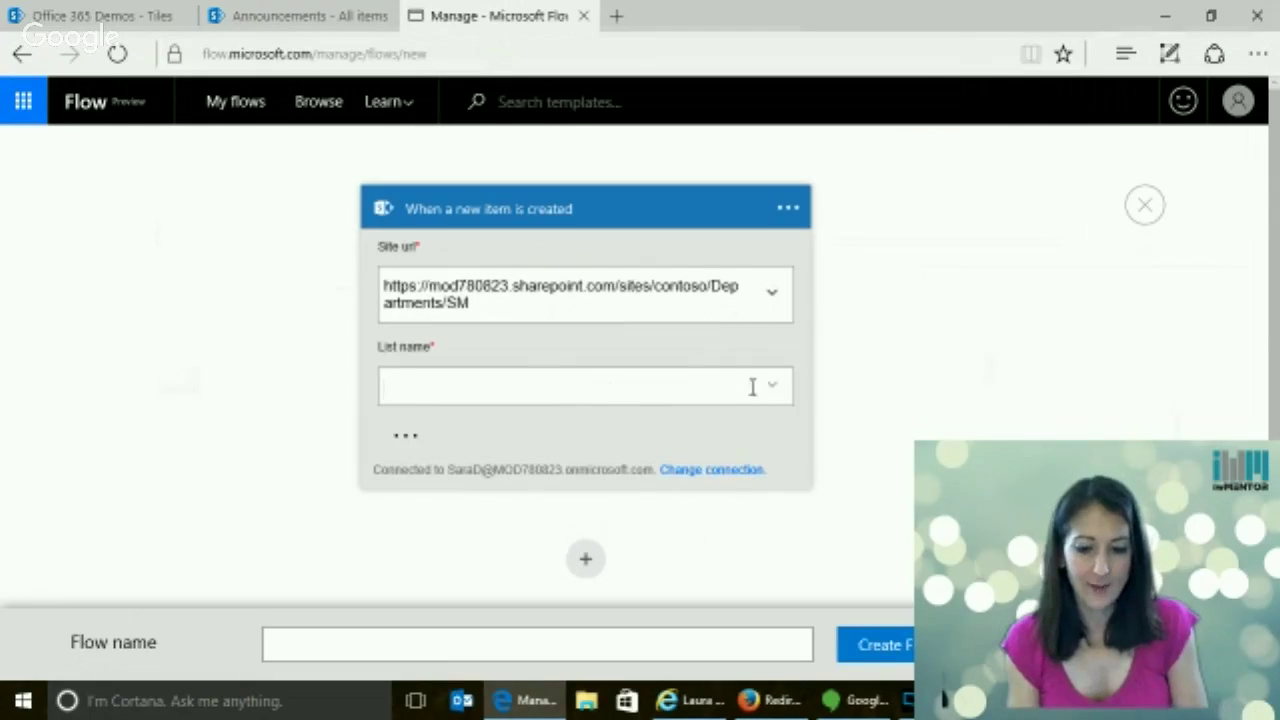
click(771, 387)
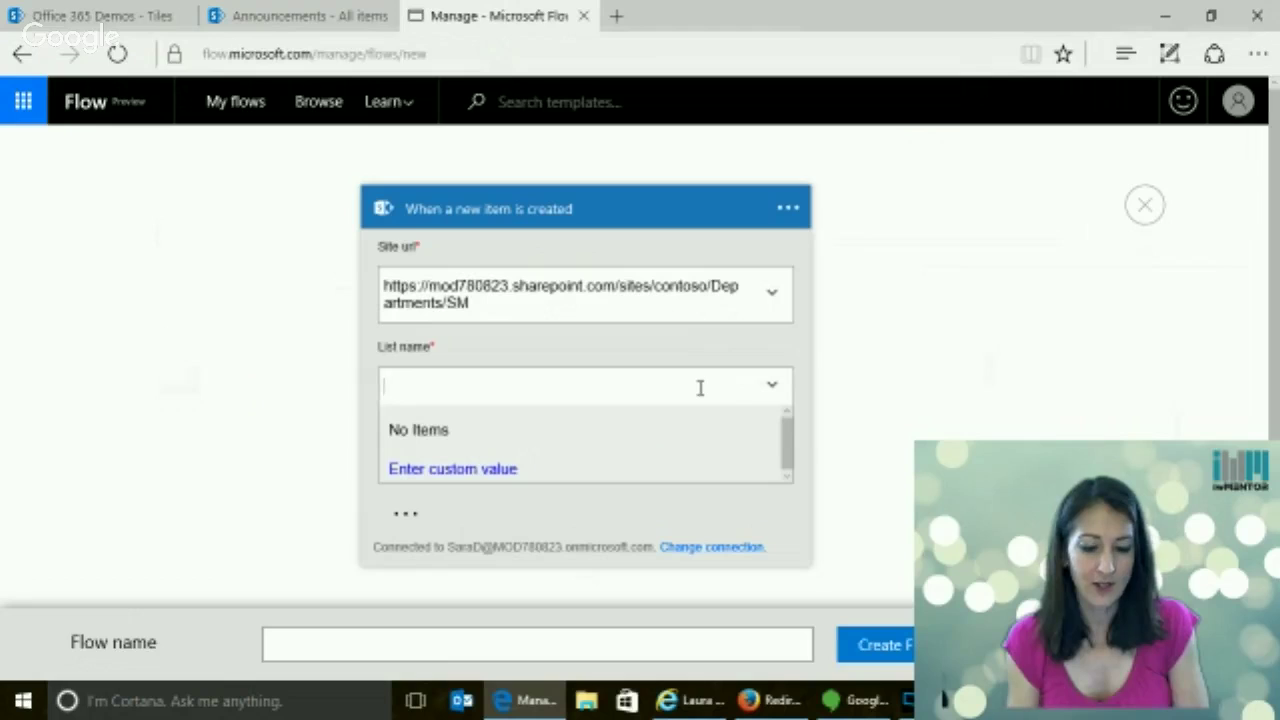
click(457, 467)
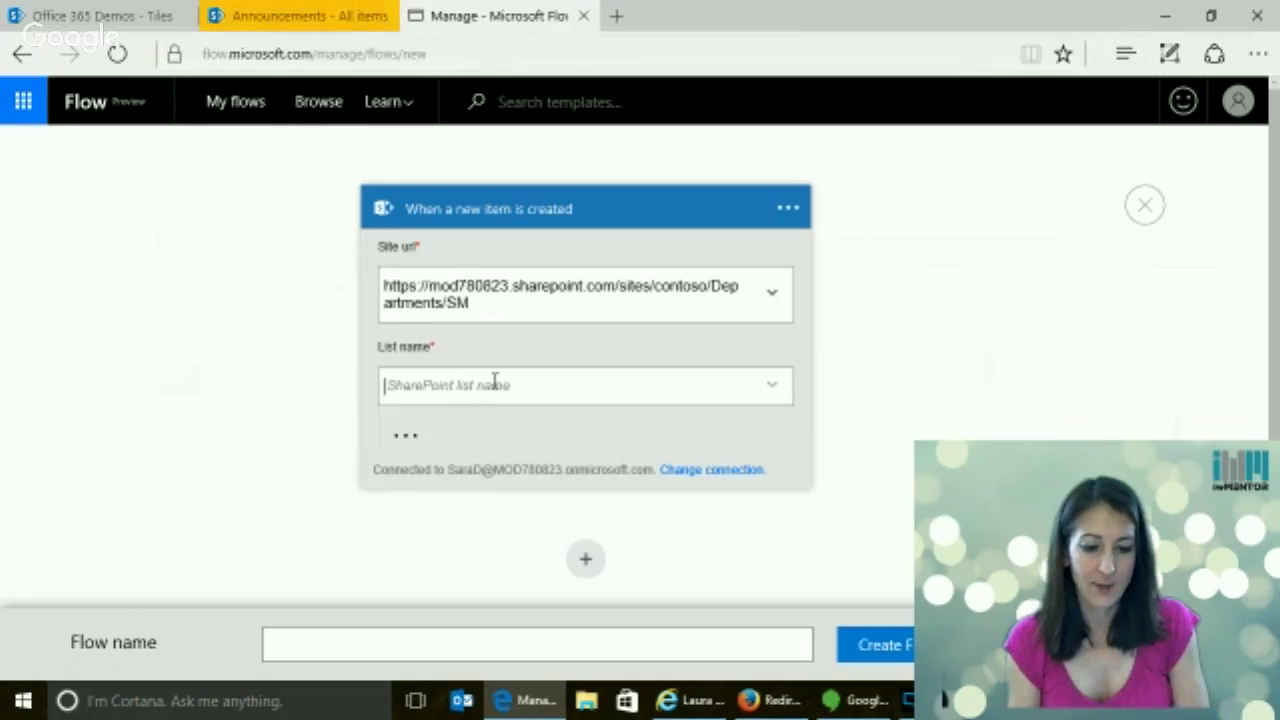
text(Announ)
text(cements)
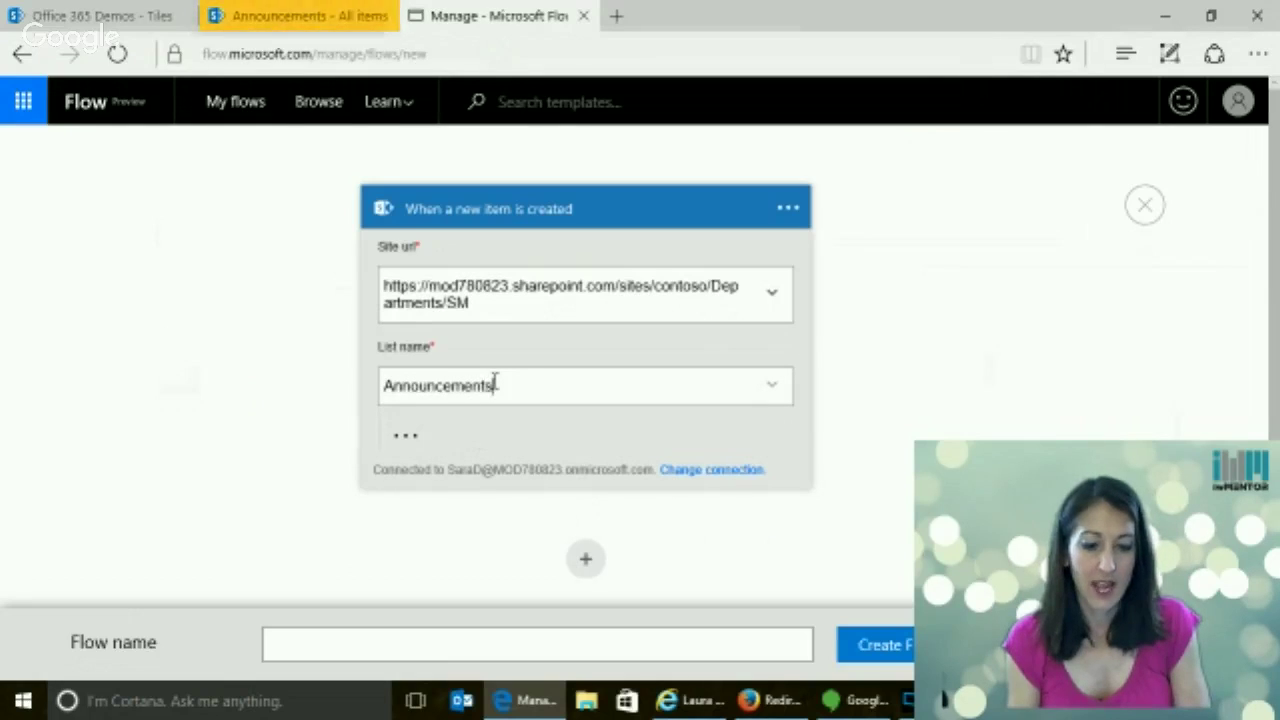
Reveal the trigger's advanced options: Skip Count, Maximum Get Count, Filter Query and Order By
click(406, 437)
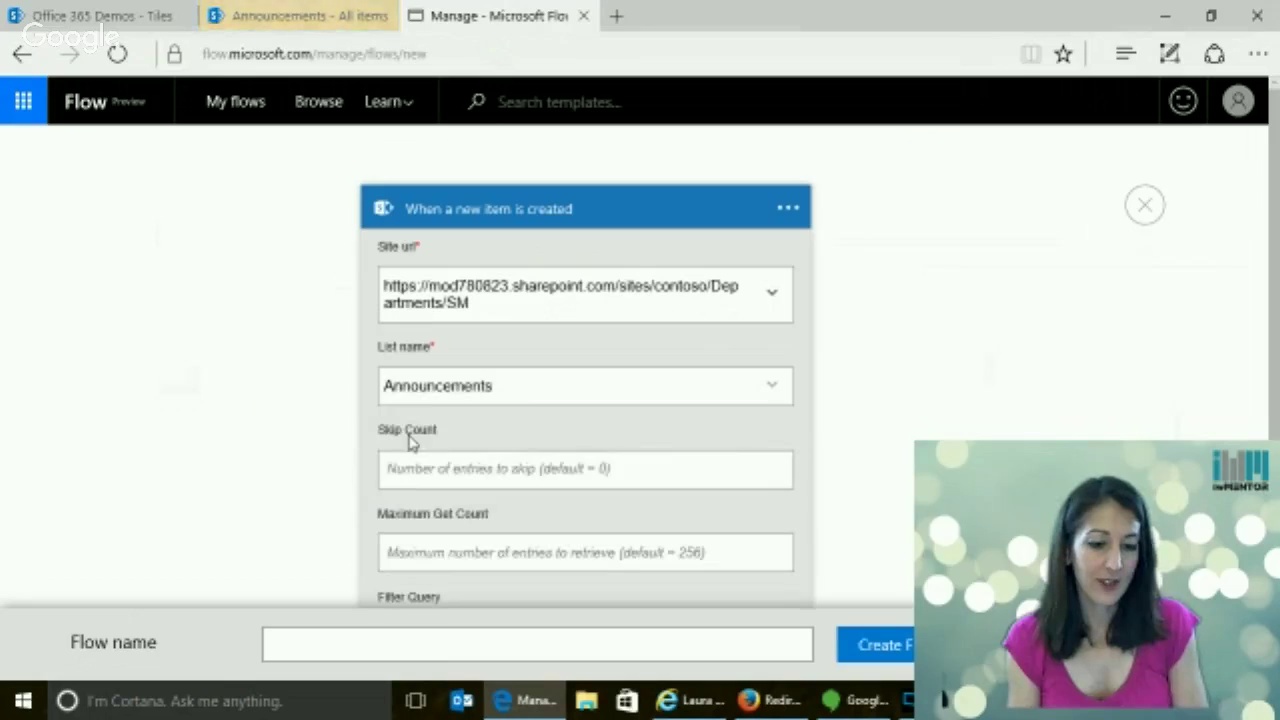
scroll(1276, 380, down, 5)
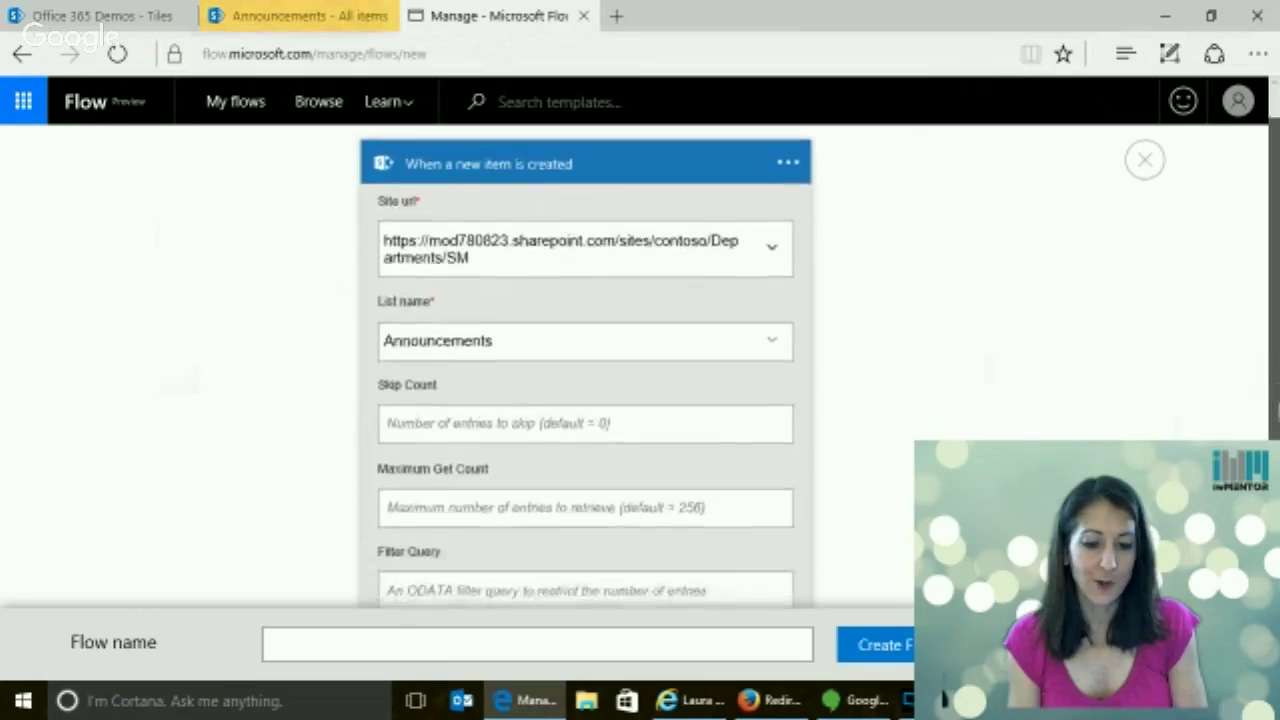
scroll(1276, 380, up, 1)
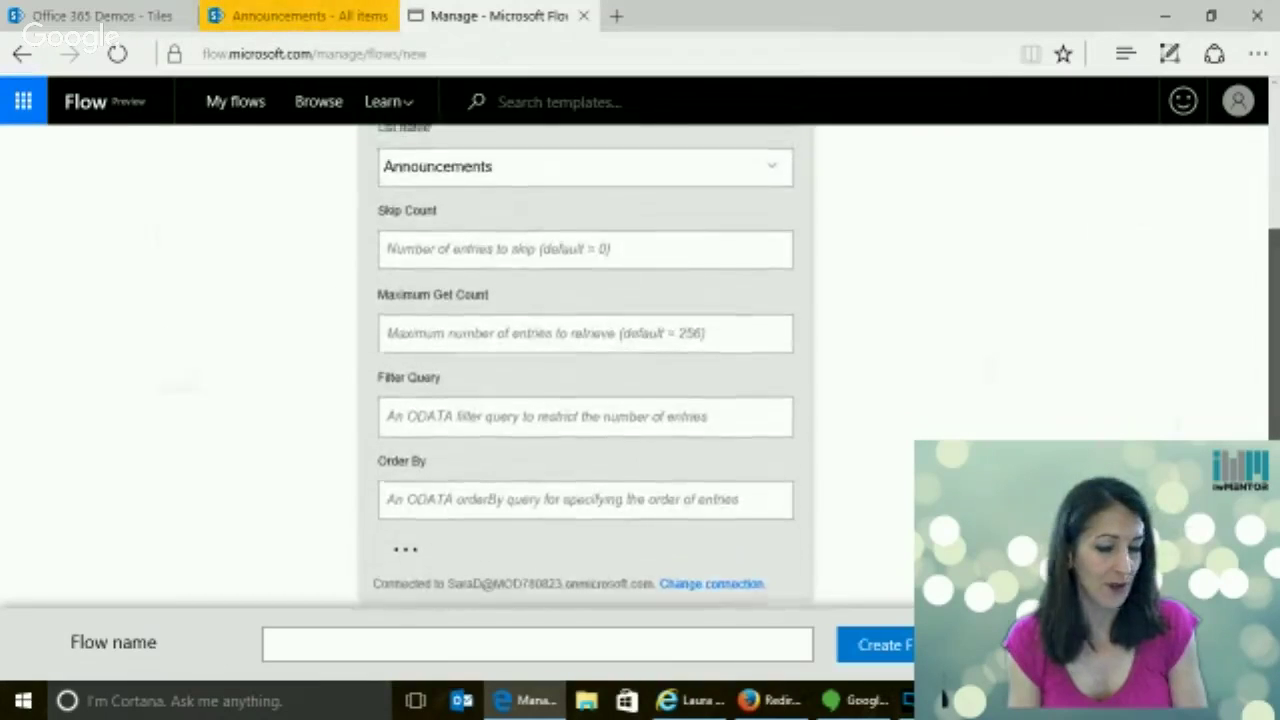
scroll(1276, 380, down, 1)
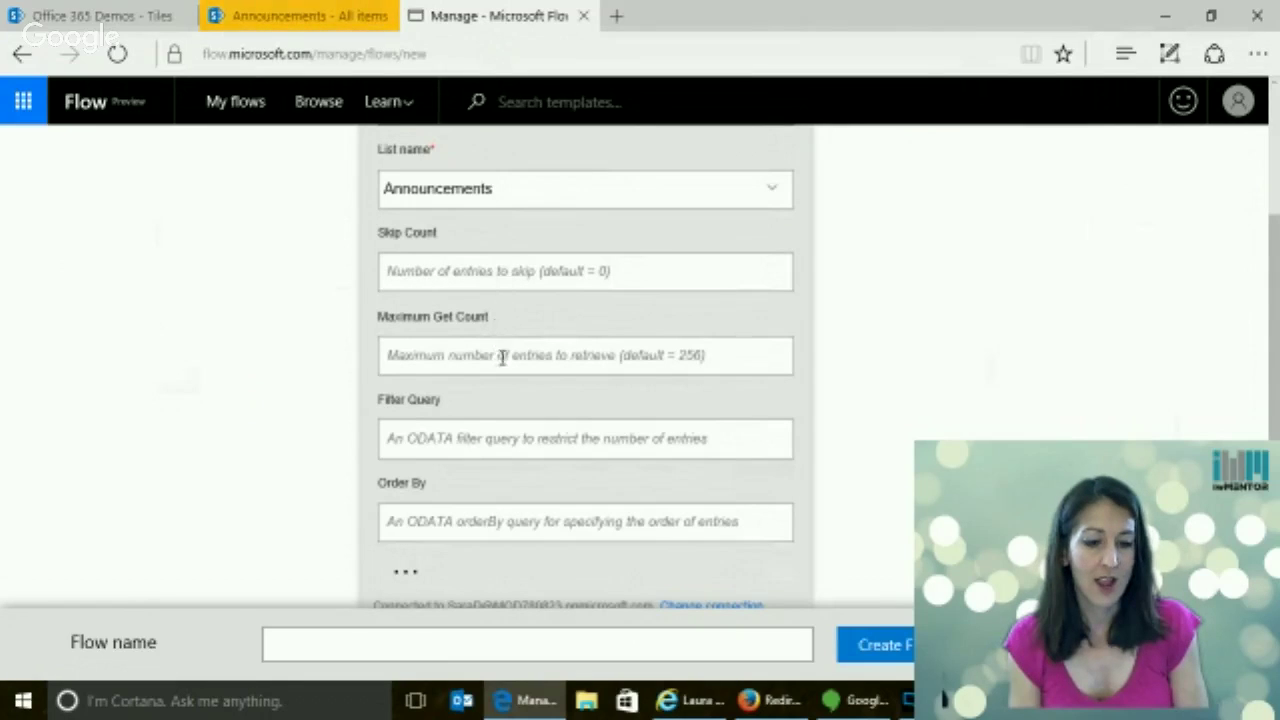
scroll(671, 373, down, 1)
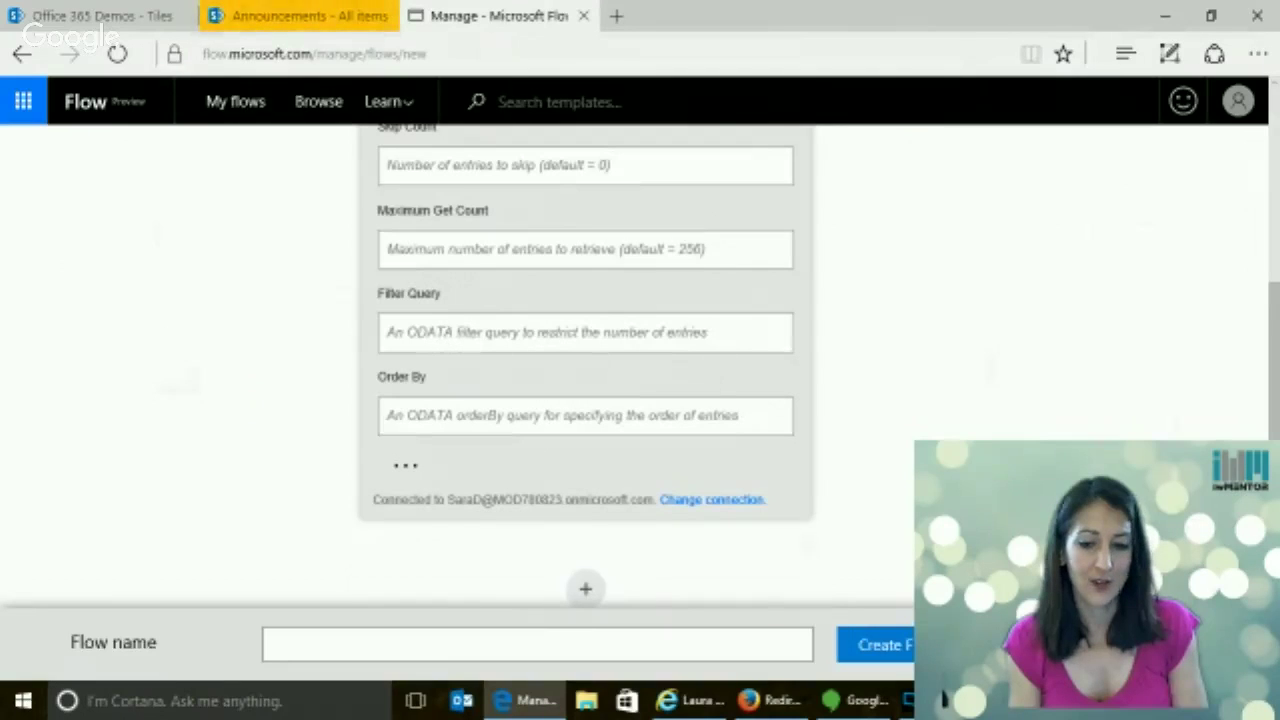
scroll(585, 360, up, 3)
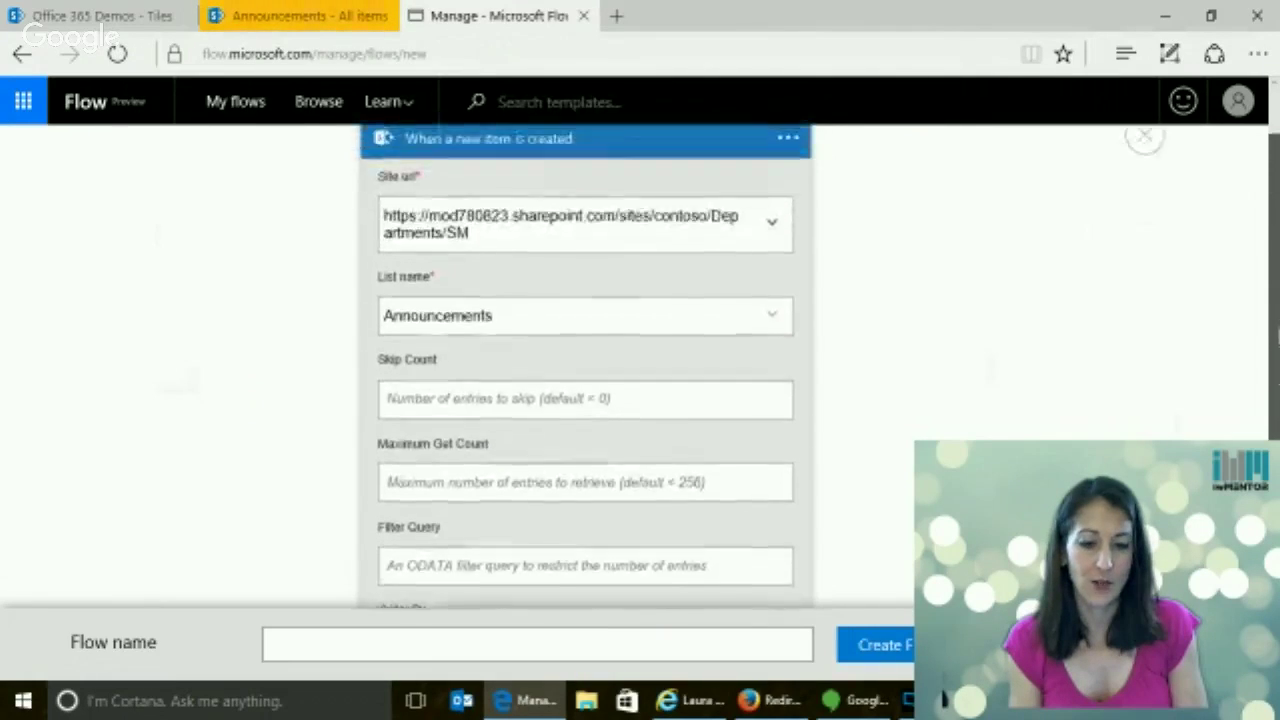
scroll(585, 360, down, 1)
scroll(491, 380, down, 1)
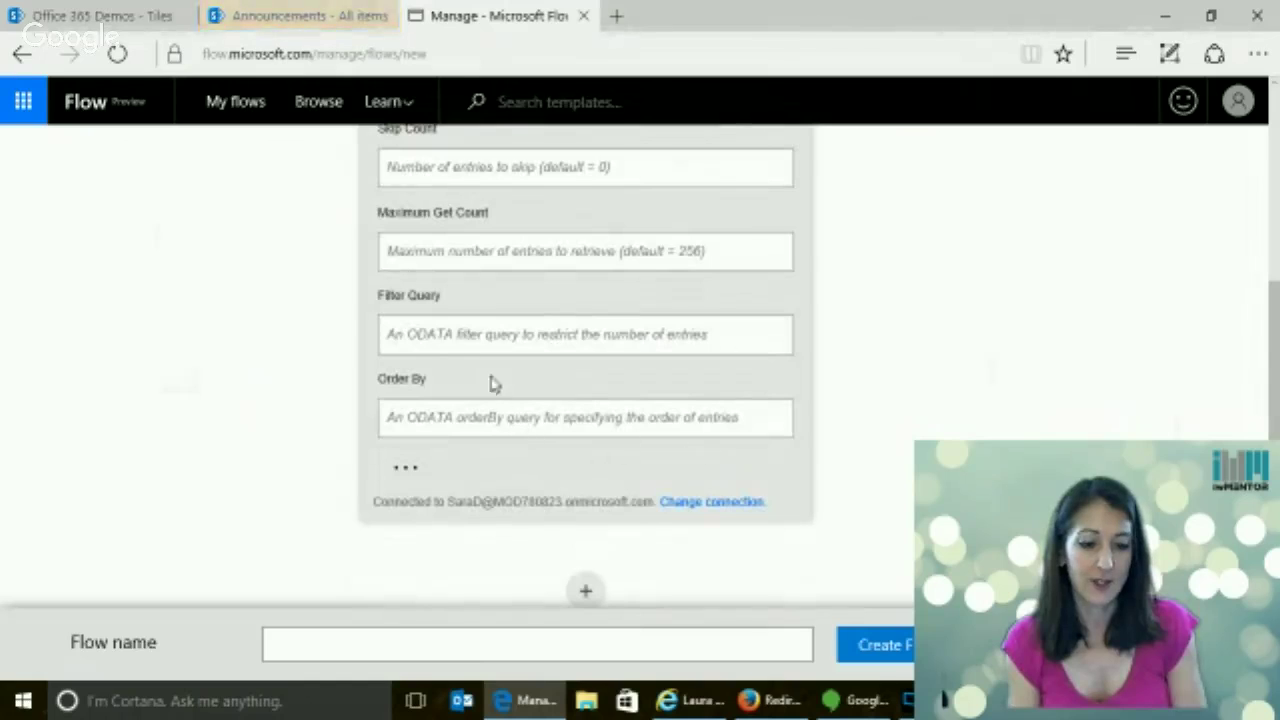
click(435, 335)
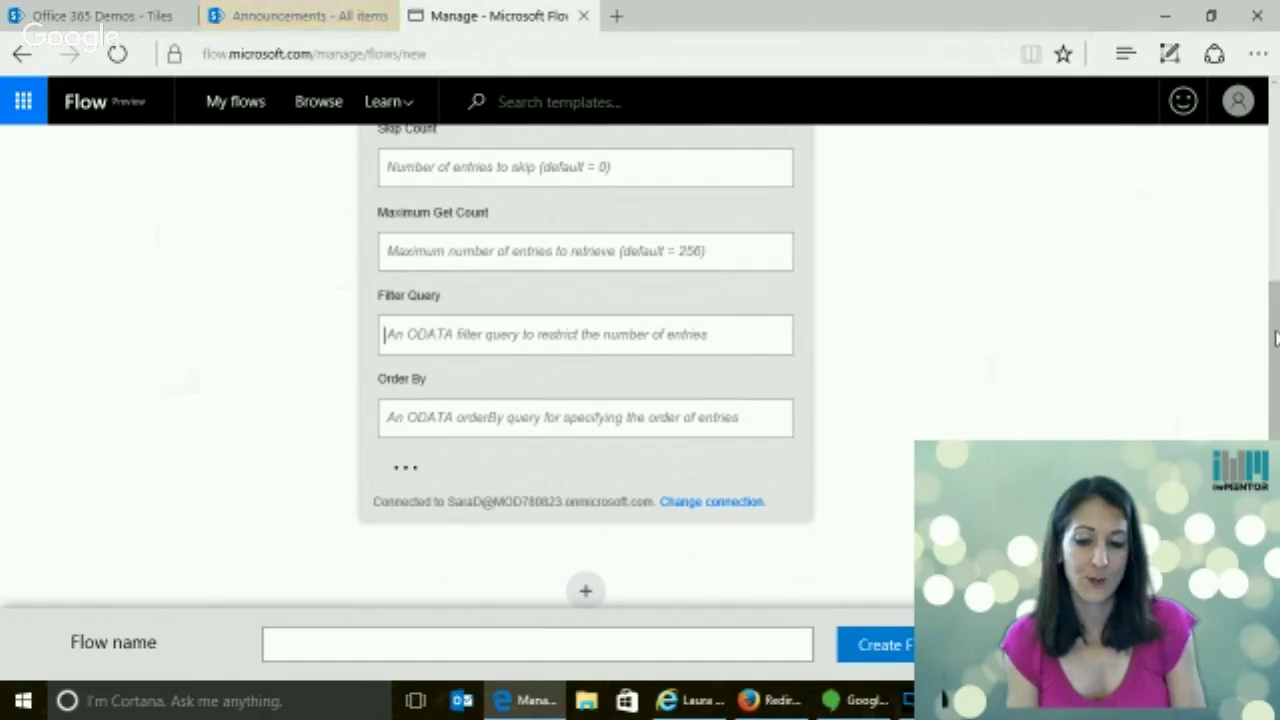
drag(1275, 338, 1272, 120)
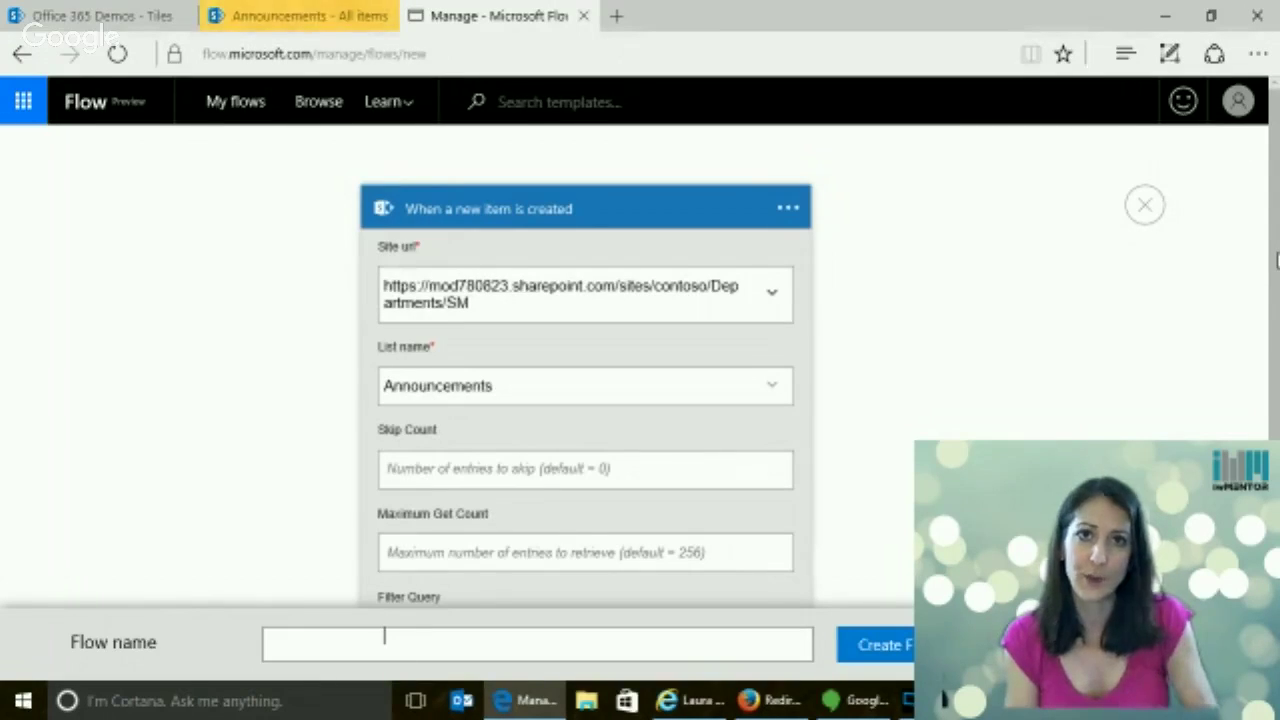
scroll(1276, 260, down, 3)
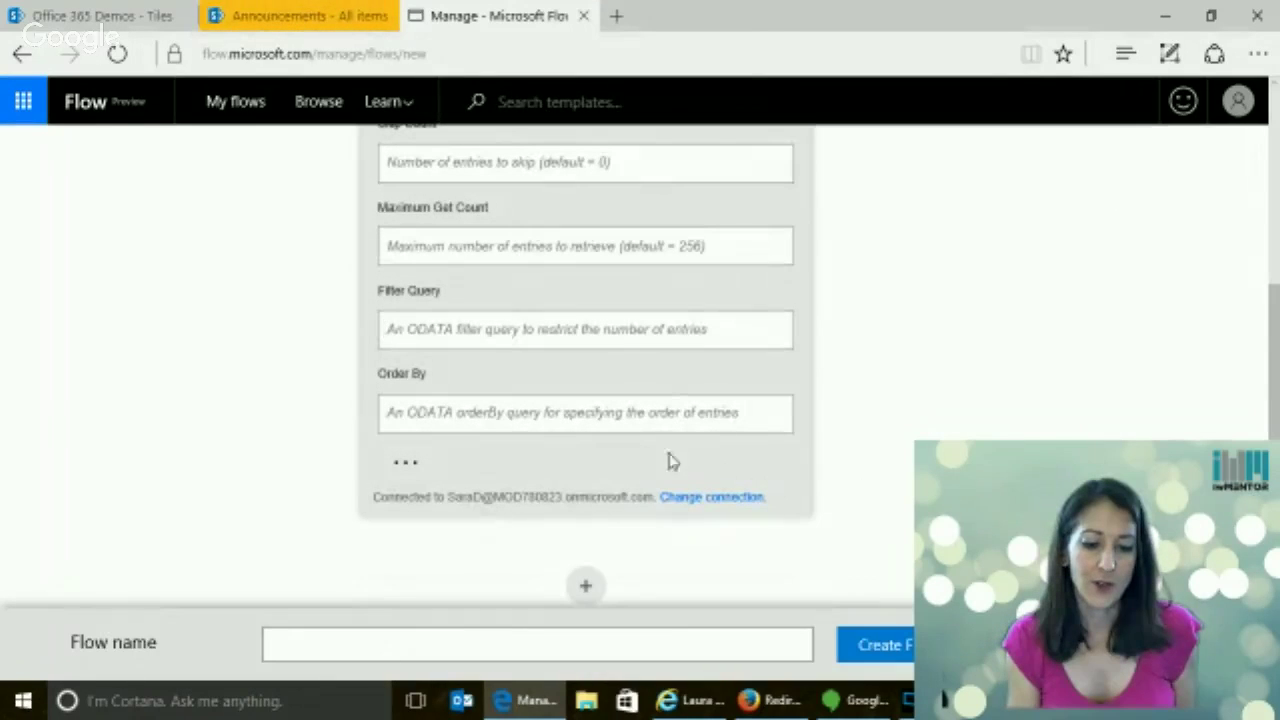
Add an Office 365 Outlook Create contact action after the trigger
click(588, 585)
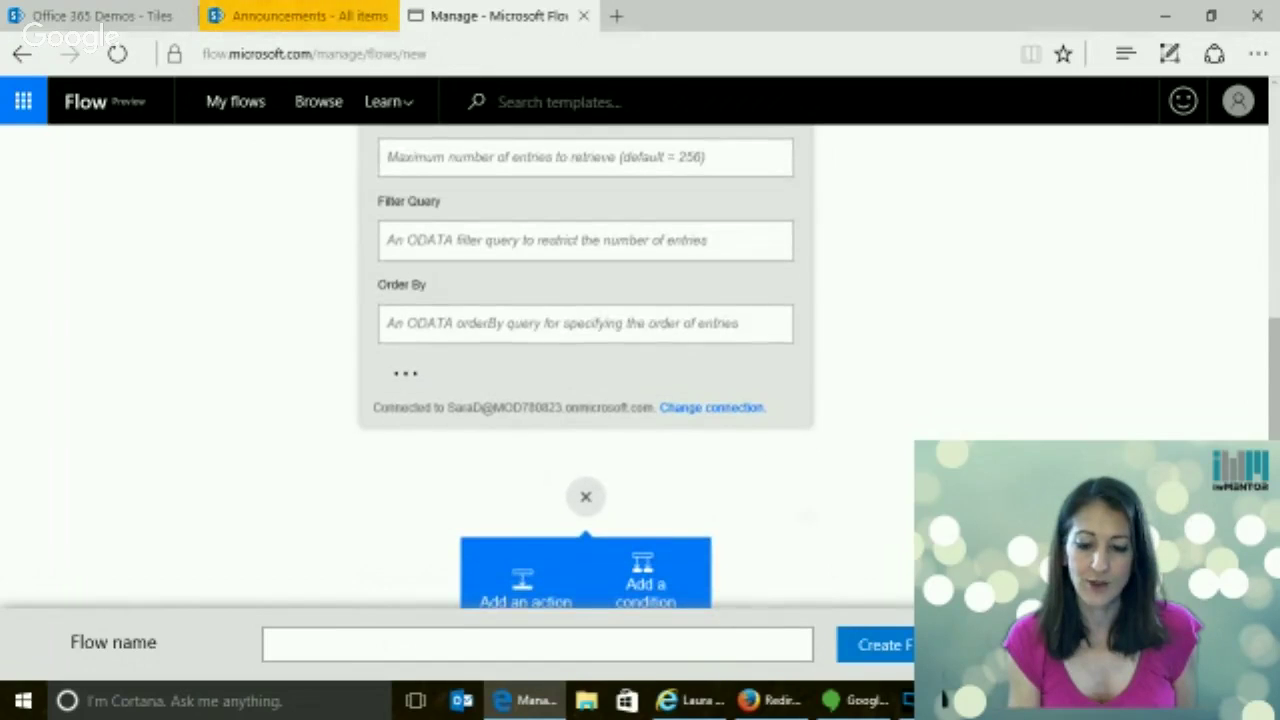
click(533, 582)
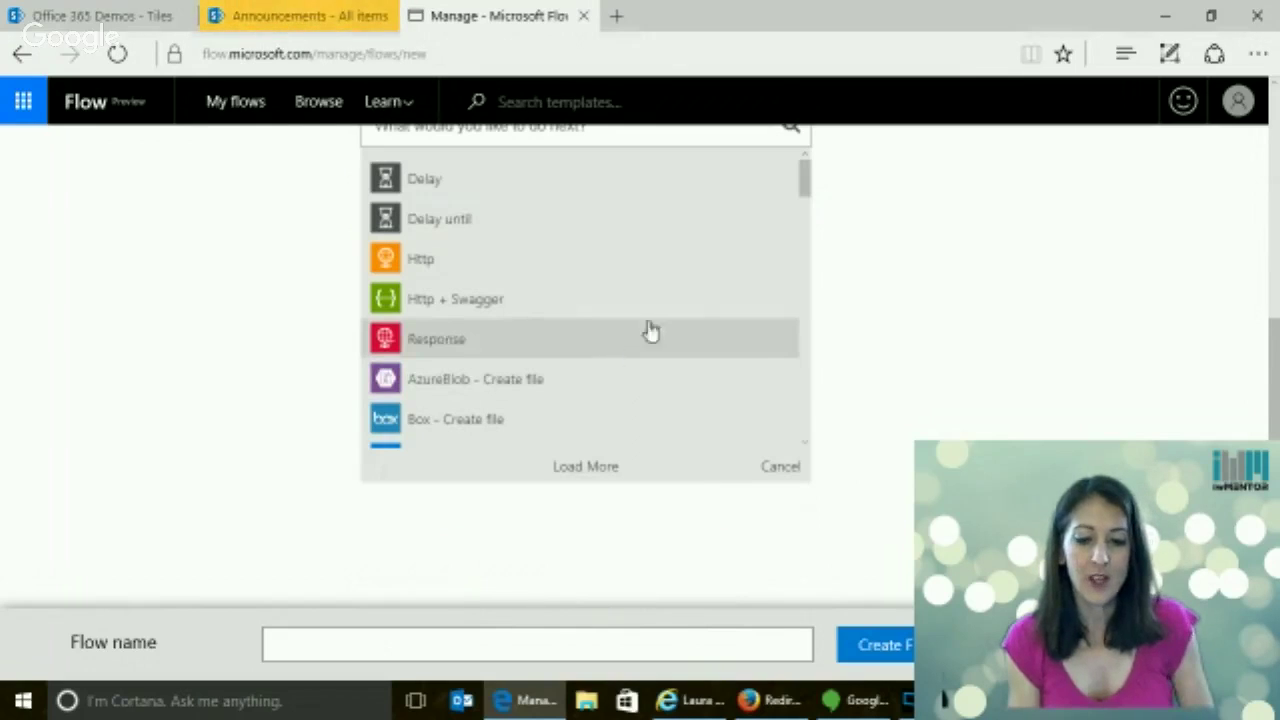
click(592, 134)
text(us)
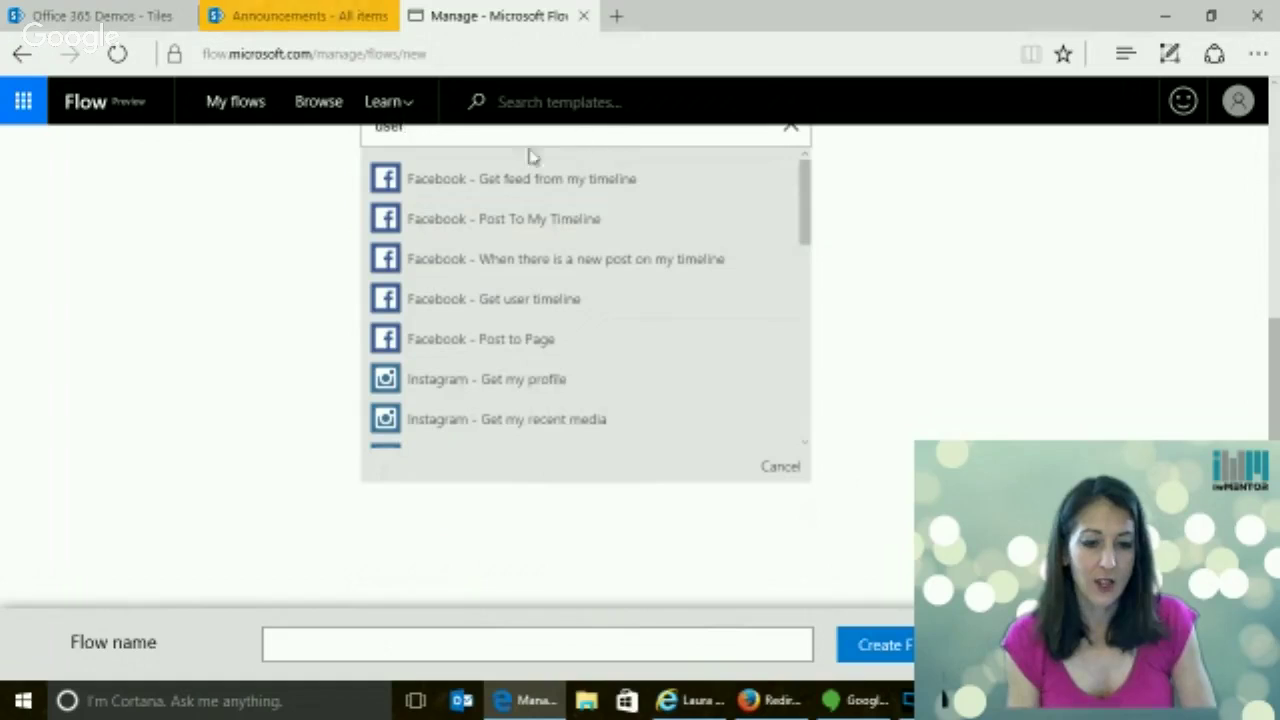
text(er)
key(BackSpace)
key(BackSpace)
key(BackSpace)
key(BackSpace)
text(office 365)
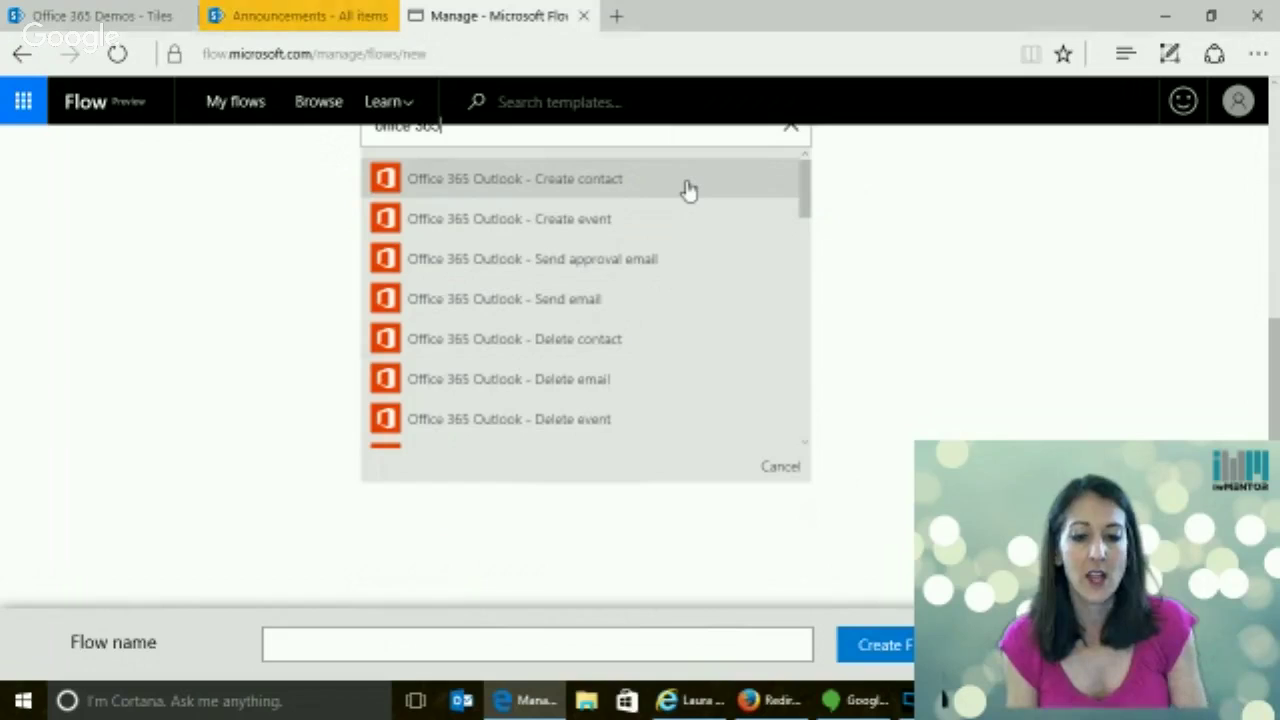
click(628, 187)
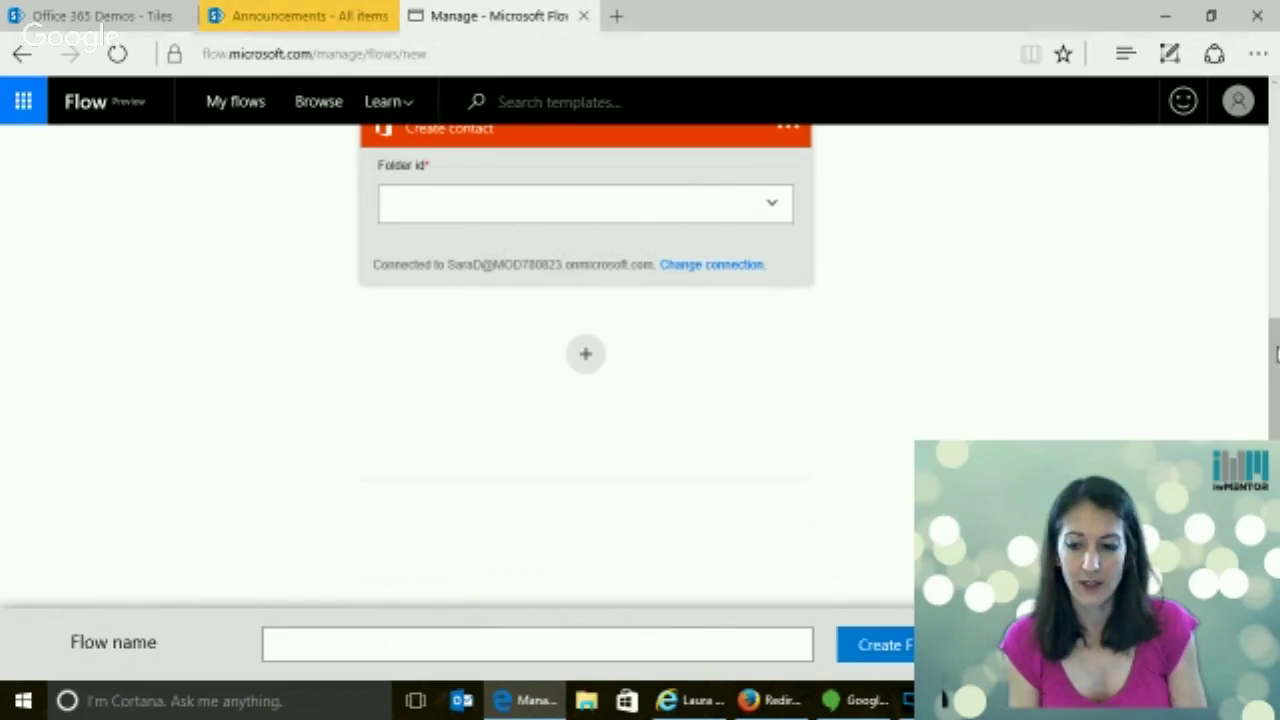
Set the Create contact step's Folder id to Contacts
scroll(1157, 271, up, 1)
click(772, 309)
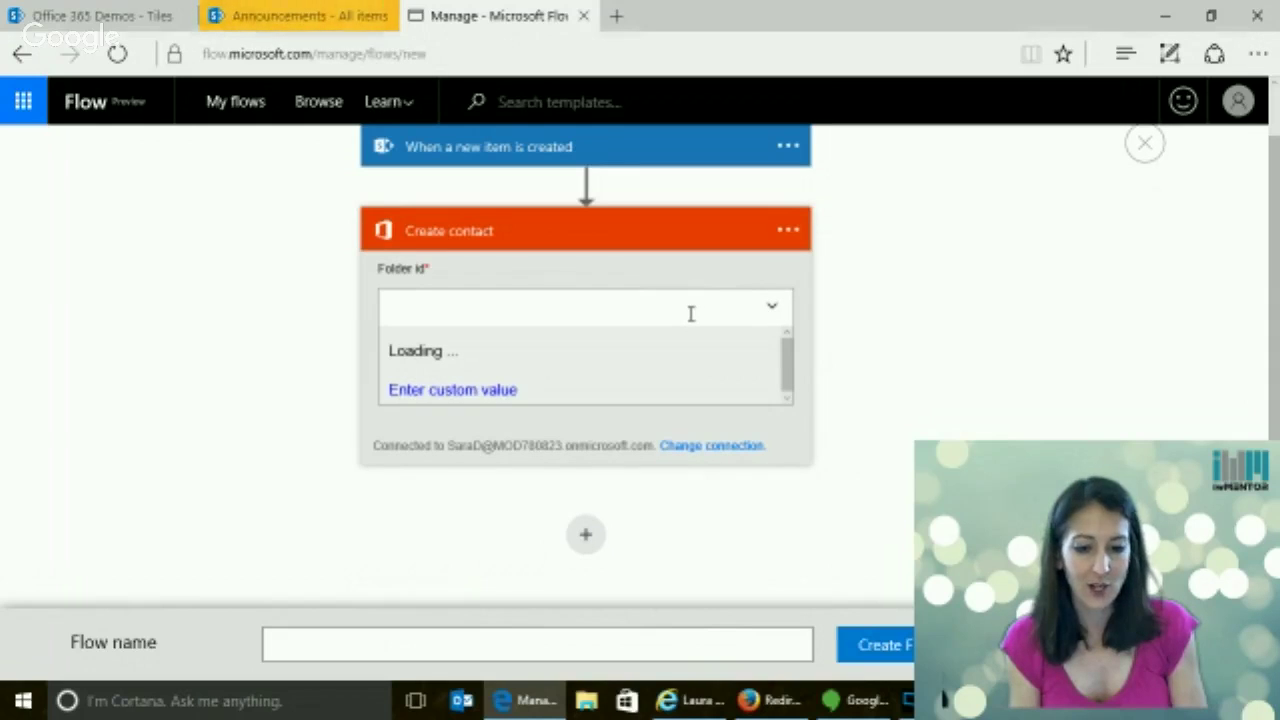
click(504, 344)
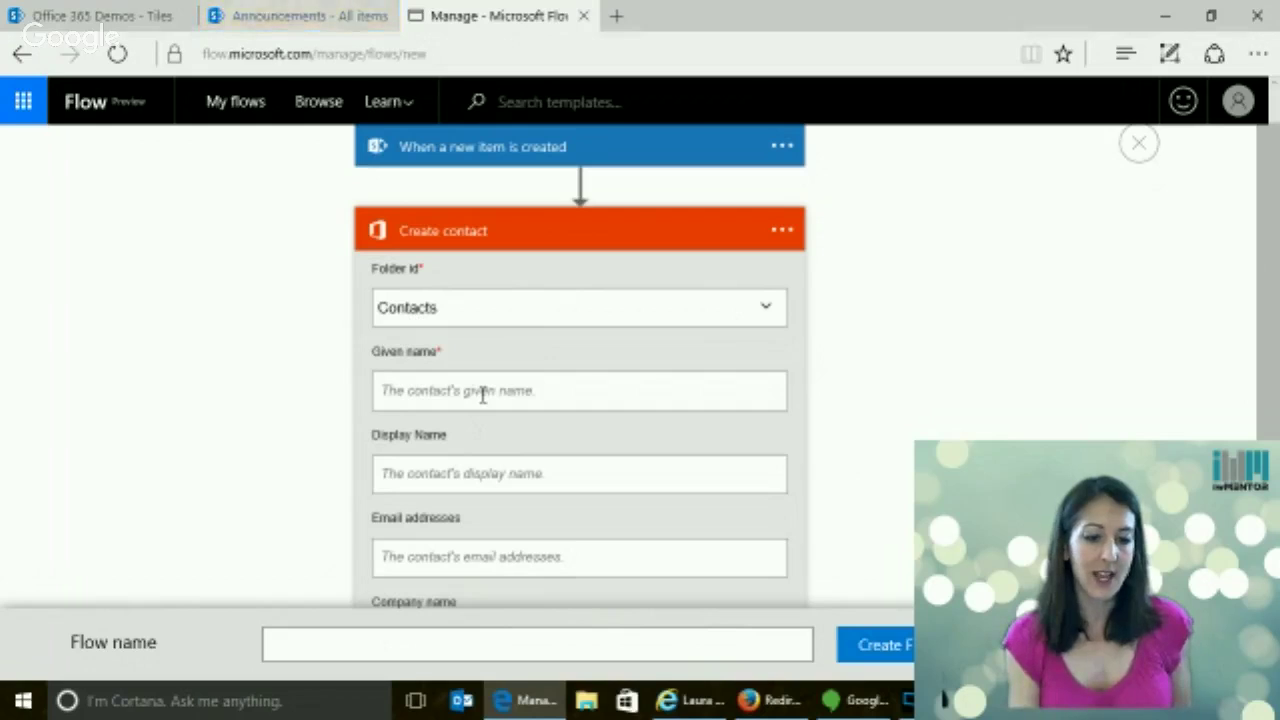
click(483, 393)
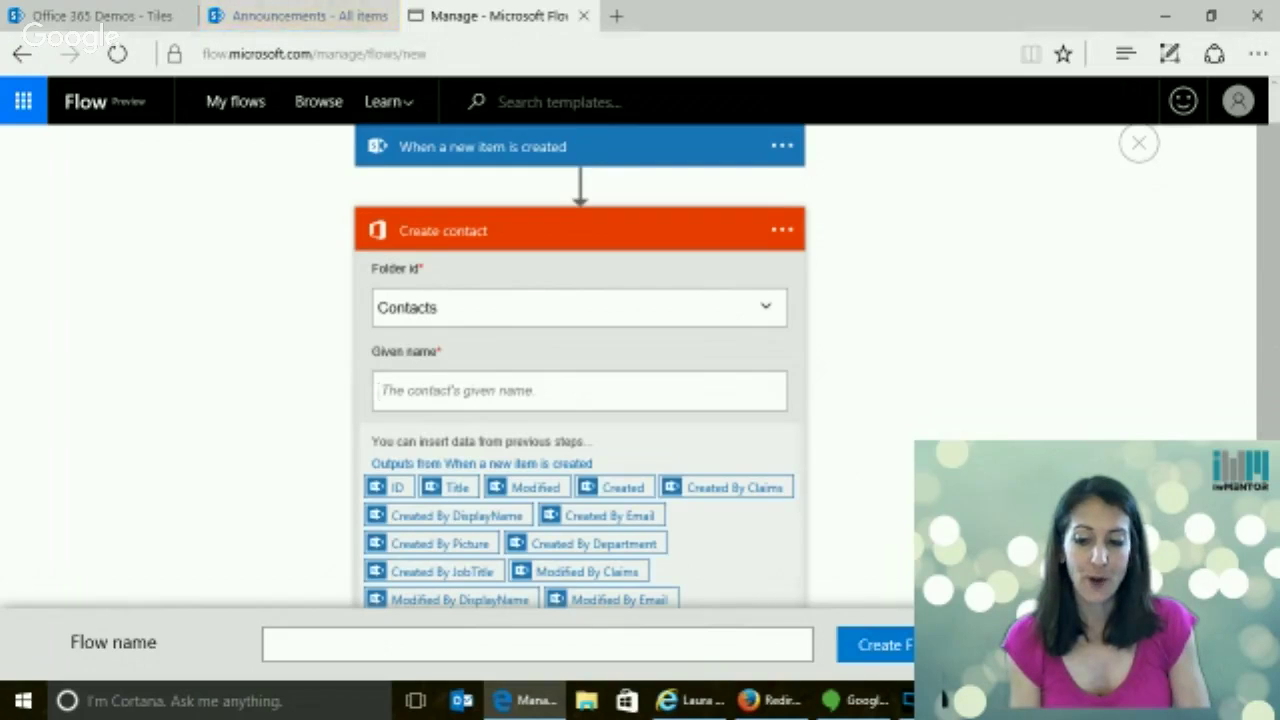
scroll(580, 360, down, 3)
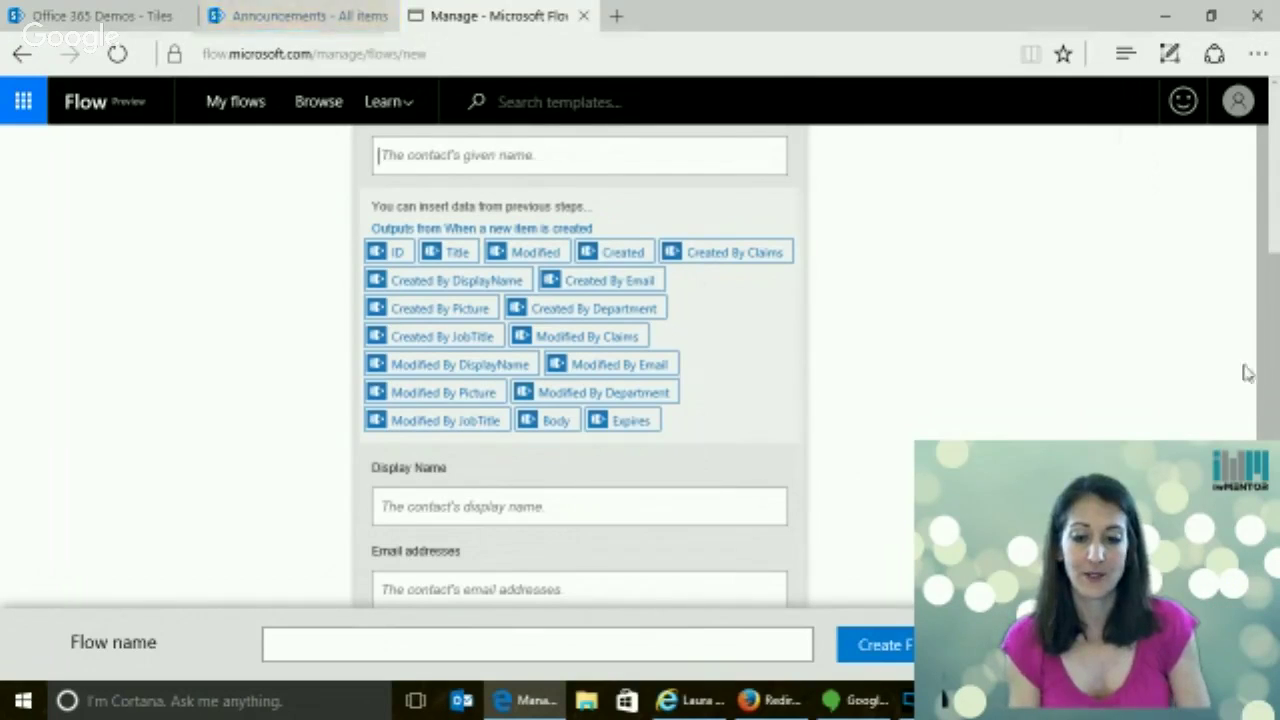
scroll(1272, 283, up, 3)
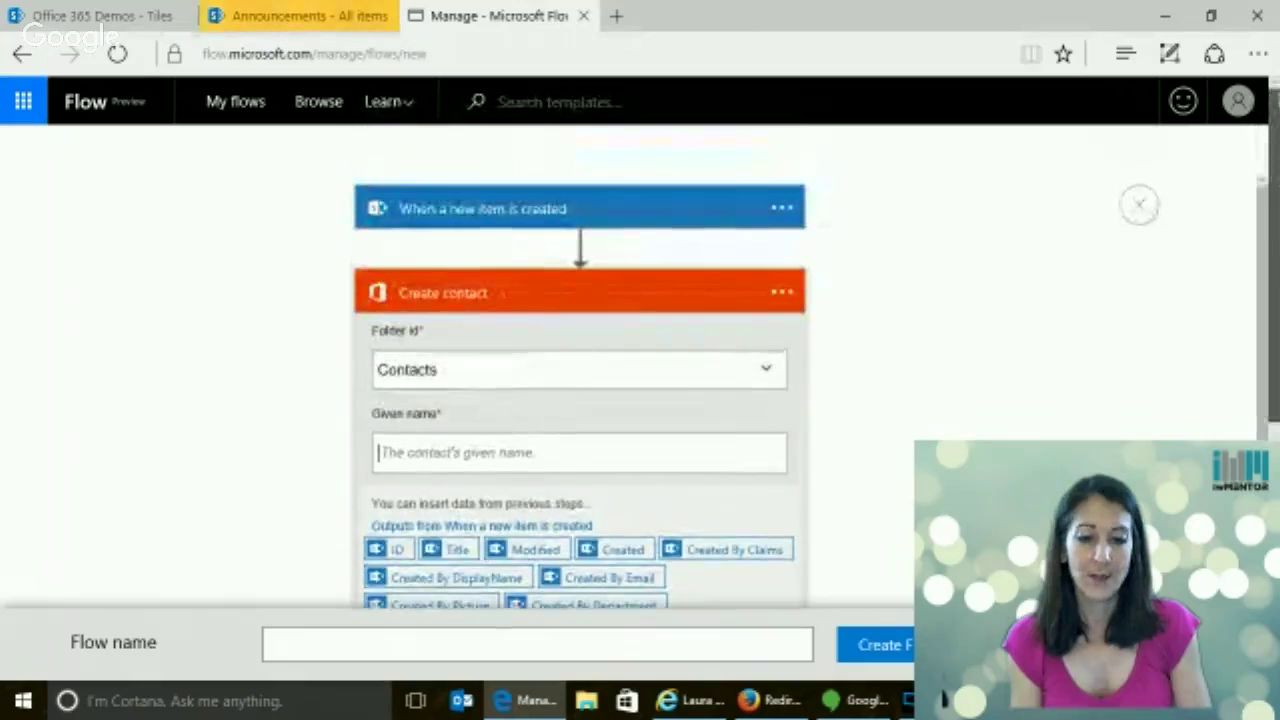
Delete the Create contact step from the flow
click(779, 301)
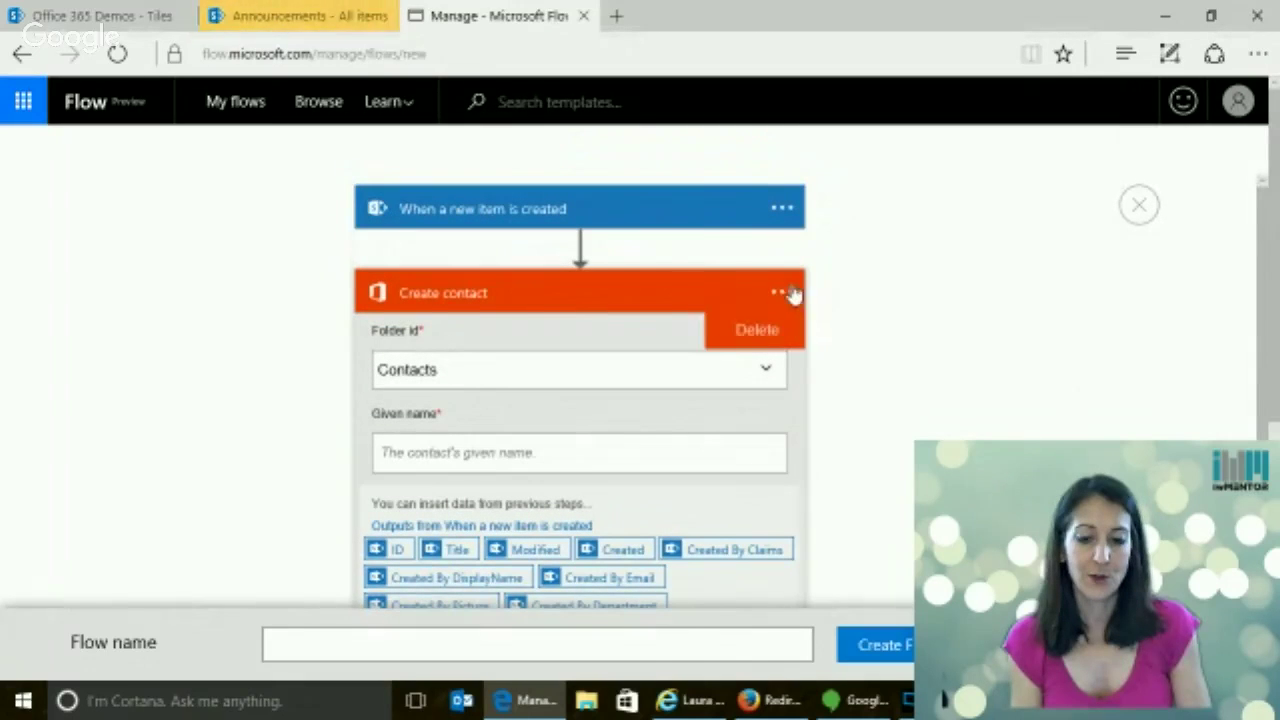
click(740, 330)
click(557, 376)
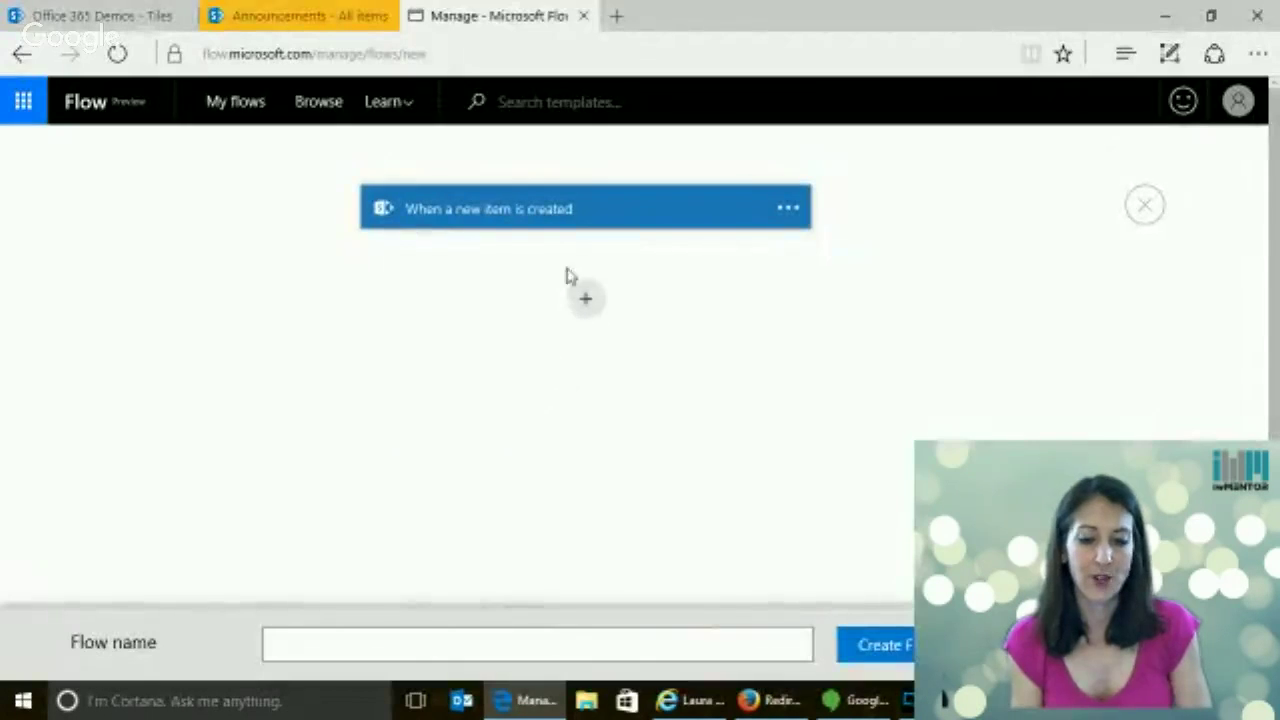
Add an Office 365 Users Get manager action and place the cursor in its User field
click(586, 298)
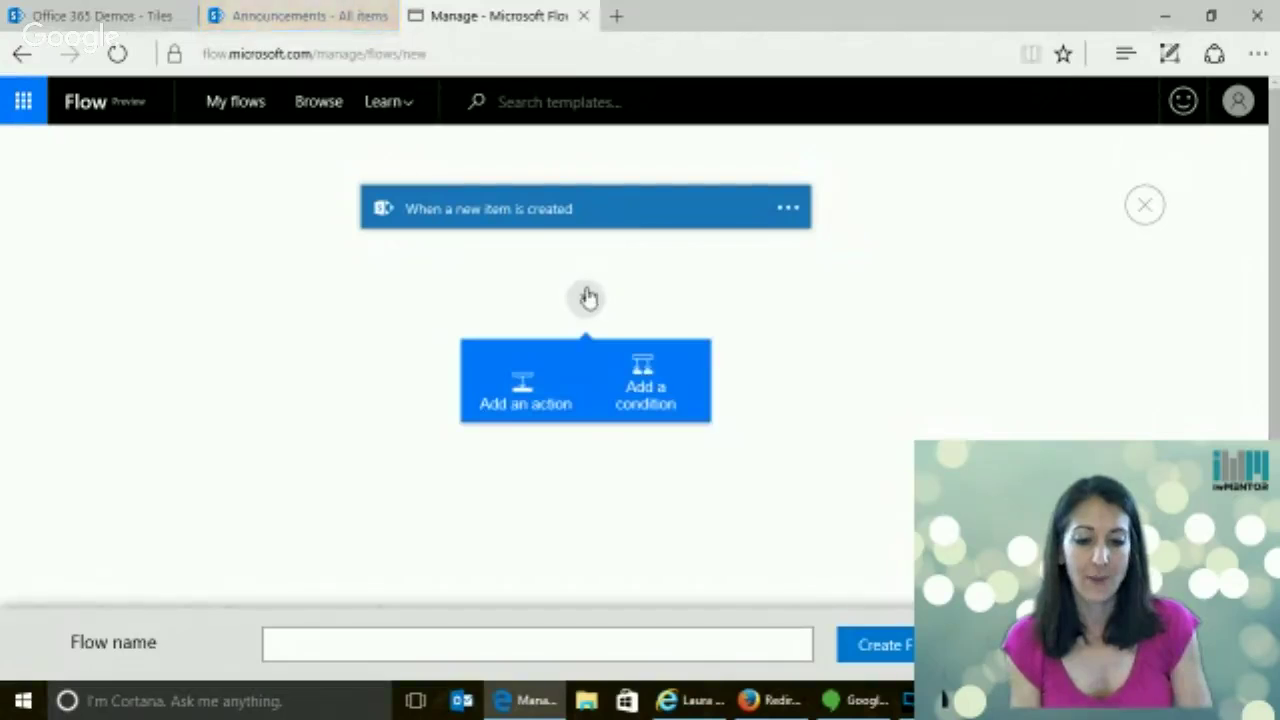
click(505, 410)
click(526, 292)
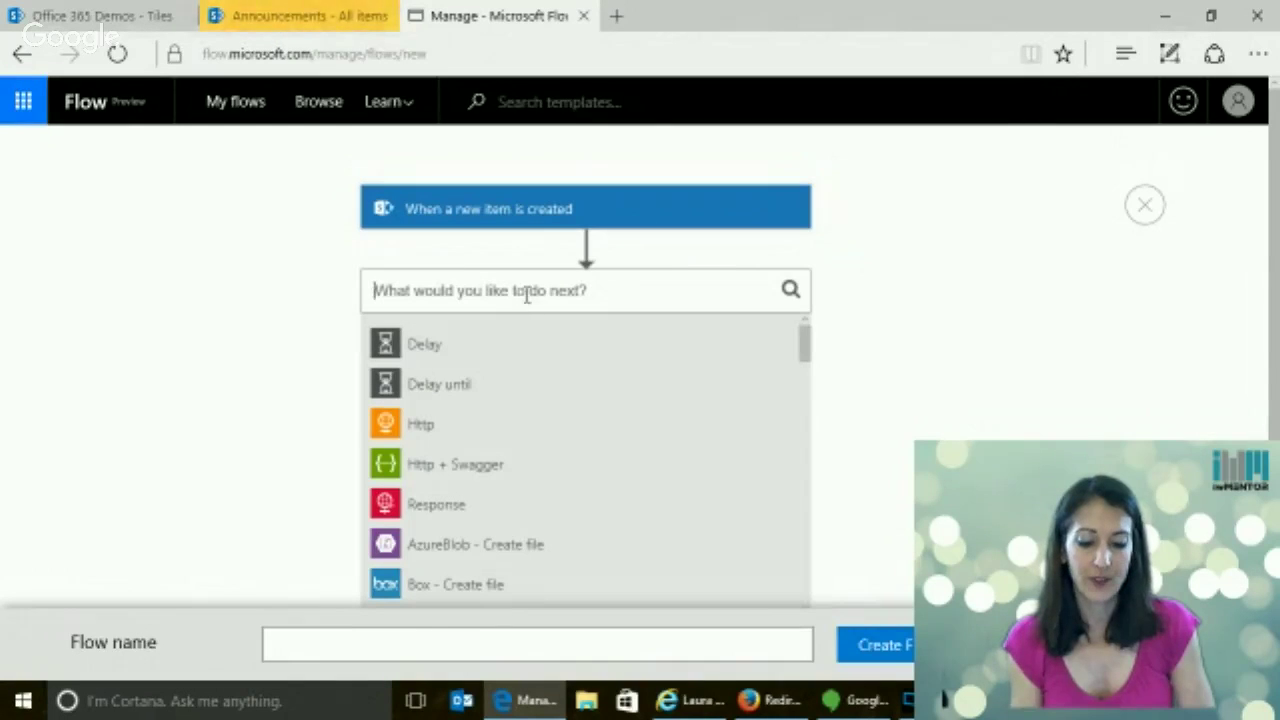
text(profile)
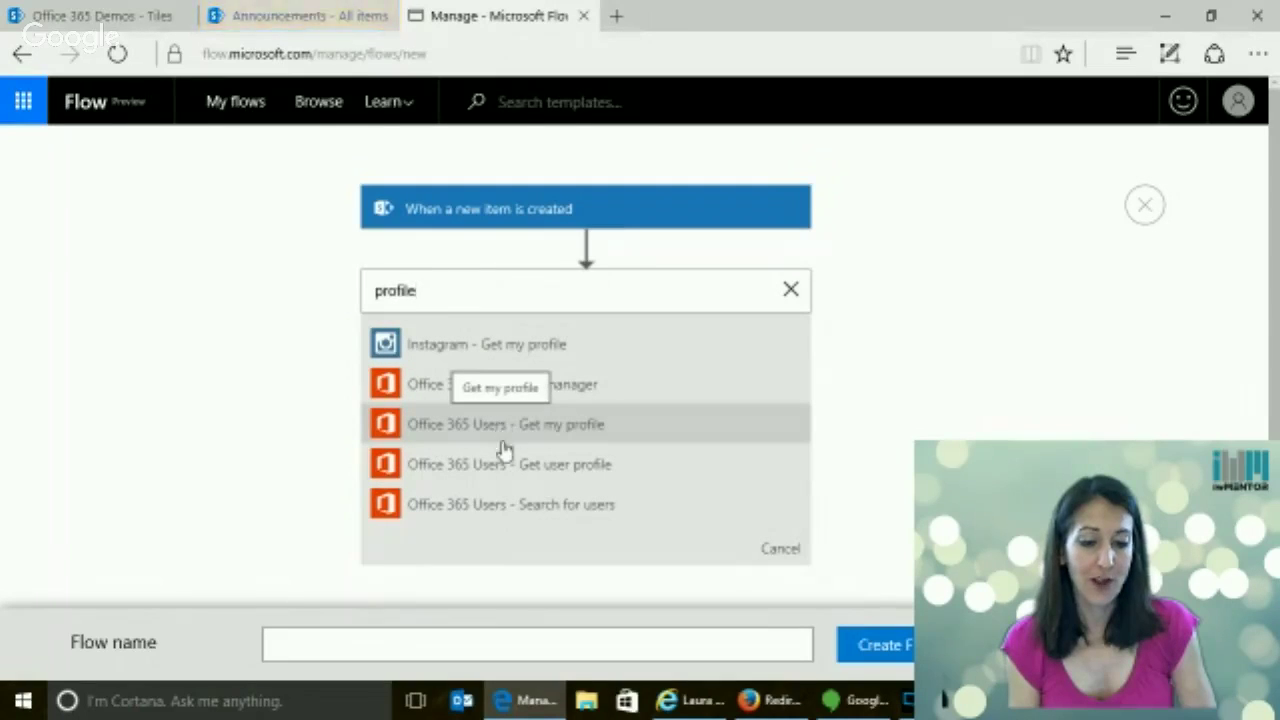
click(556, 390)
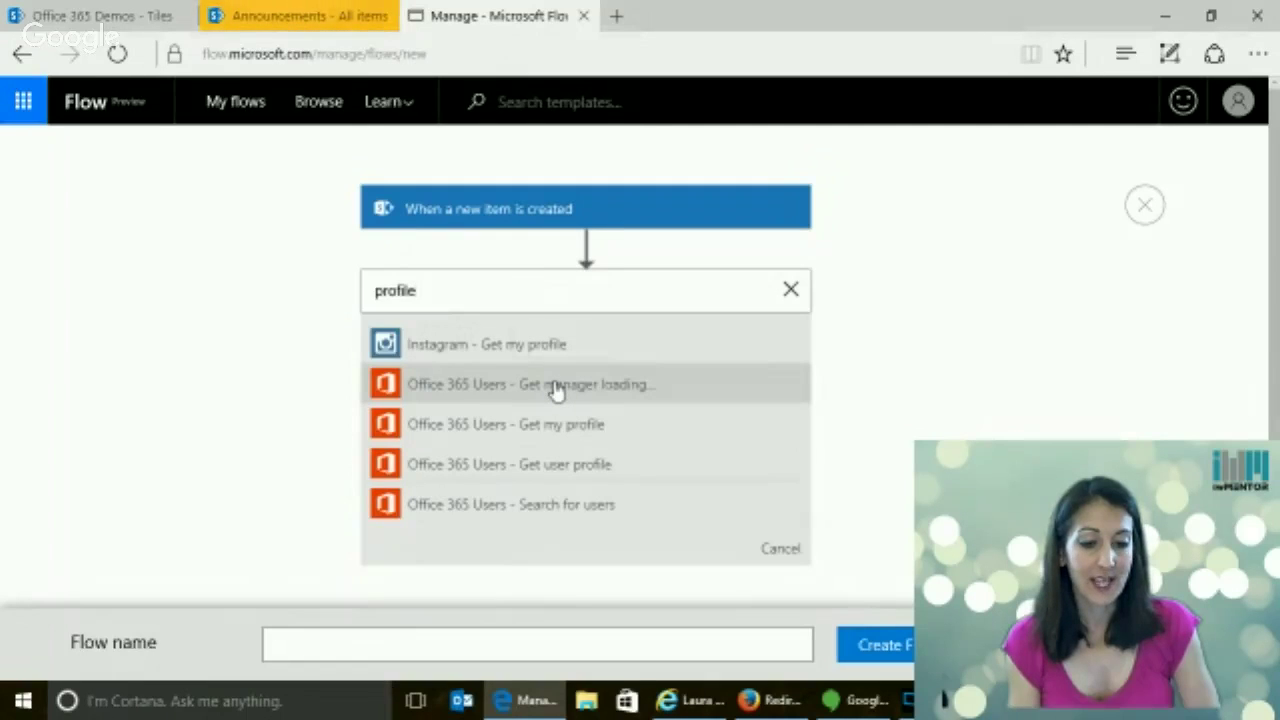
click(496, 377)
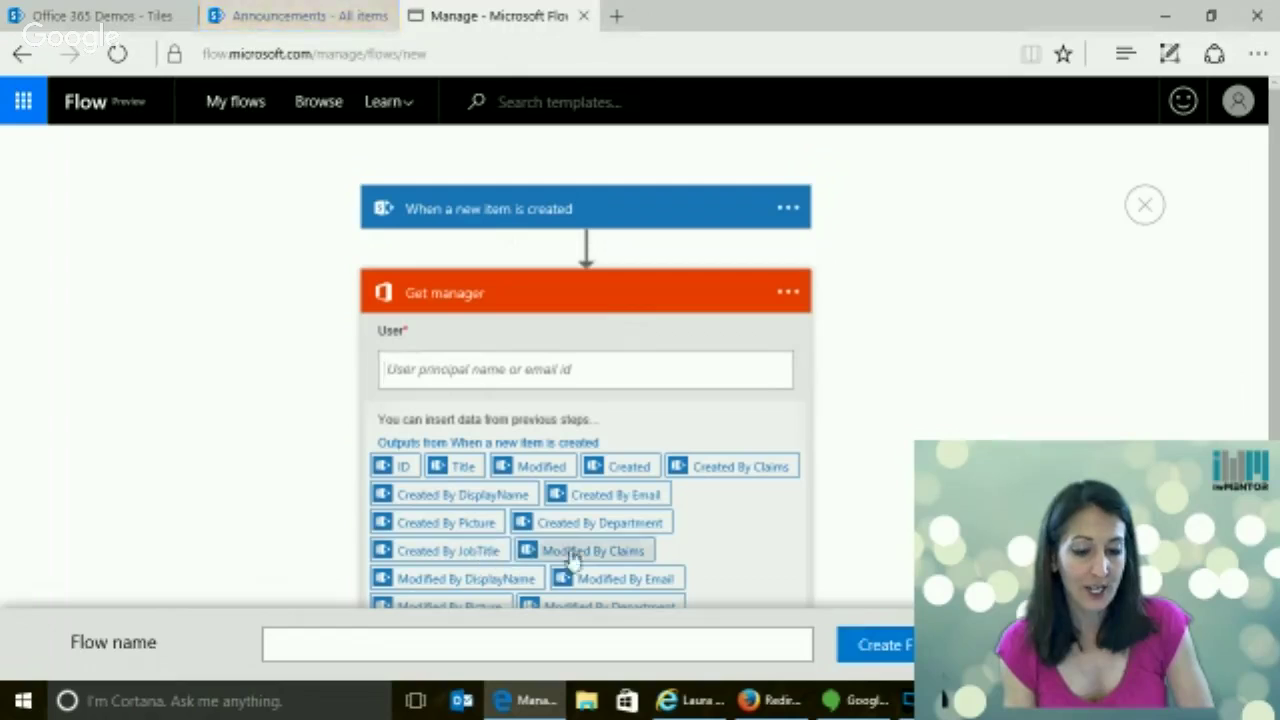
Fill the Get manager User field with the Created By Email token
click(612, 495)
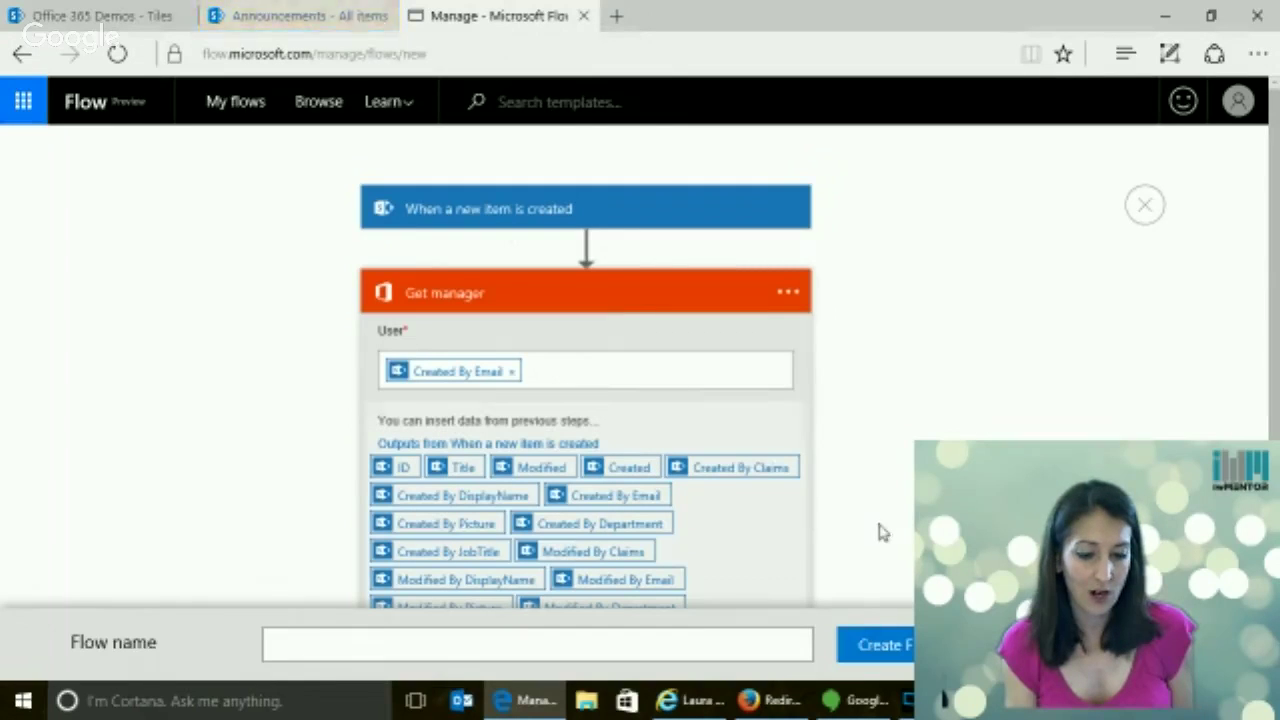
scroll(900, 500, down, 2)
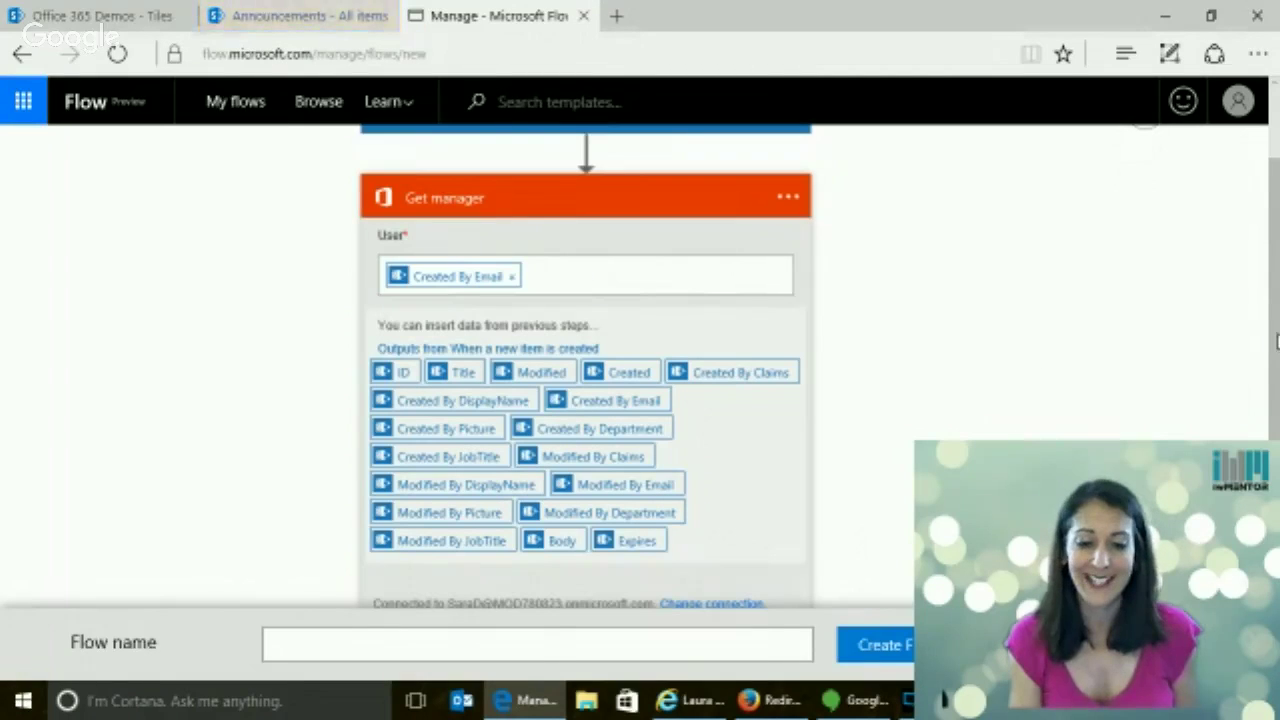
scroll(1277, 342, down, 1)
scroll(1277, 342, up, 1)
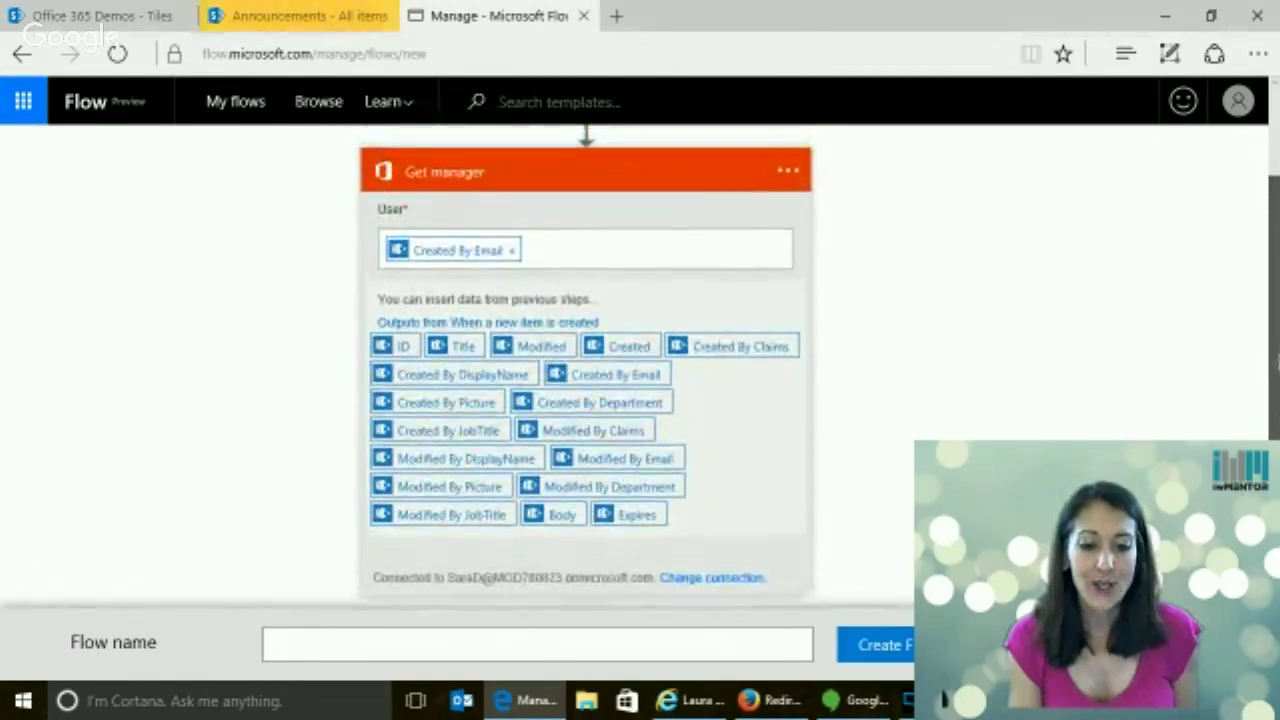
scroll(1277, 340, down, 2)
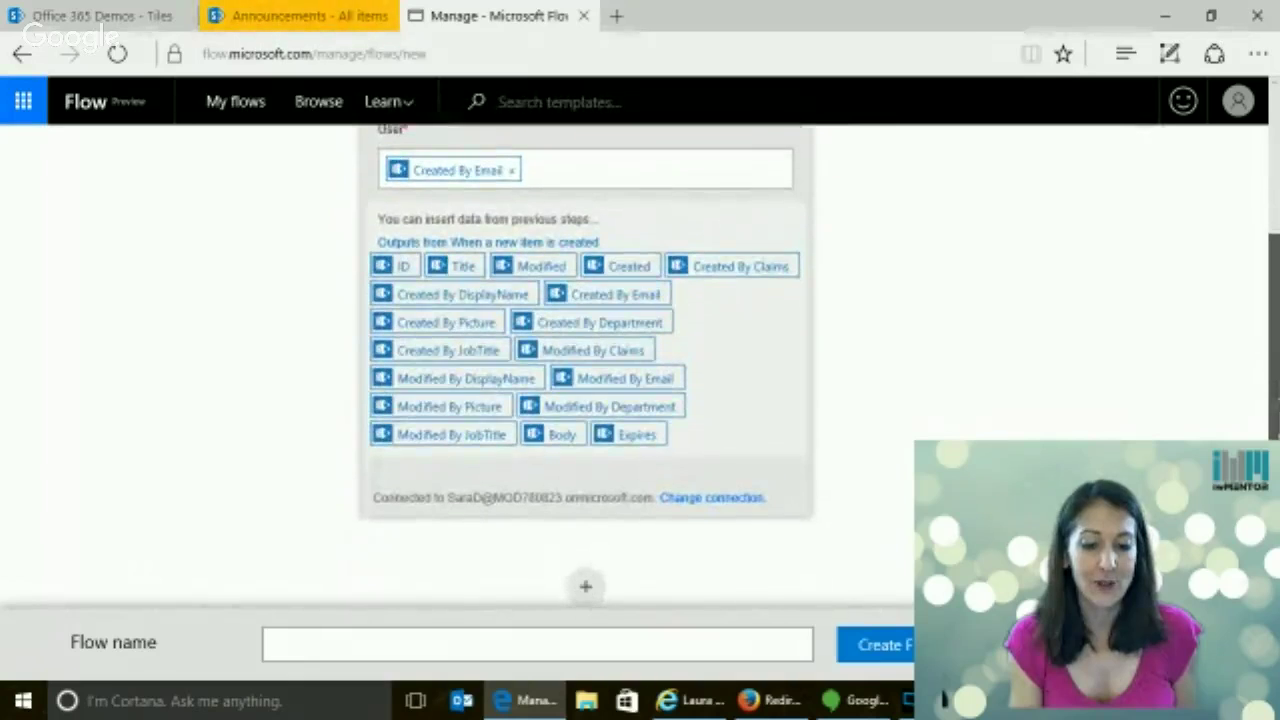
scroll(1277, 350, up, 1)
scroll(1277, 350, up, 2)
scroll(1277, 350, down, 1)
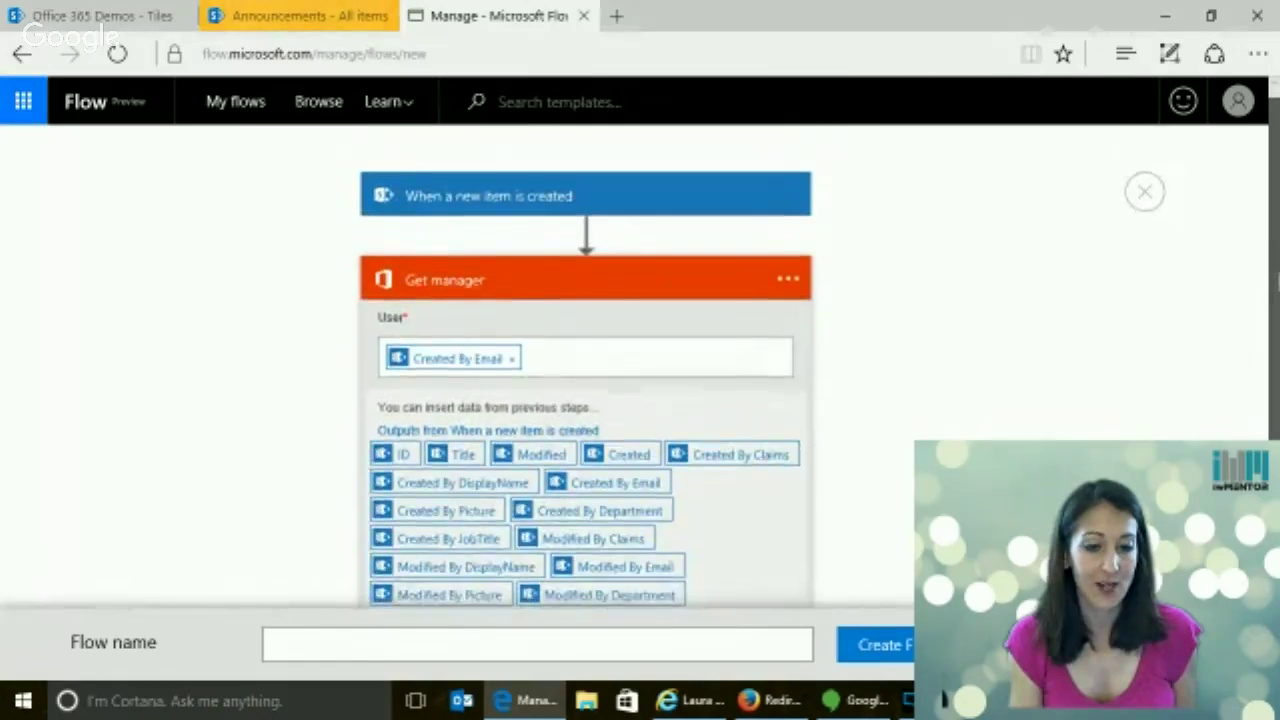
scroll(1273, 395, down, 3)
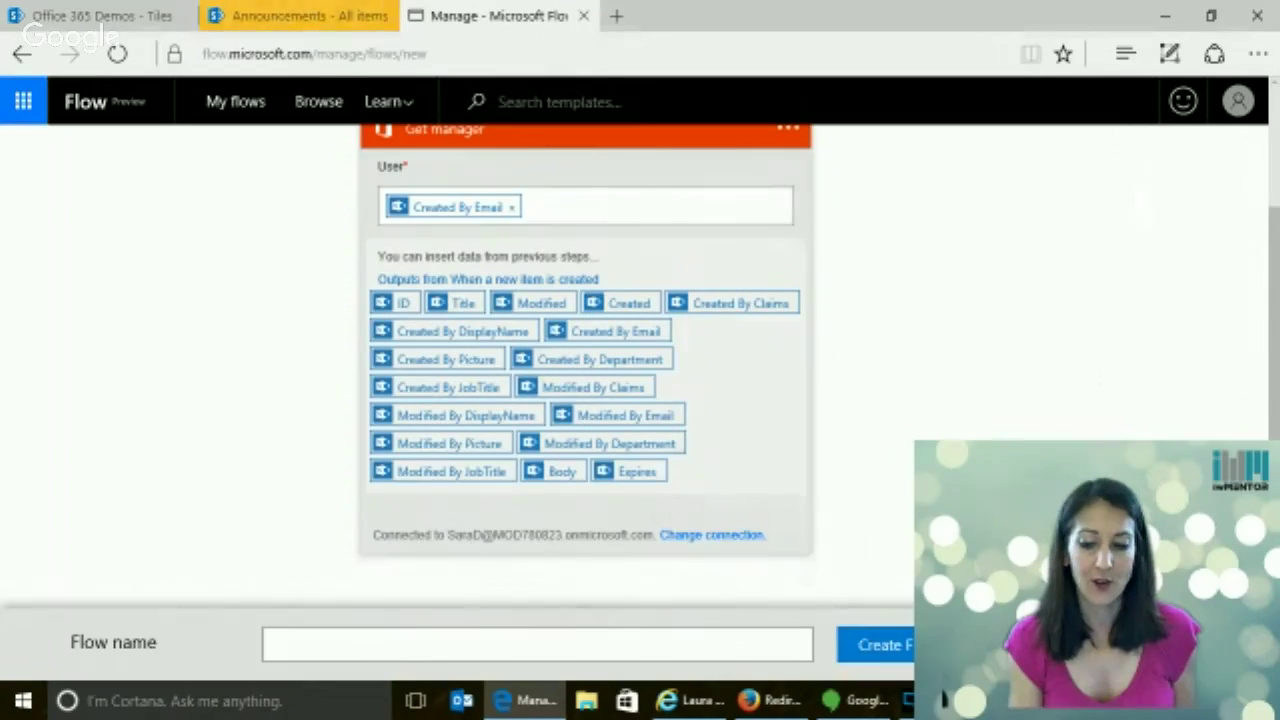
scroll(573, 226, up, 3)
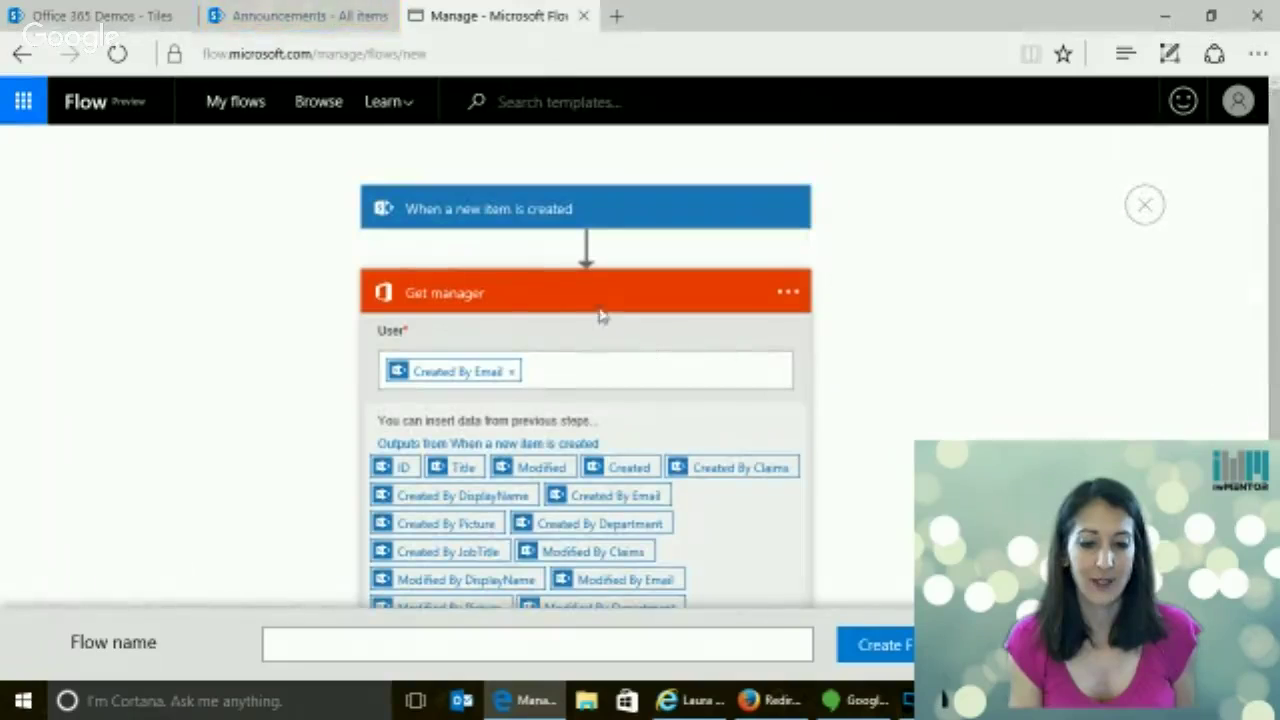
Expand and collapse the trigger card to review its settings
click(573, 226)
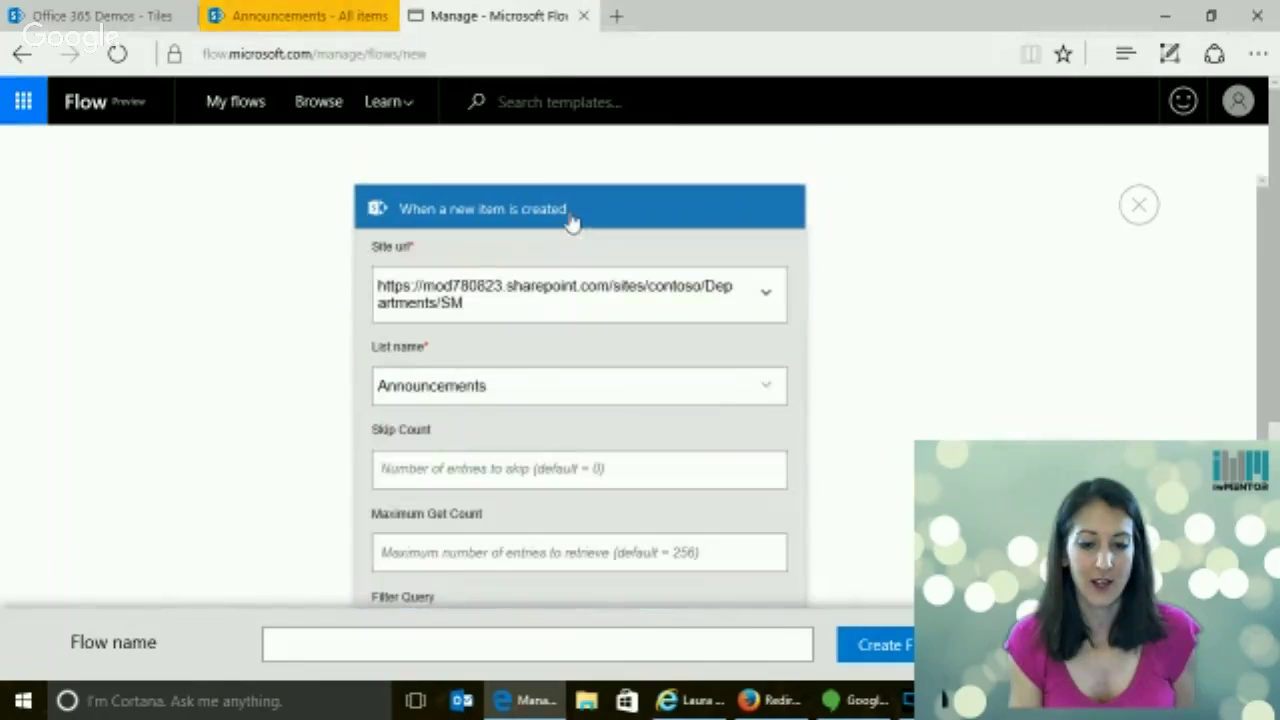
click(680, 215)
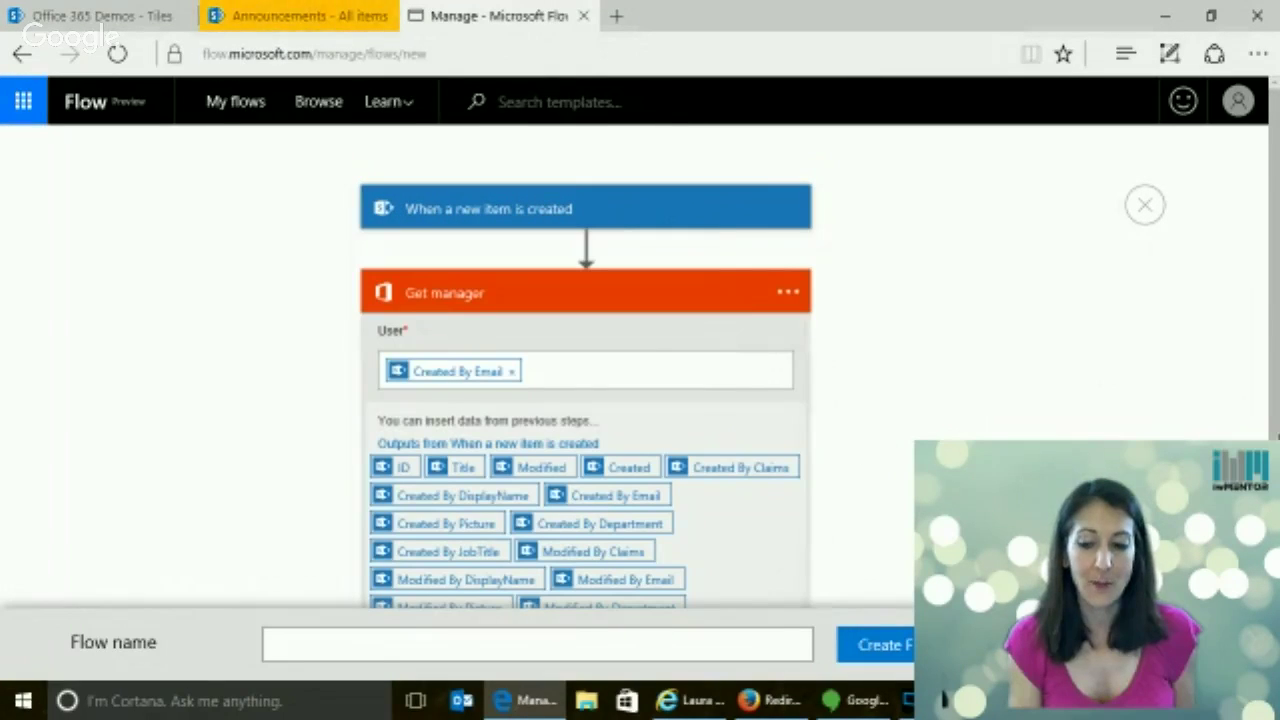
scroll(450, 400, down, 3)
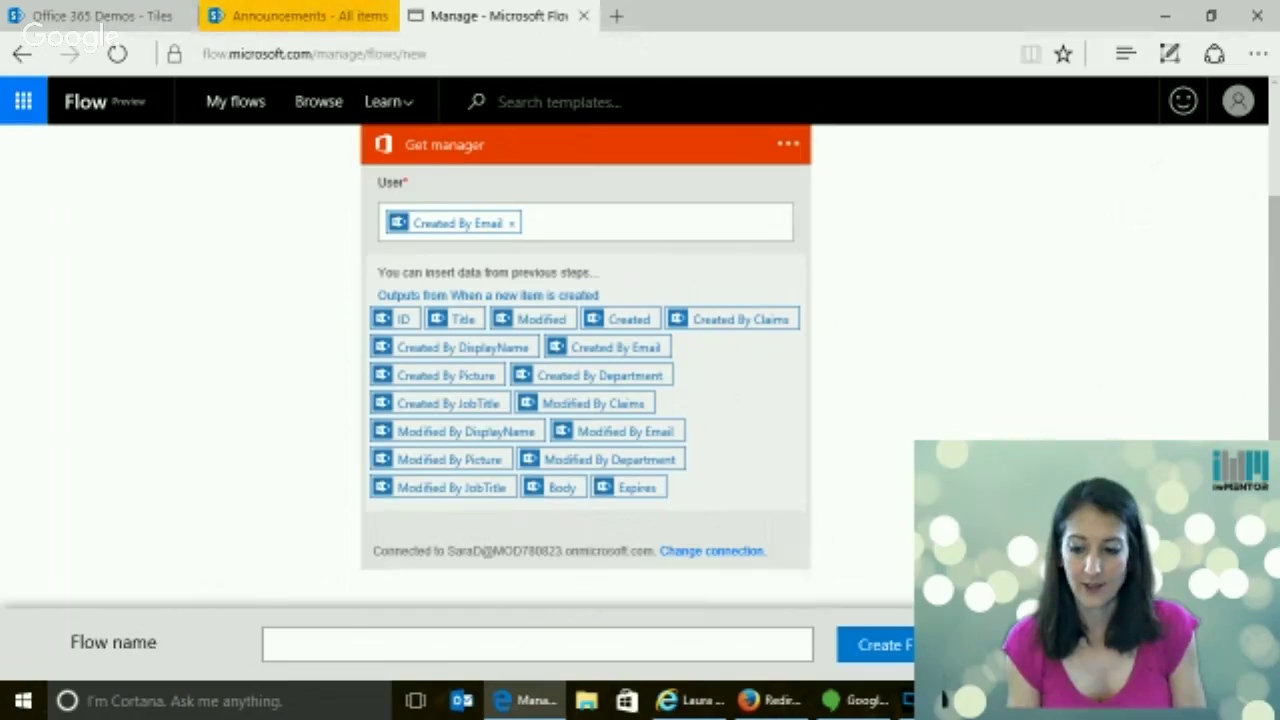
scroll(448, 570, down, 1)
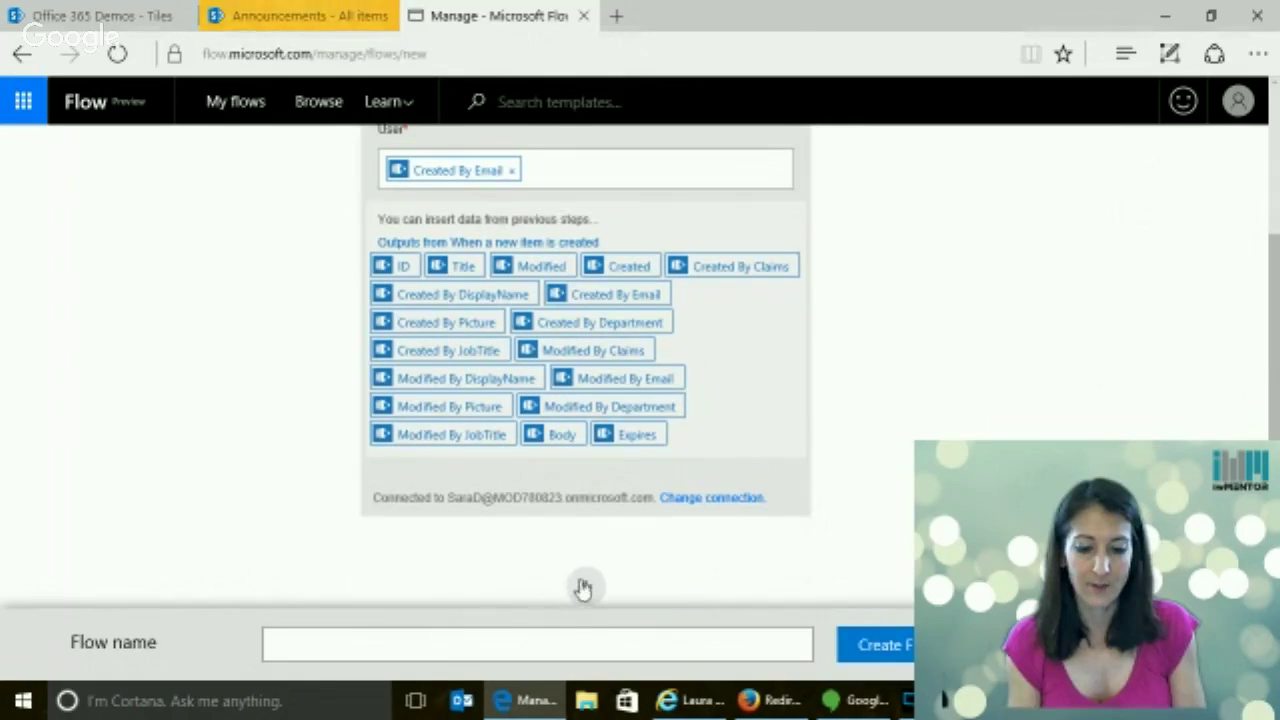
scroll(586, 560, down, 2)
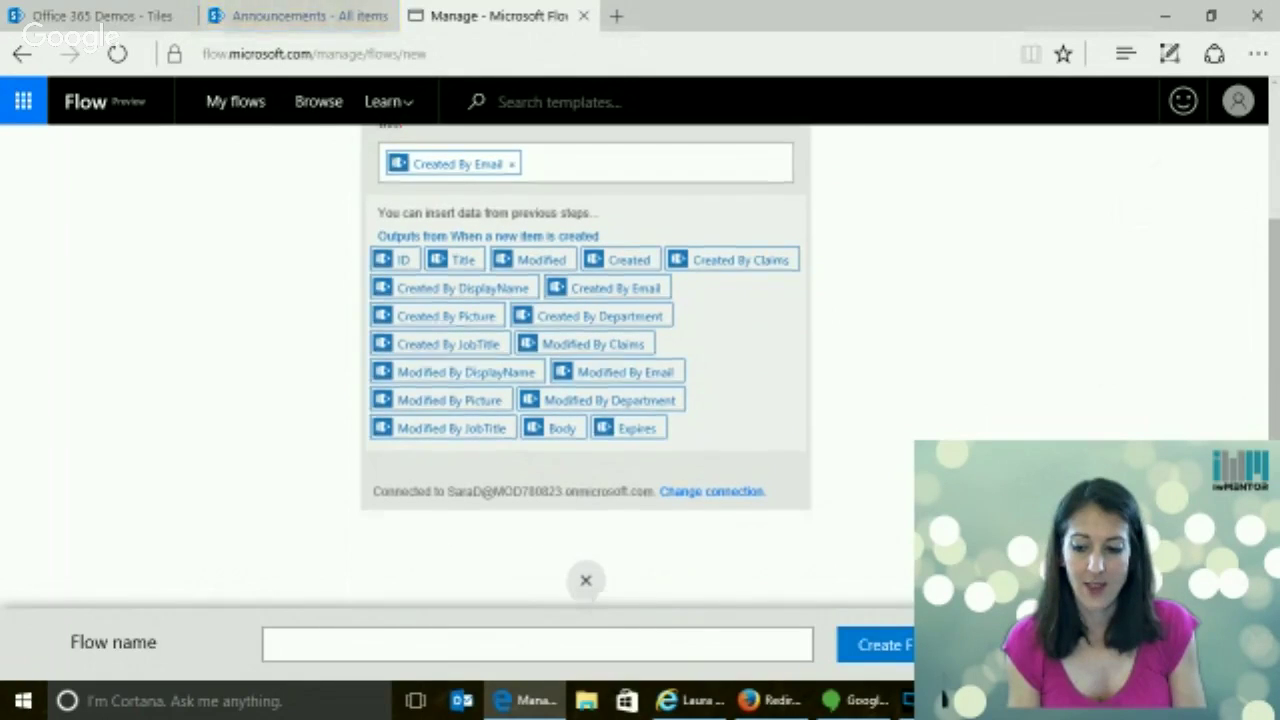
Search 'office 365' and add an Outlook Create contact action after Get manager
click(523, 583)
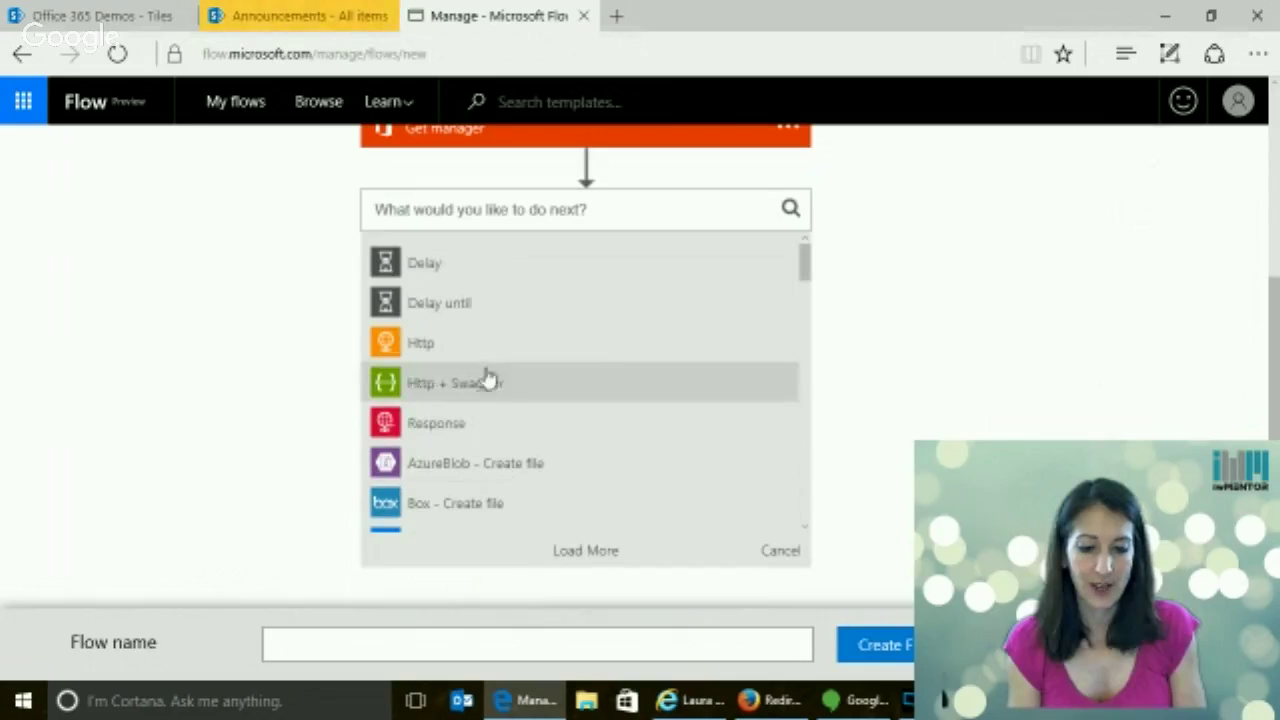
click(580, 209)
text(ou)
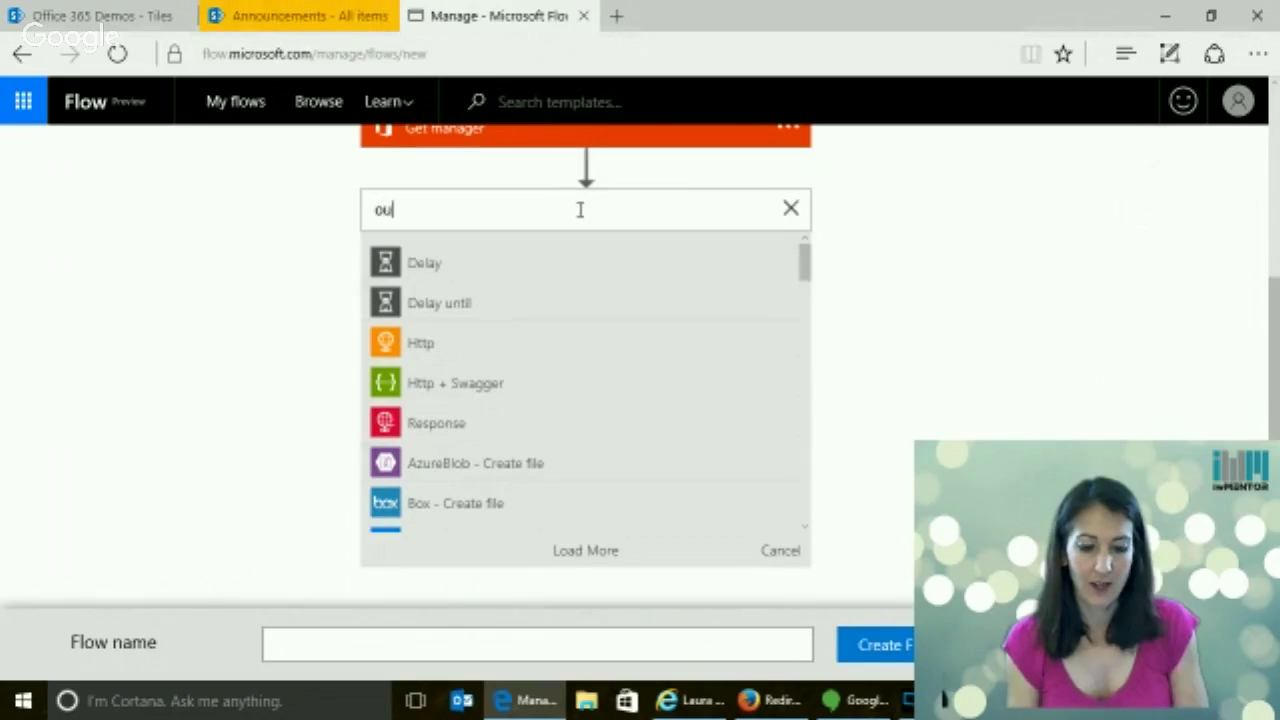
key(BackSpace)
key(BackSpace)
text(off)
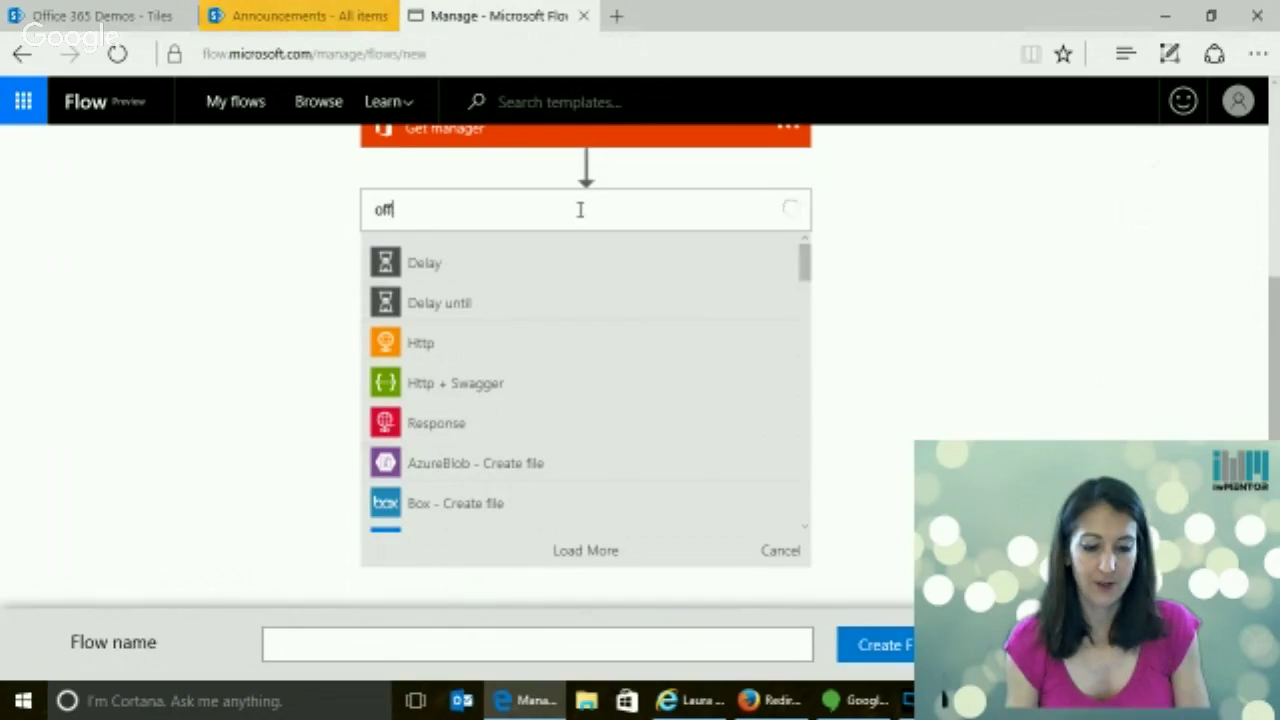
text(ice 365)
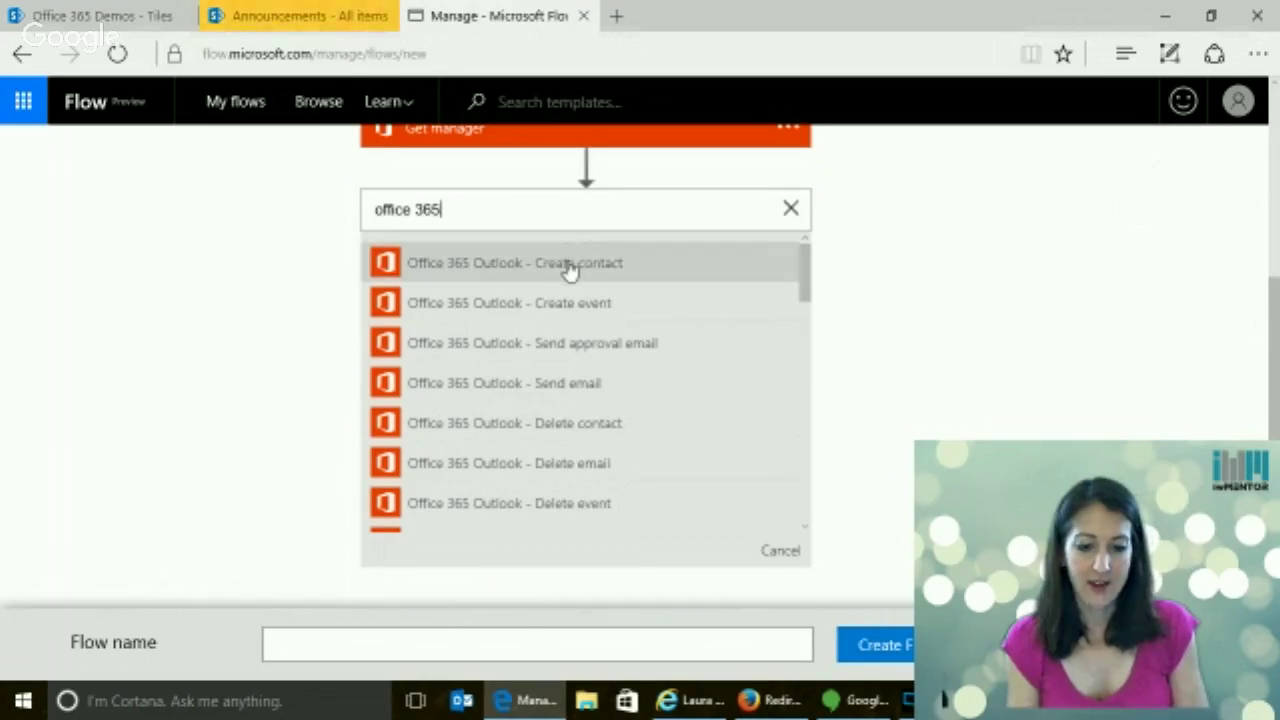
click(569, 265)
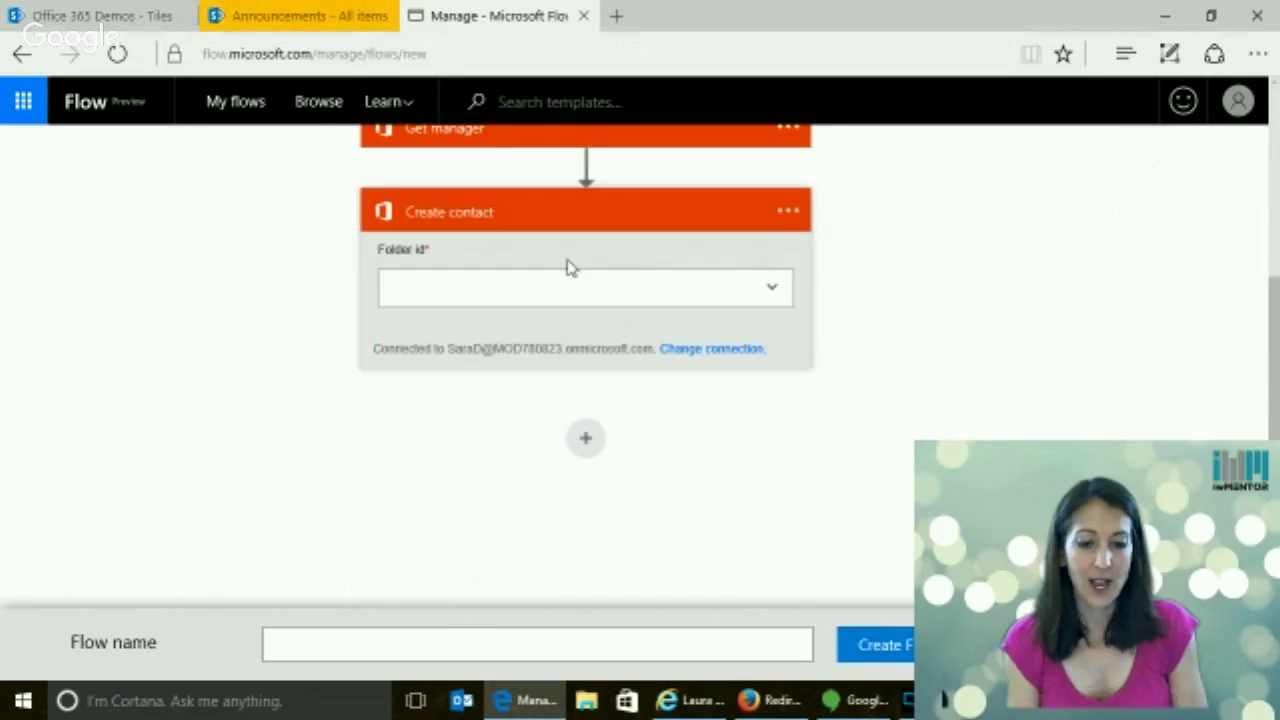
Set the new Create contact step's Folder id to Contacts
click(773, 292)
click(495, 338)
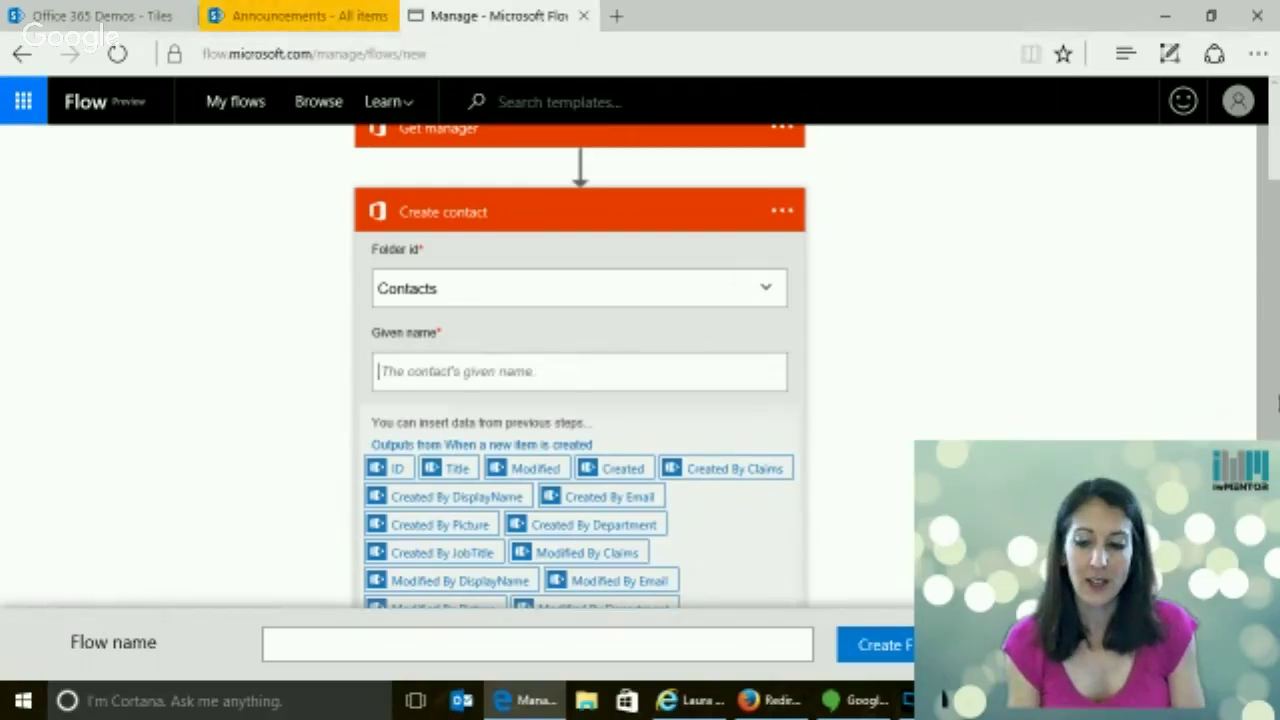
scroll(1270, 400, down, 3)
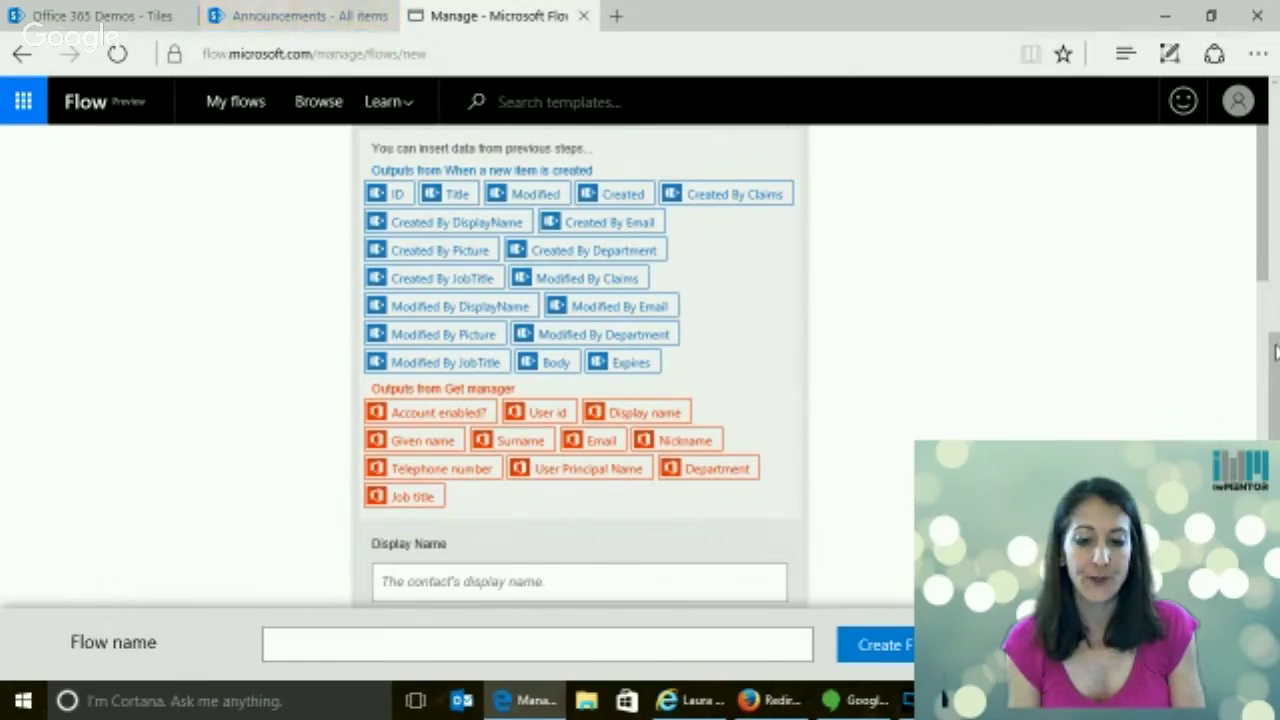
scroll(1275, 350, up, 4)
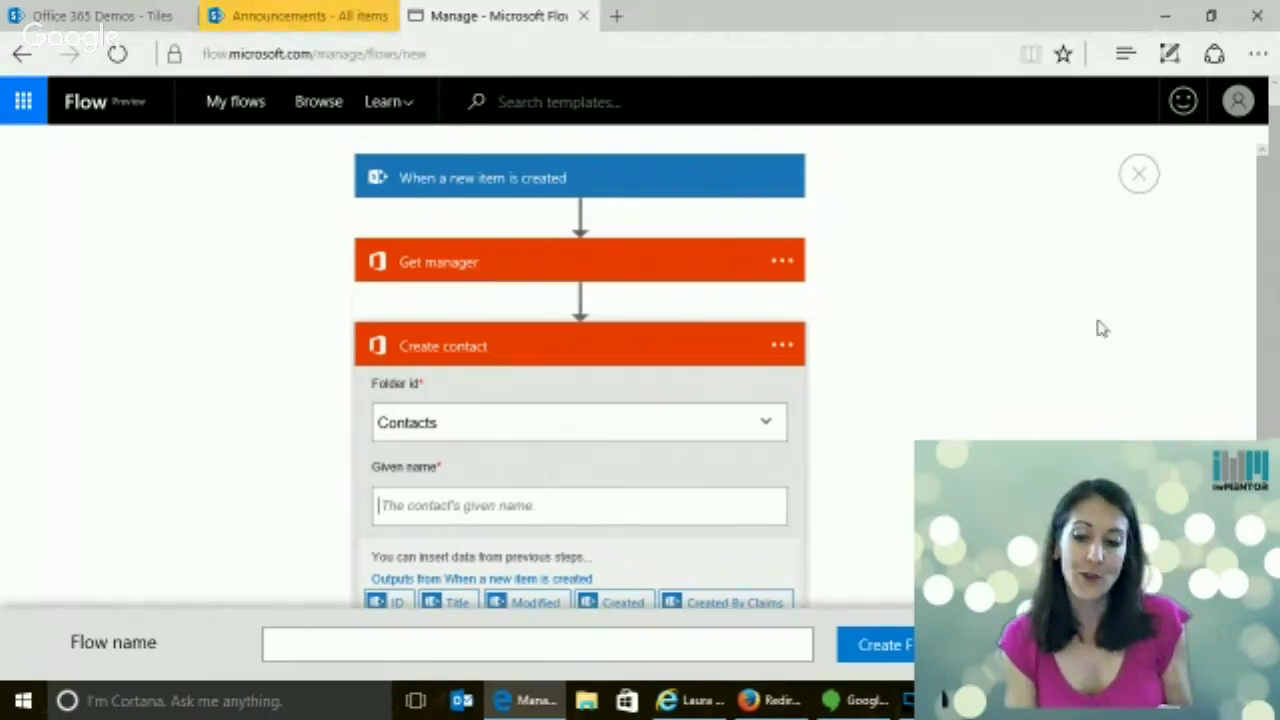
Map Created By DisplayName into the contact's Given name
scroll(808, 563, down, 4)
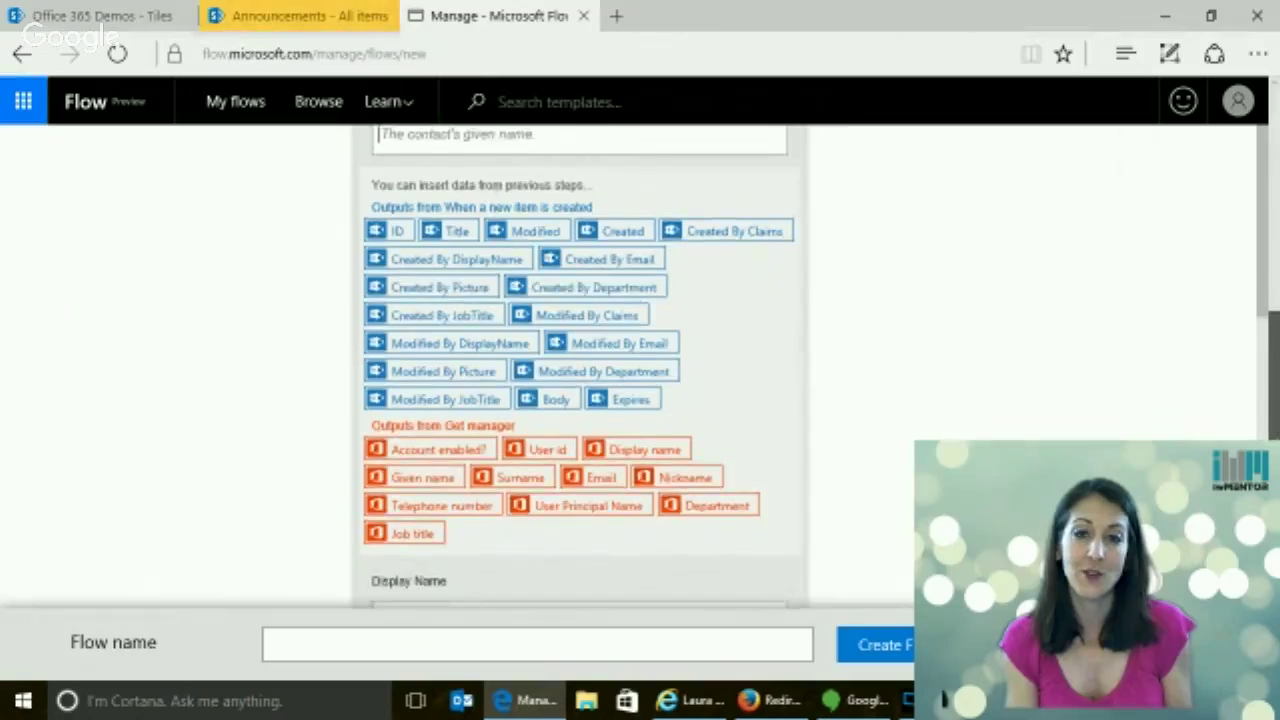
scroll(580, 370, up, 3)
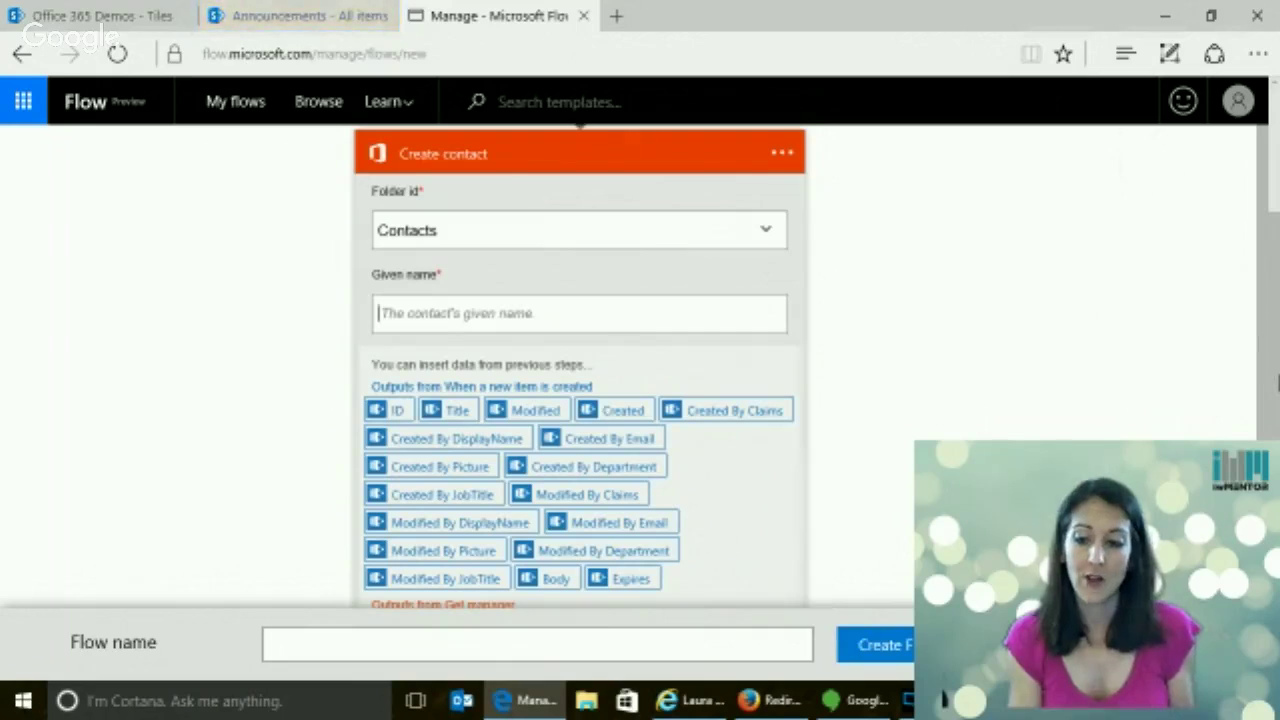
scroll(1275, 383, down, 3)
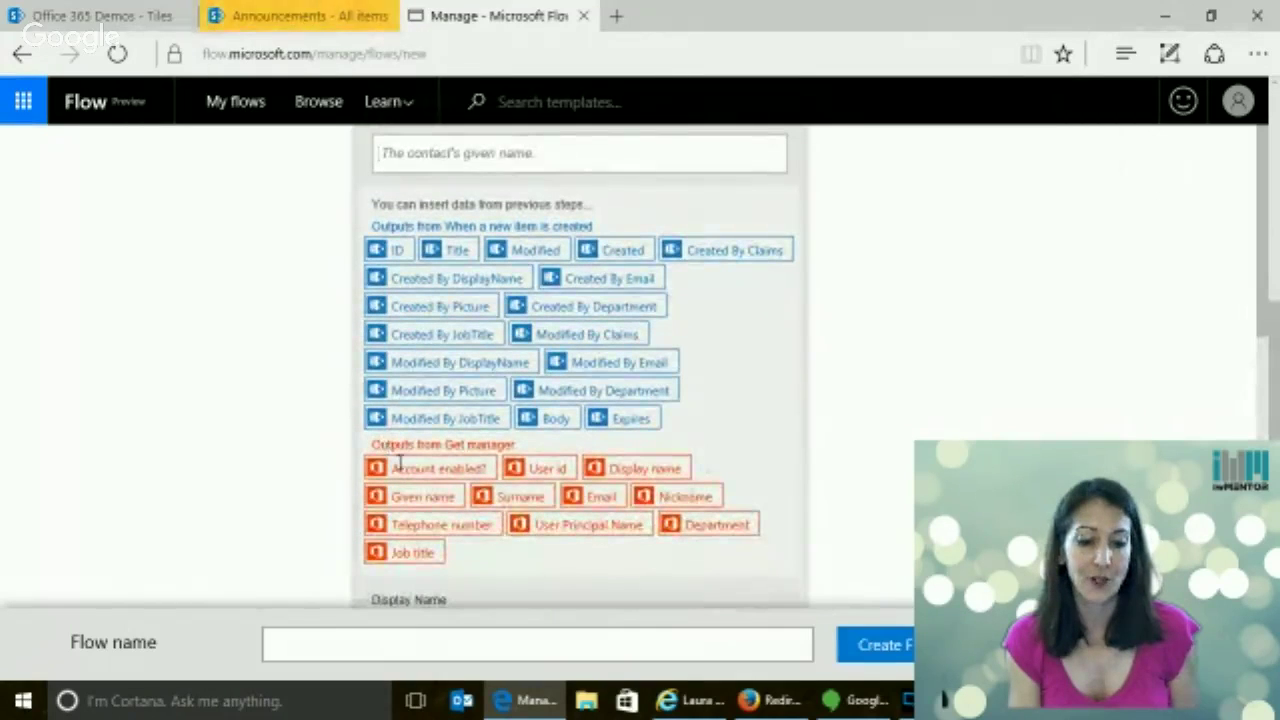
scroll(580, 370, up, 3)
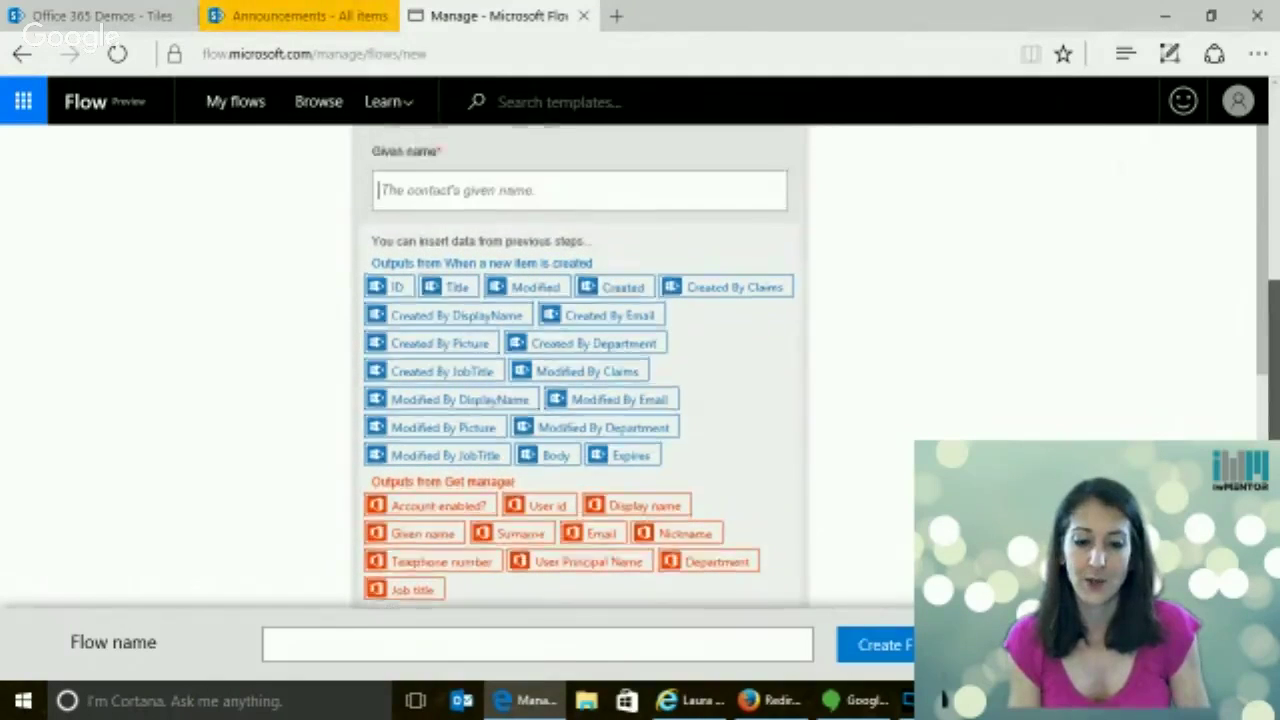
scroll(580, 370, down, 2)
scroll(580, 370, down, 3)
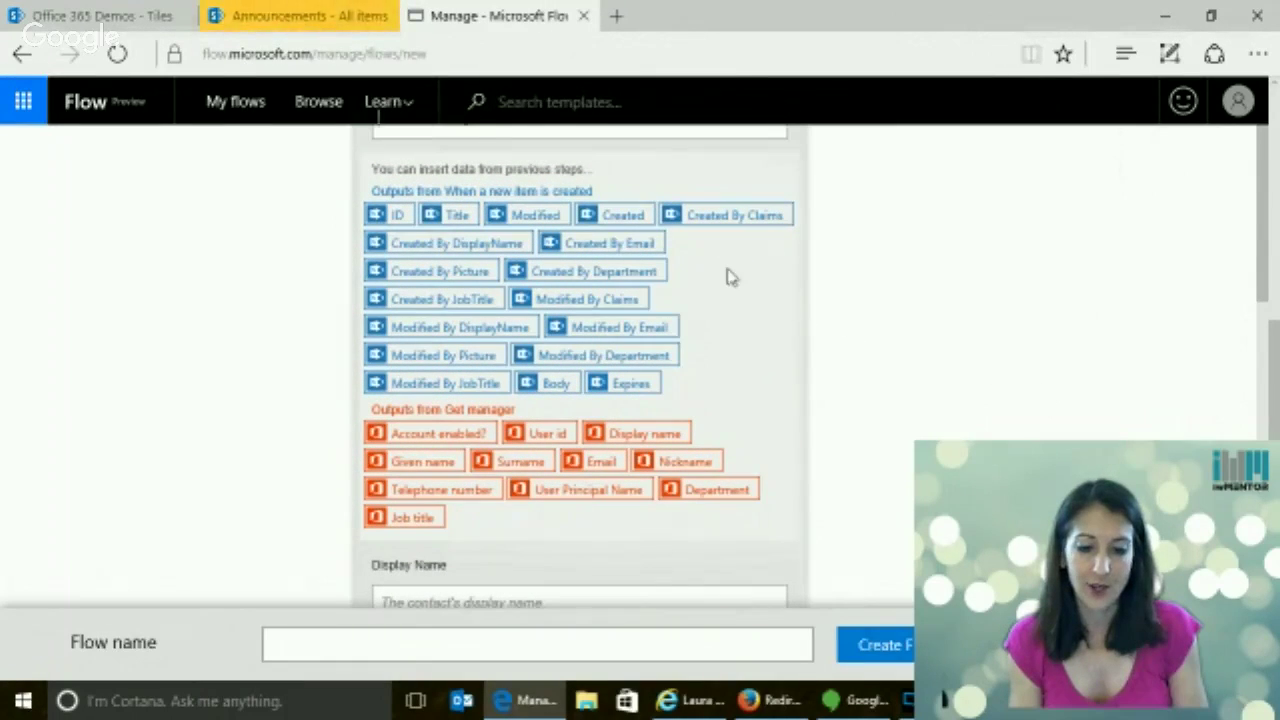
scroll(1278, 400, up, 3)
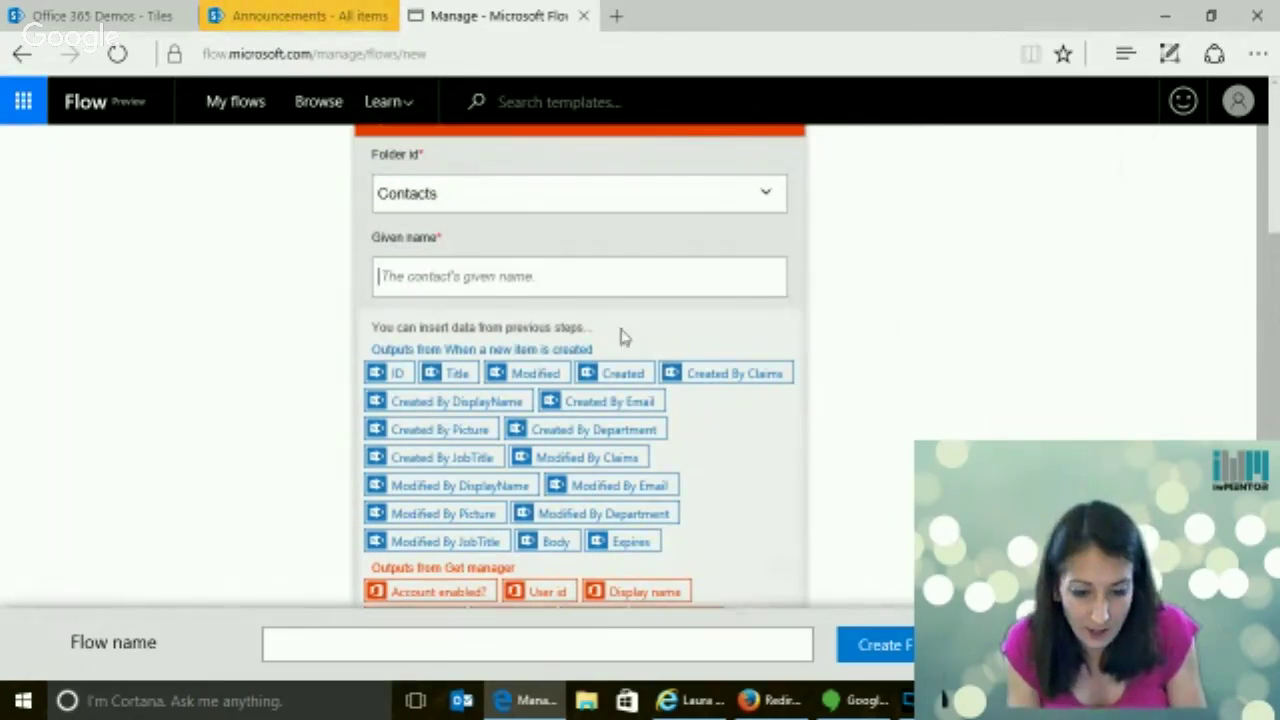
click(485, 408)
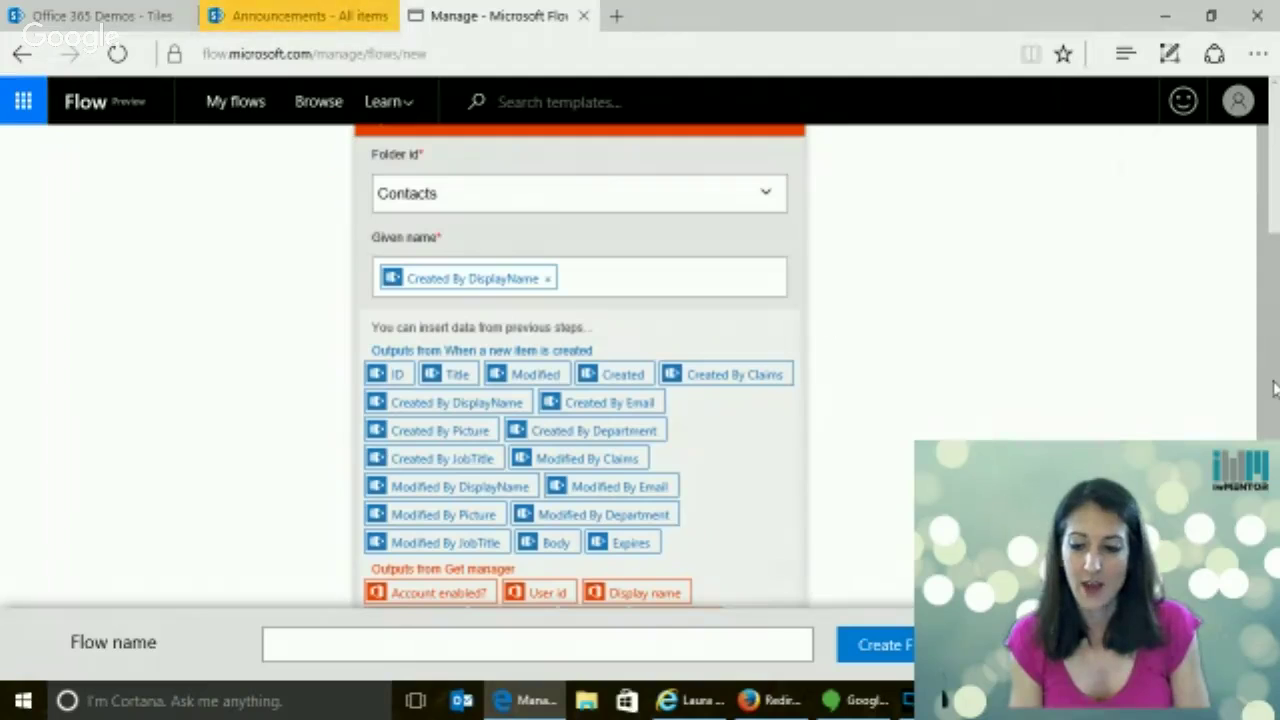
Set the contact's Display Name to Created By DisplayName as well
scroll(1274, 388, down, 3)
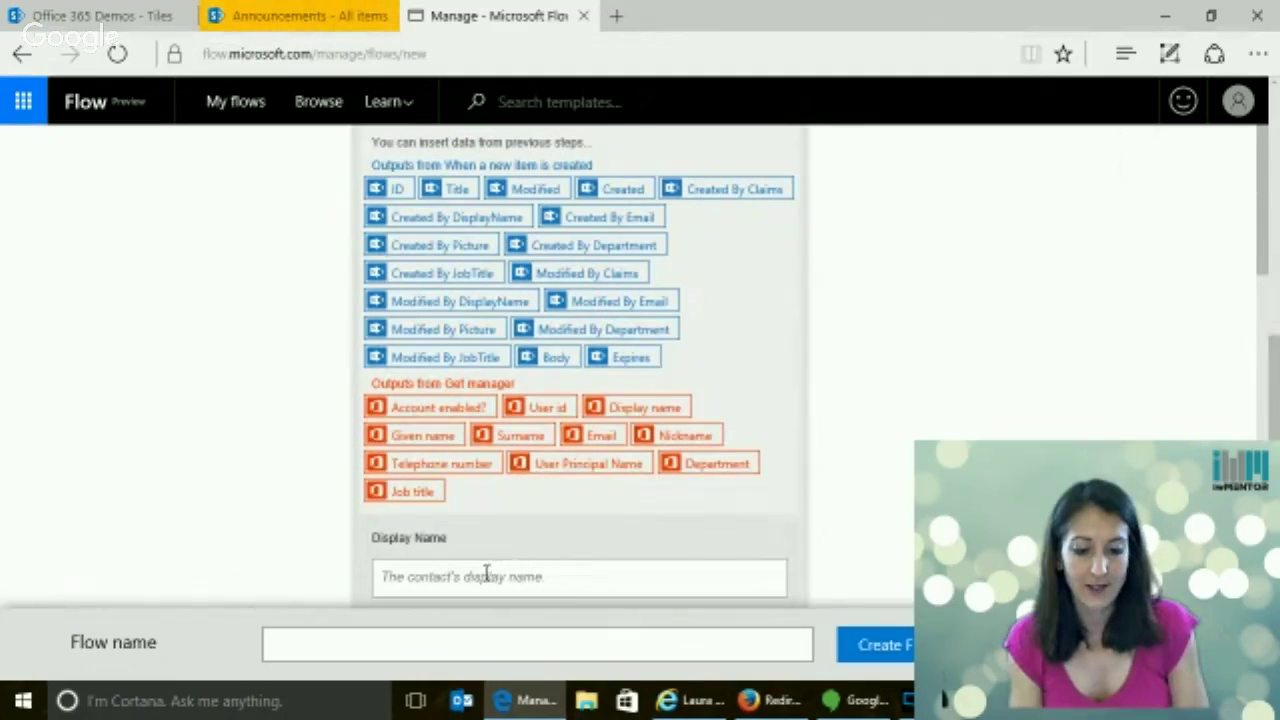
click(484, 576)
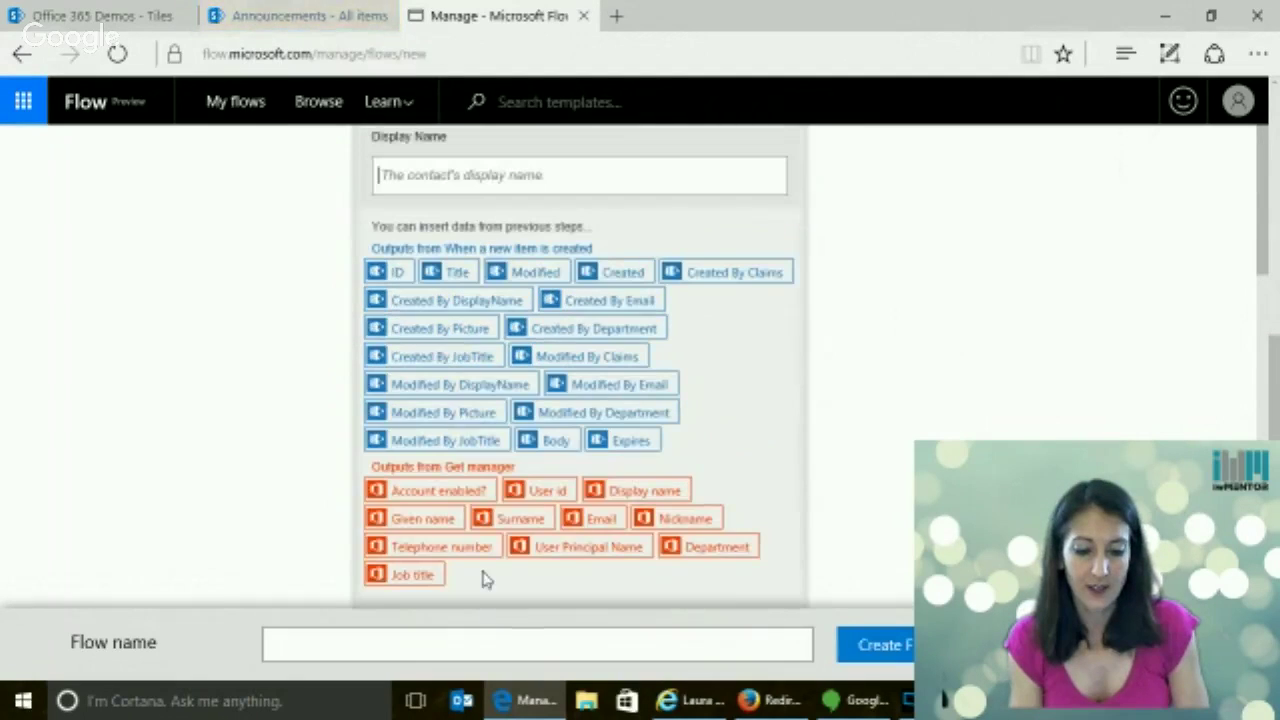
click(452, 305)
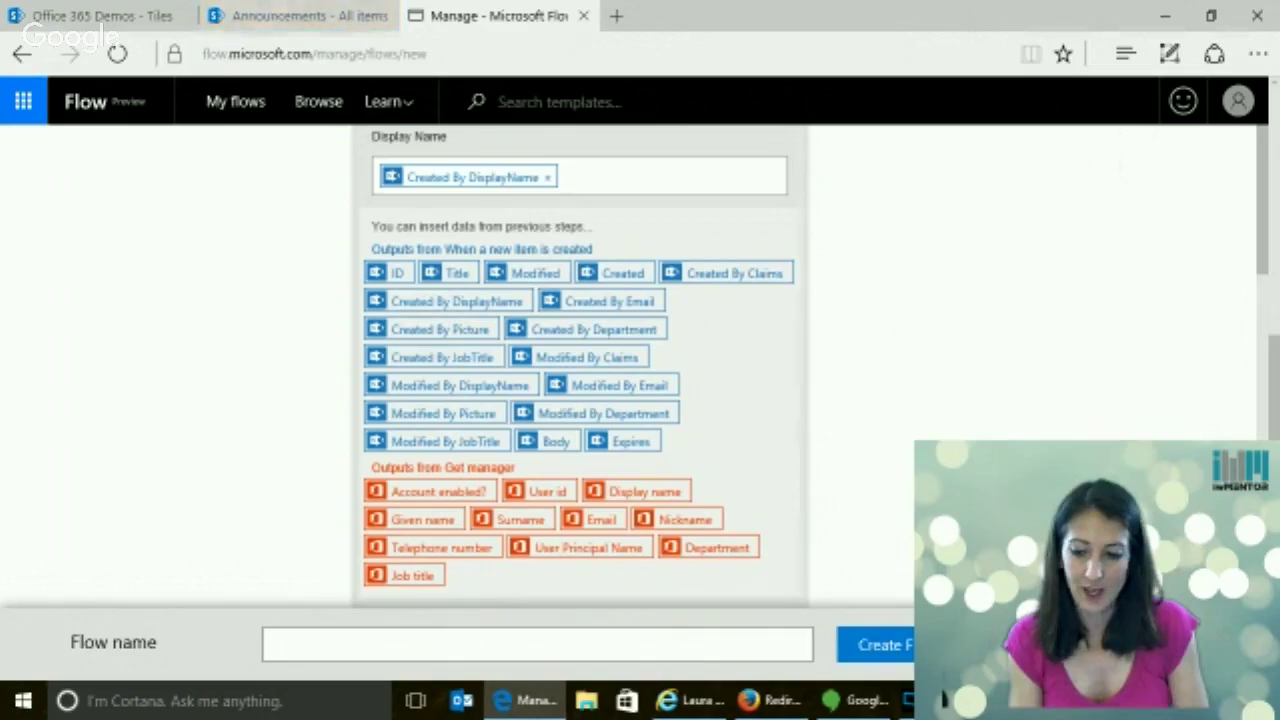
scroll(1272, 405, down, 3)
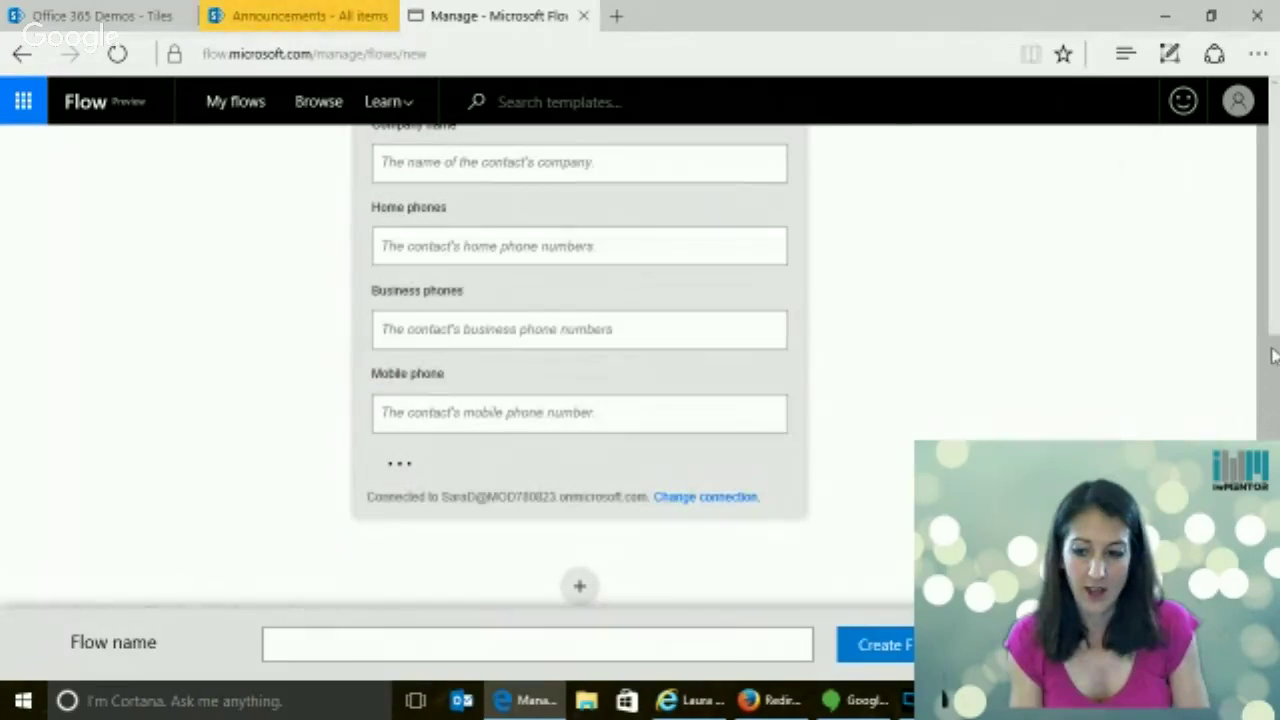
scroll(1275, 358, up, 3)
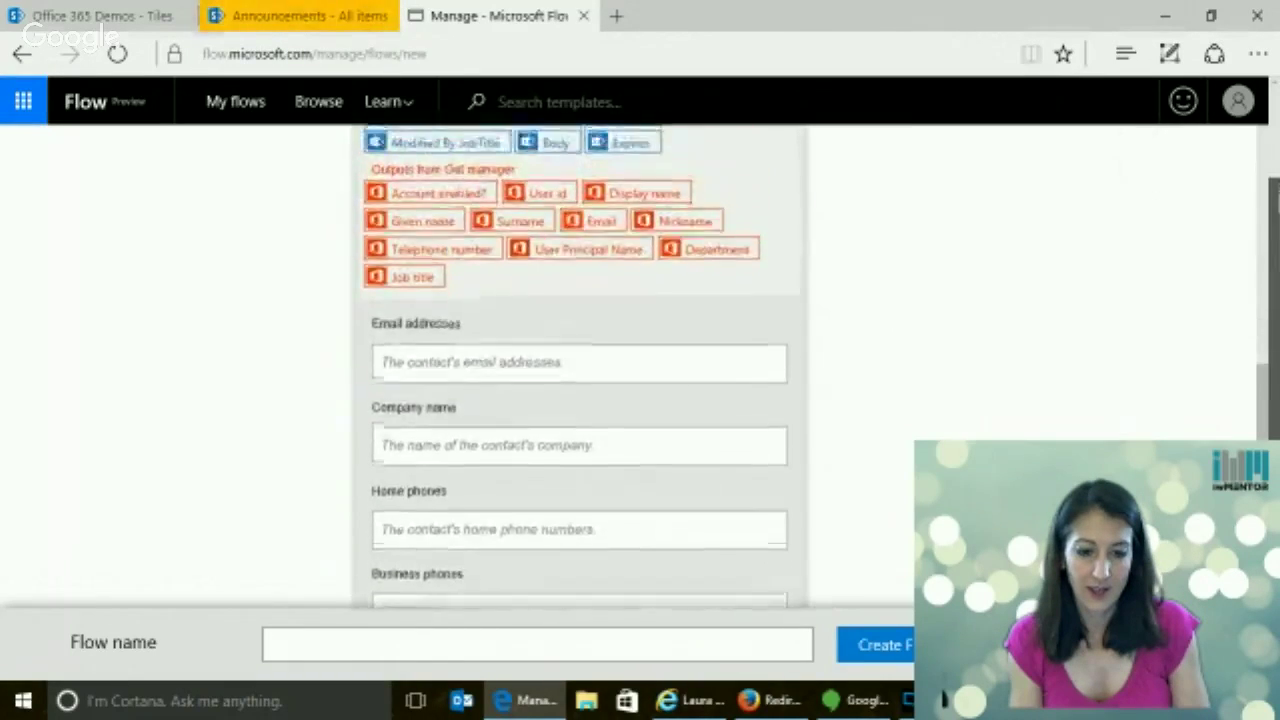
click(484, 392)
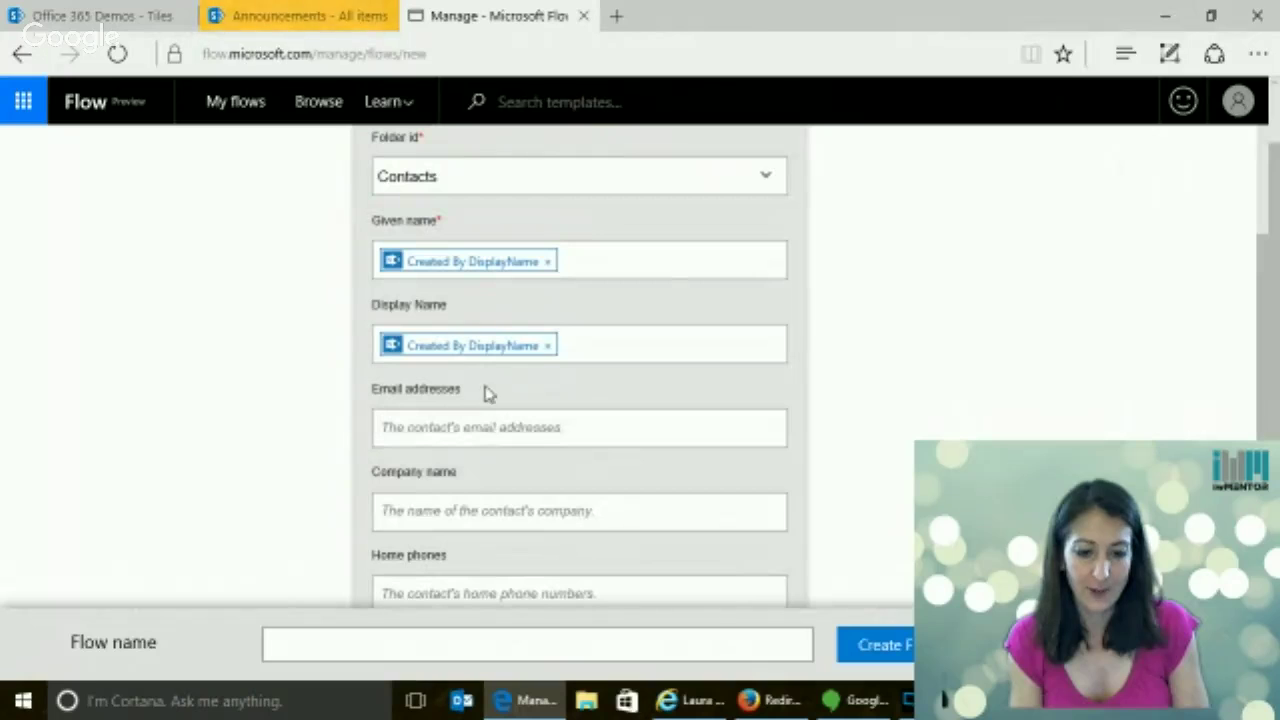
click(590, 352)
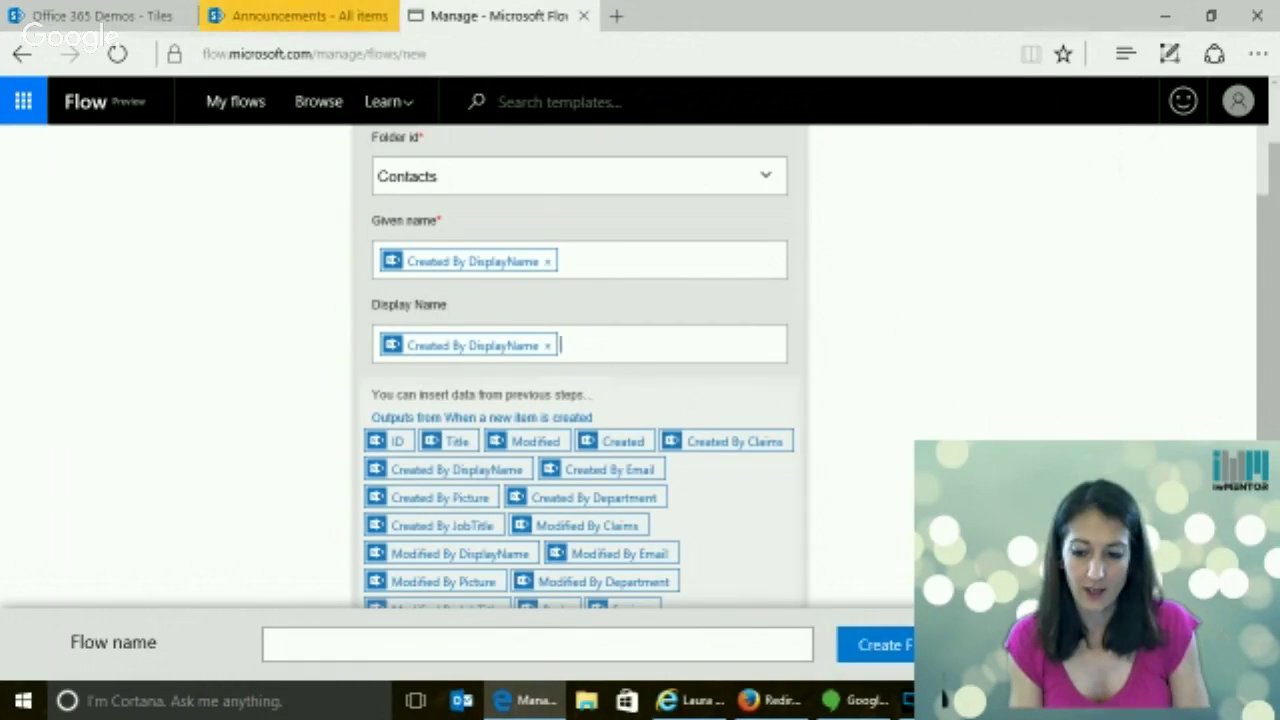
scroll(560, 490, down, 10)
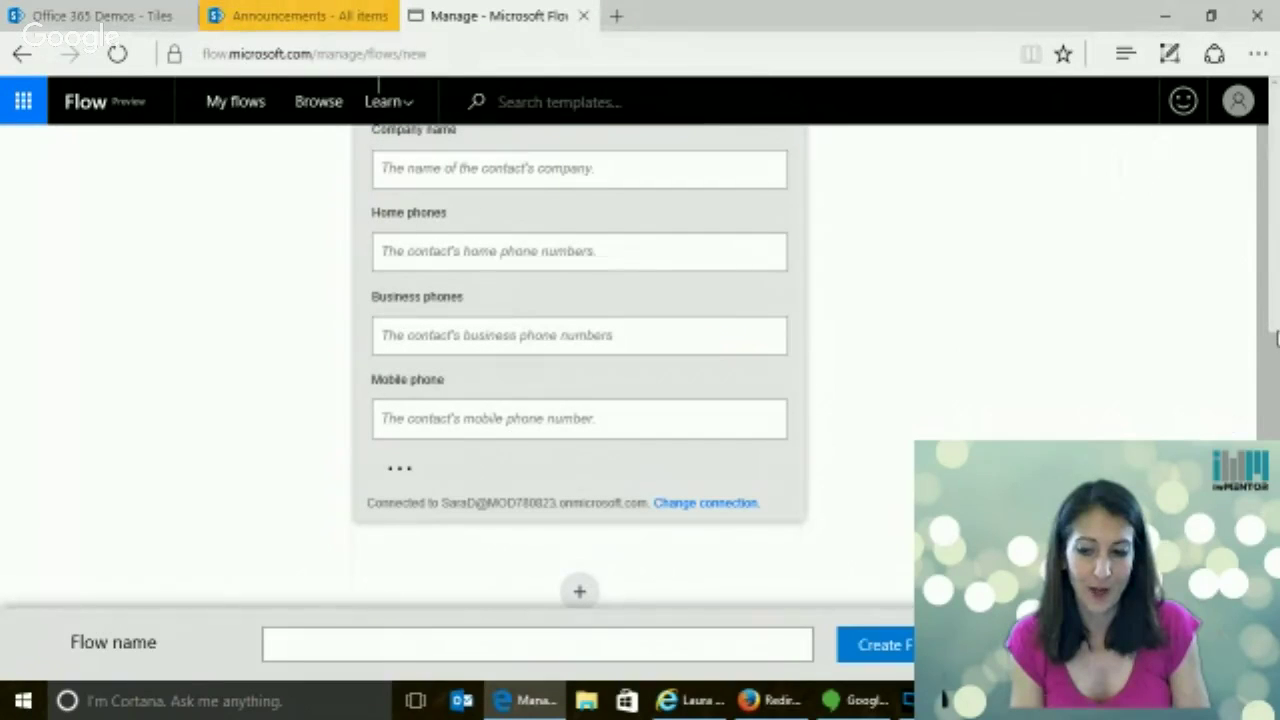
scroll(1275, 345, up, 4)
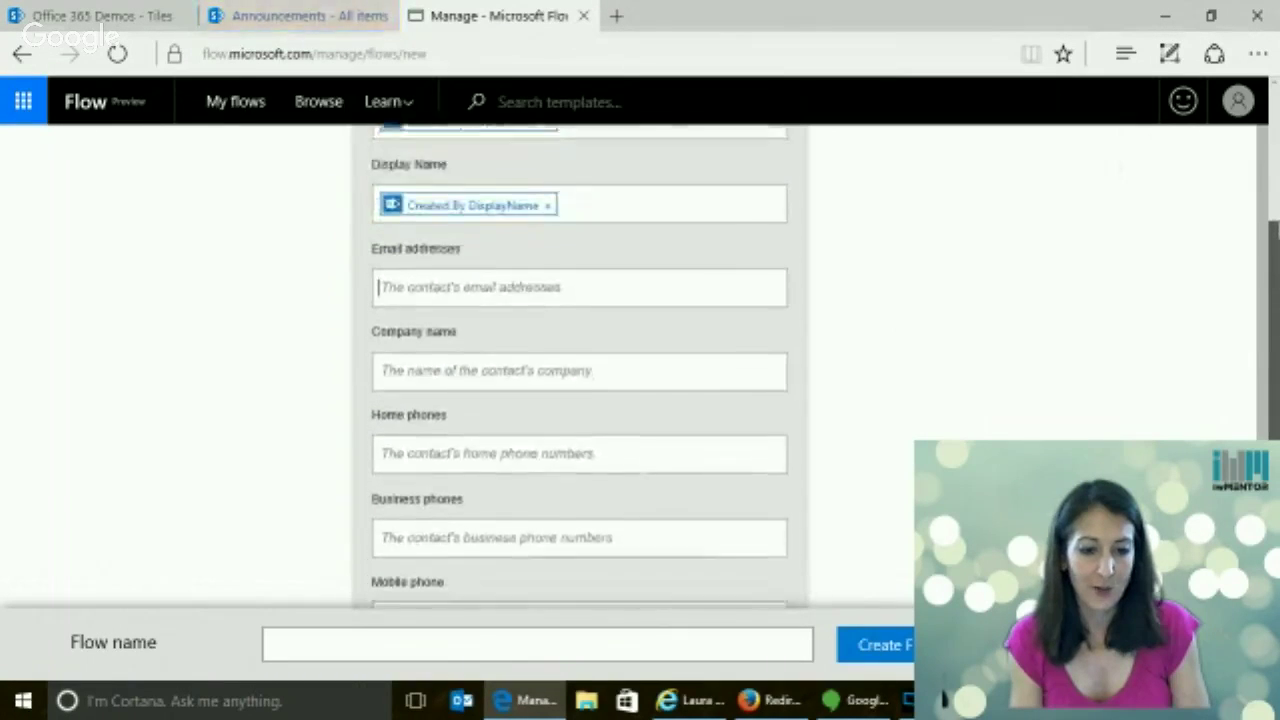
scroll(683, 218, down, 3)
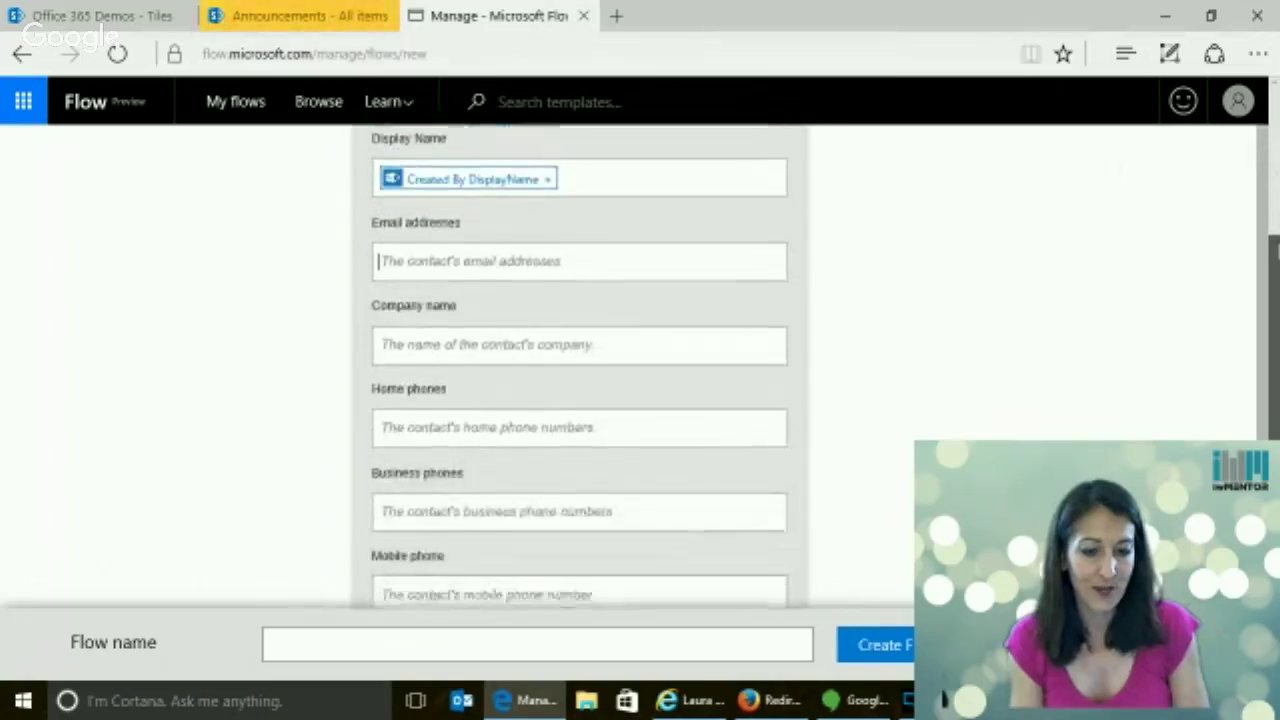
Fill the contact's Company name with the Created By Department token
click(441, 304)
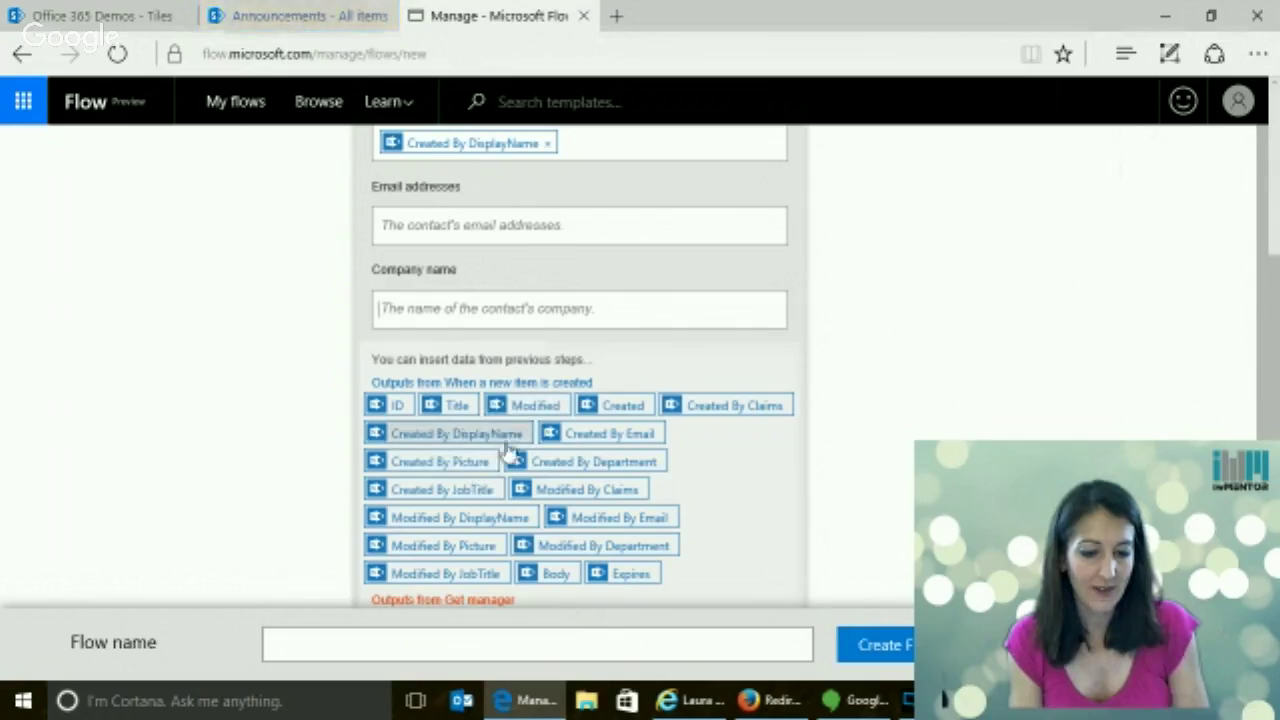
click(634, 459)
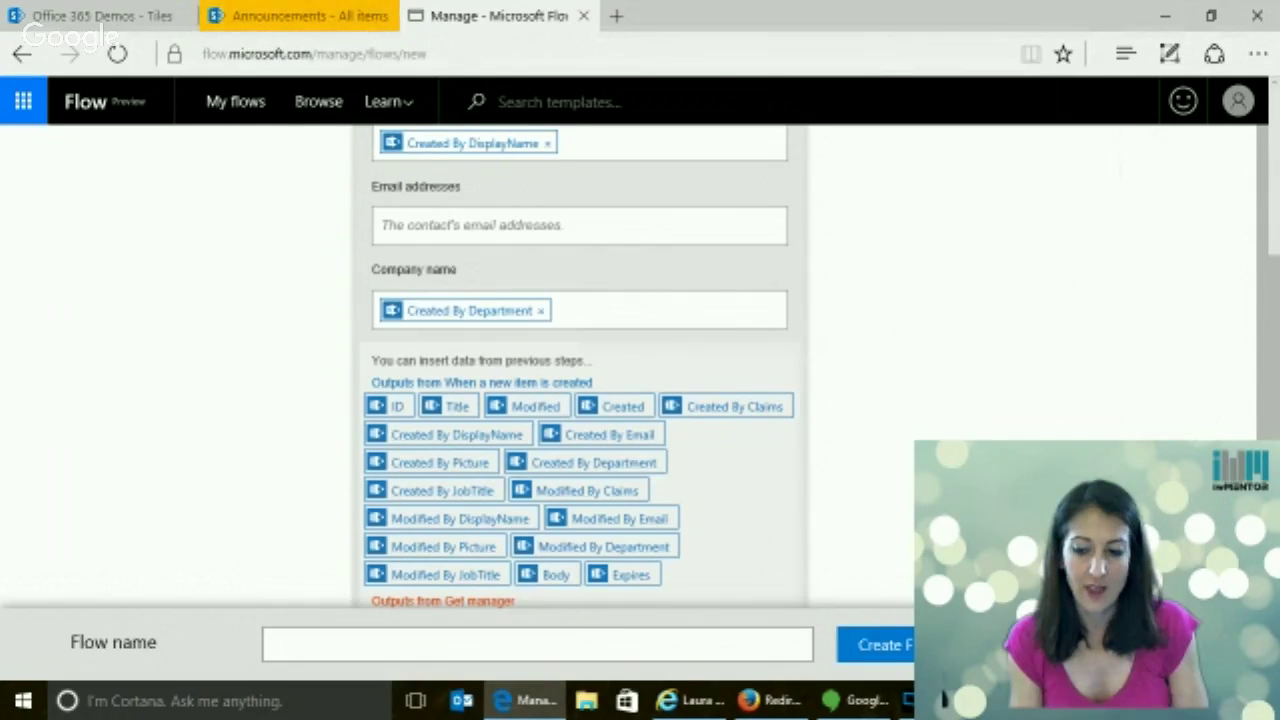
scroll(580, 365, down, 4)
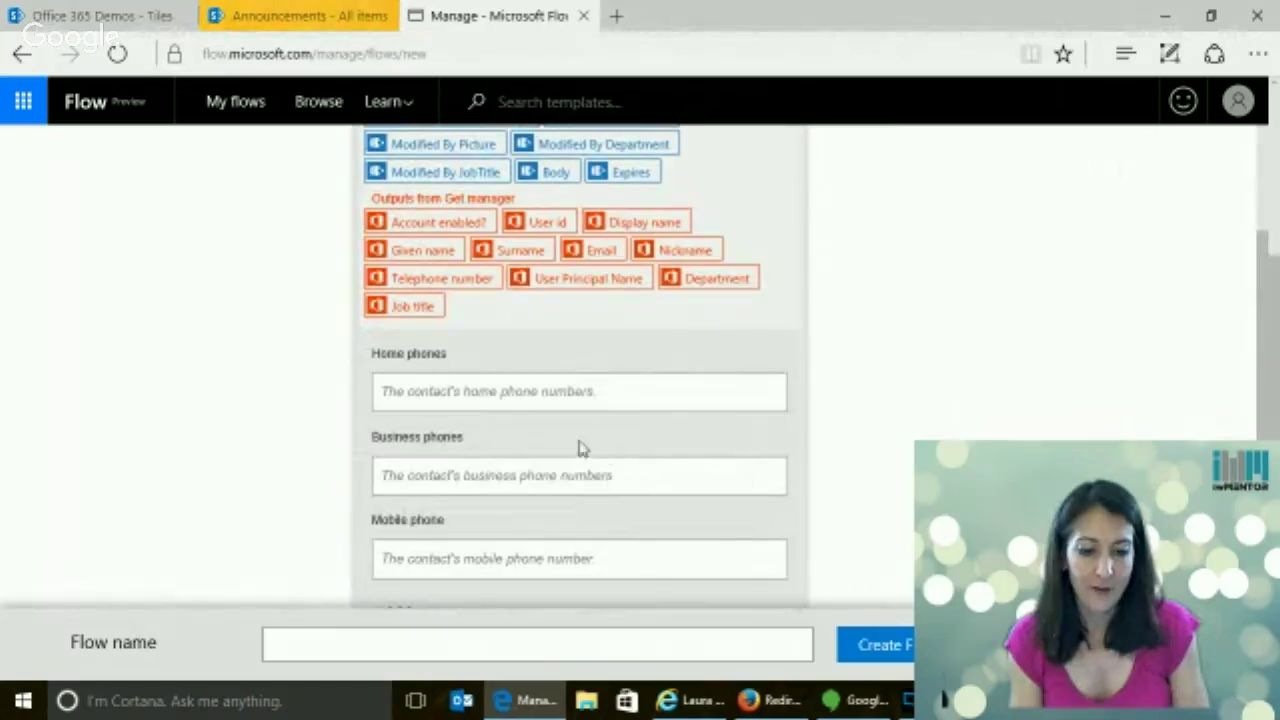
scroll(640, 400, down, 2)
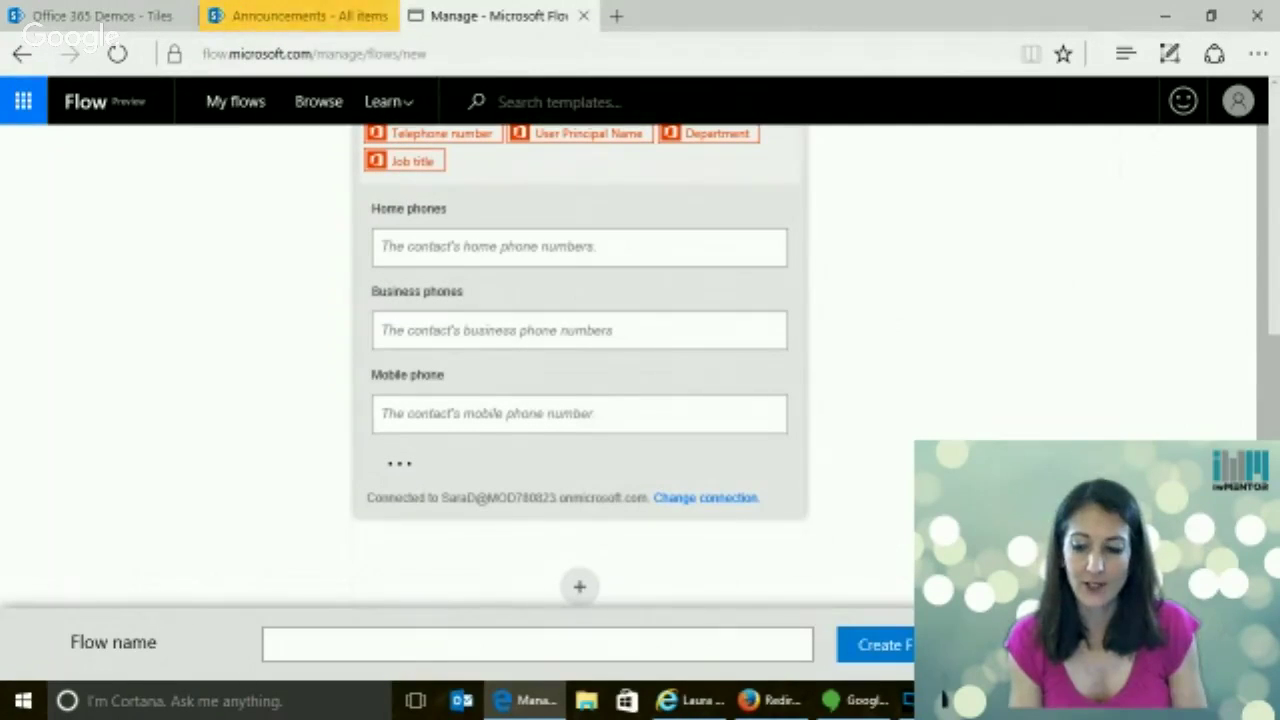
click(586, 590)
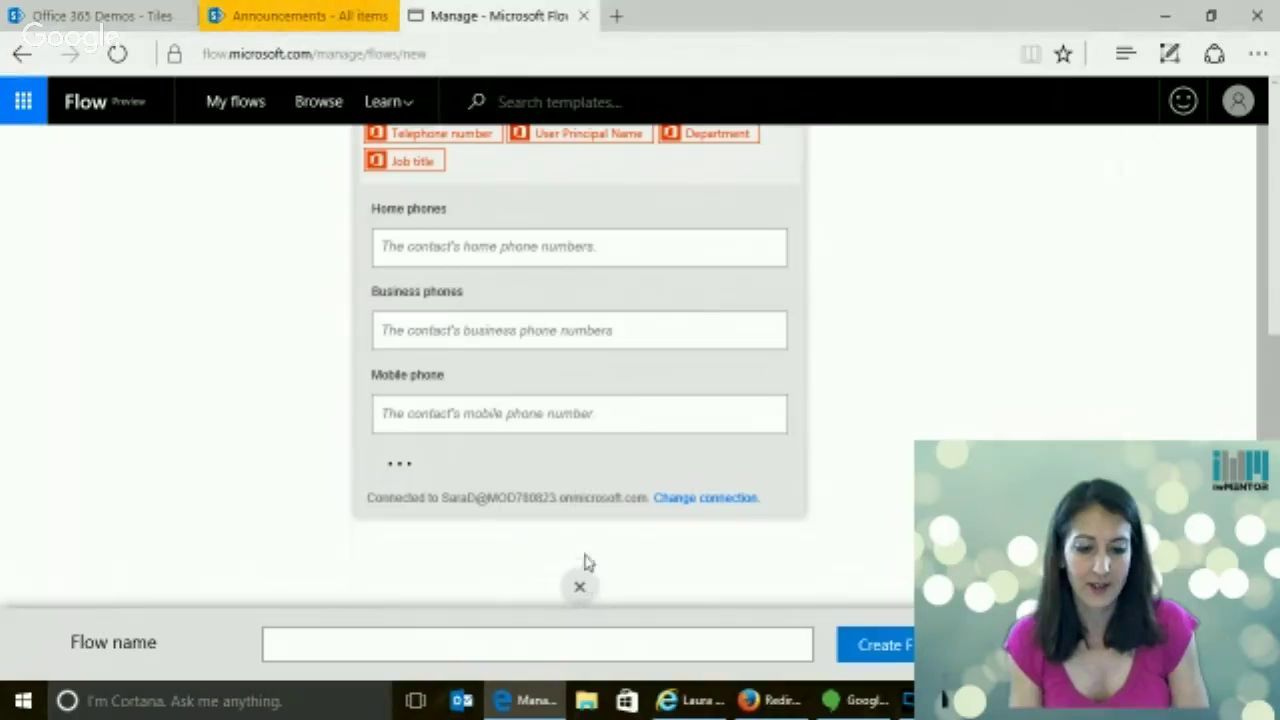
scroll(580, 360, down, 1)
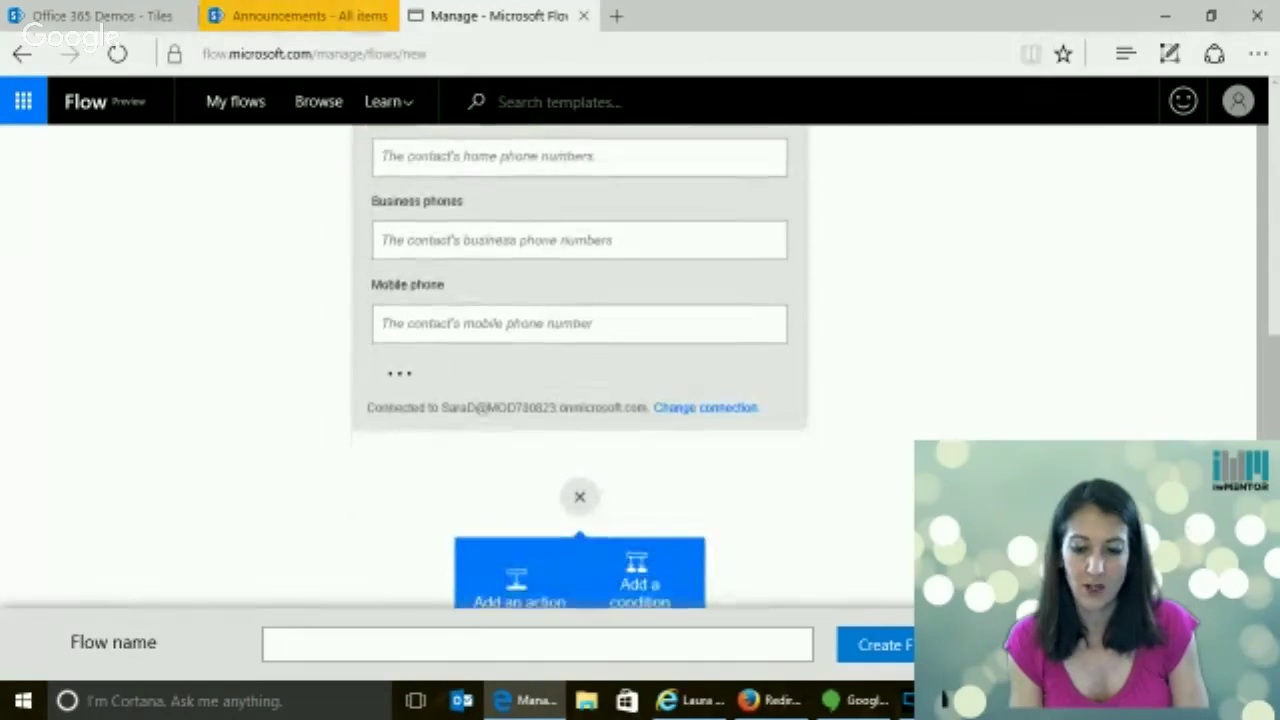
Search 'office 365' and add the Outlook Send approval email action after Create contact
click(527, 568)
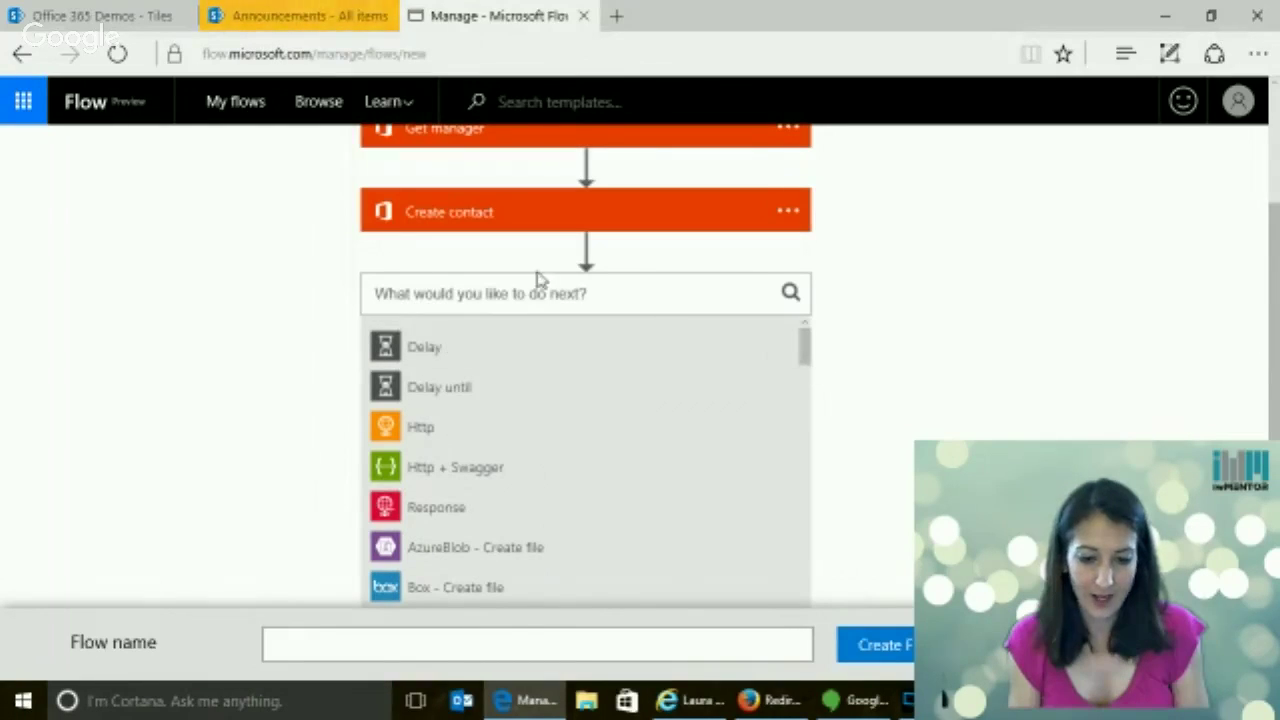
text(d)
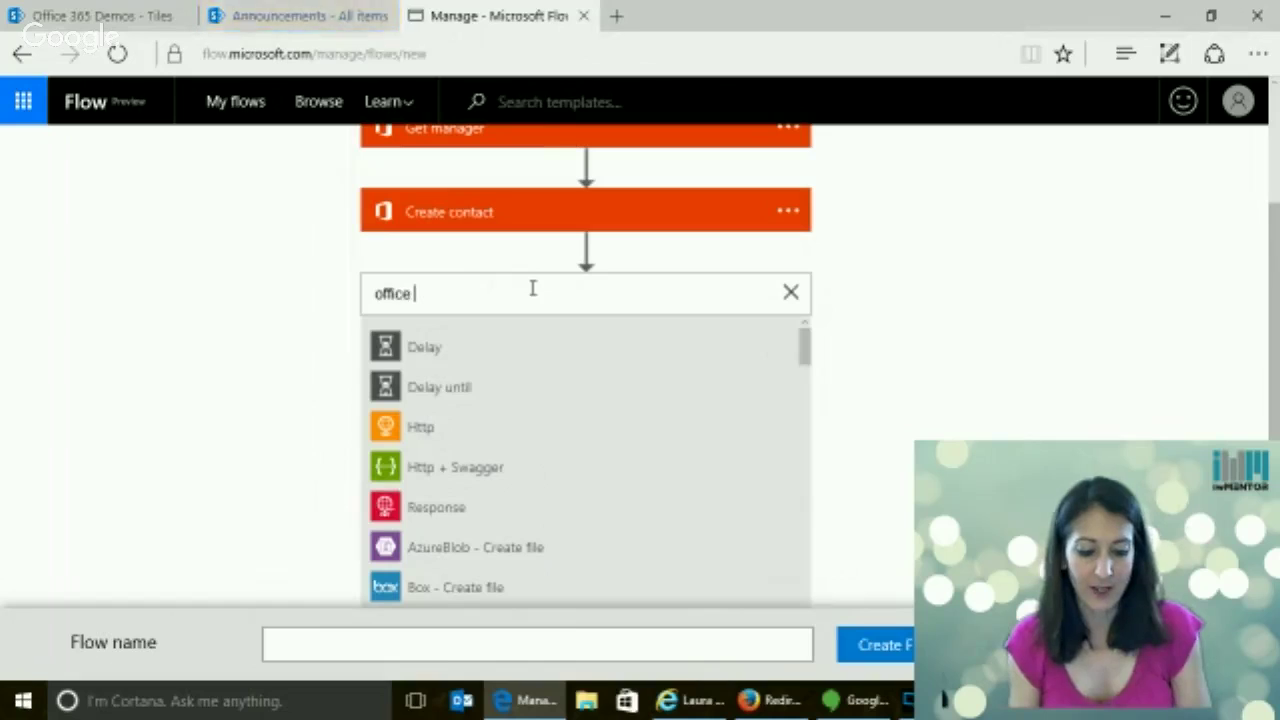
text(ffice 365)
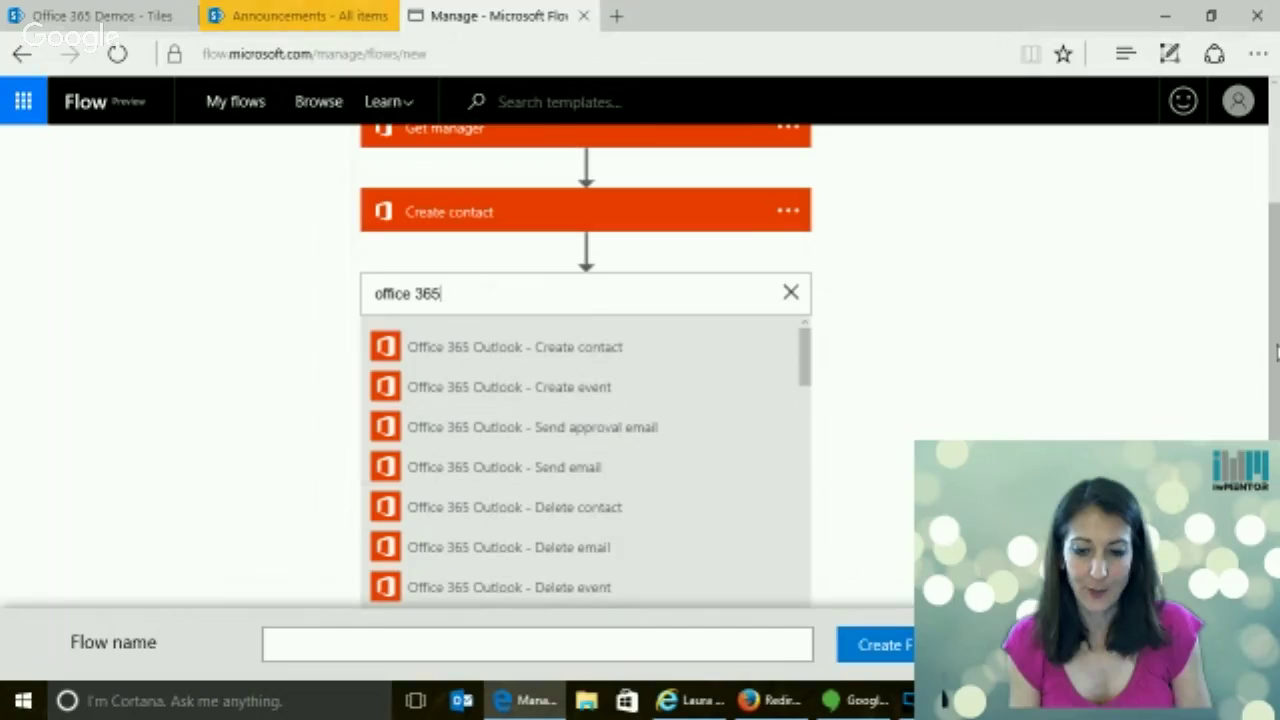
mouse_move(1275, 350)
mouse_down()
mouse_move(1275, 245)
mouse_move(1277, 346)
mouse_up()
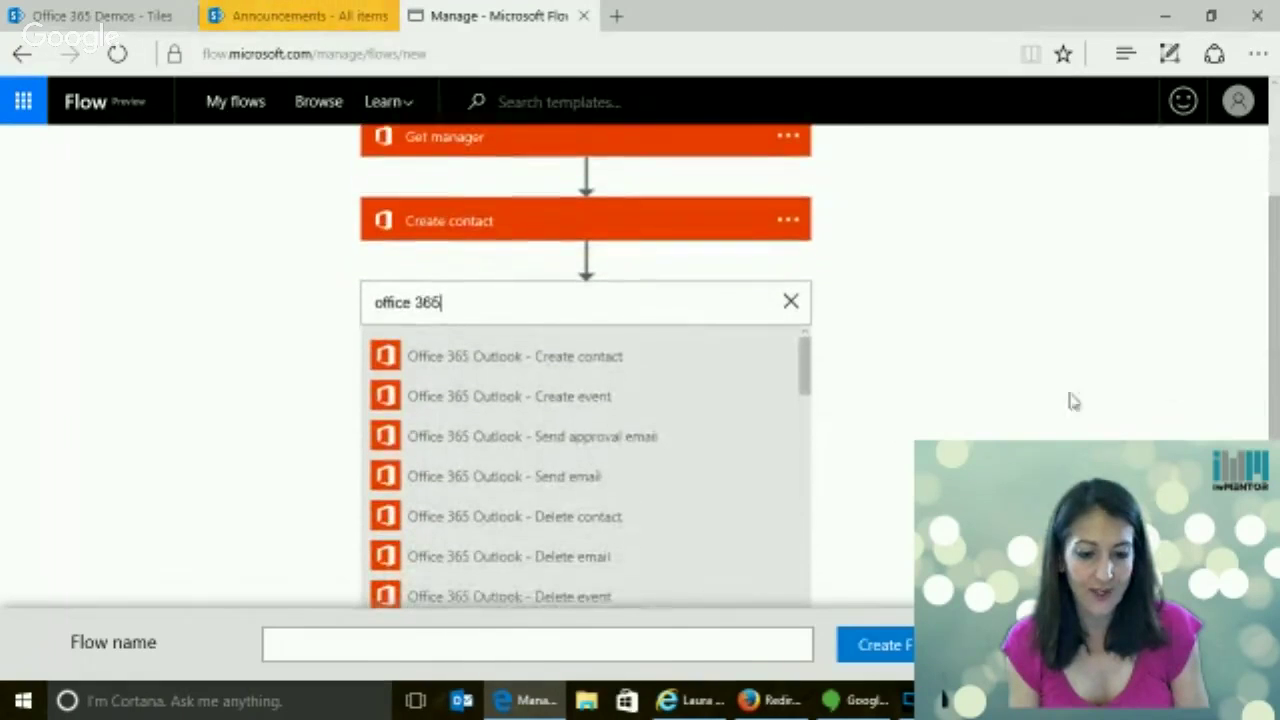
click(612, 447)
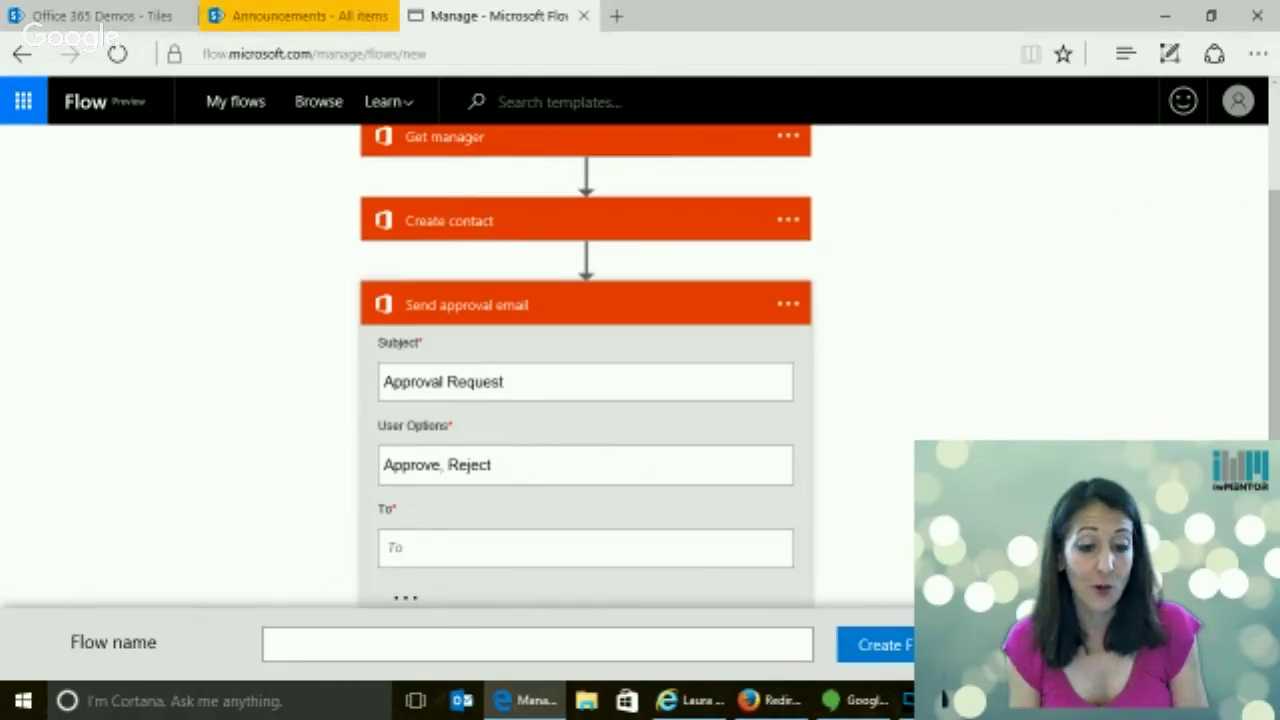
click(687, 472)
scroll(1277, 411, down, 2)
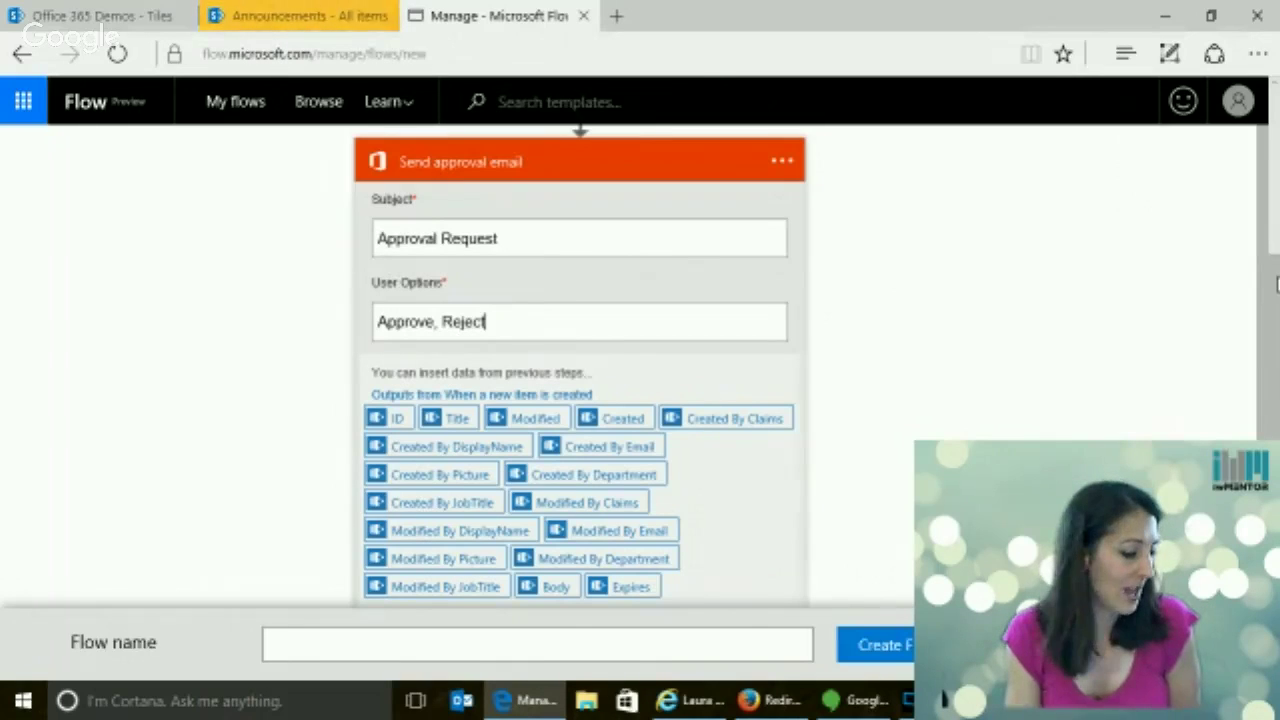
scroll(580, 400, down, 2)
scroll(580, 400, up, 5)
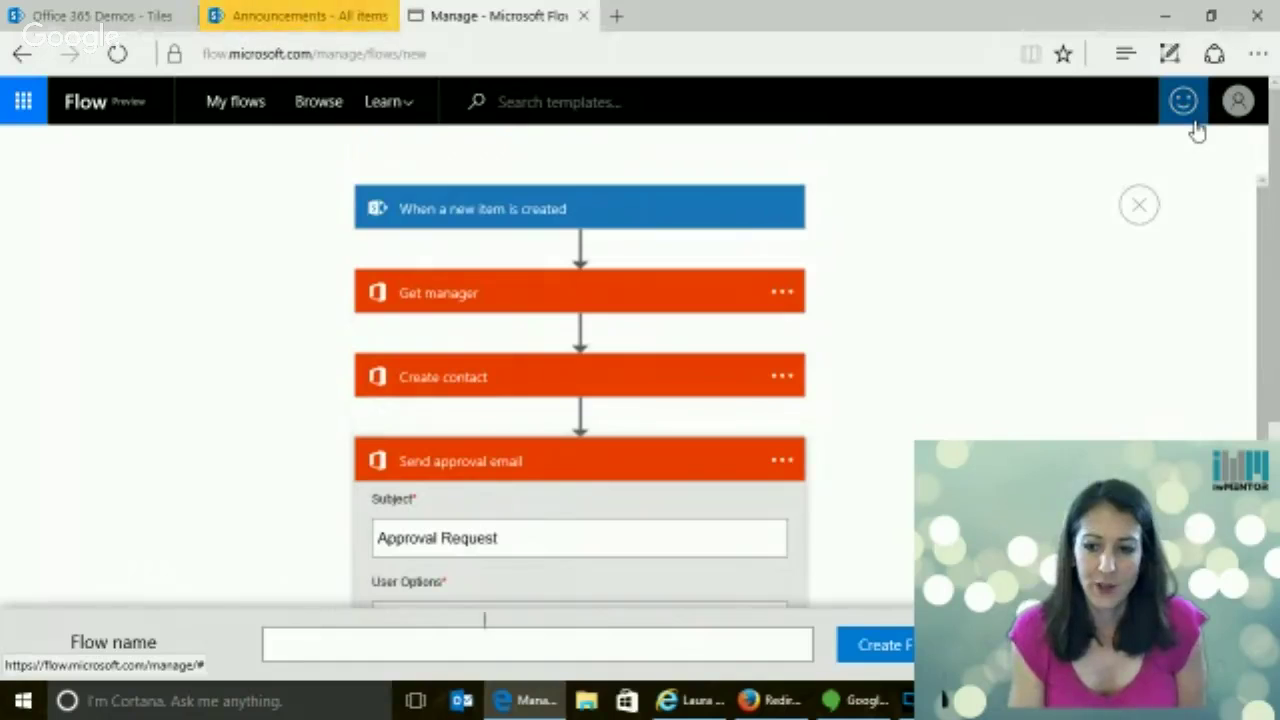
scroll(1276, 140, down, 3)
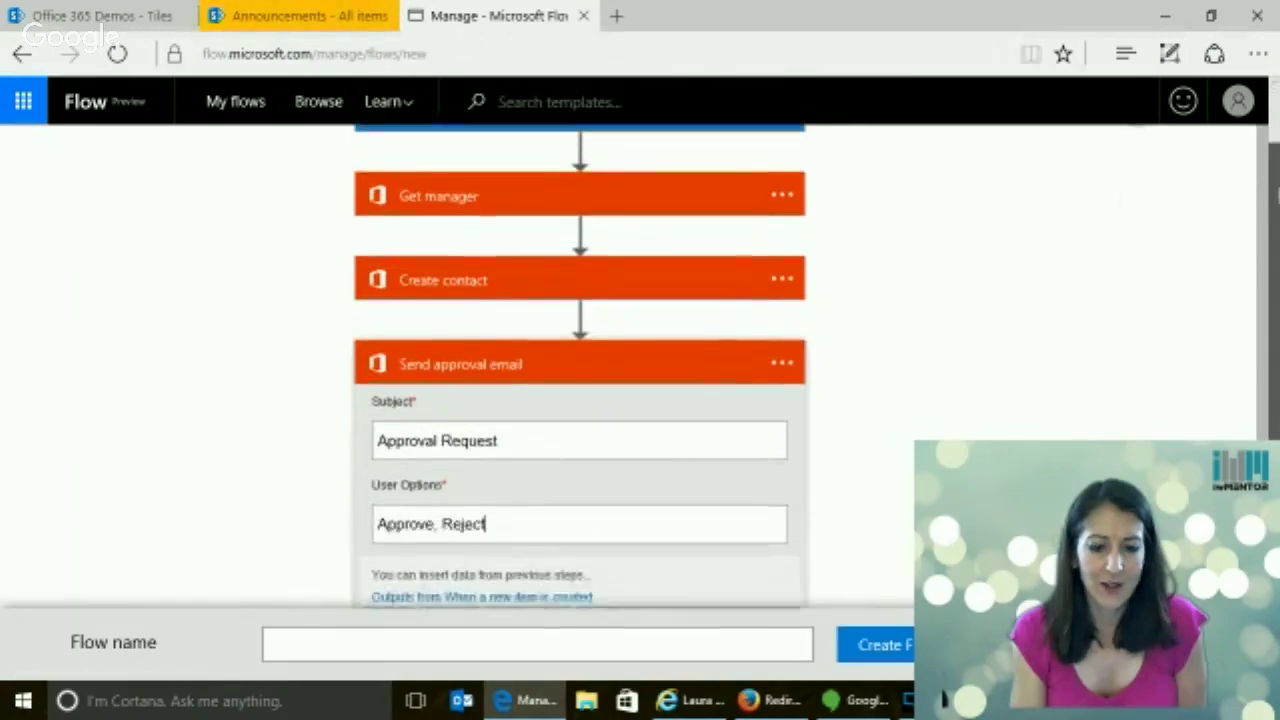
scroll(580, 400, down, 2)
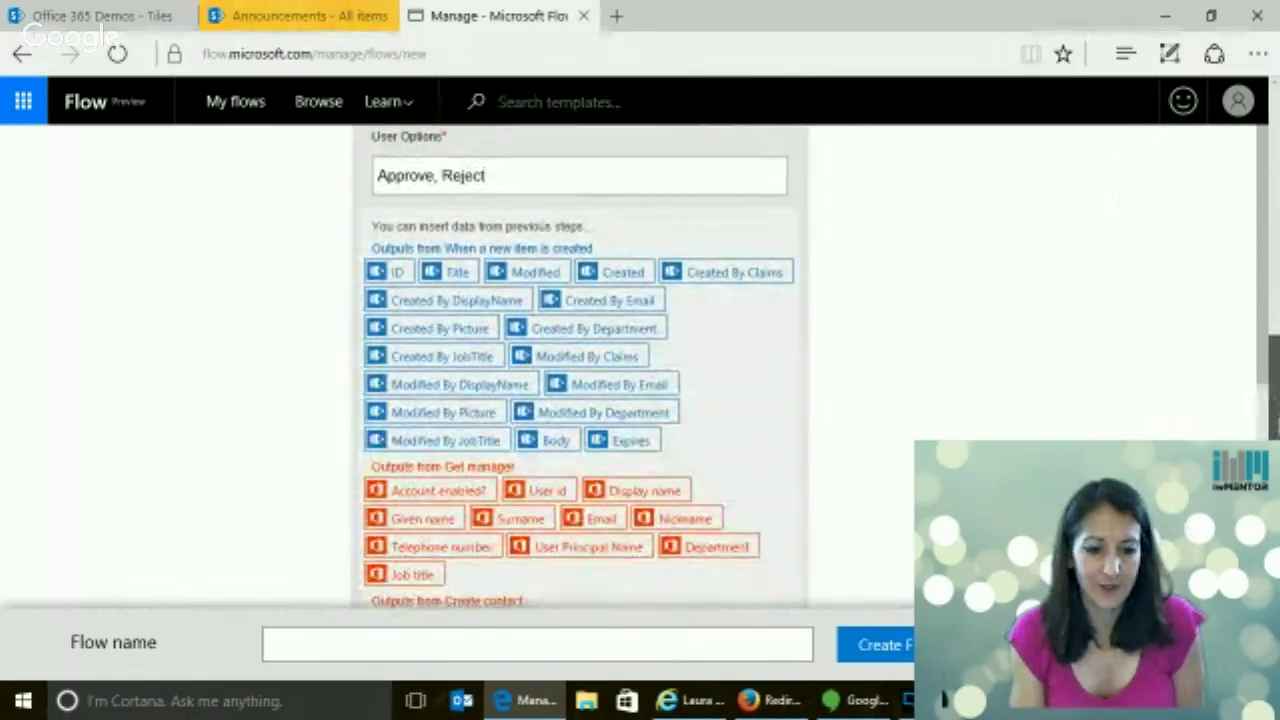
scroll(580, 400, up, 1)
scroll(509, 209, up, 1)
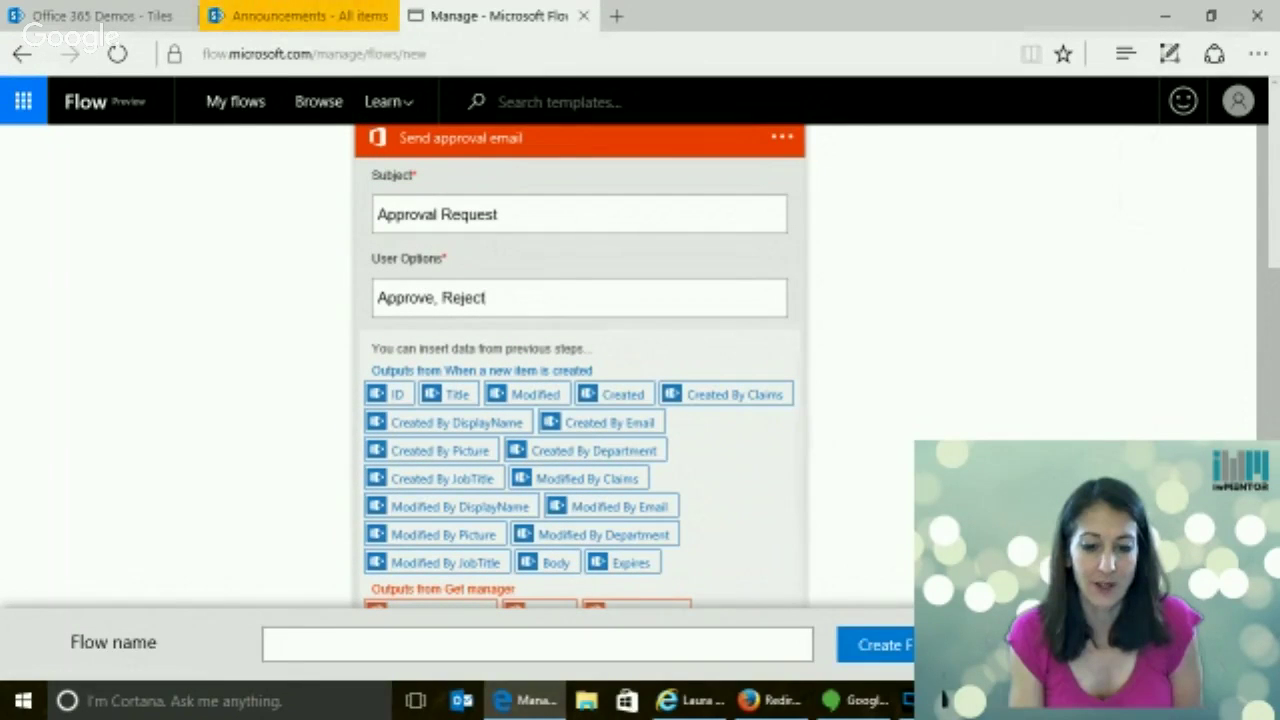
scroll(577, 338, down, 1)
scroll(577, 338, up, 1)
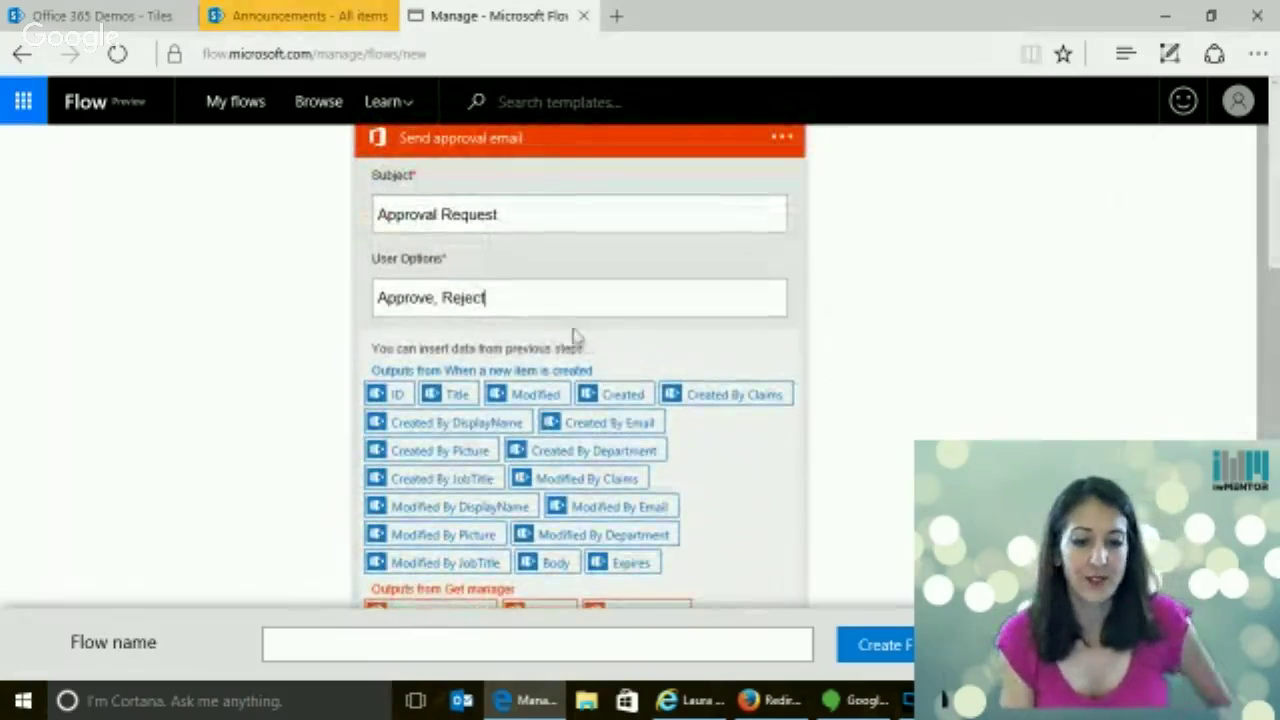
Extend the subject to 'Approval Request of new announcement:' followed by the Title token
click(523, 208)
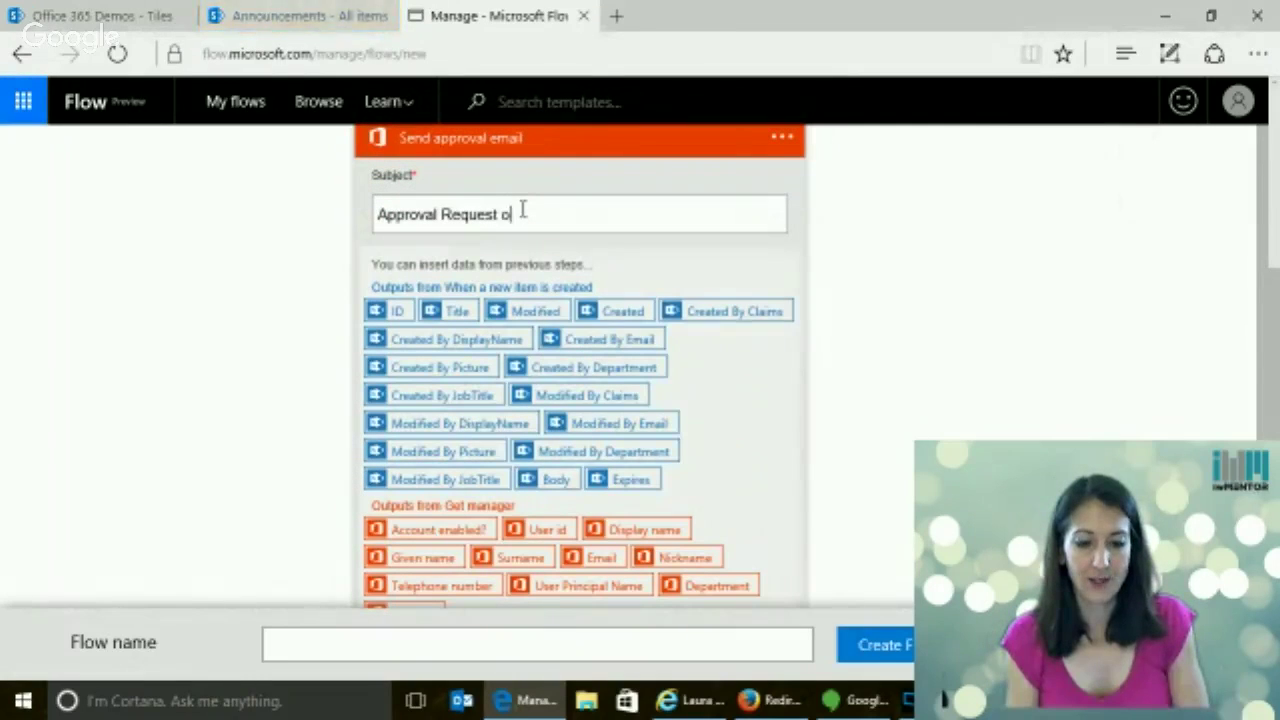
text(of new )
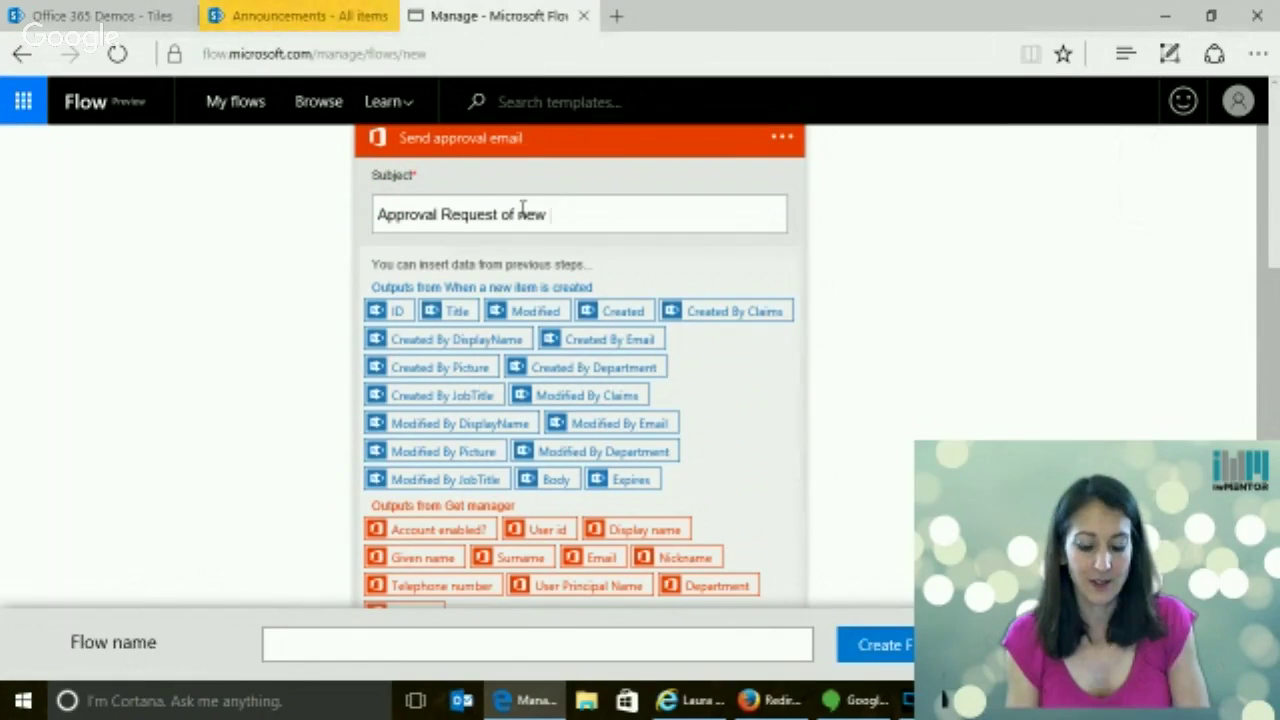
text(announcement)
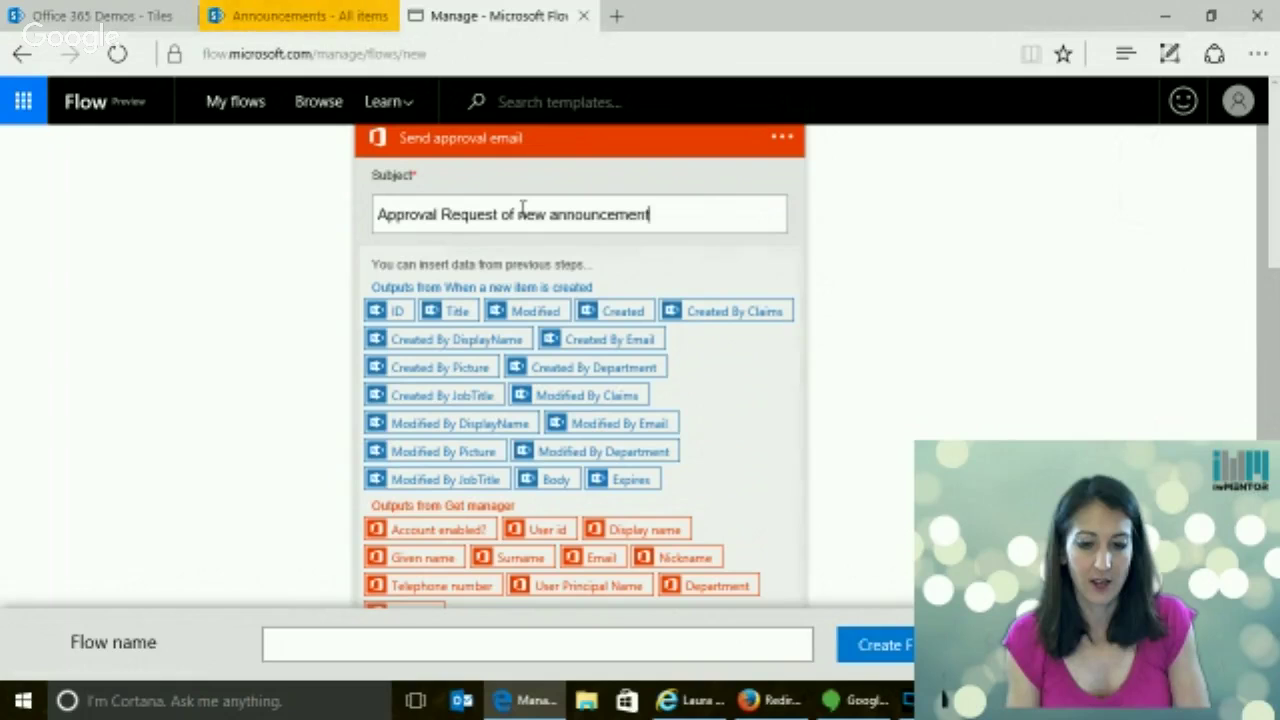
text(:)
click(457, 312)
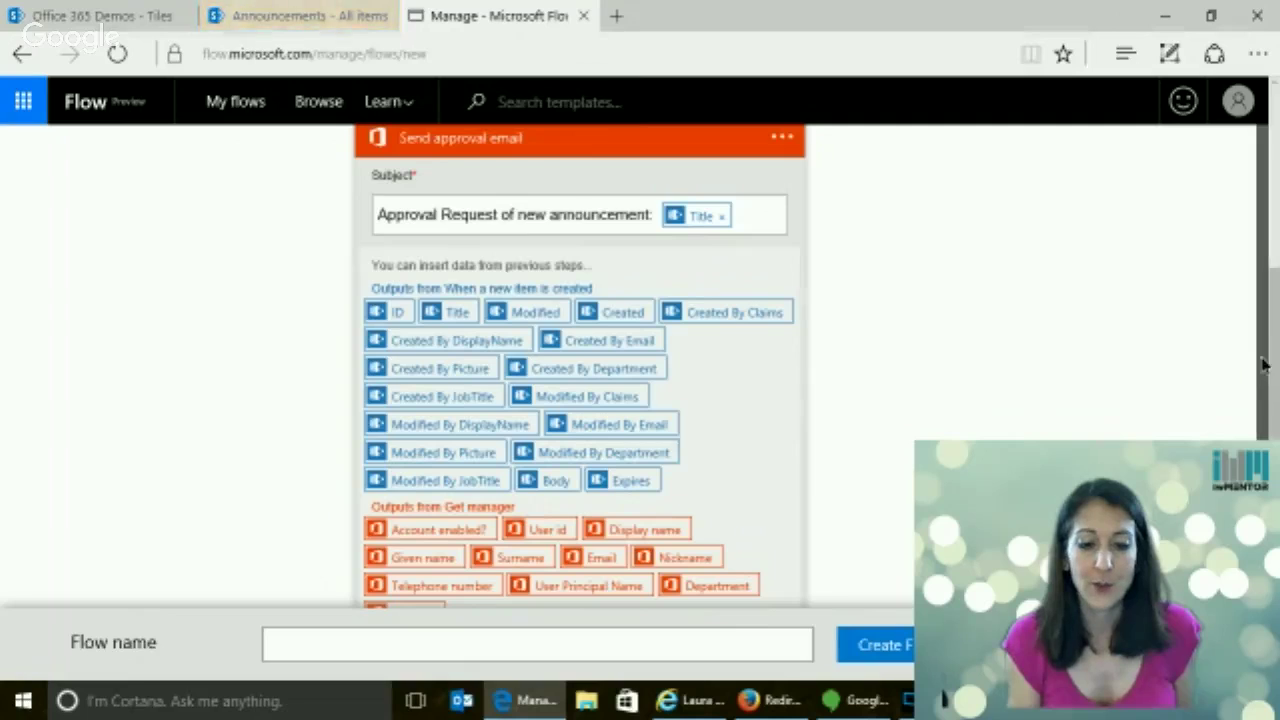
Fill the approval email's To field with the manager's Email output
scroll(1263, 366, down, 5)
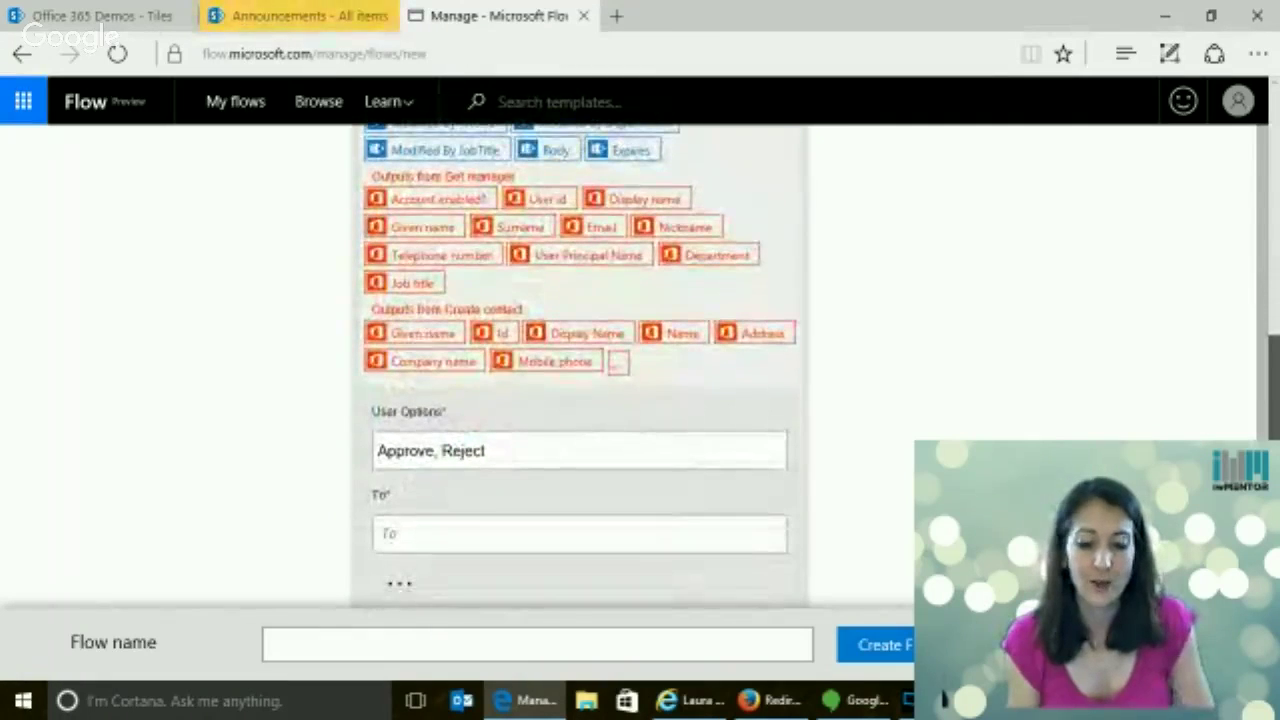
click(531, 533)
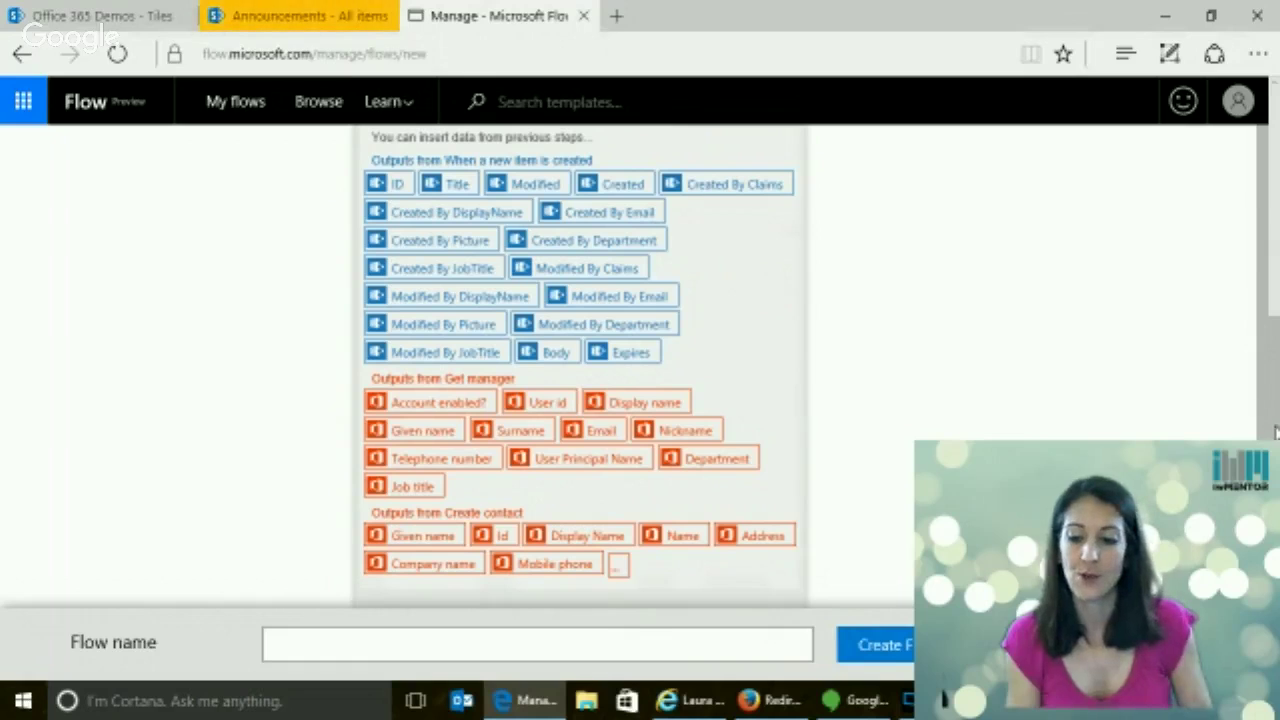
scroll(1262, 432, down, 3)
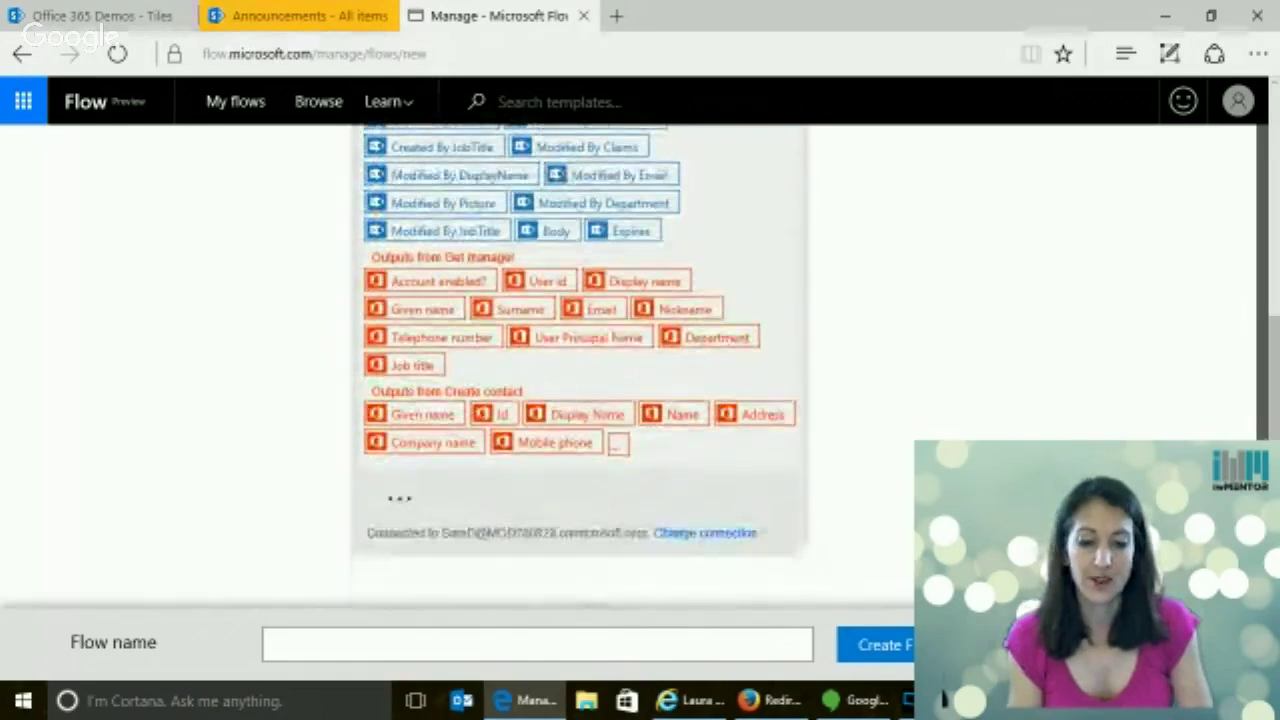
scroll(1262, 432, up, 5)
scroll(1262, 432, down, 4)
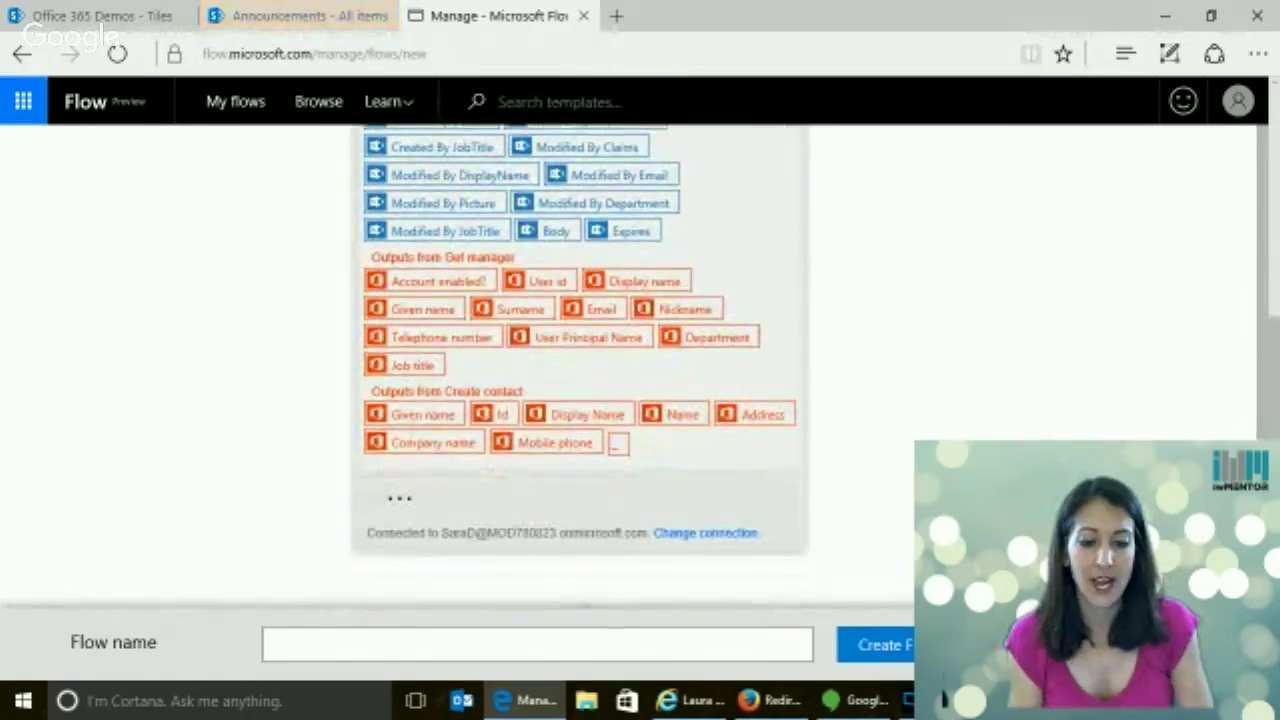
Write the email body as 'announcement:' with the Title token, then 'body:' with the Body token
click(402, 501)
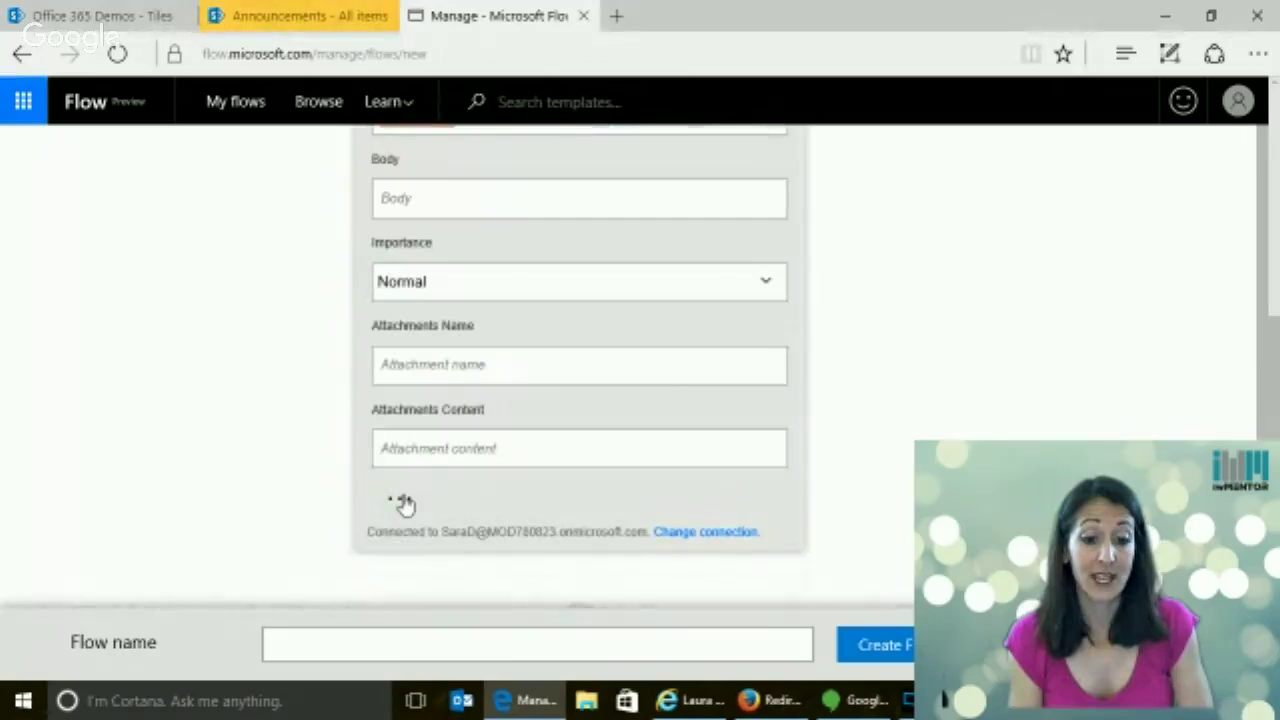
scroll(1273, 364, up, 2)
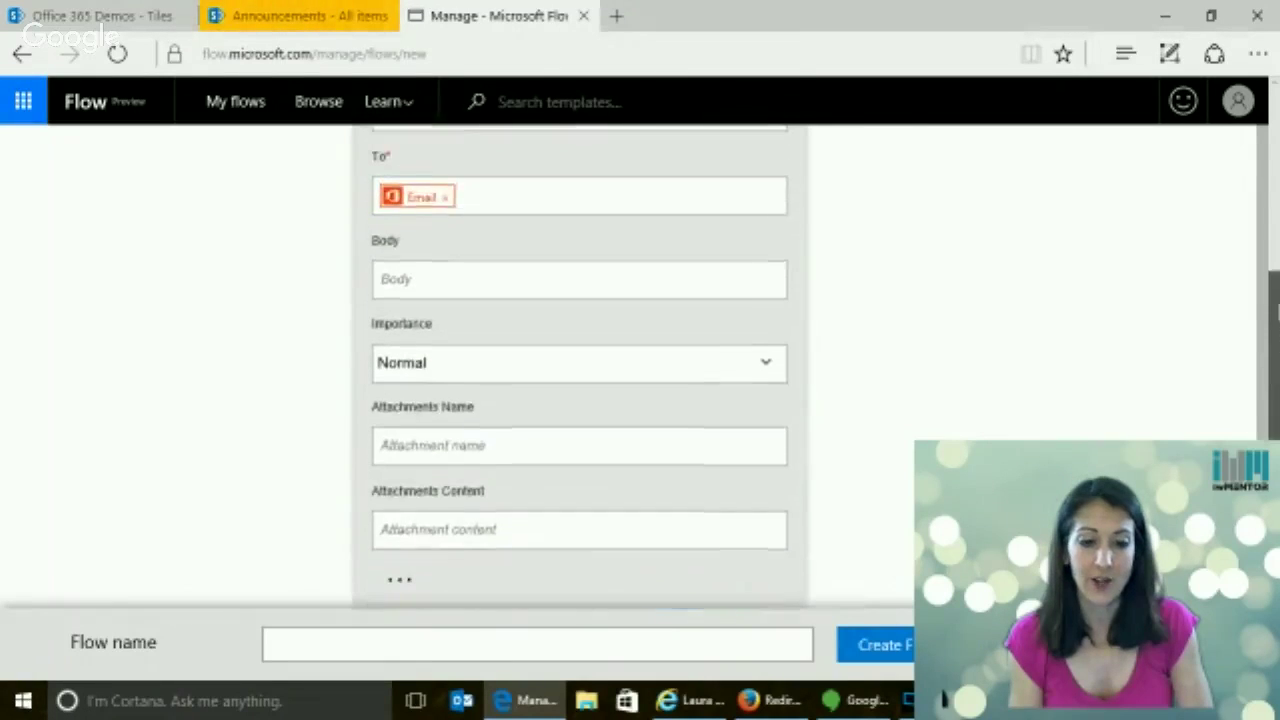
scroll(578, 318, up, 1)
click(490, 316)
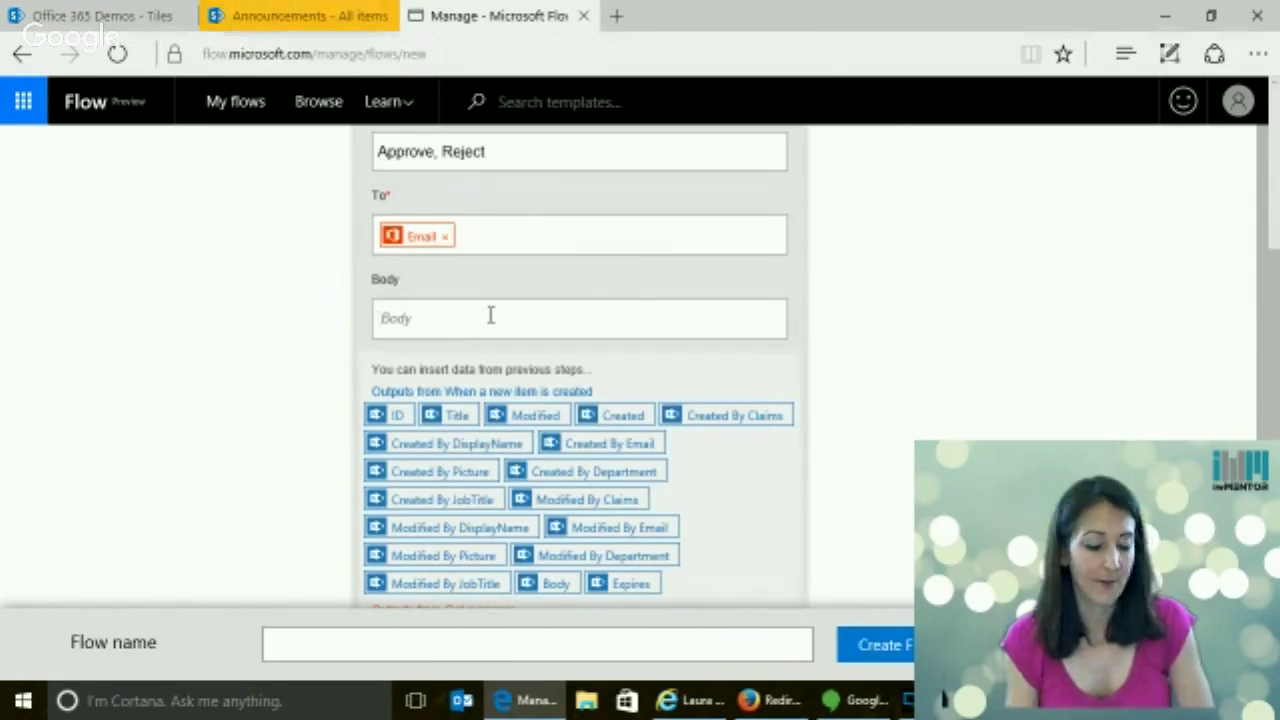
text(announc)
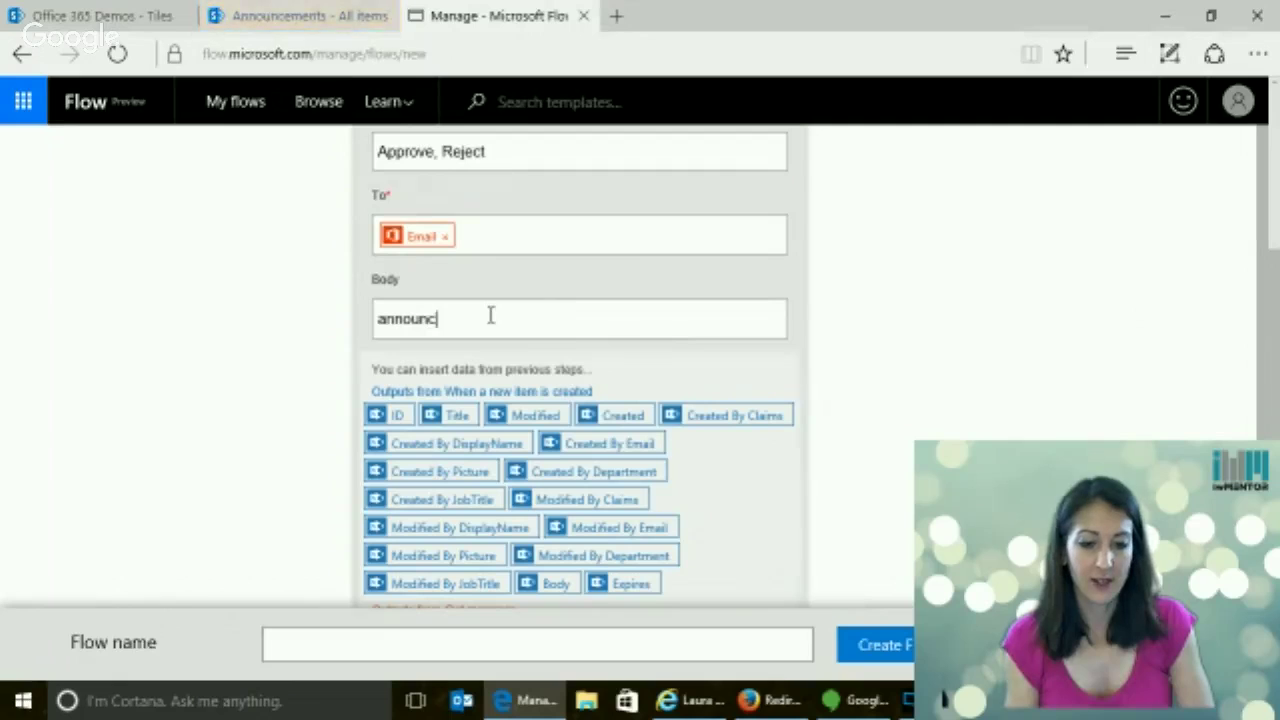
text(ement:)
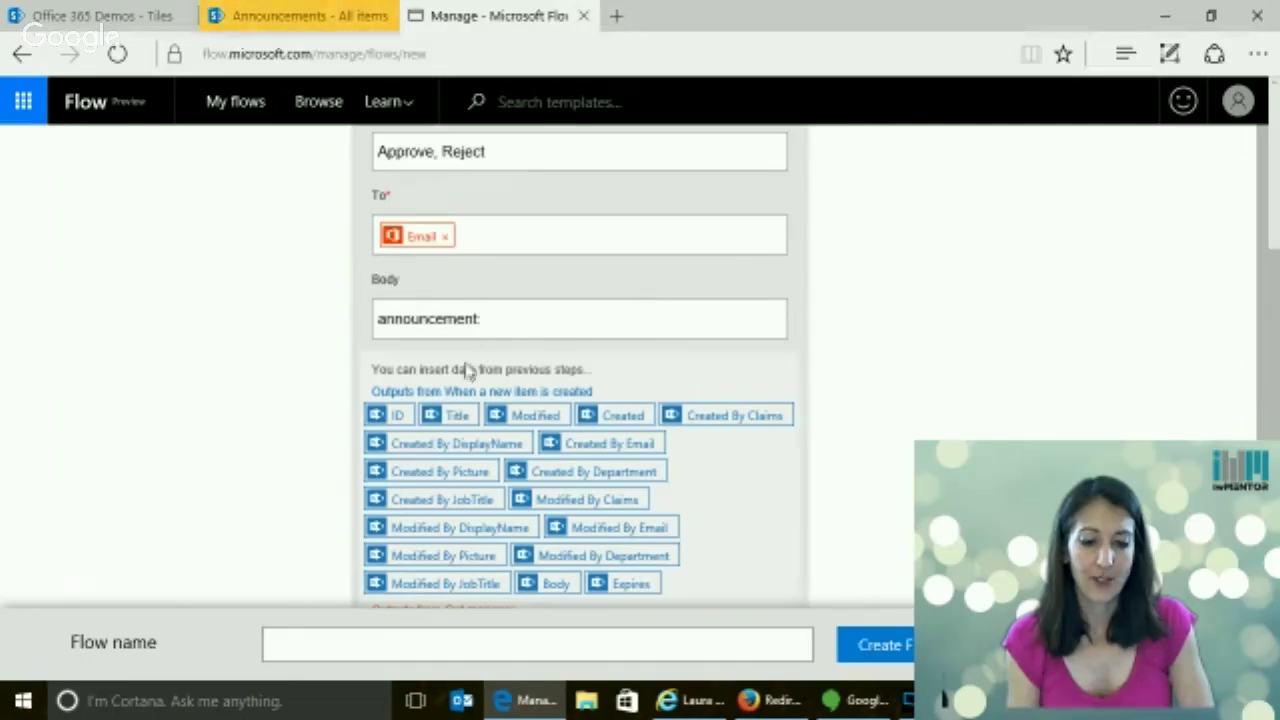
click(449, 415)
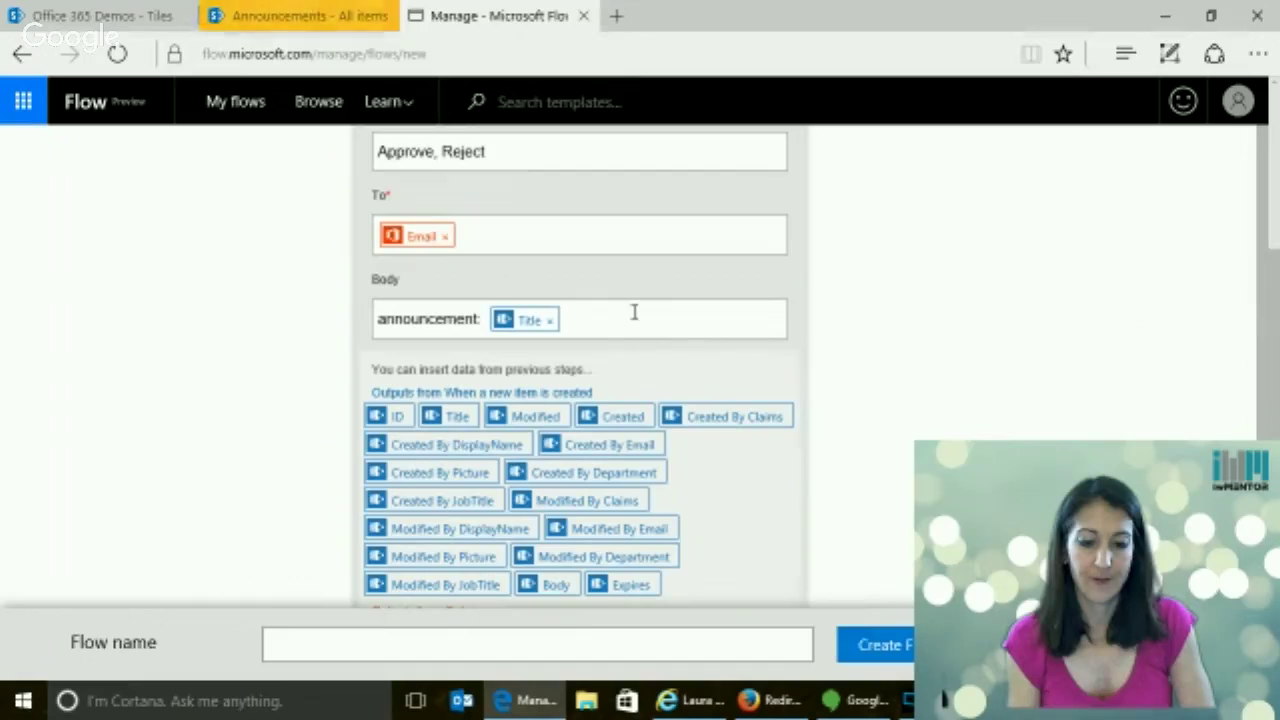
key(Return)
text(body:)
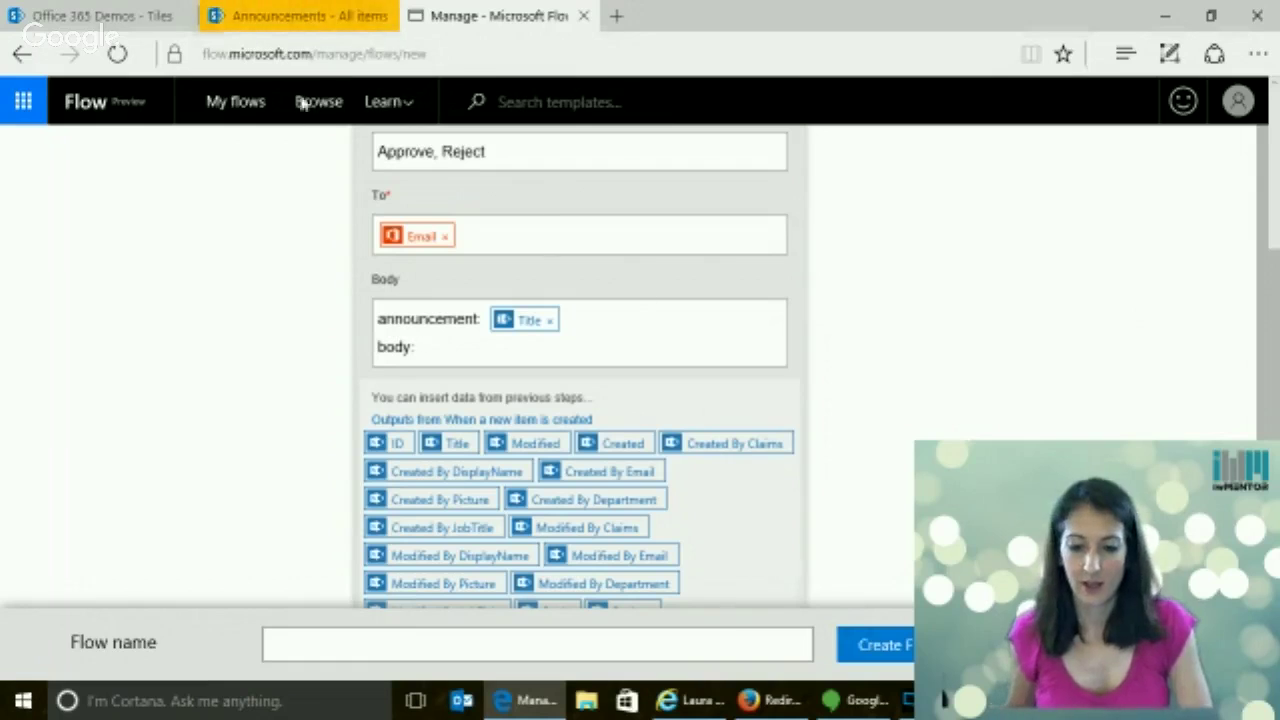
scroll(1215, 310, down, 3)
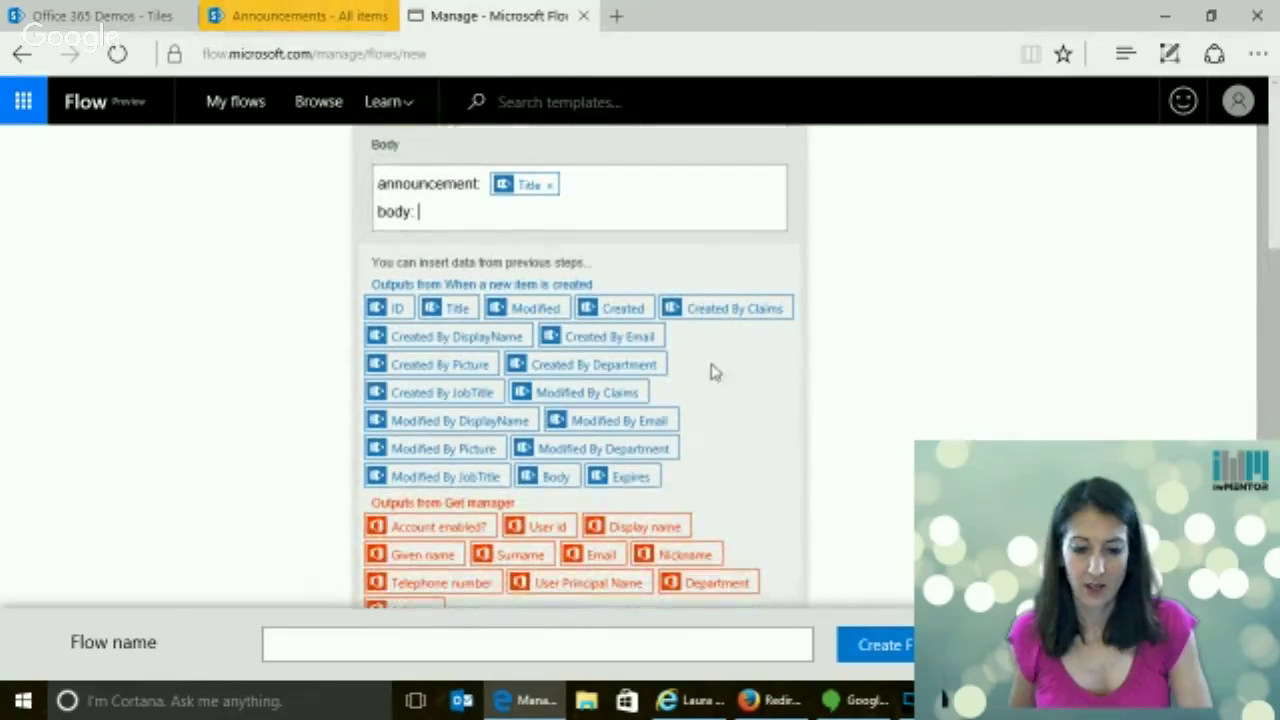
click(552, 478)
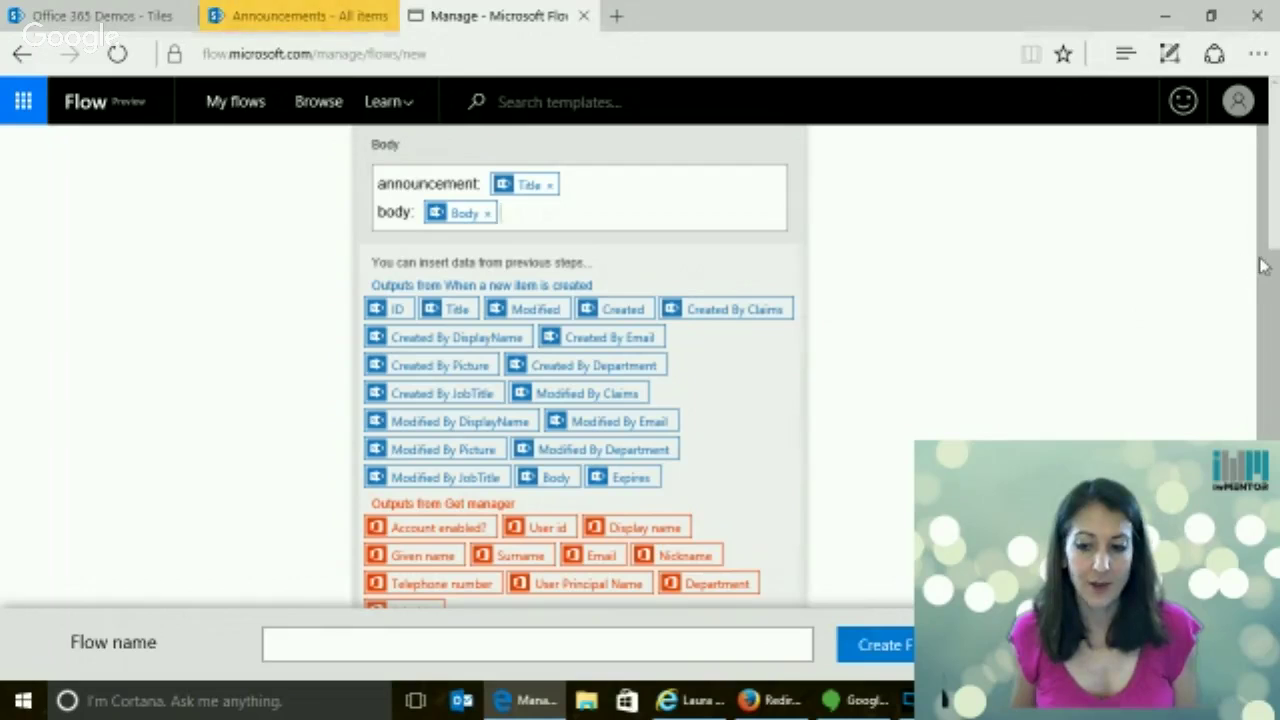
scroll(1262, 265, down, 5)
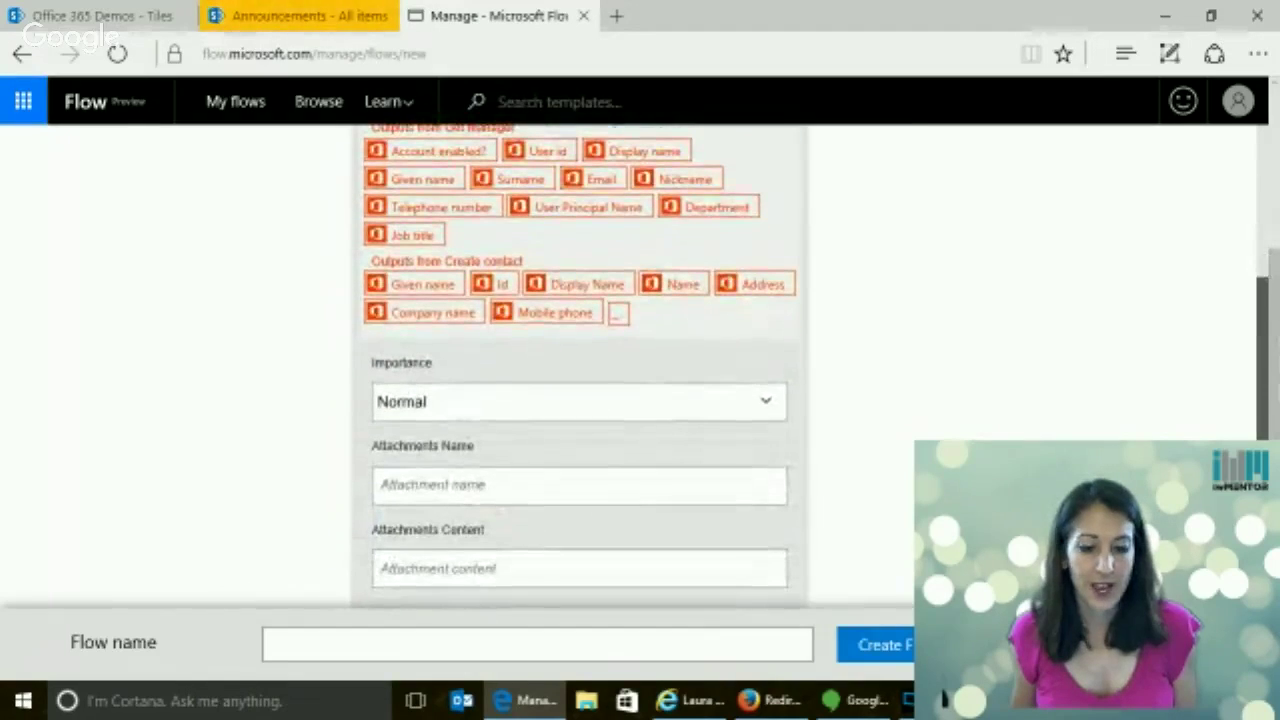
Set the approval email's Importance to High
click(765, 402)
click(424, 514)
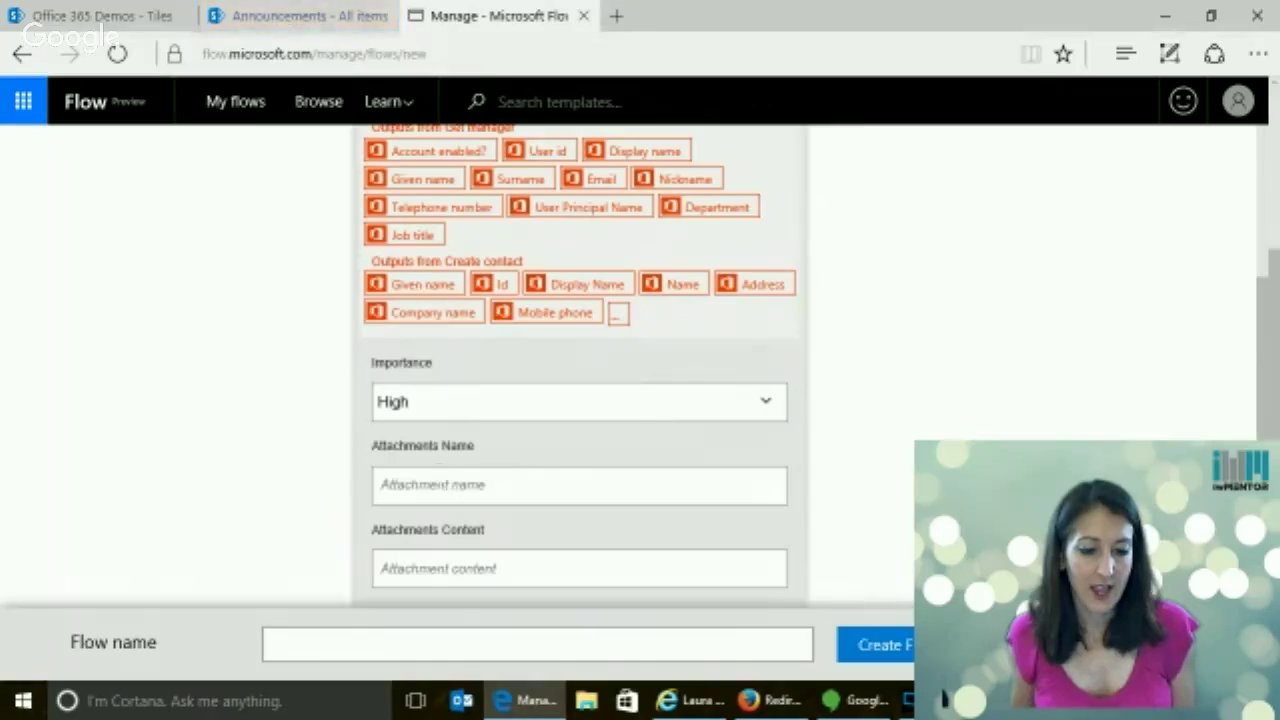
scroll(548, 487, up, 3)
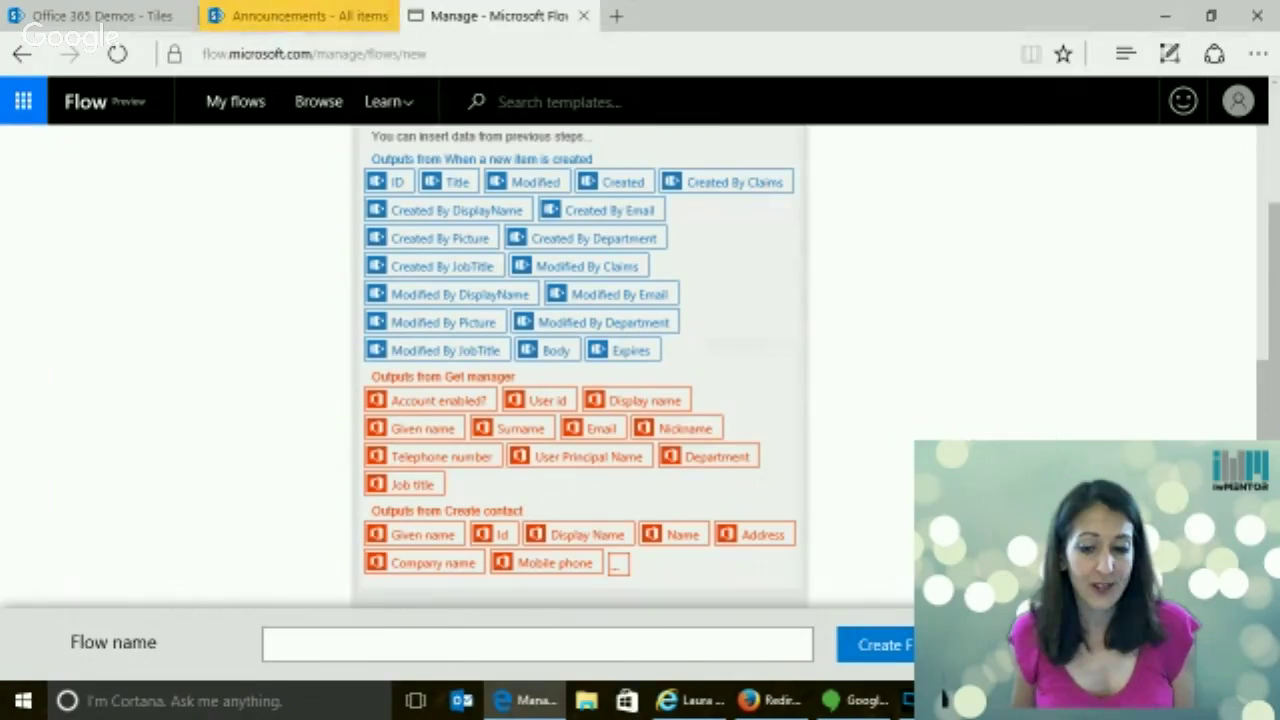
scroll(580, 400, down, 2)
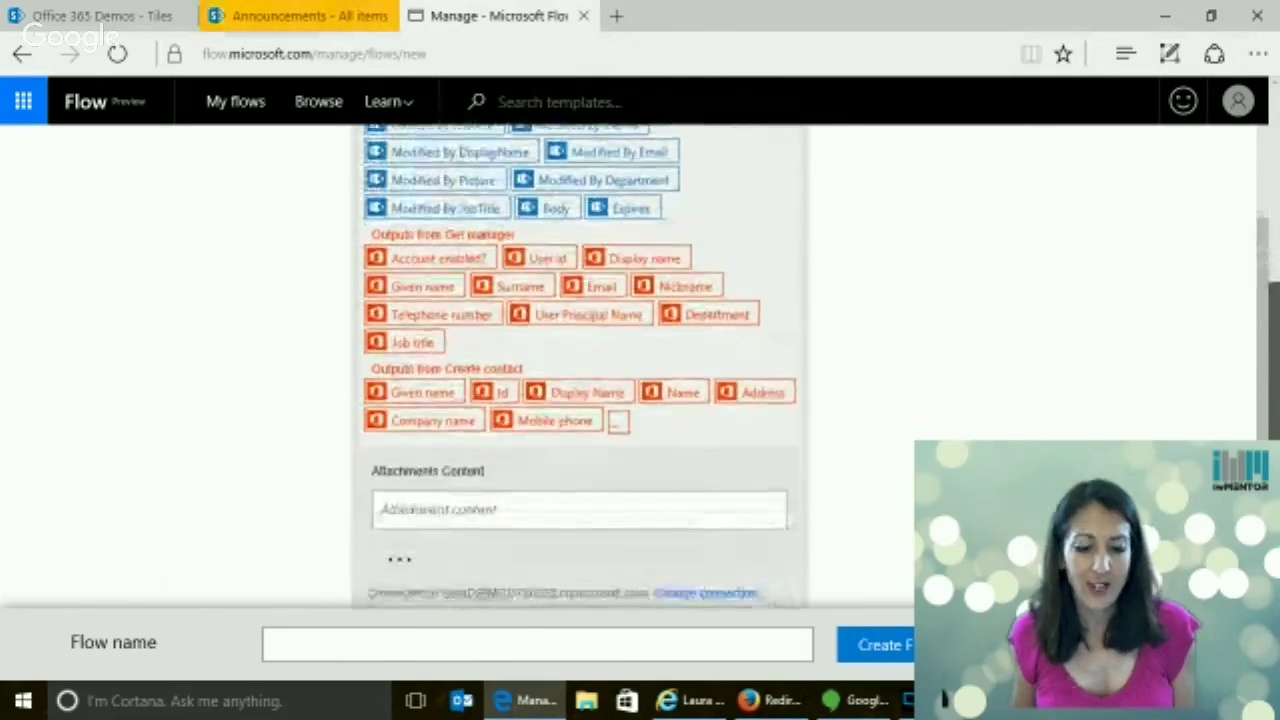
scroll(1277, 358, up, 4)
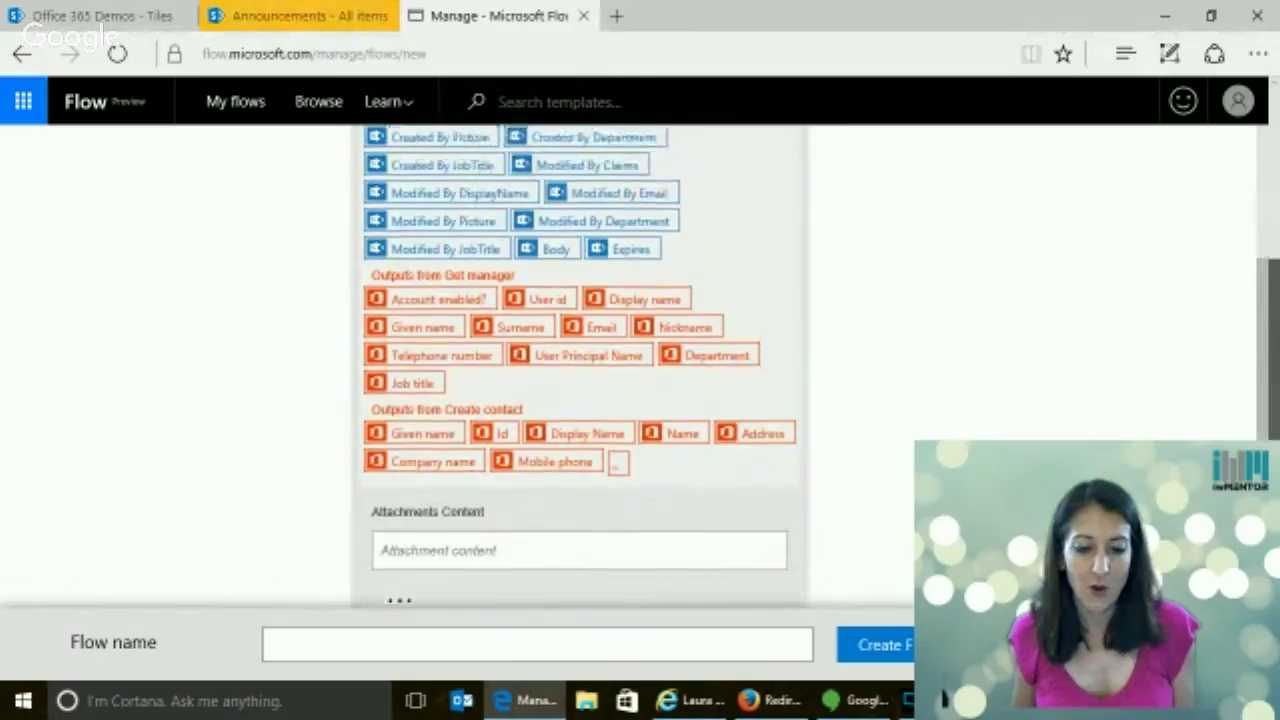
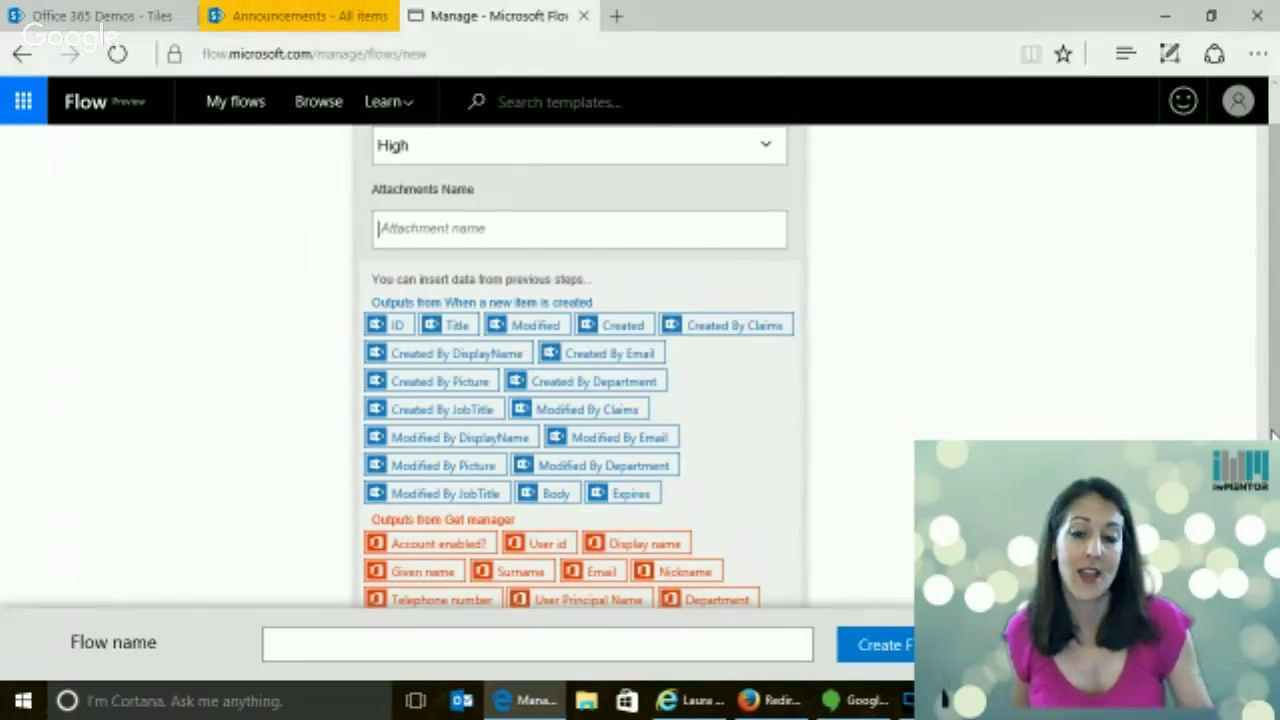
Recheck the Send approval email fields, then collapse the card so all four steps show
drag(1273, 434, 1273, 634)
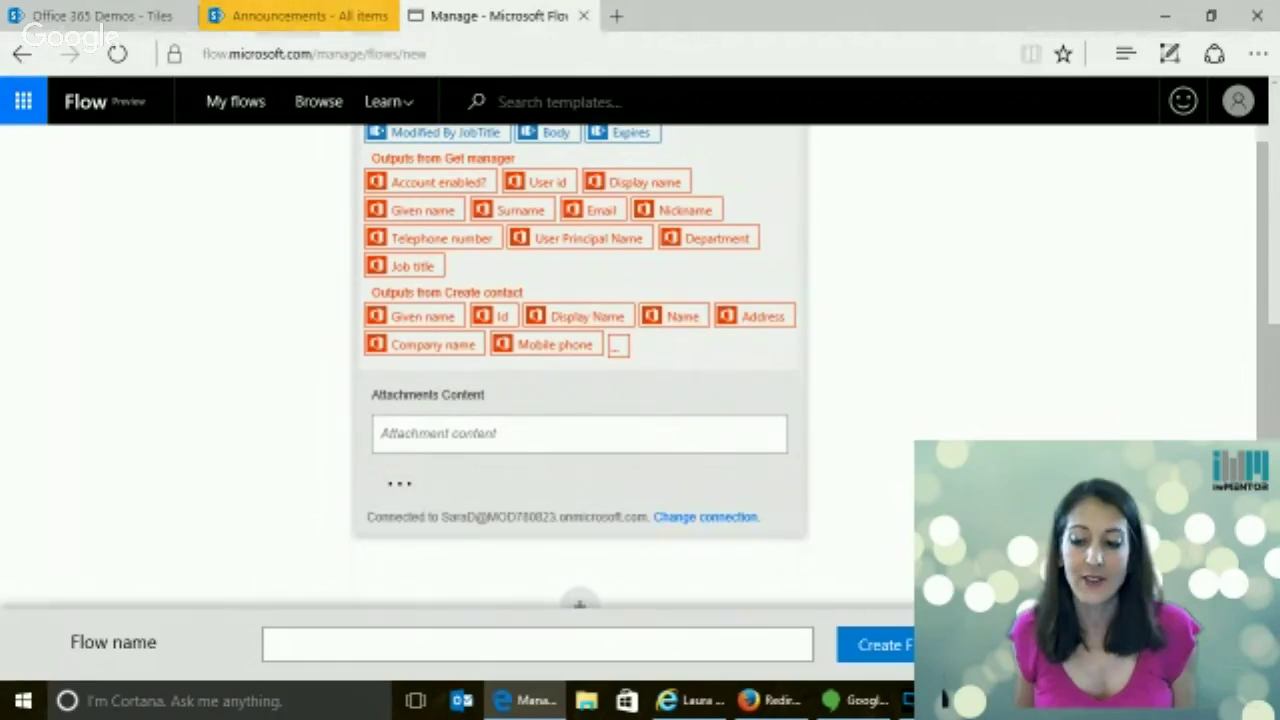
scroll(1248, 250, up, 5)
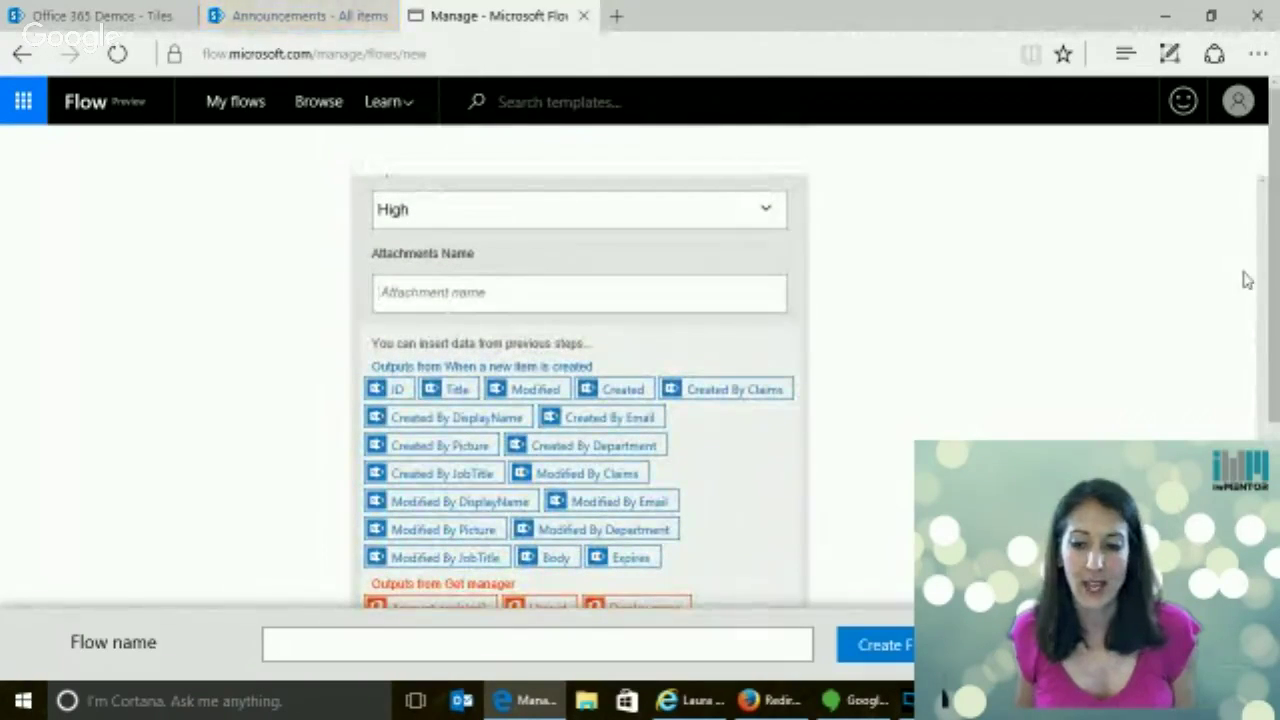
scroll(1258, 285, down, 1)
scroll(1229, 277, up, 5)
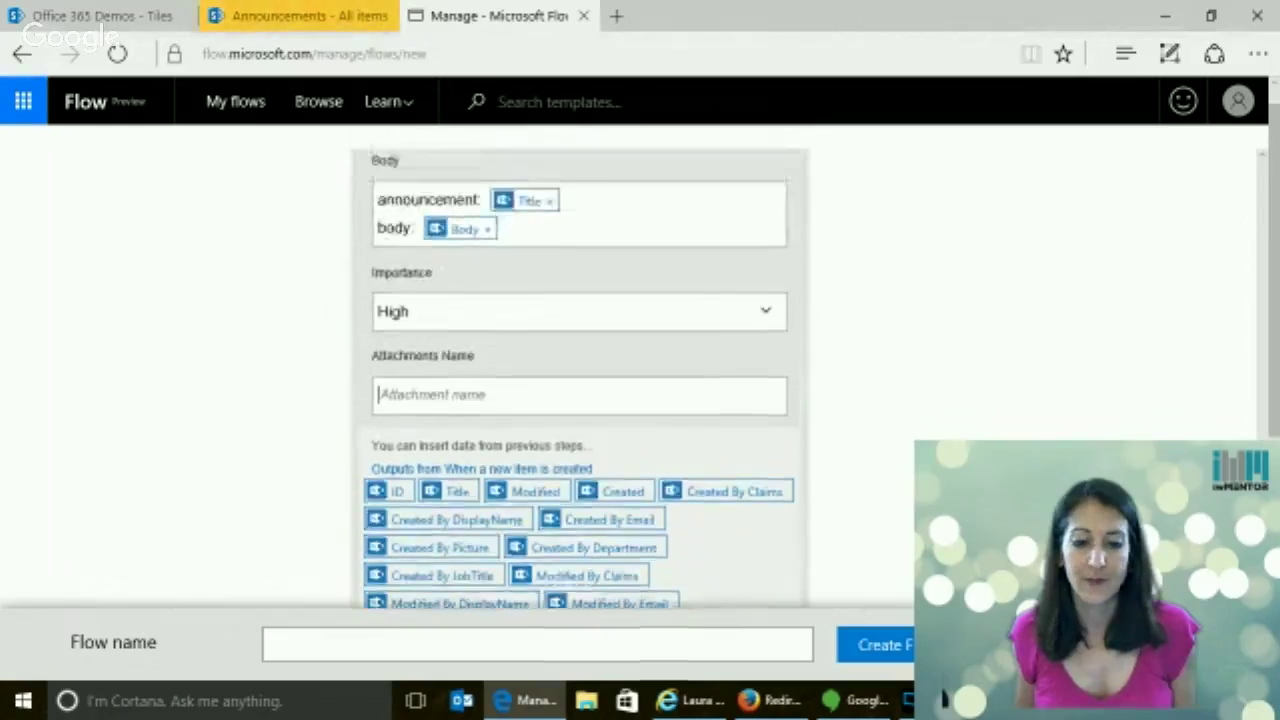
click(666, 294)
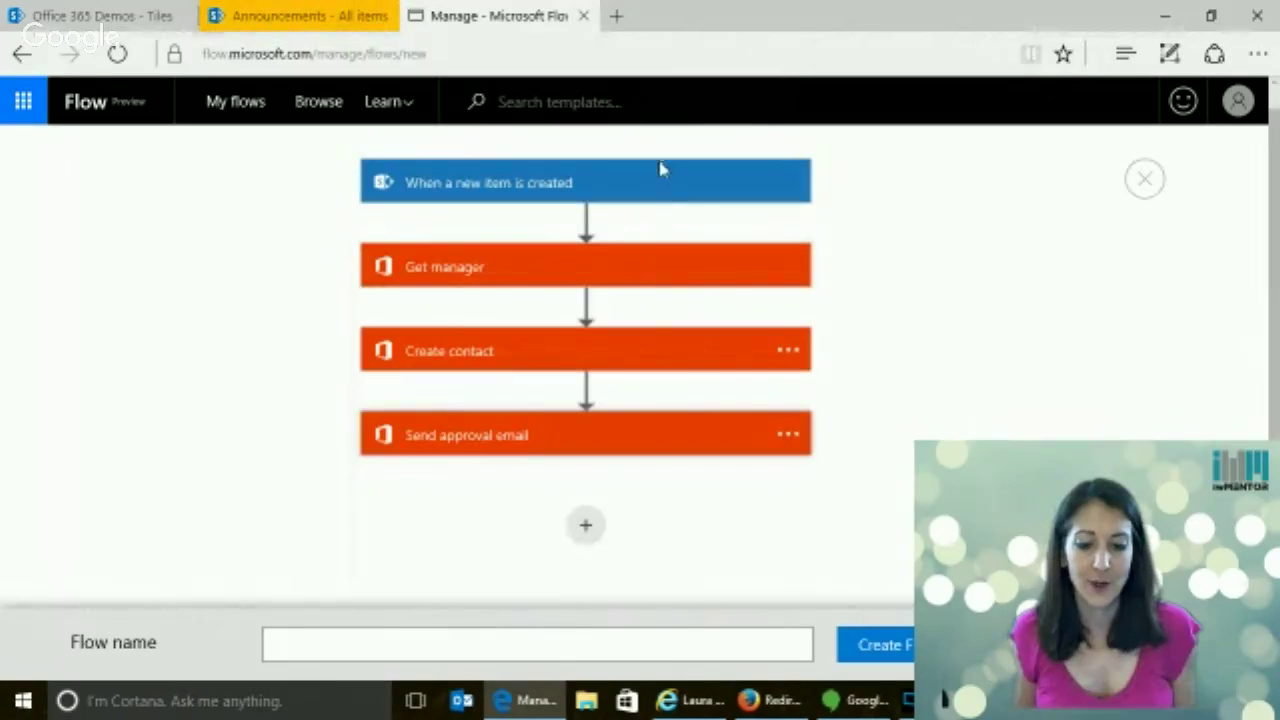
click(578, 440)
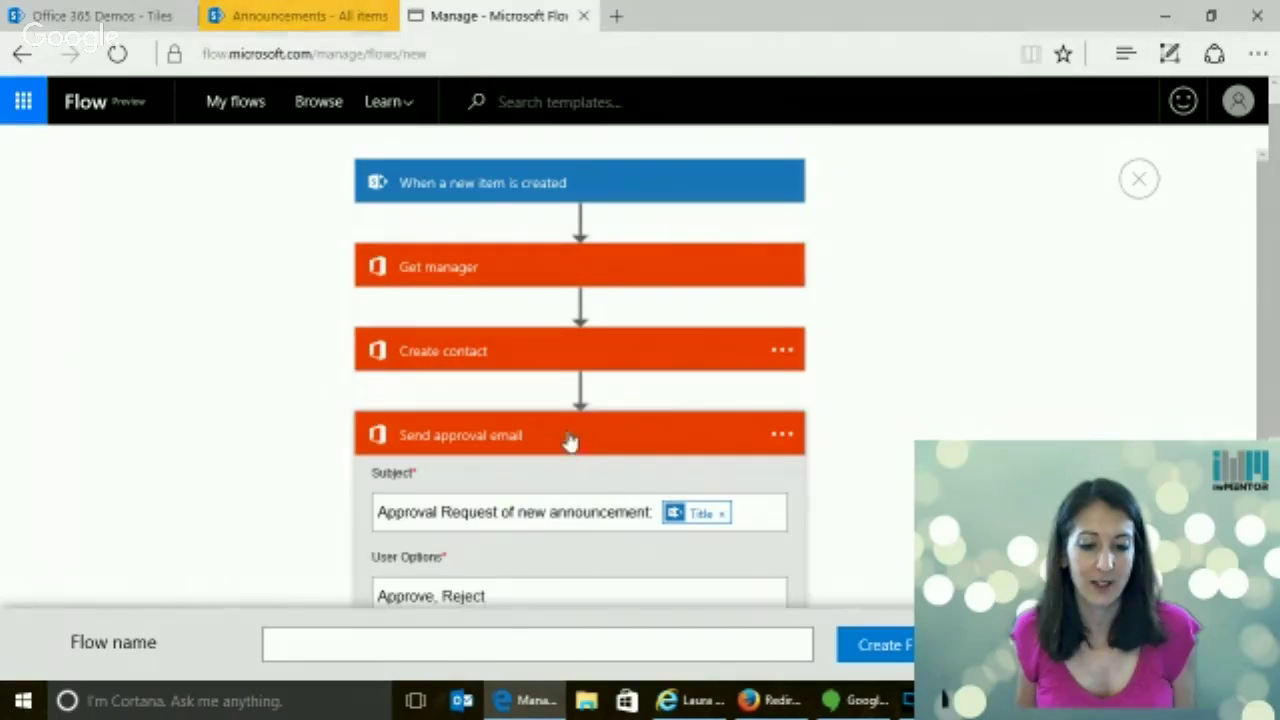
click(574, 440)
Add a Condition step after the approval email that compares SelectedOption
click(590, 526)
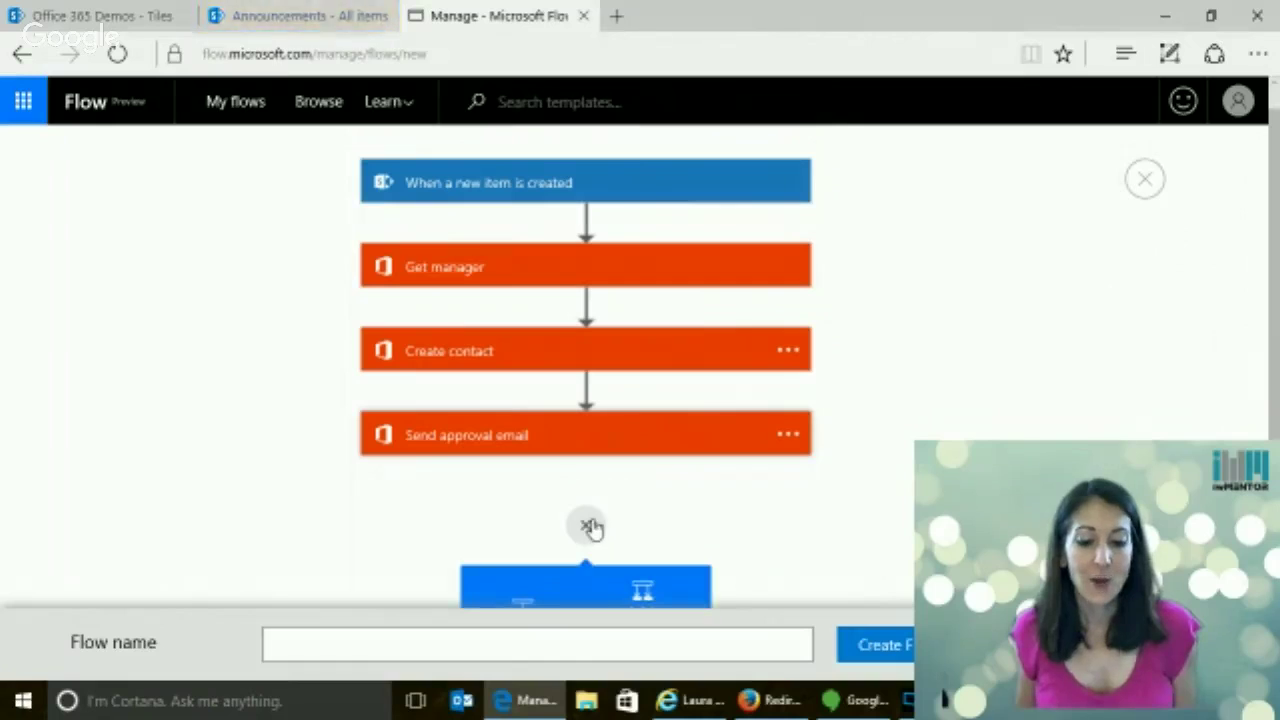
click(652, 472)
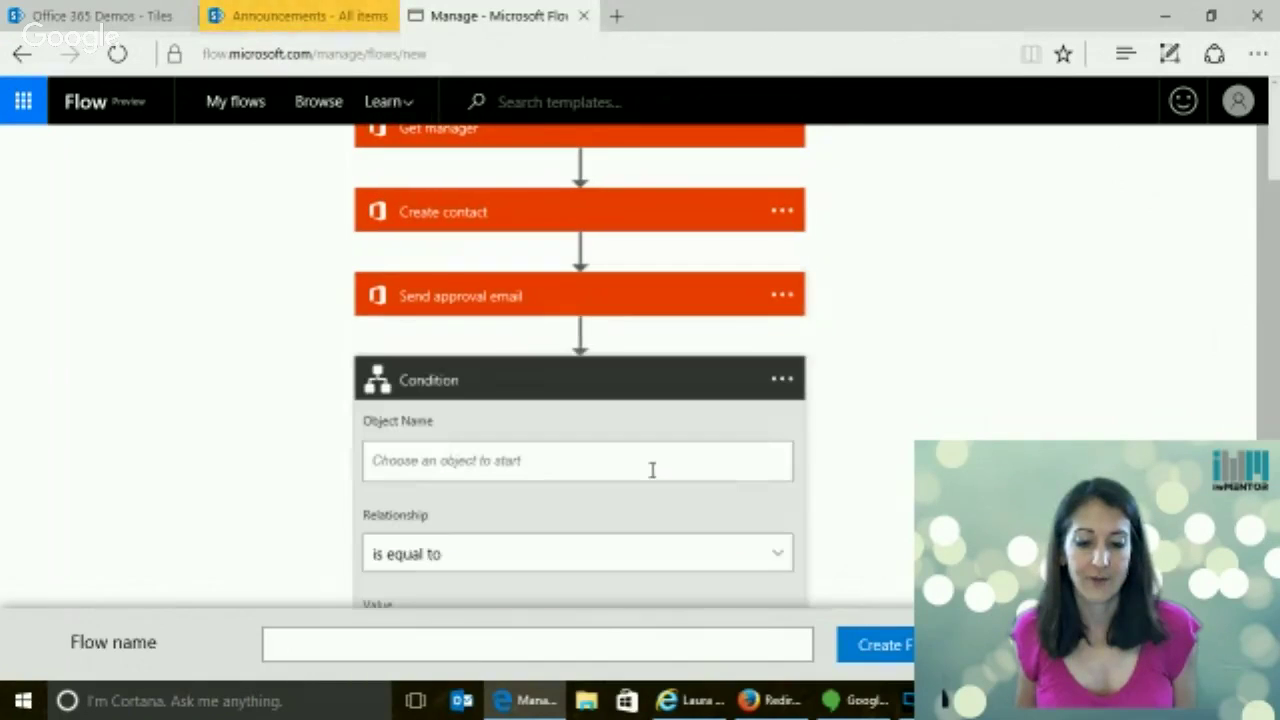
click(509, 464)
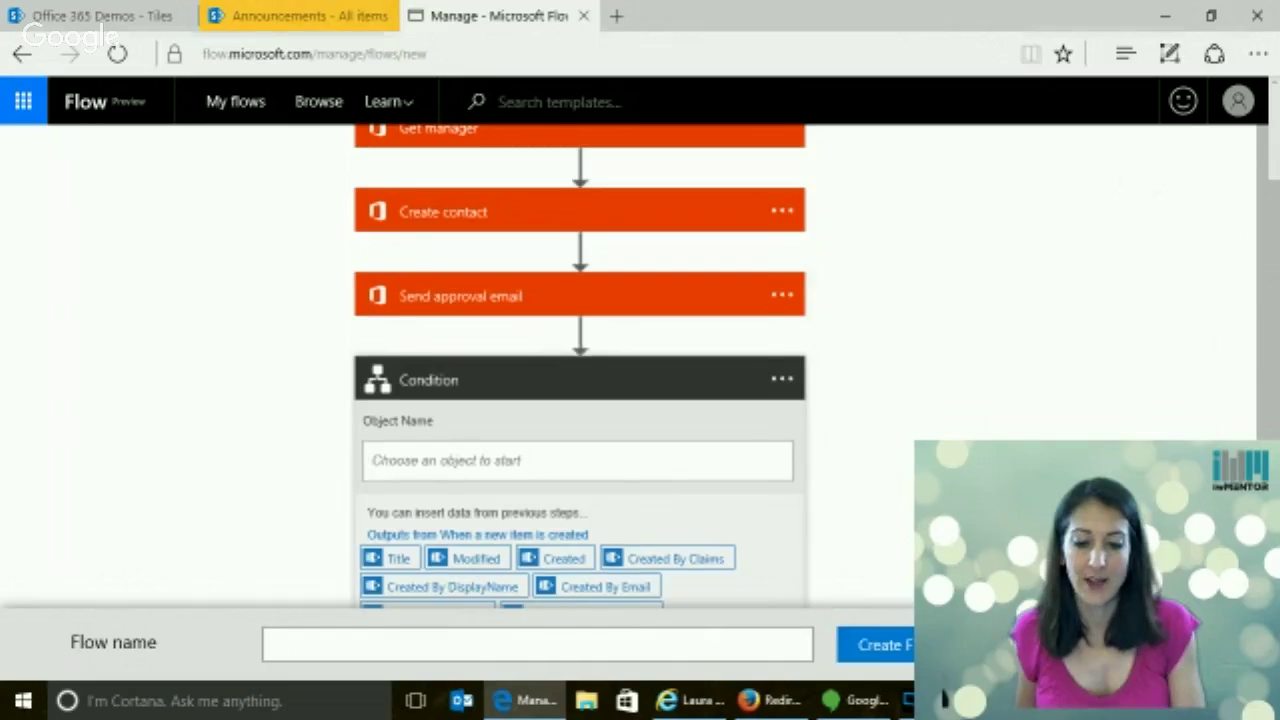
scroll(829, 286, down, 8)
scroll(558, 340, up, 1)
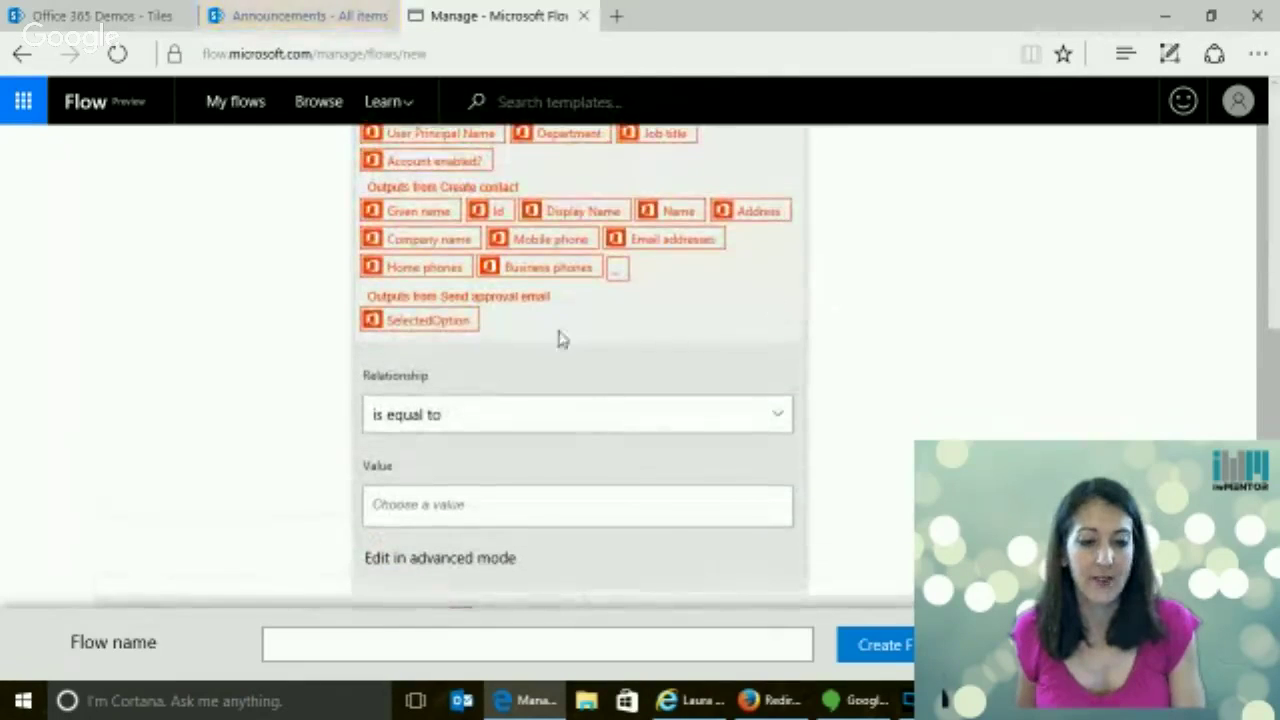
click(436, 325)
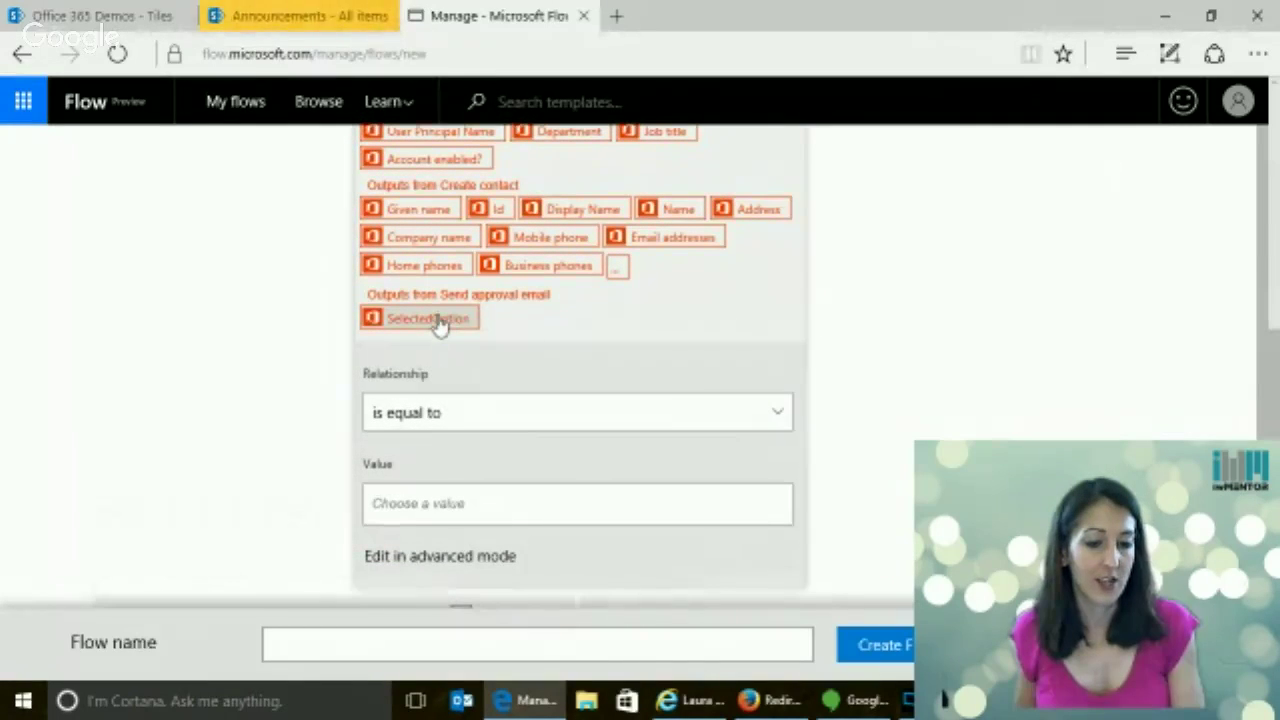
Set the condition value to 'Approve', view it in advanced mode, and collapse the card
drag(1276, 342, 1257, 140)
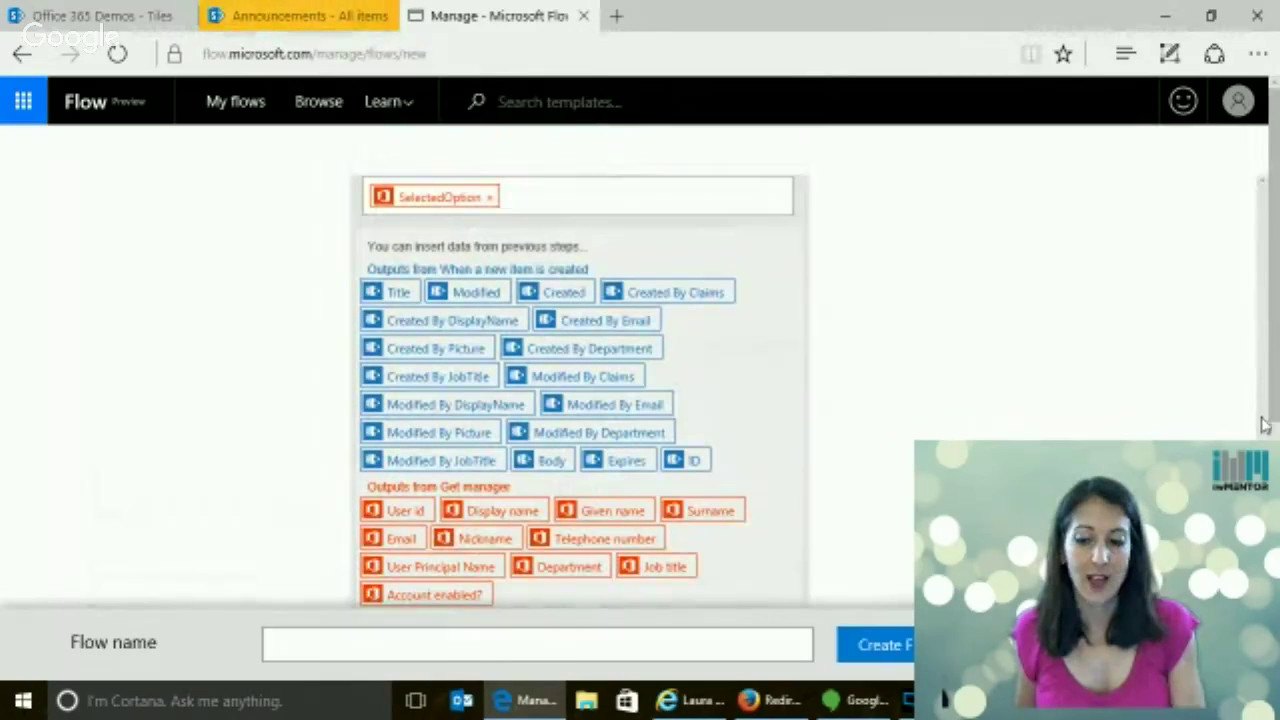
scroll(1270, 416, down, 5)
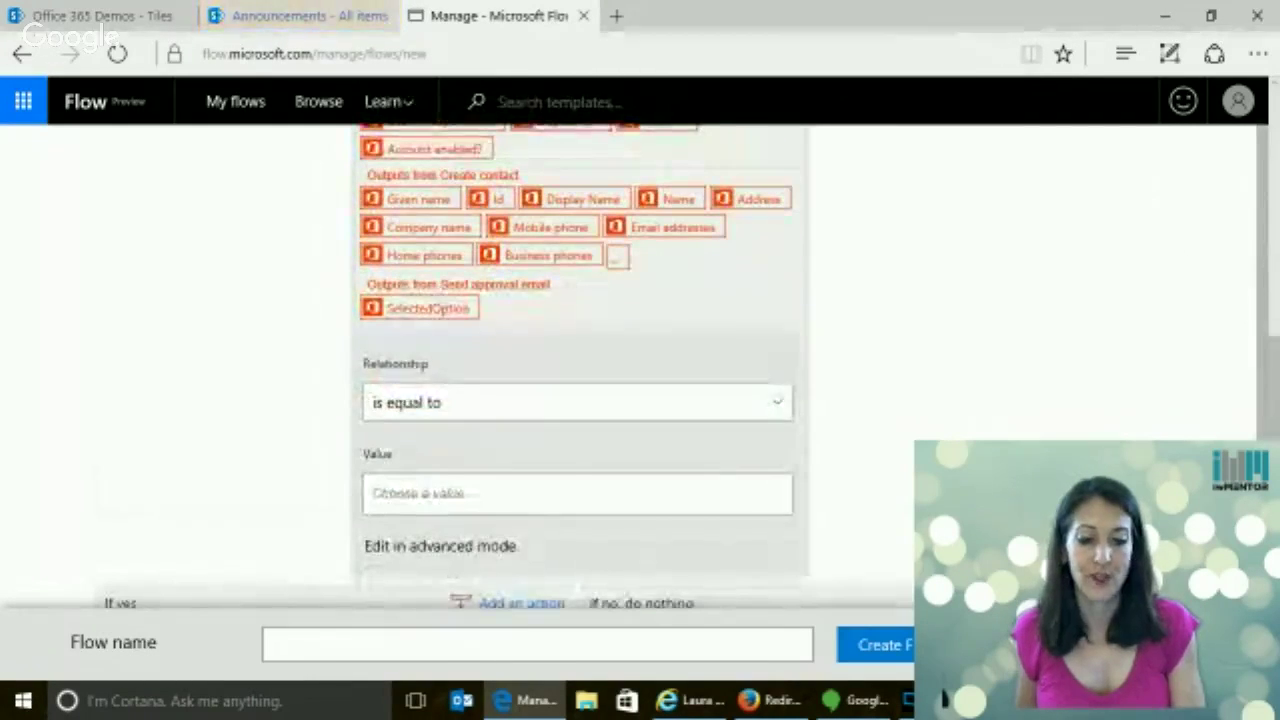
scroll(422, 490, up, 3)
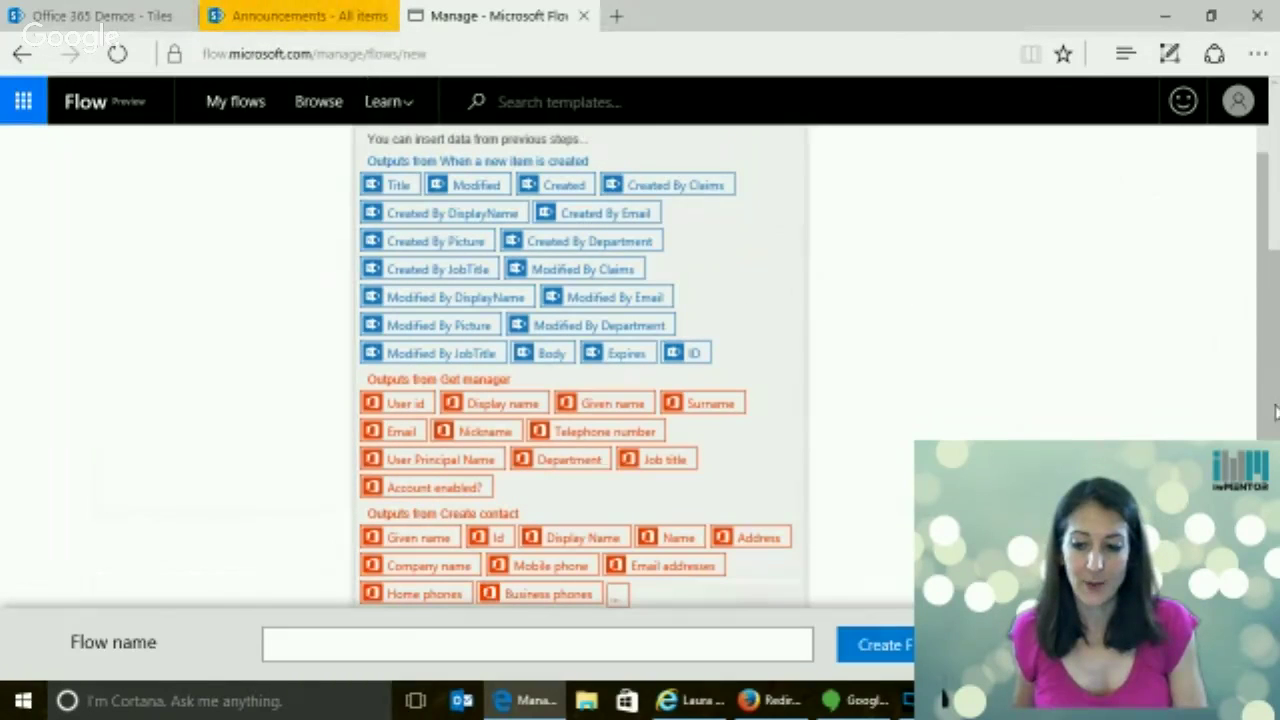
drag(1275, 410, 1238, 298)
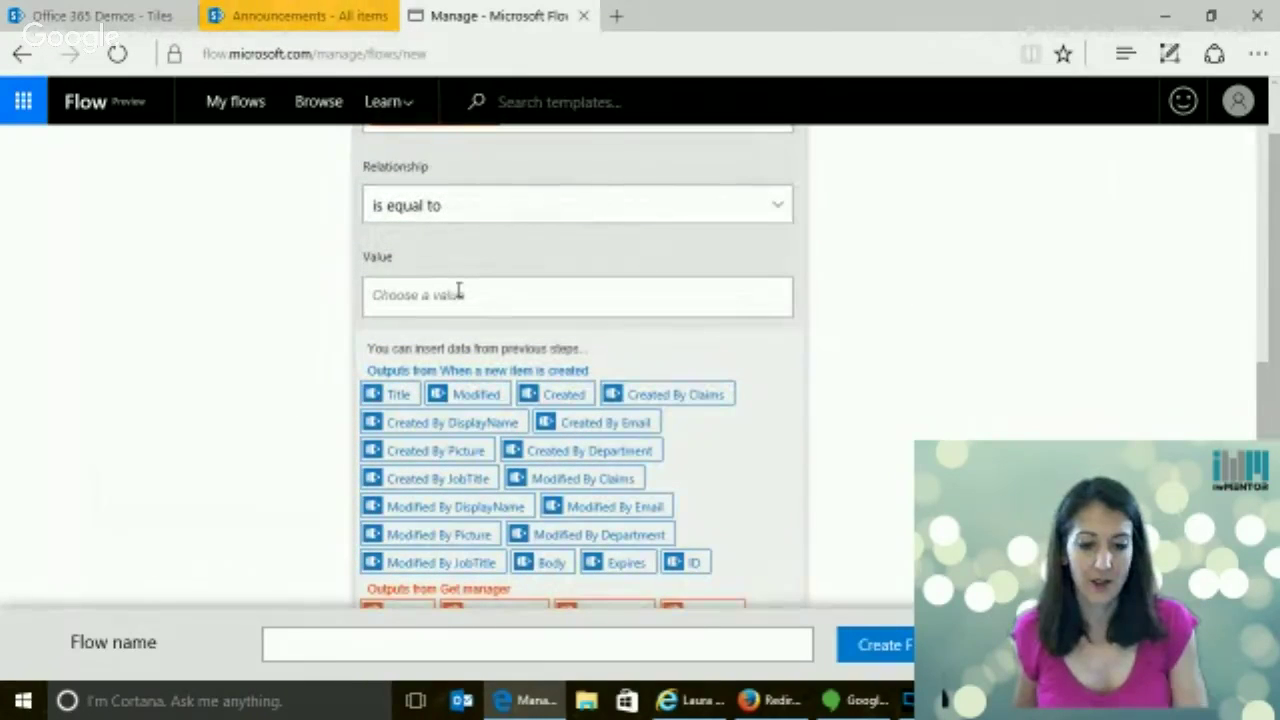
text(Appro)
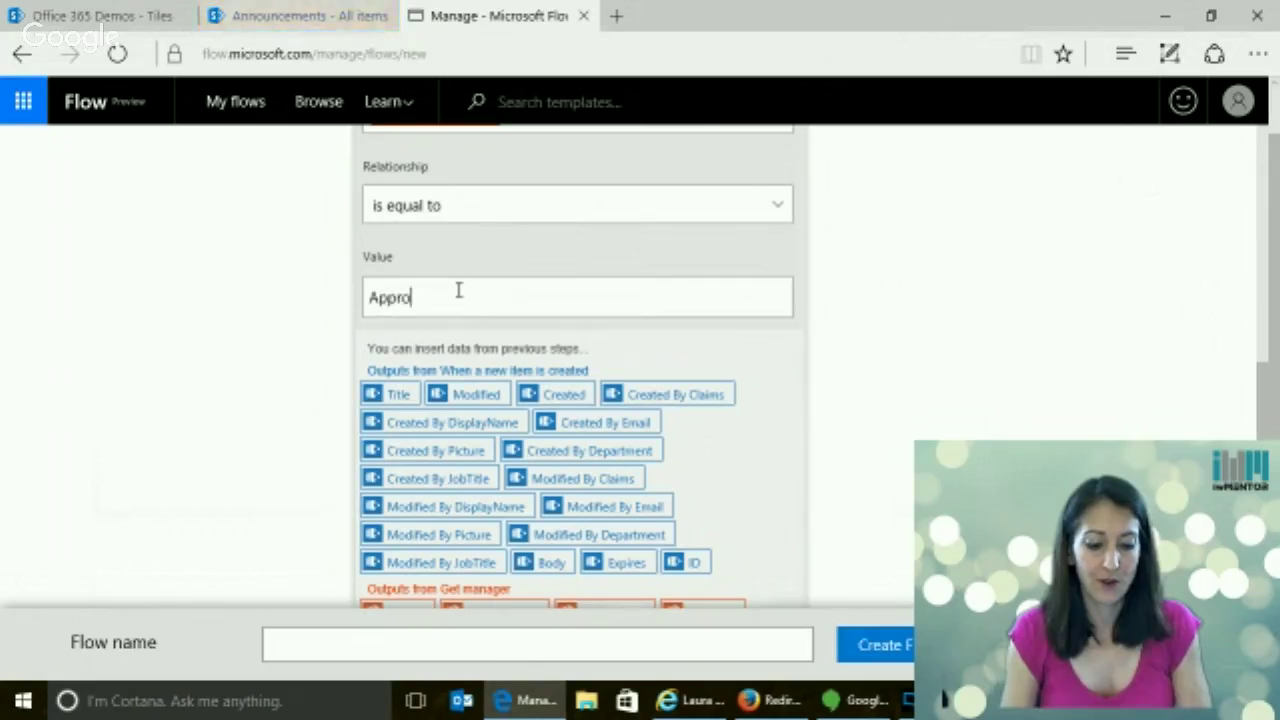
text(ve)
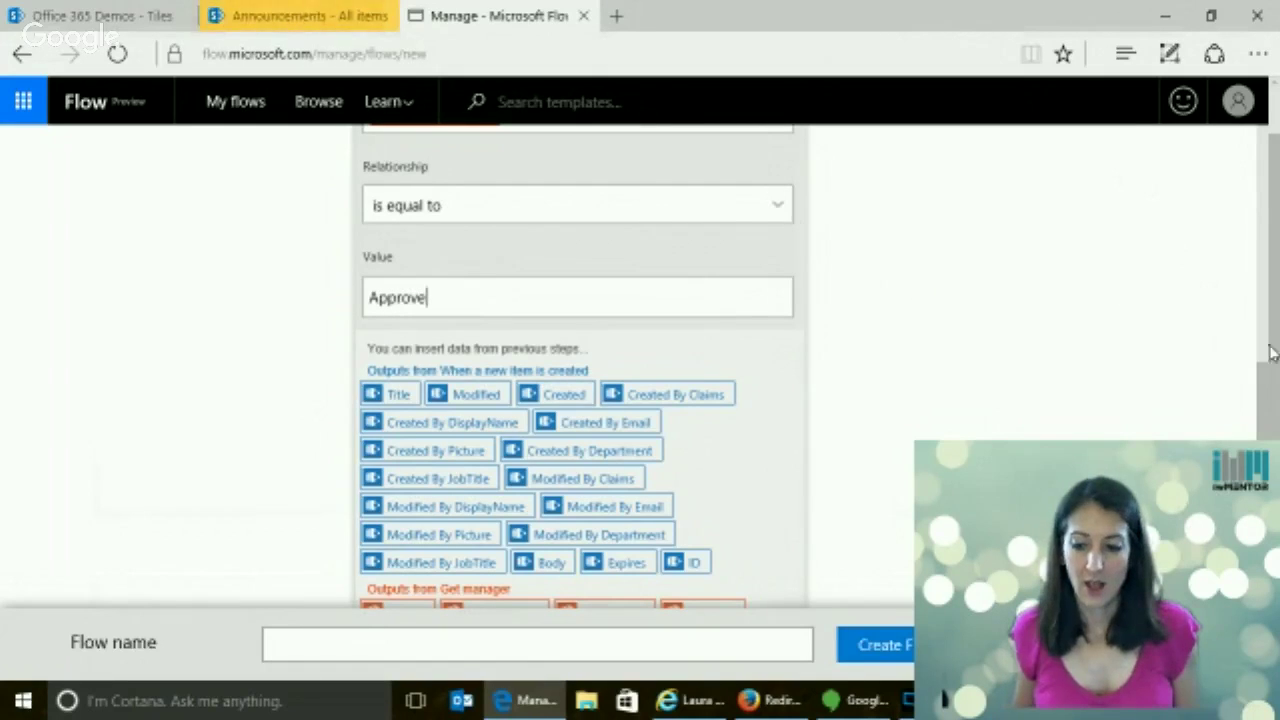
scroll(1272, 352, down, 4)
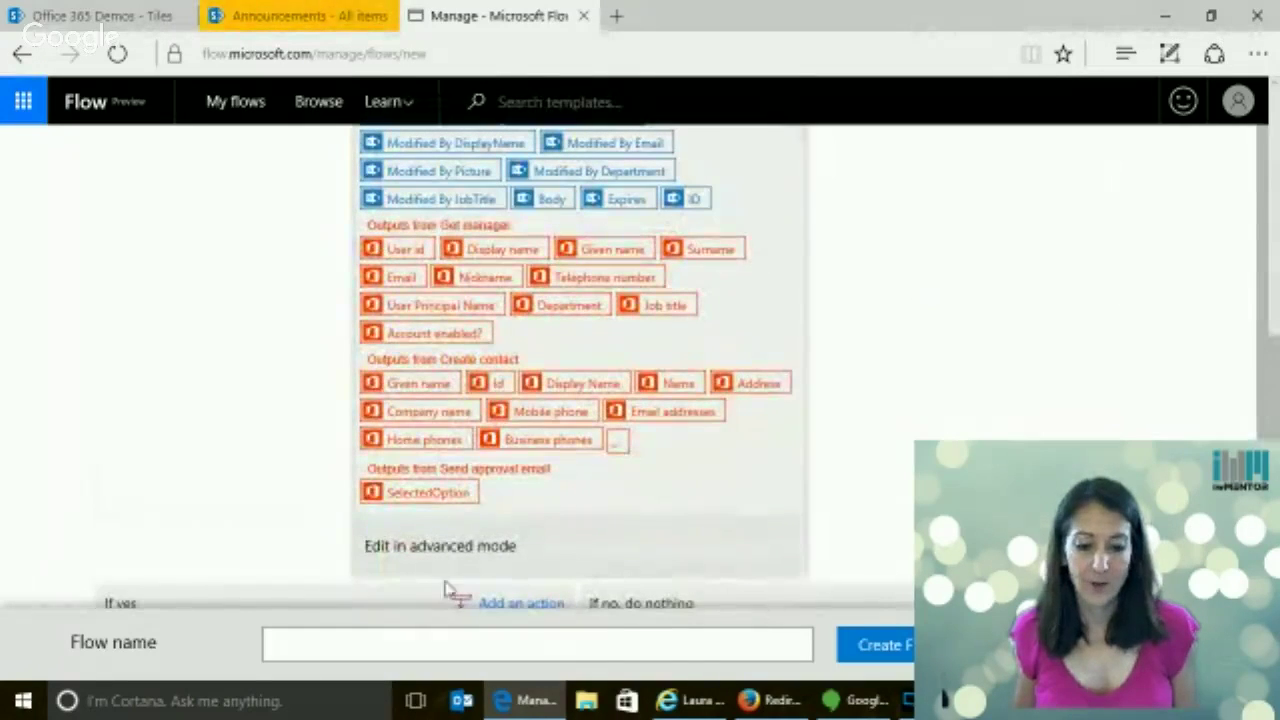
click(446, 550)
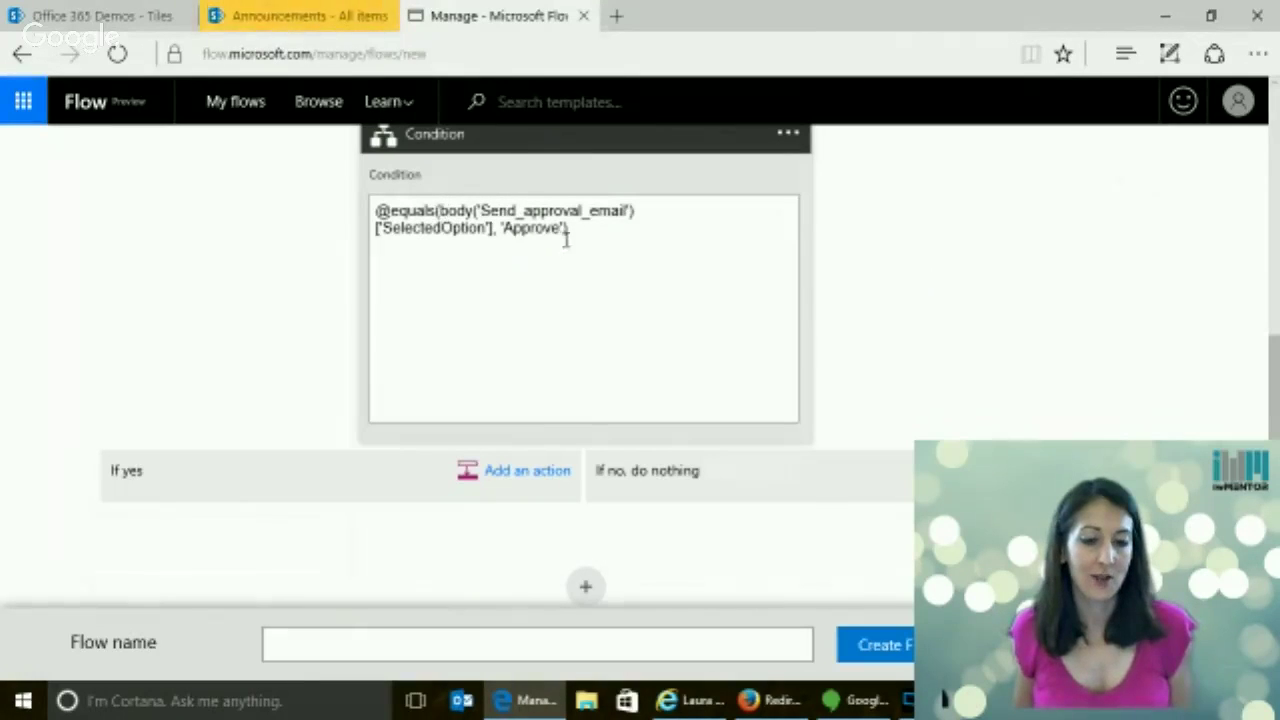
click(530, 148)
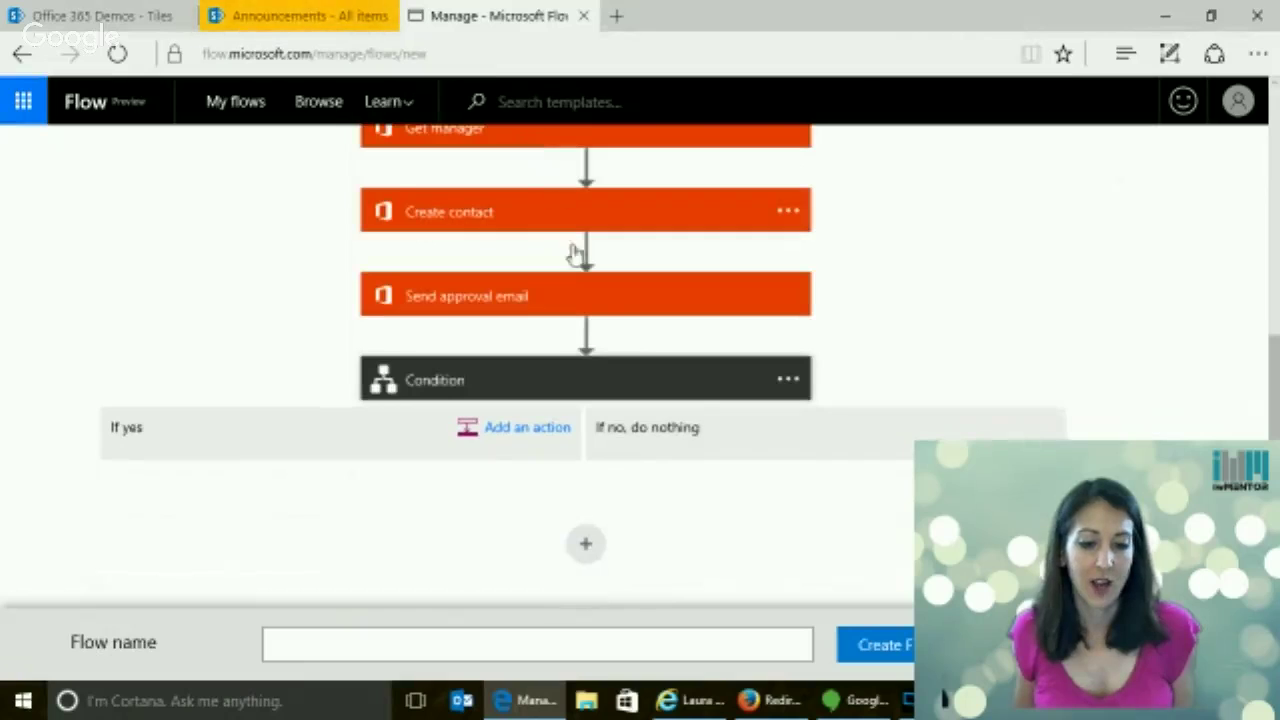
Recheck the condition expression and start adding an action to the If yes branch
click(500, 383)
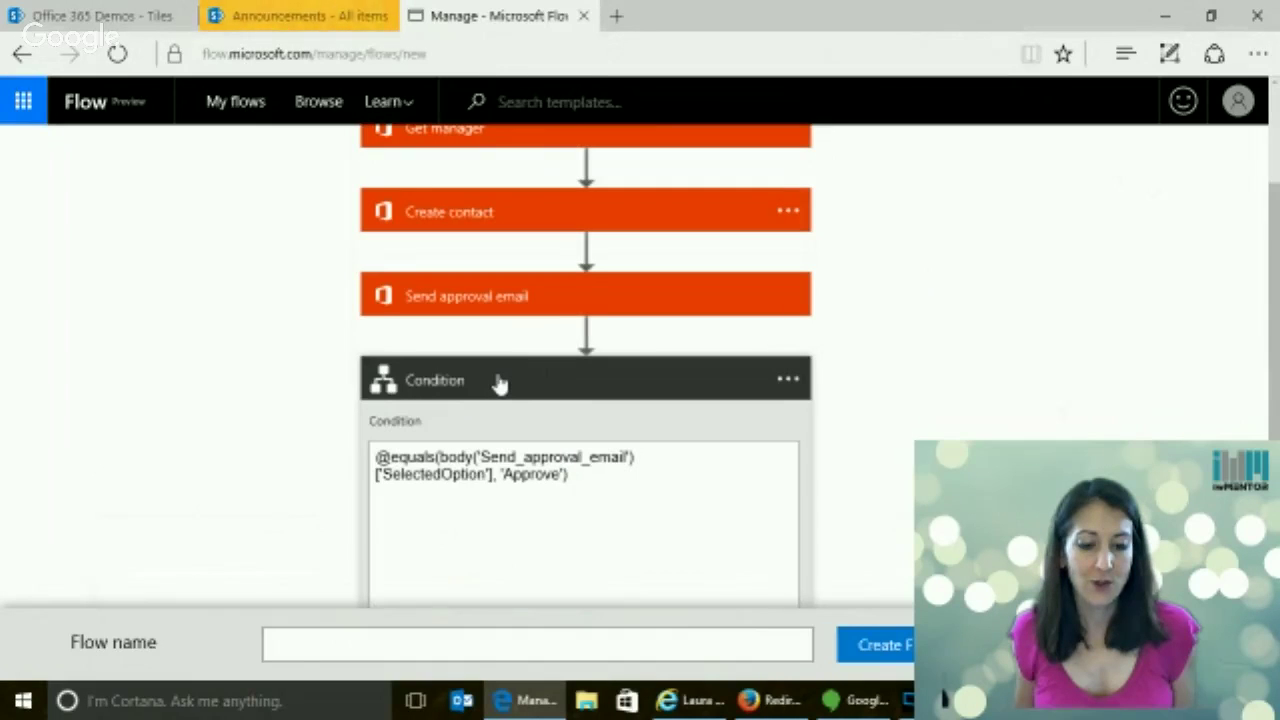
click(497, 381)
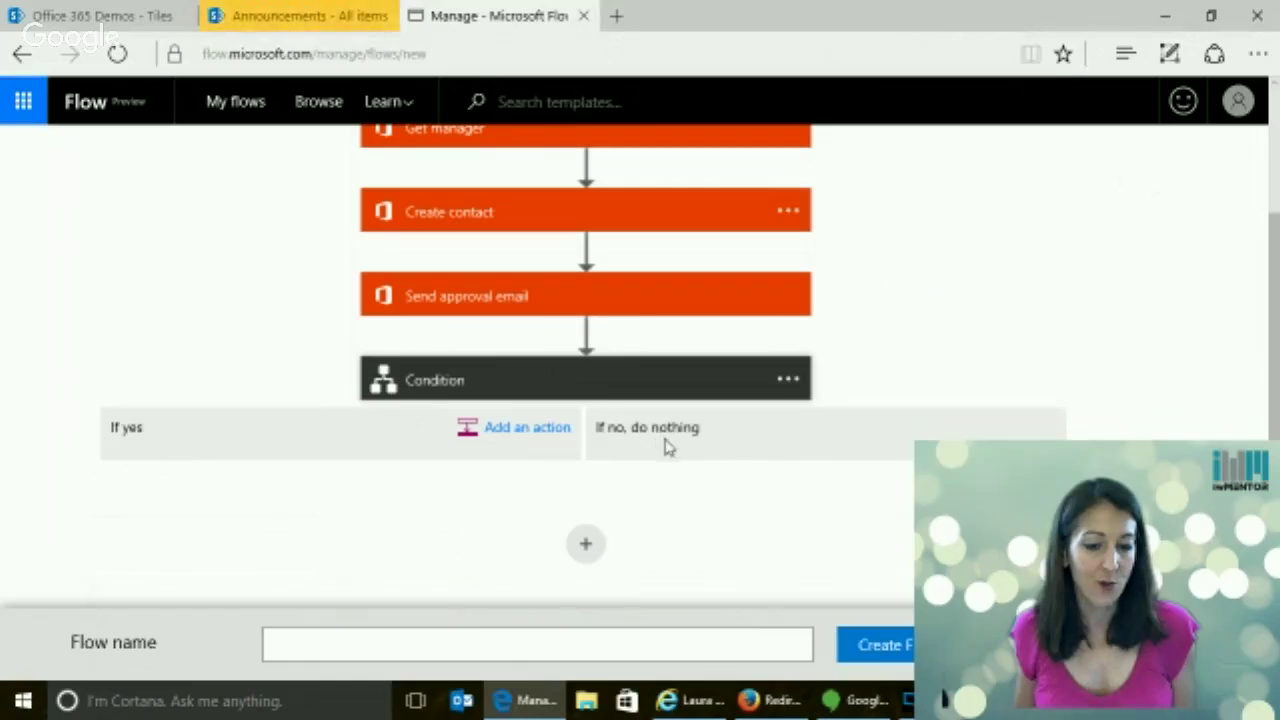
click(507, 438)
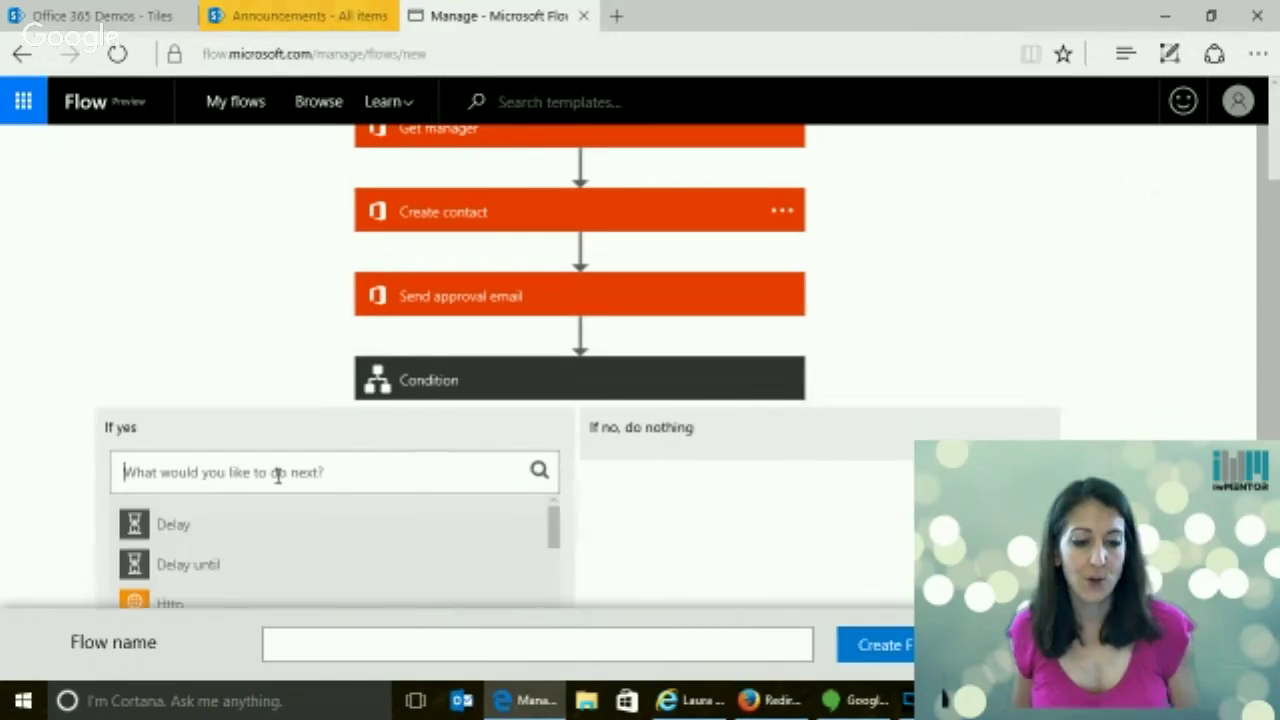
text(d)
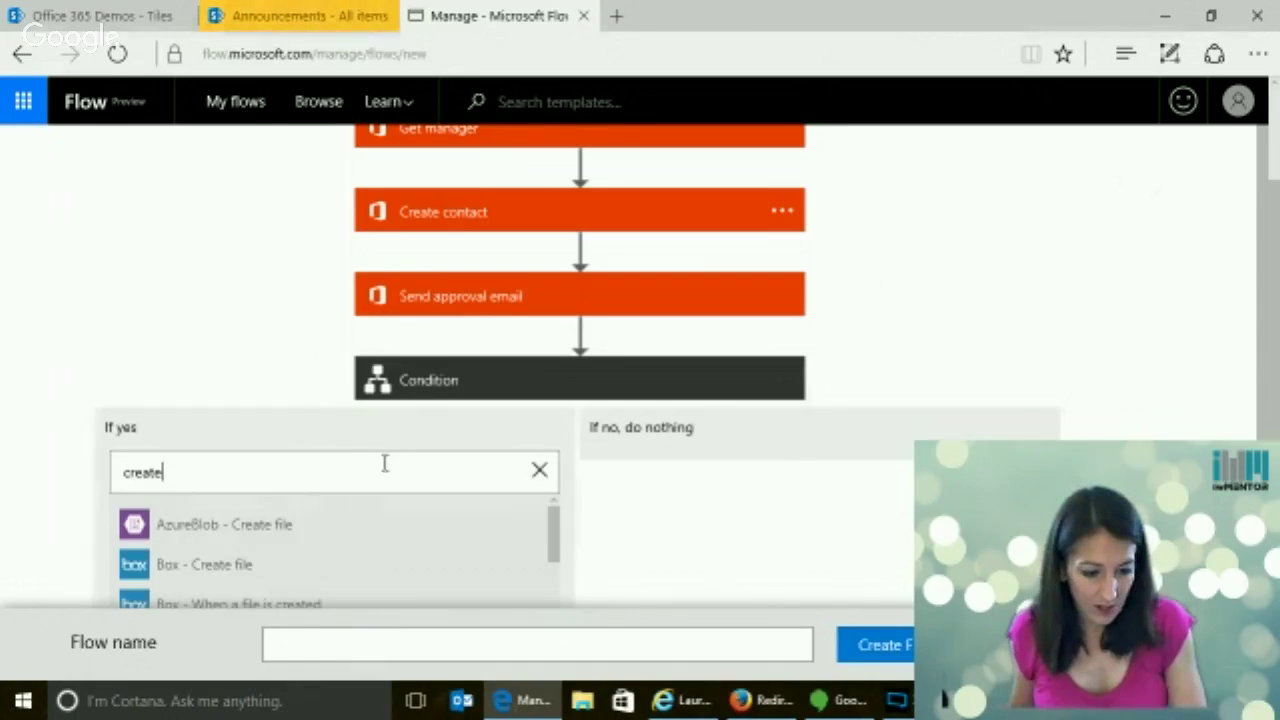
scroll(376, 461, down, 3)
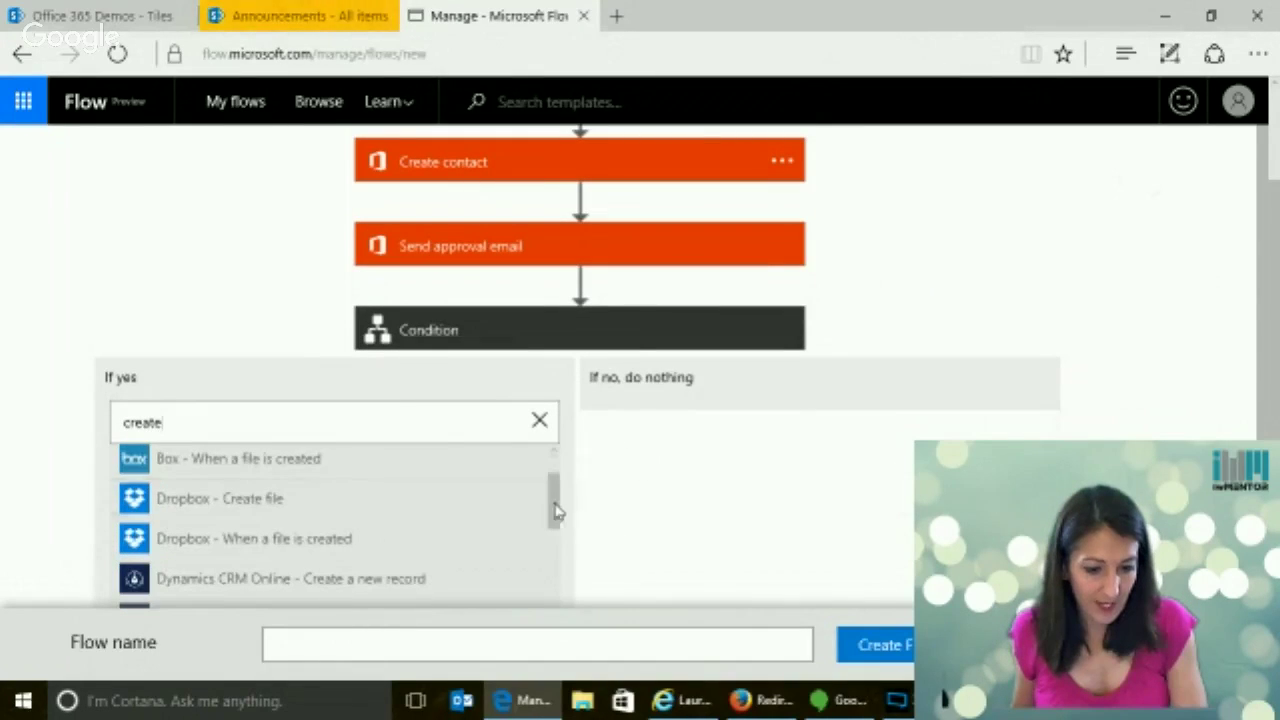
scroll(555, 515, down, 1)
drag(557, 515, 577, 588)
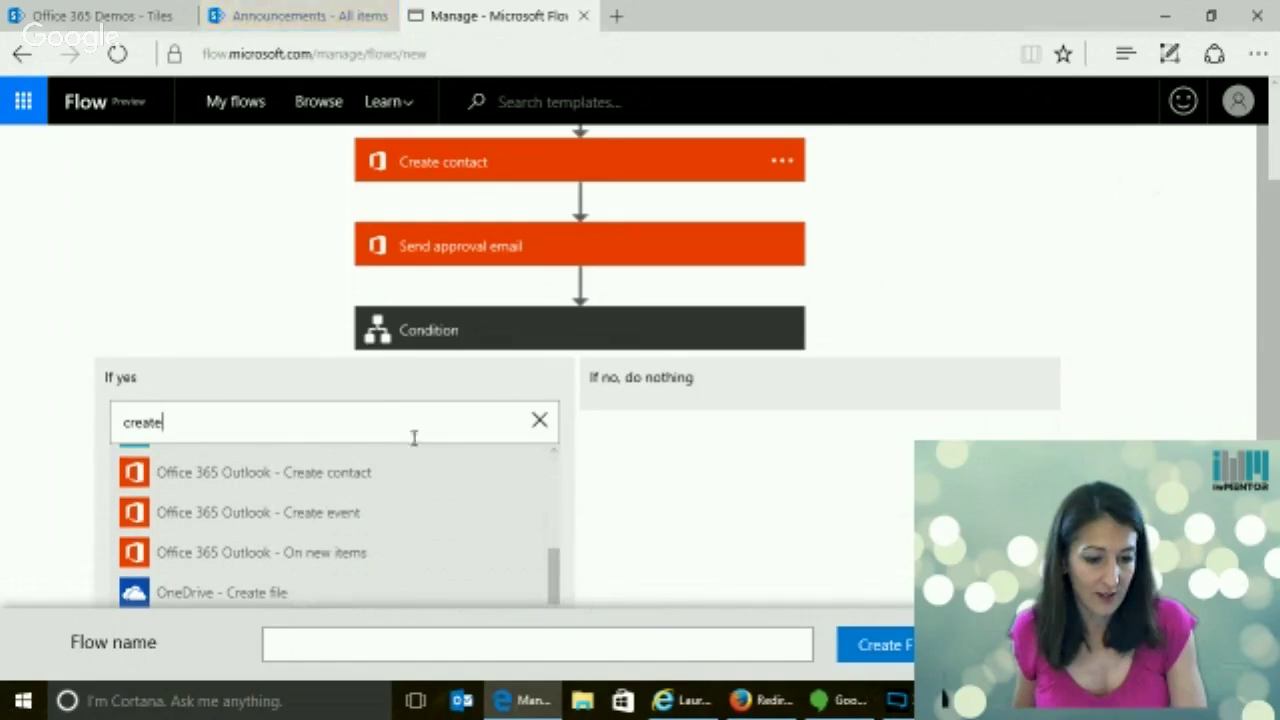
Search 'sha' and add the SharePoint Online Create item action under If yes
drag(163, 422, 81, 432)
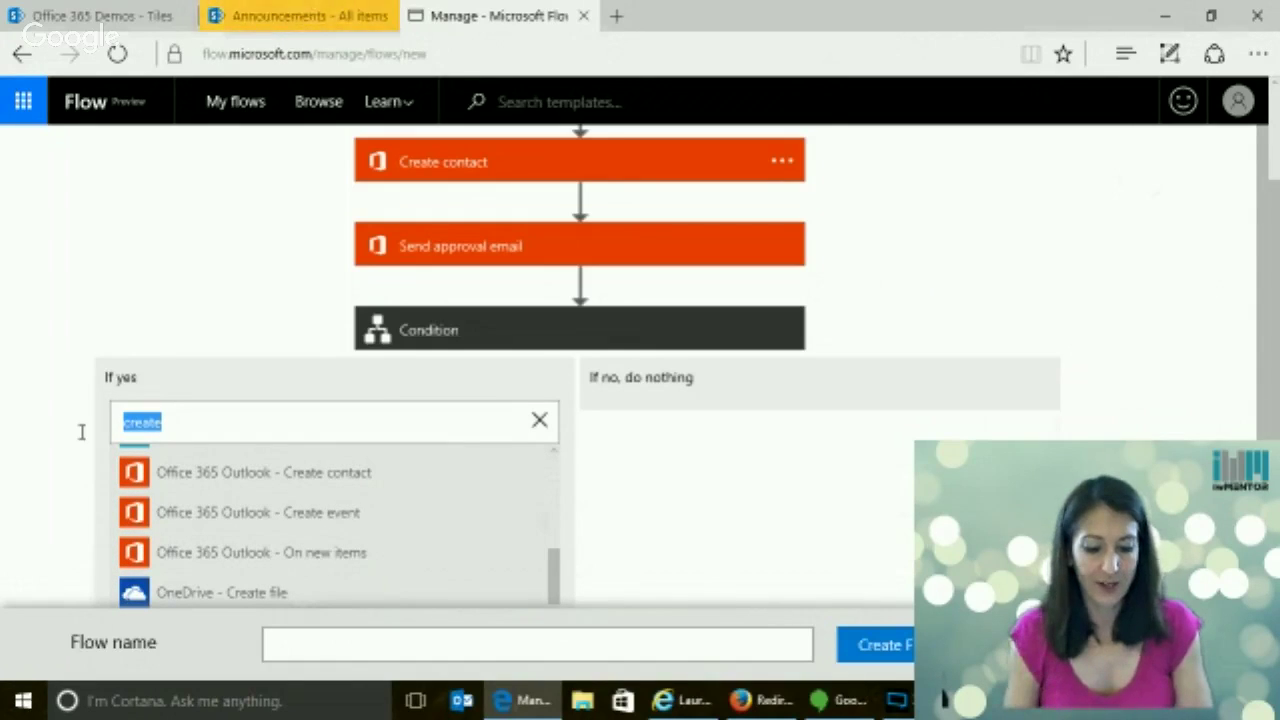
text(sharepoin)
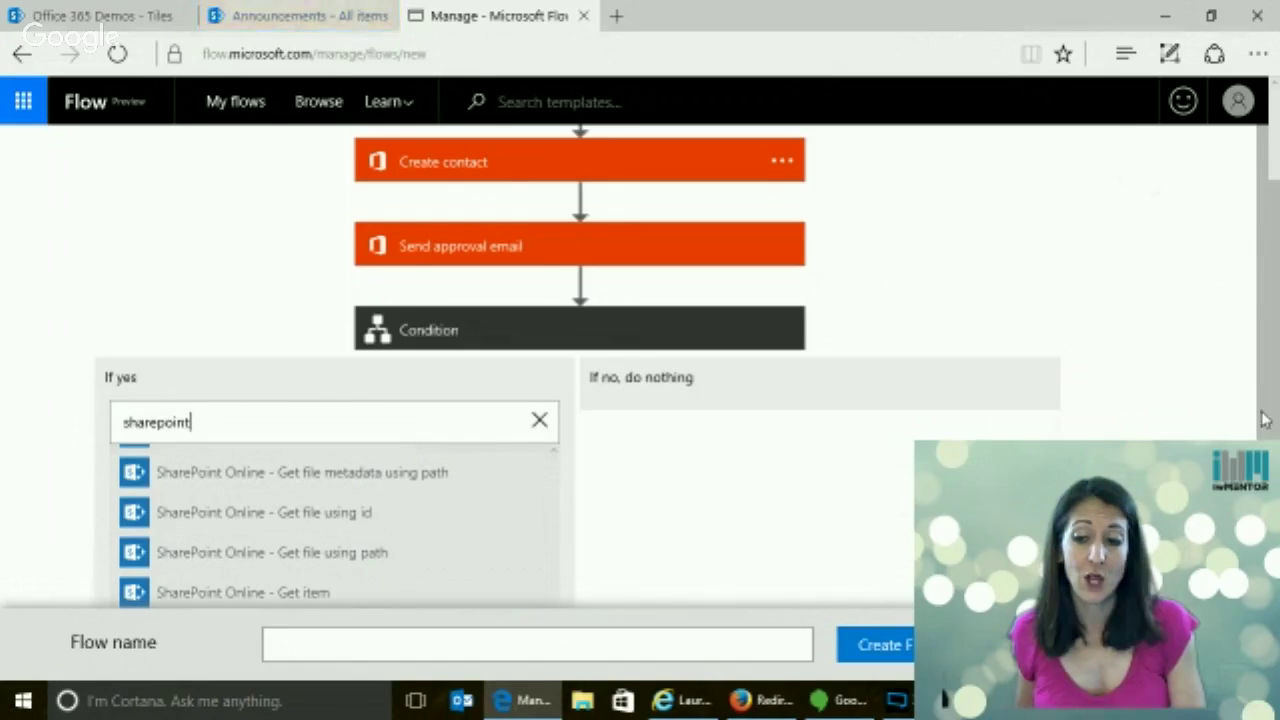
scroll(1275, 418, down, 2)
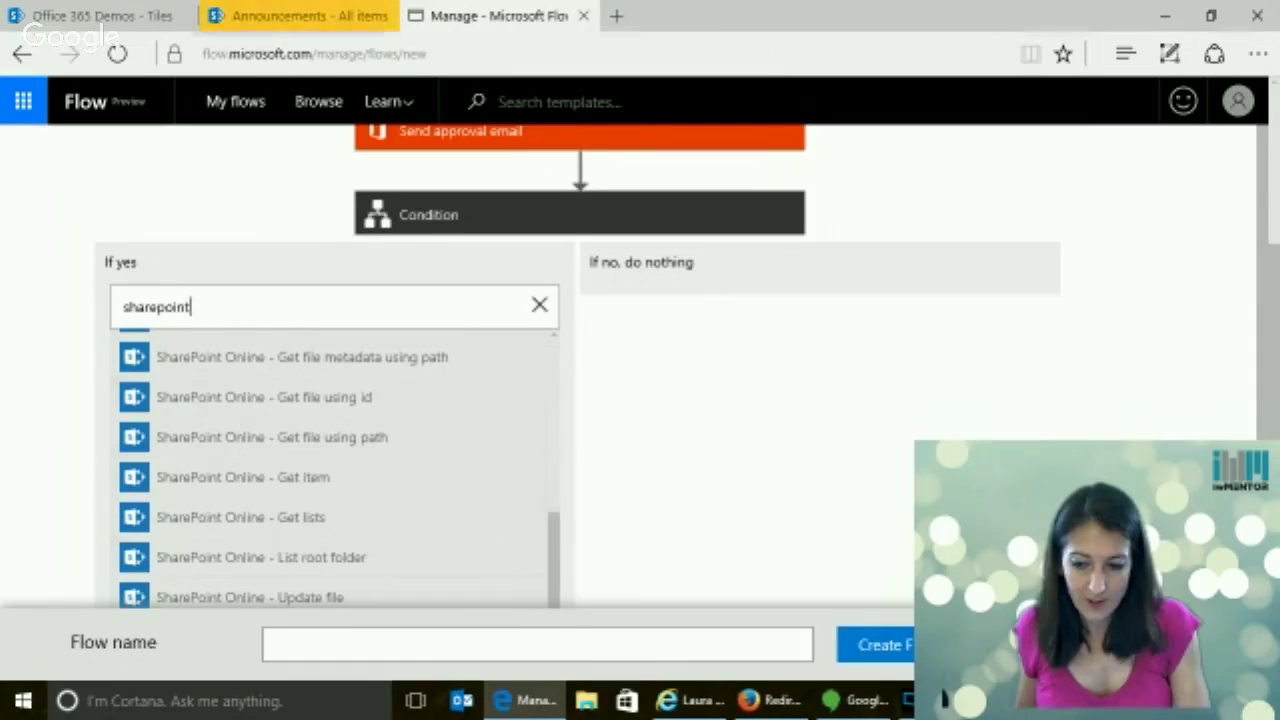
scroll(590, 407, down, 2)
drag(555, 380, 534, 206)
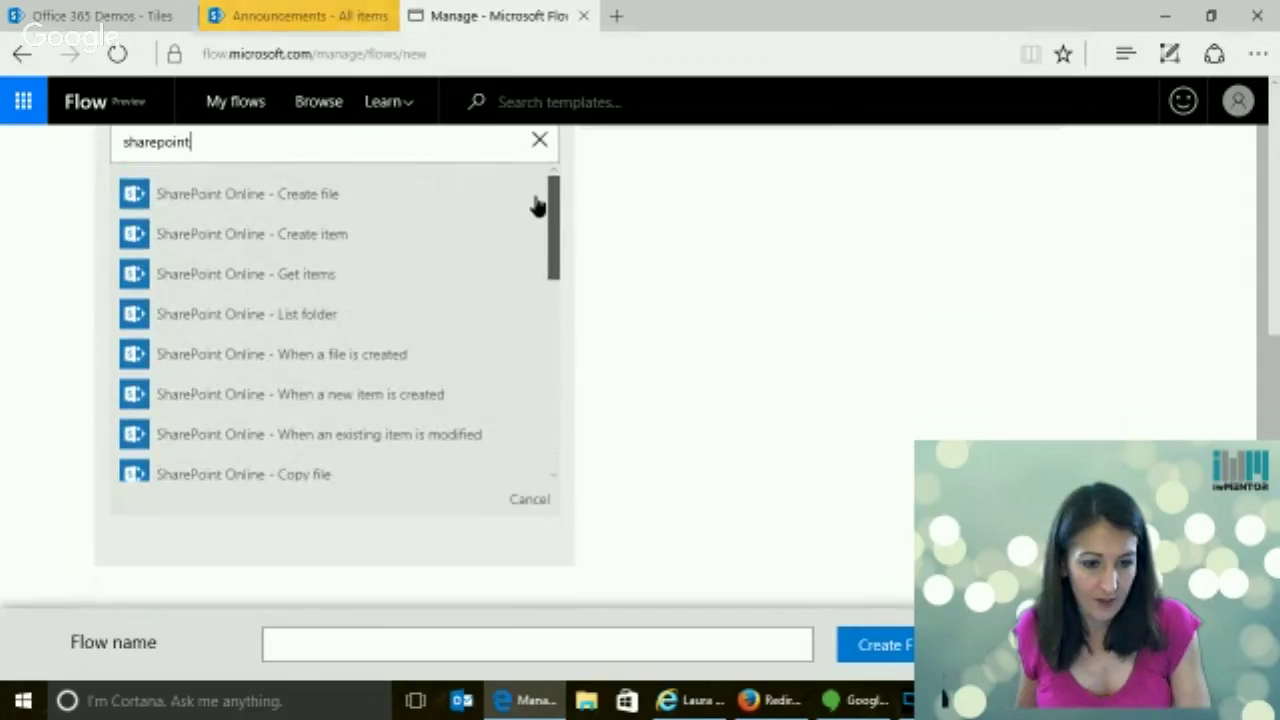
click(337, 238)
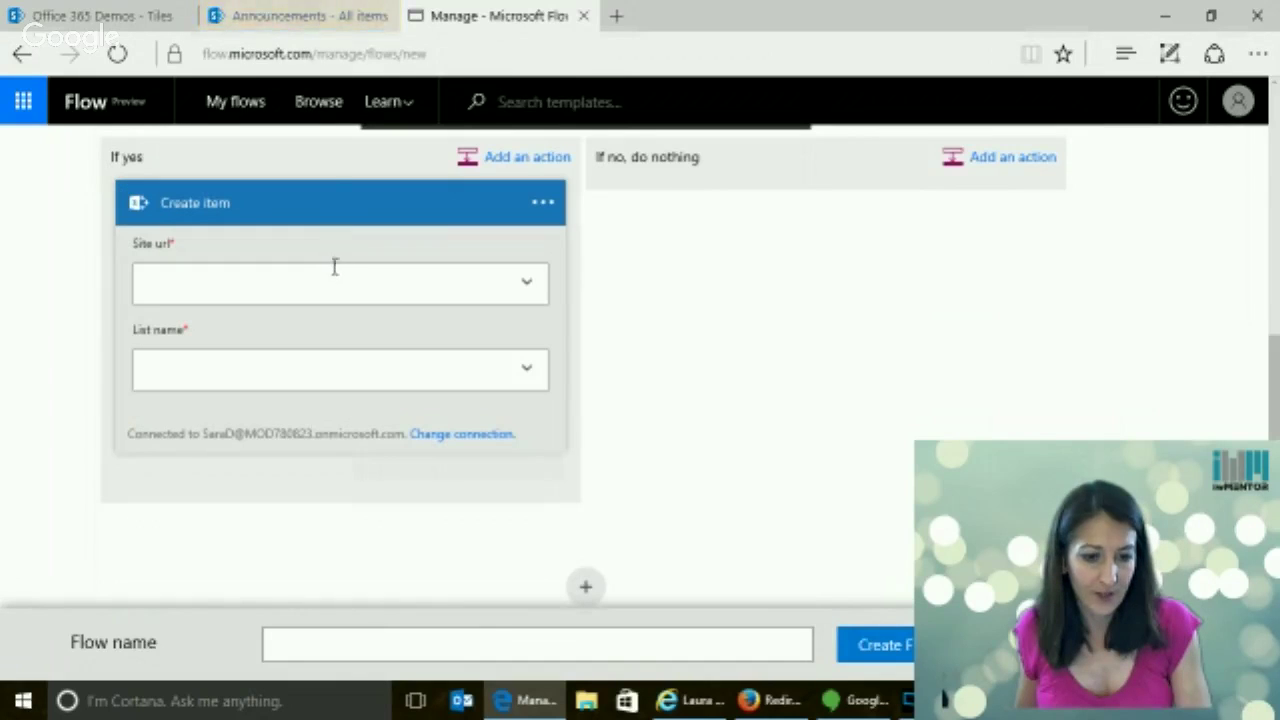
click(295, 16)
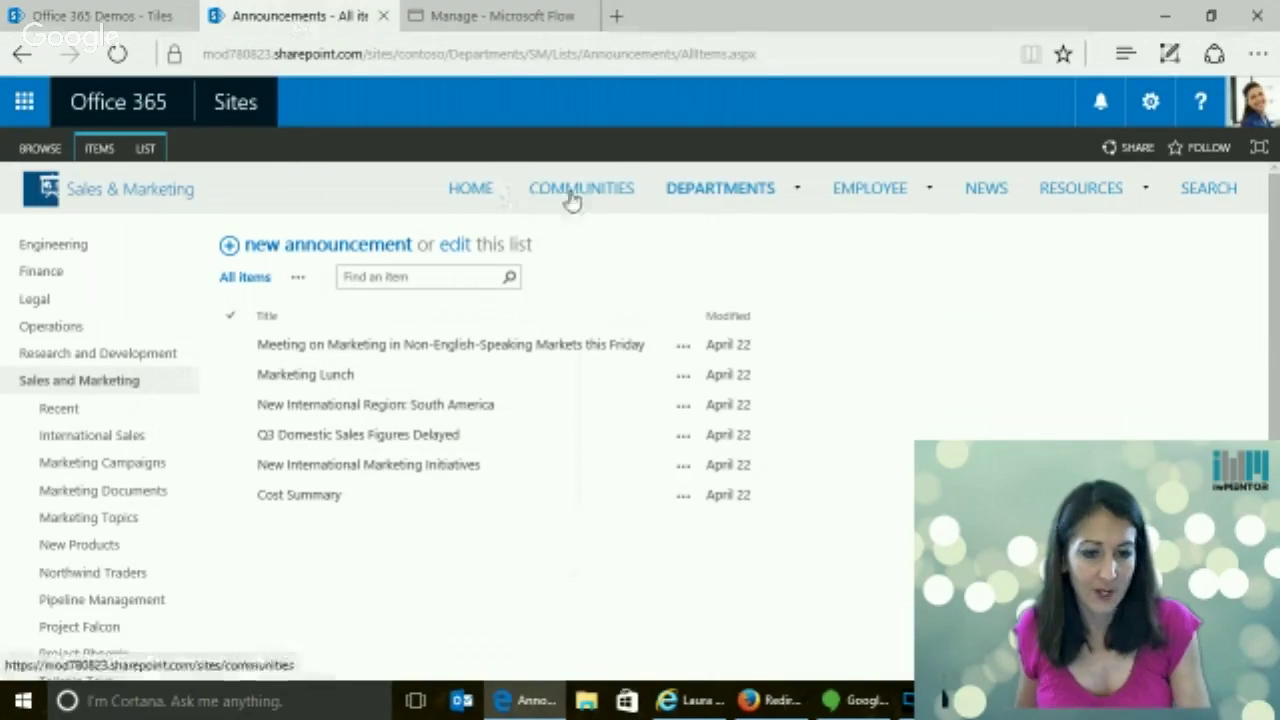
Go to the Departments site and show its Site contents page
click(735, 192)
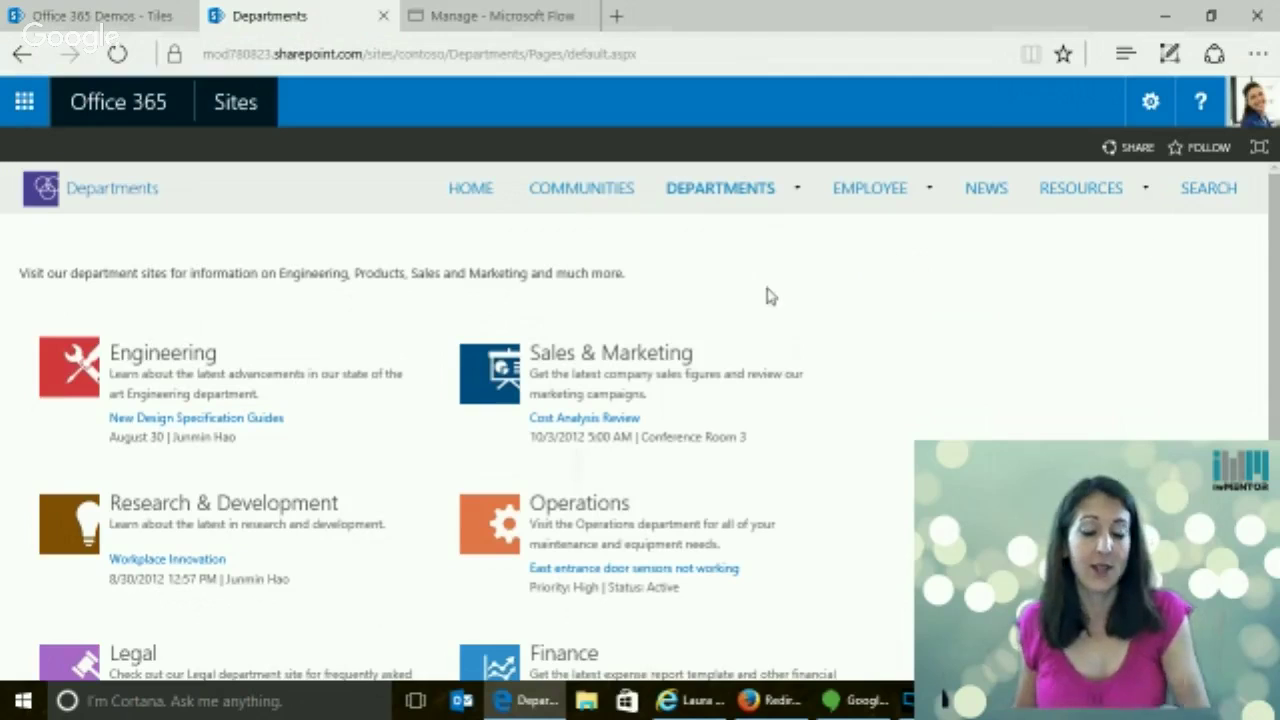
click(1150, 101)
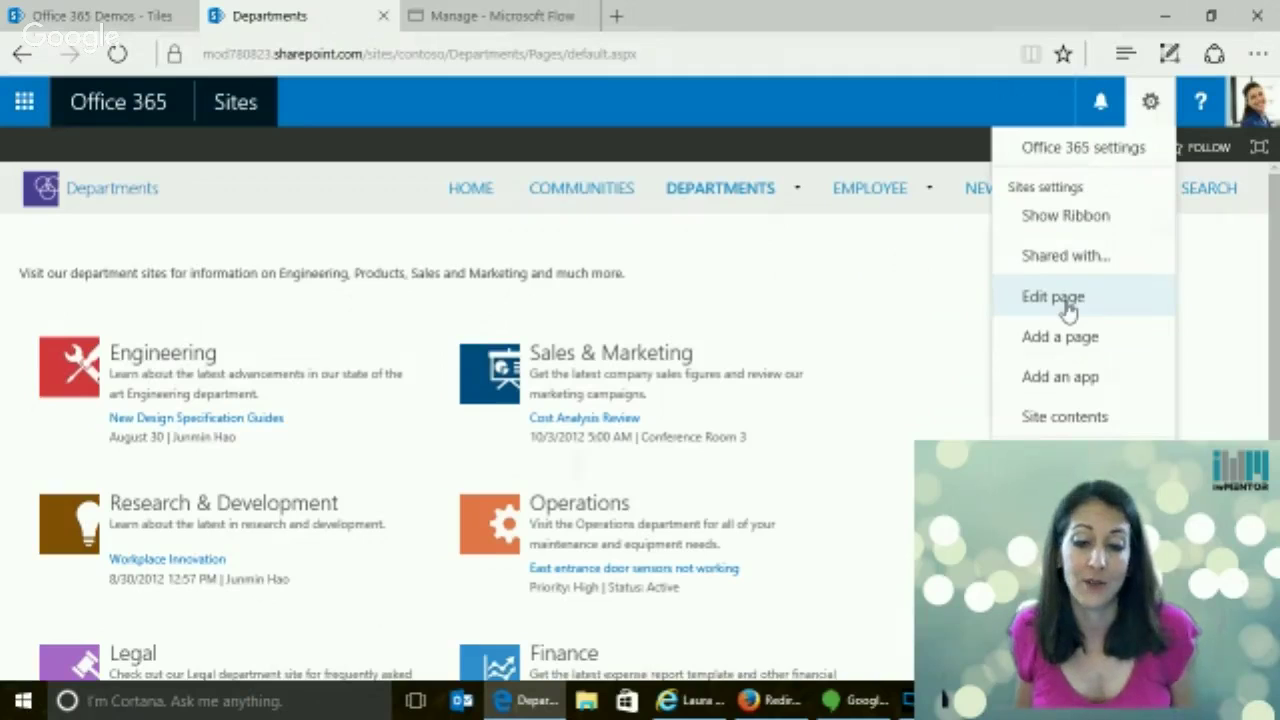
click(1064, 416)
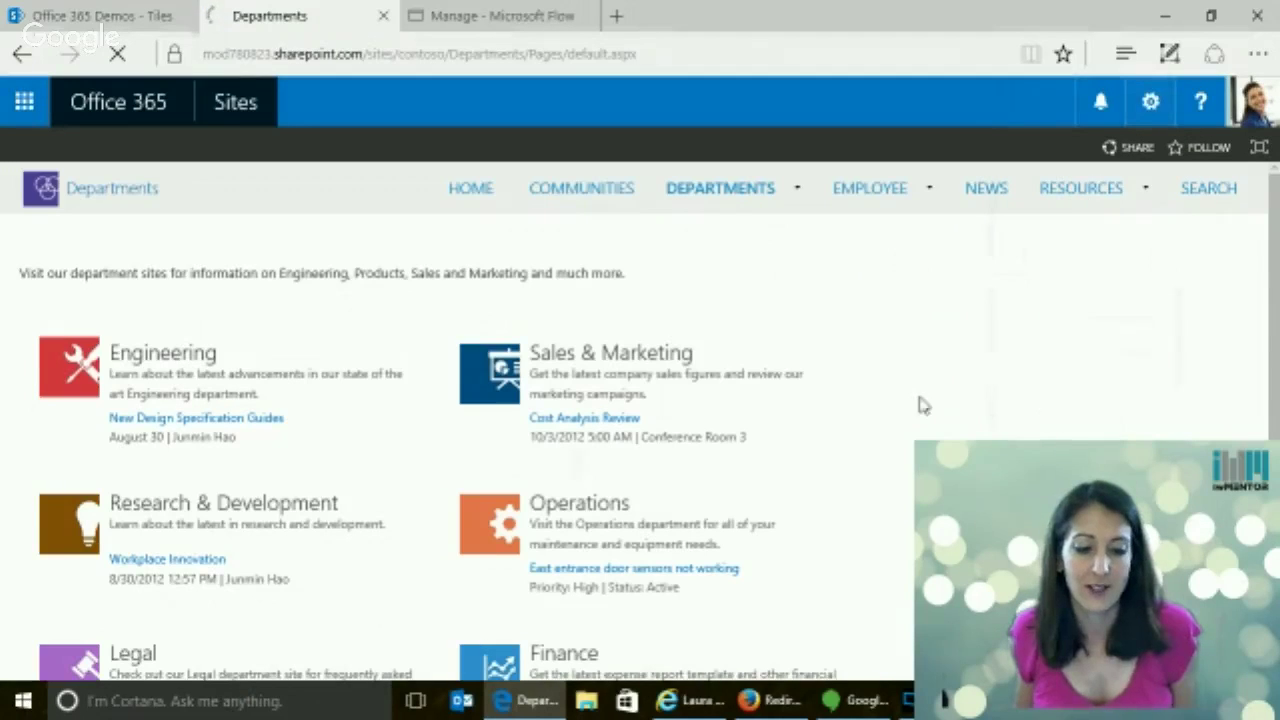
mouse_move(660, 192)
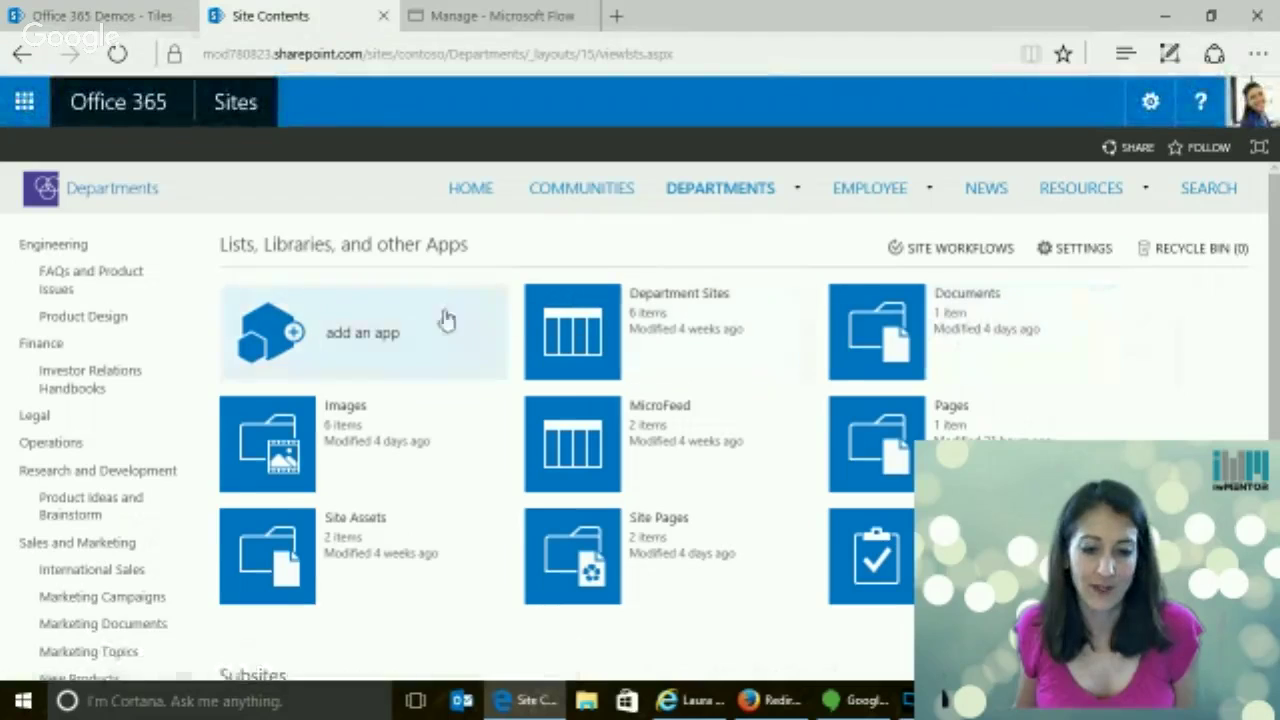
Add an Announcements app named 'Announcements' to the Departments site
click(293, 338)
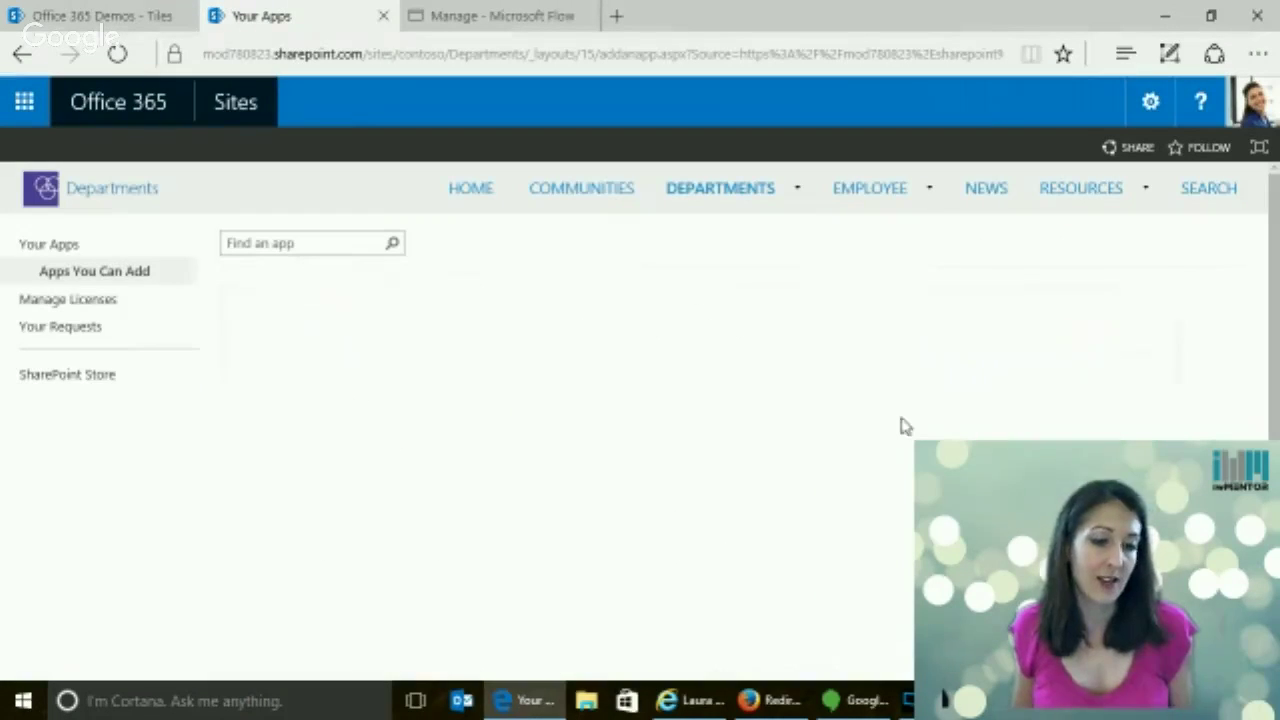
scroll(515, 345, down, 1)
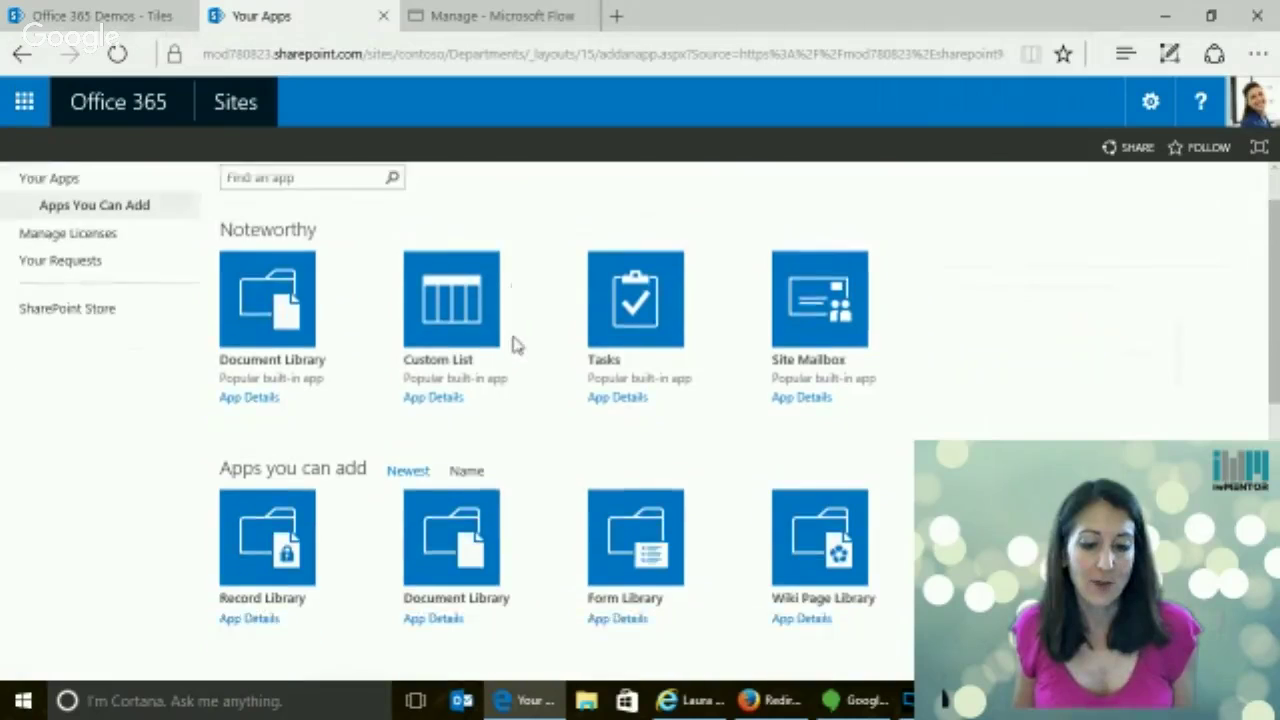
scroll(515, 345, down, 3)
click(617, 580)
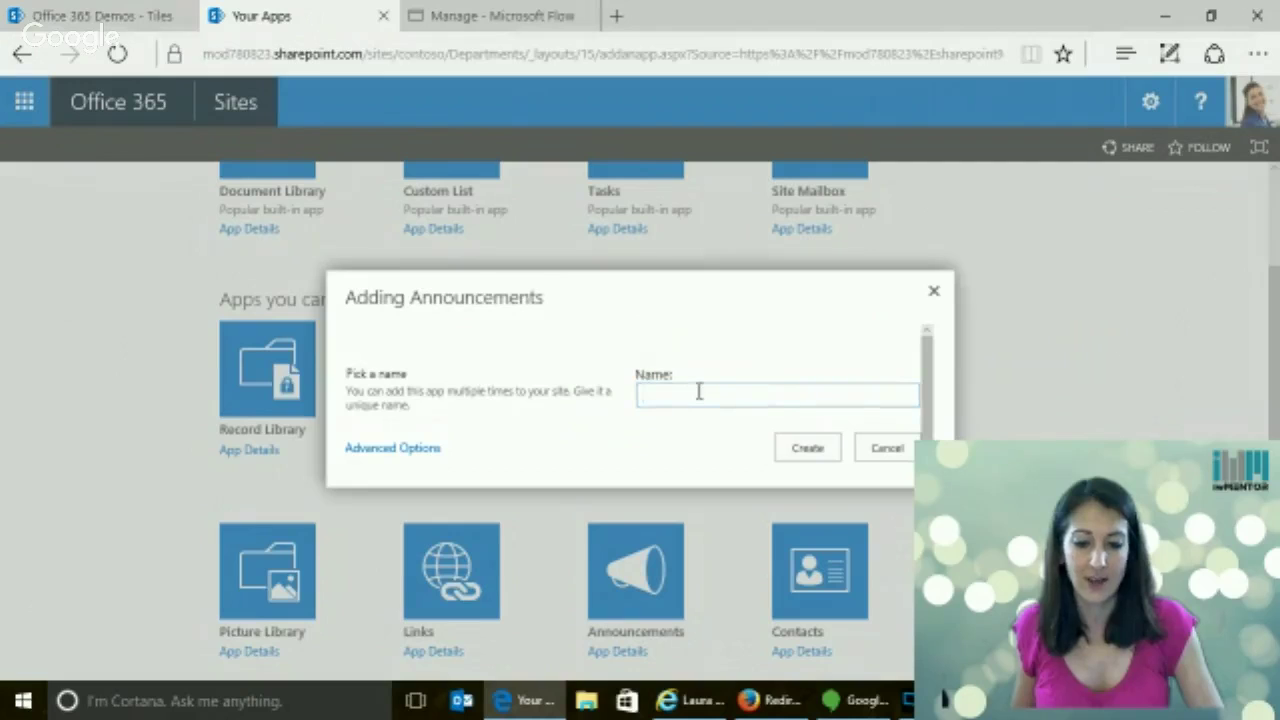
text(Announ)
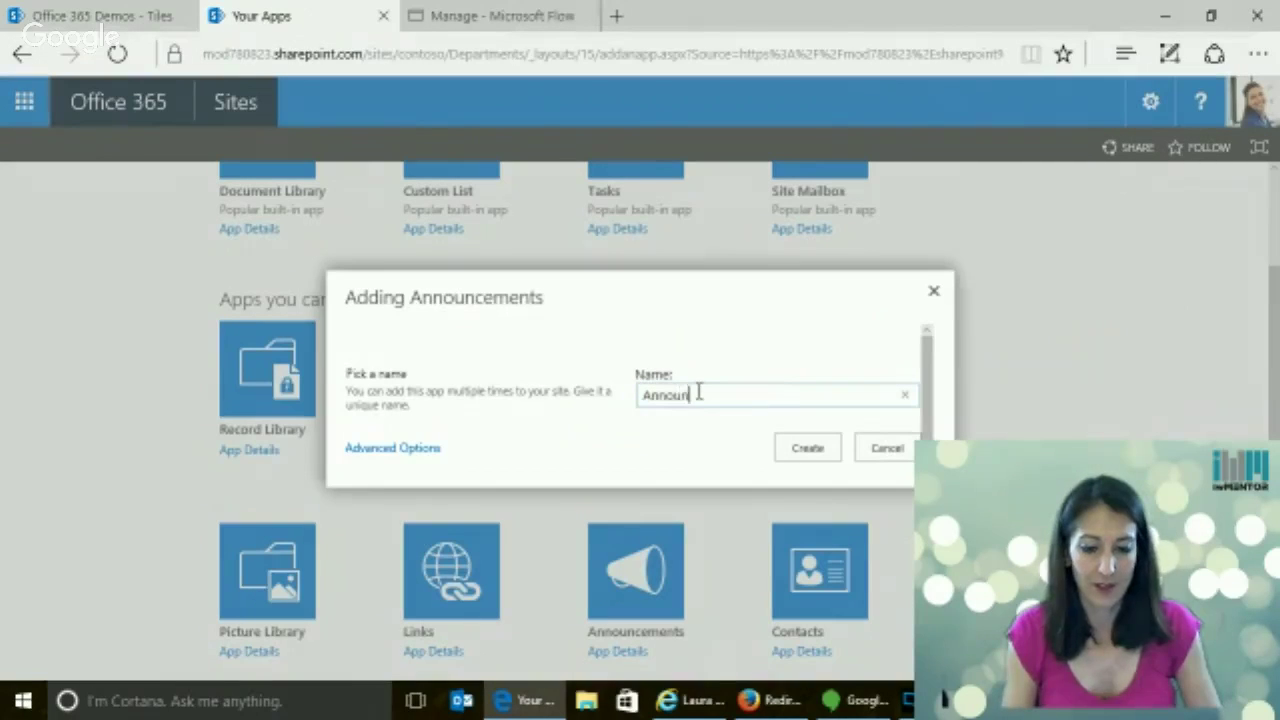
text(cements)
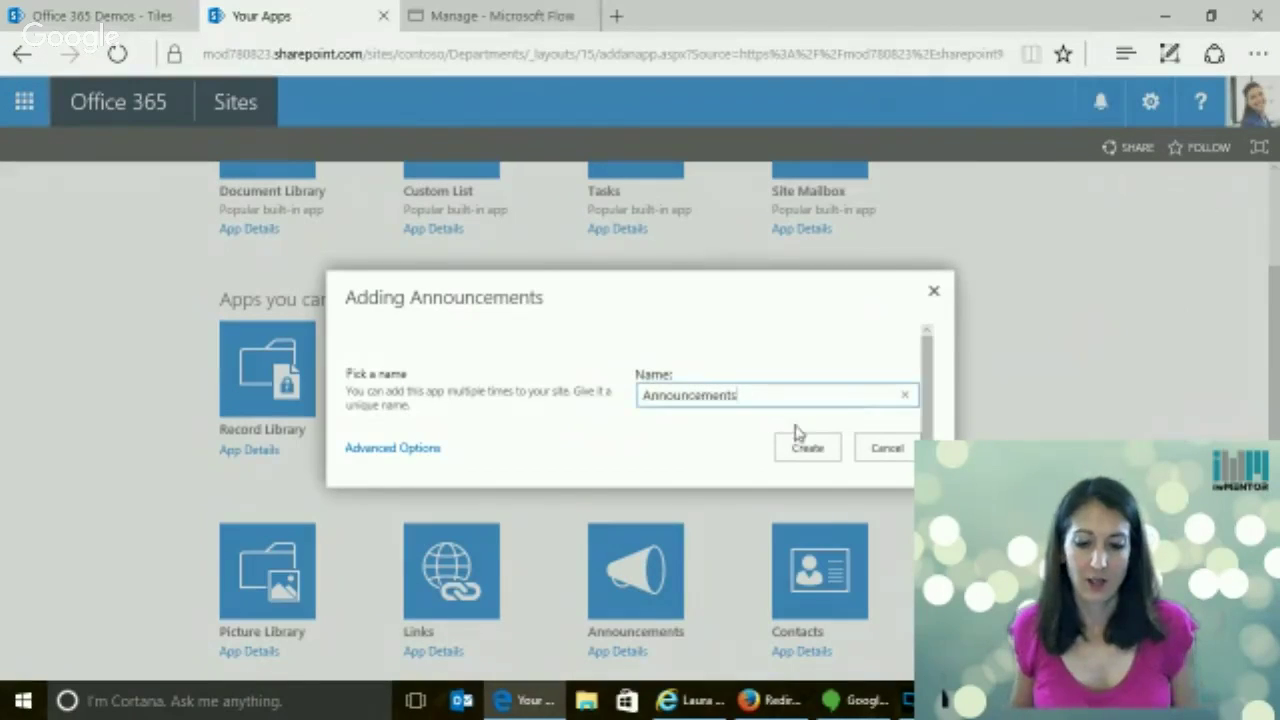
click(806, 447)
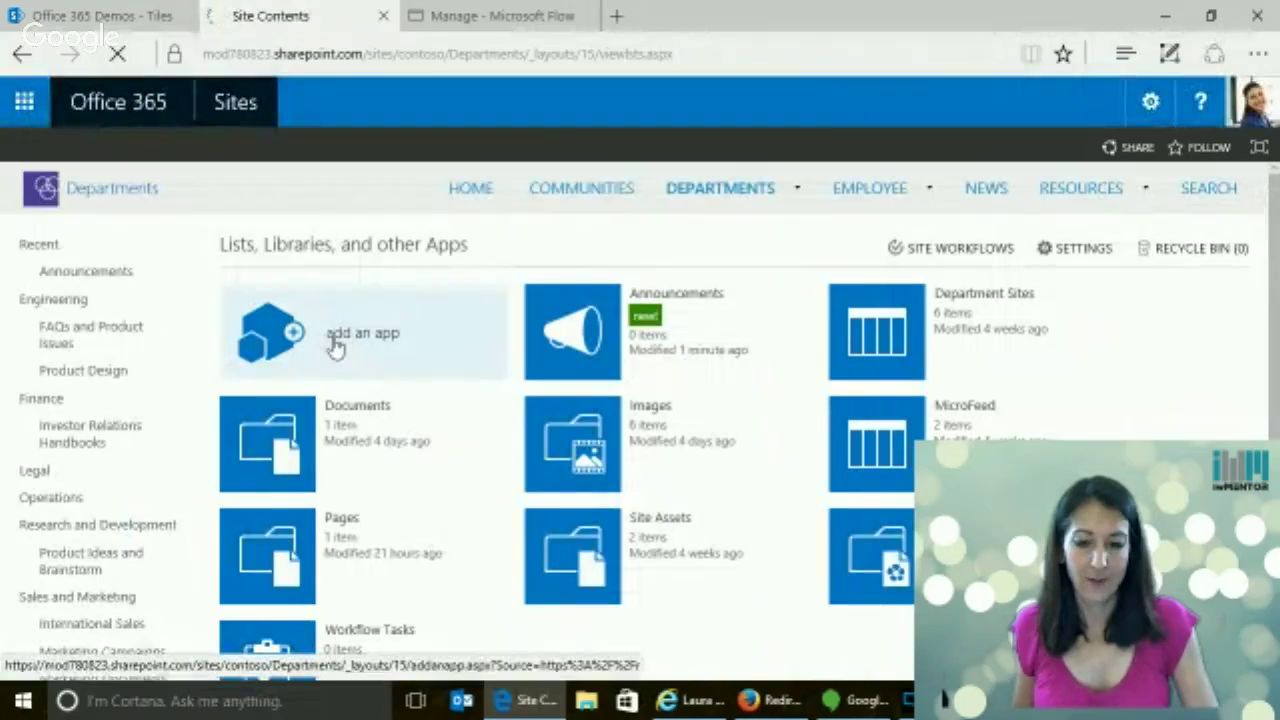
Add a Calendar app named 'Calendar' to the Departments site
click(335, 345)
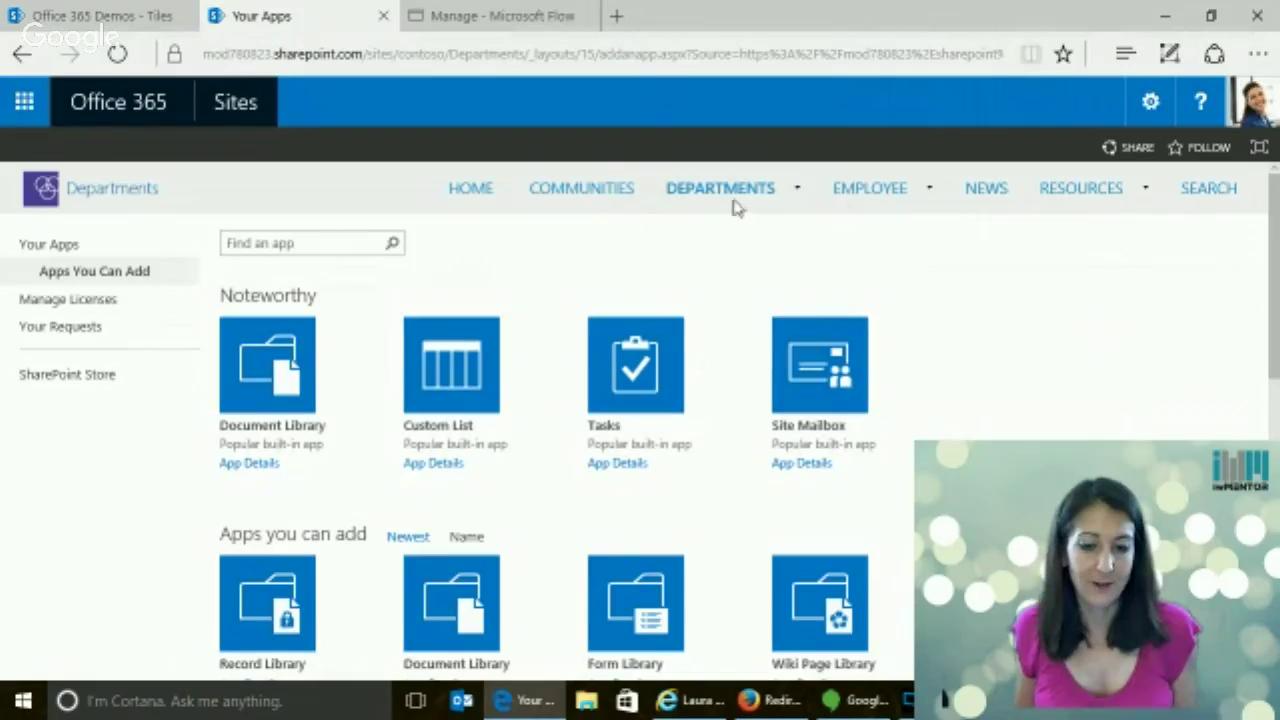
mouse_move(736, 205)
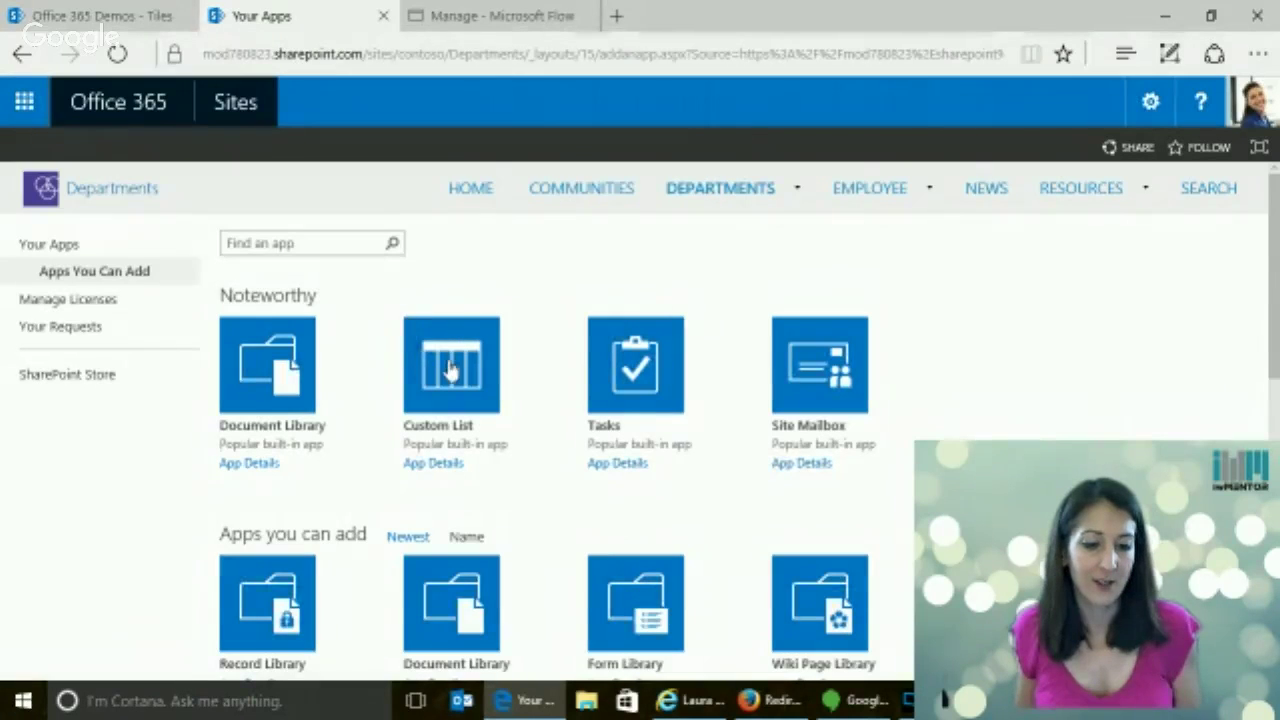
scroll(510, 380, down, 3)
scroll(510, 380, down, 4)
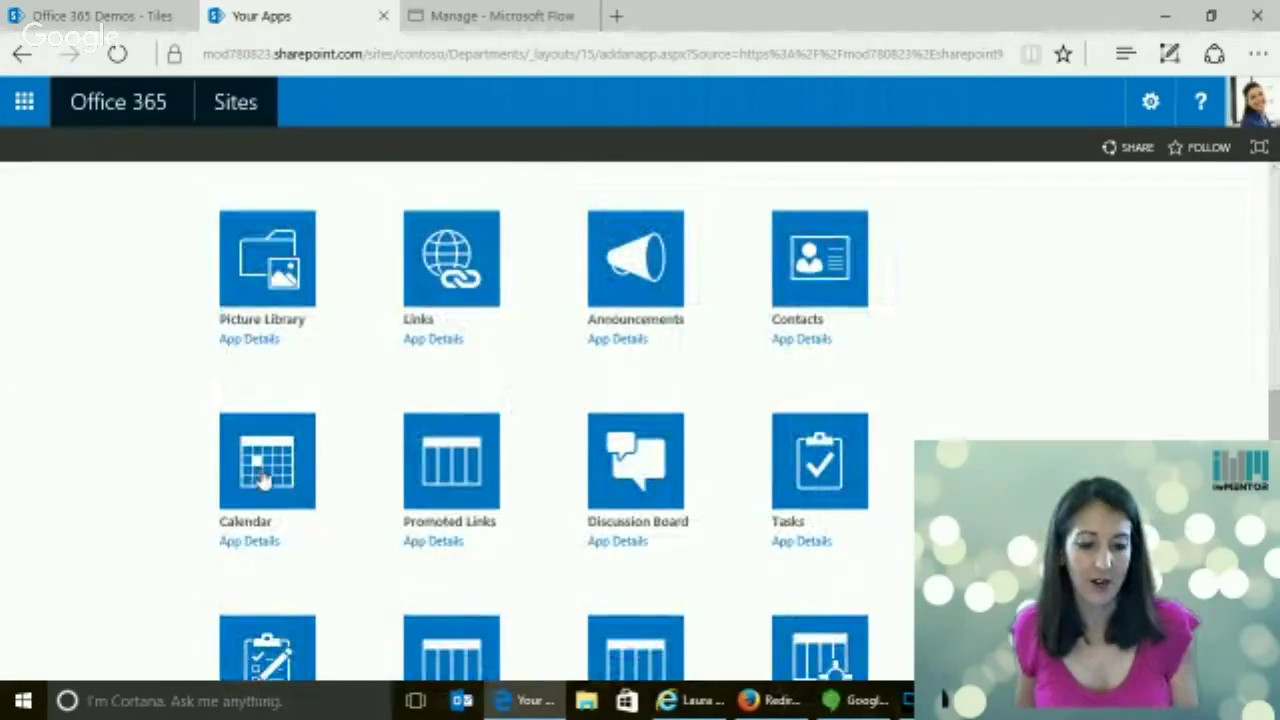
click(263, 475)
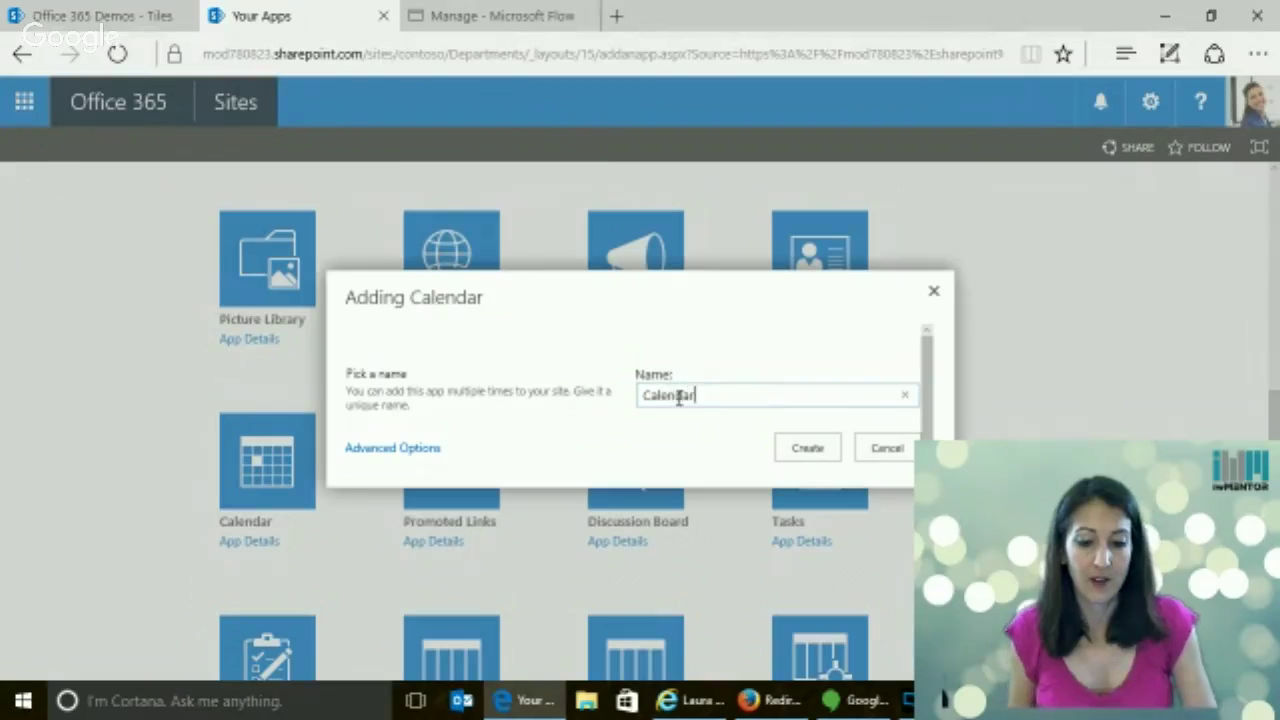
click(810, 450)
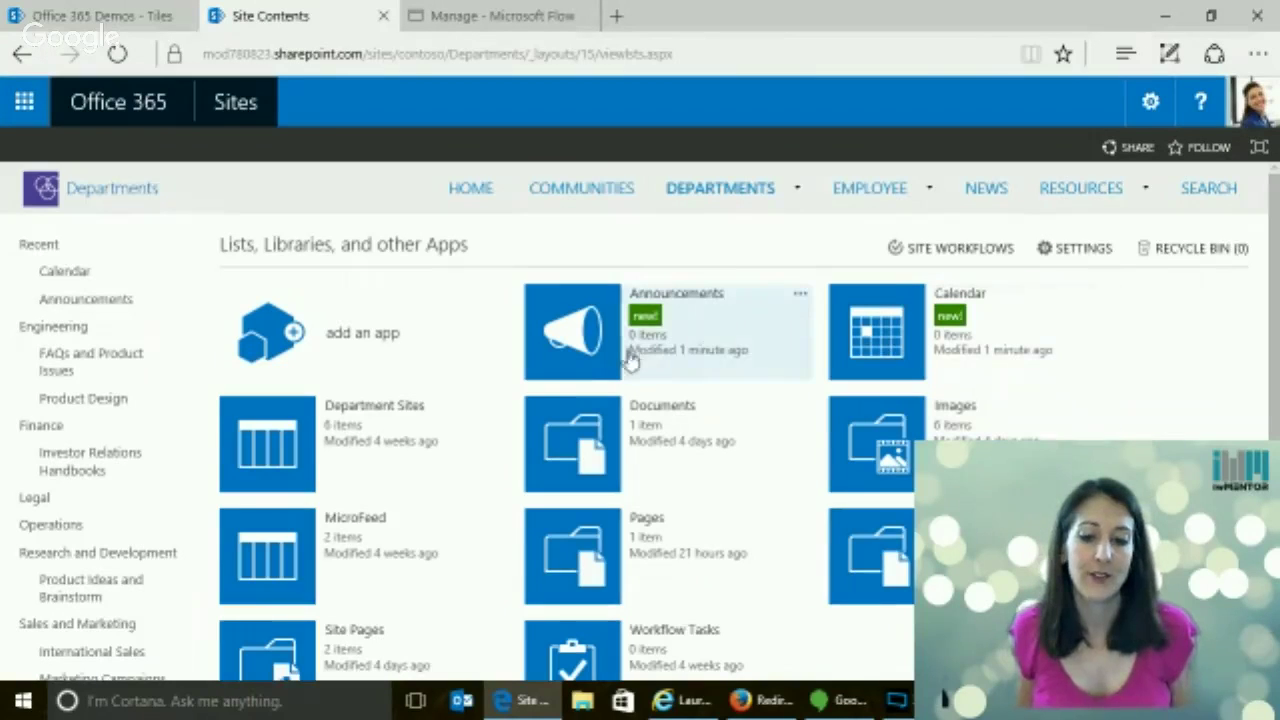
Copy the Departments site address into Create item's Site url and choose the list
click(553, 55)
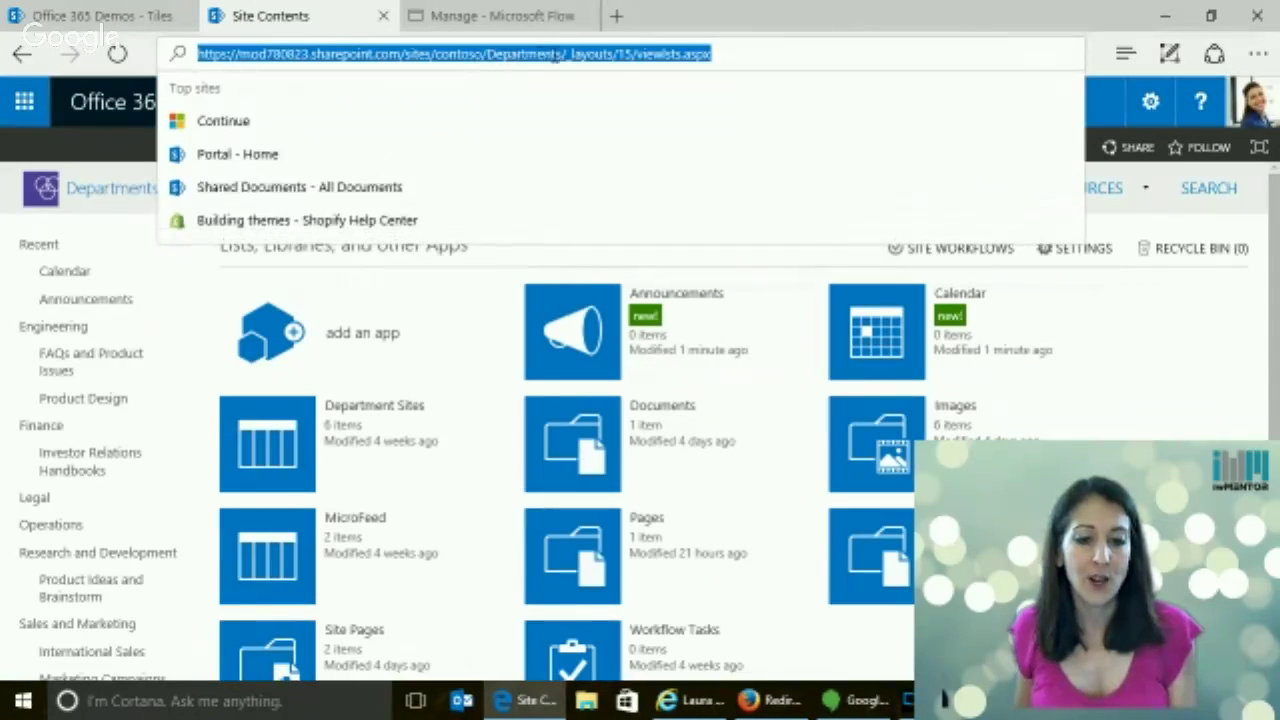
drag(565, 54, 172, 78)
key(ctrl+c)
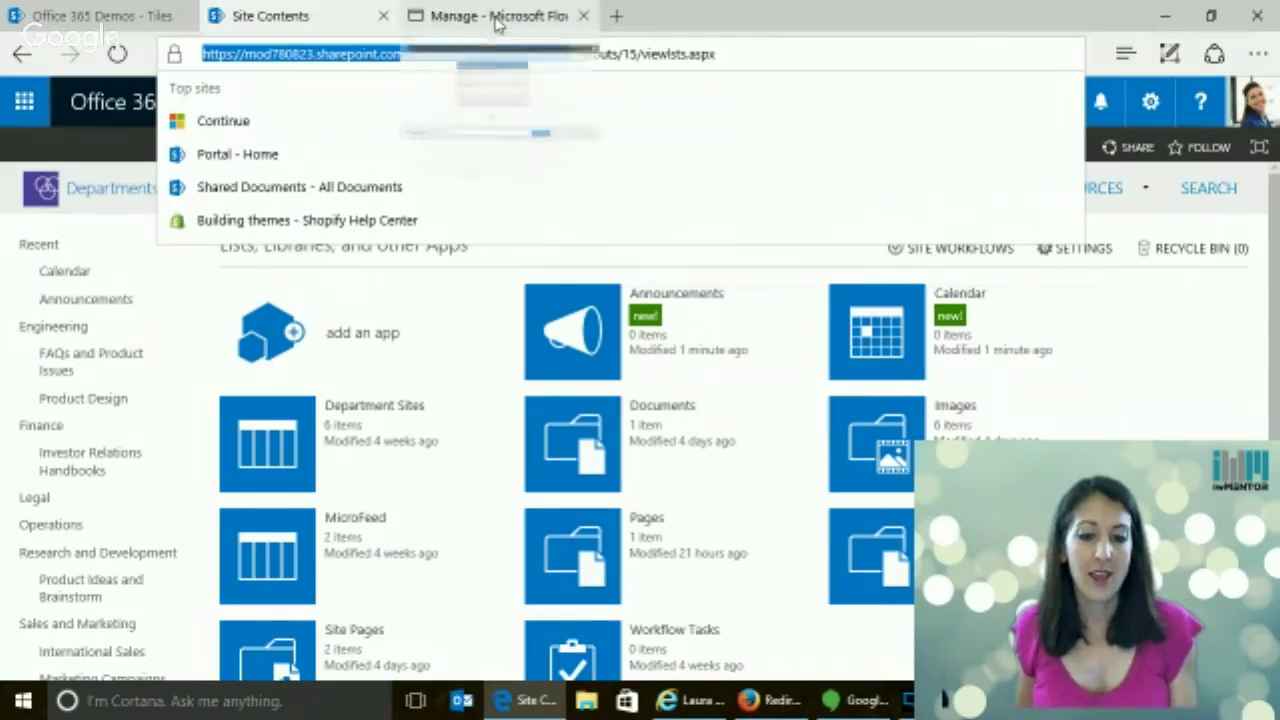
click(493, 17)
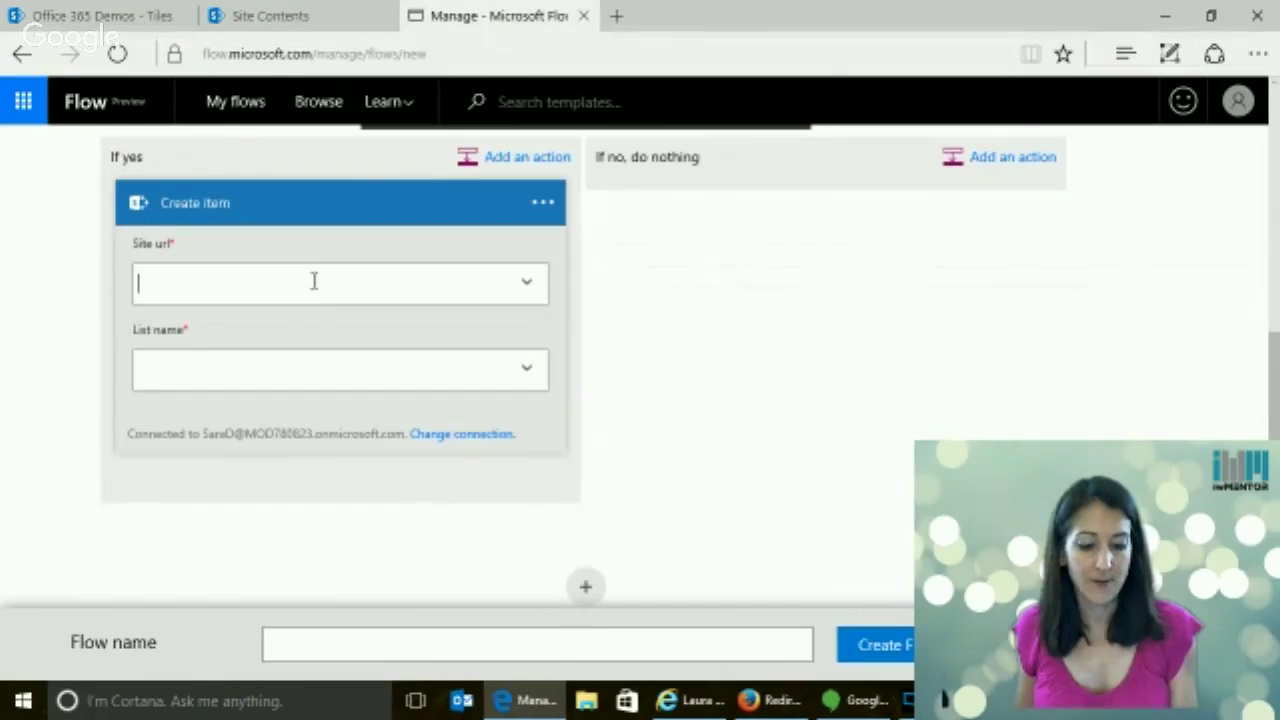
key(ctrl+v)
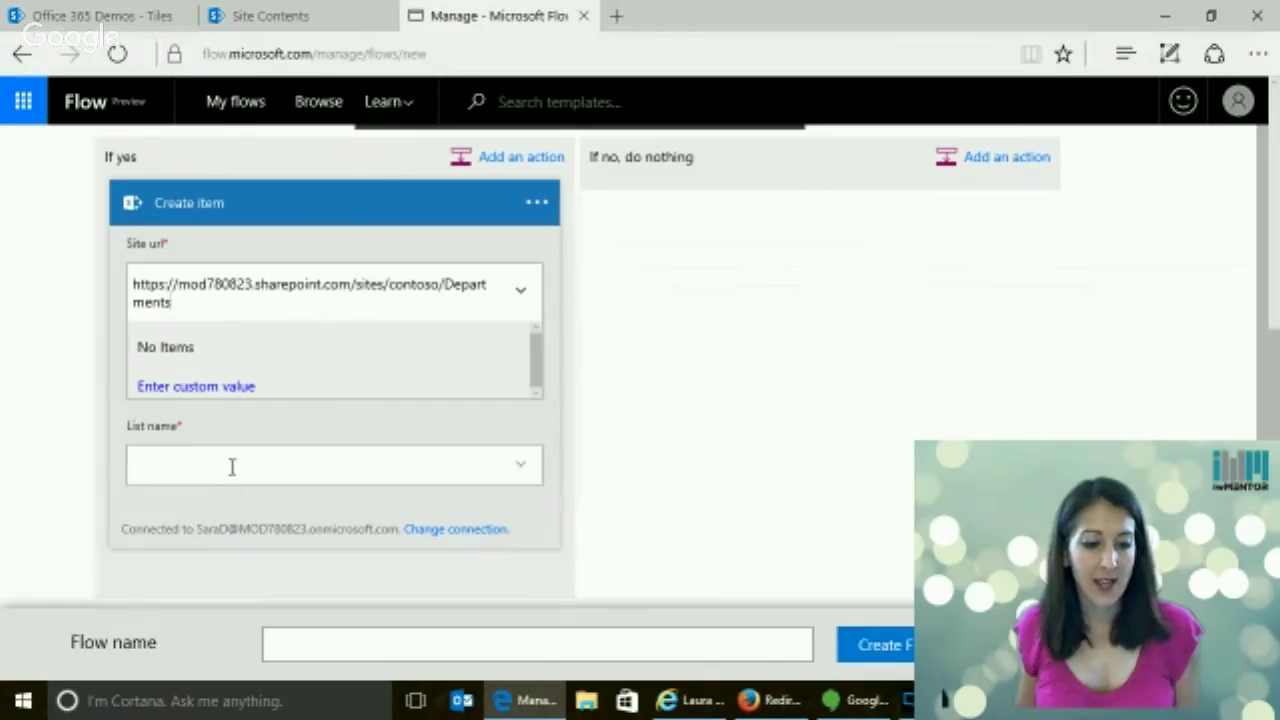
click(232, 464)
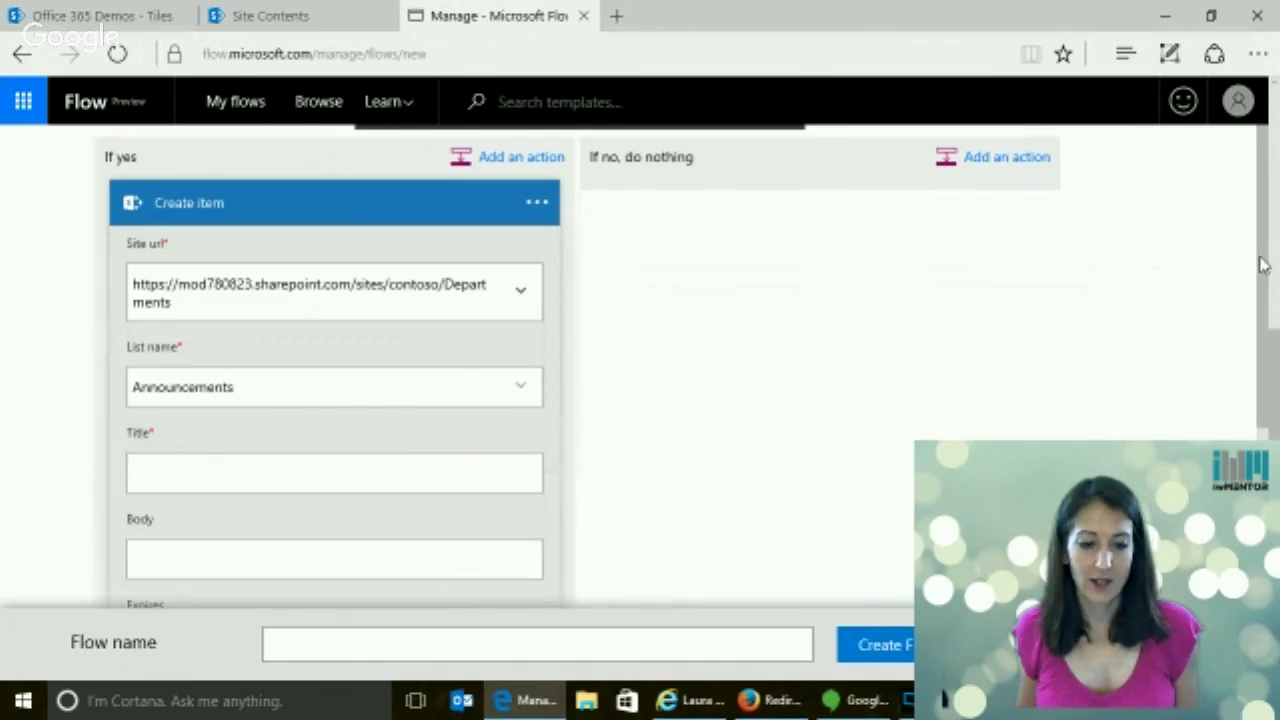
Fill Create item's Title and Body with the announcement's Title and Body tokens
click(259, 482)
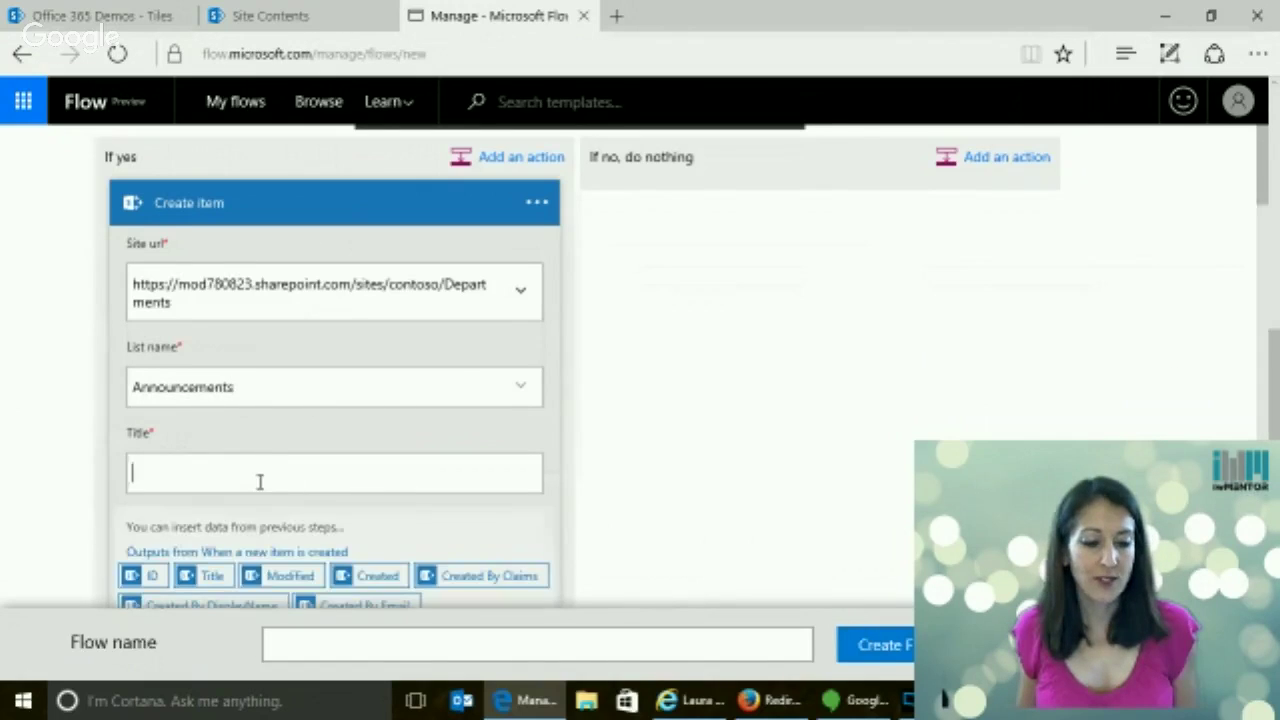
click(213, 577)
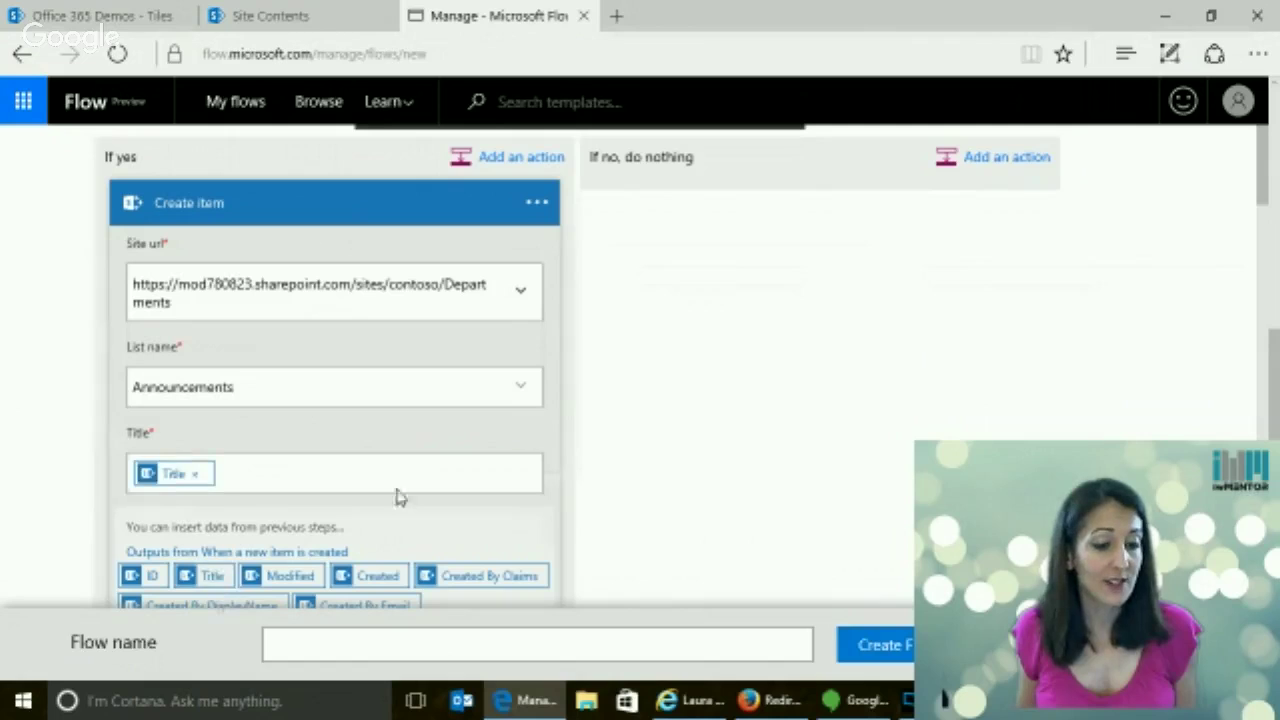
scroll(738, 386, down, 3)
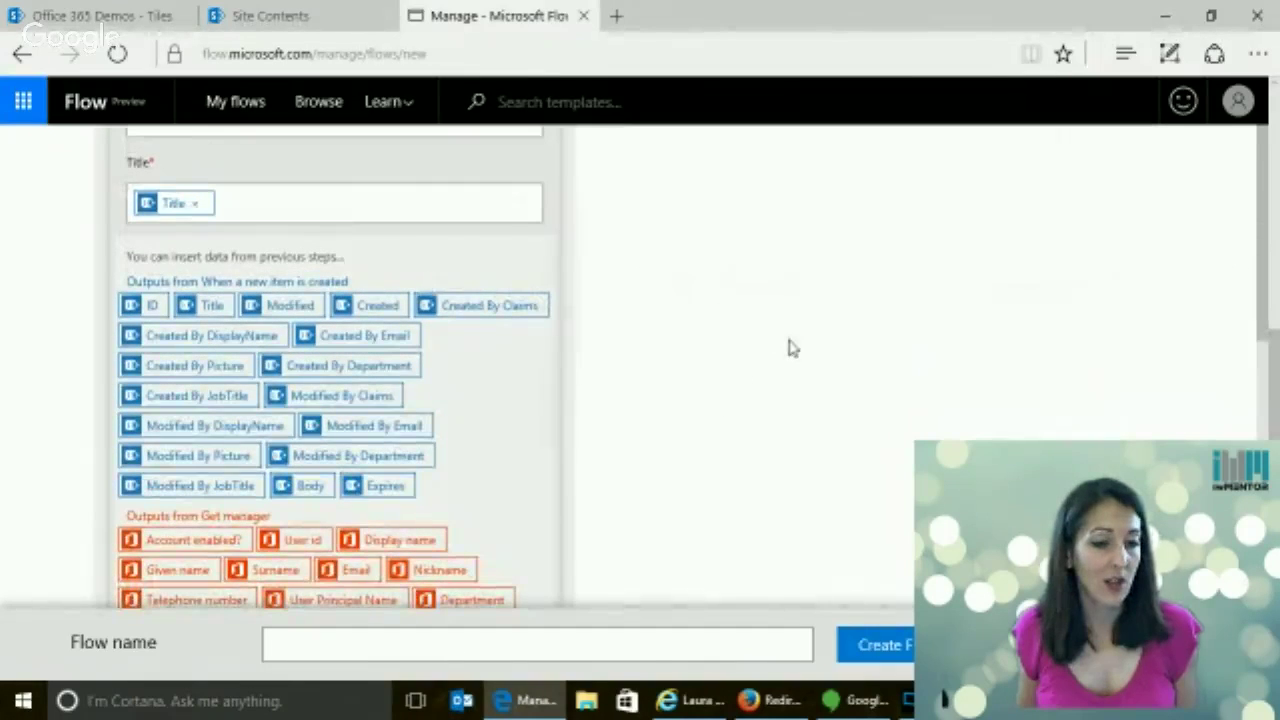
scroll(790, 346, down, 3)
scroll(800, 340, down, 3)
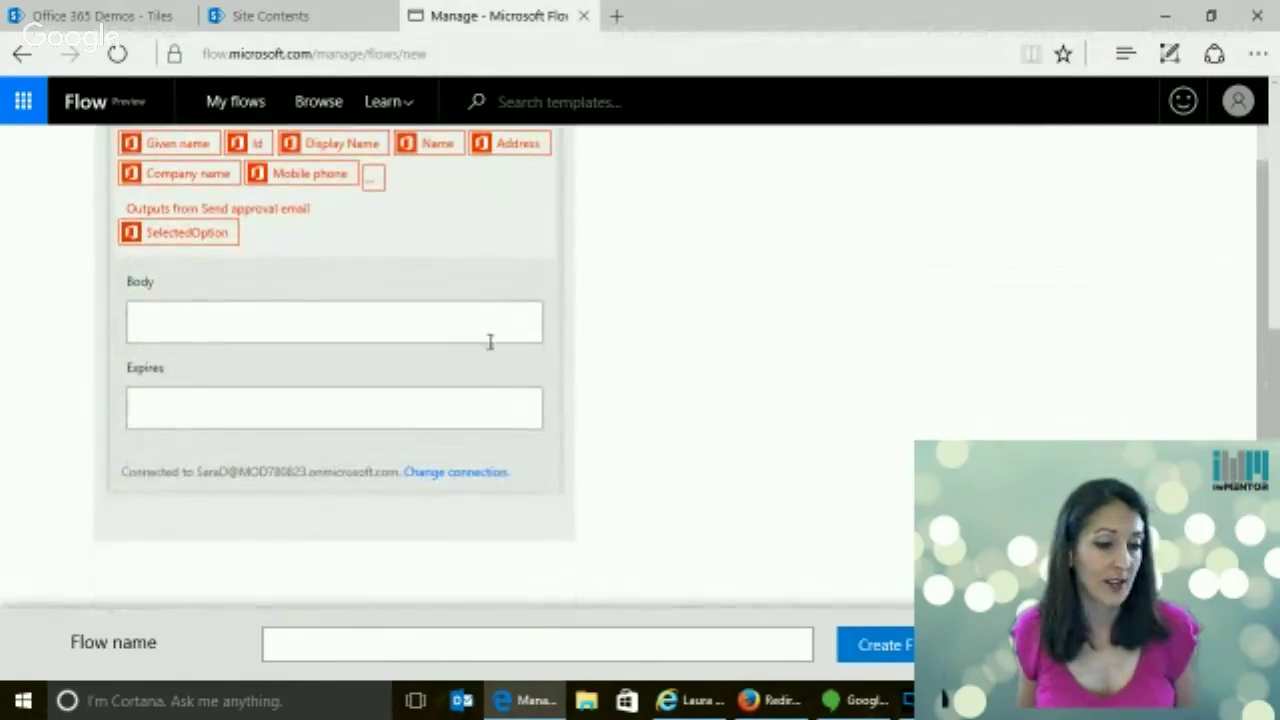
scroll(623, 351, up, 5)
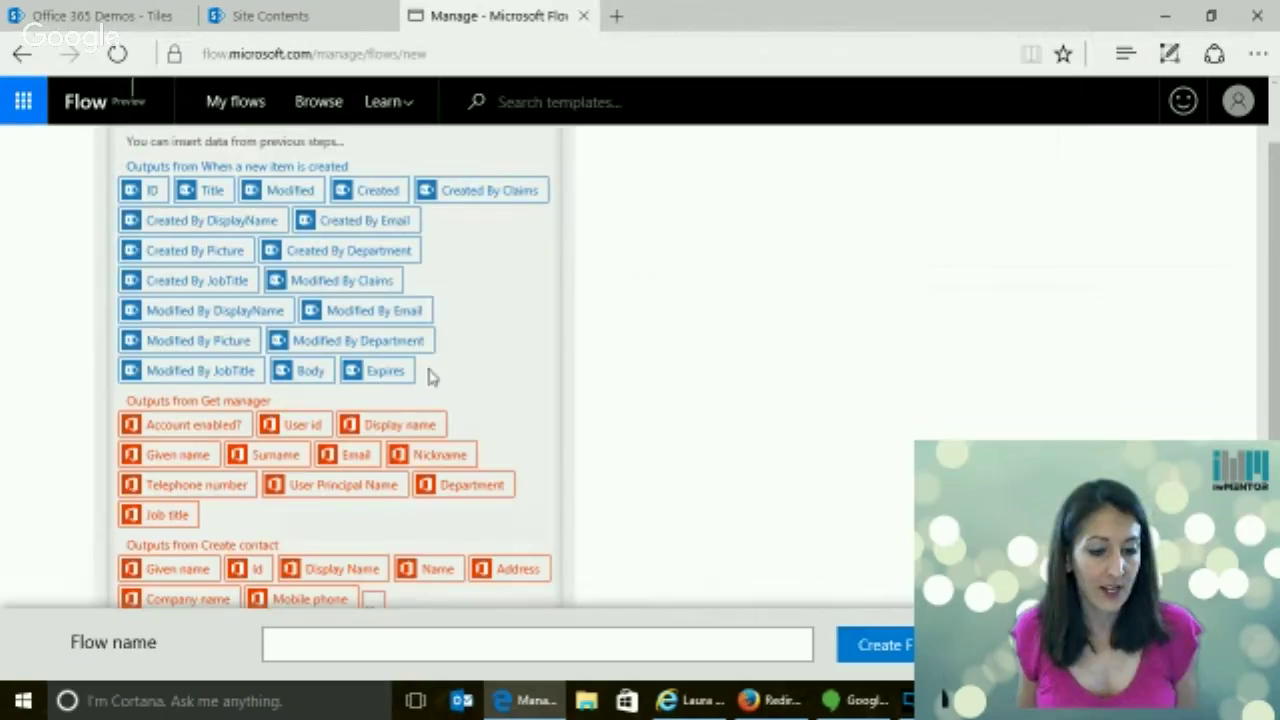
click(311, 372)
Fill the Expires field with the trigger's Expires token
scroll(774, 331, up, 2)
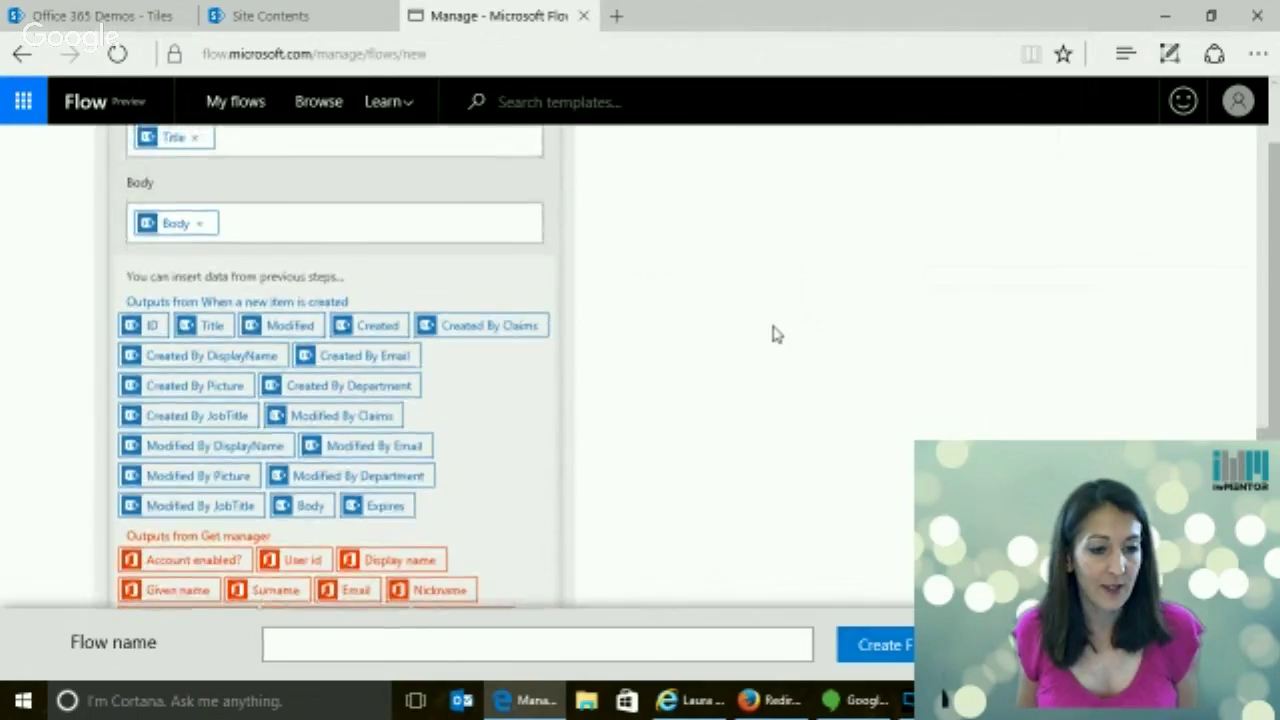
scroll(774, 331, down, 2)
scroll(773, 334, down, 4)
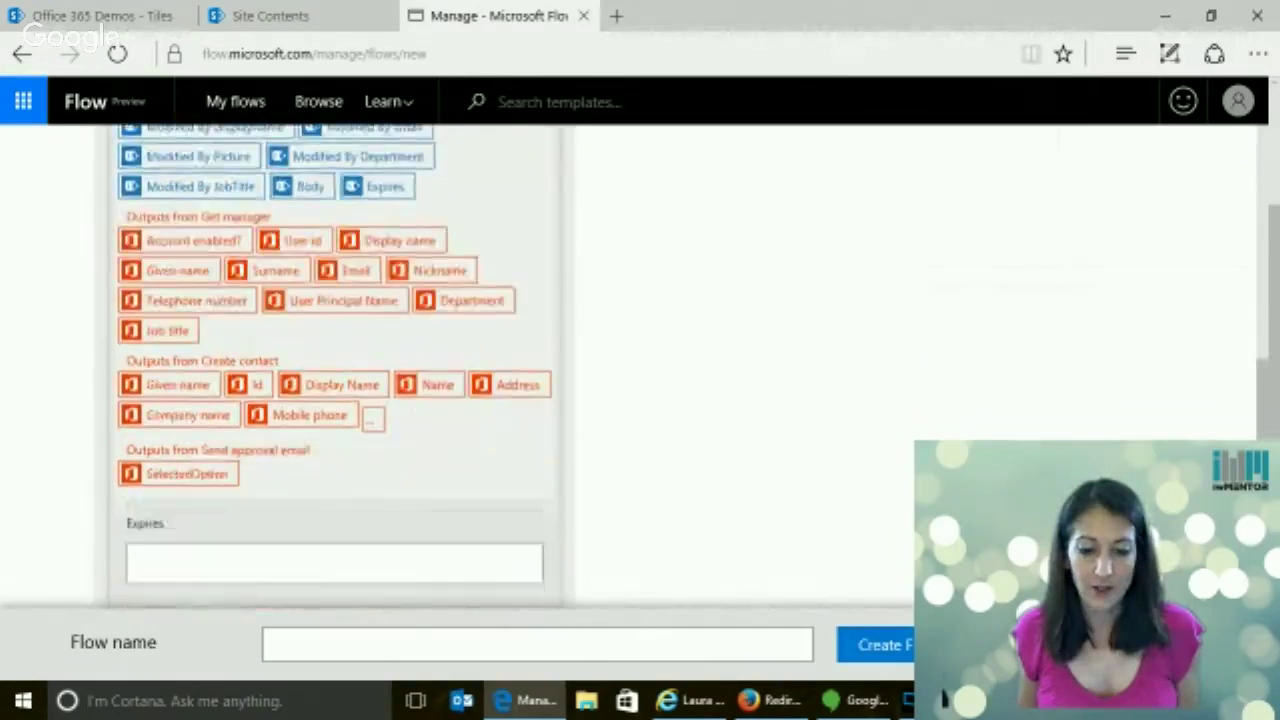
click(240, 377)
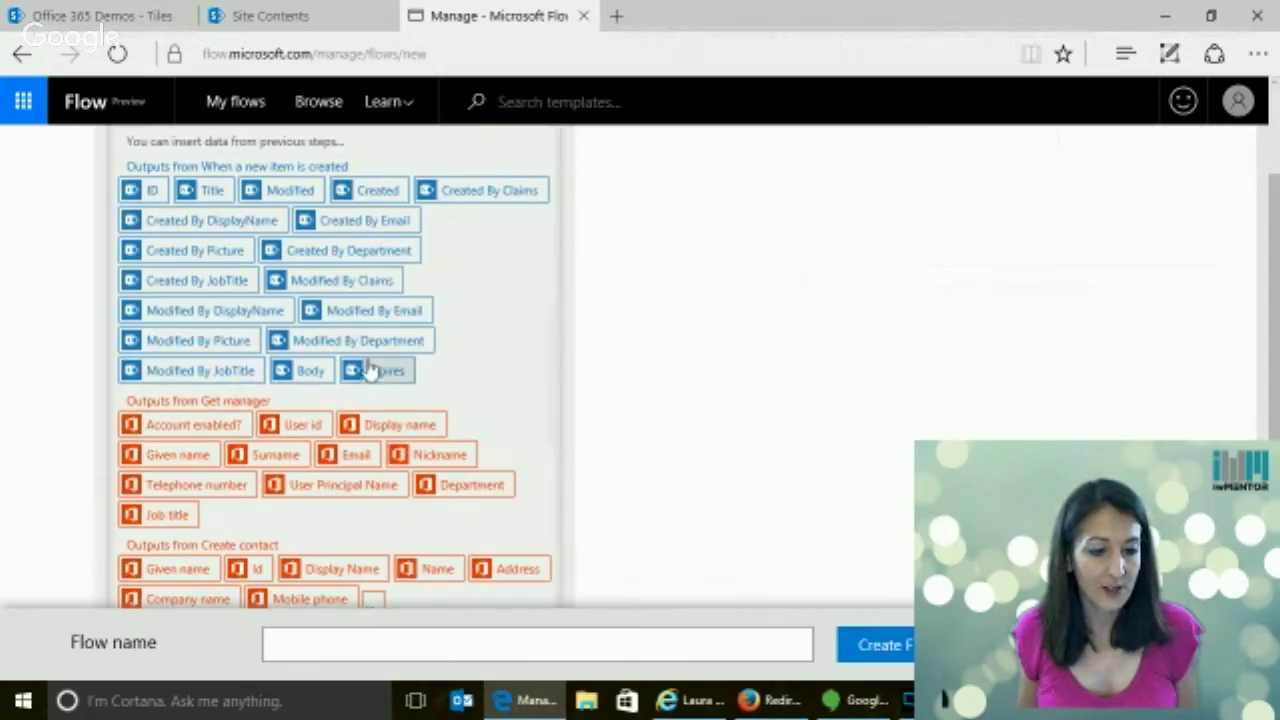
click(397, 377)
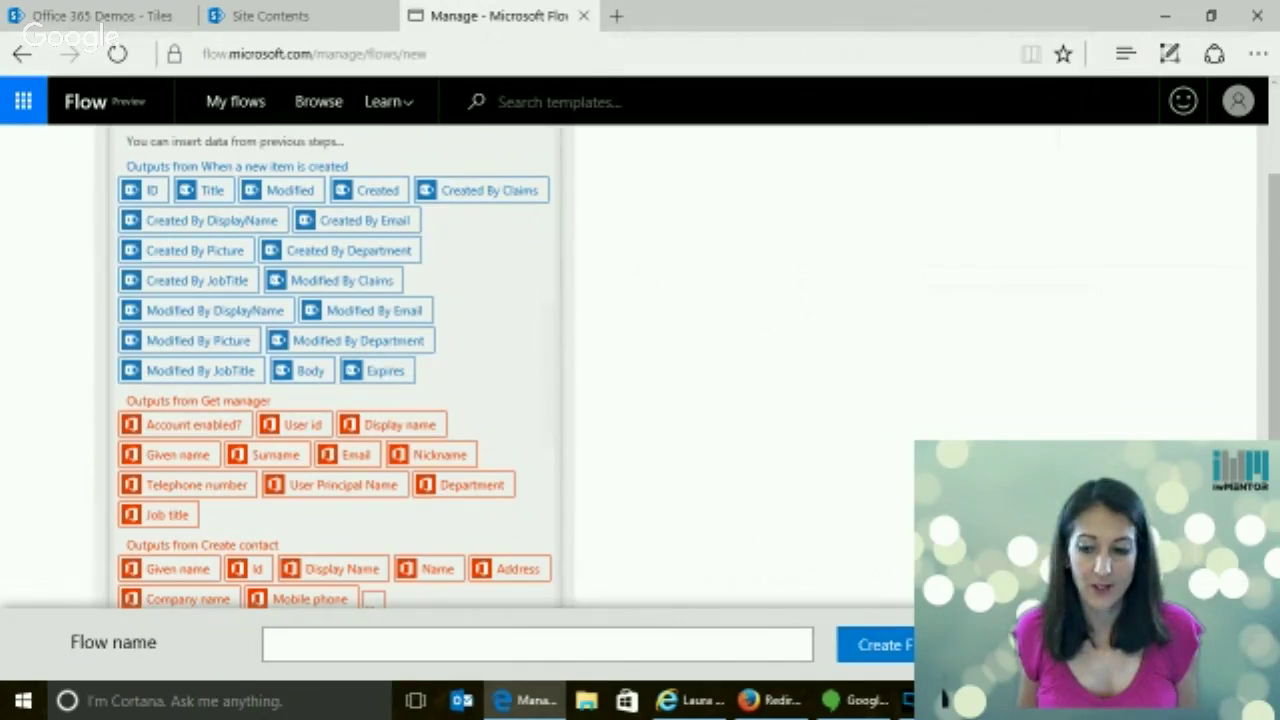
scroll(335, 360, down, 3)
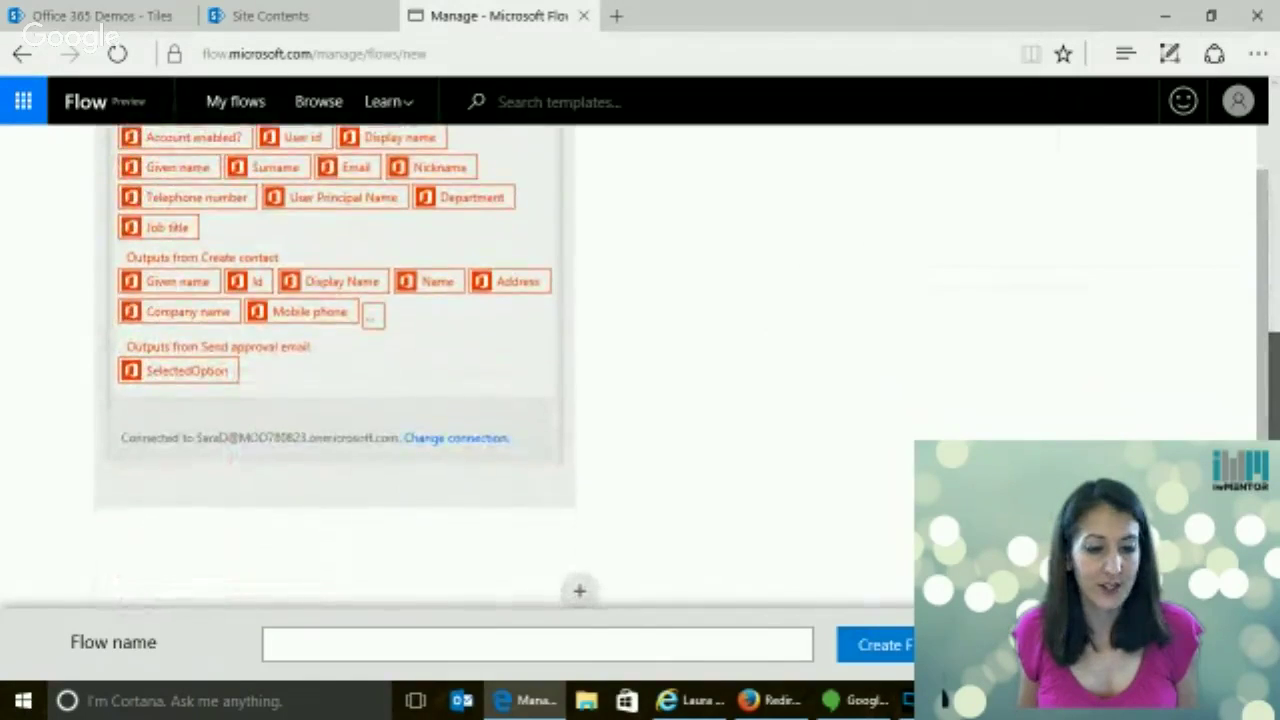
scroll(335, 360, up, 5)
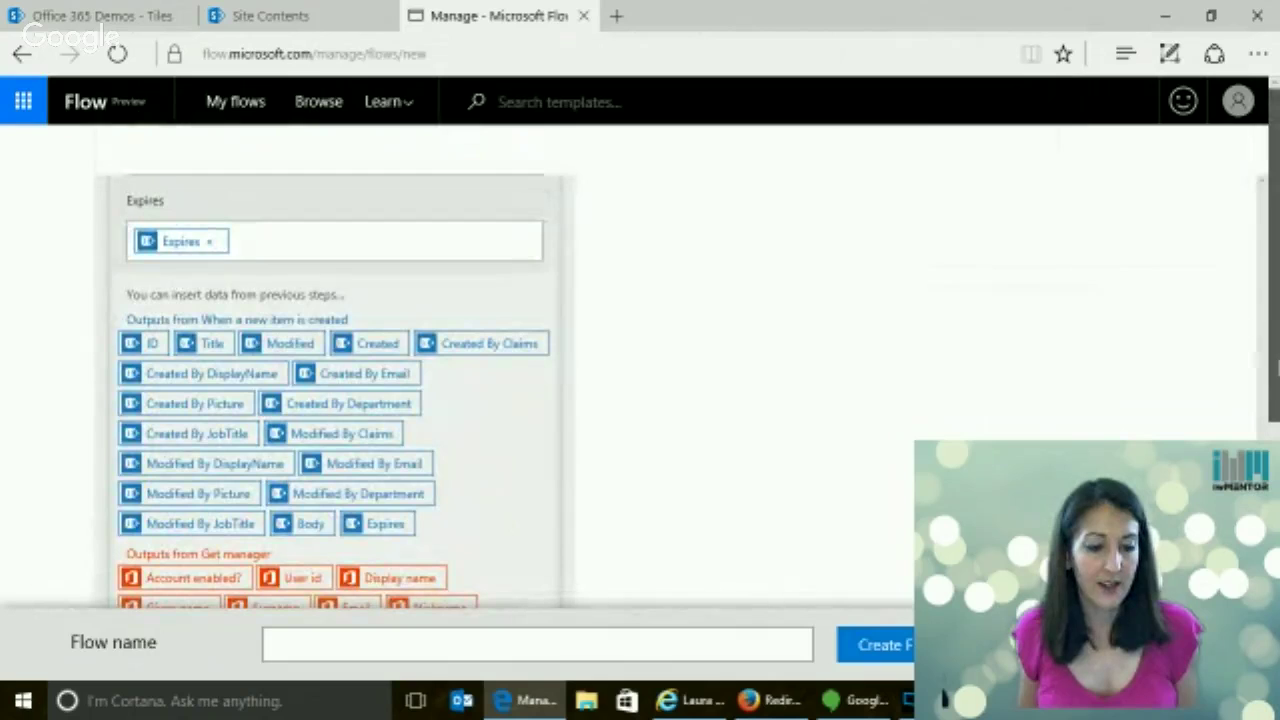
scroll(1274, 343, down, 5)
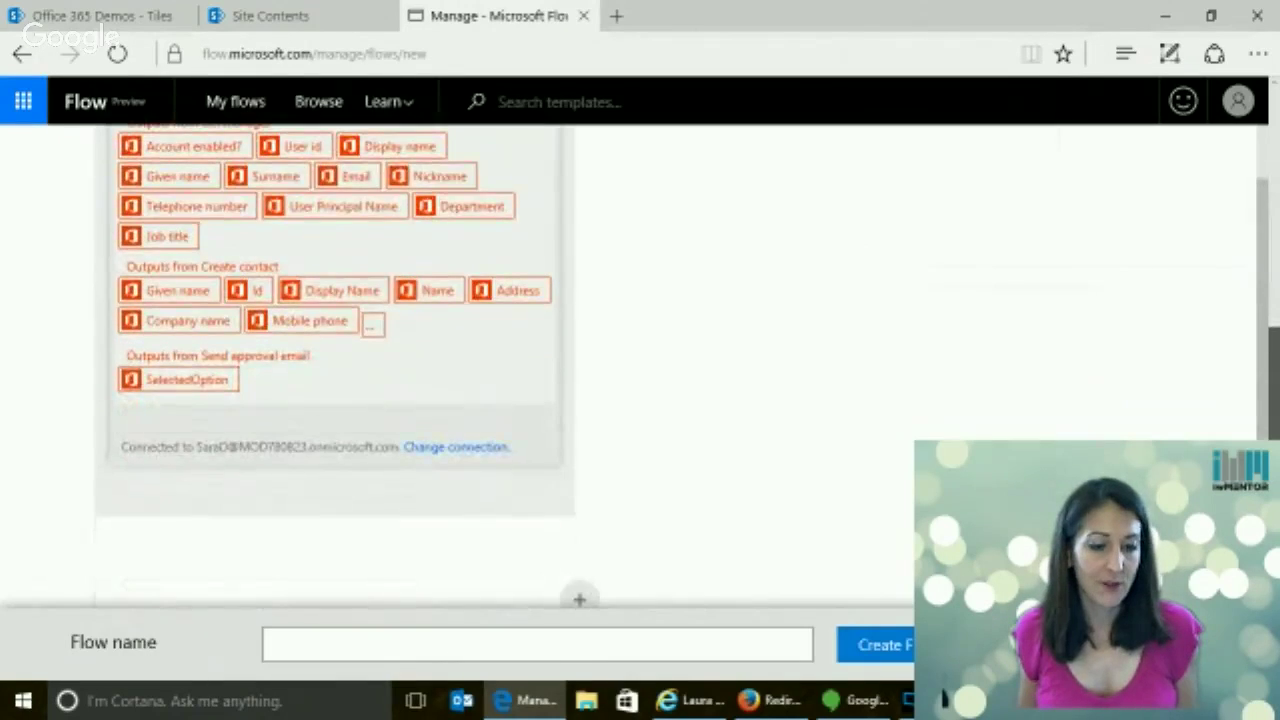
scroll(1274, 343, up, 5)
scroll(1274, 343, down, 5)
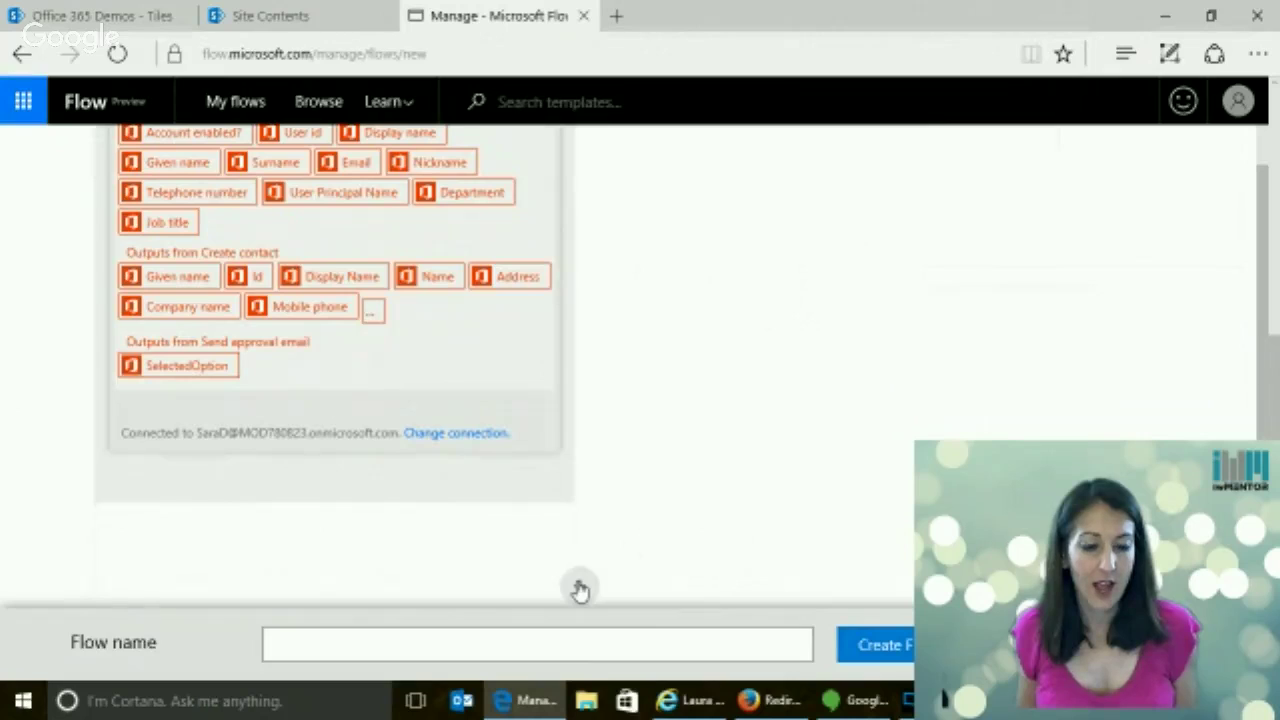
Browse the available actions below the condition, then cancel without adding one
click(580, 590)
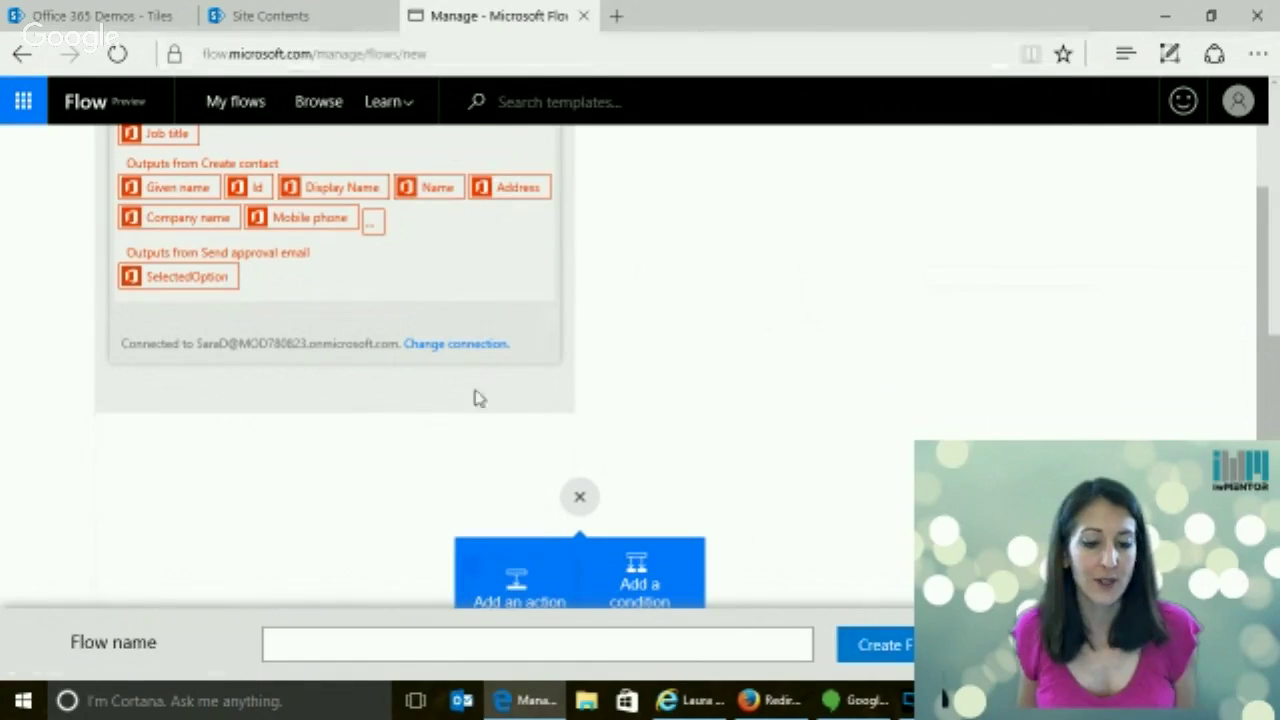
click(514, 580)
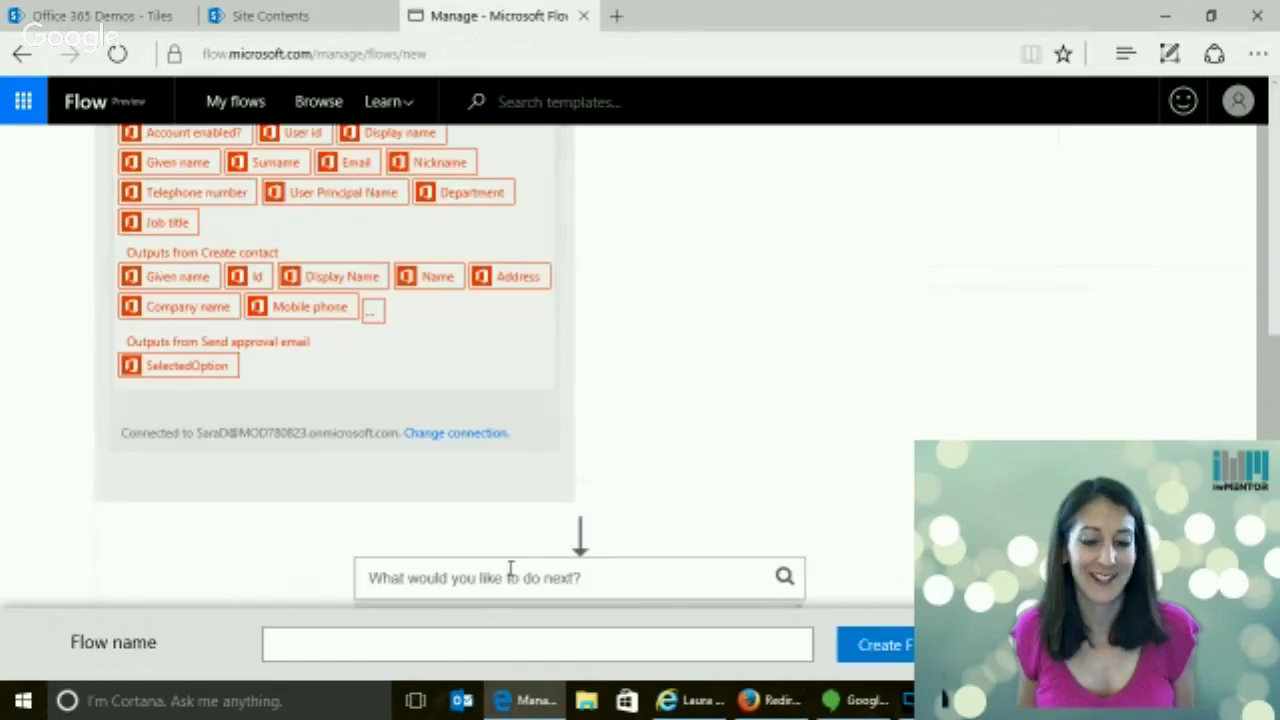
click(576, 577)
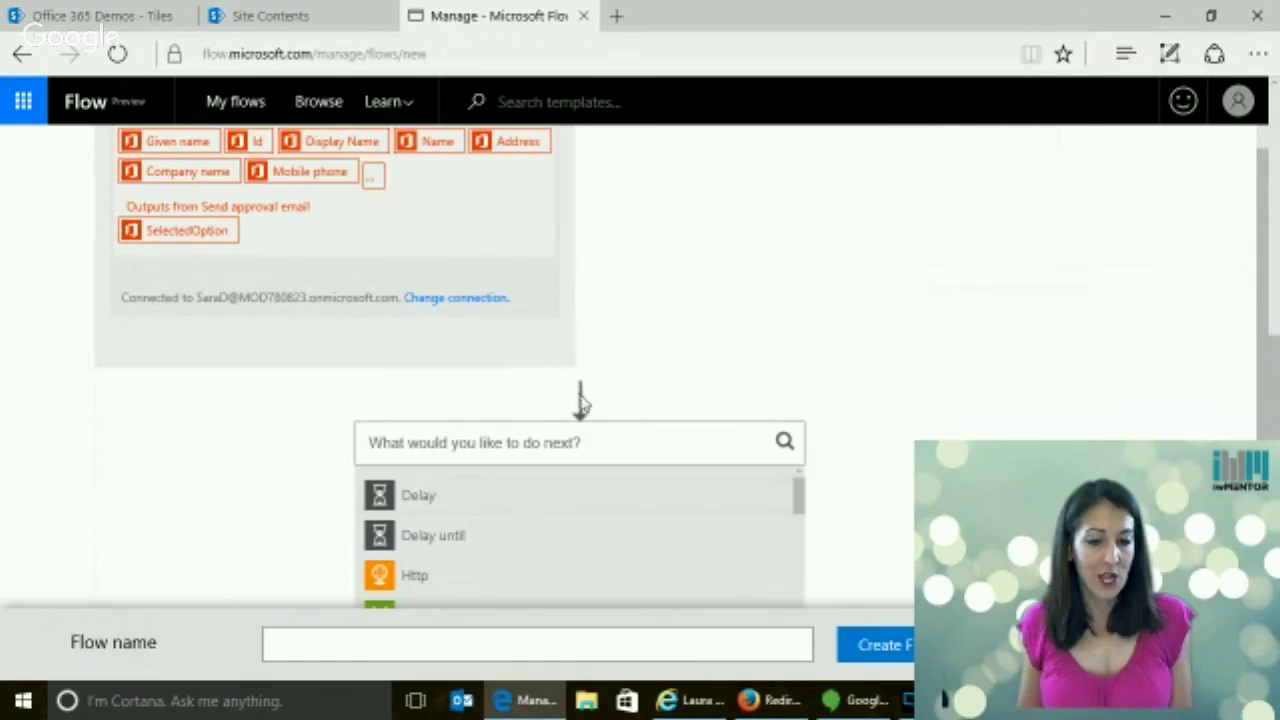
scroll(800, 494, down, 3)
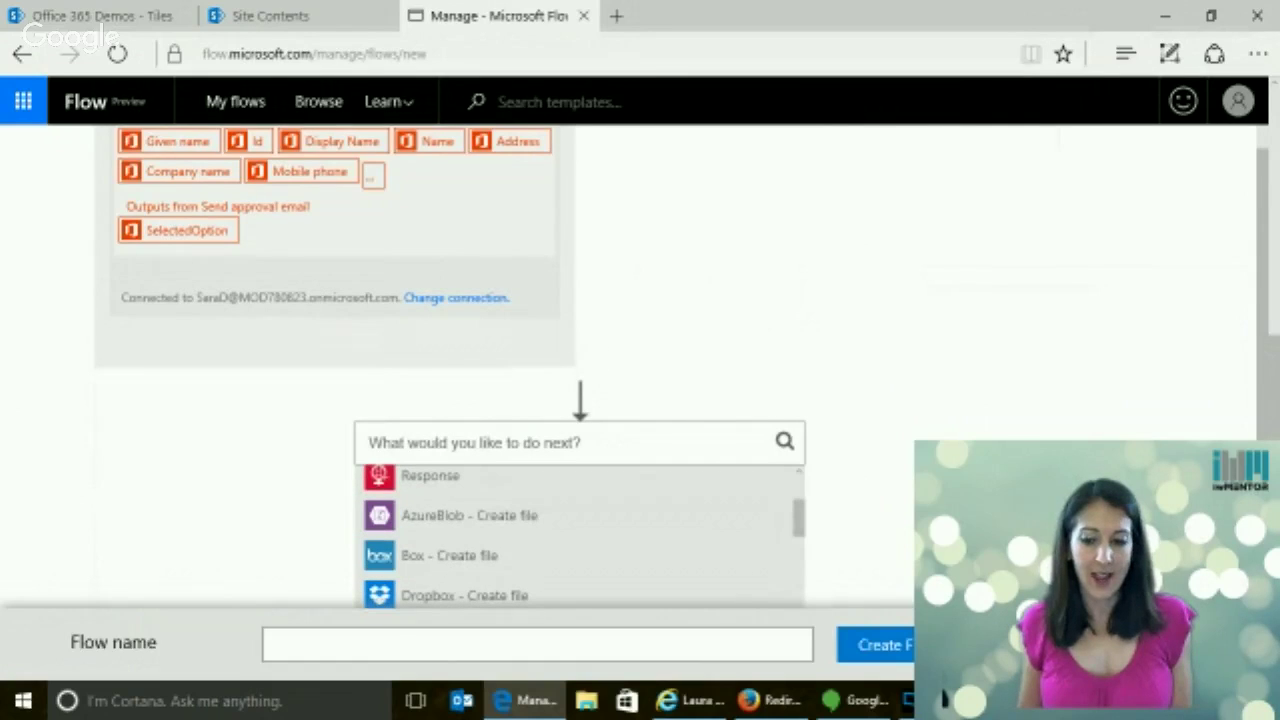
scroll(600, 295, down, 3)
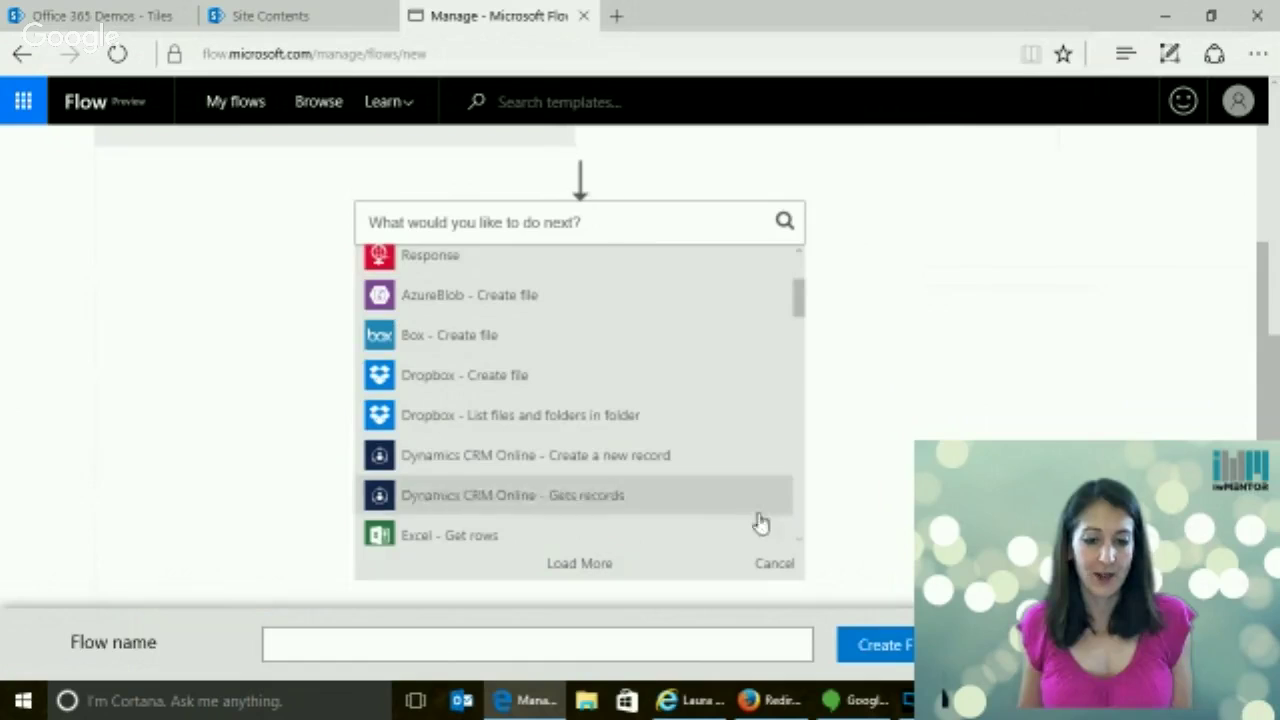
click(776, 565)
scroll(652, 429, up, 1)
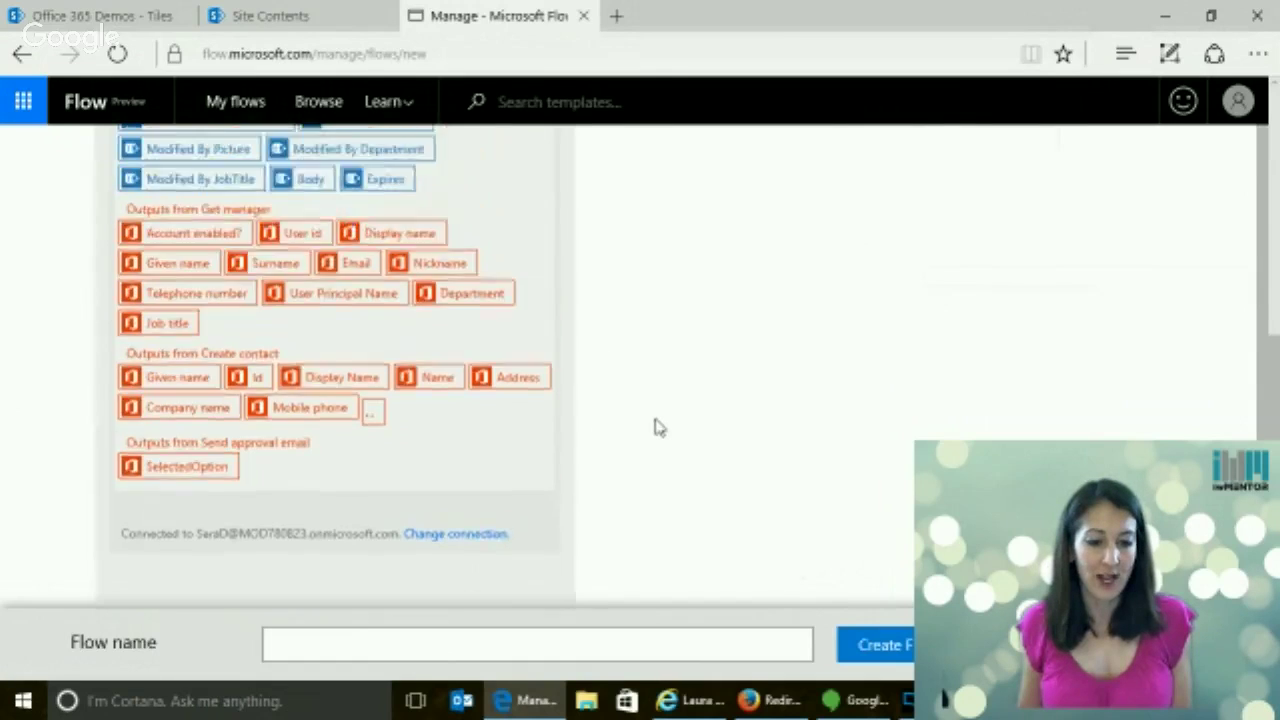
scroll(655, 428, up, 5)
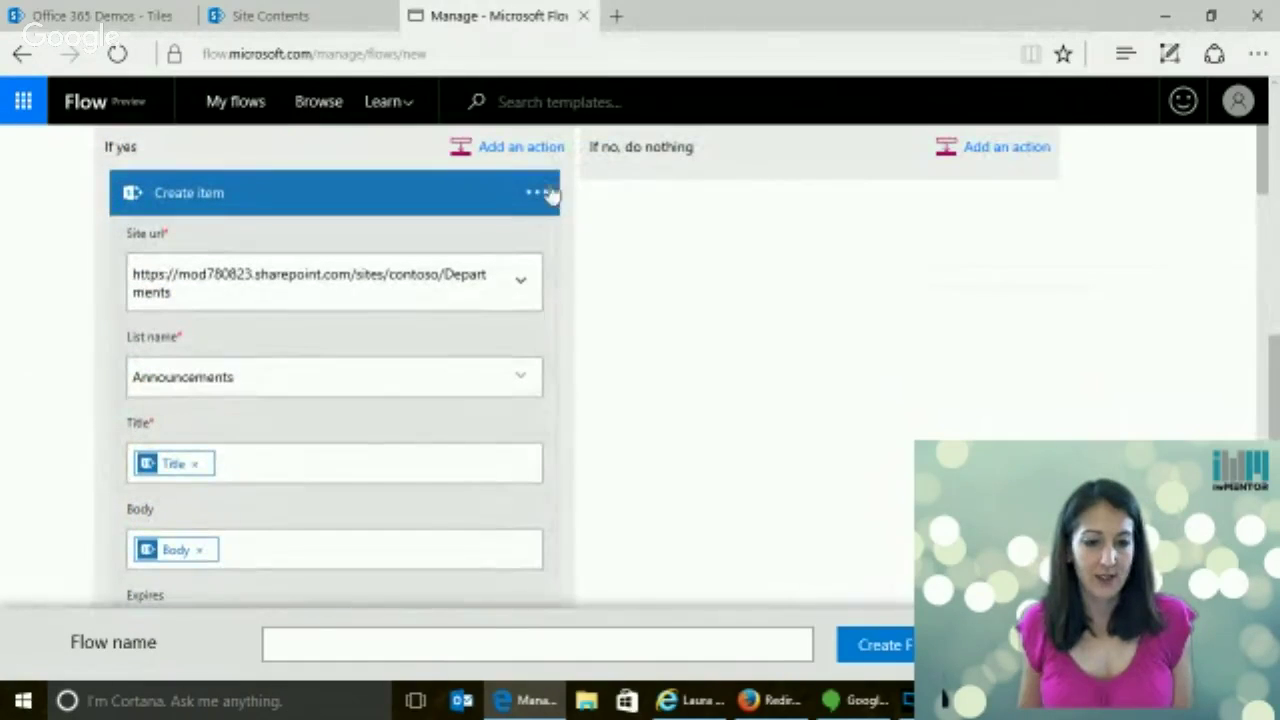
Collapse Create item and add a second SharePoint Online Create item under If yes via 'create' search
click(421, 199)
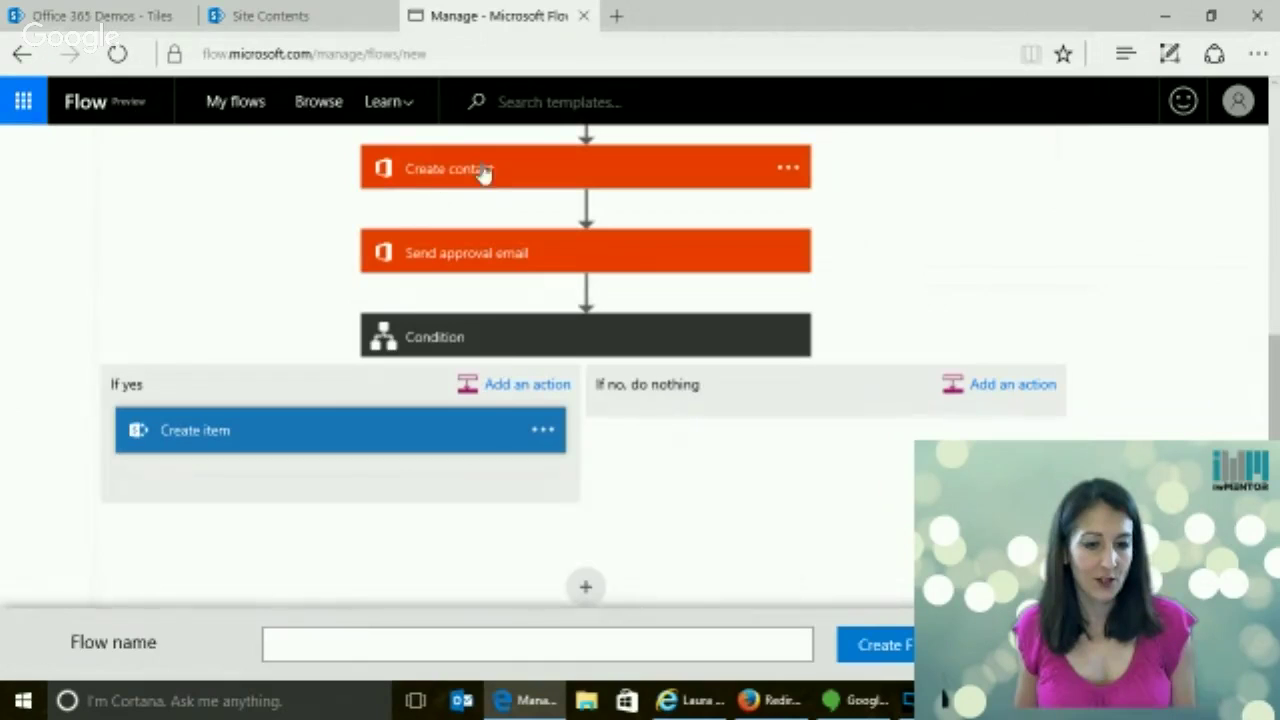
click(503, 390)
click(280, 515)
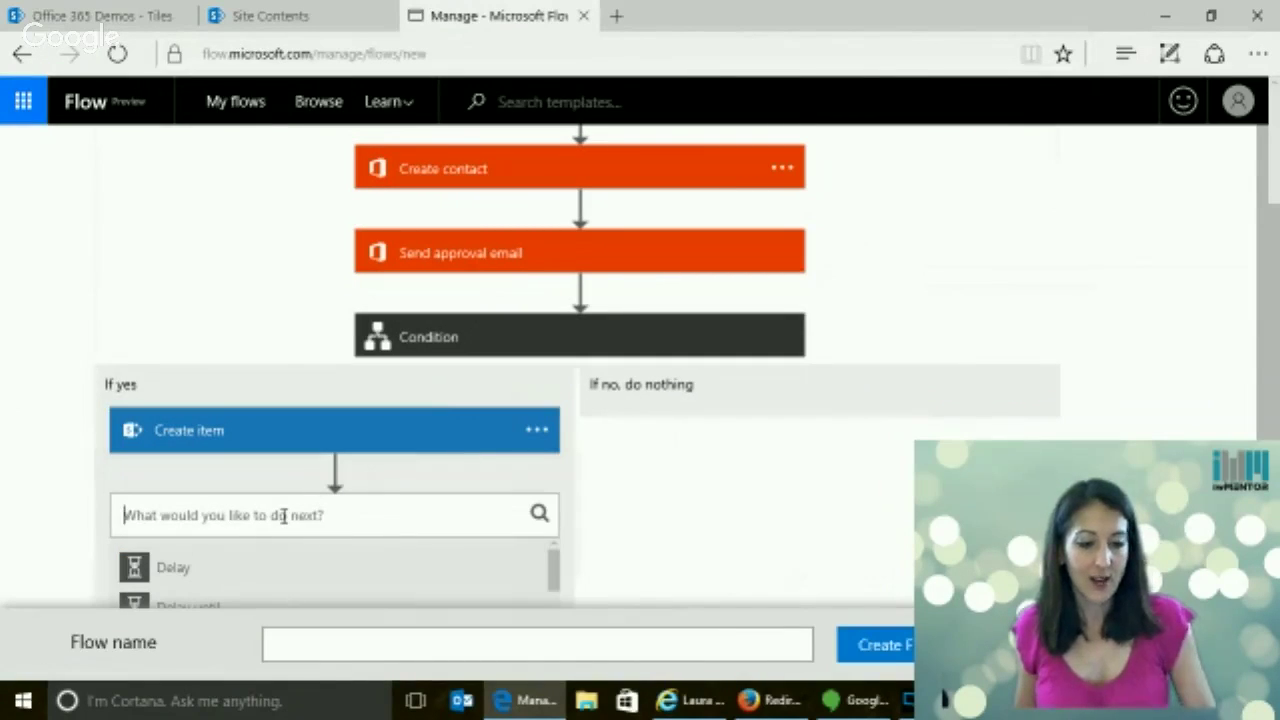
text(c)
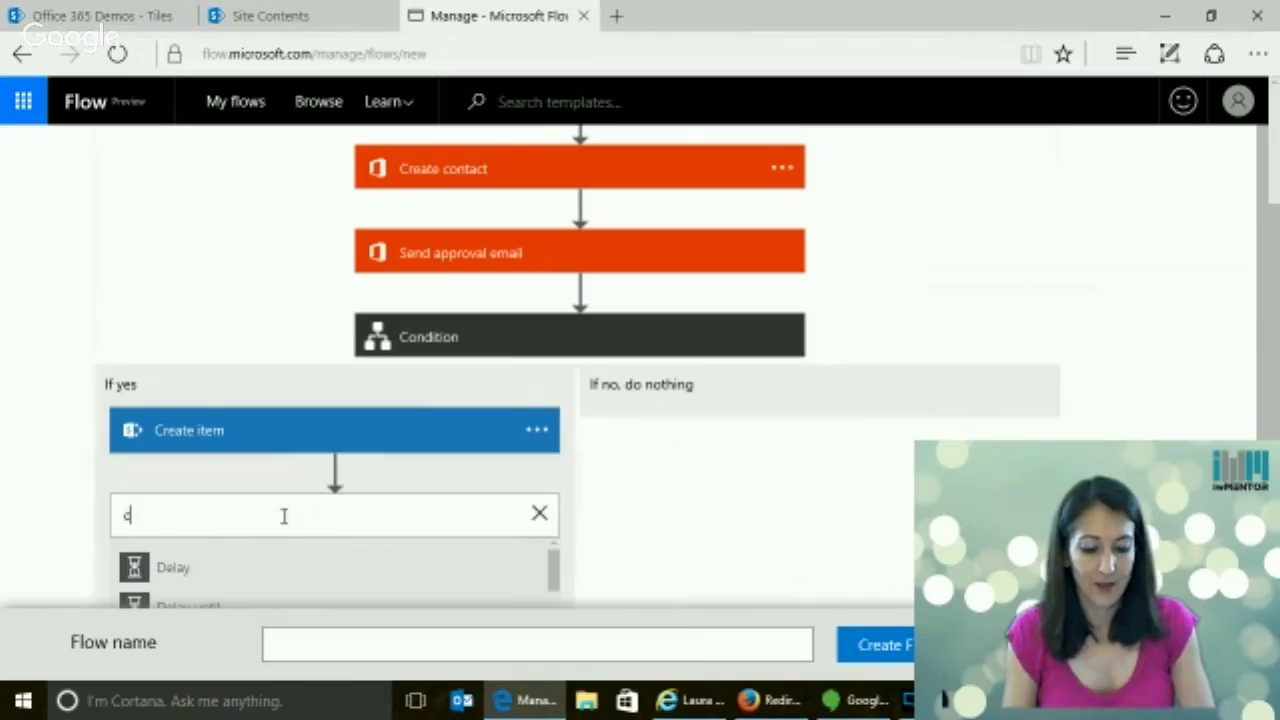
text(reate)
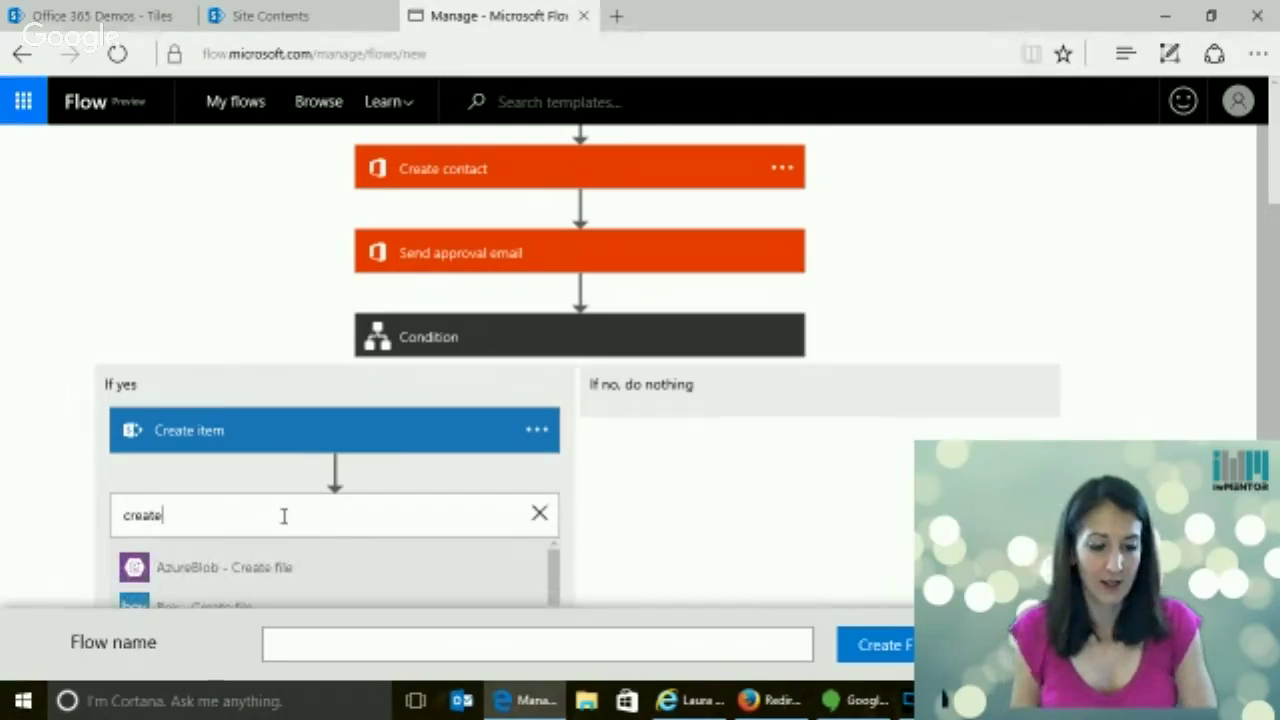
scroll(300, 515, down, 1)
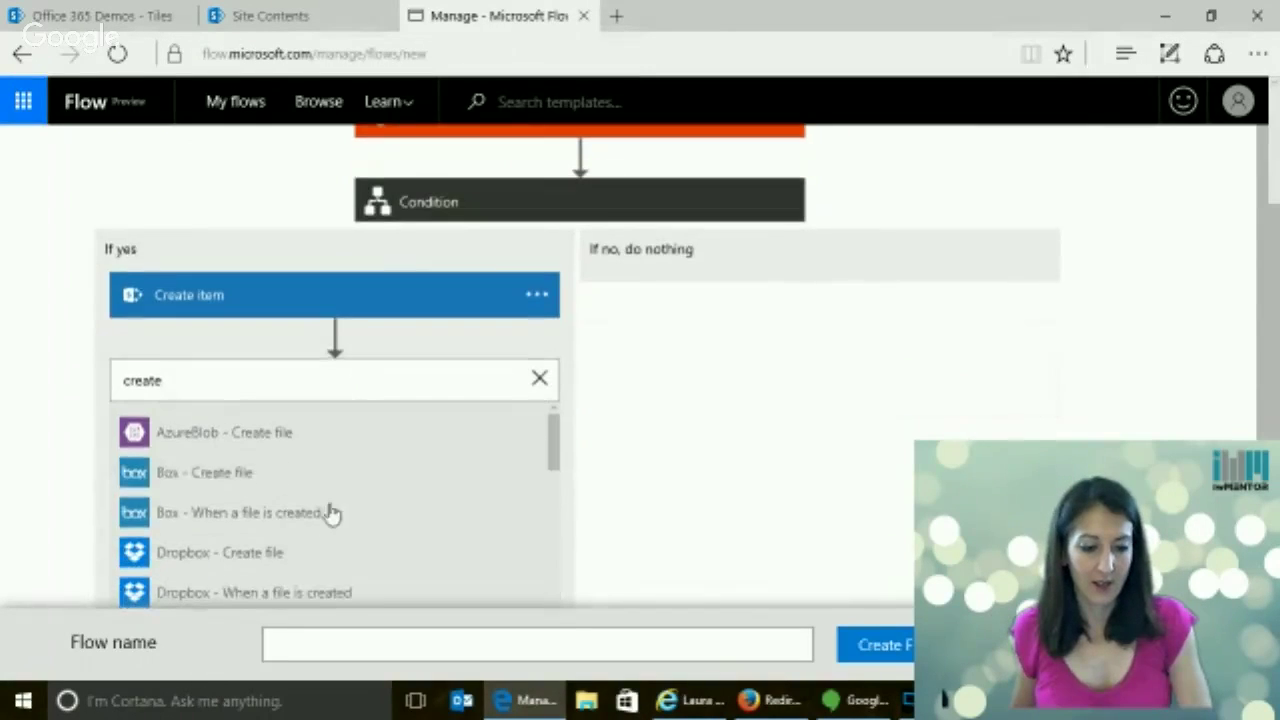
drag(551, 449, 574, 611)
scroll(577, 590, down, 2)
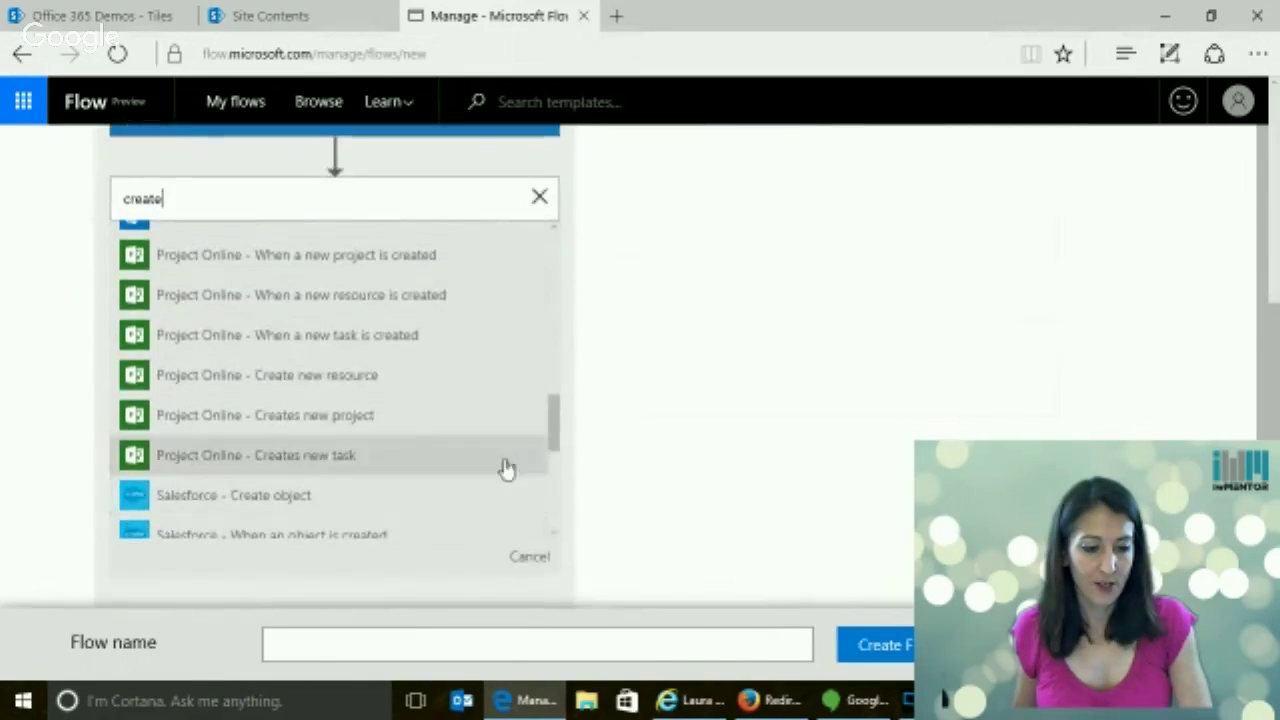
drag(555, 435, 563, 489)
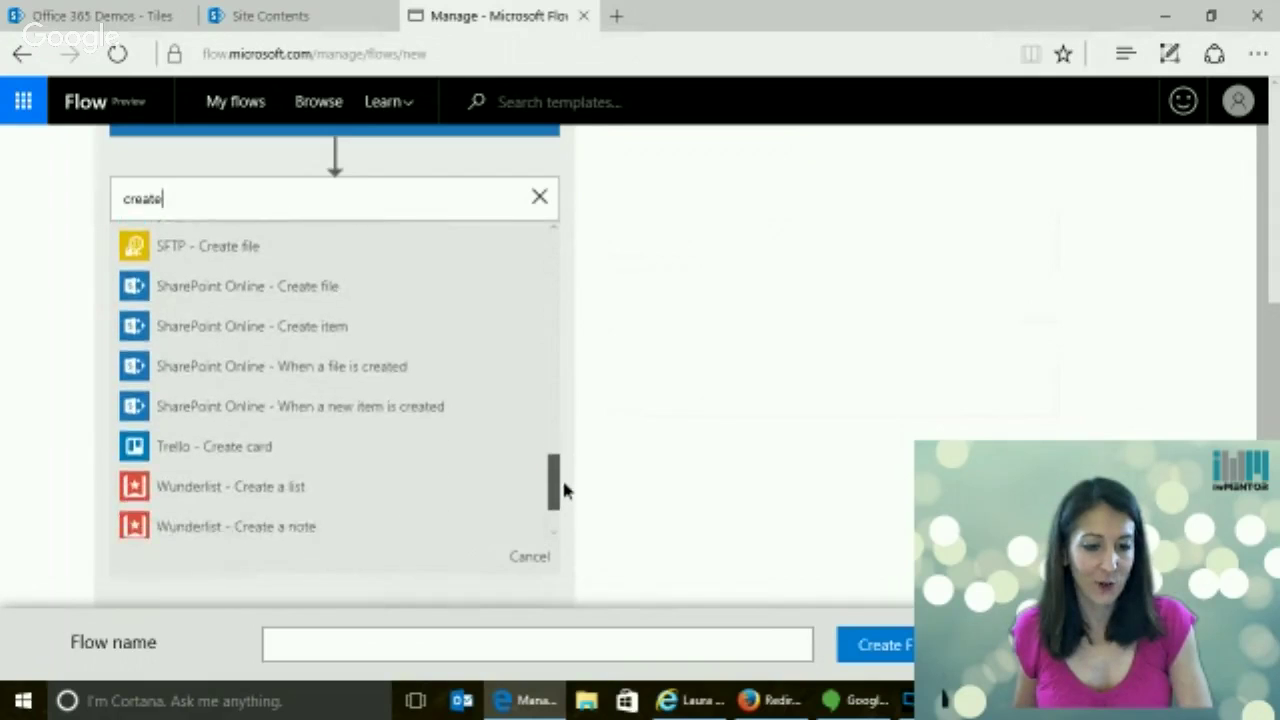
click(342, 333)
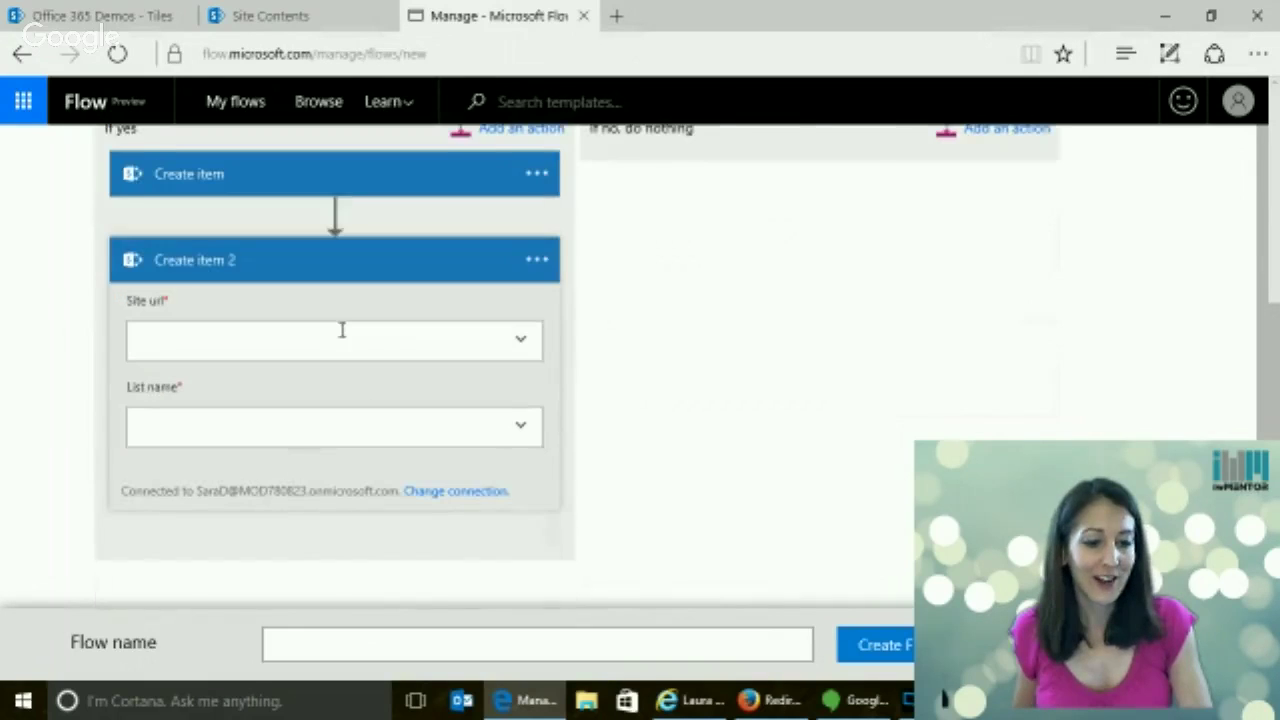
Point Create item 2 at the pasted Departments site URL and its Calendar list
click(256, 343)
text(https://mod780823.sharepoint.com/sites/contoso/Departments)
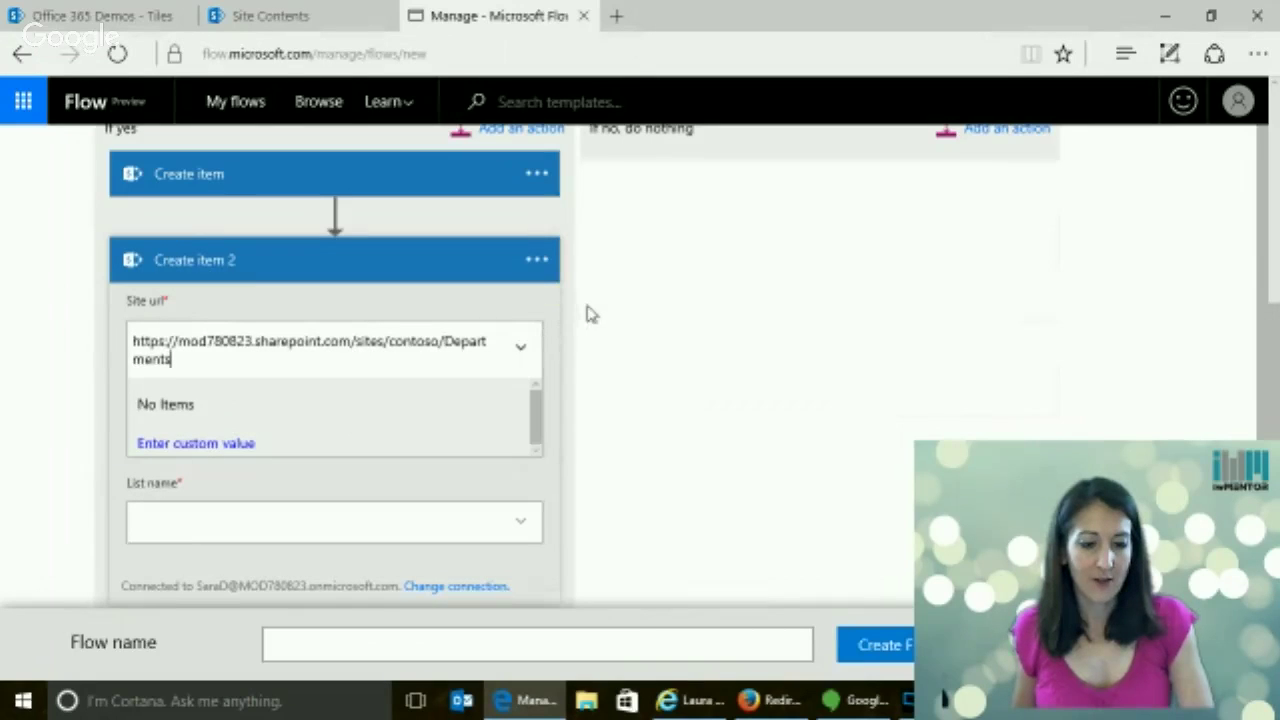
click(521, 347)
click(228, 447)
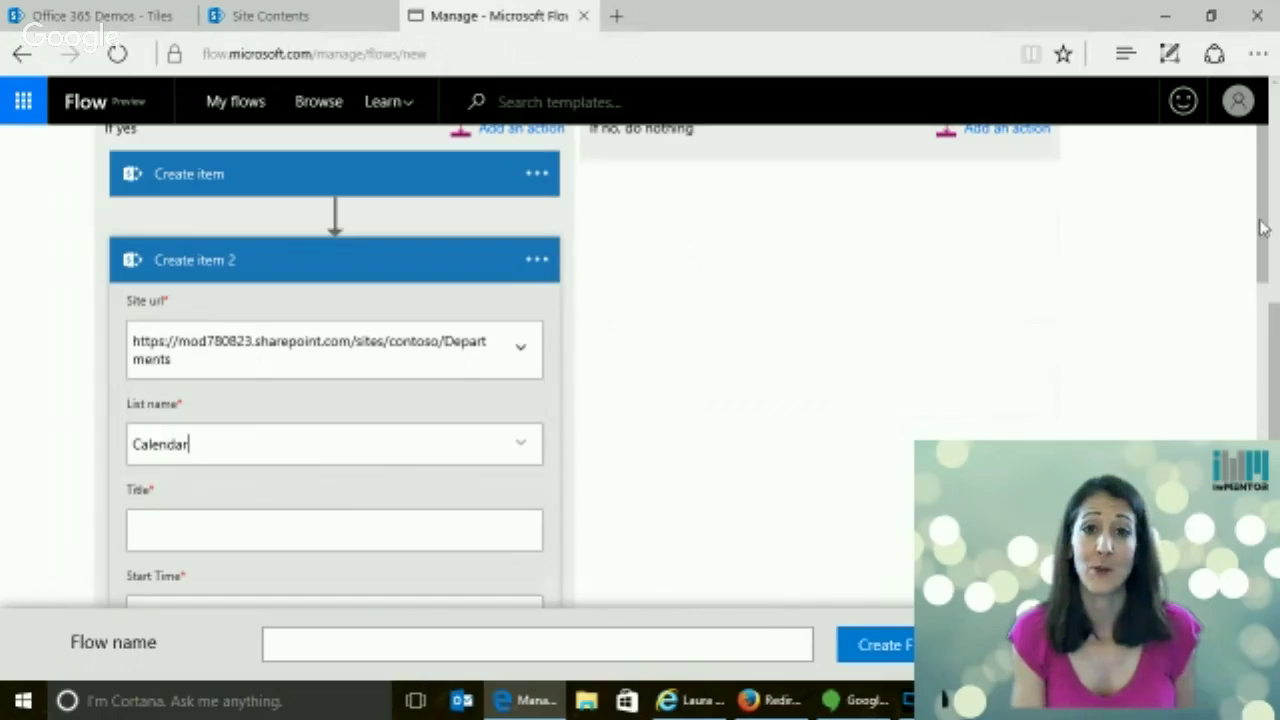
Set Create item 2's Title to the announcement's Title and Start Time to Created
drag(1262, 198, 1272, 340)
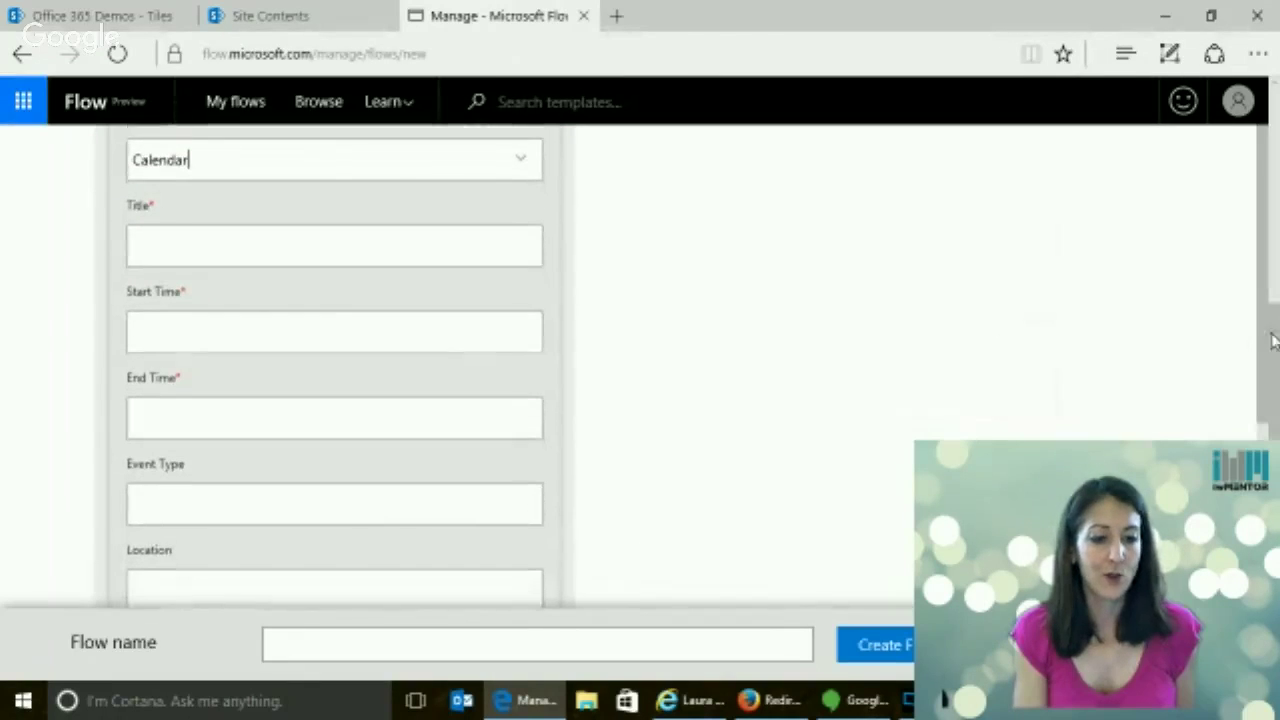
click(294, 247)
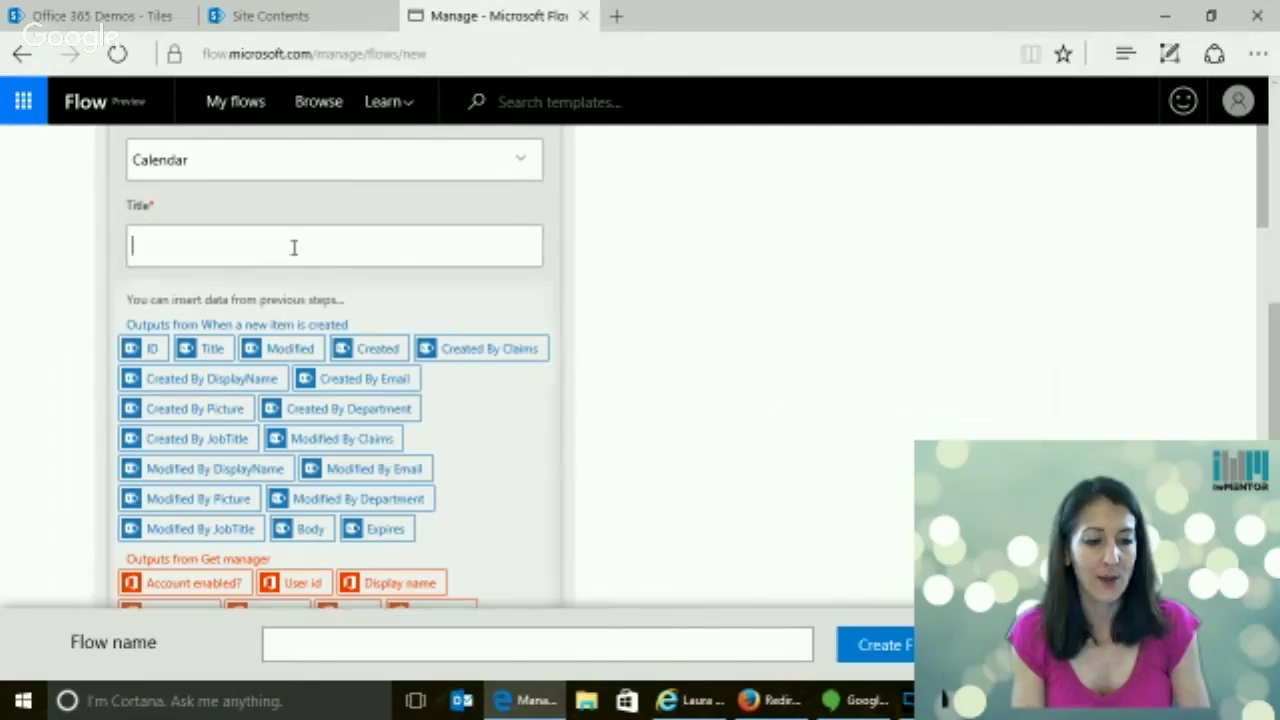
click(206, 350)
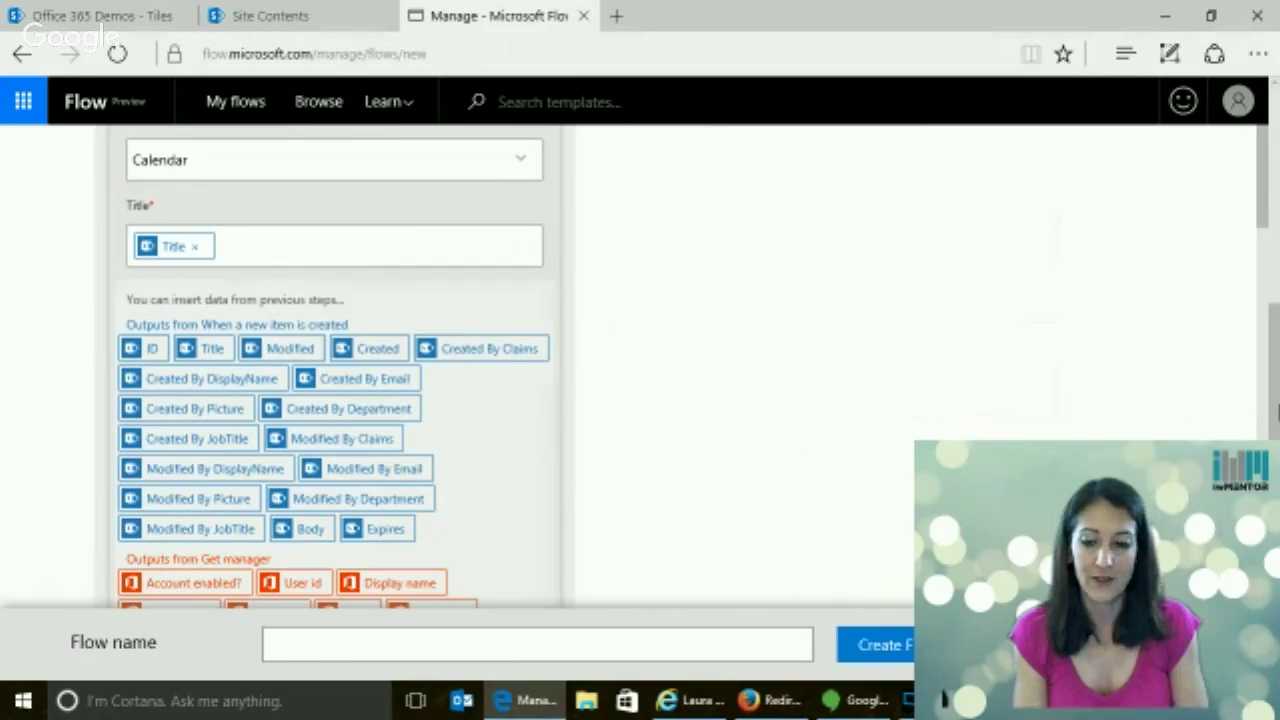
drag(1263, 195, 1264, 488)
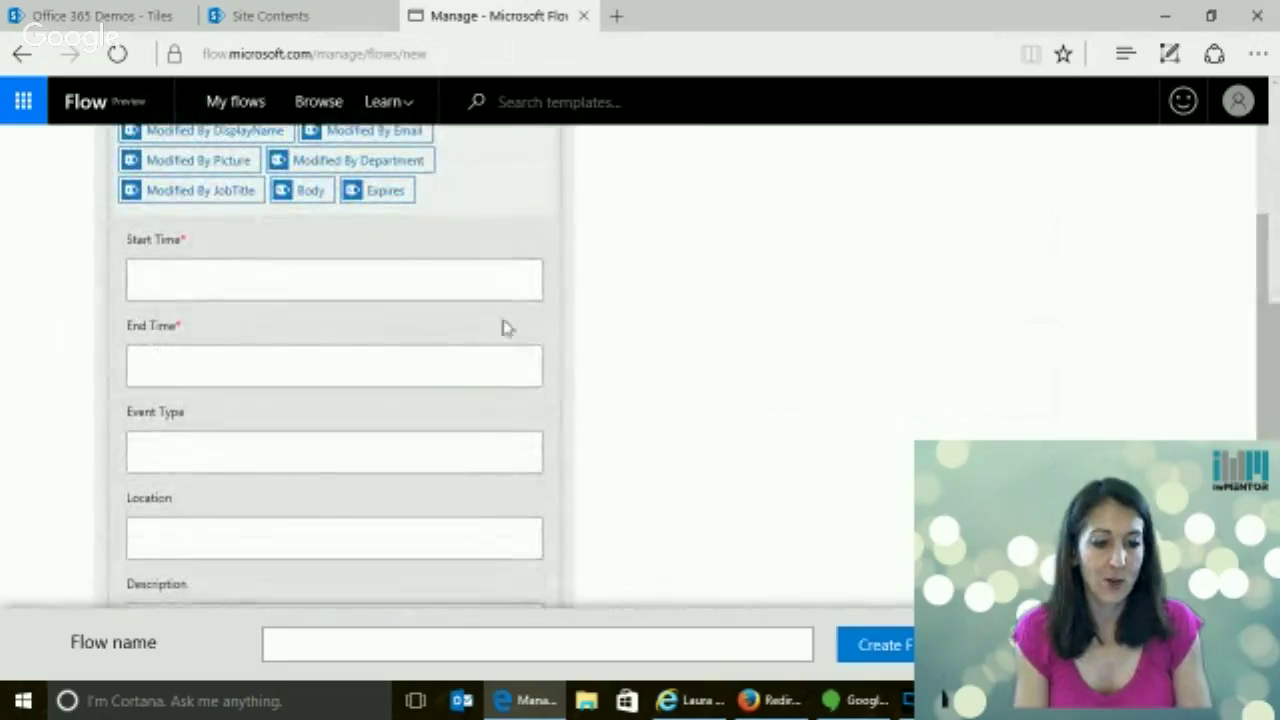
click(220, 287)
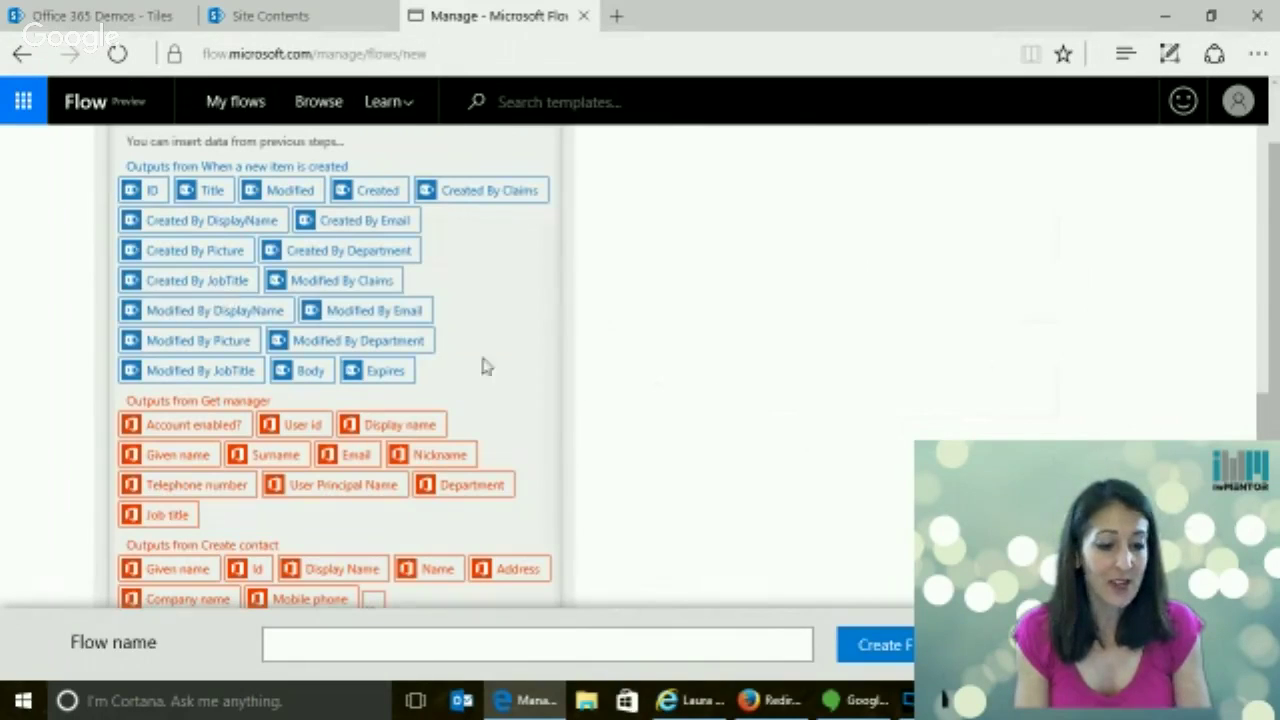
drag(1266, 454, 1268, 384)
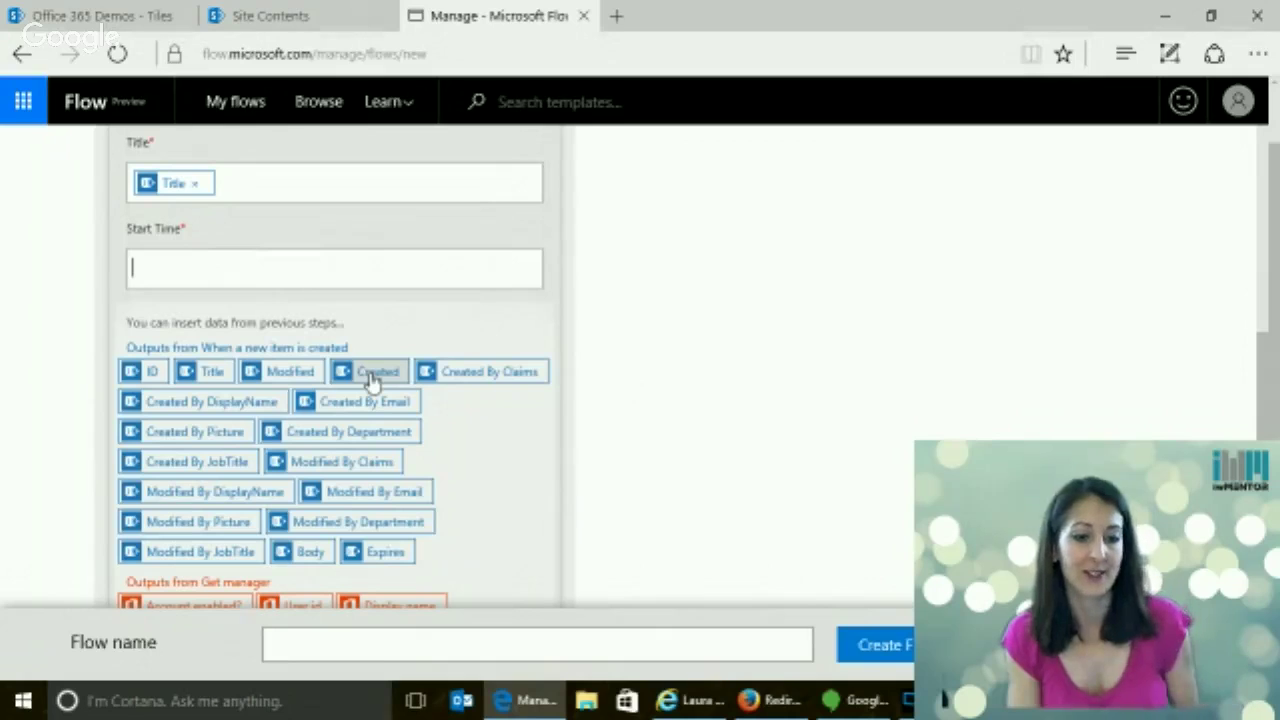
click(372, 380)
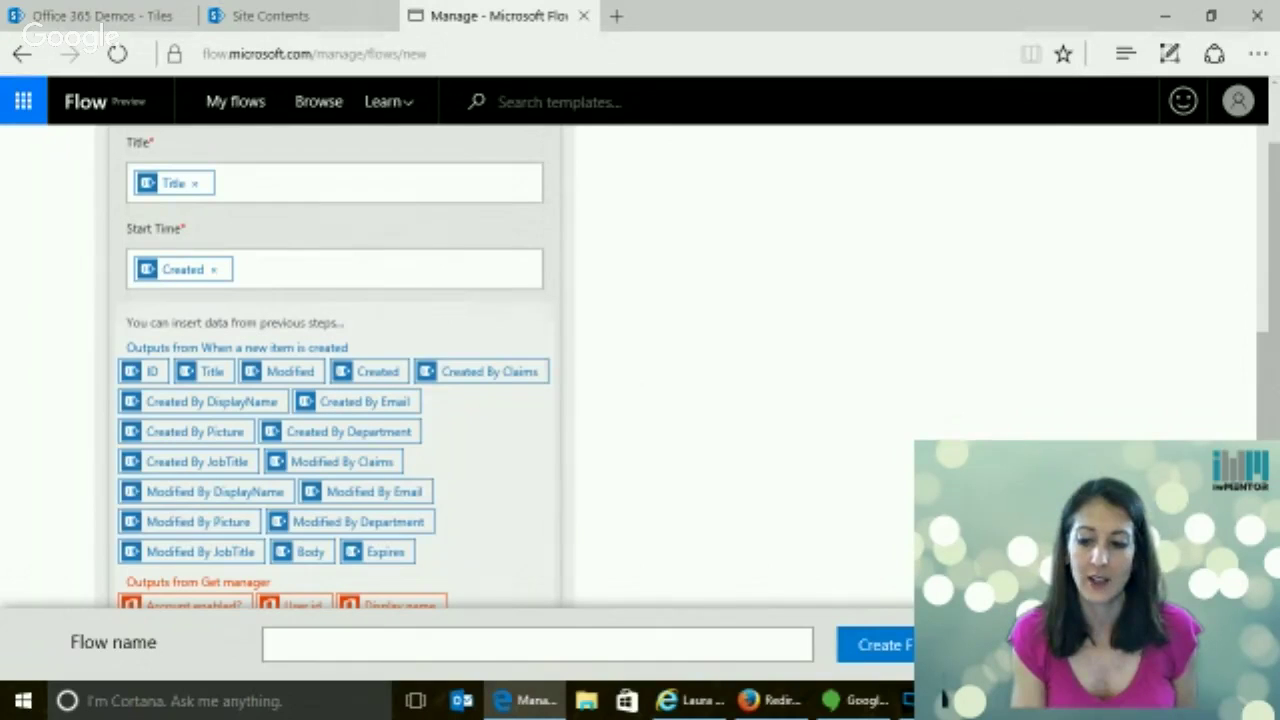
Review Create item 2's remaining fields, leaving Category unset
scroll(1268, 215, down, 3)
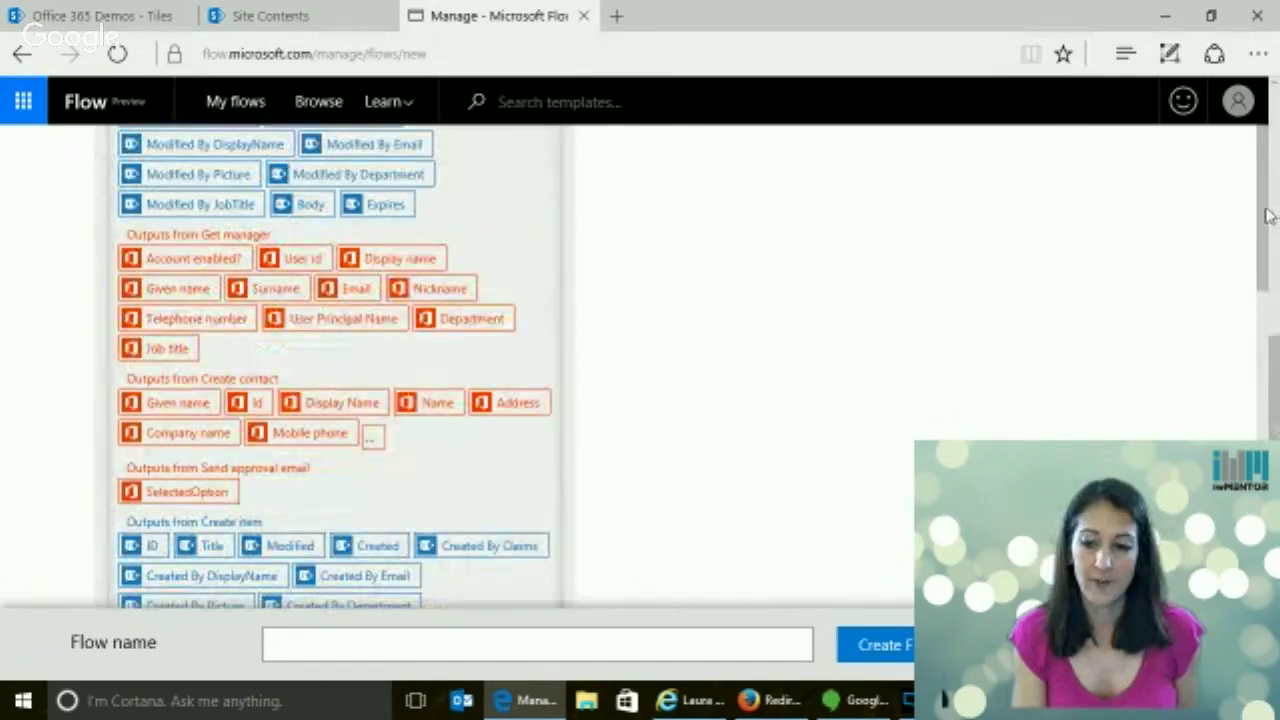
scroll(720, 294, down, 5)
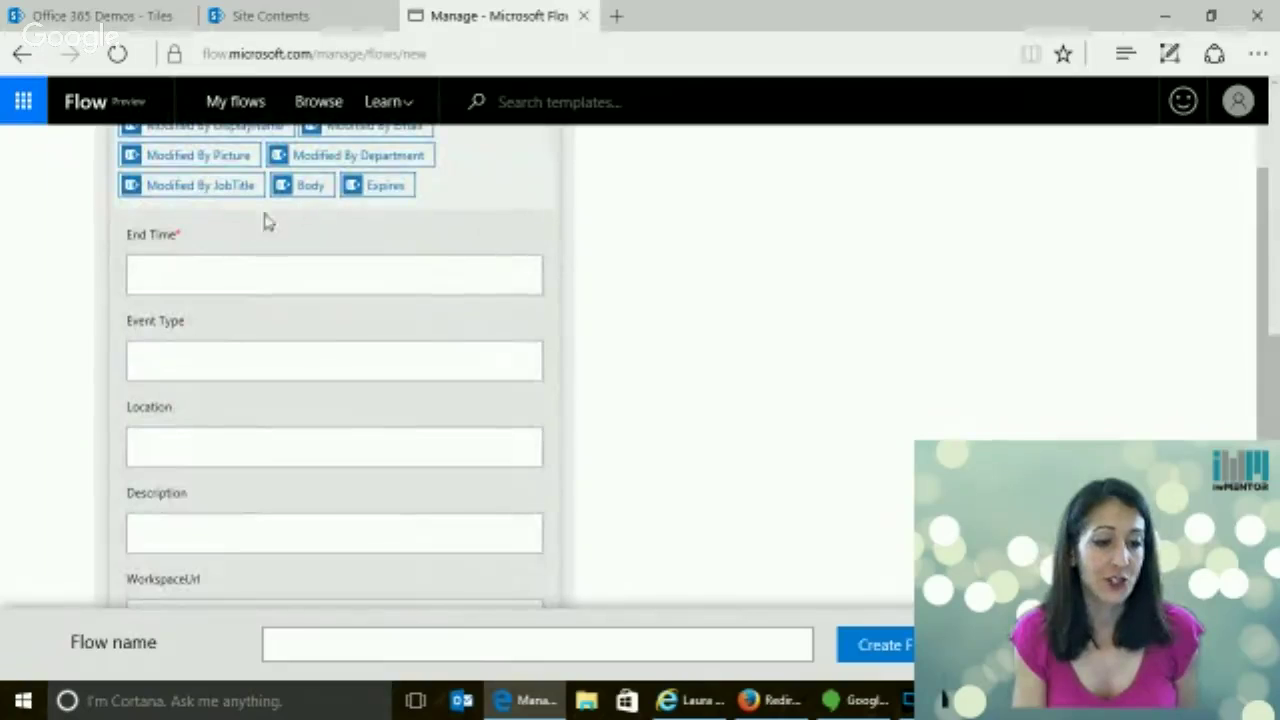
scroll(193, 278, up, 2)
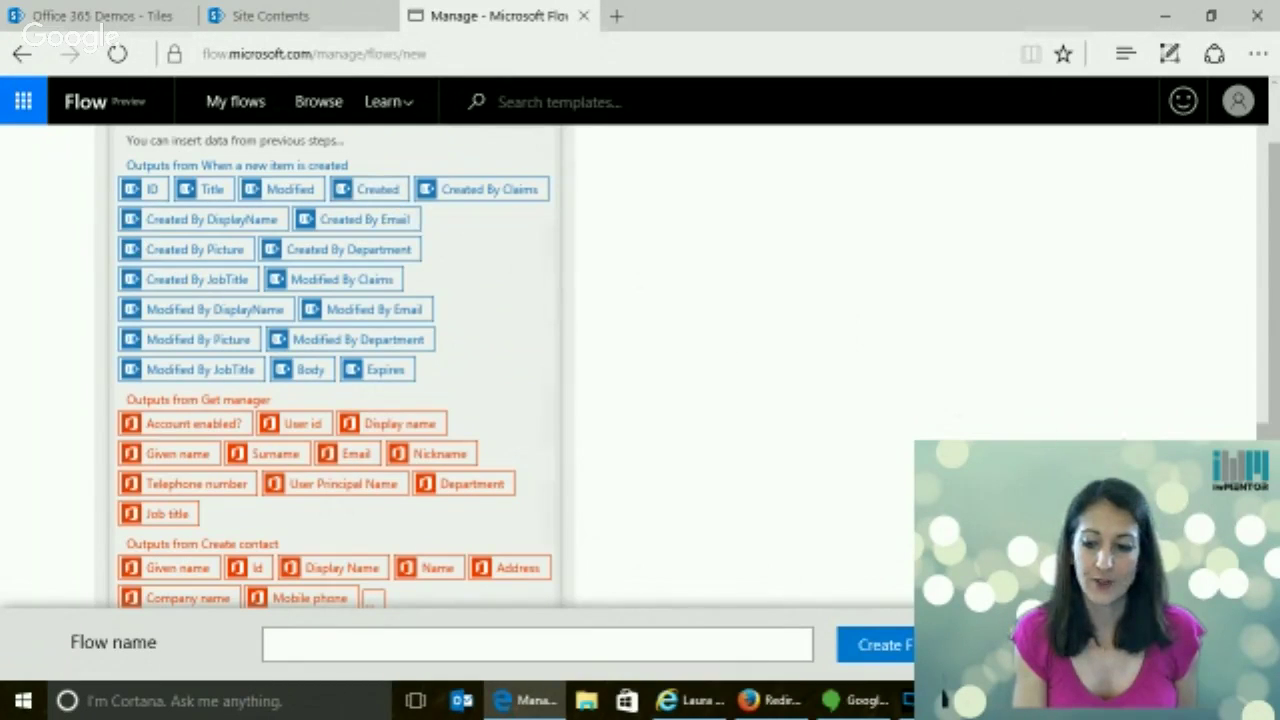
scroll(335, 370, down, 3)
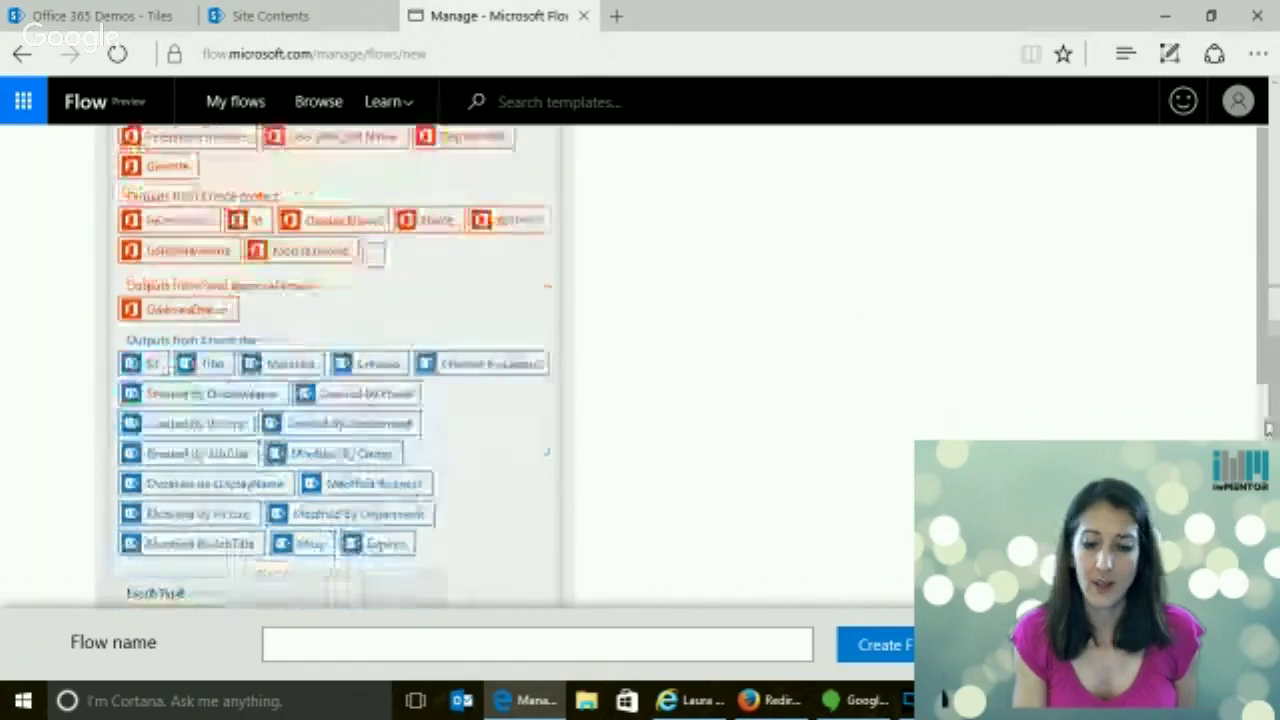
scroll(1268, 374, down, 4)
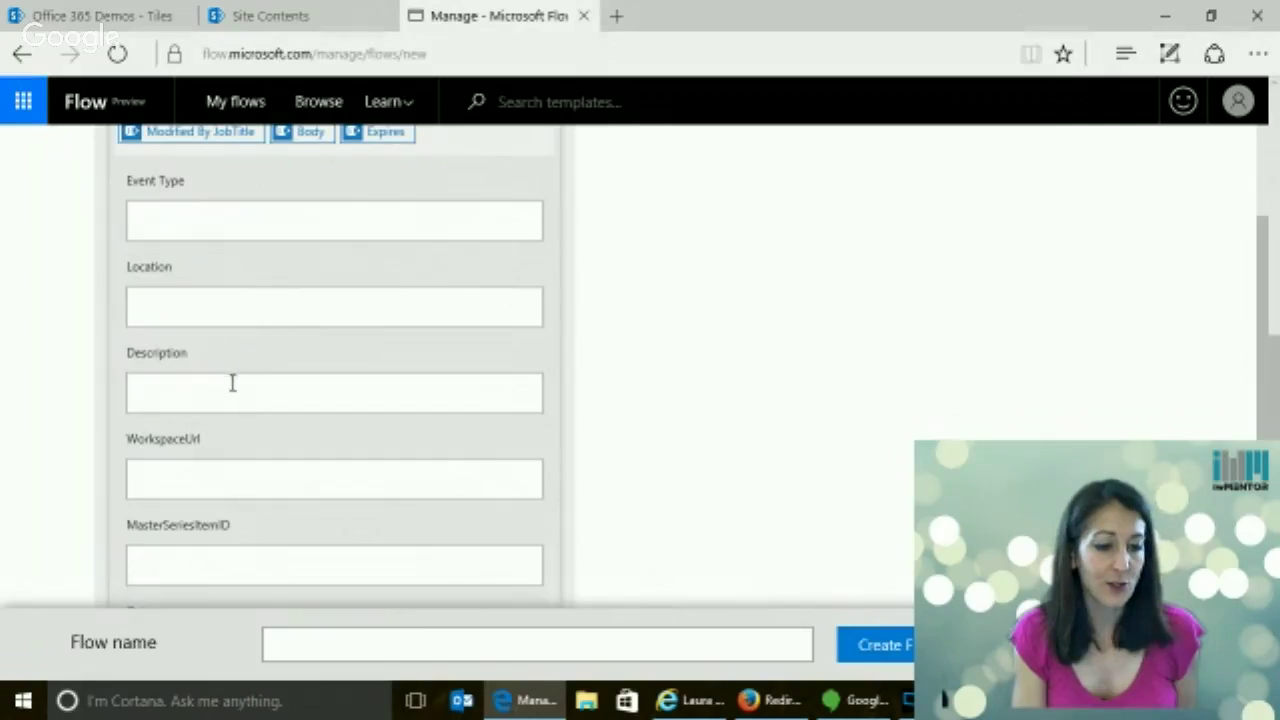
scroll(231, 388, up, 2)
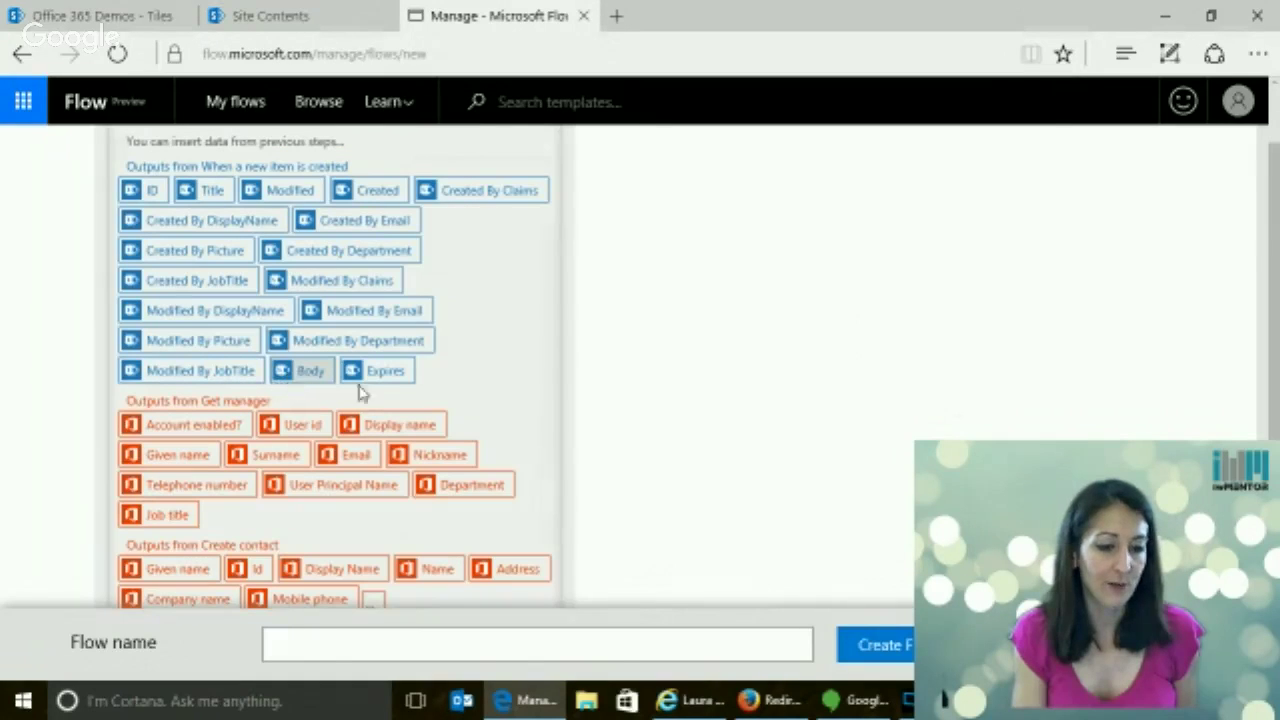
scroll(334, 365, down, 2)
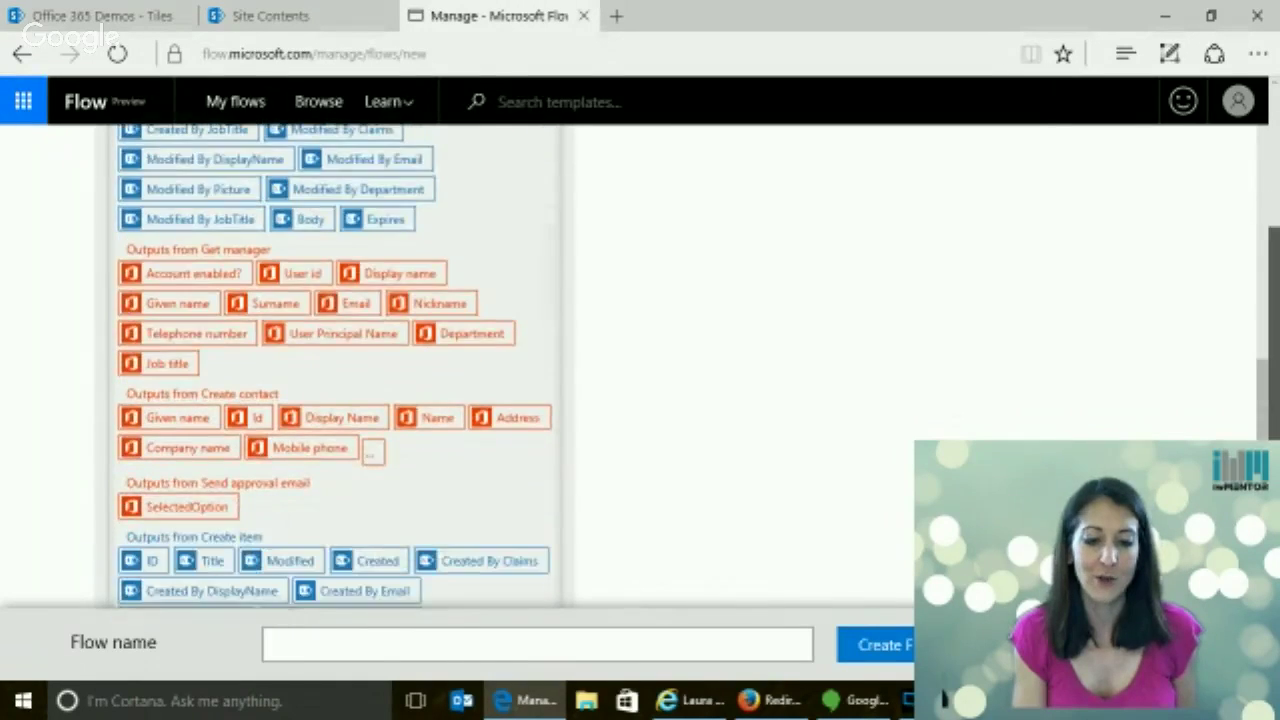
scroll(334, 365, down, 5)
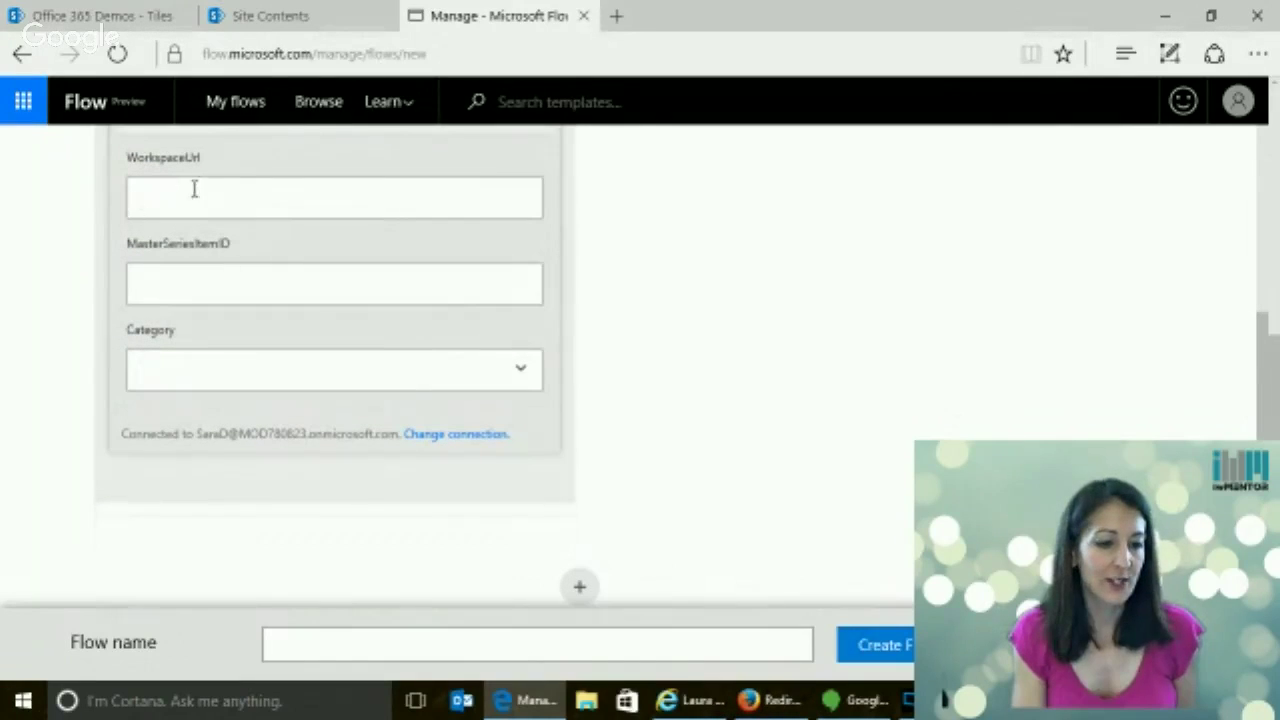
click(518, 376)
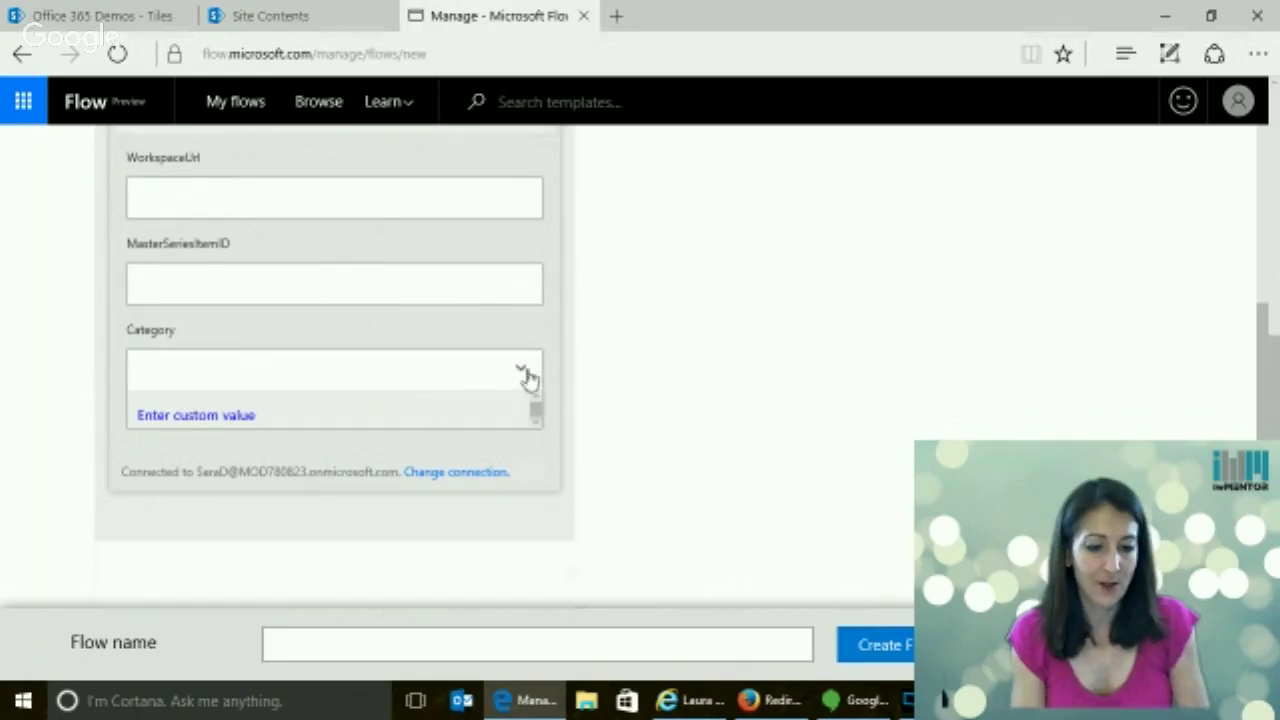
click(527, 372)
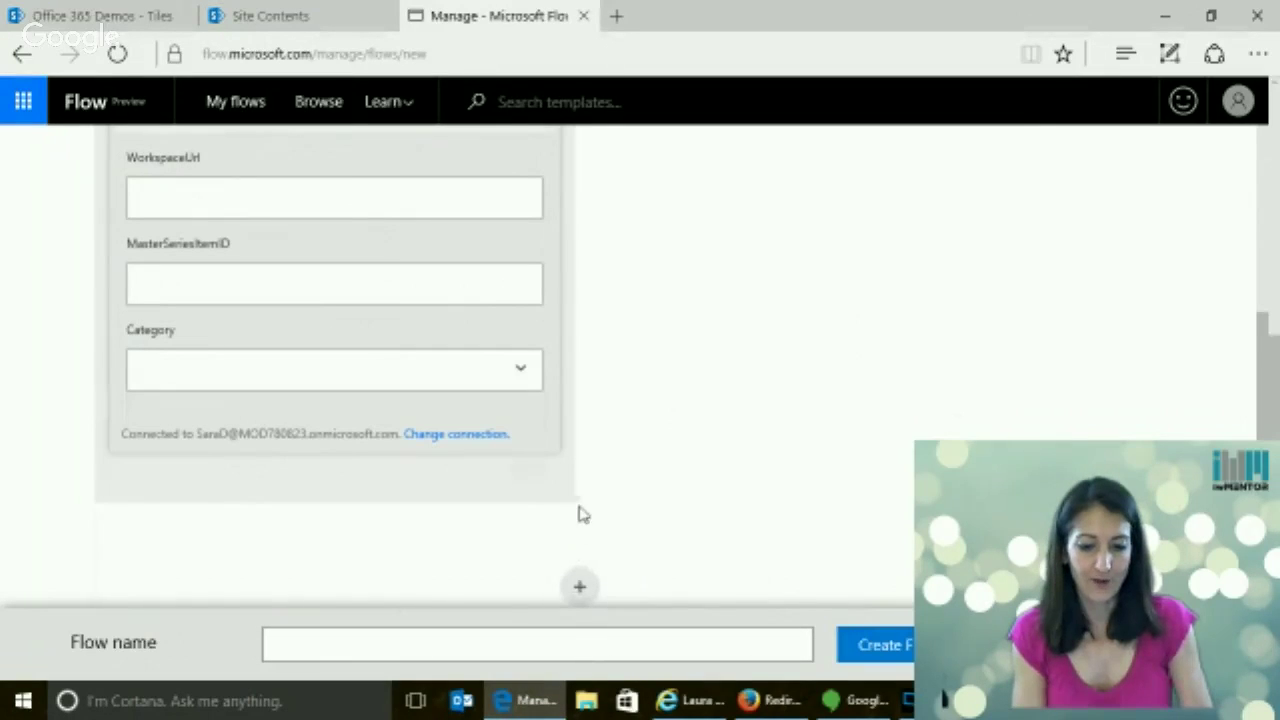
scroll(333, 365, up, 15)
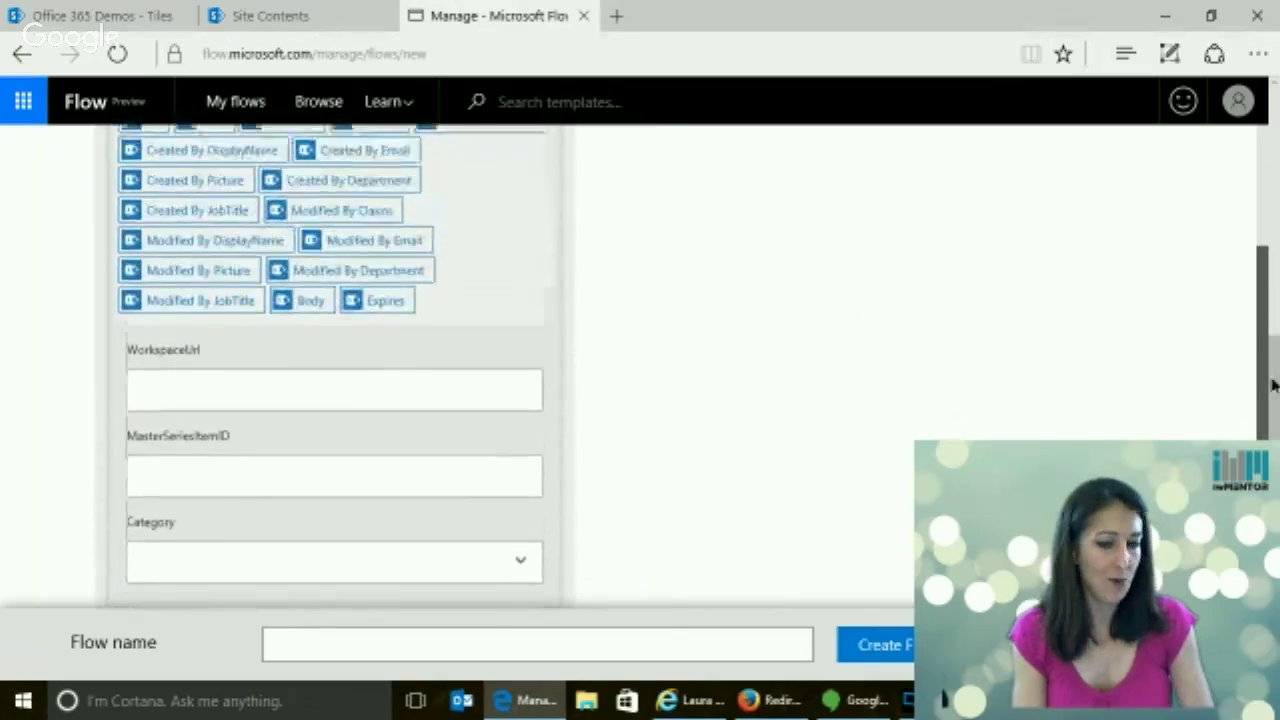
scroll(985, 284, up, 6)
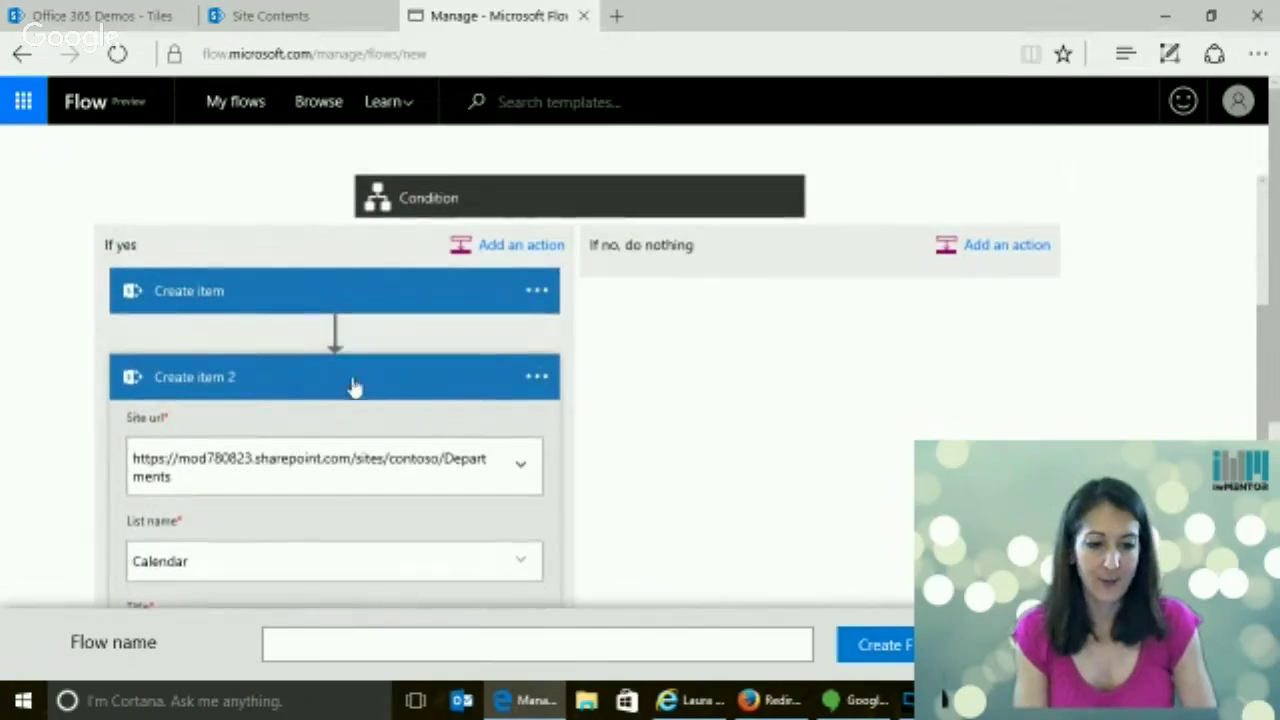
Add an Office 365 Outlook Send email action under If no, addressed to Created By Email
scroll(330, 386, up, 5)
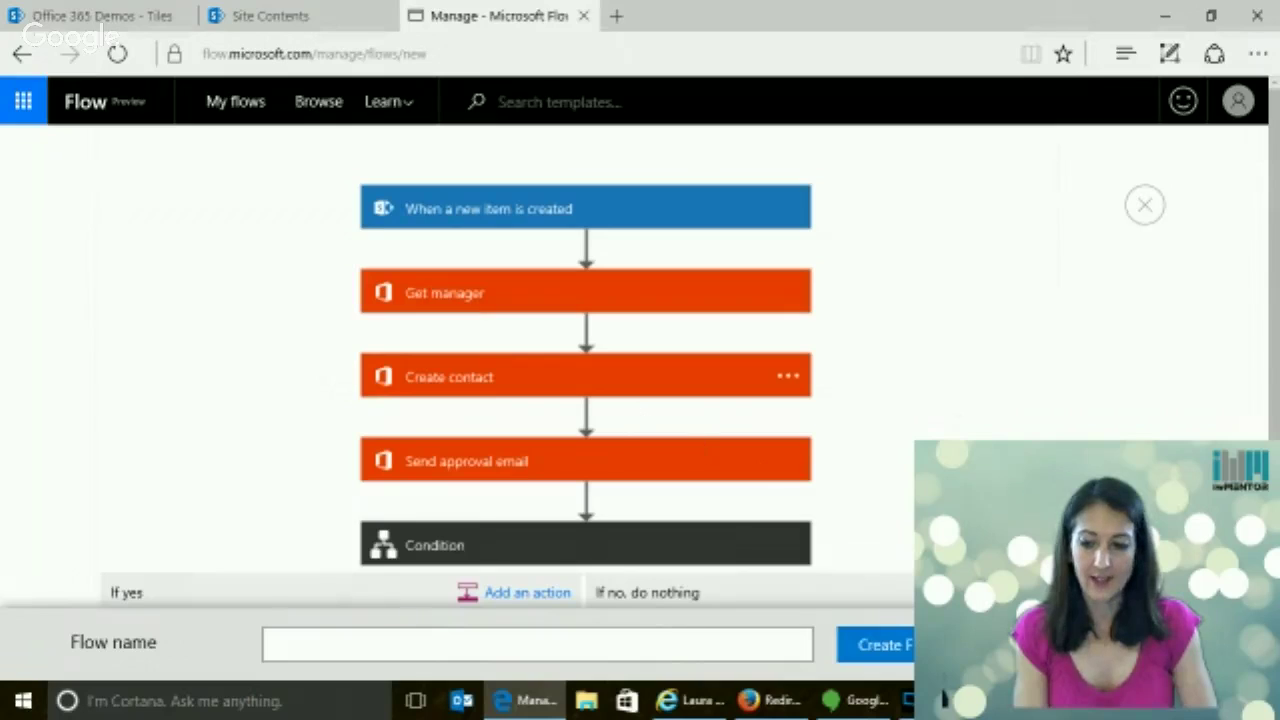
scroll(1275, 428, down, 3)
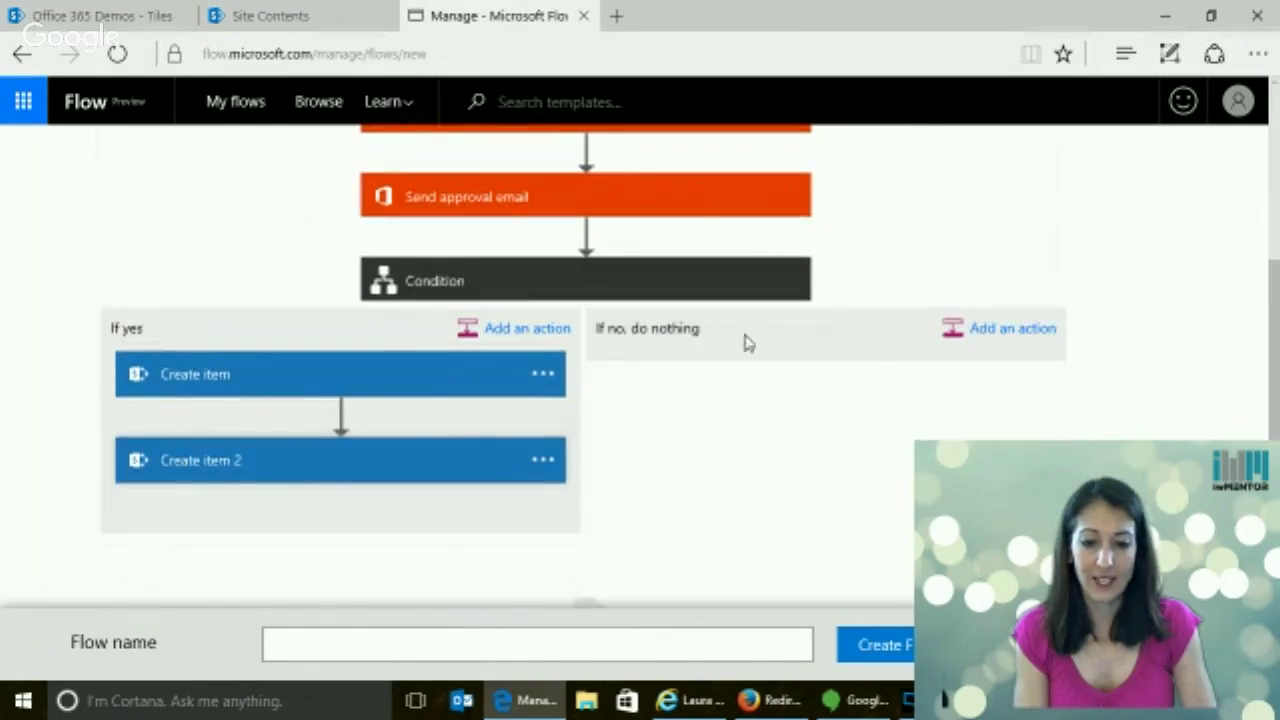
click(1010, 335)
text(em)
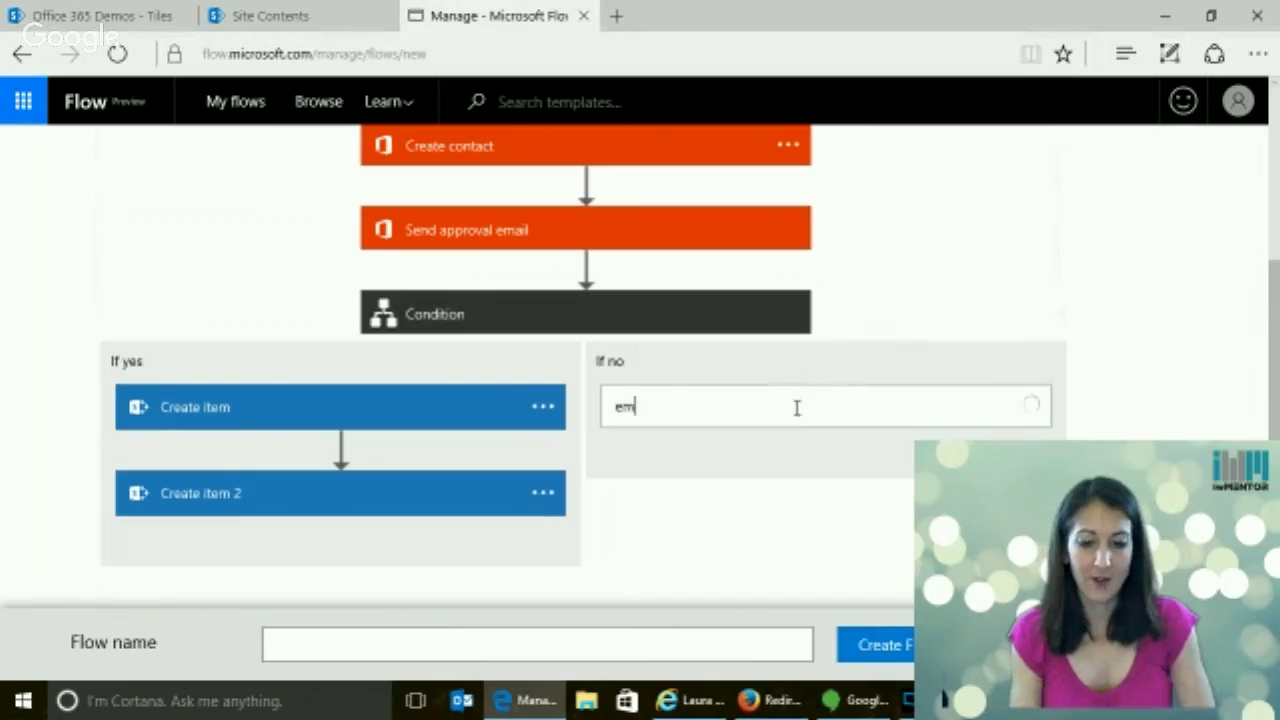
text(ail)
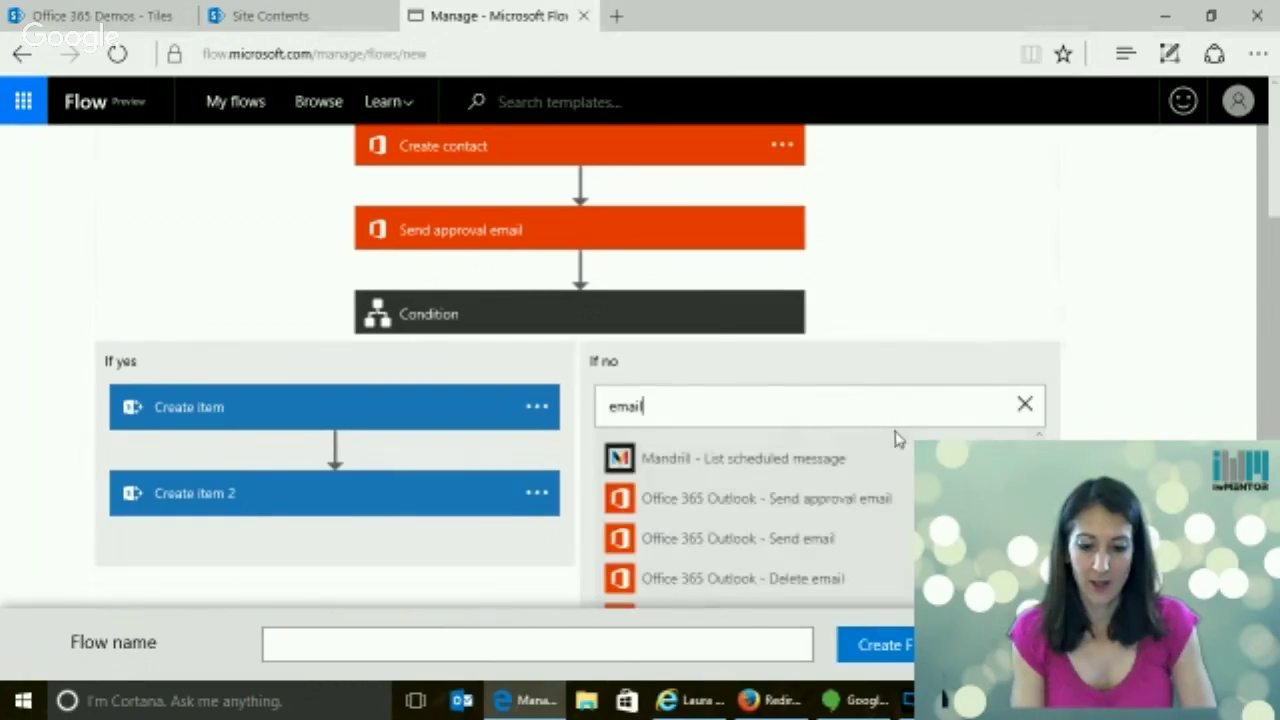
click(855, 543)
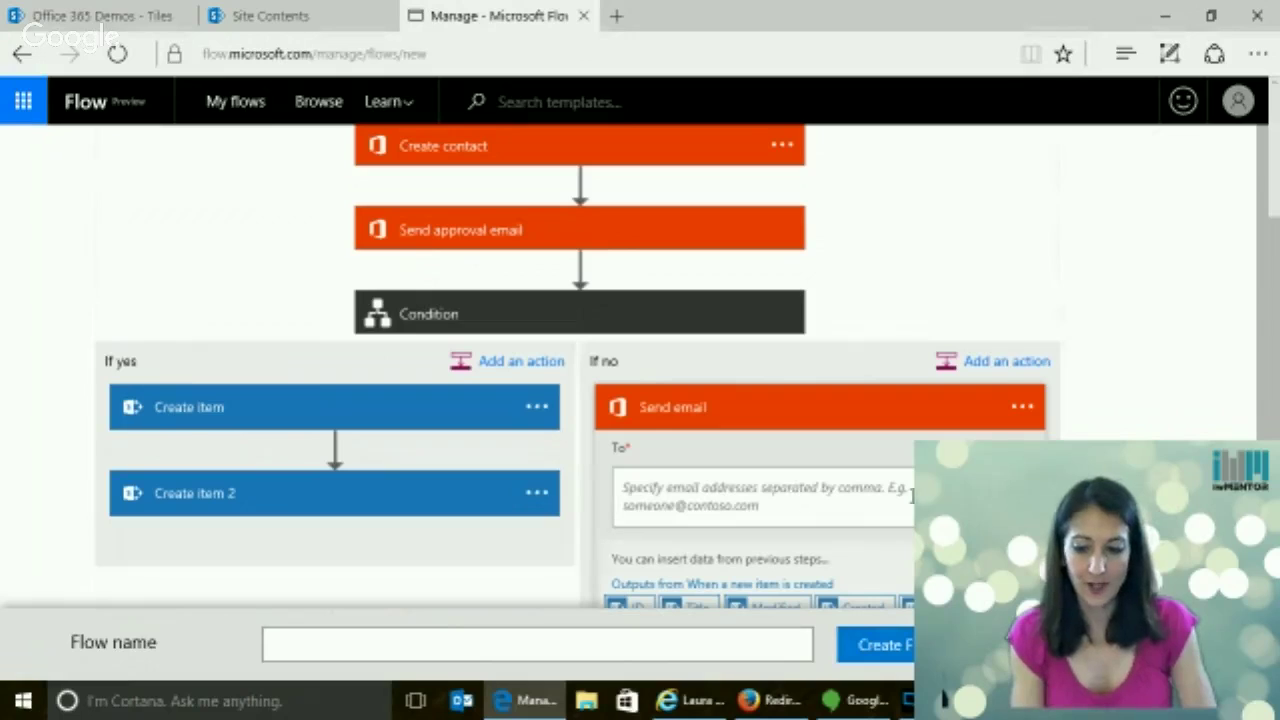
scroll(1275, 360, down, 3)
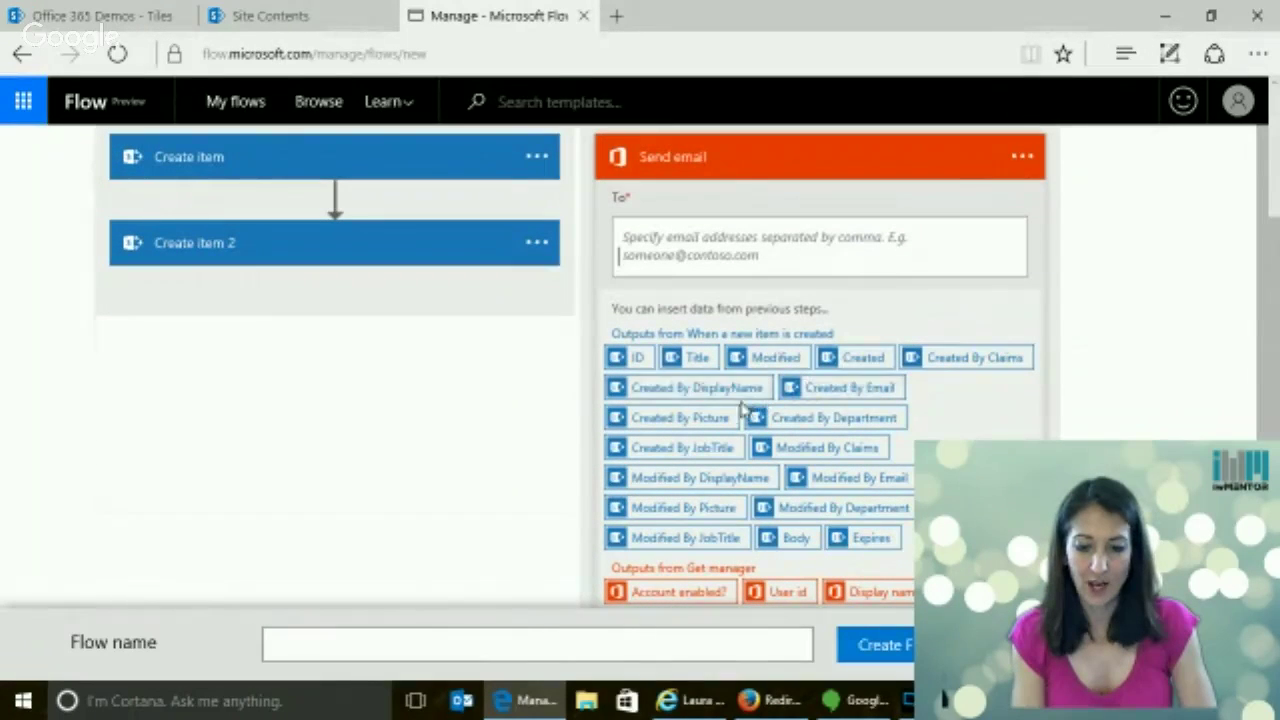
click(849, 387)
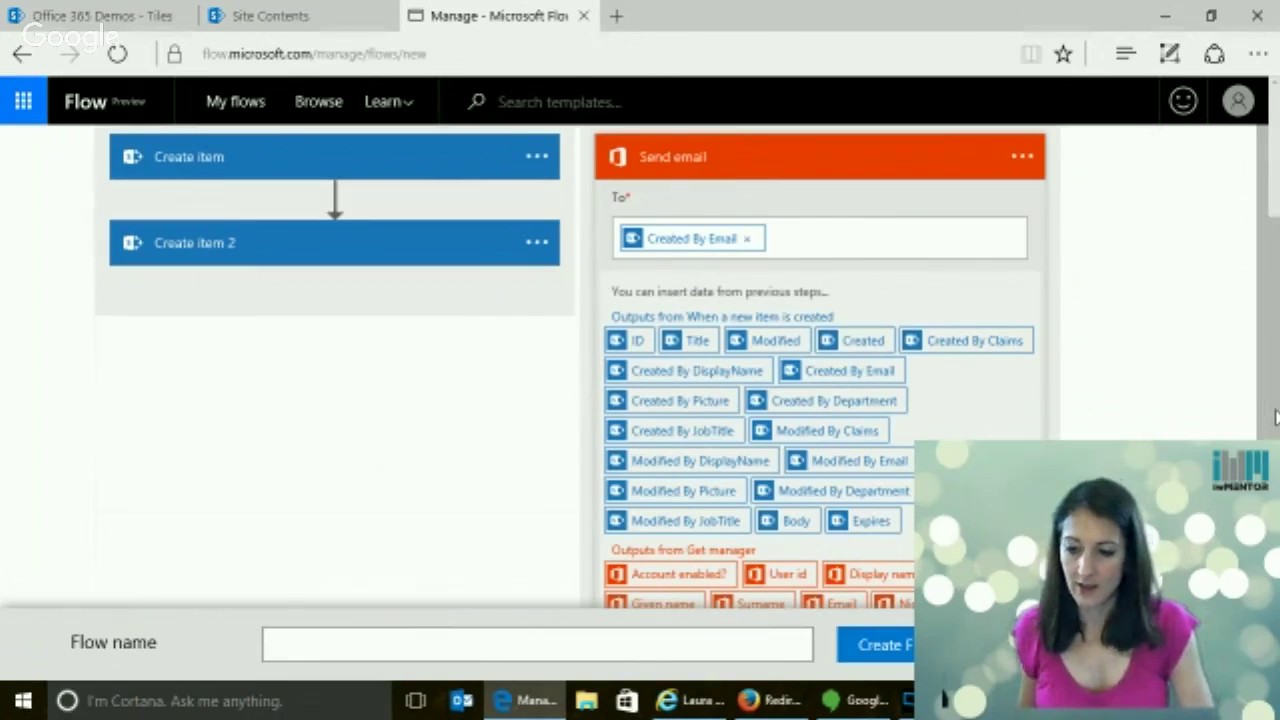
scroll(1275, 410, down, 2)
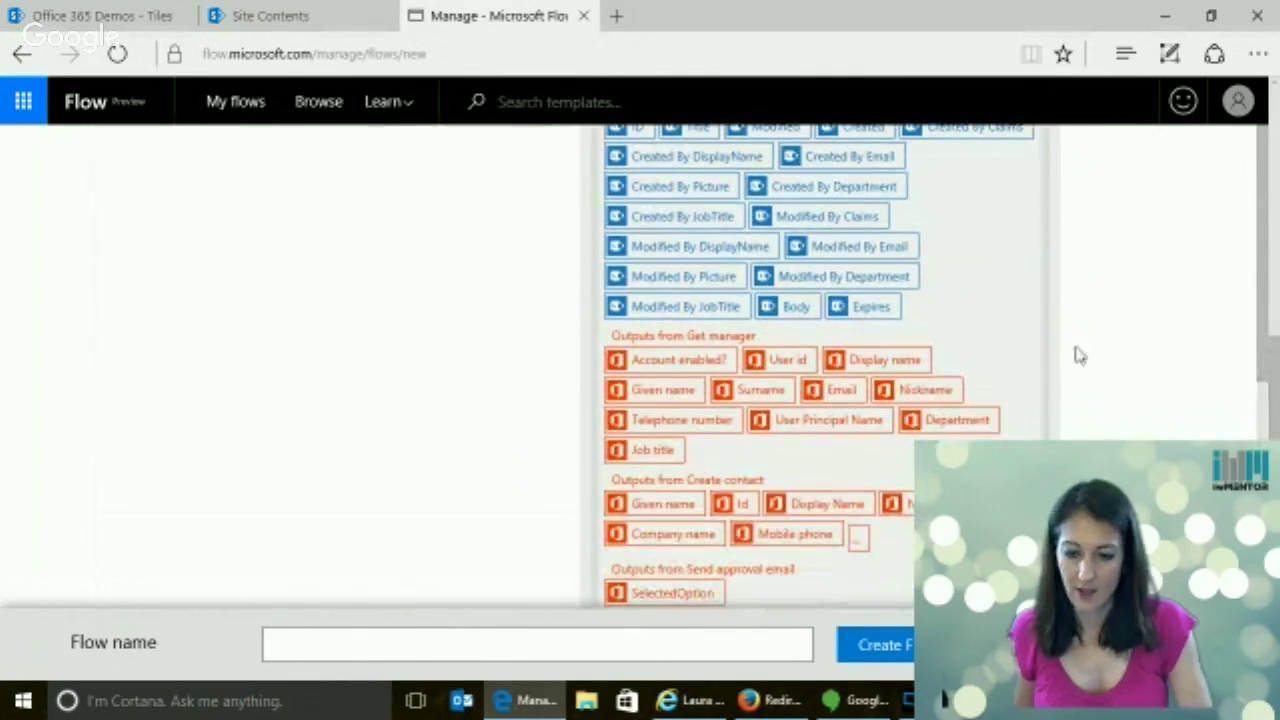
scroll(1264, 360, down, 3)
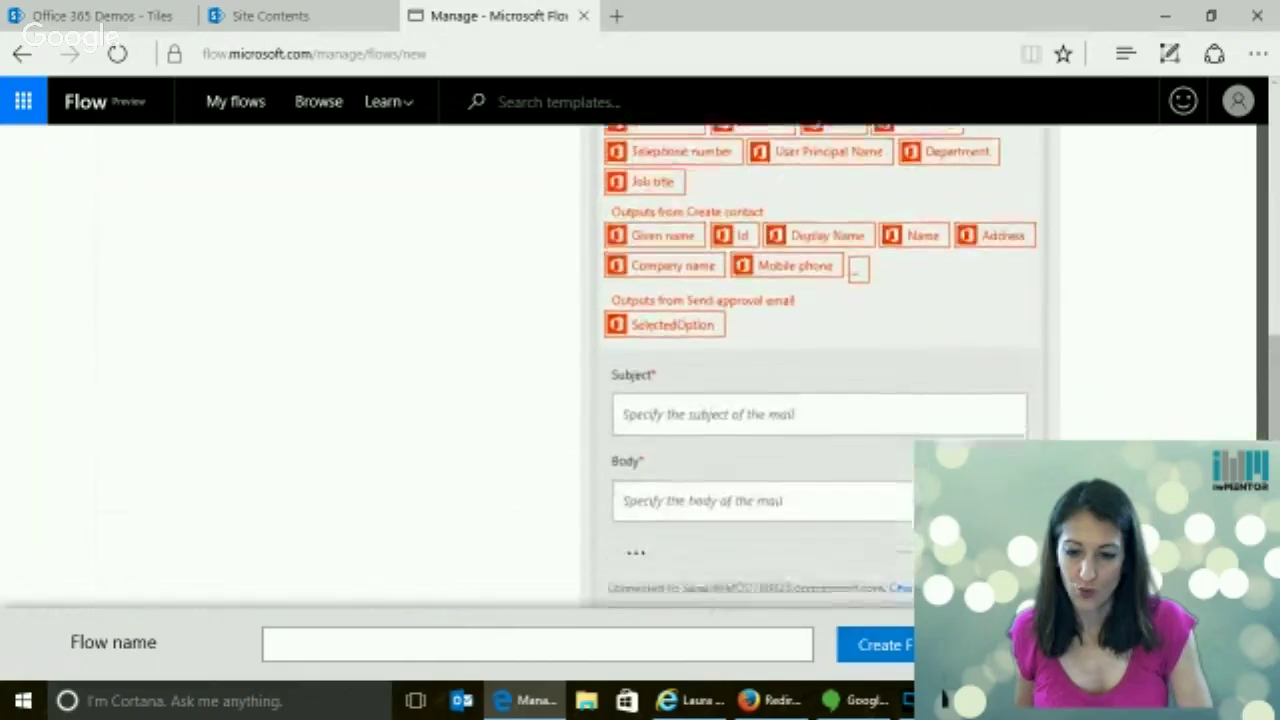
scroll(768, 320, up, 4)
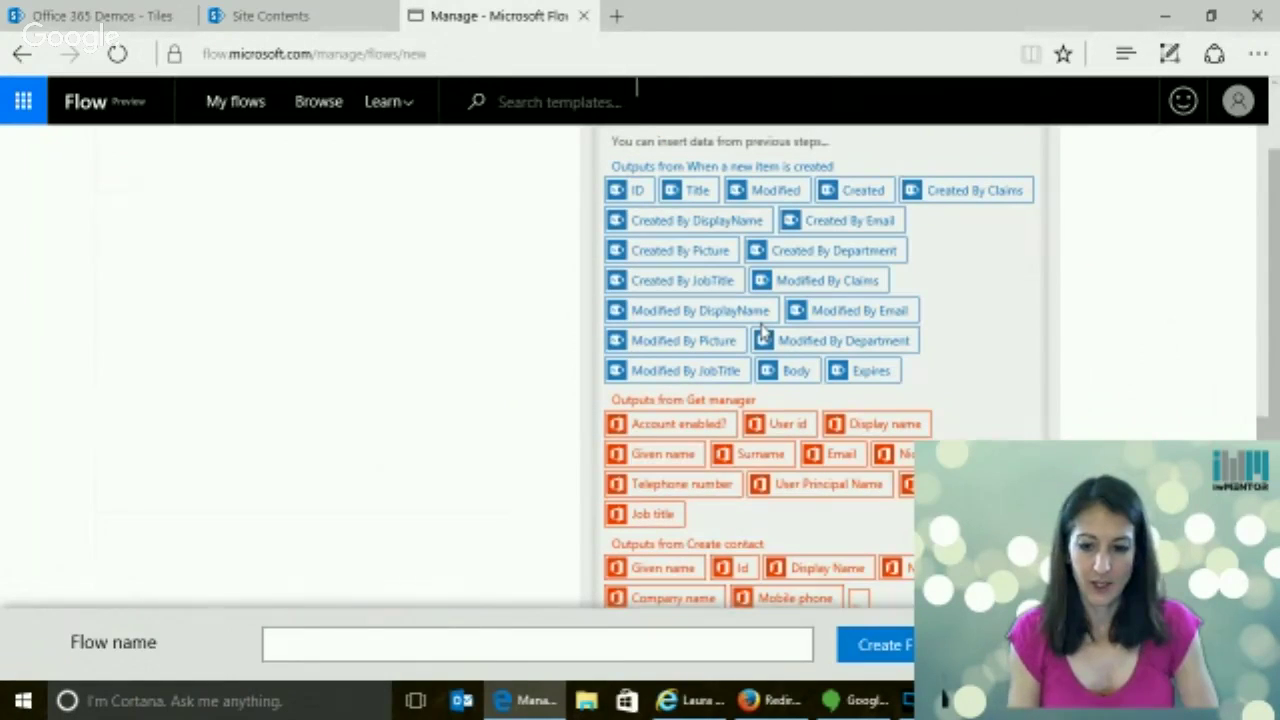
scroll(526, 252, up, 2)
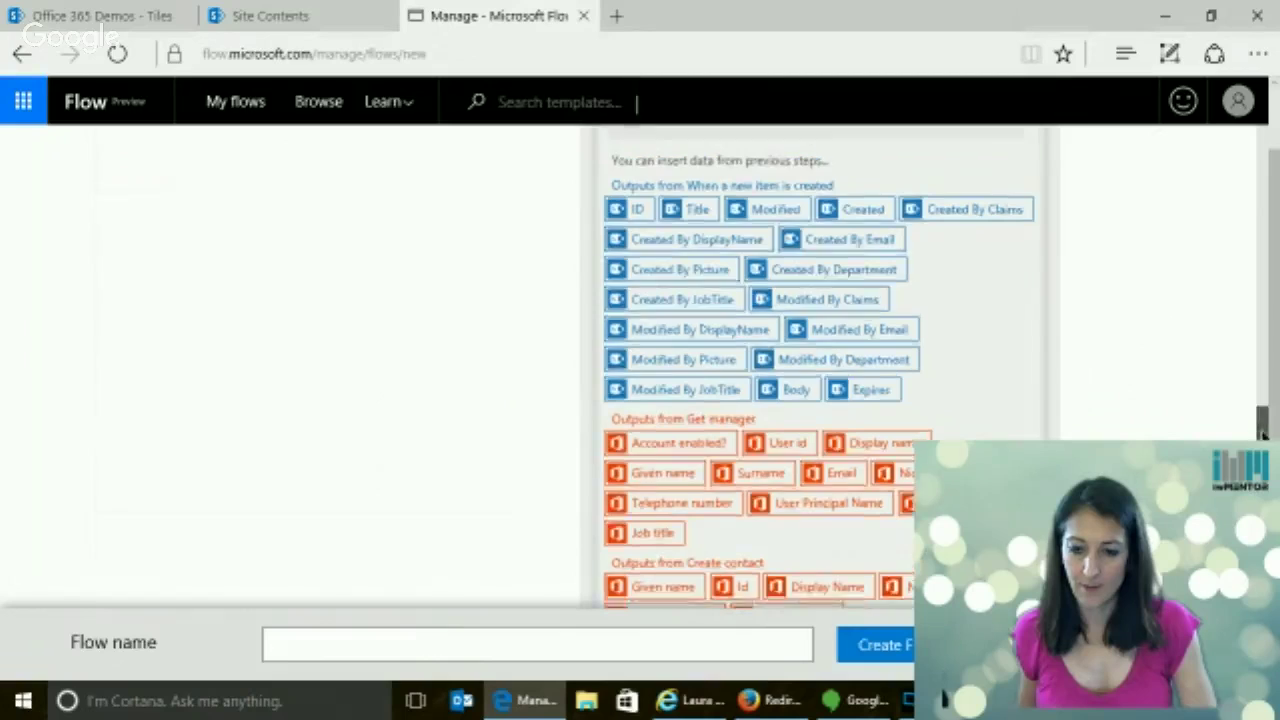
Set the email subject to 'Rejected announcement:' followed by the Title token
text(jected)
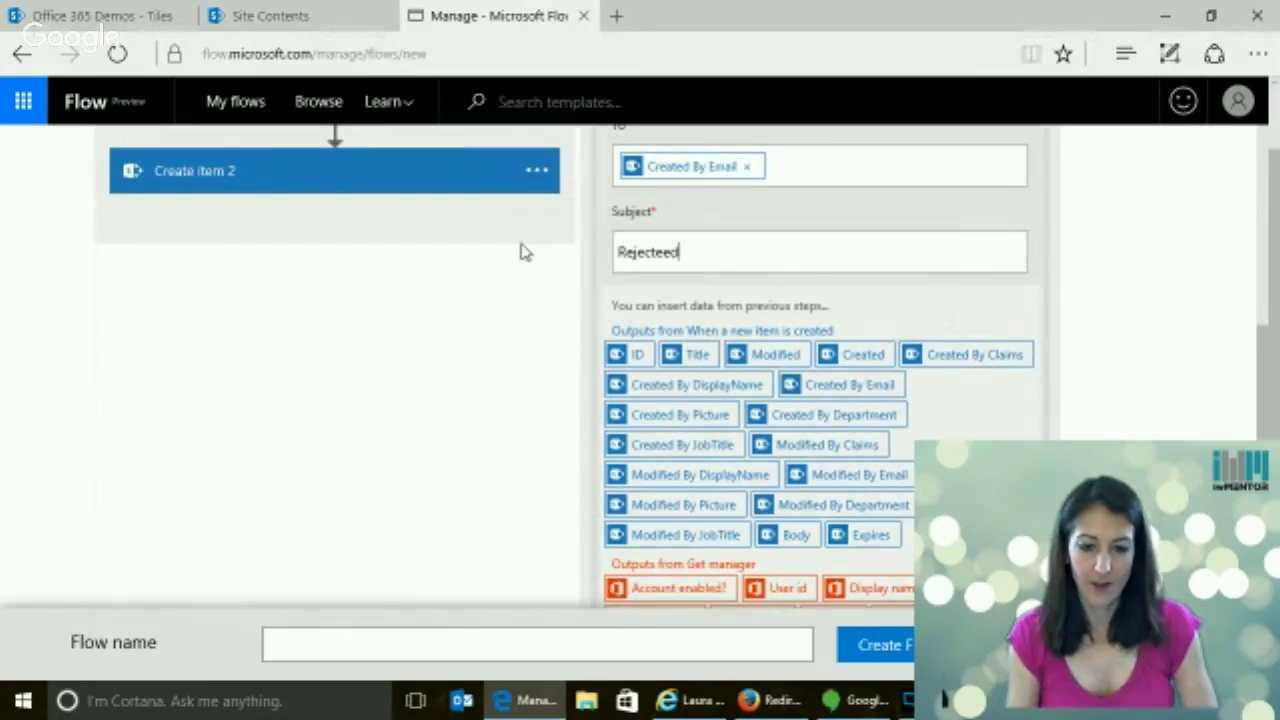
key(BackSpace)
text(d )
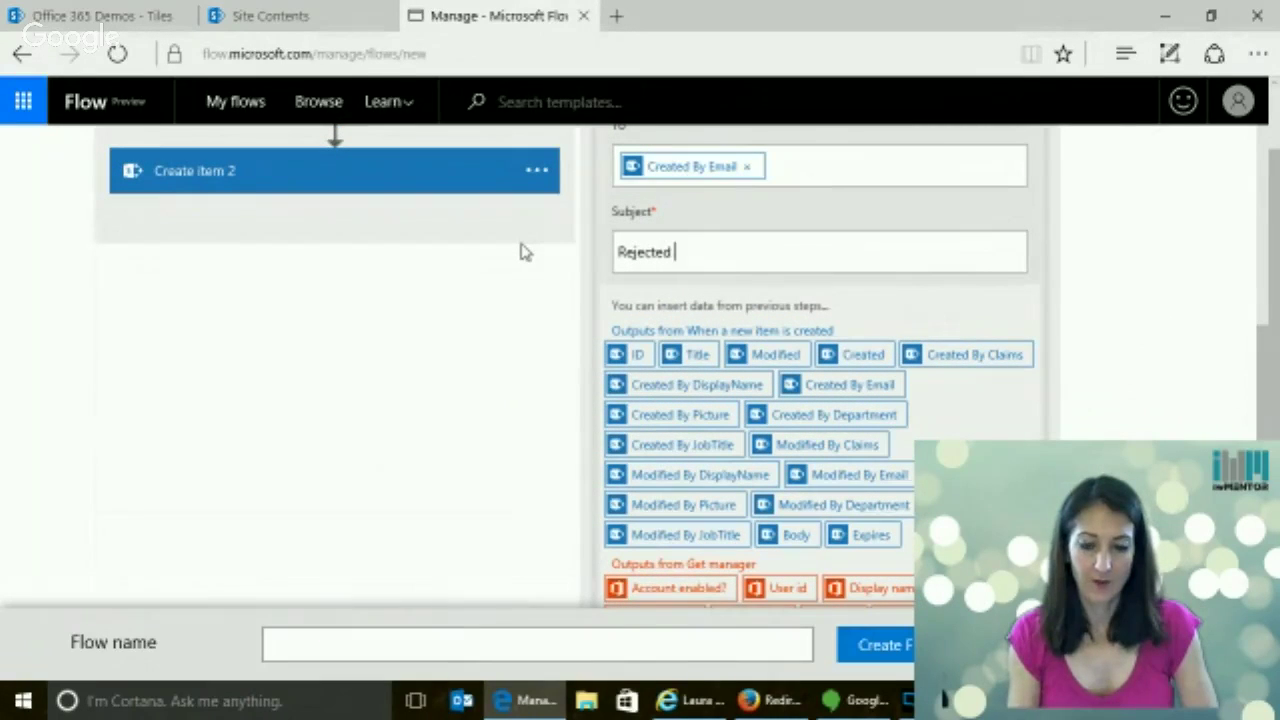
text(announcem)
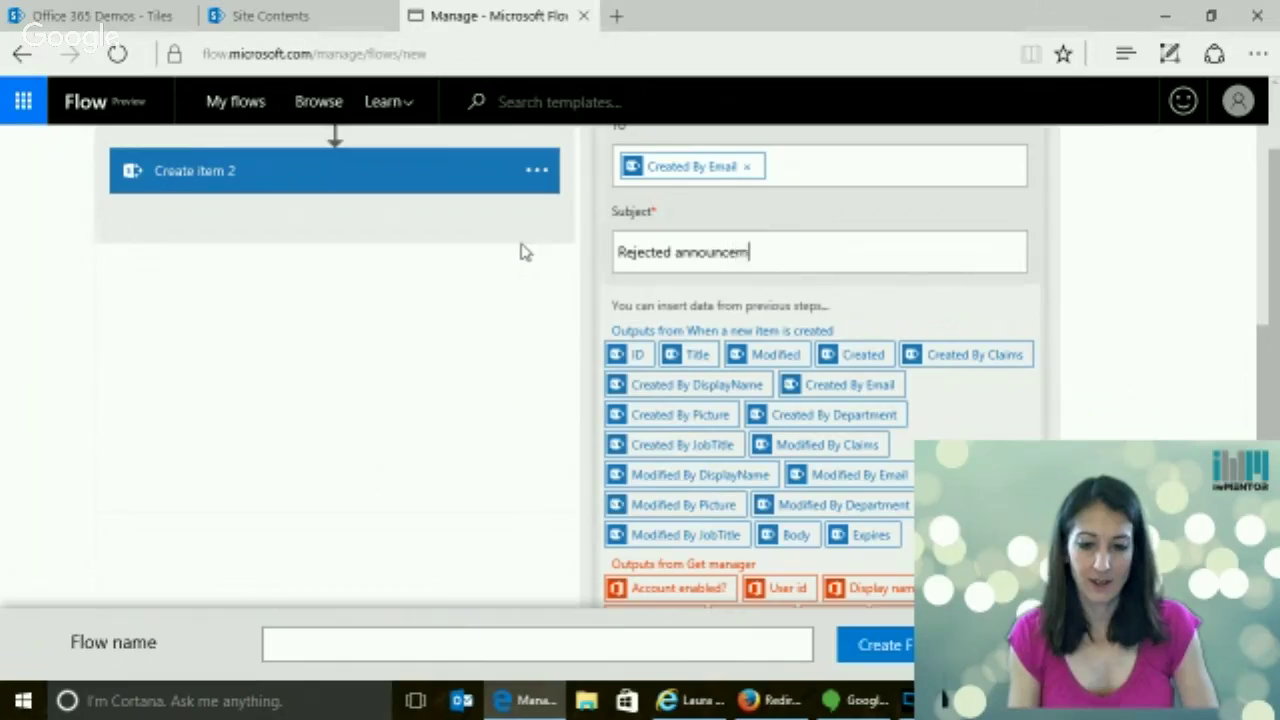
text(ent:)
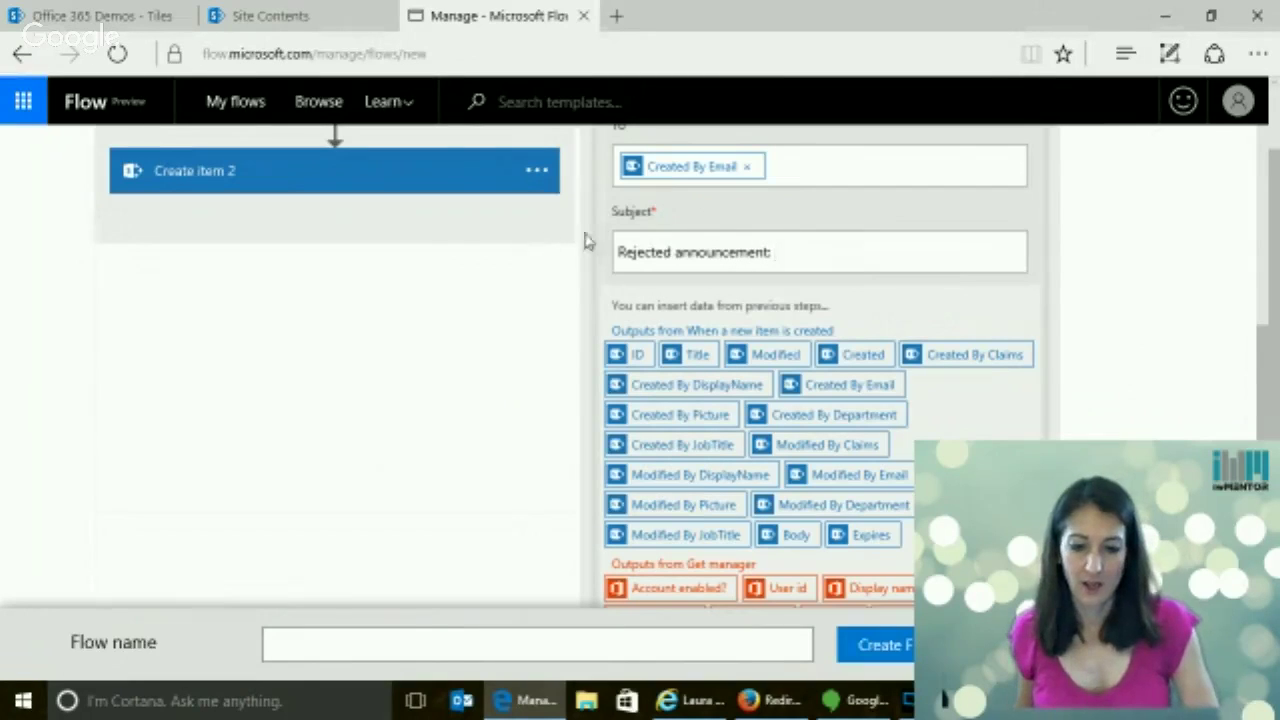
click(697, 358)
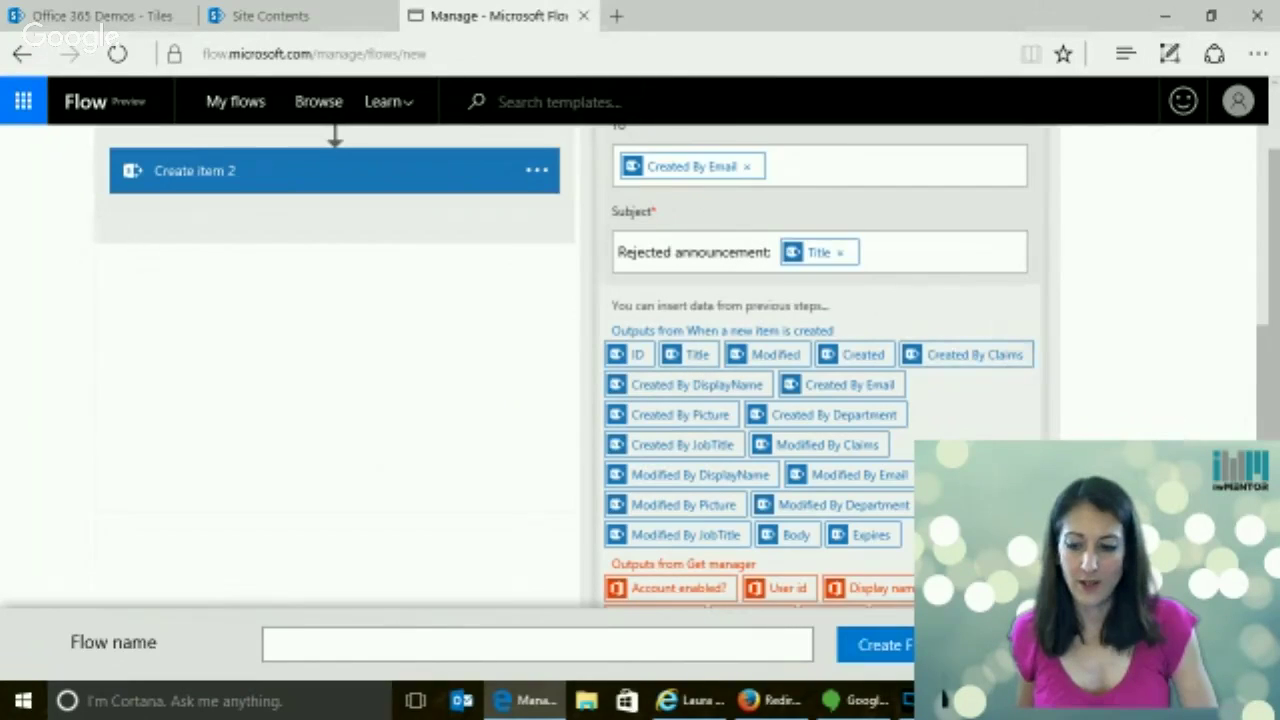
Write the body 'Your announcement has been rejected by' followed by the manager's Display name
scroll(820, 360, down, 5)
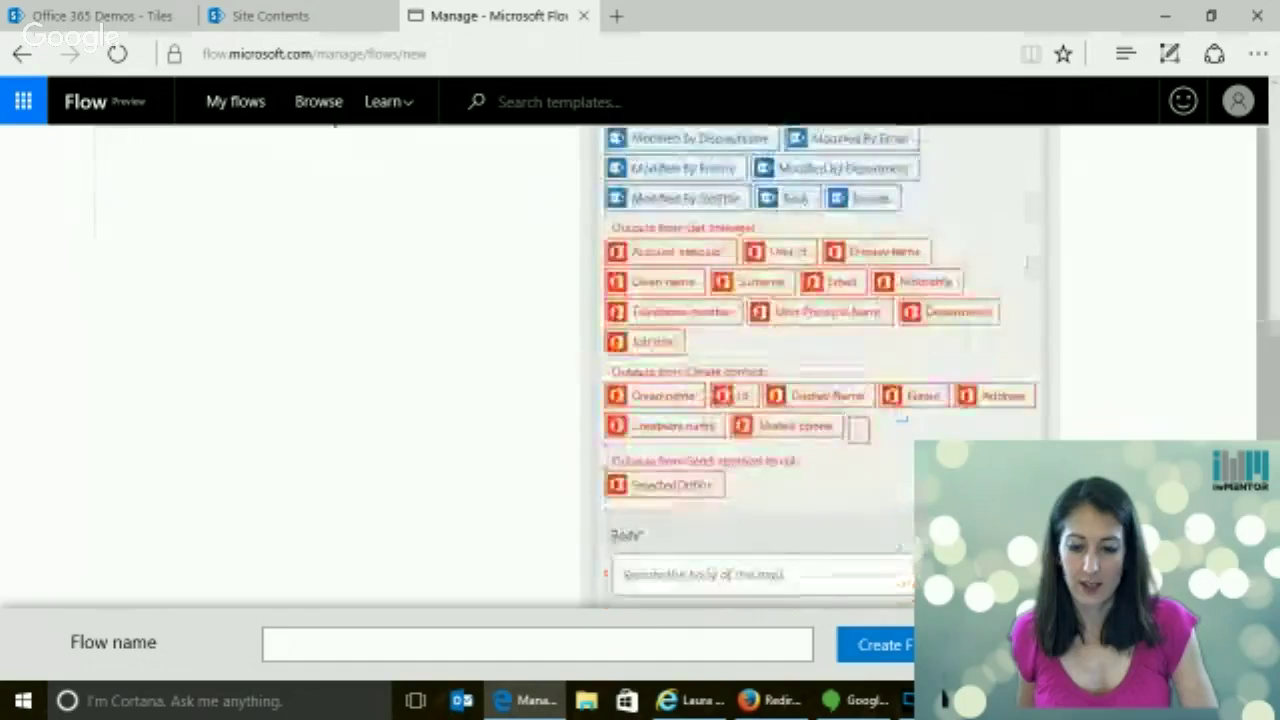
click(730, 492)
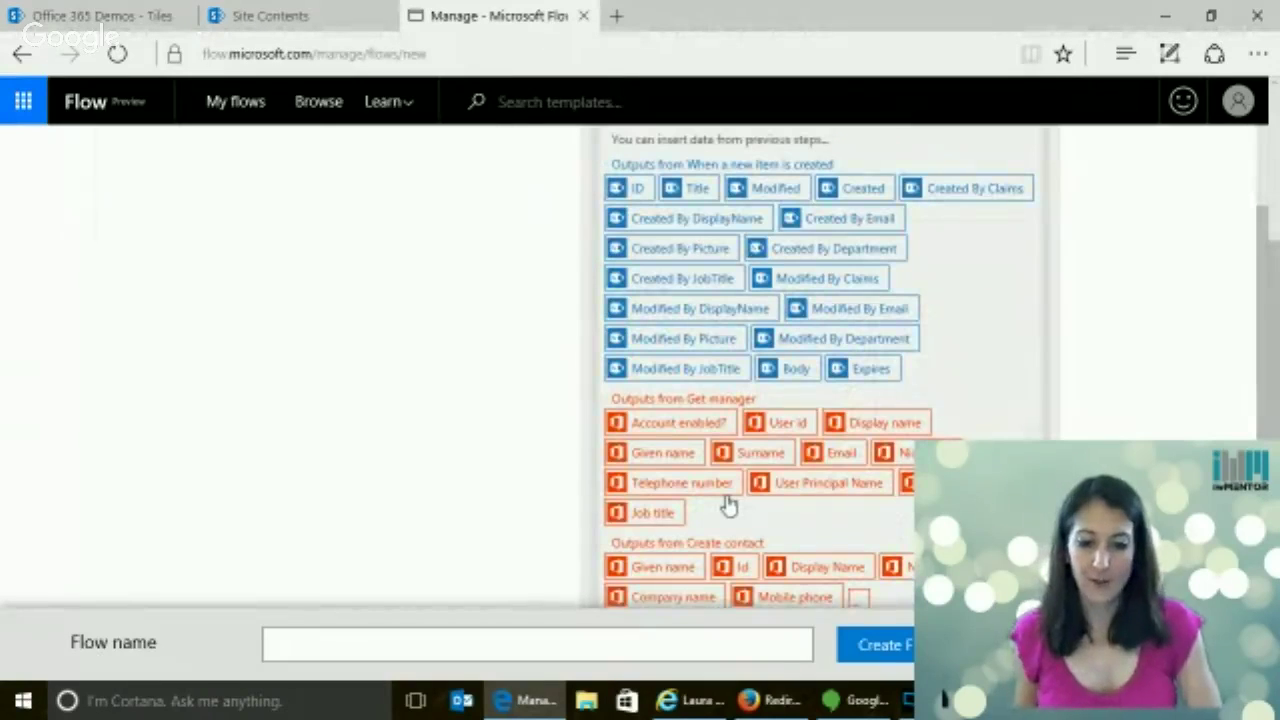
scroll(719, 222, up, 2)
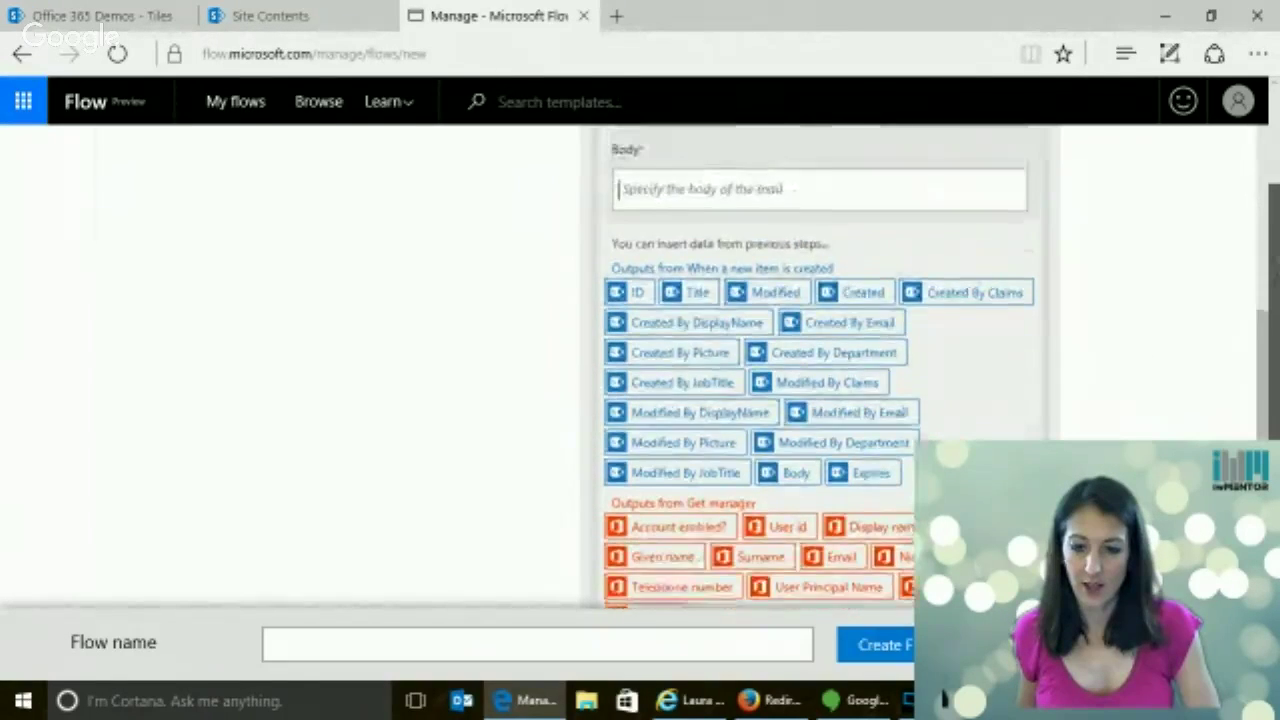
text(You)
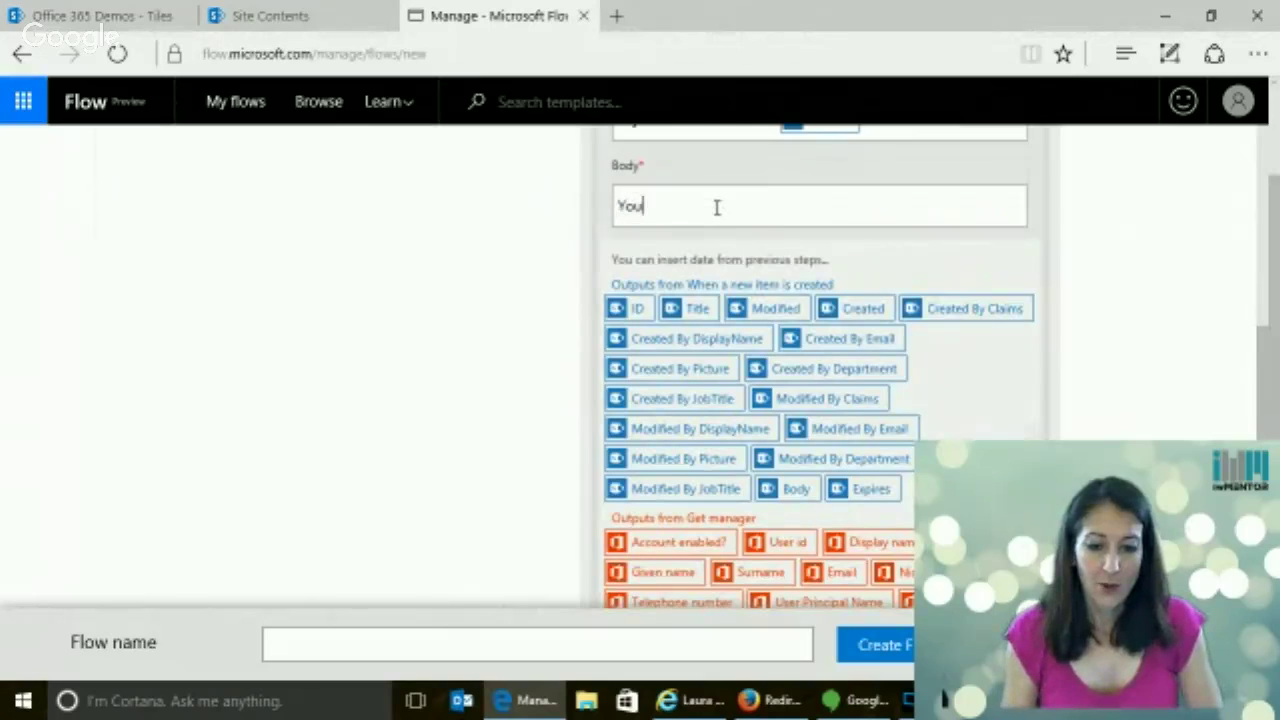
text(r announceme)
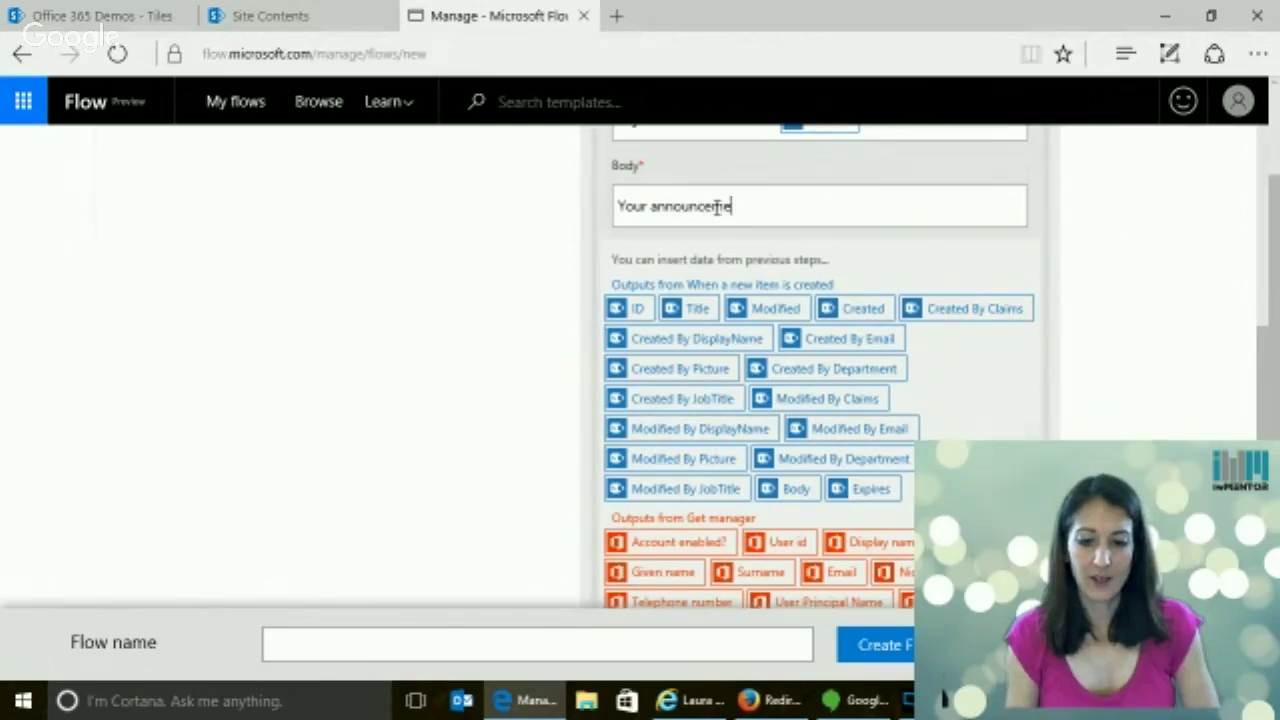
text(nt has be)
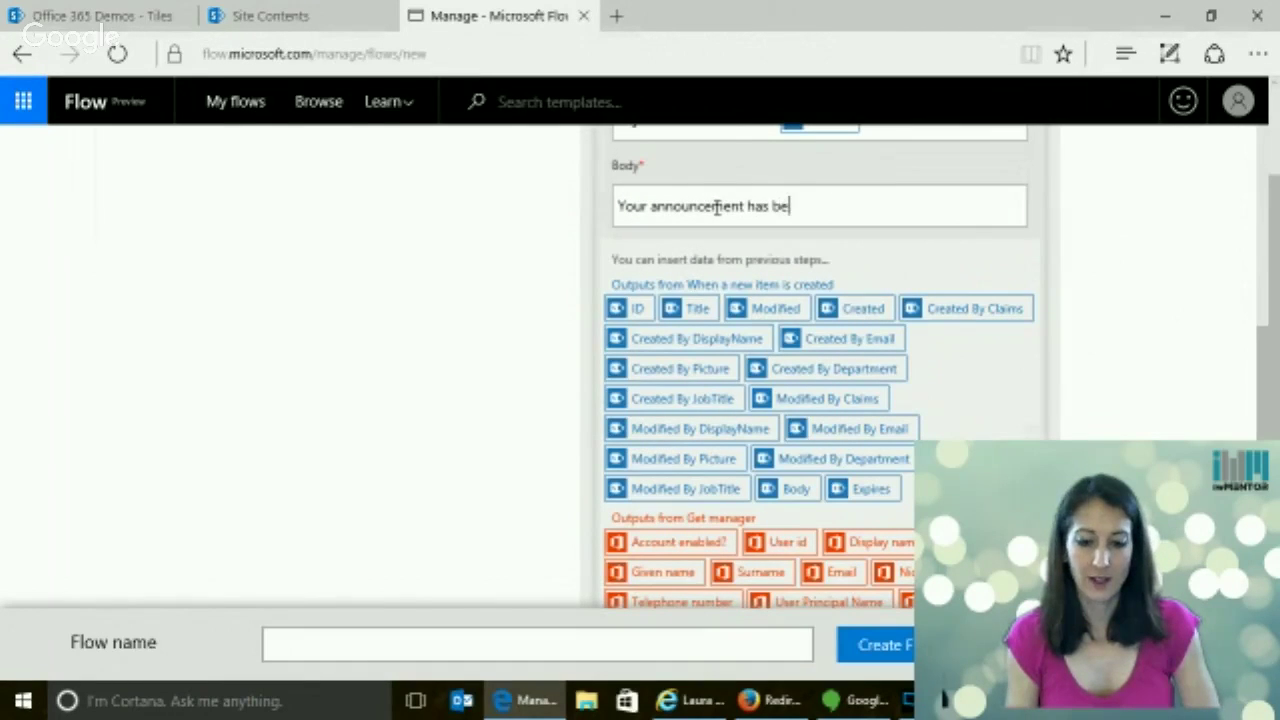
text(en rejected by)
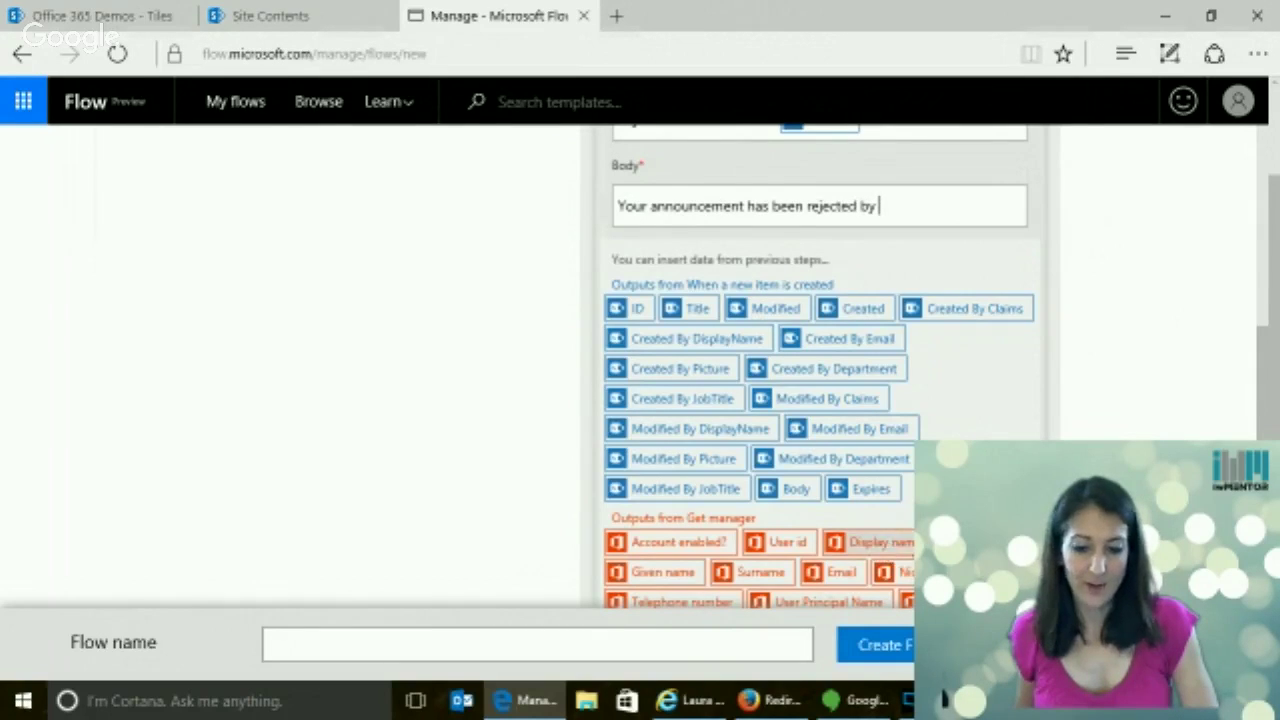
click(886, 548)
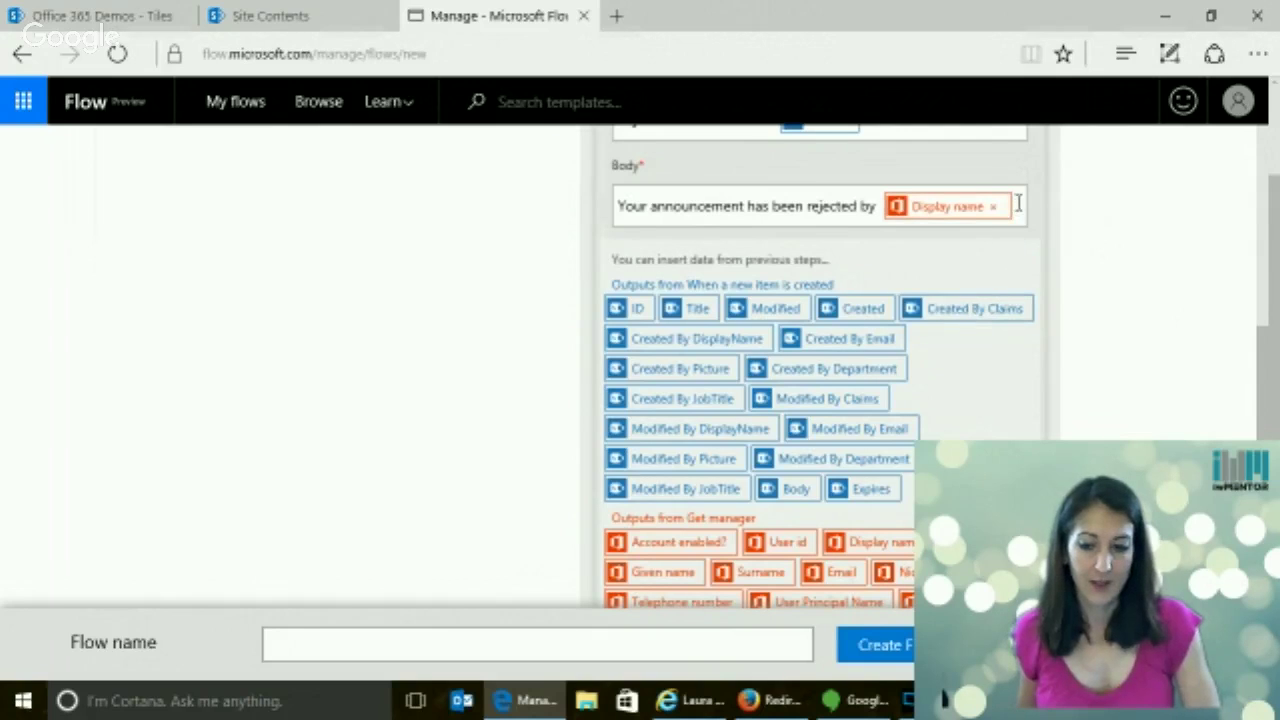
scroll(1270, 385, down, 3)
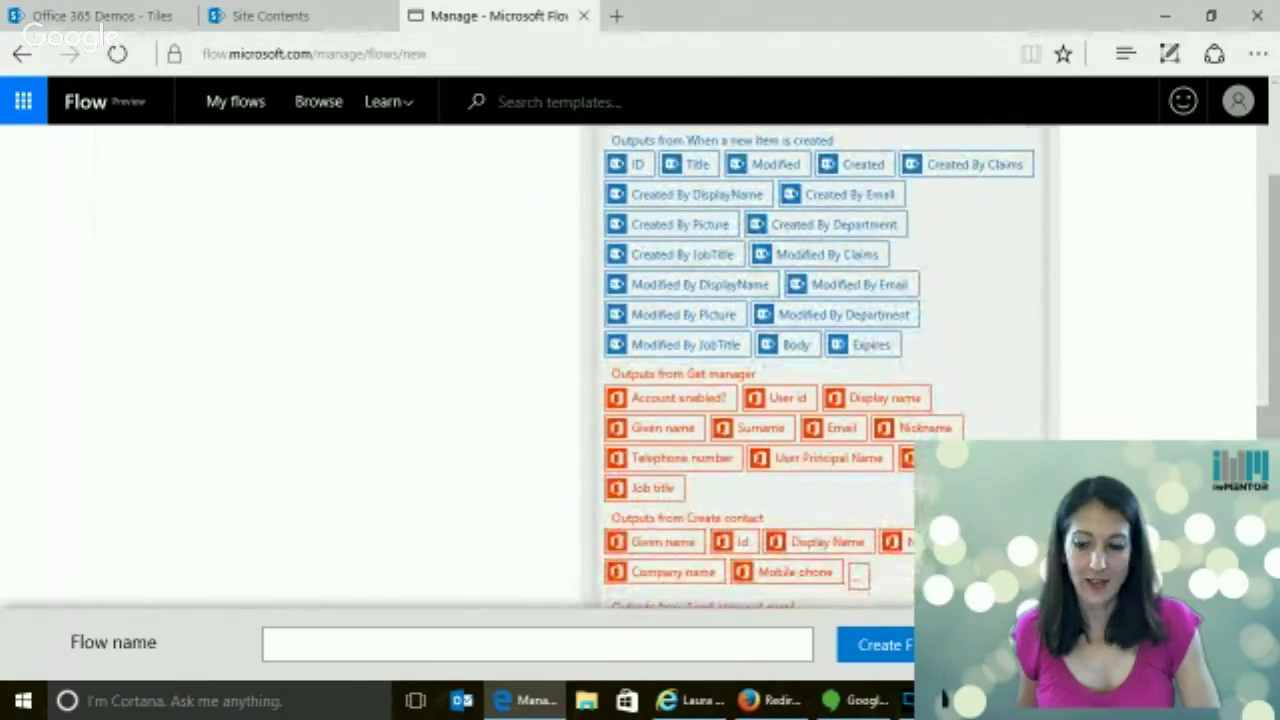
scroll(691, 466, down, 3)
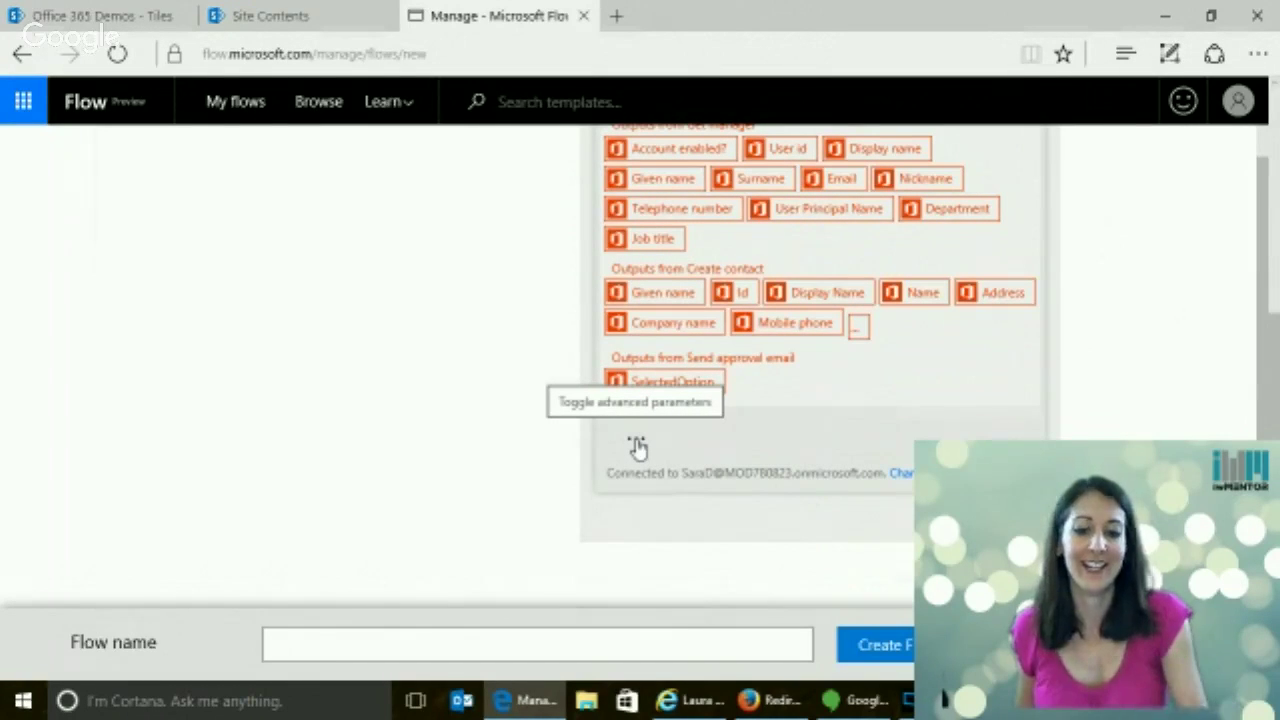
Show the advanced options and make the manager's Email the From address
click(637, 447)
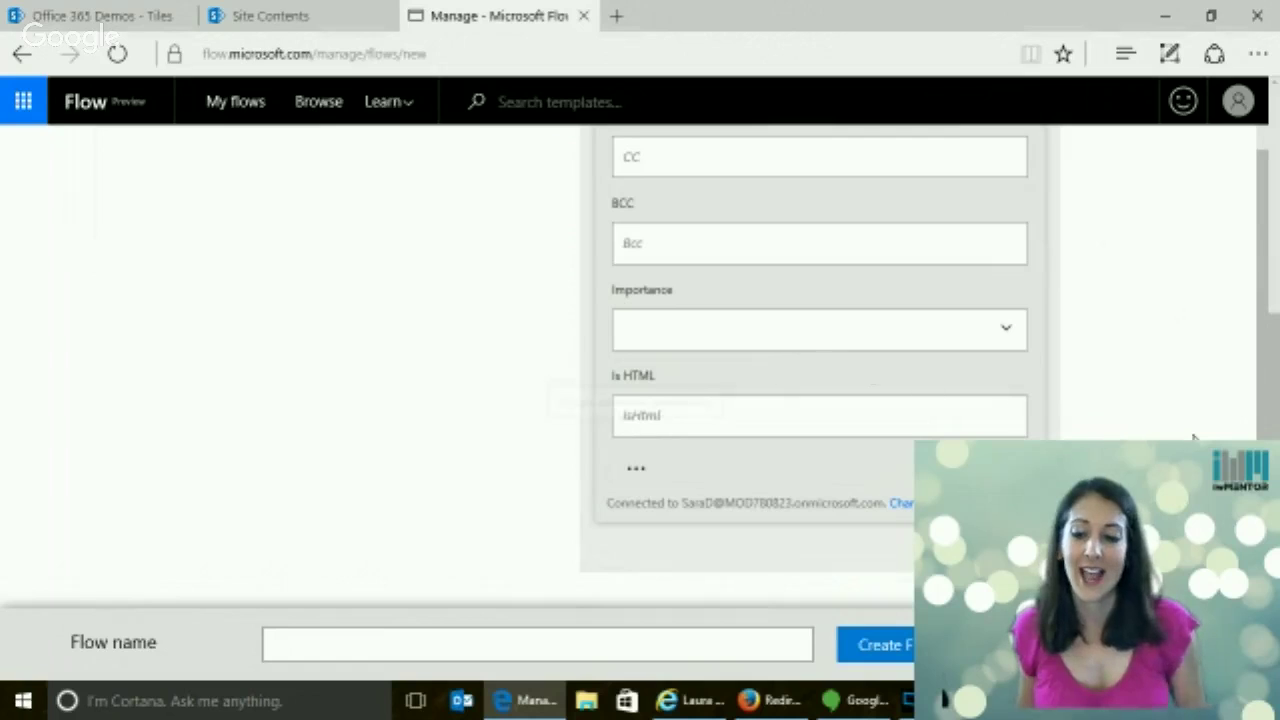
drag(1270, 385, 1266, 257)
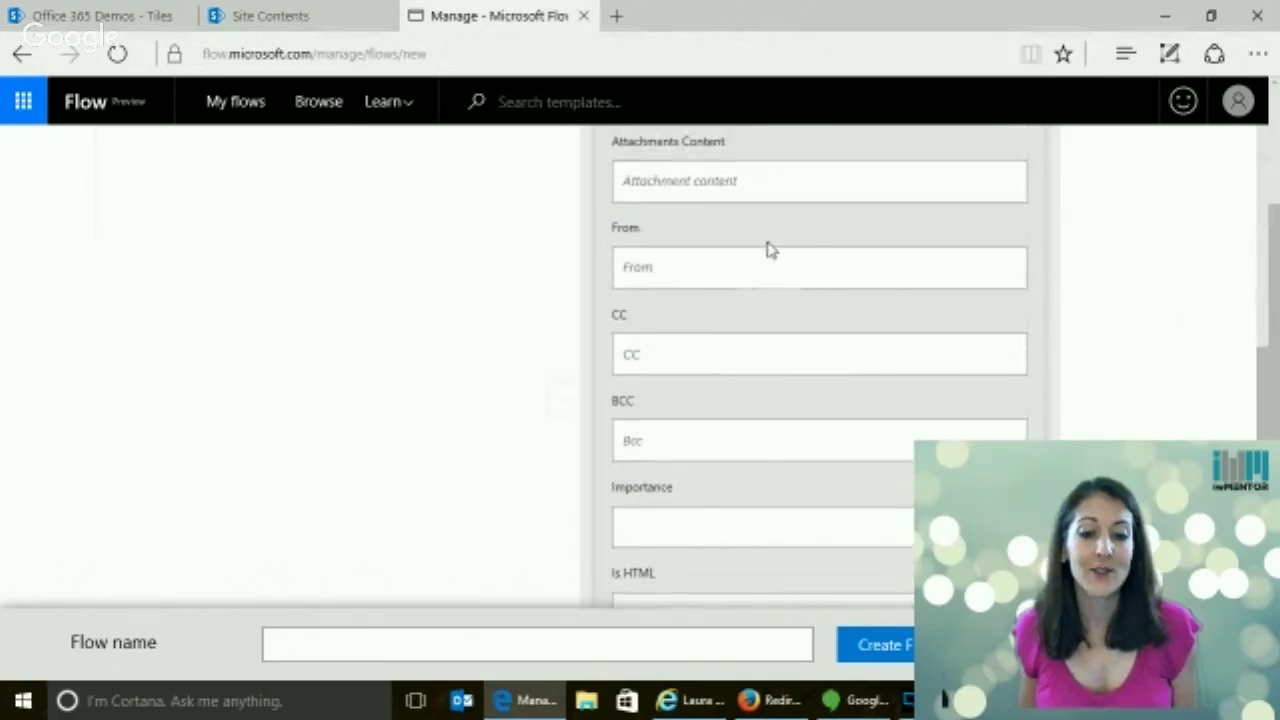
click(666, 261)
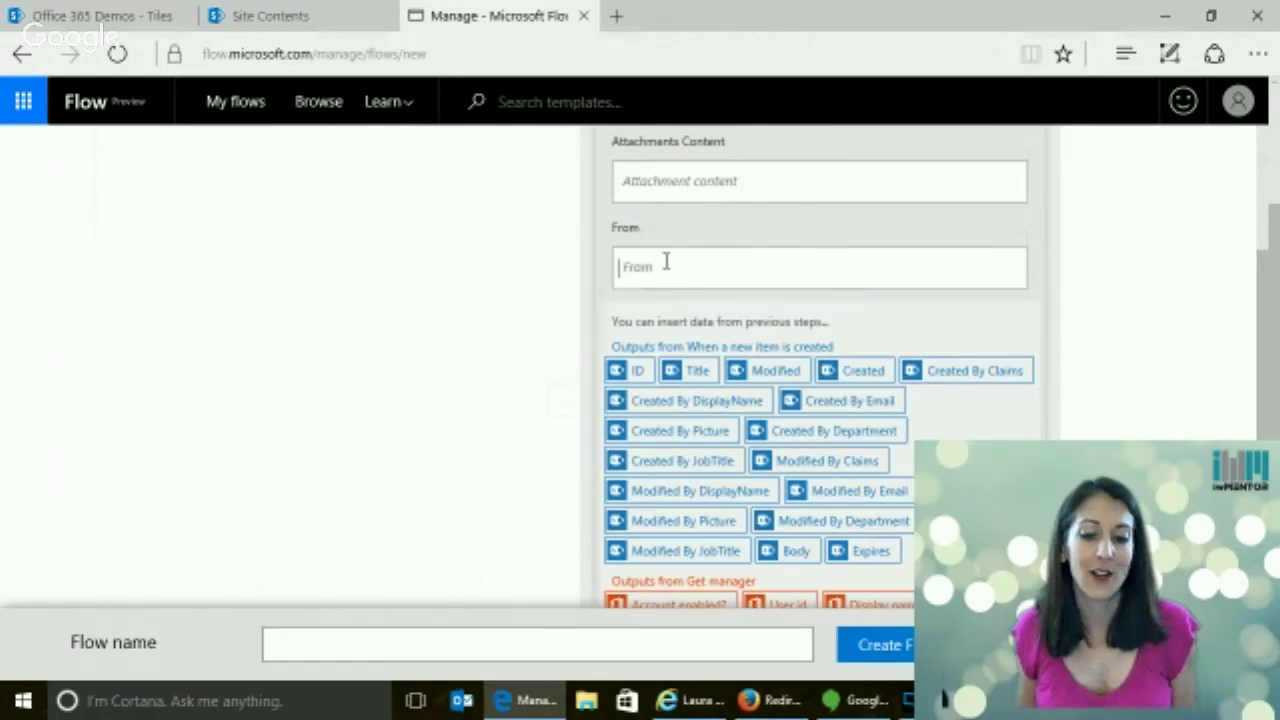
scroll(1117, 360, down, 2)
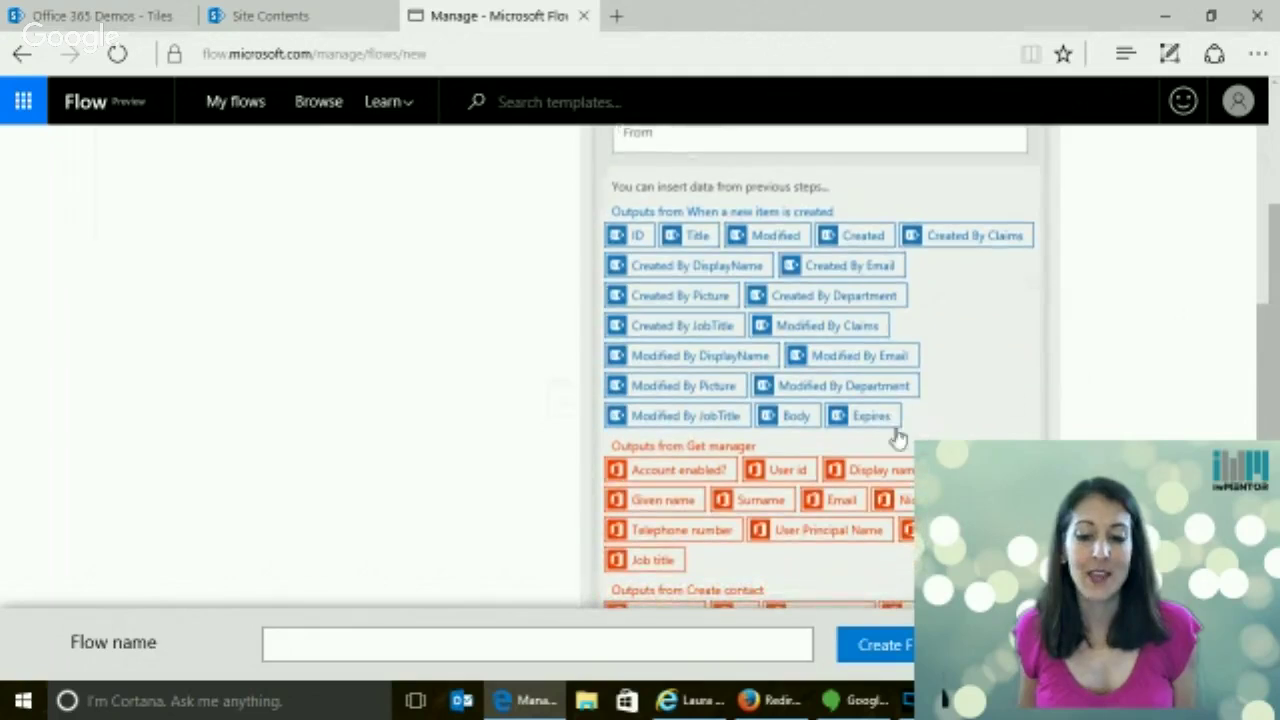
click(841, 500)
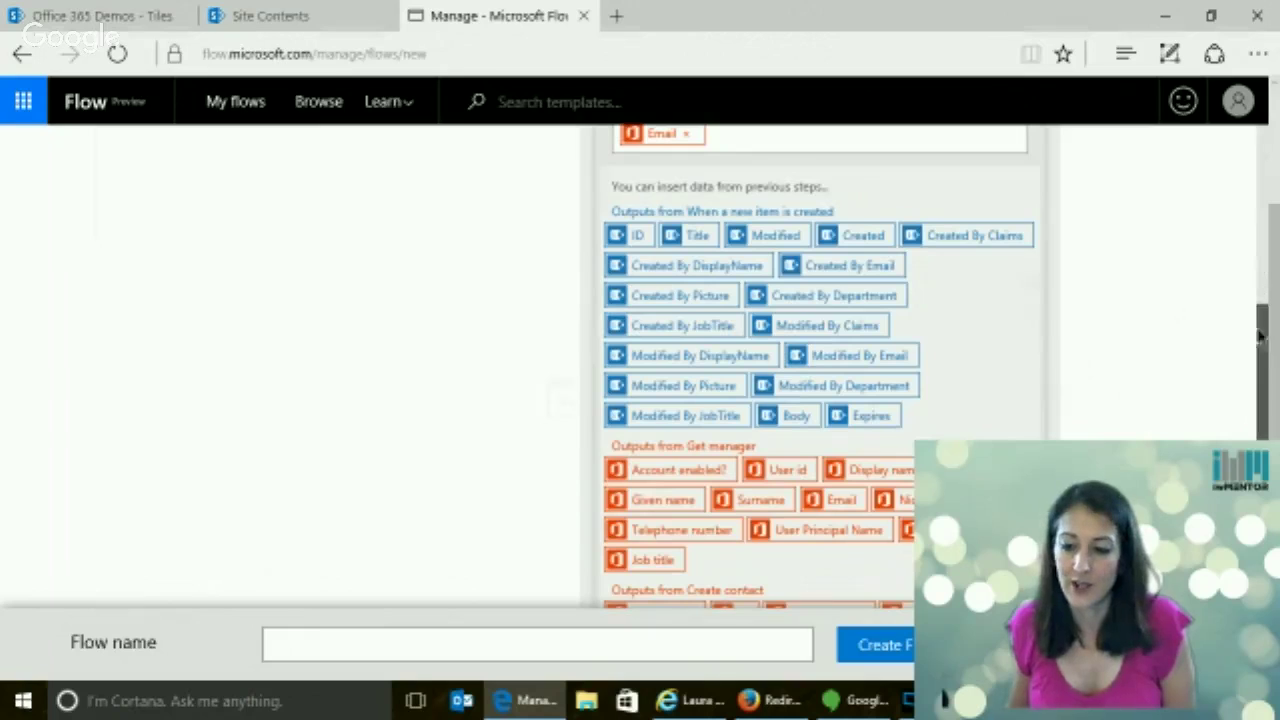
Set the email Importance to Low
scroll(1263, 336, down, 4)
scroll(820, 360, down, 1)
scroll(820, 360, up, 3)
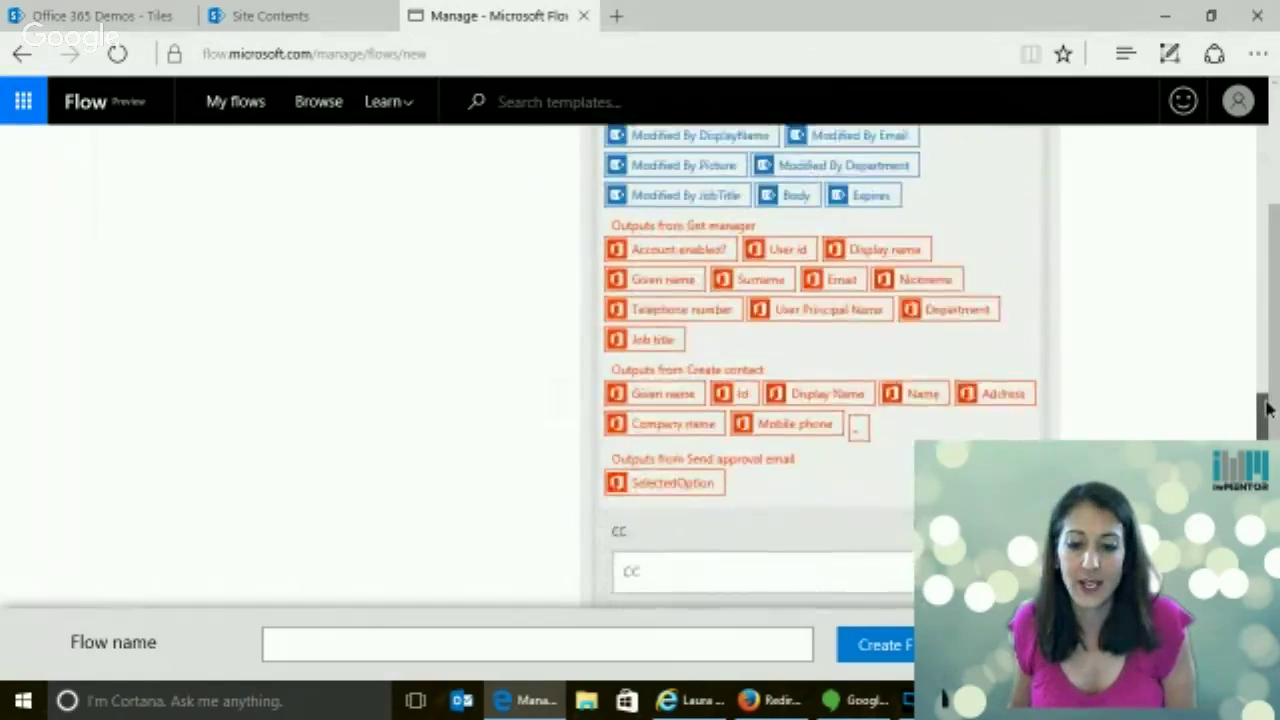
scroll(820, 360, down, 3)
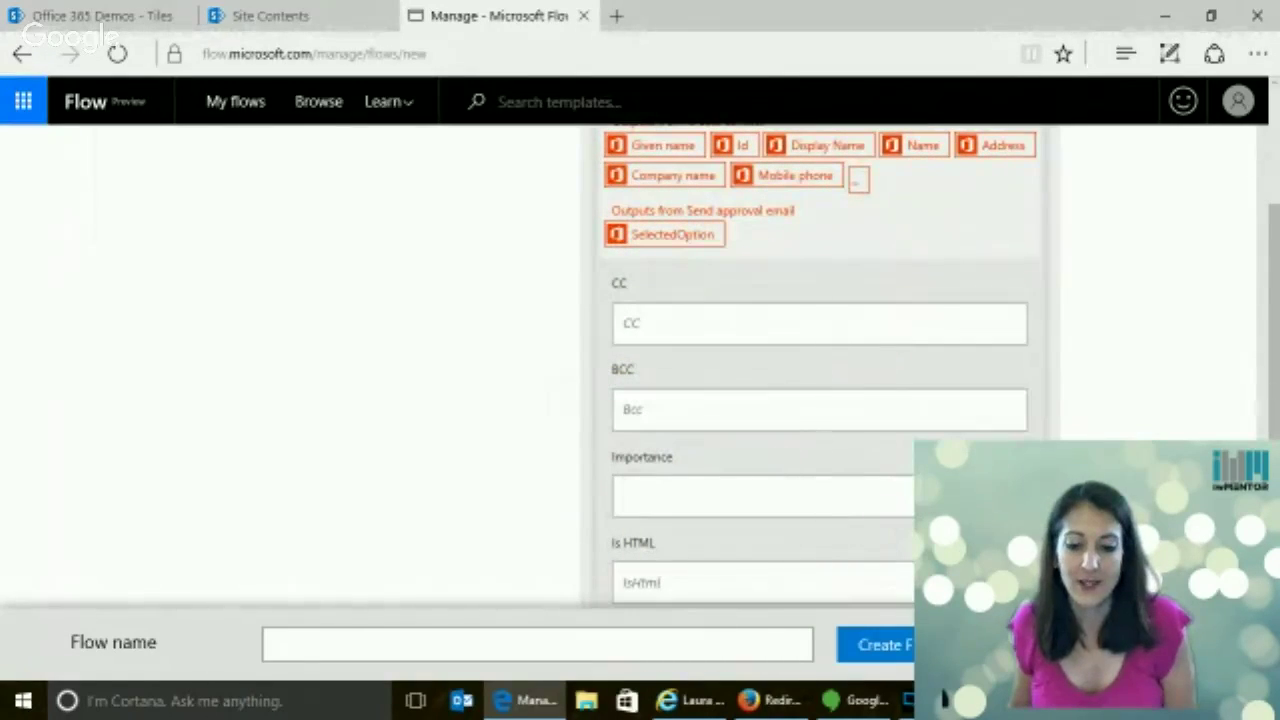
click(908, 500)
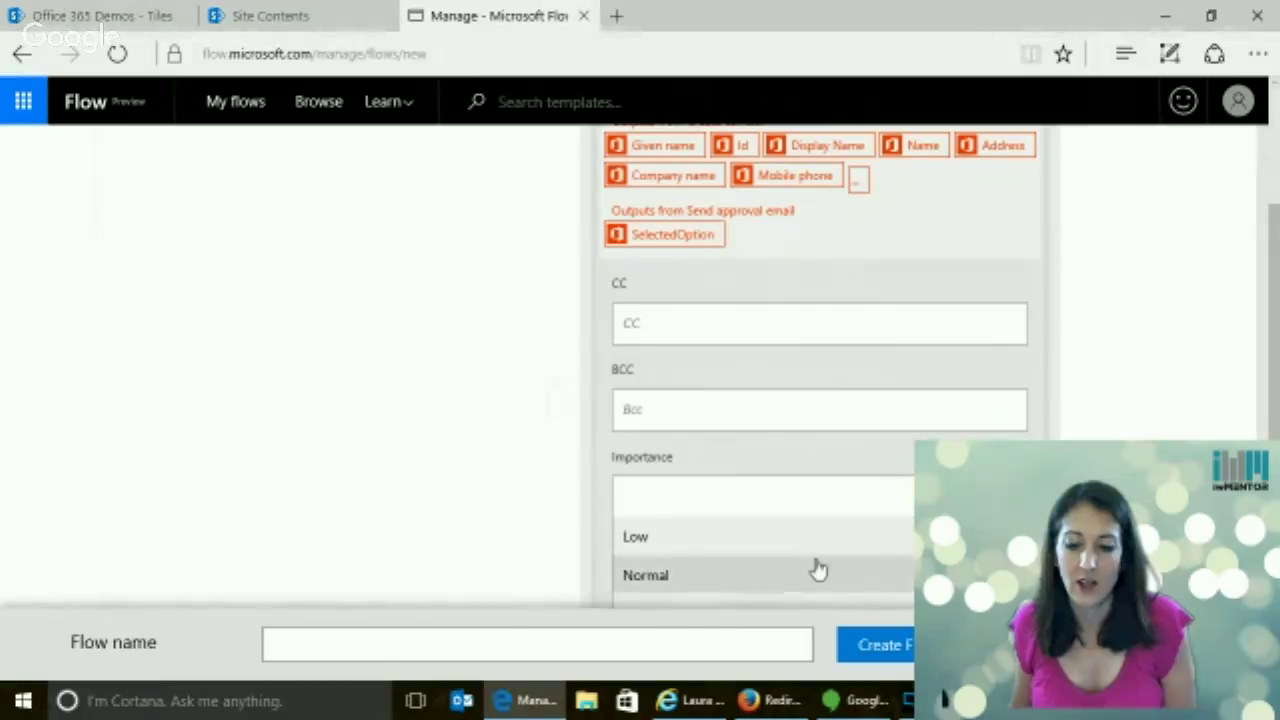
click(789, 537)
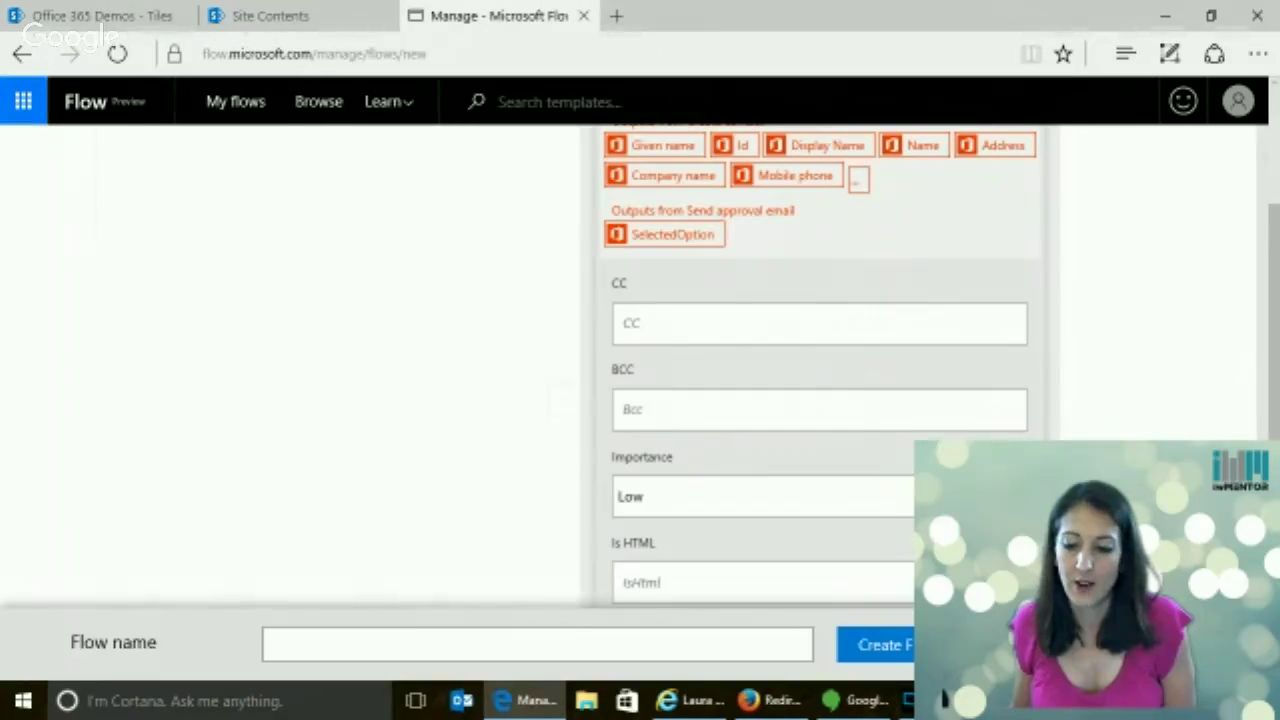
Enter yes as the Is HTML value
scroll(789, 537, down, 3)
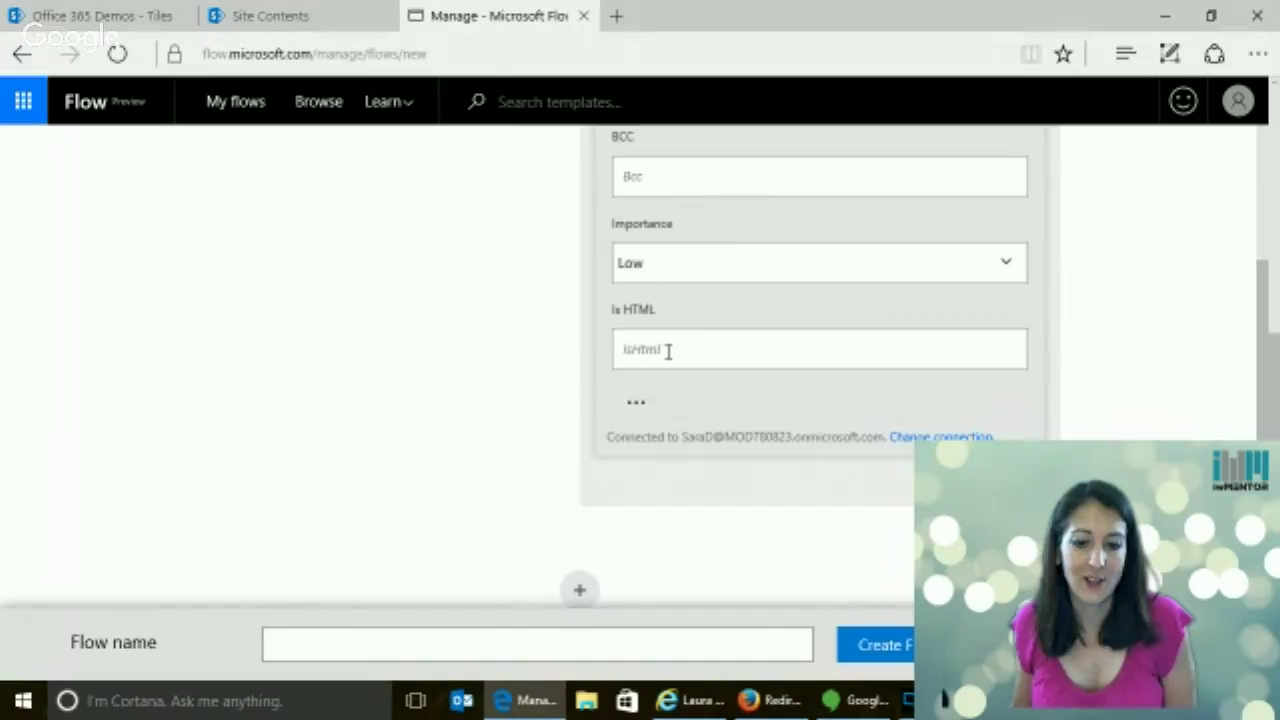
scroll(668, 358, up, 2)
click(745, 559)
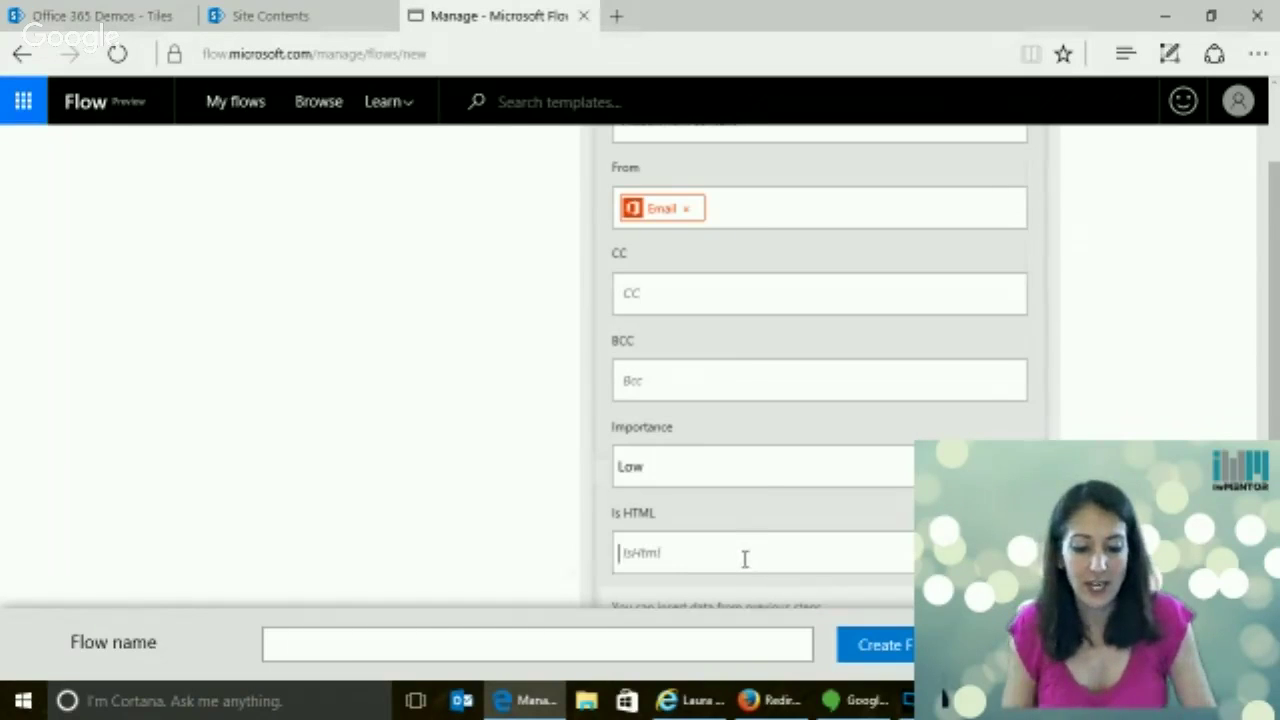
text(yes)
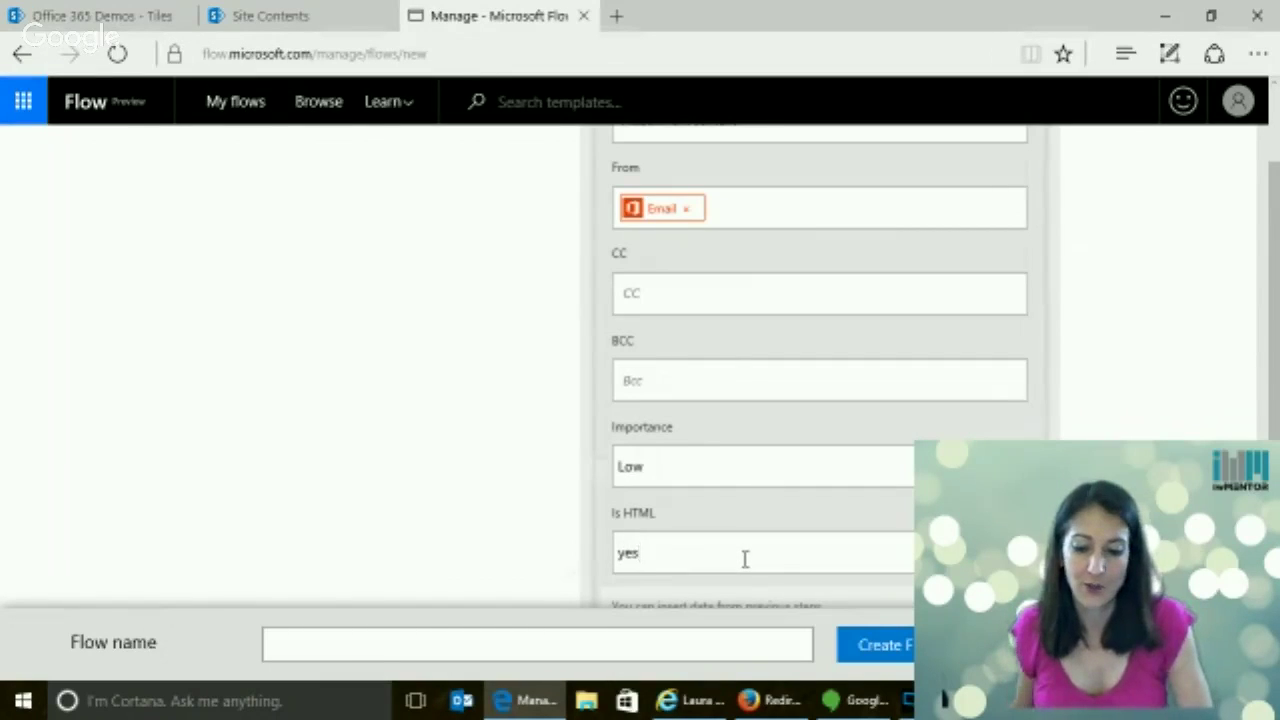
scroll(819, 400, down, 3)
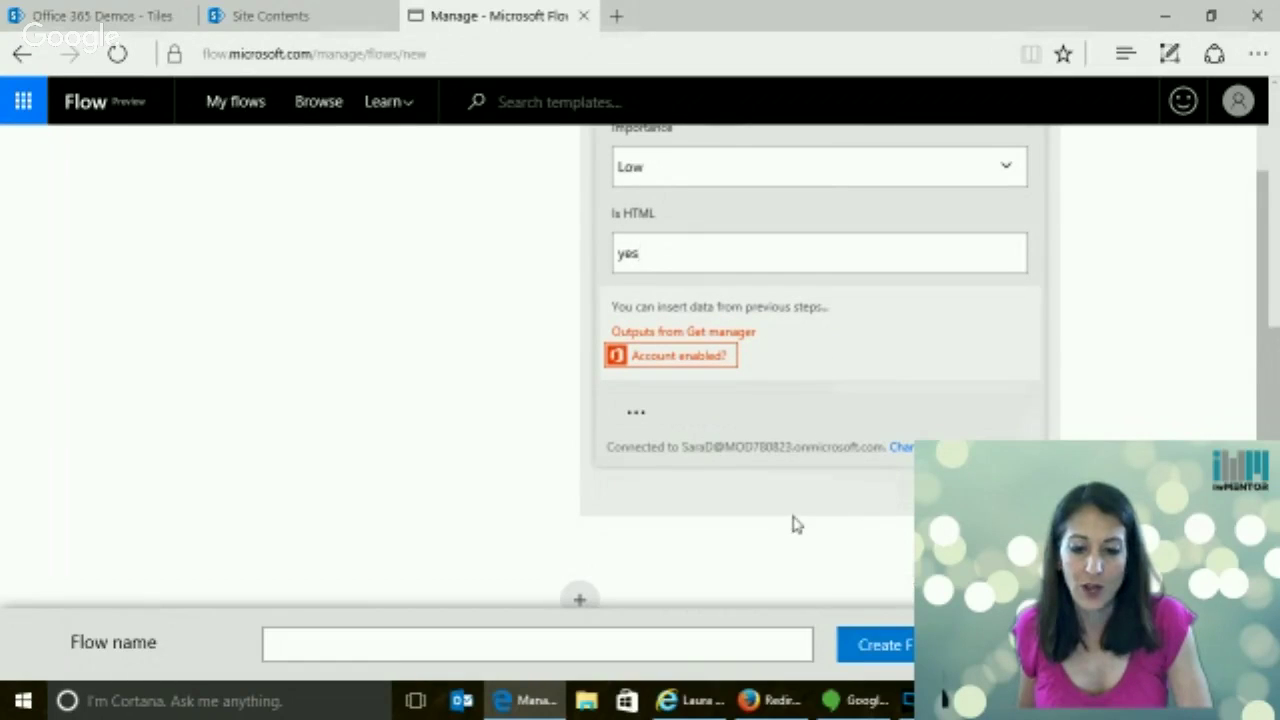
scroll(794, 523, down, 1)
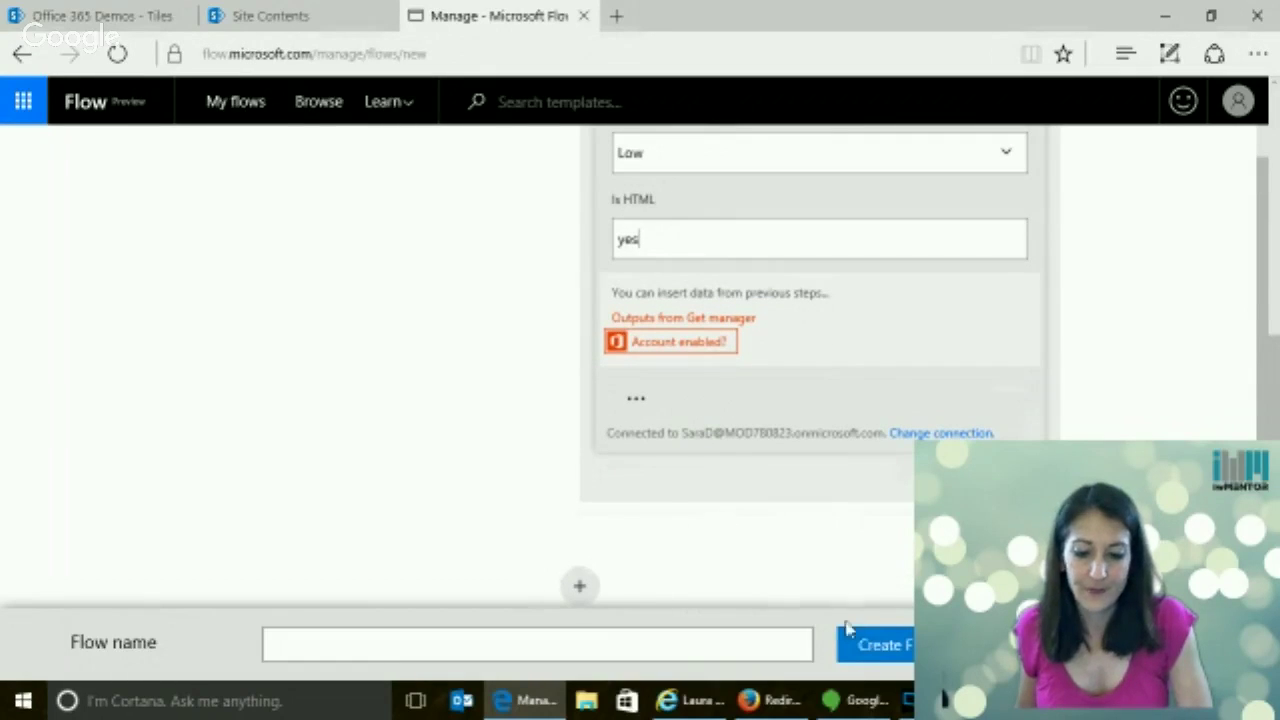
click(587, 648)
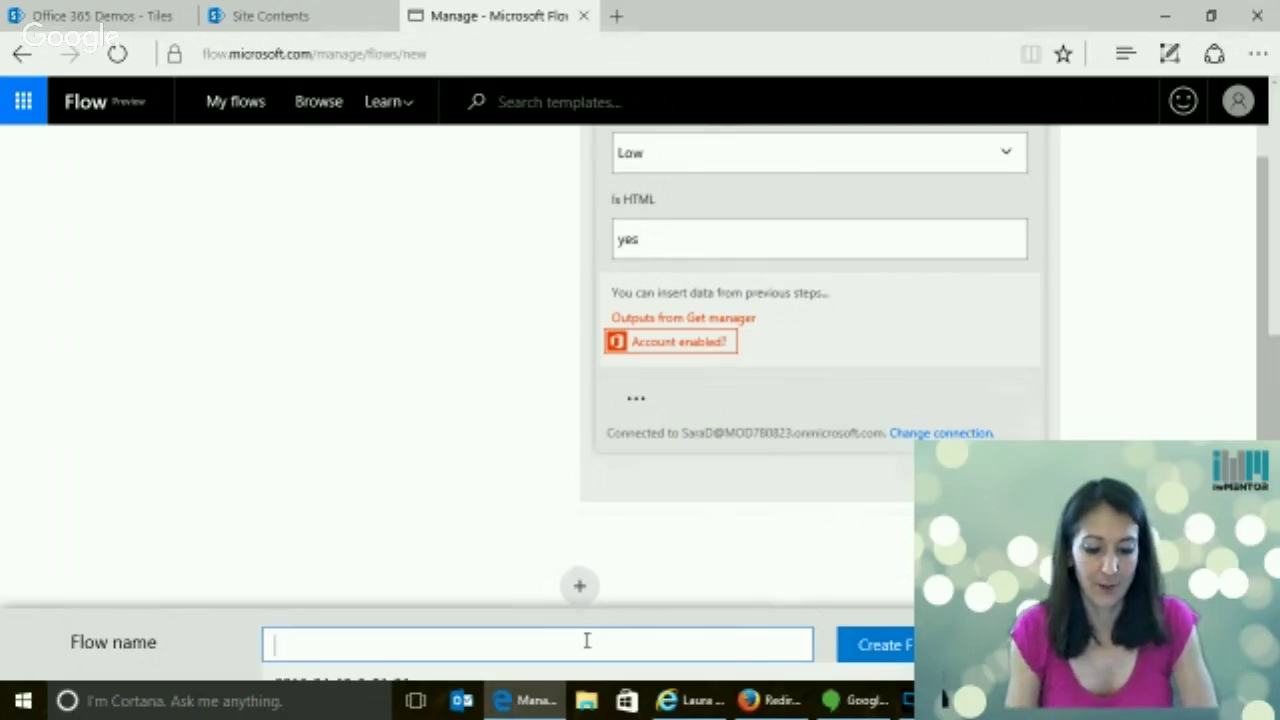
Name the flow 'approve announcement', then replace the invalid Is HTML value yes with true
text(approve an)
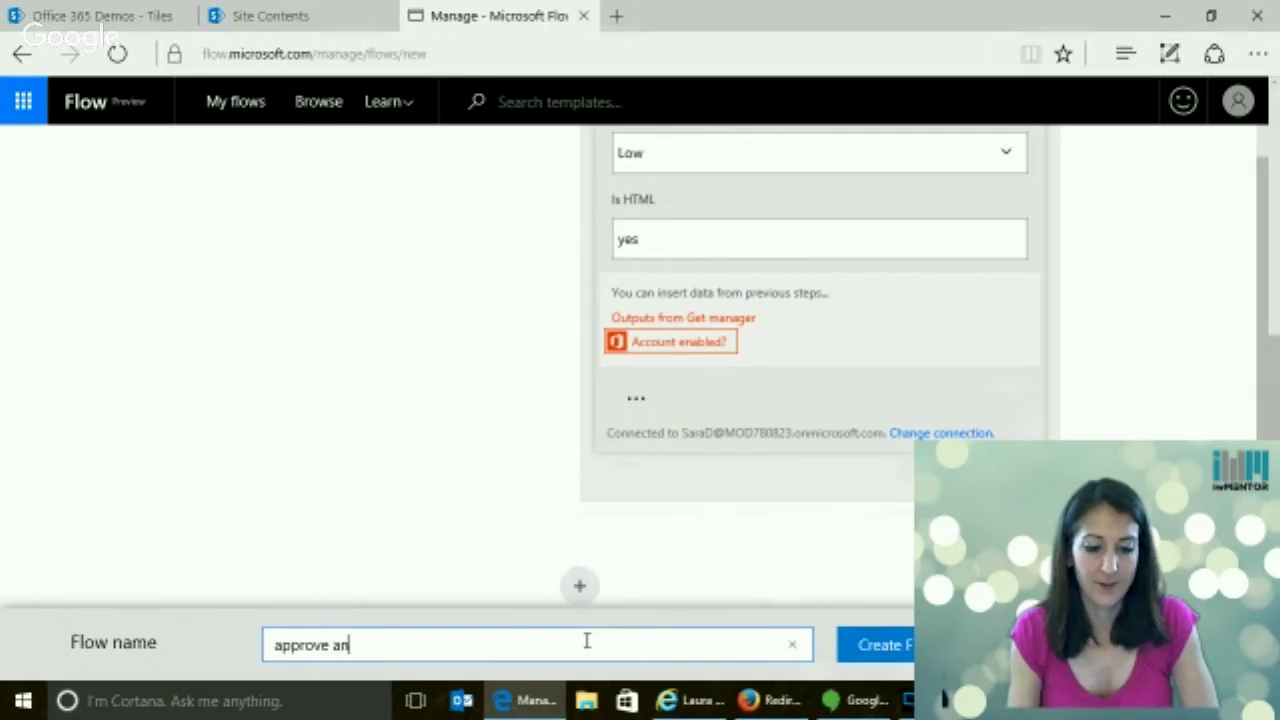
text(nouncement)
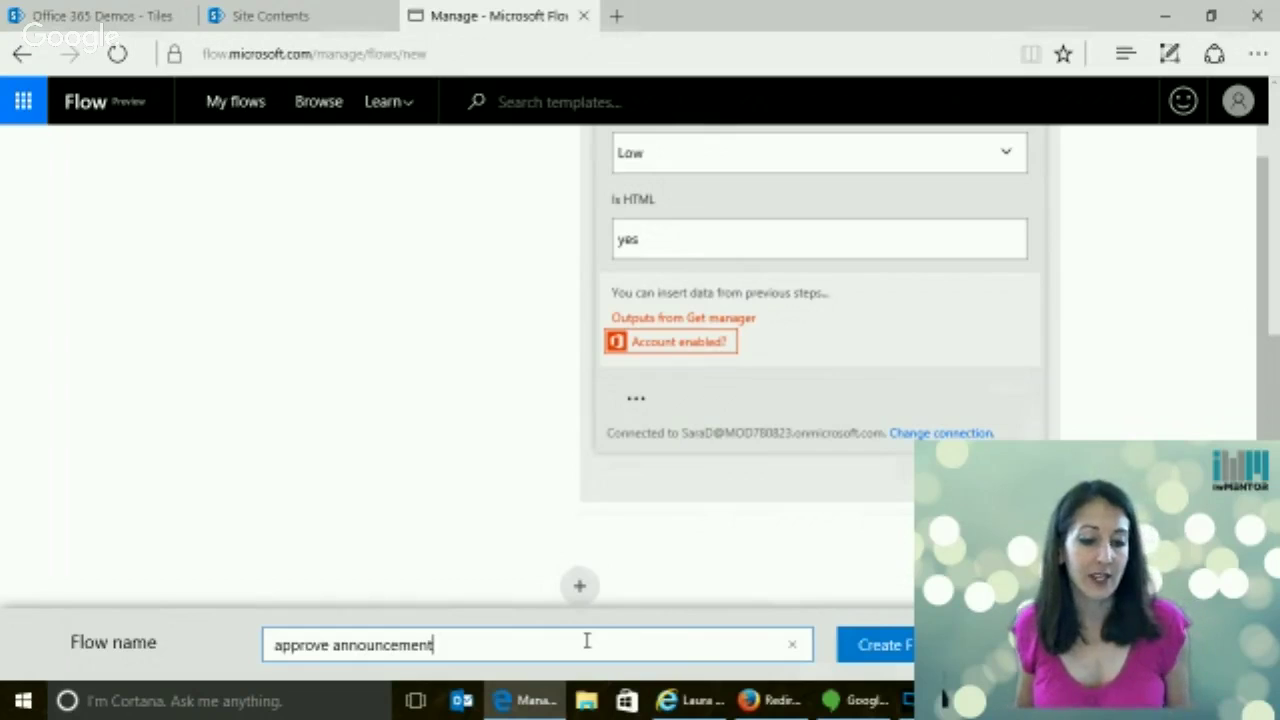
click(892, 657)
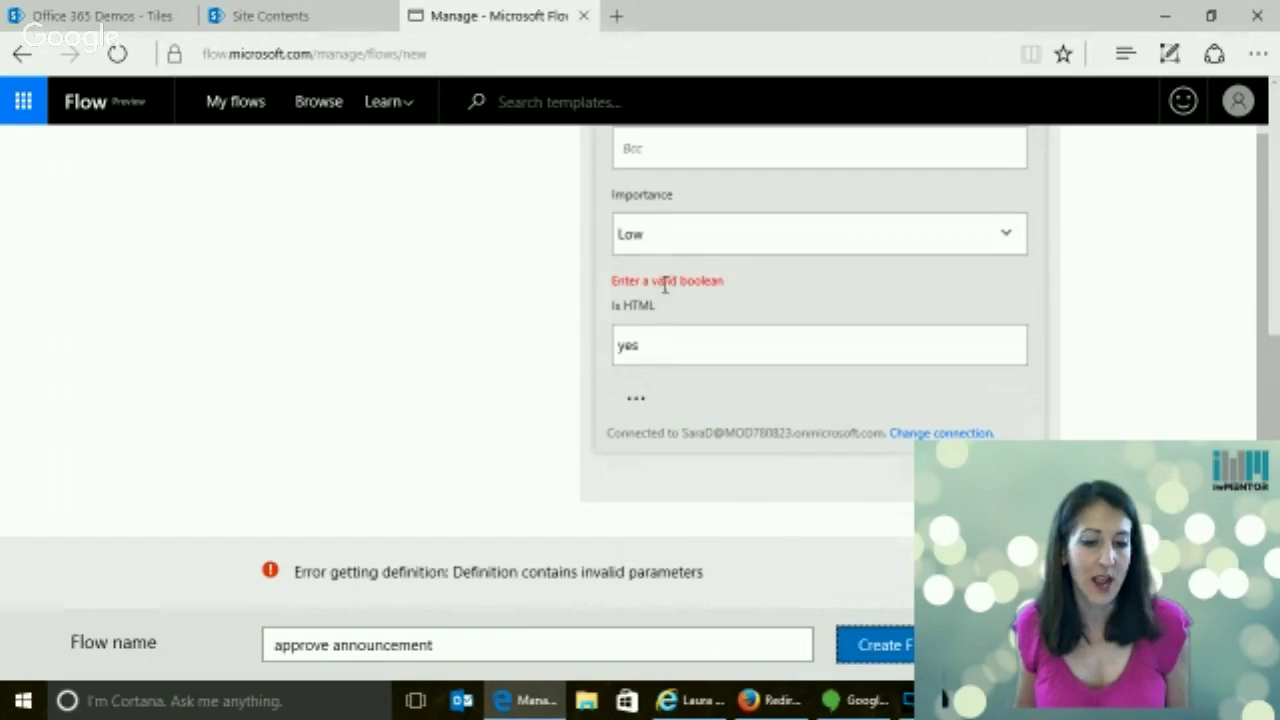
double_click(648, 349)
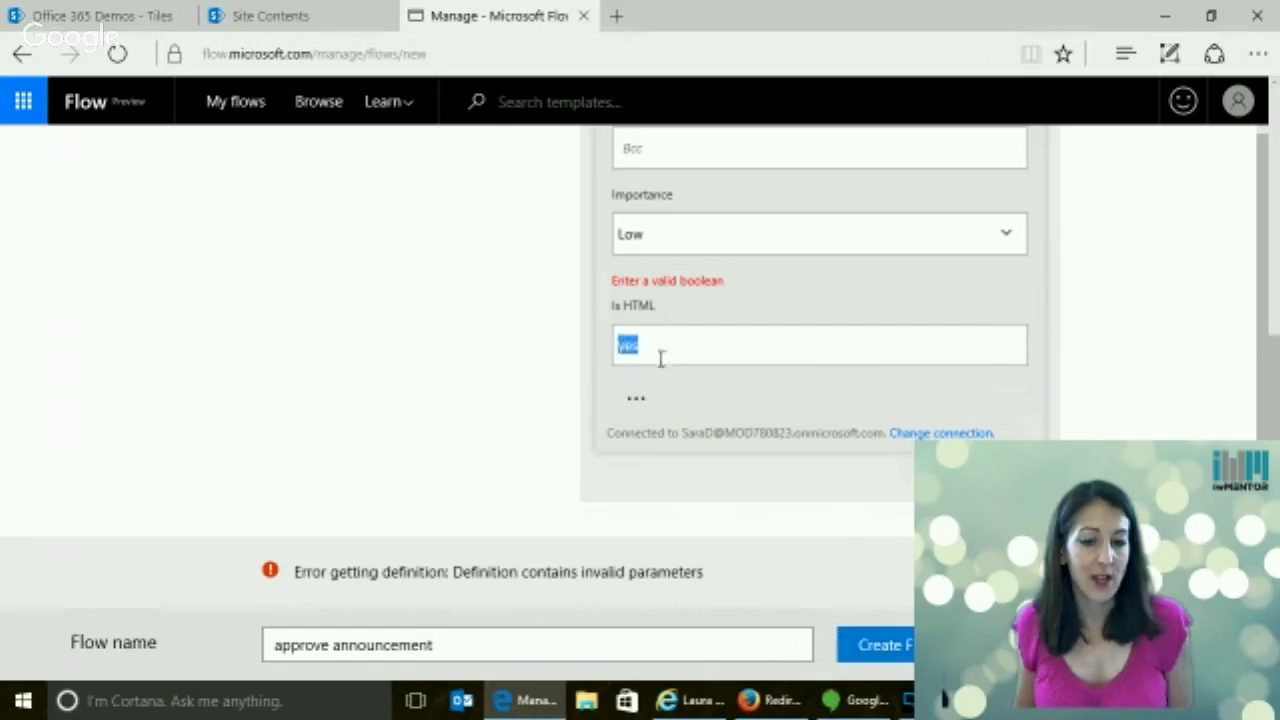
click(820, 357)
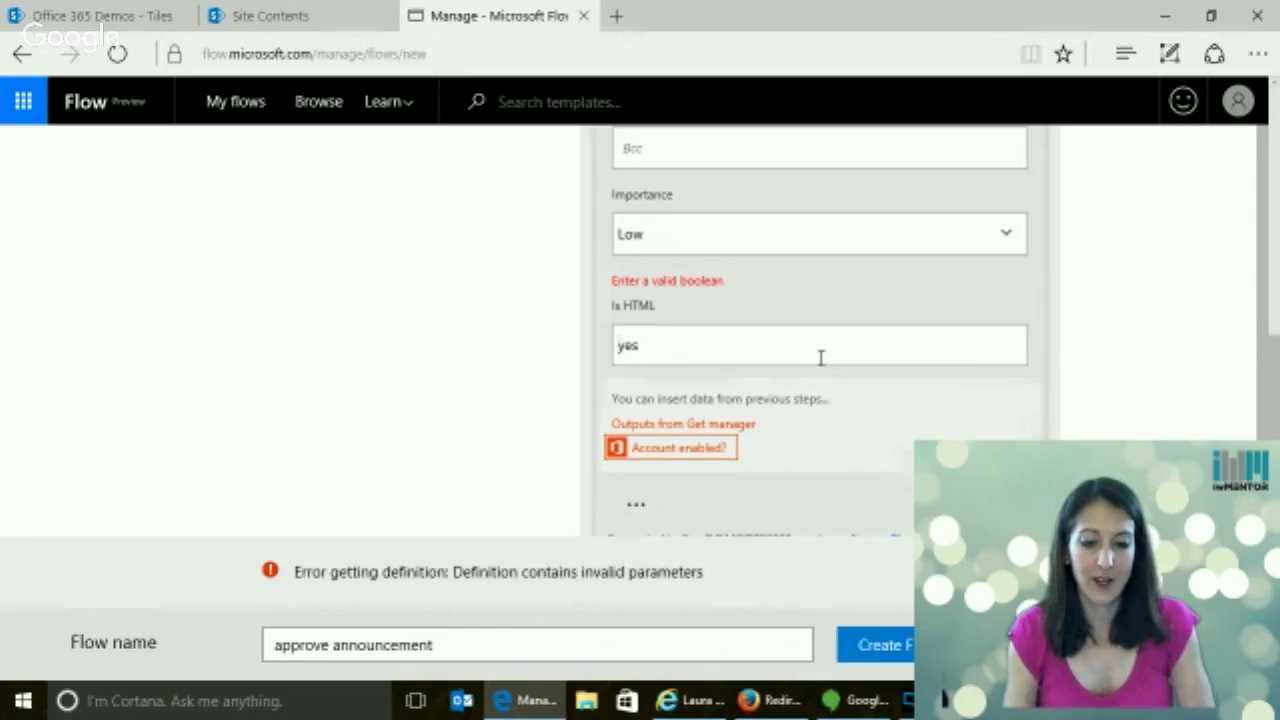
key(Delete)
key(Delete)
key(Delete)
text(t)
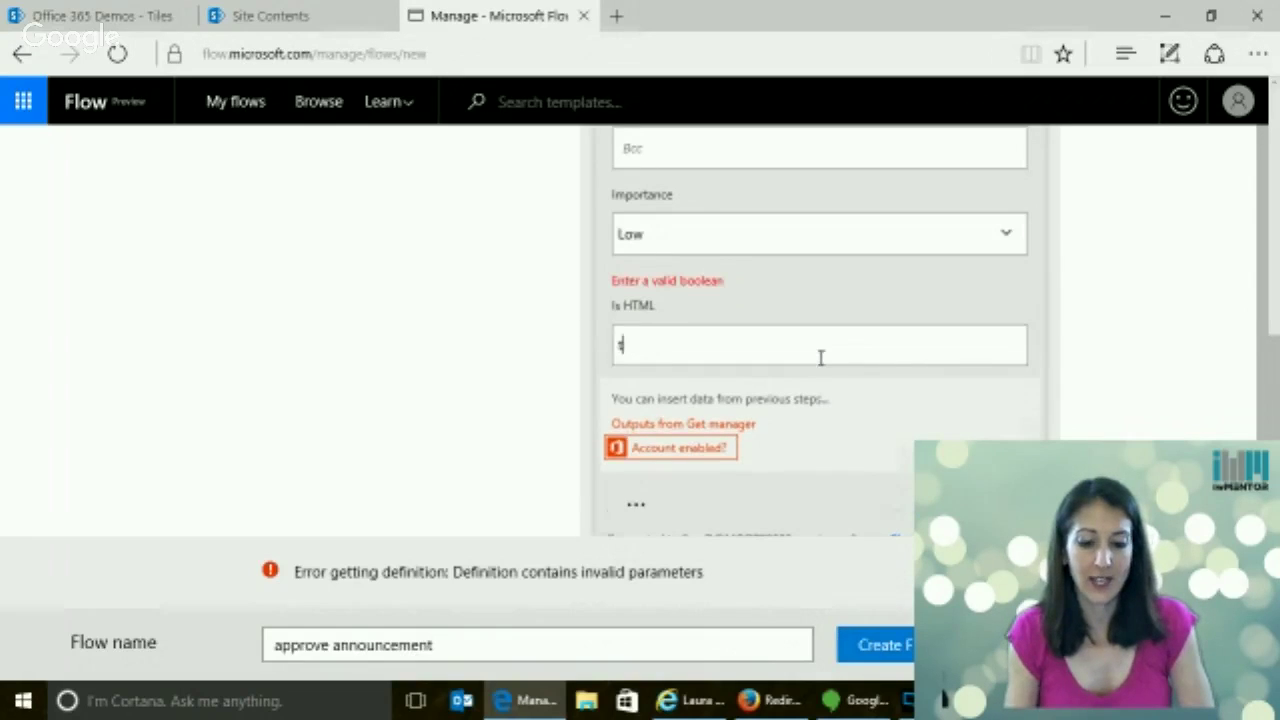
text(rue)
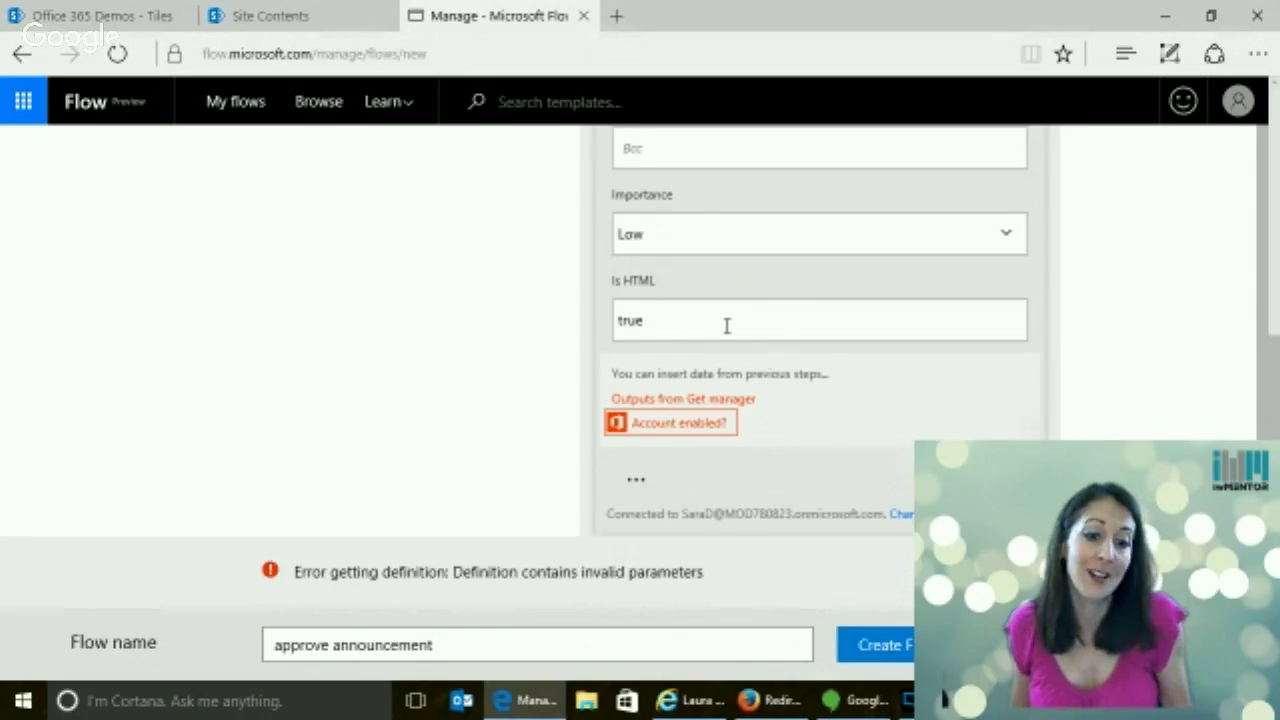
Create the 'approve announcement' flow with Is HTML now set to true
click(905, 646)
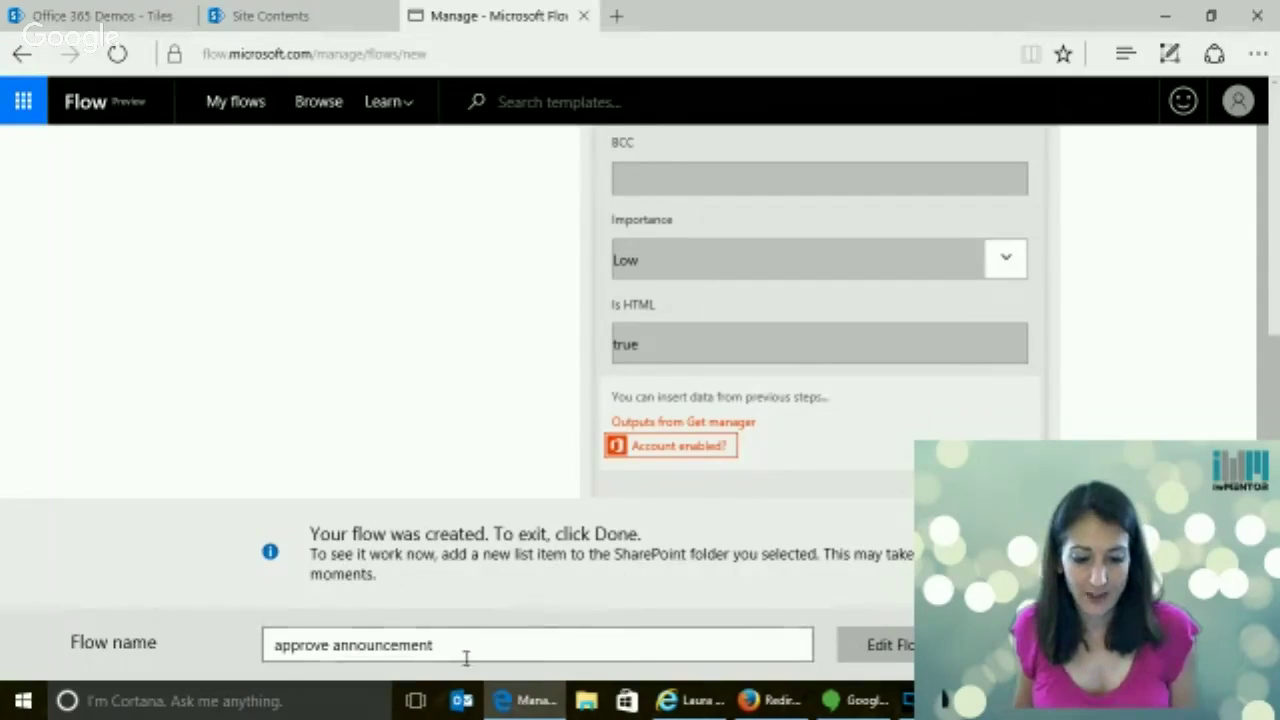
Finish the new flow, inspect a failed Create marketing doc run, and return to My flows
click(889, 655)
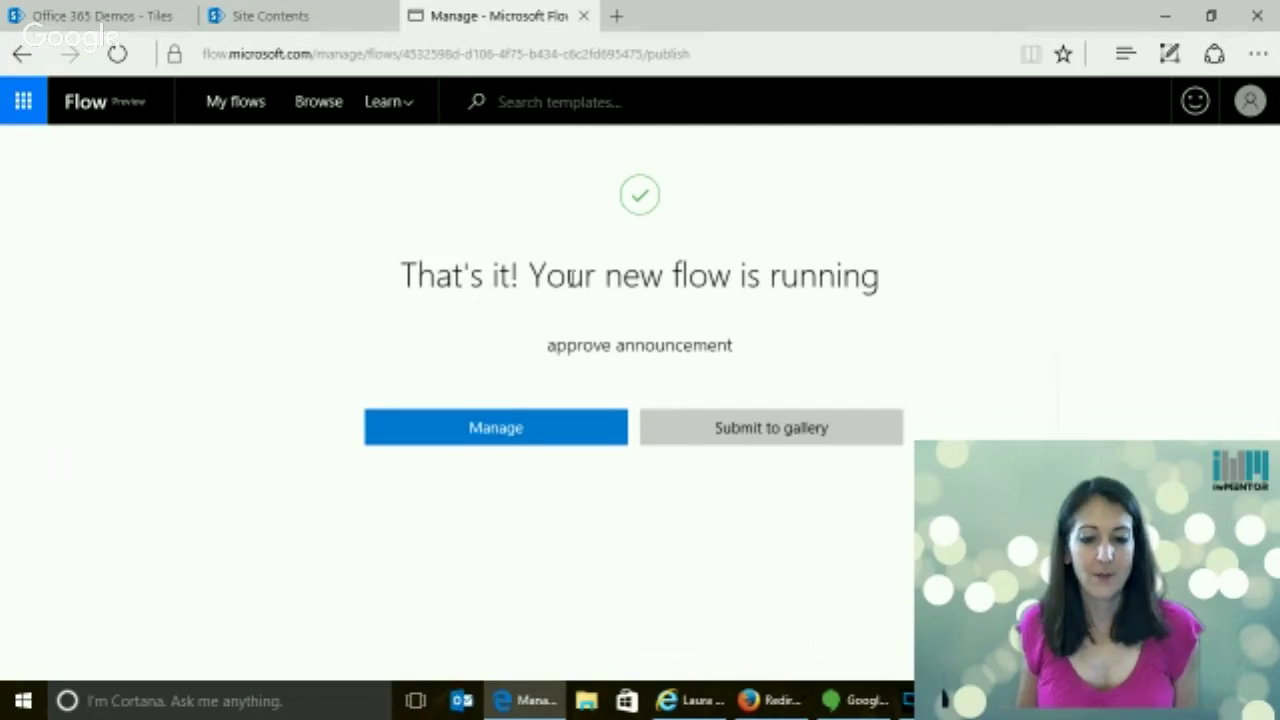
click(505, 428)
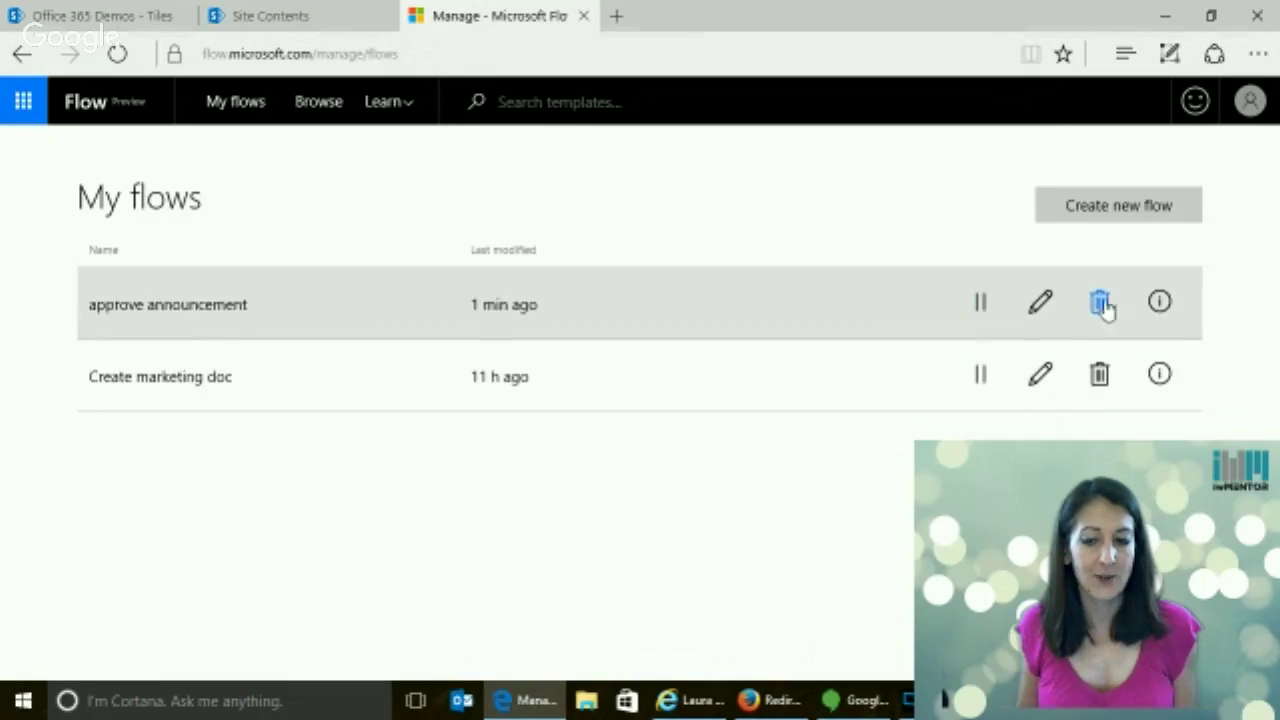
click(1160, 376)
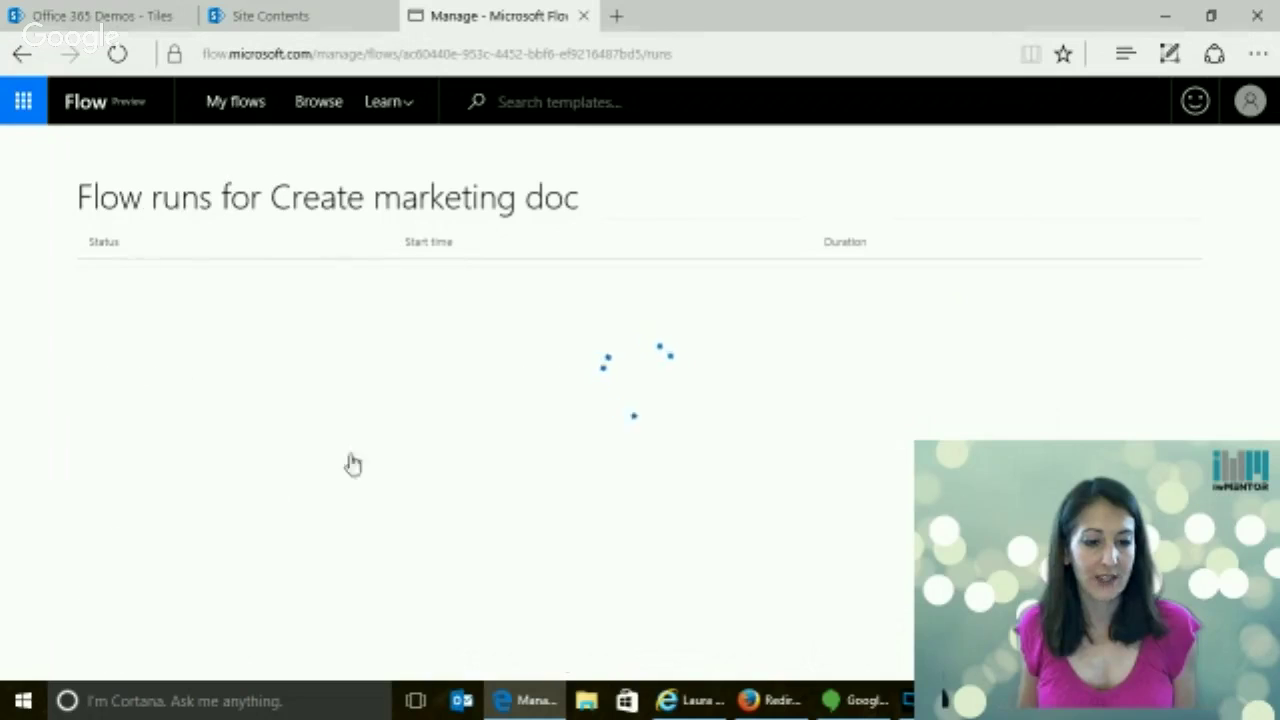
scroll(1275, 325, down, 3)
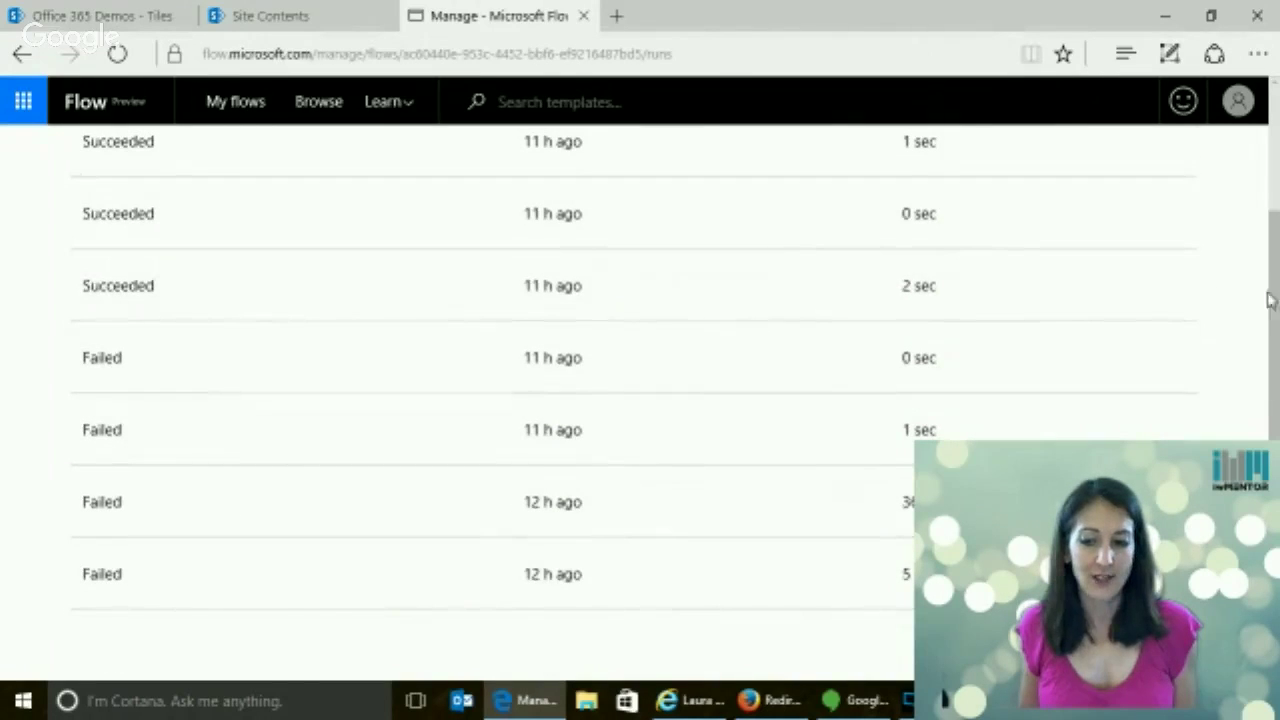
scroll(1268, 300, up, 3)
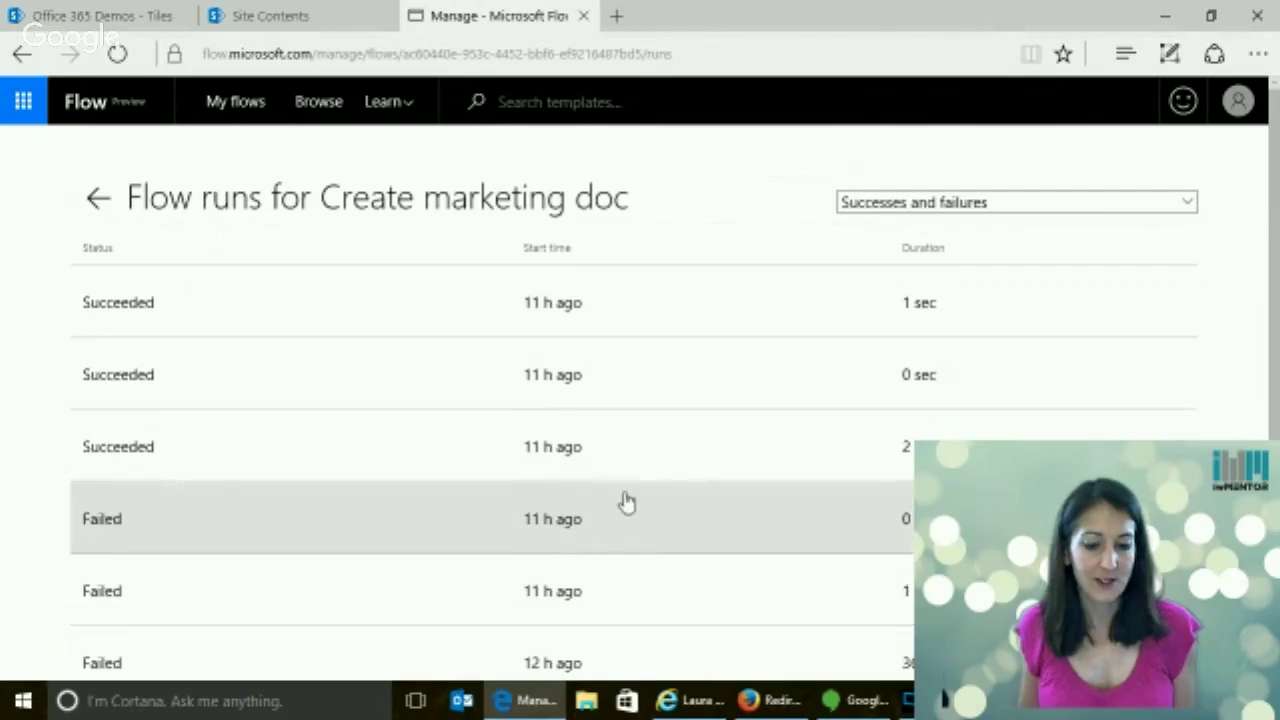
click(112, 528)
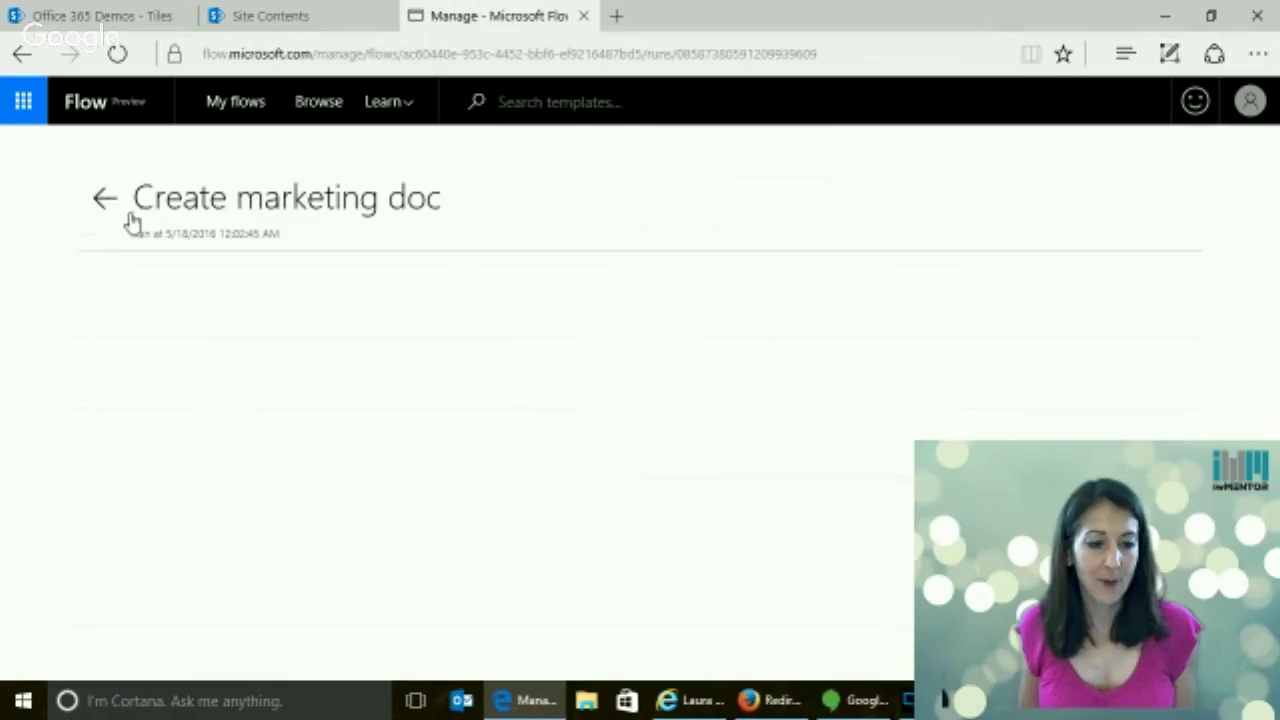
click(103, 200)
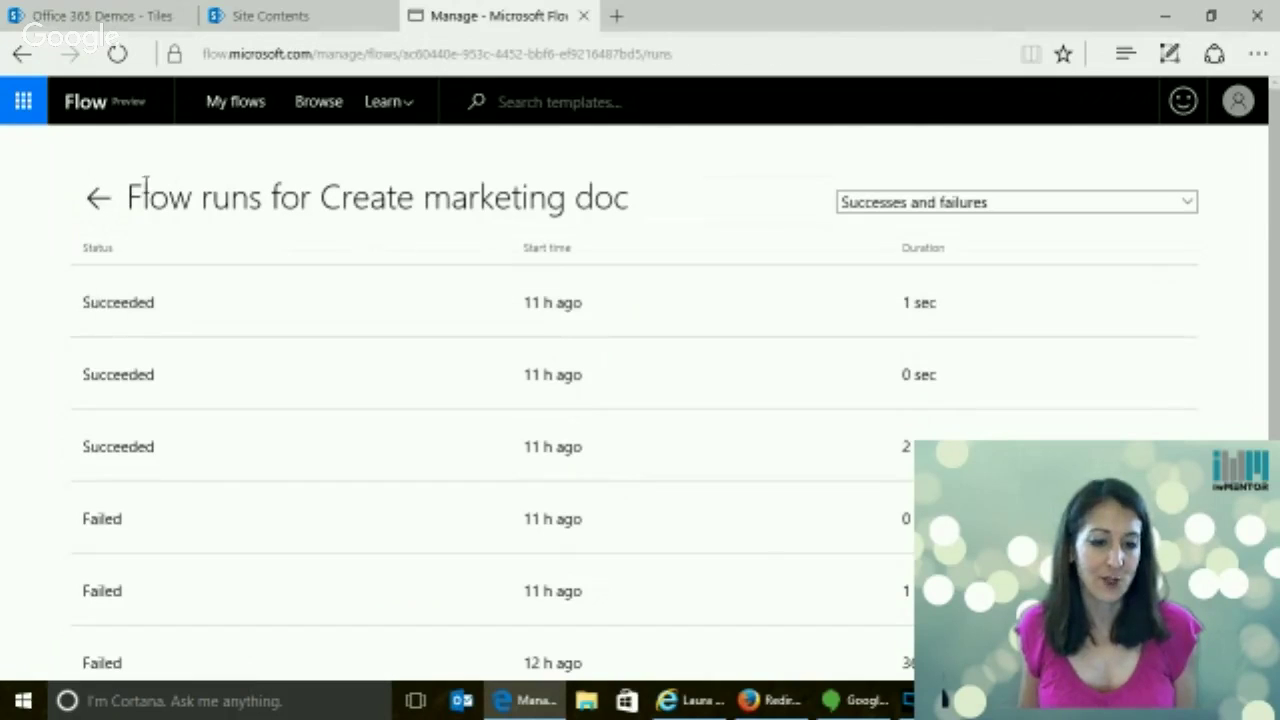
click(98, 197)
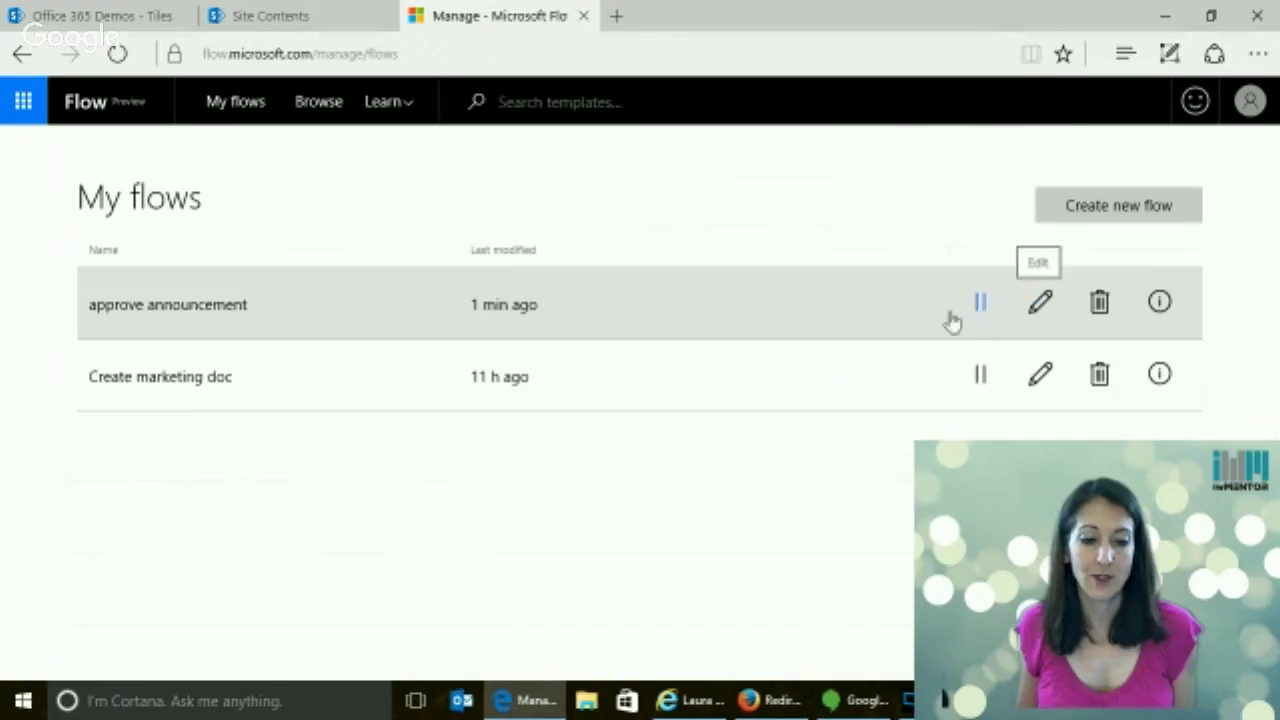
Go to the Sales and Marketing site's Site contents and open its Announcements list
click(284, 27)
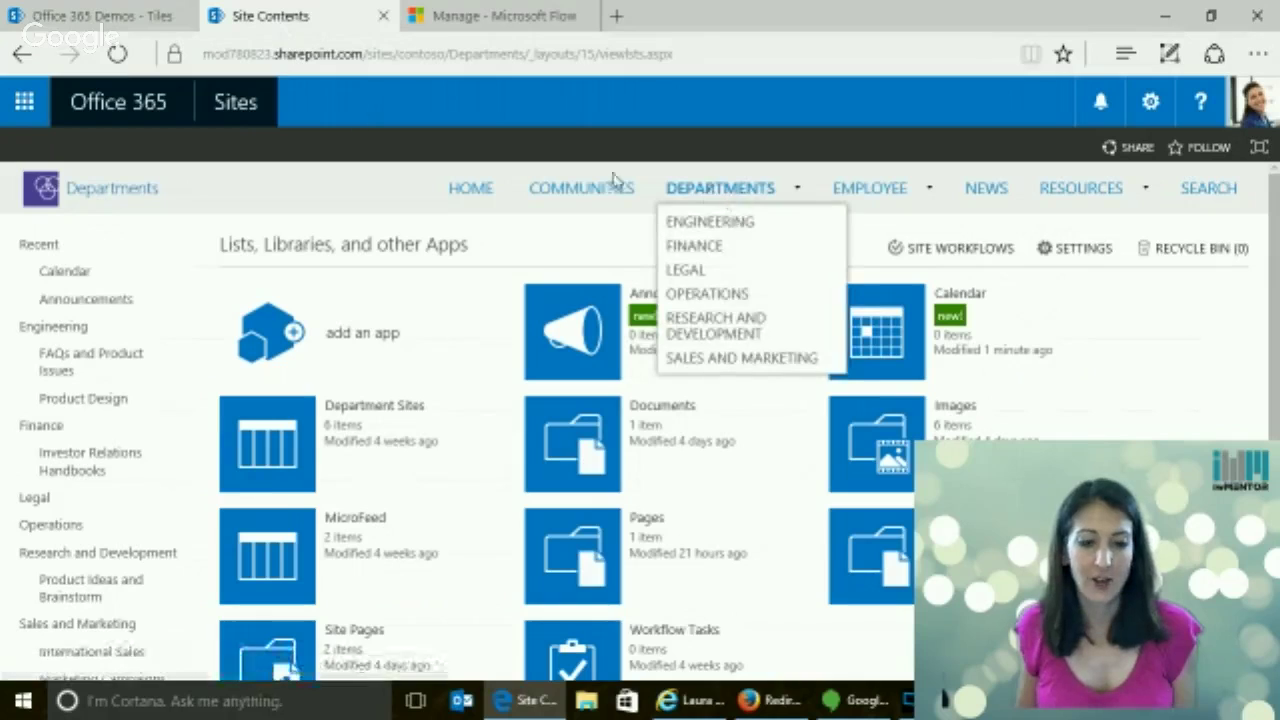
mouse_move(720, 188)
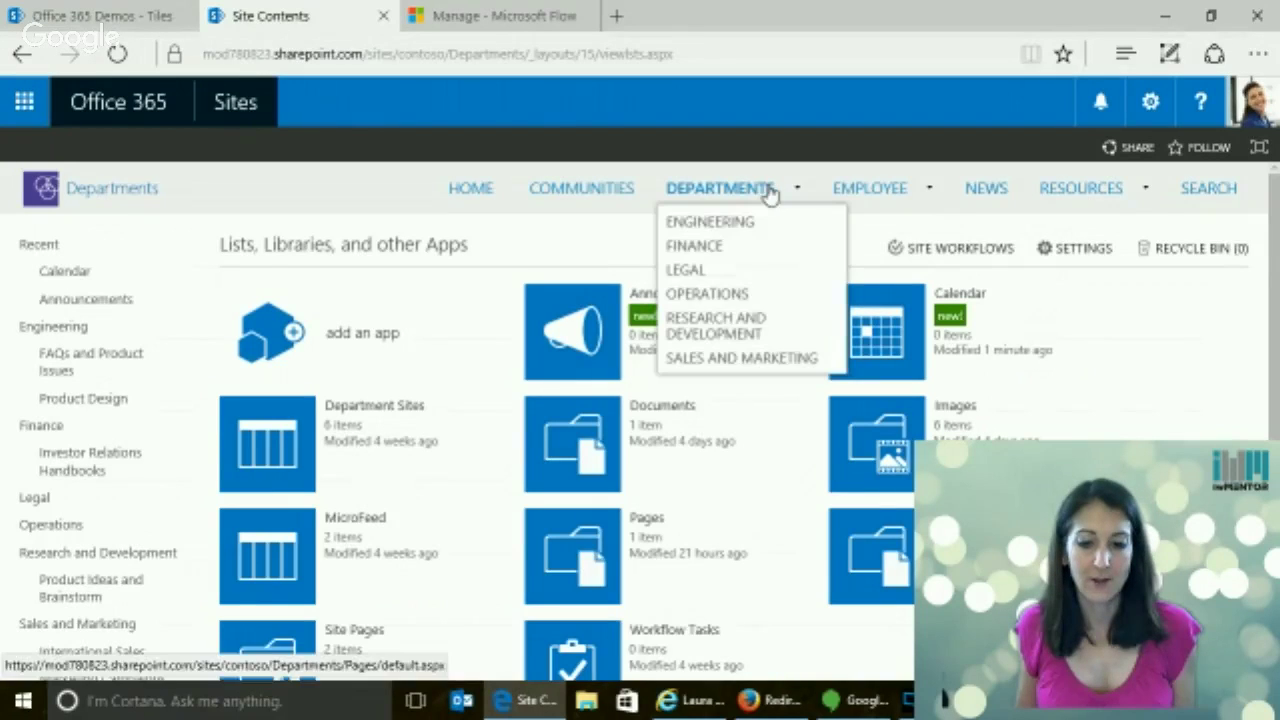
click(755, 358)
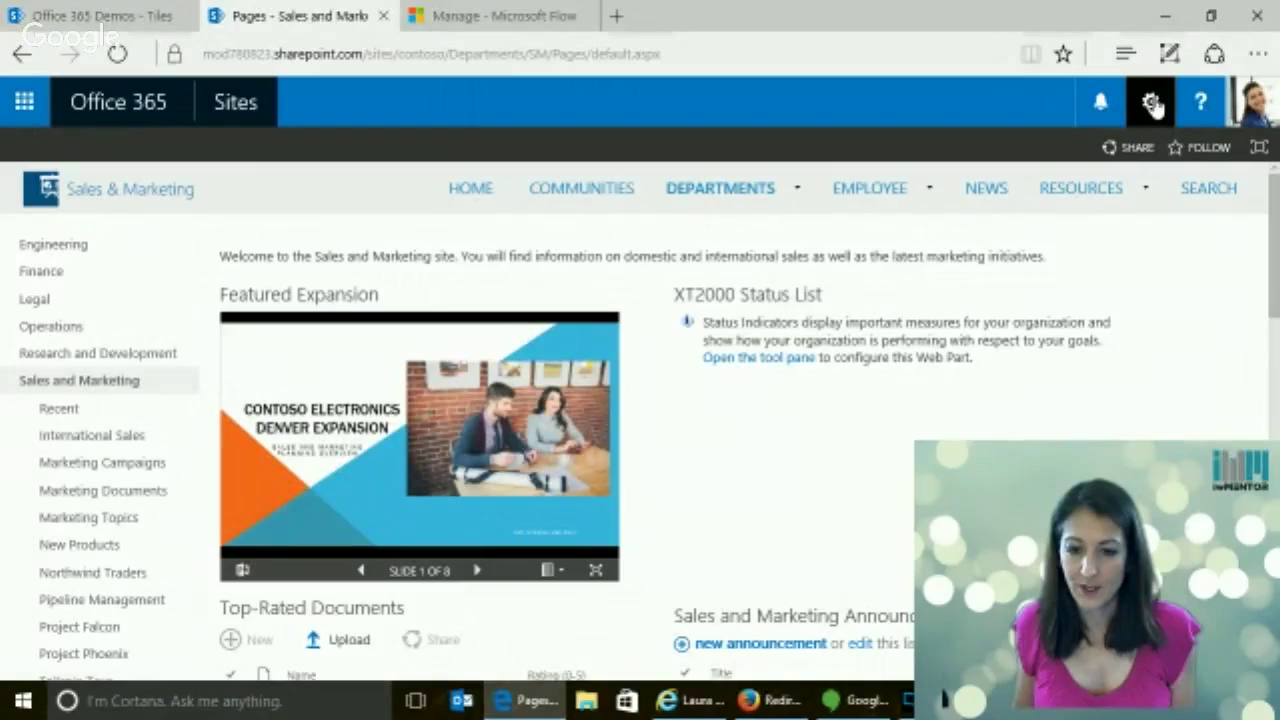
mouse_move(723, 196)
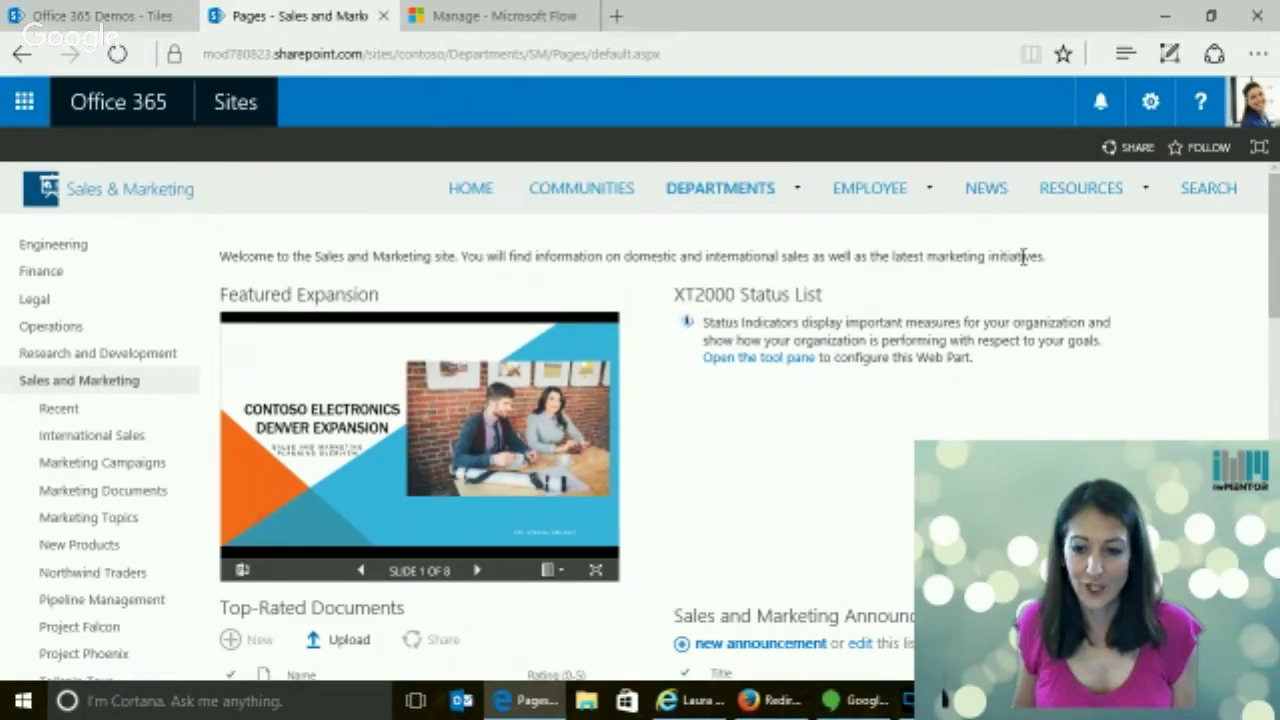
click(1150, 101)
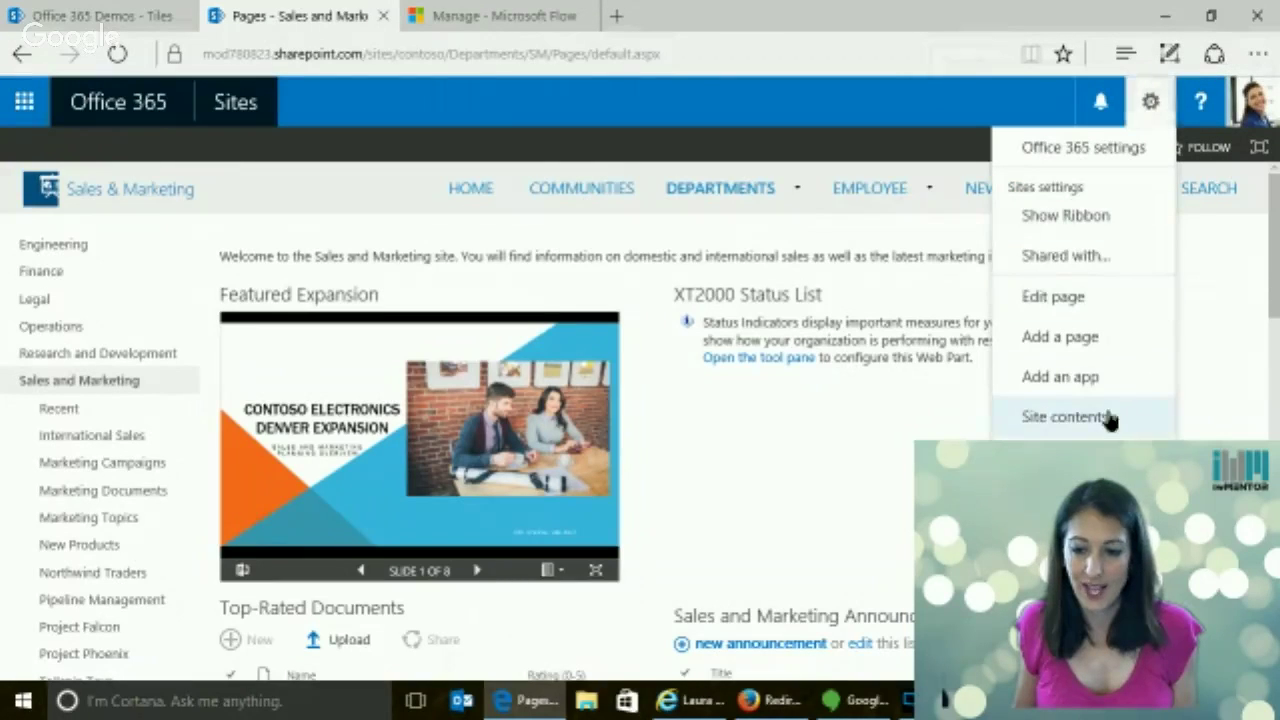
click(1108, 419)
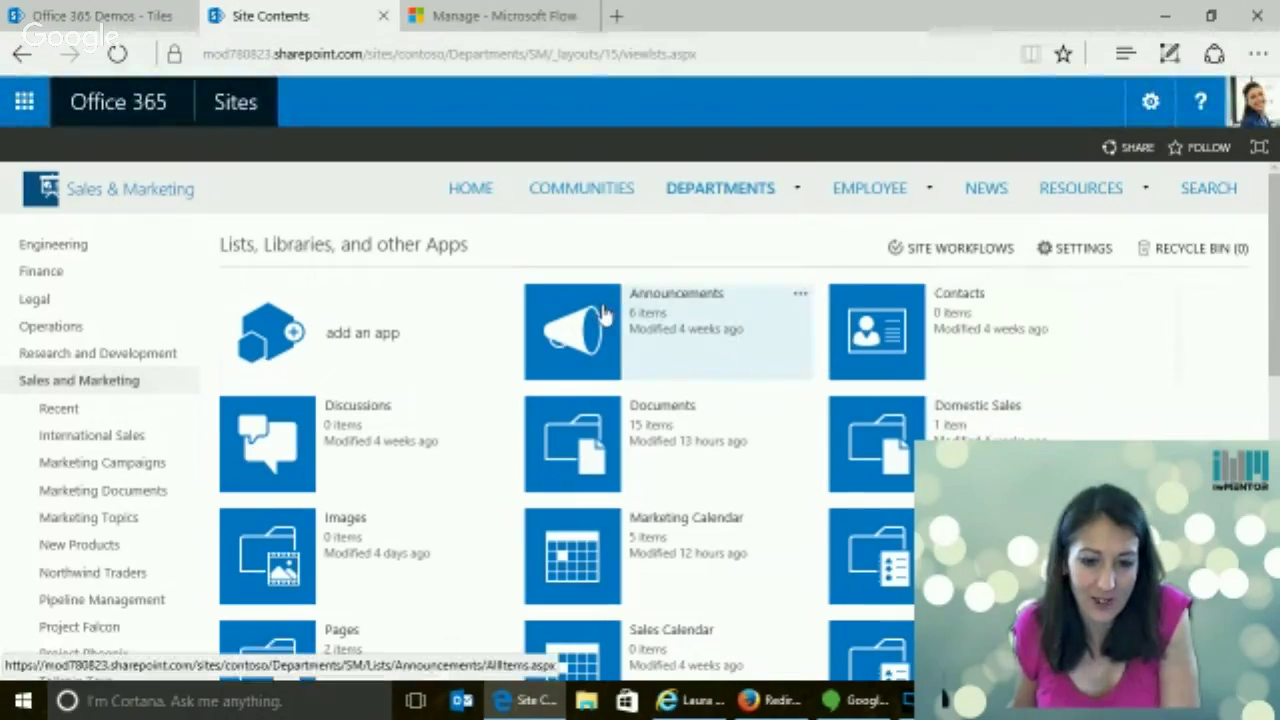
click(605, 315)
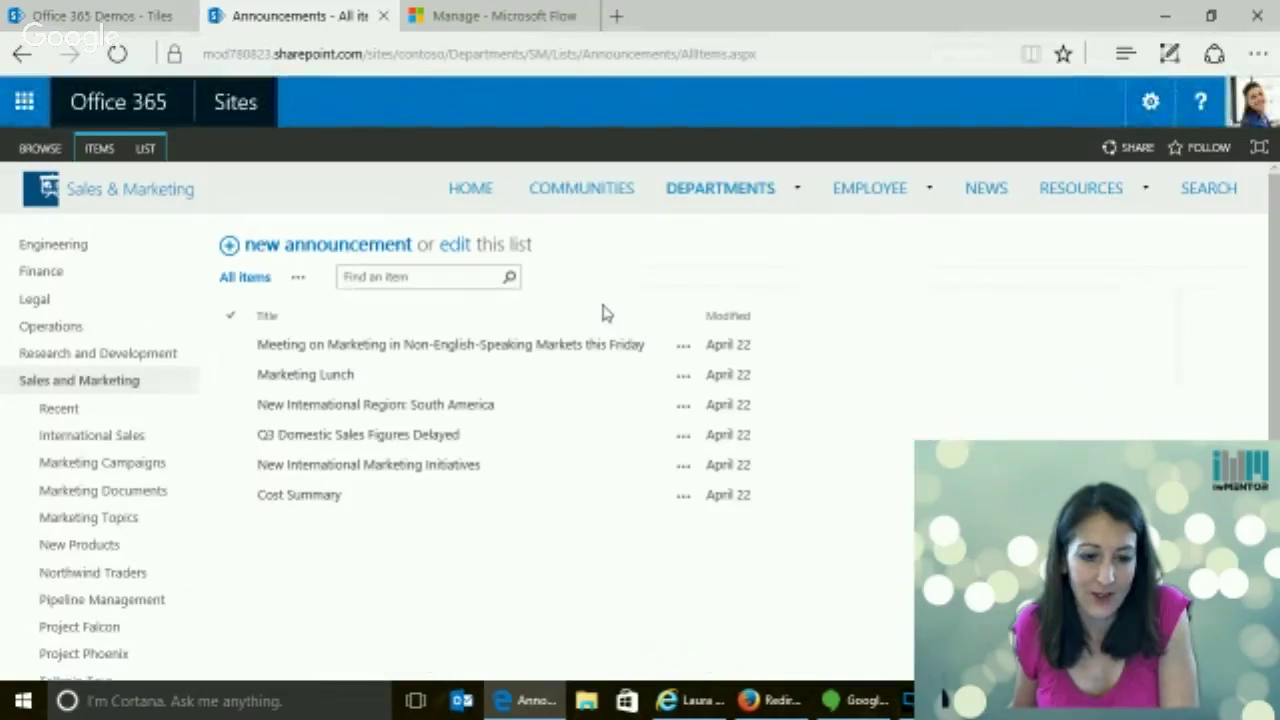
Create a new announcement titled 'Fun picnic happening' with body 'This is the info about fun picnic.'
click(308, 252)
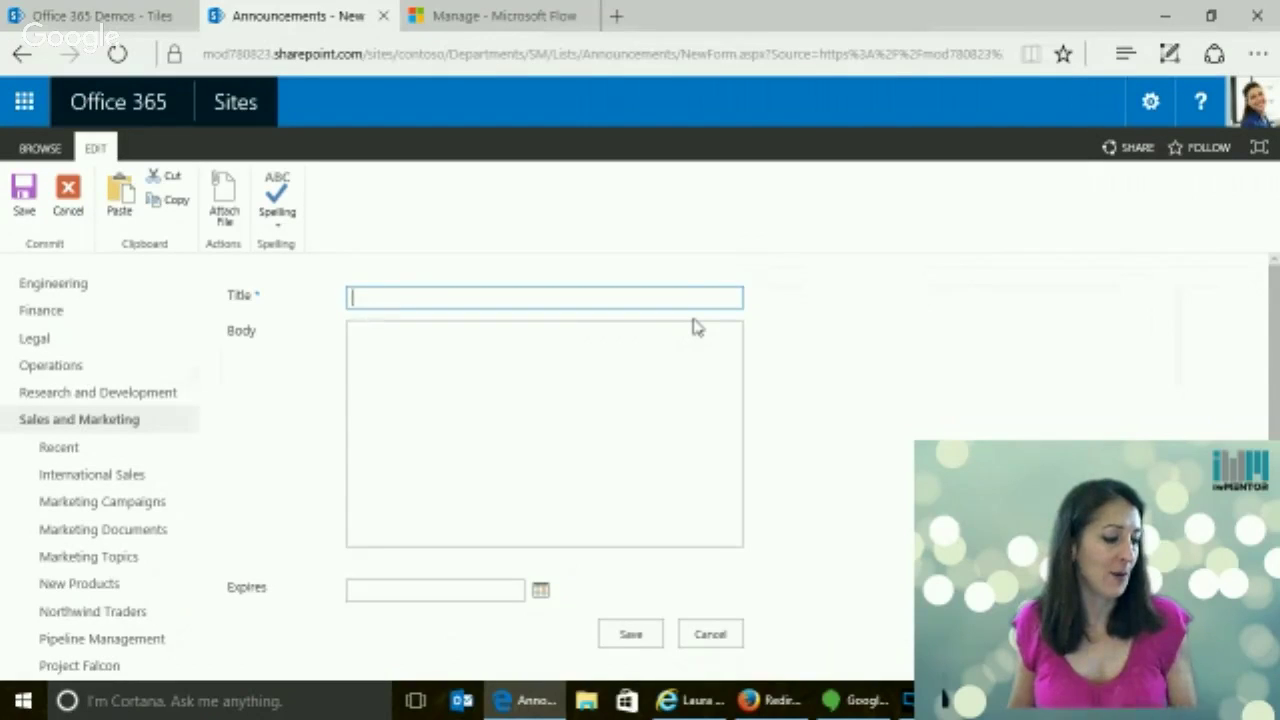
click(432, 303)
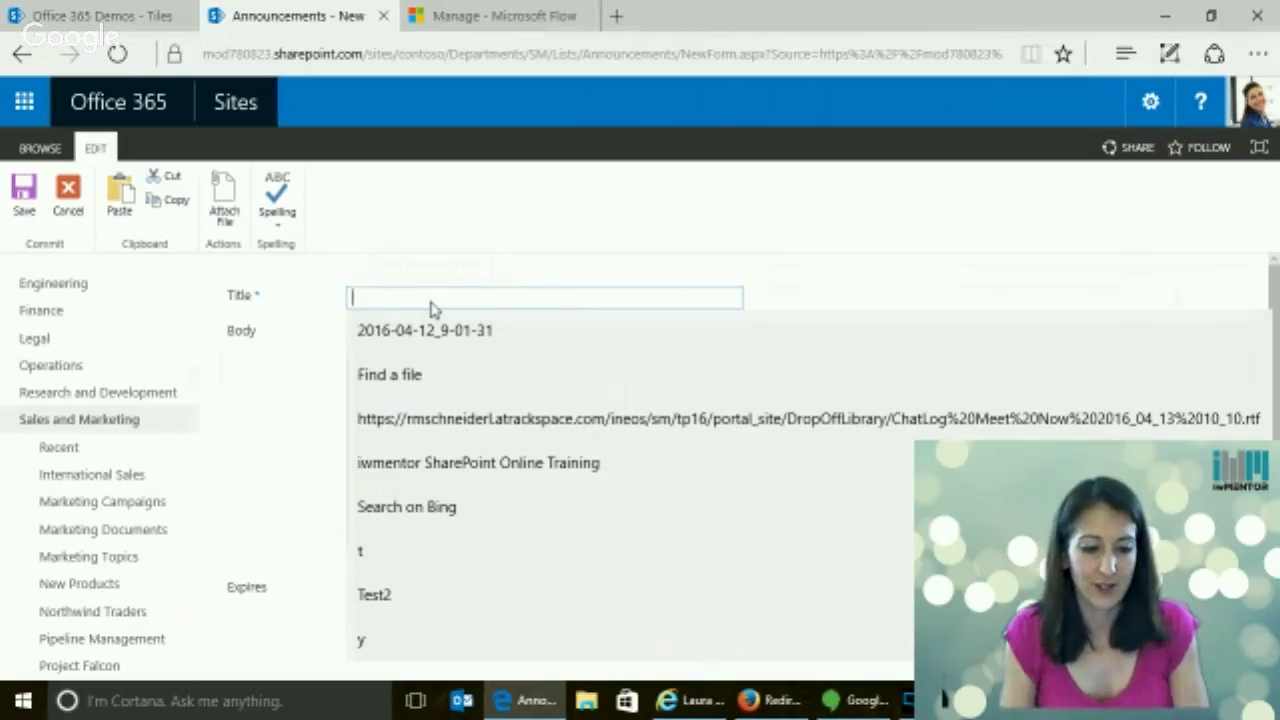
text(F)
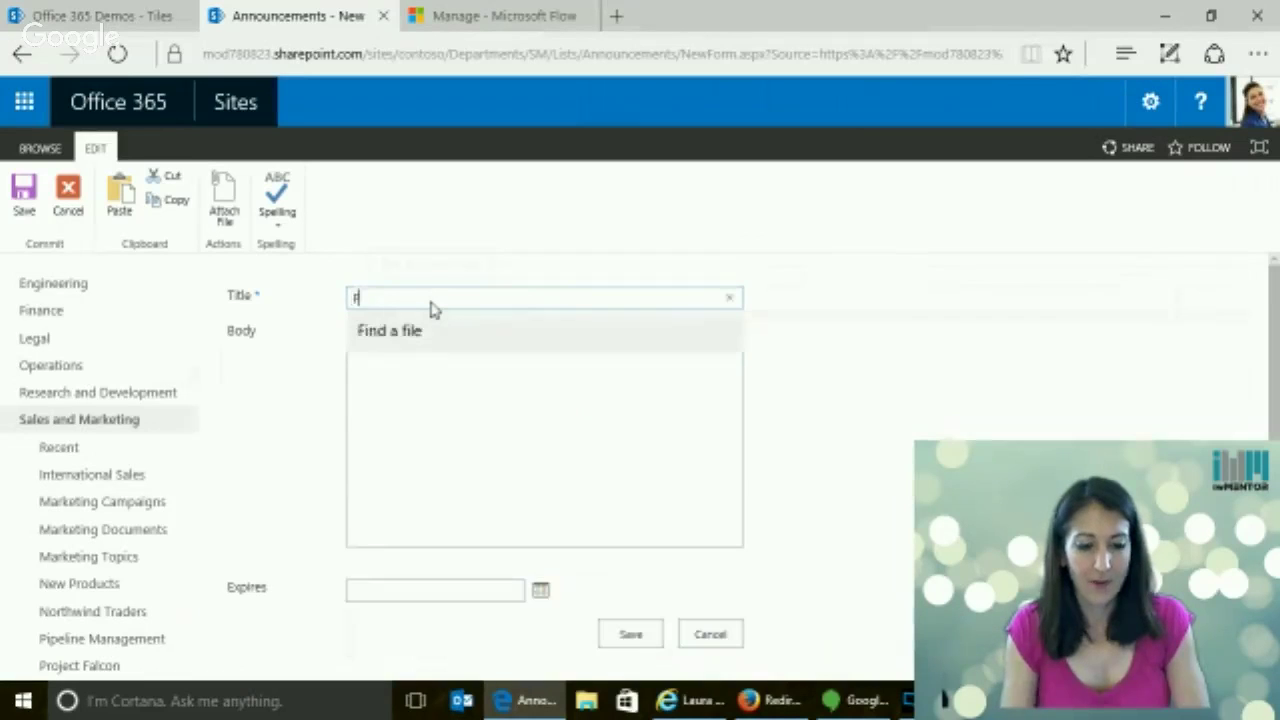
text(un picnic)
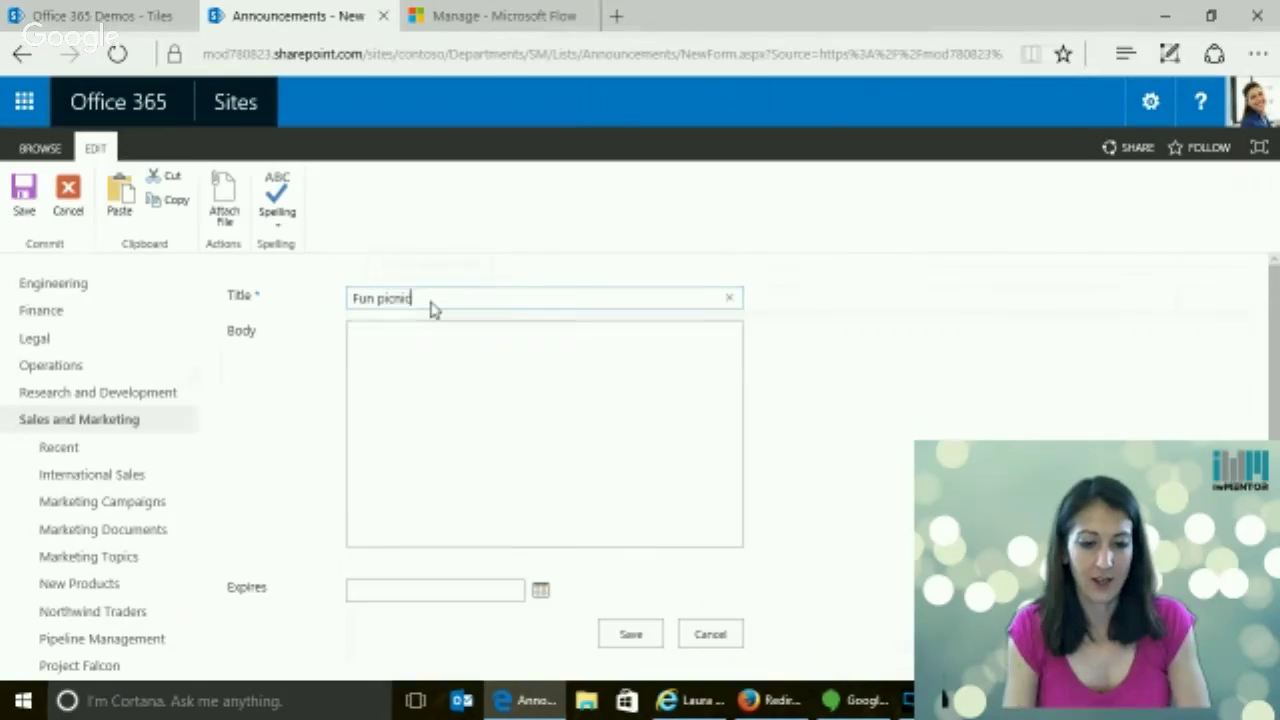
text( happening)
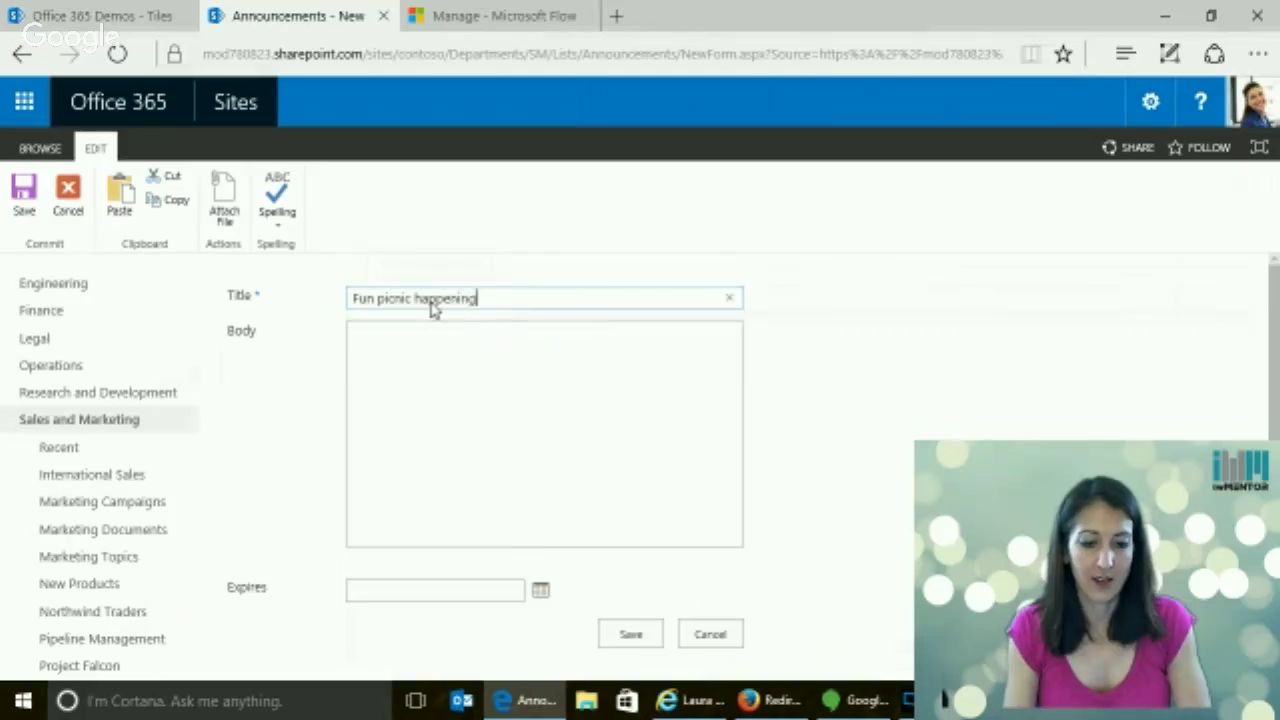
key(Tab)
text(Thi)
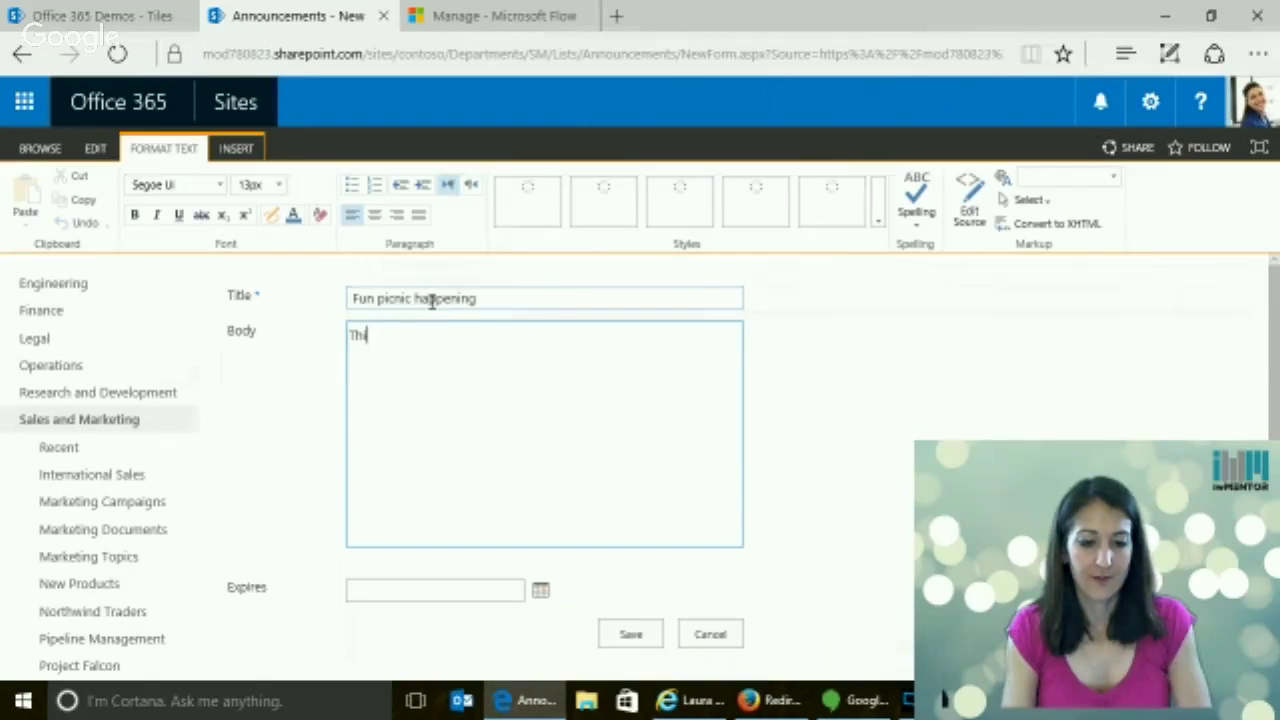
text(s is the in)
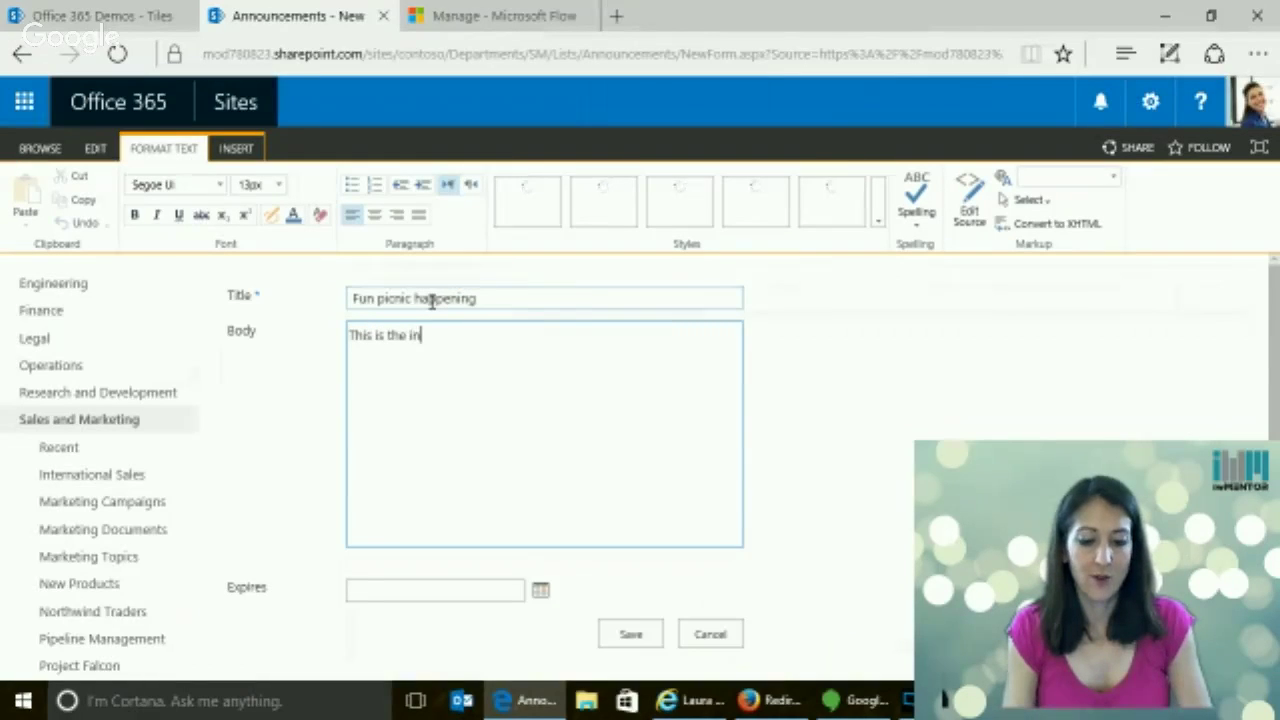
text(fo about a)
text(fun picnic)
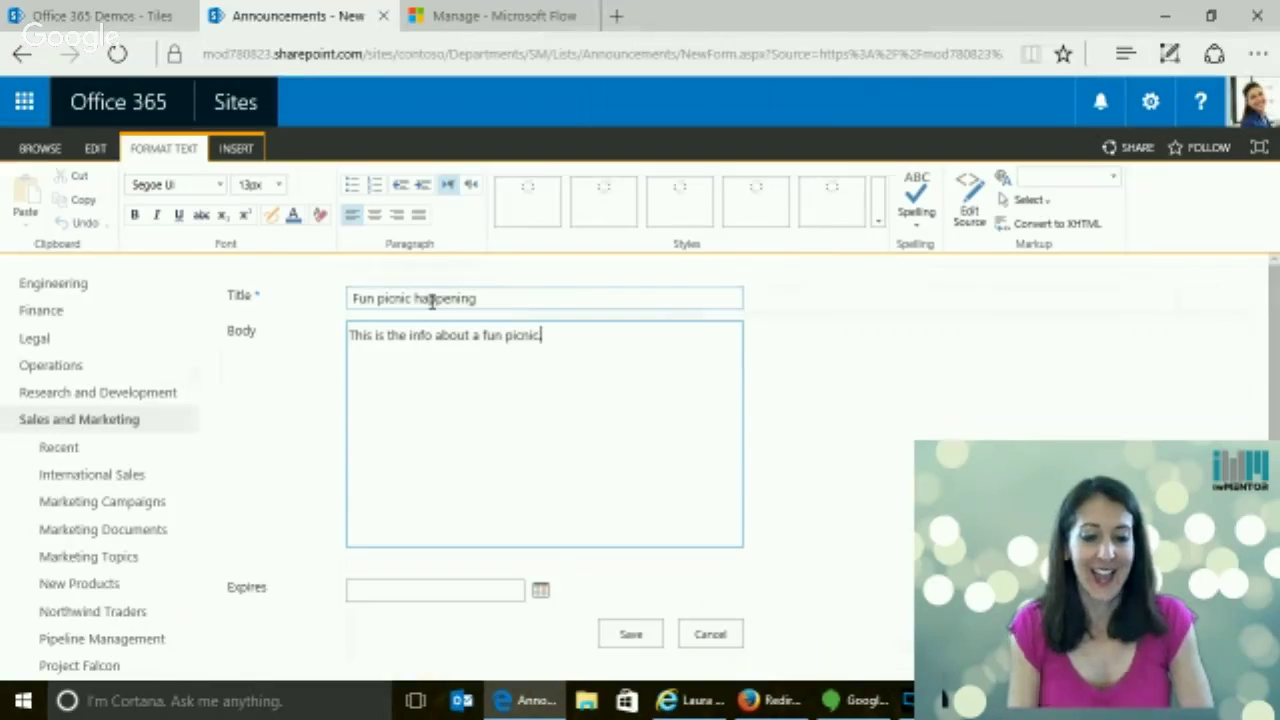
text(.)
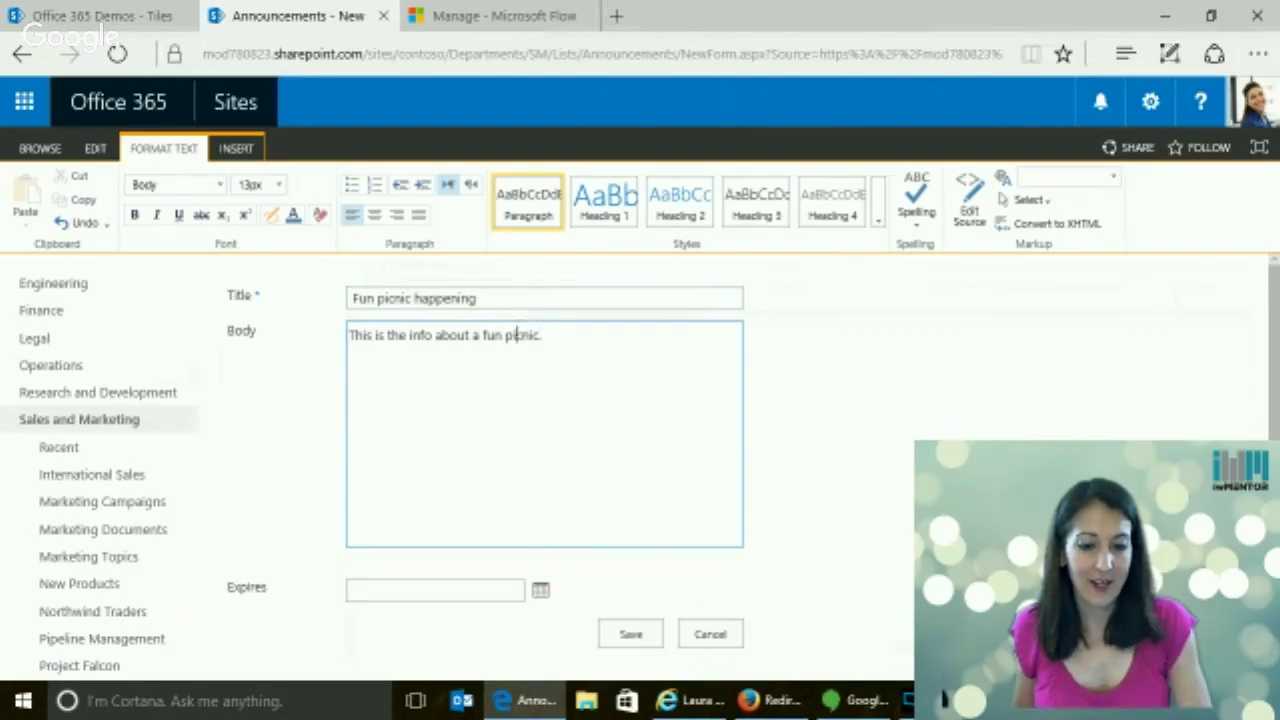
Make the word 'picnic.' bold and blue in the announcement body
double_click(522, 335)
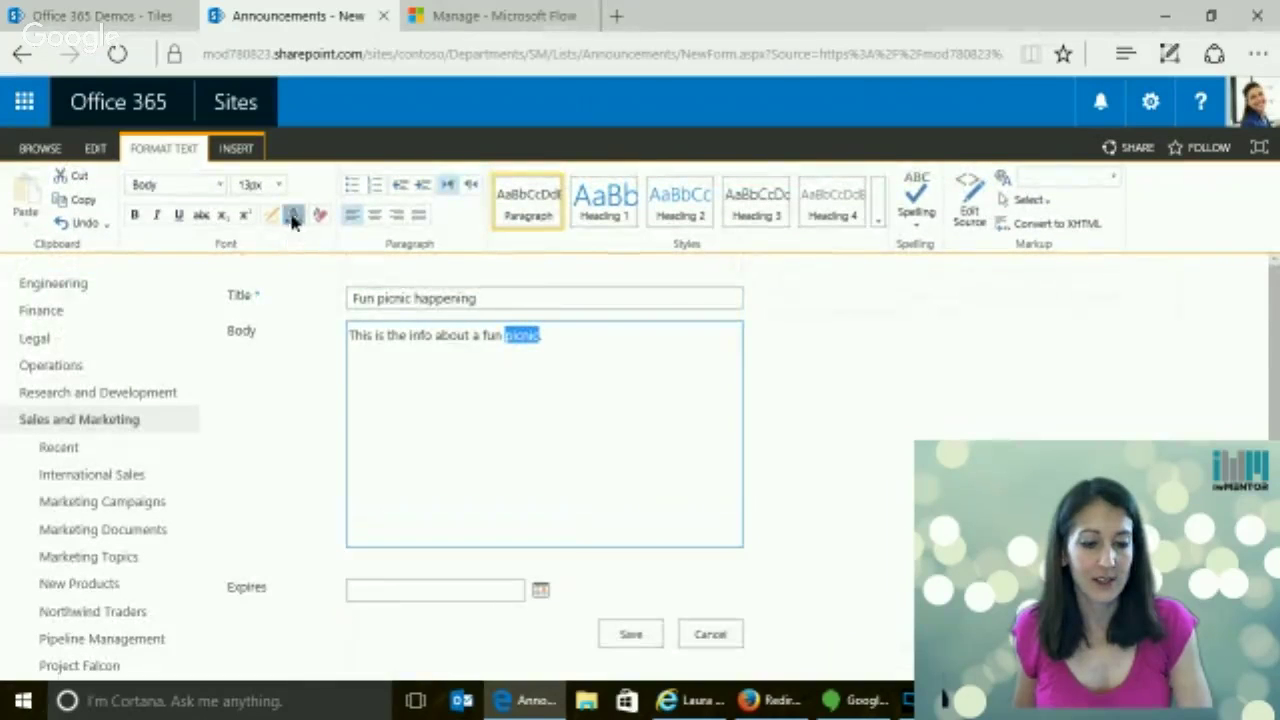
click(294, 216)
click(135, 216)
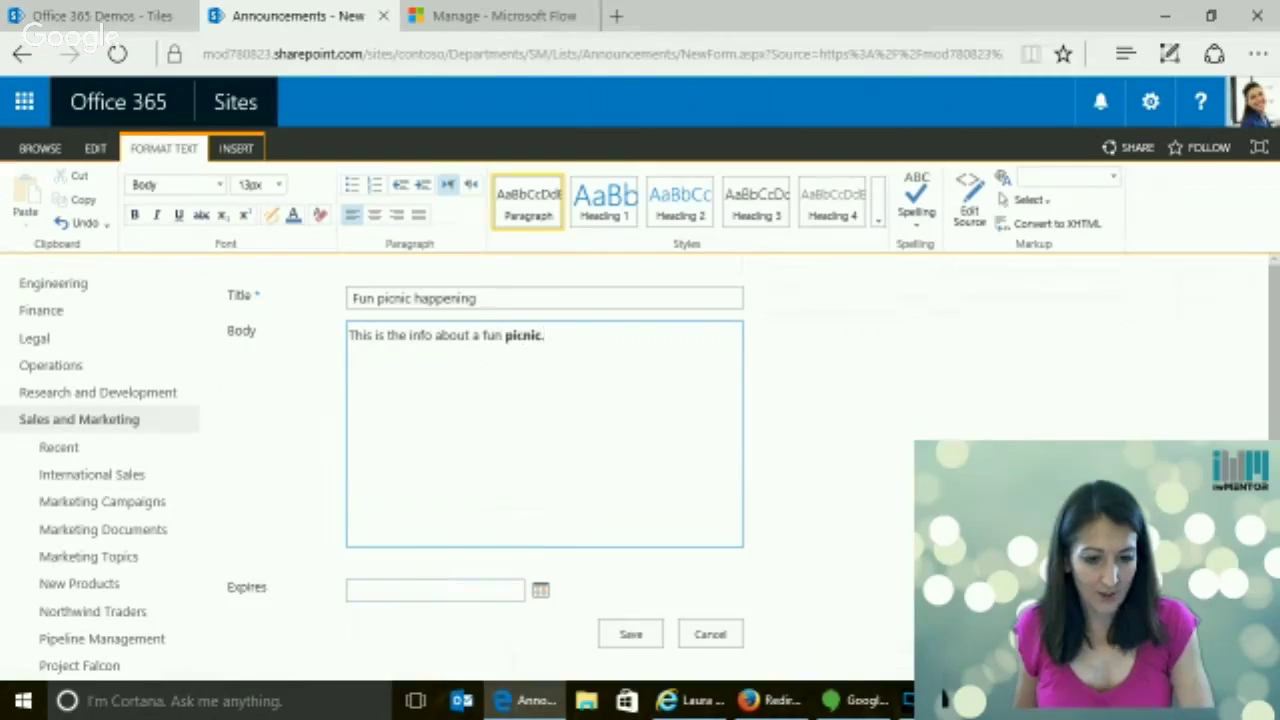
double_click(522, 335)
click(297, 216)
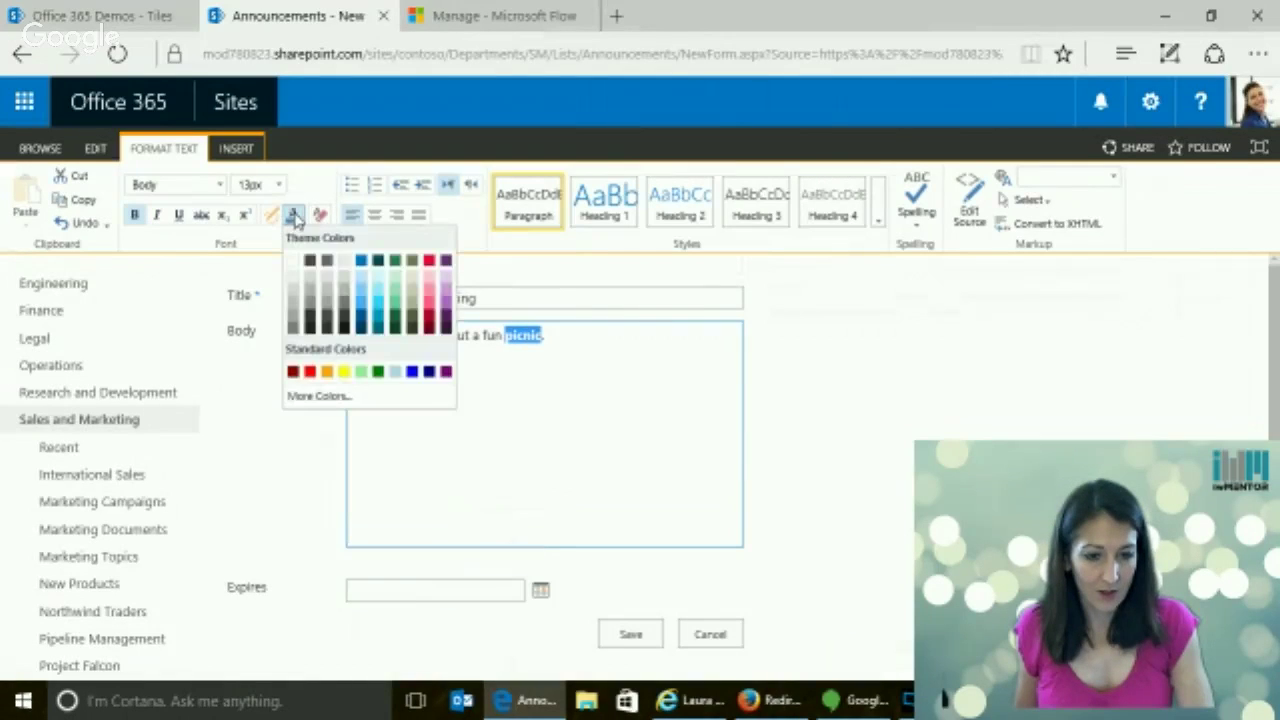
click(362, 263)
click(563, 337)
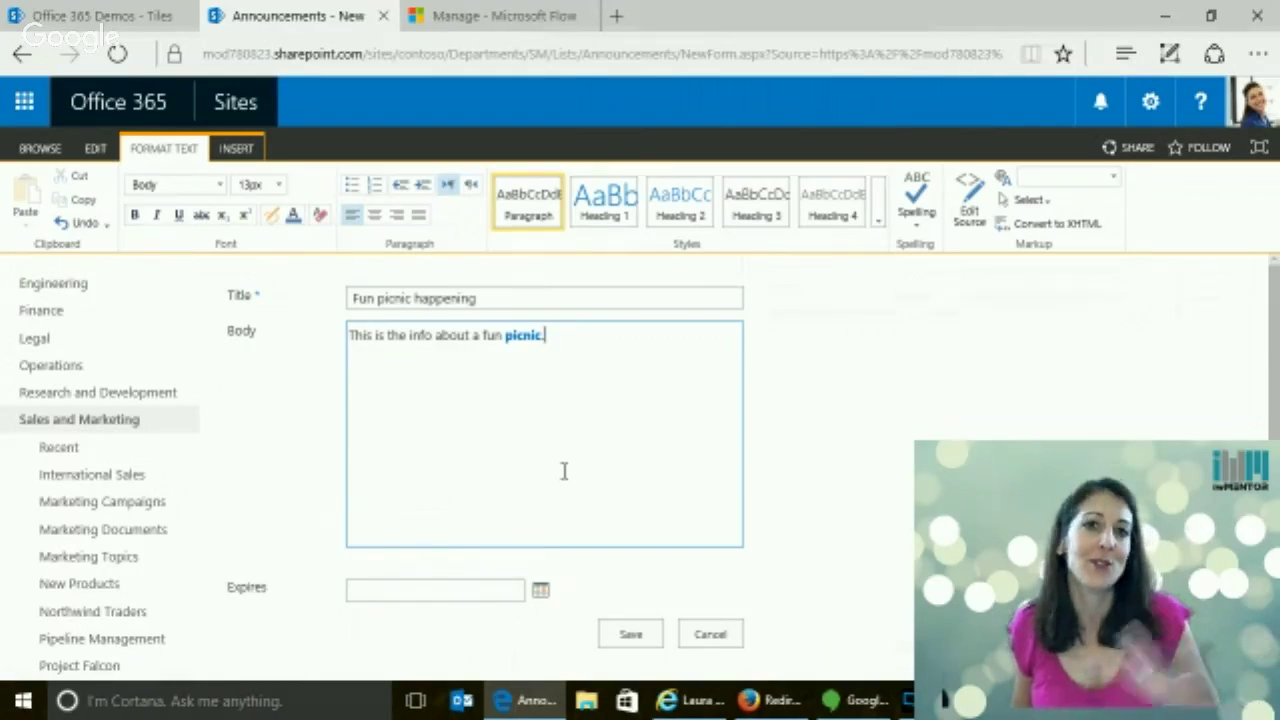
Set the expiry date to 5/26/2016 and save the announcement
scroll(556, 476, down, 1)
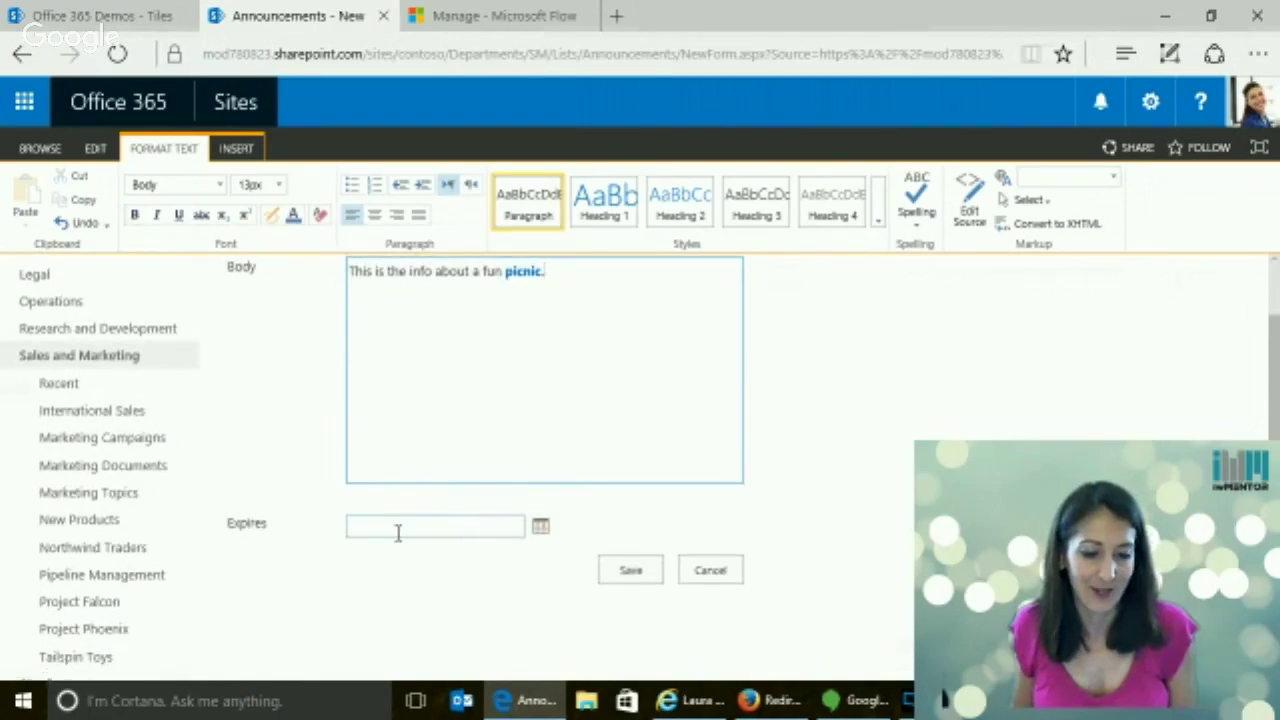
click(397, 533)
click(541, 527)
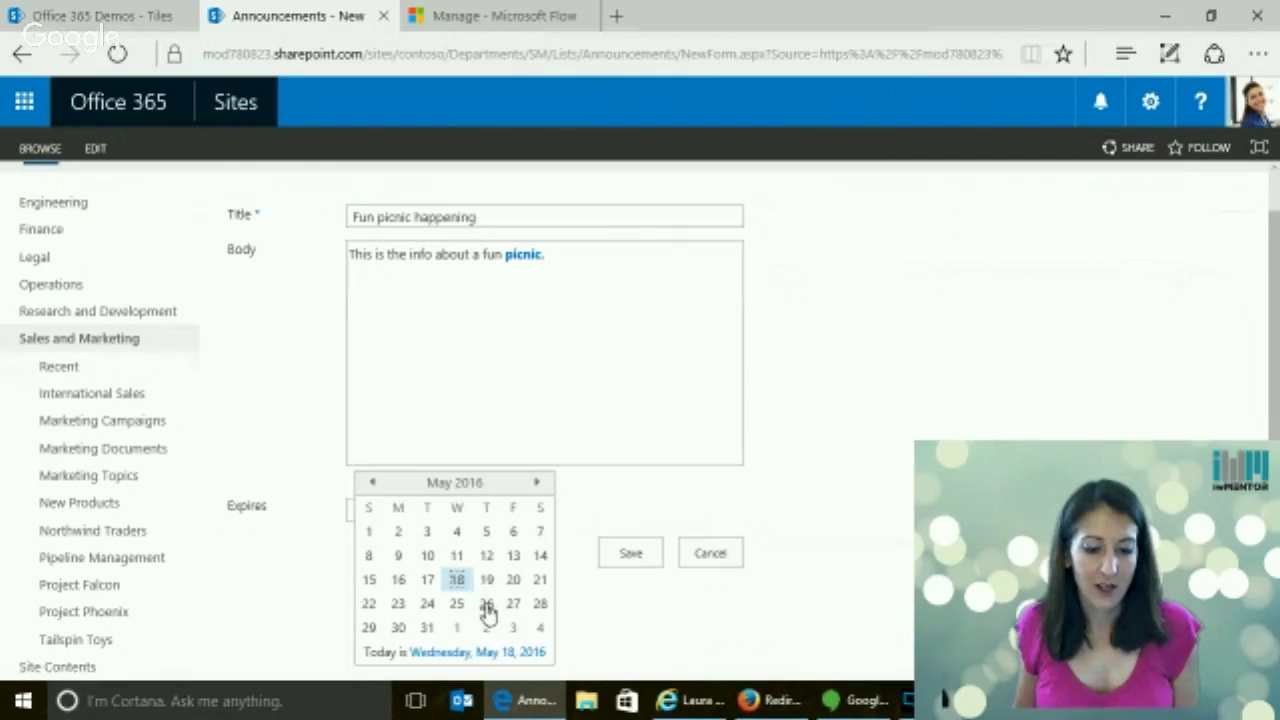
click(486, 604)
click(612, 560)
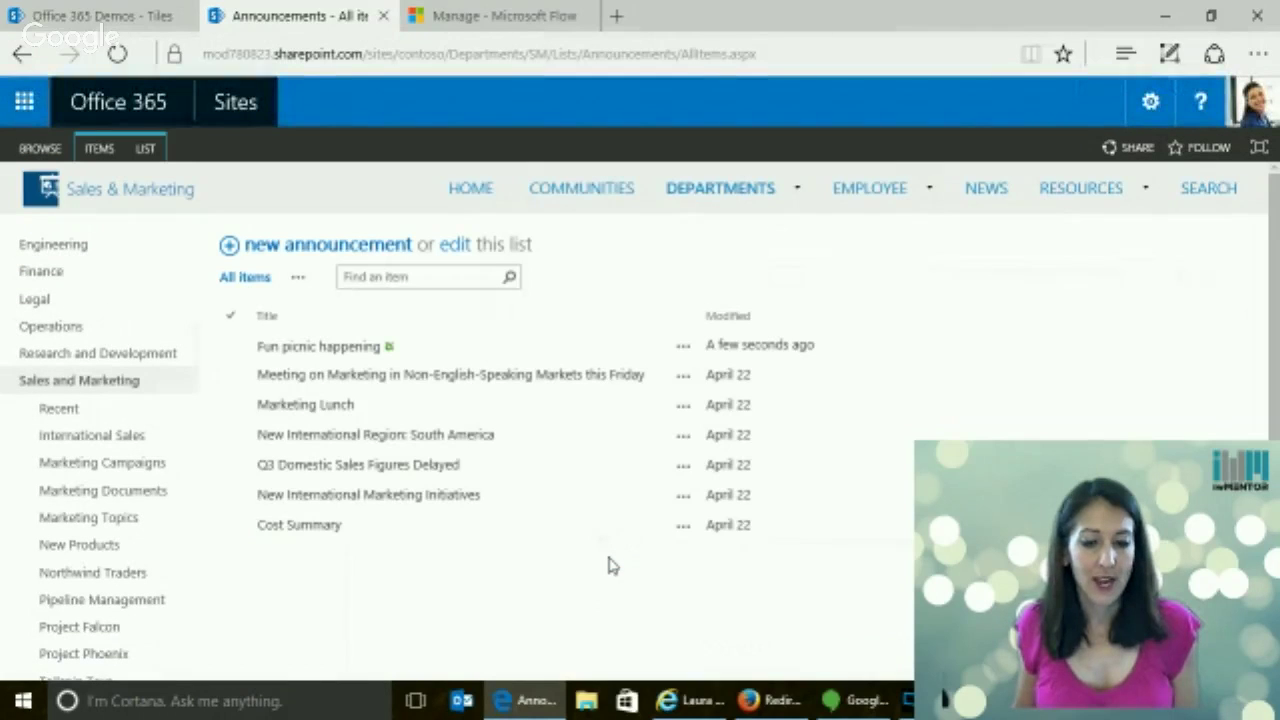
Reload My flows and view the approve announcement flow's run history
click(480, 28)
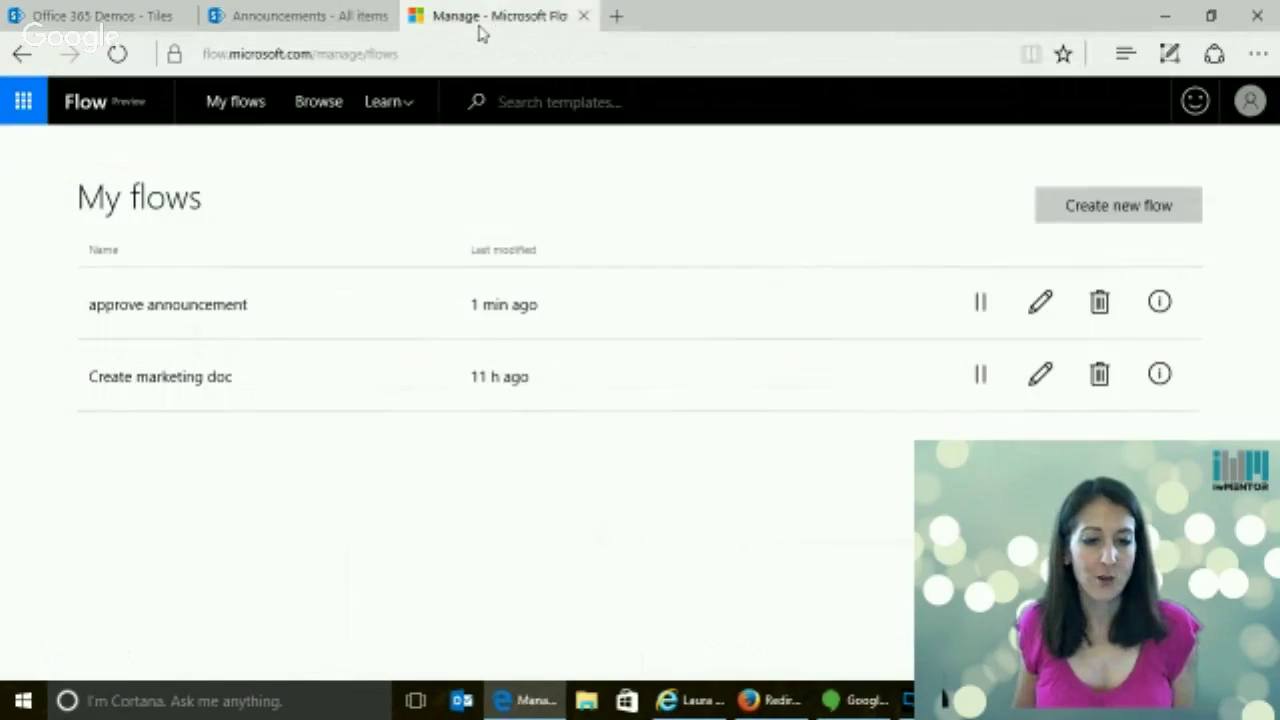
click(427, 52)
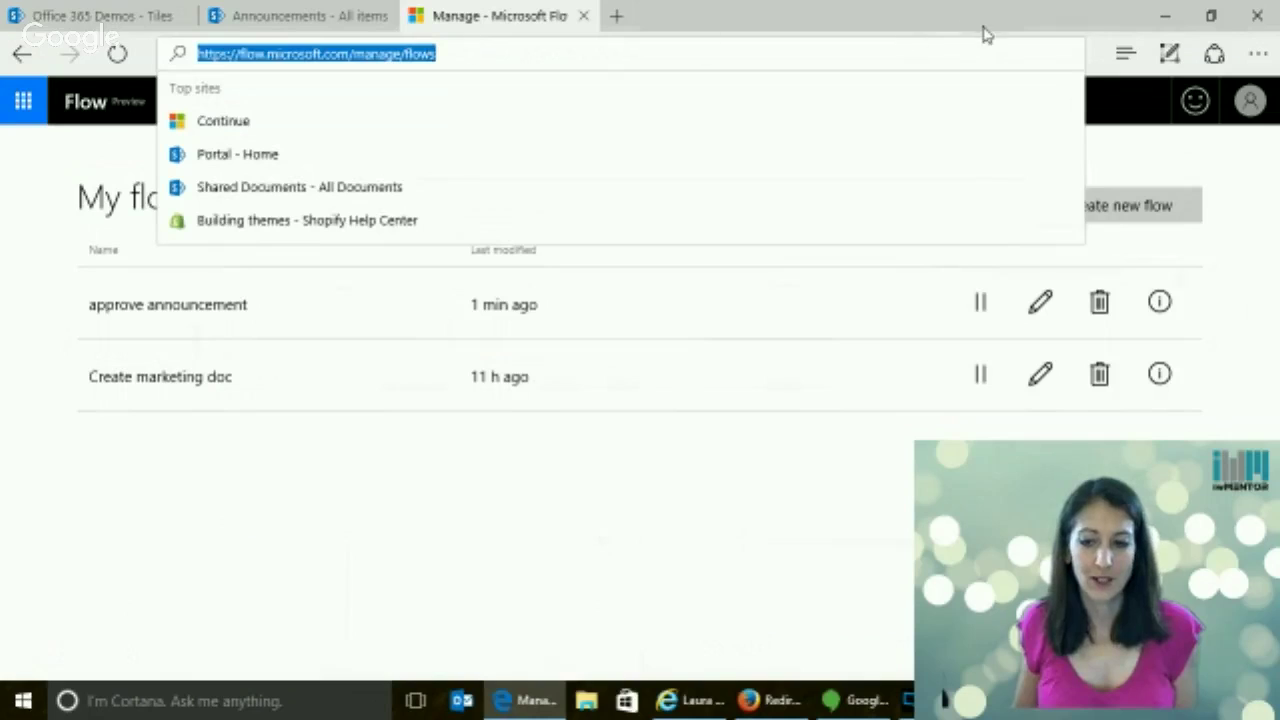
key(Return)
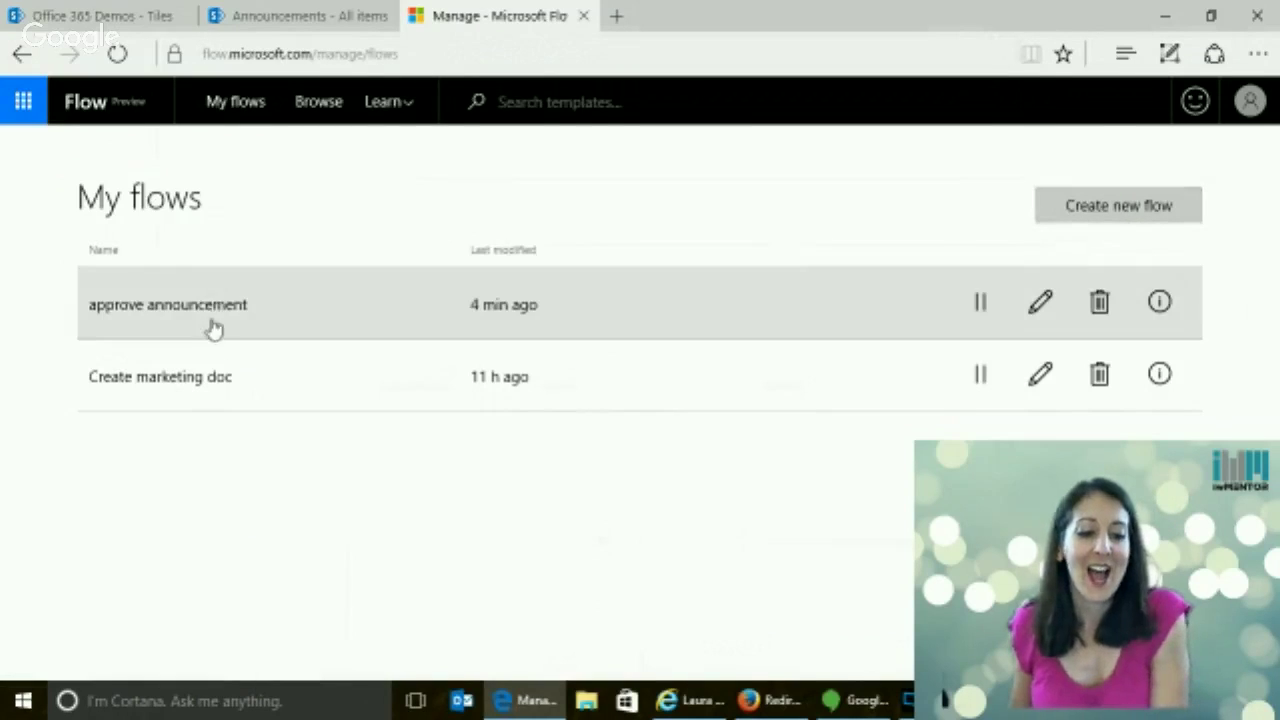
click(1161, 302)
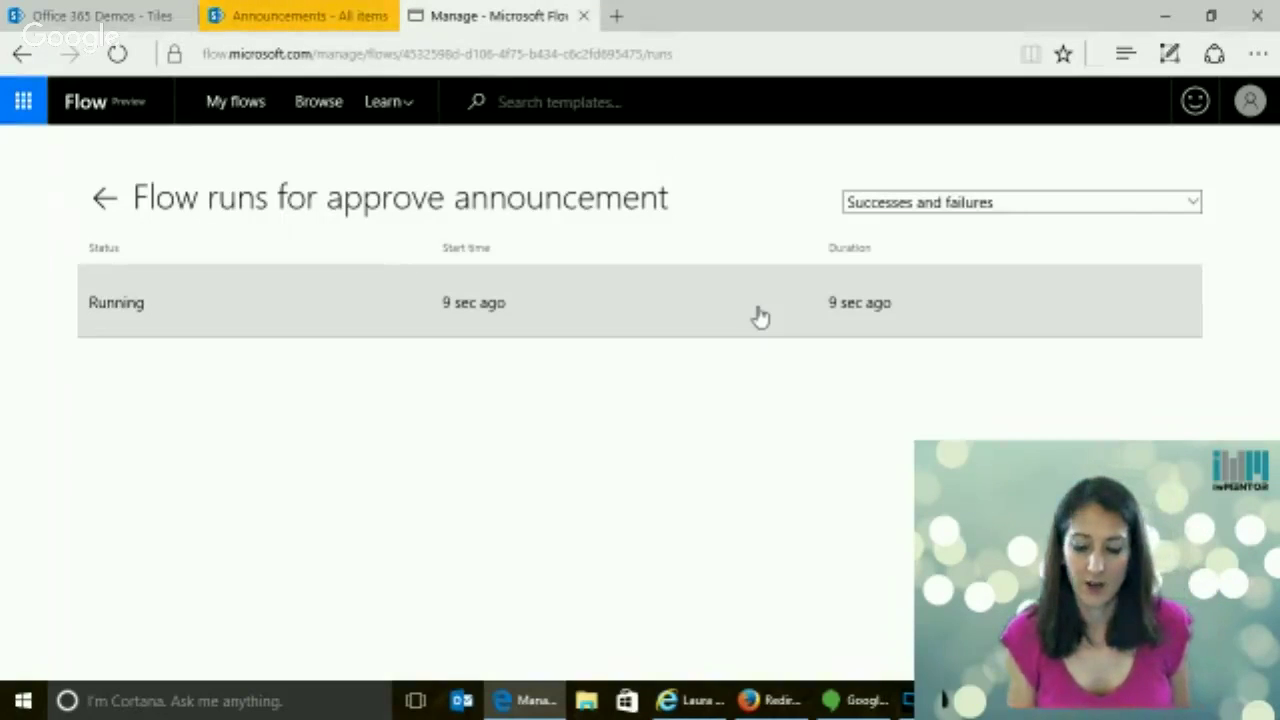
Open a new Firefox tab and start typing the SharePoint site address
click(762, 701)
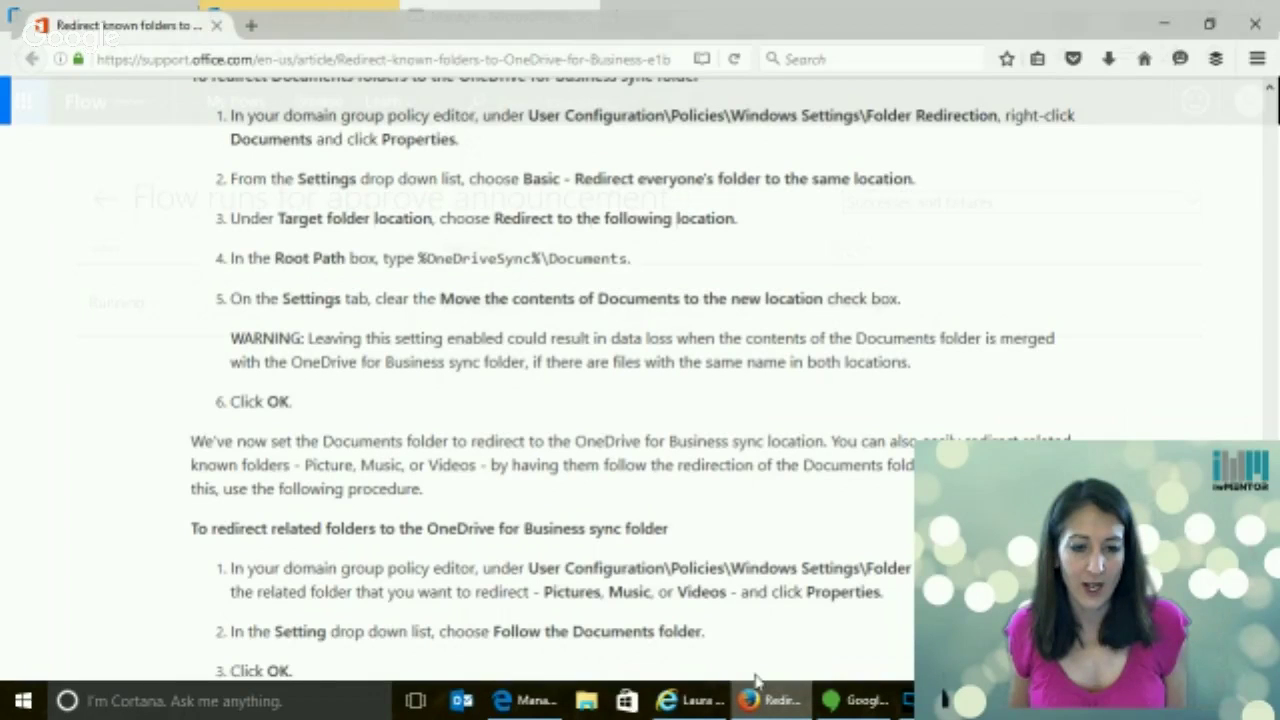
key(ctrl+t)
text(out)
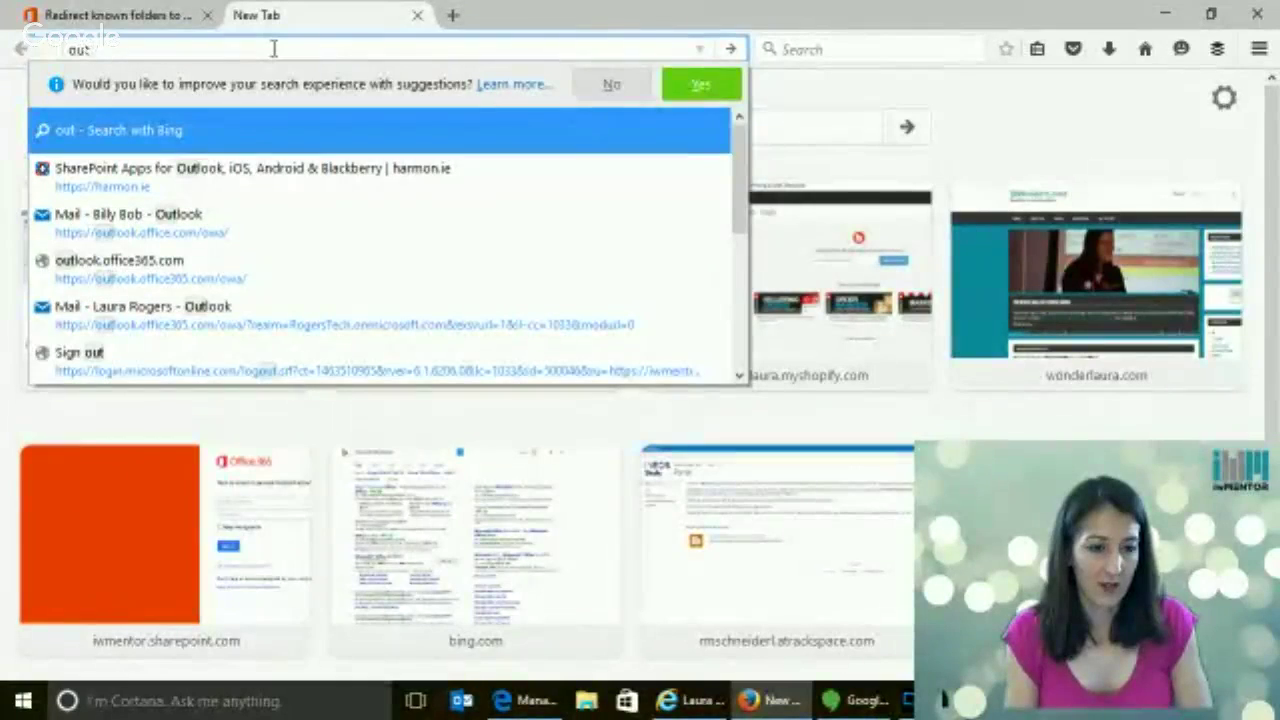
key(BackSpace)
key(BackSpace)
key(BackSpace)
text(mod)
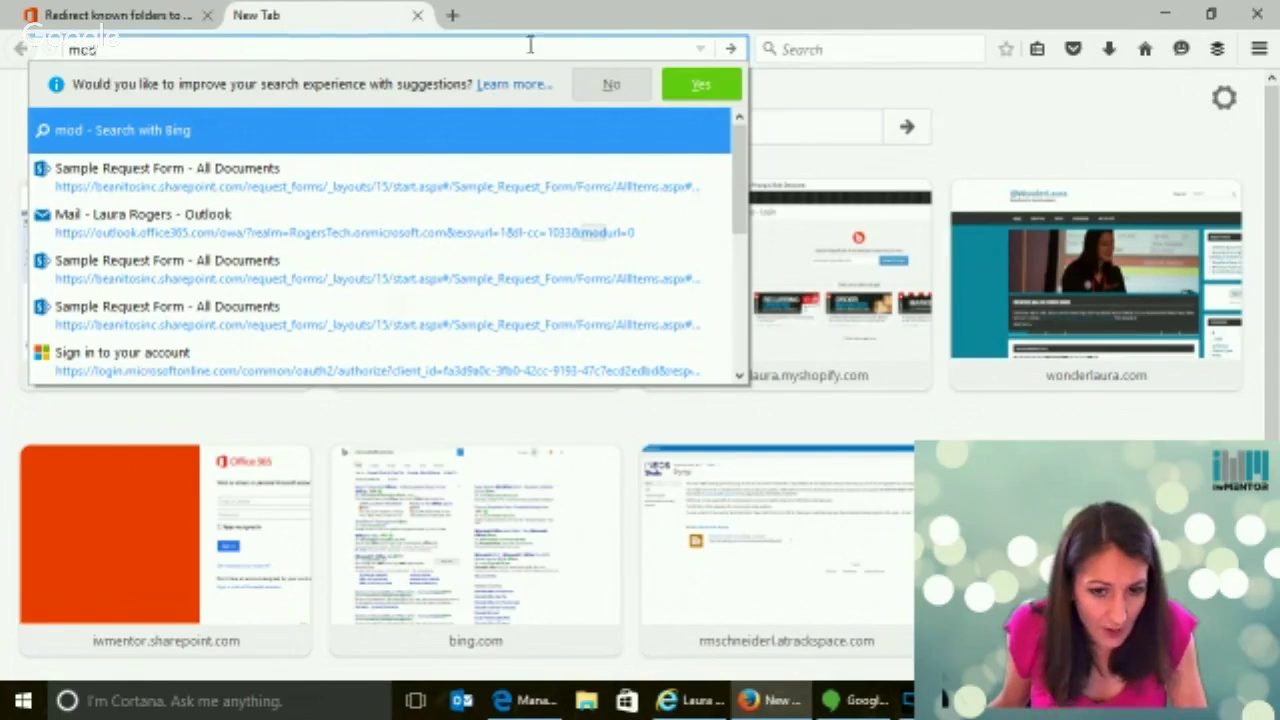
click(783, 22)
Check the Announcements site address, then go to mcs780823.sharepoint.com in the new tab
click(525, 700)
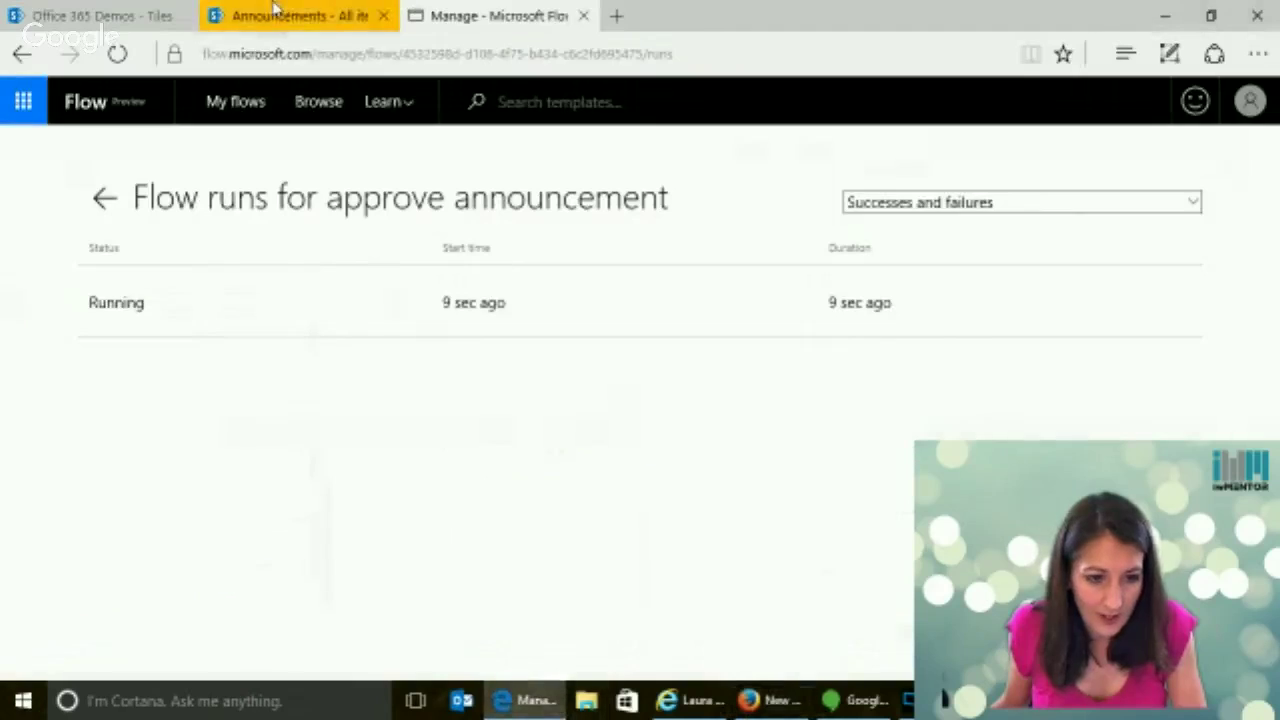
click(318, 14)
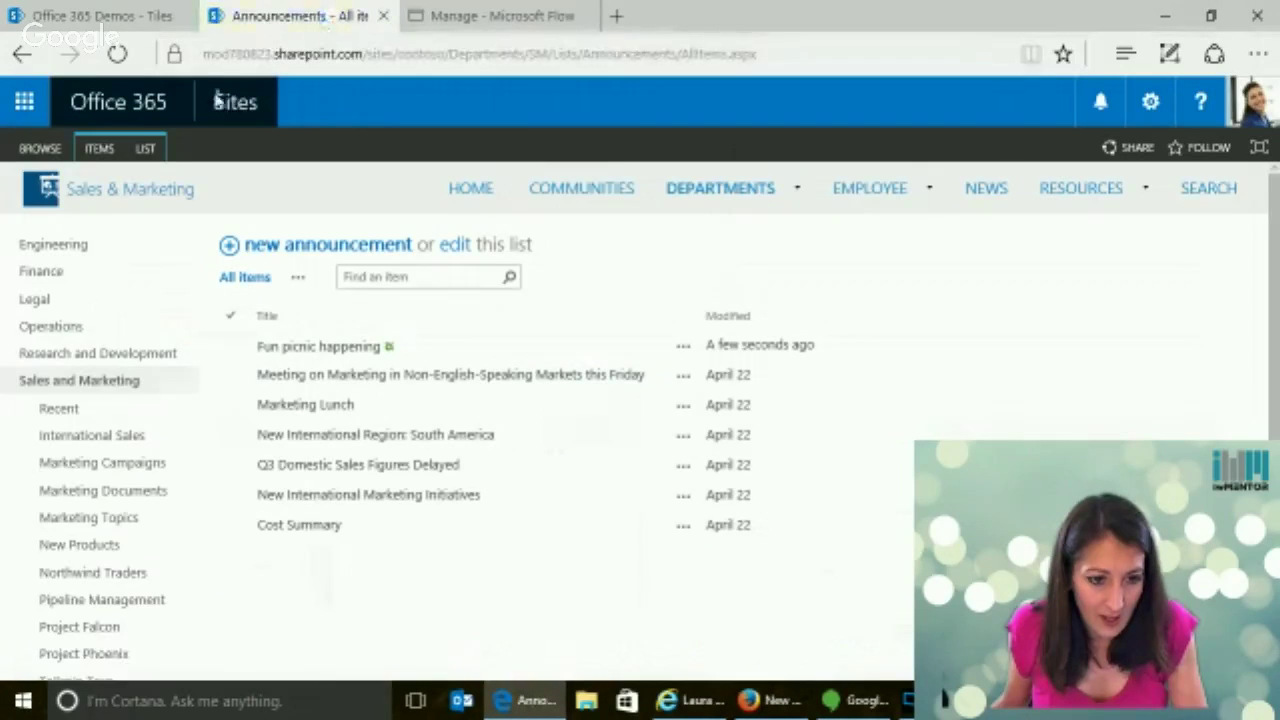
click(279, 54)
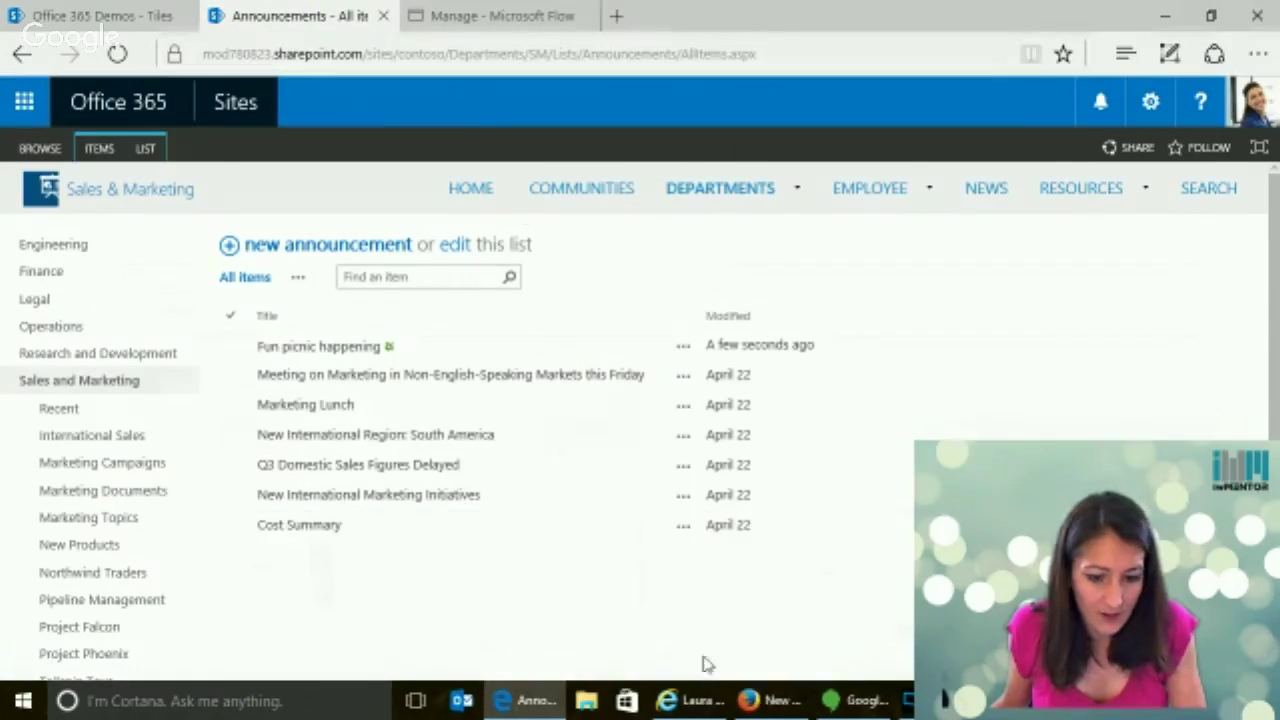
click(770, 700)
text(mcs)
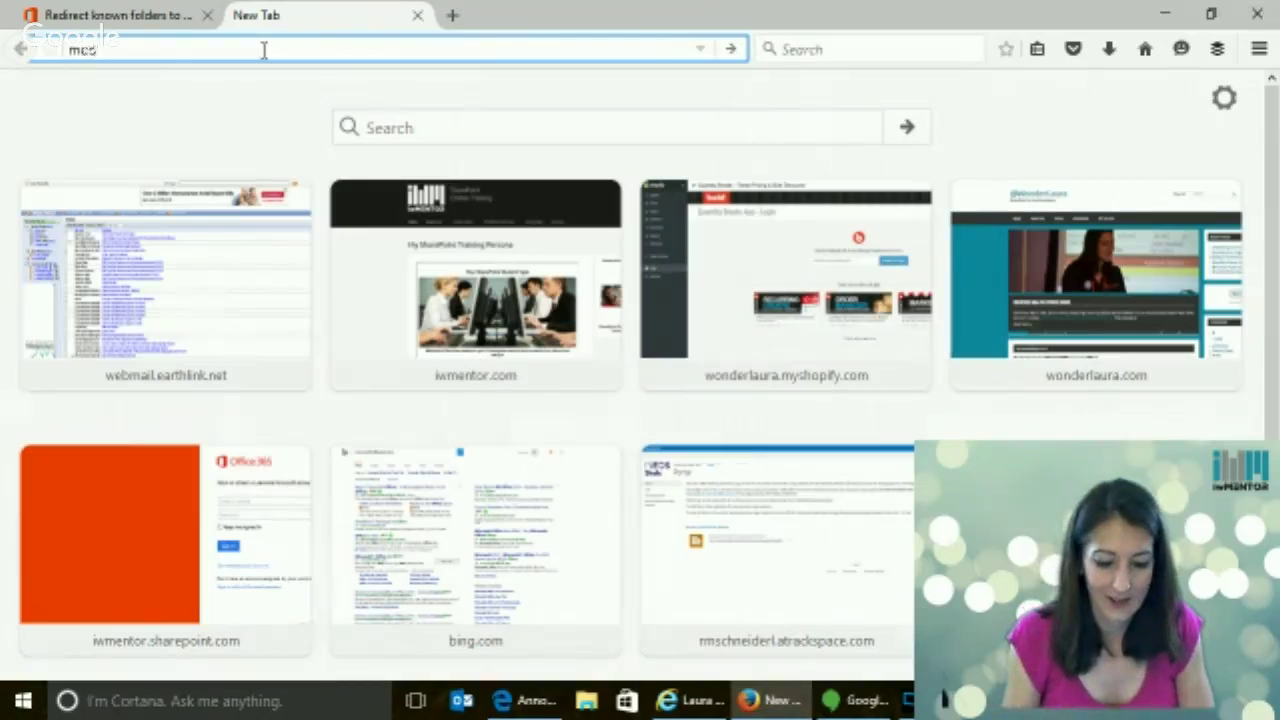
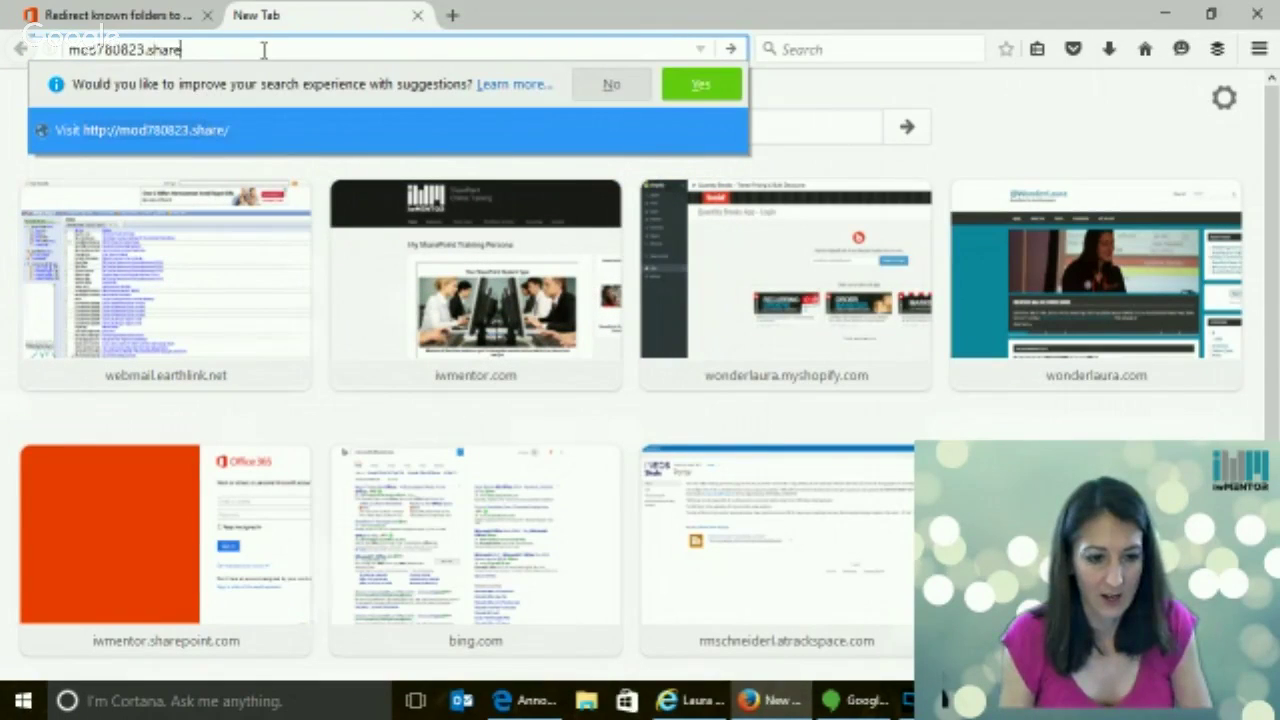
text(point.com)
key(Return)
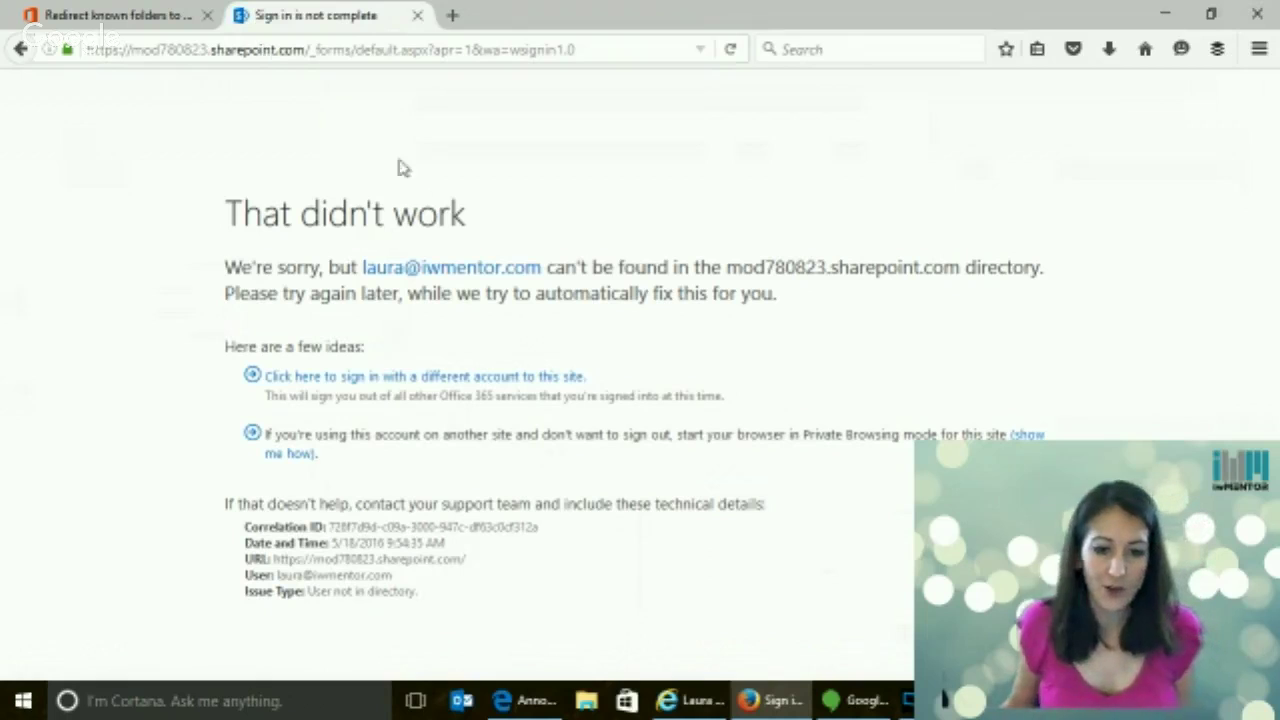
Choose to sign in with another account and start entering the account e-mail
click(358, 380)
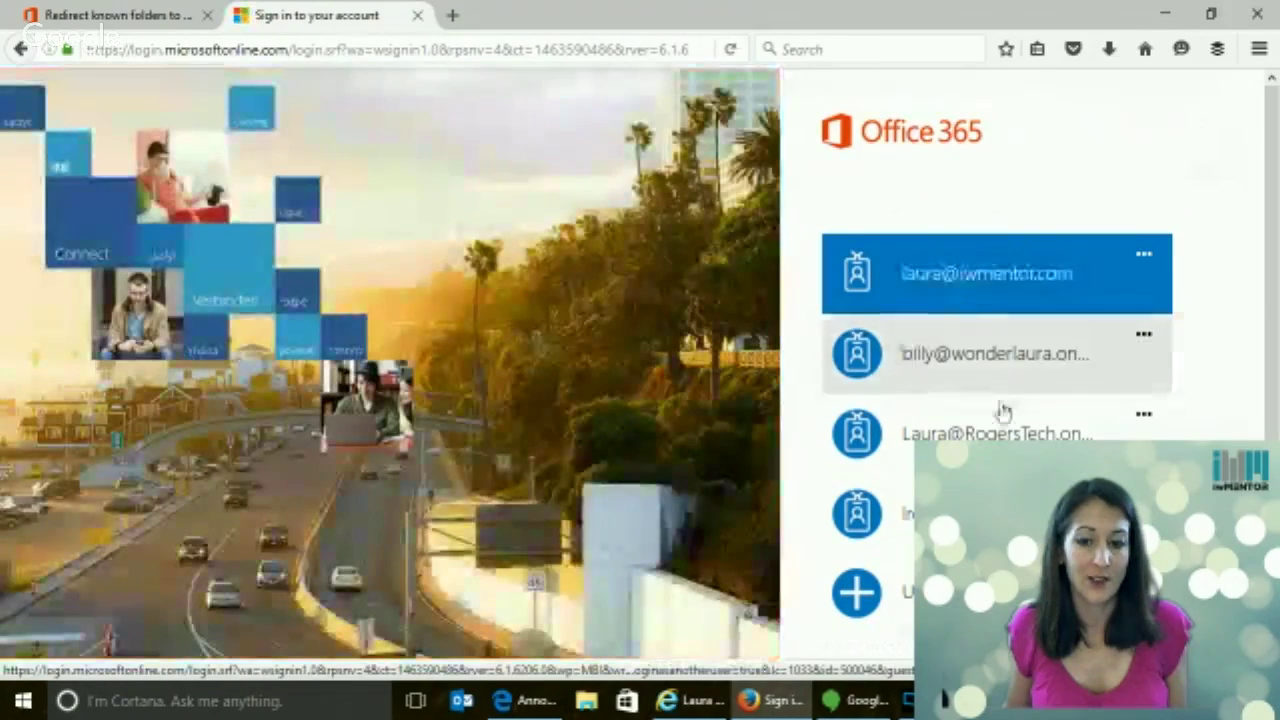
click(1000, 593)
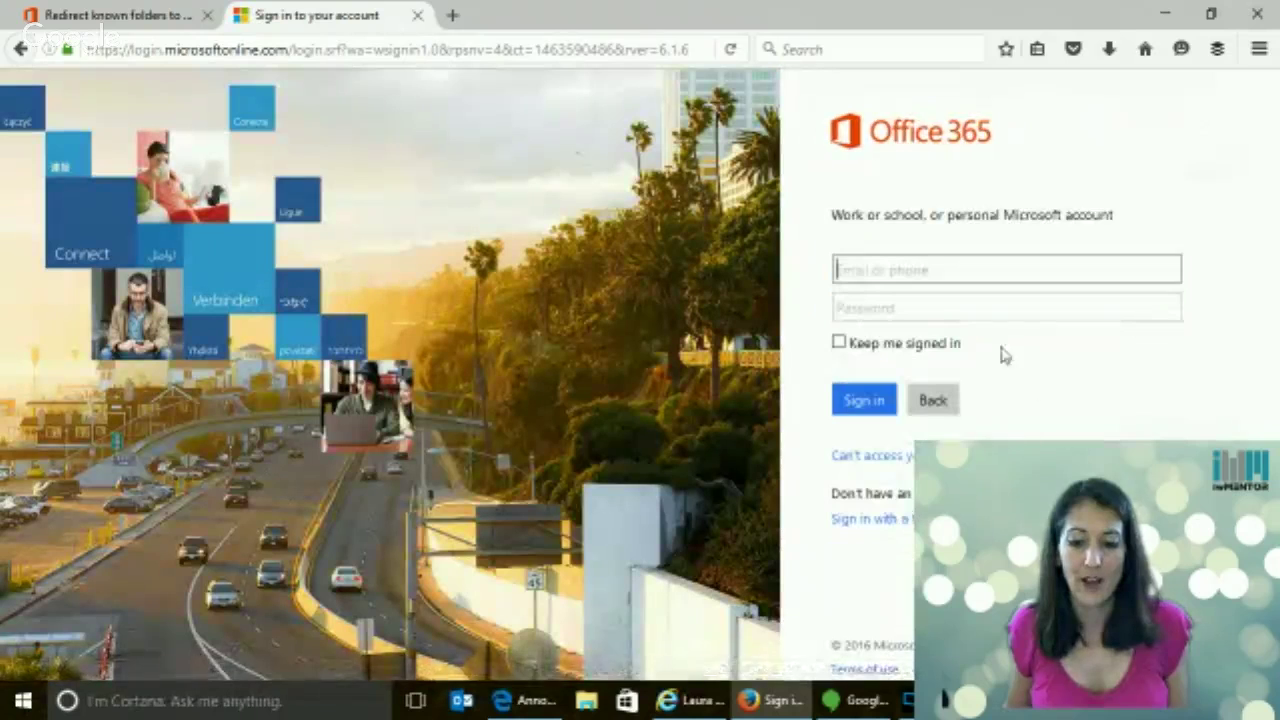
click(921, 271)
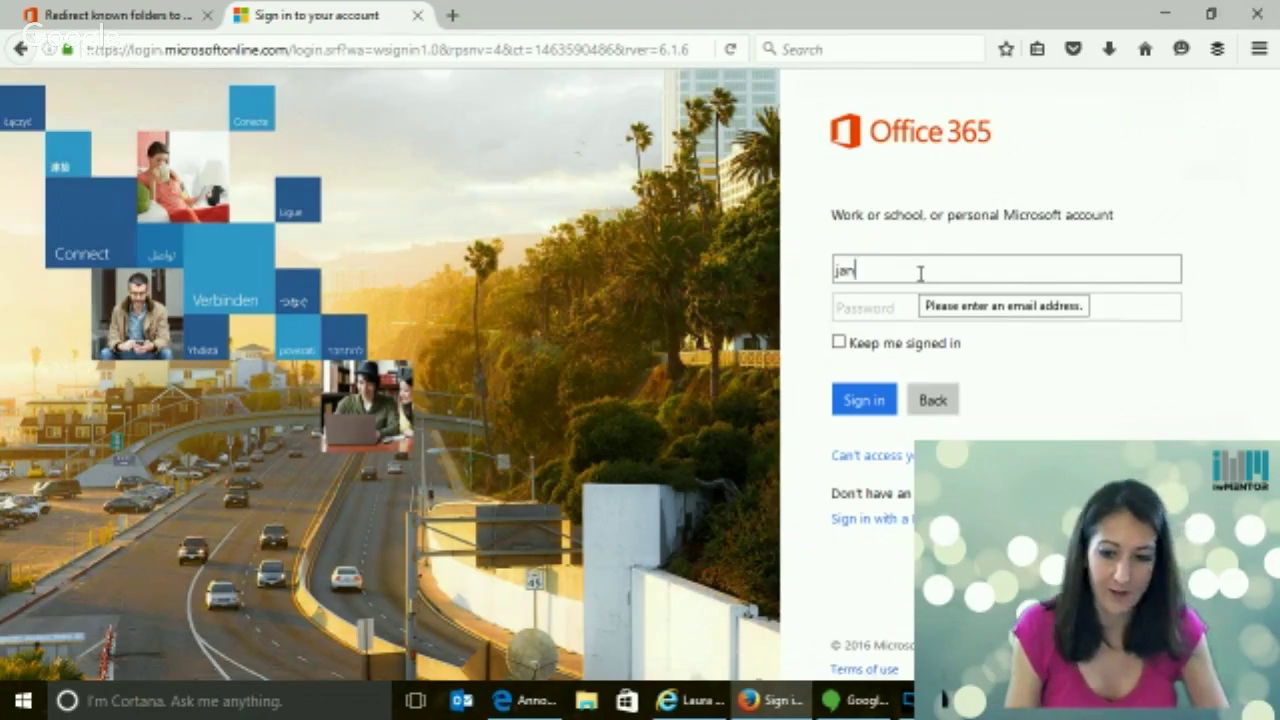
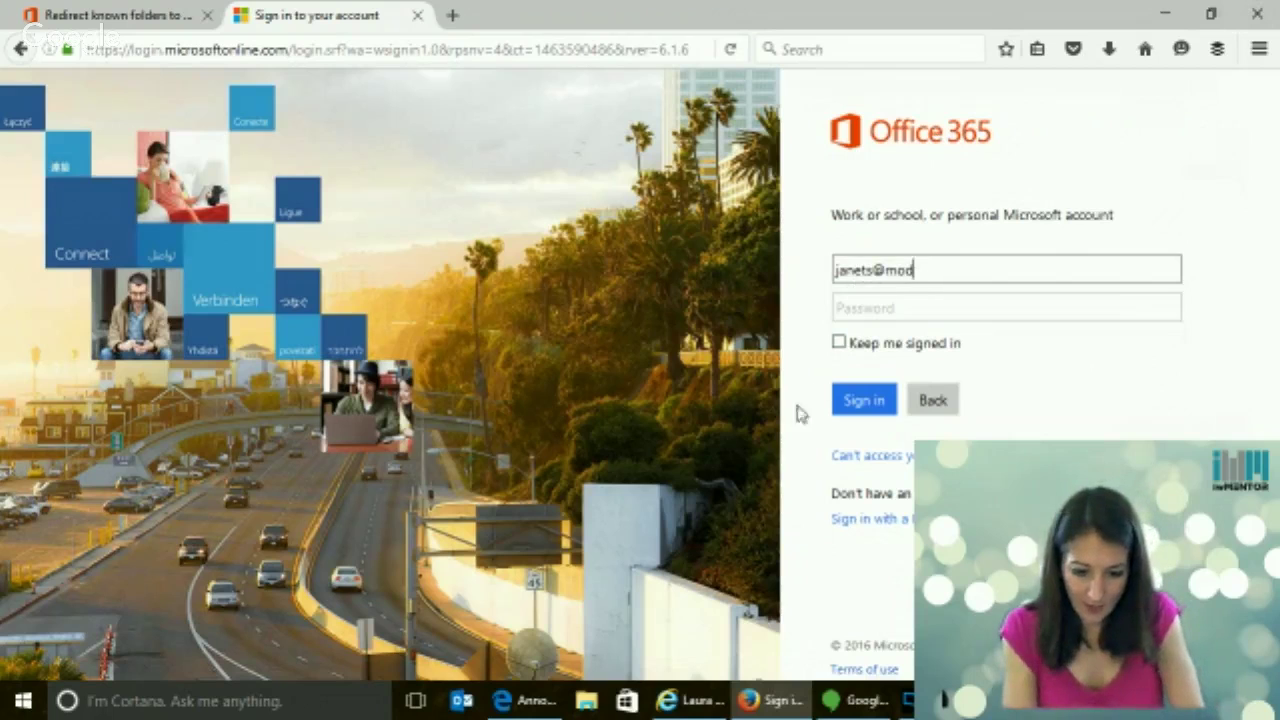
click(530, 703)
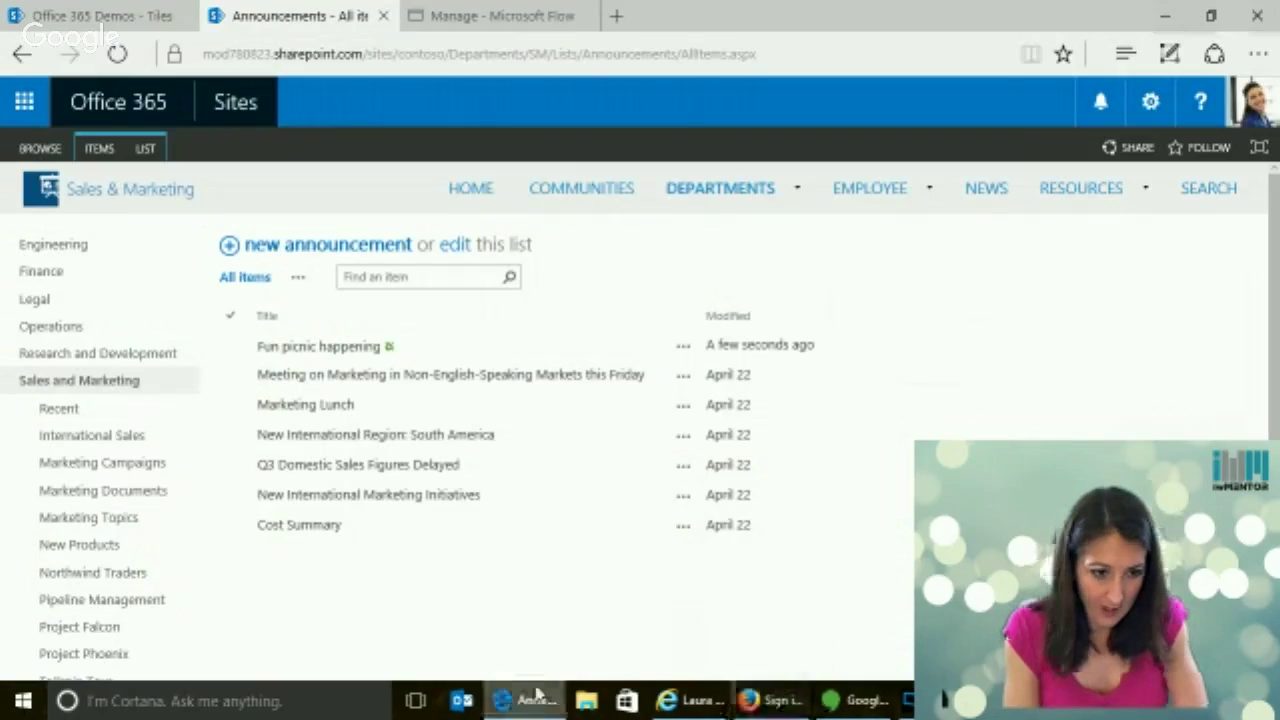
click(1171, 14)
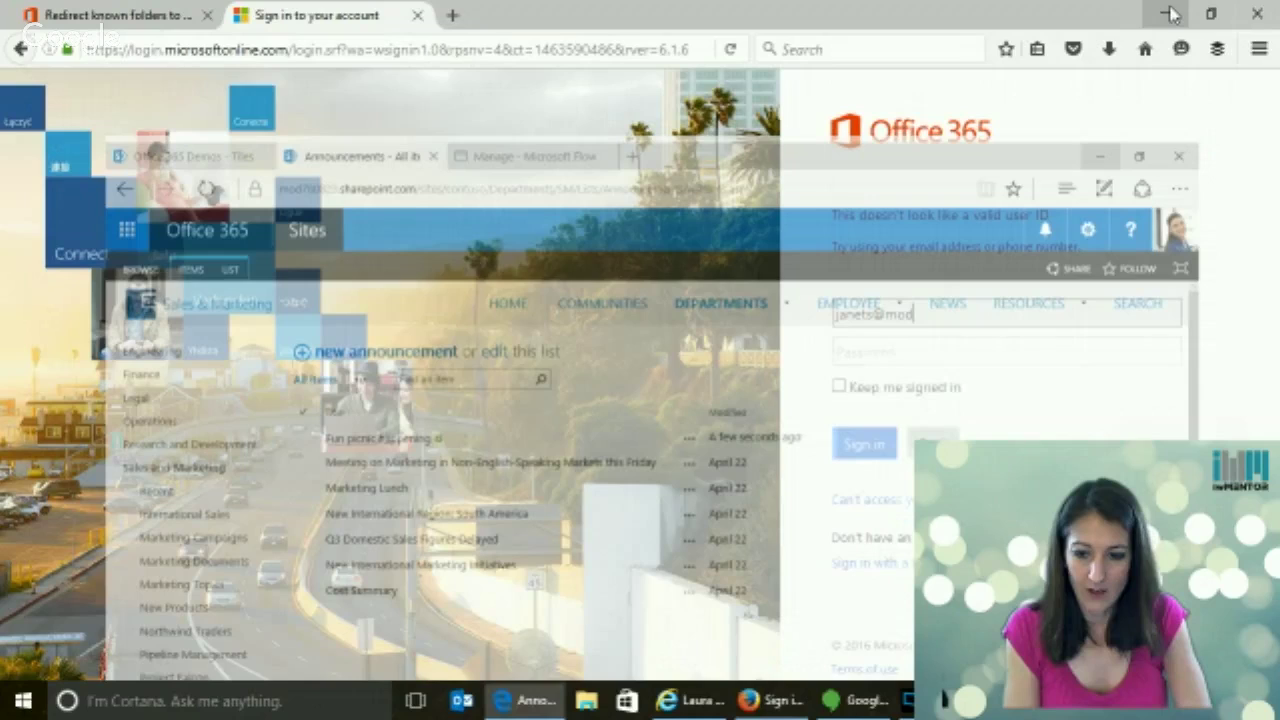
Finish the account e-mail with .onmicrosoft.com, enter the password, and tick Keep me signed in
click(940, 312)
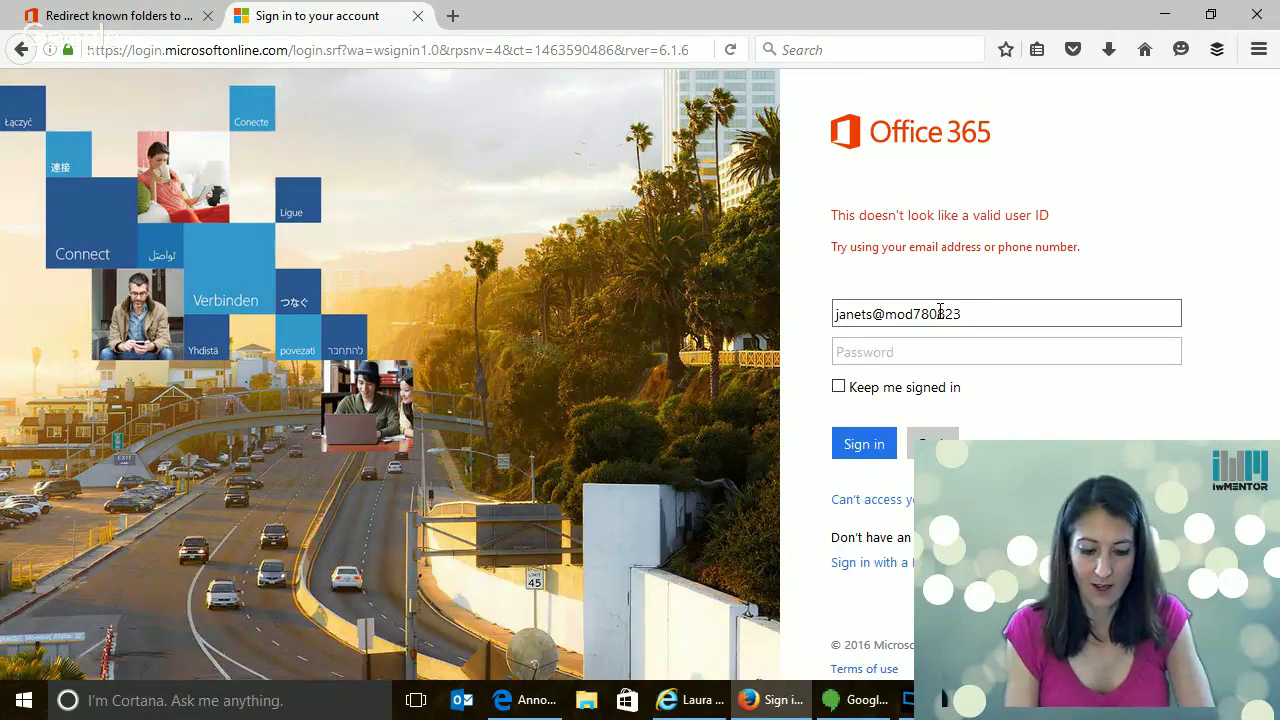
key(Tab)
text(•••••)
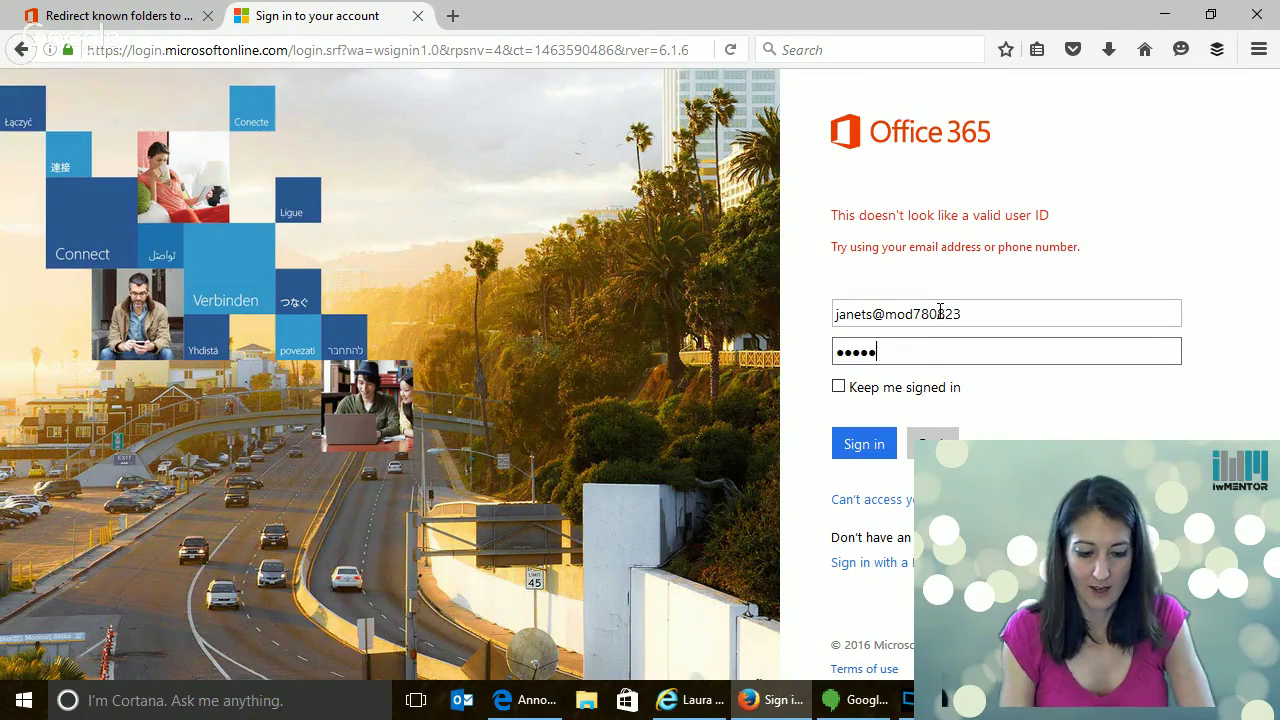
text(•••••)
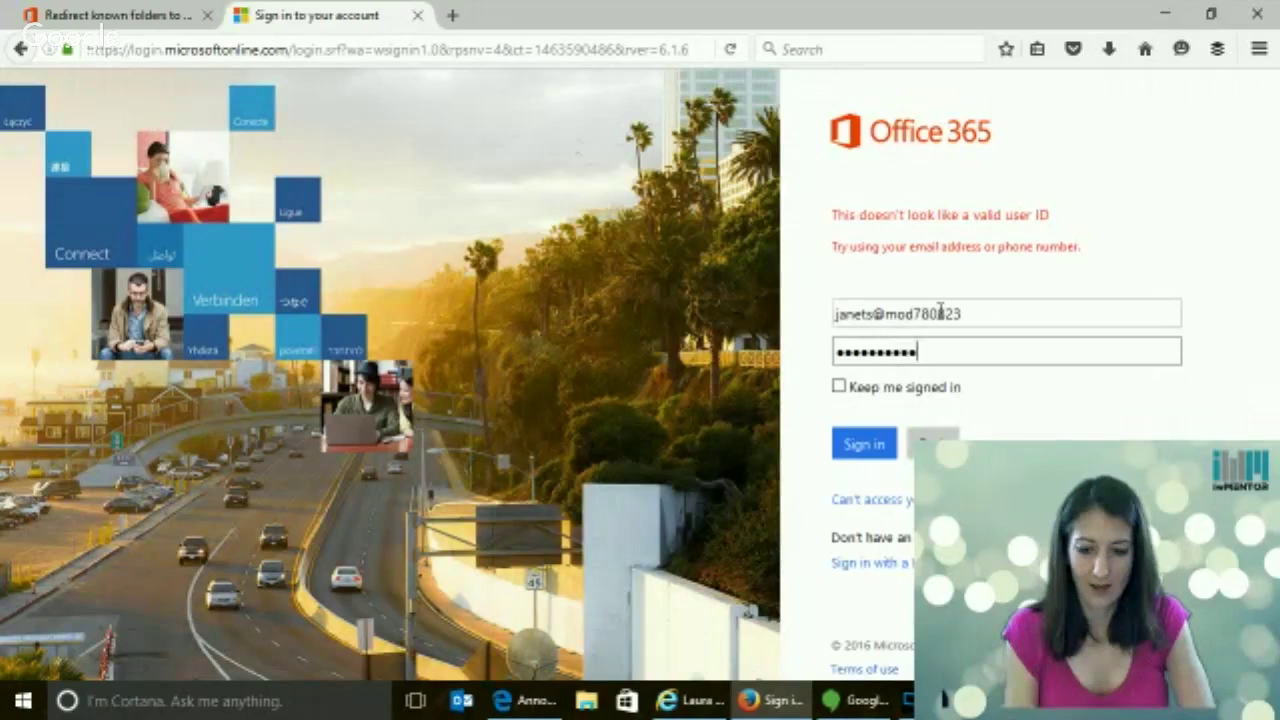
click(838, 386)
click(860, 444)
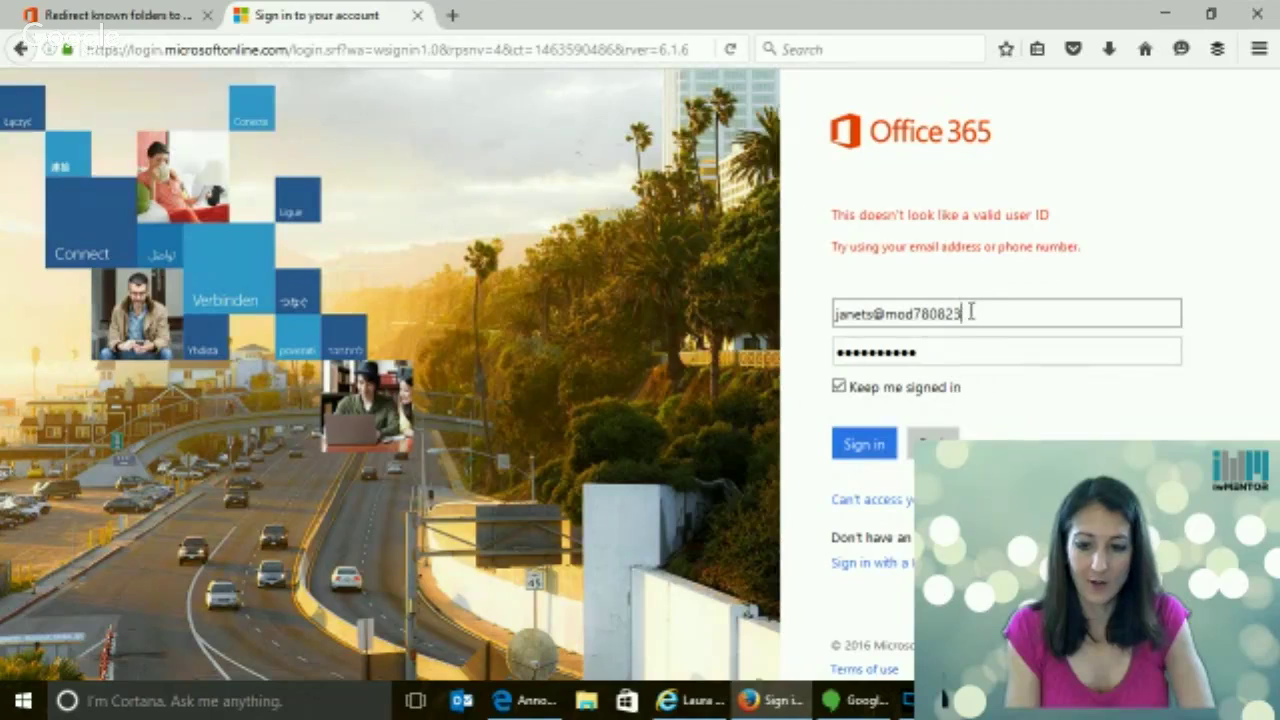
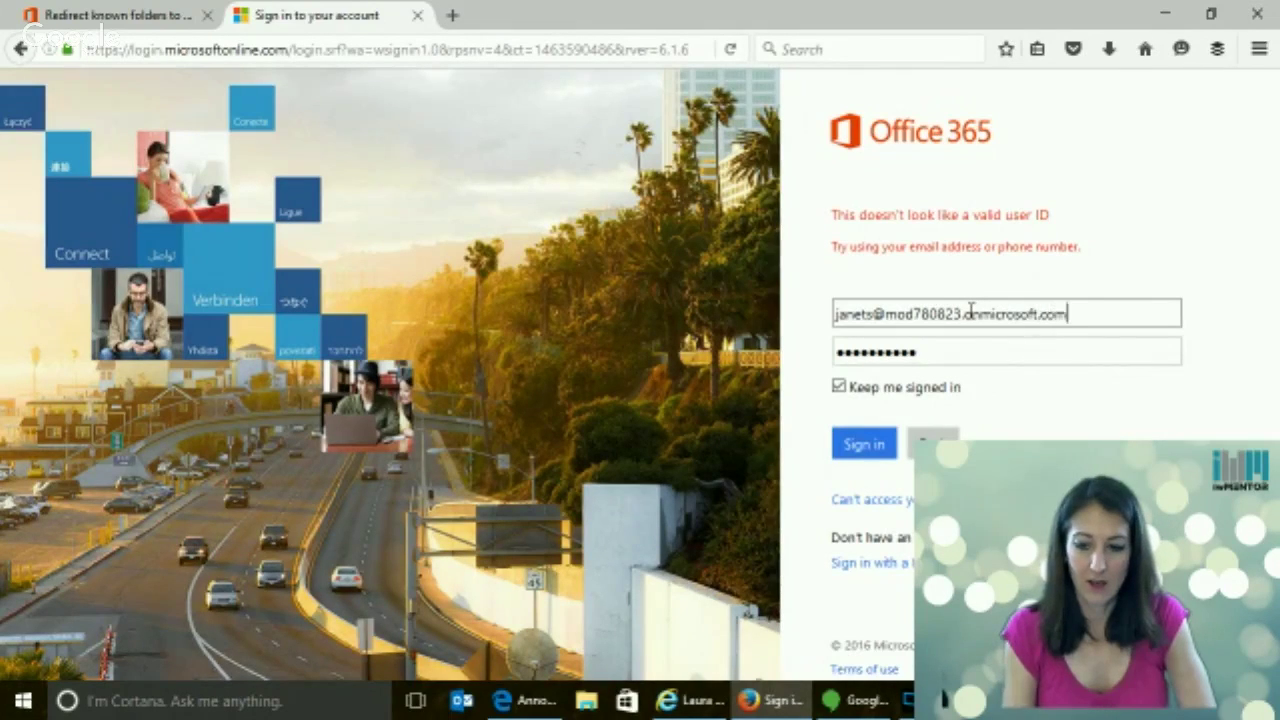
Re-enter the account password and submit the sign-in
click(868, 445)
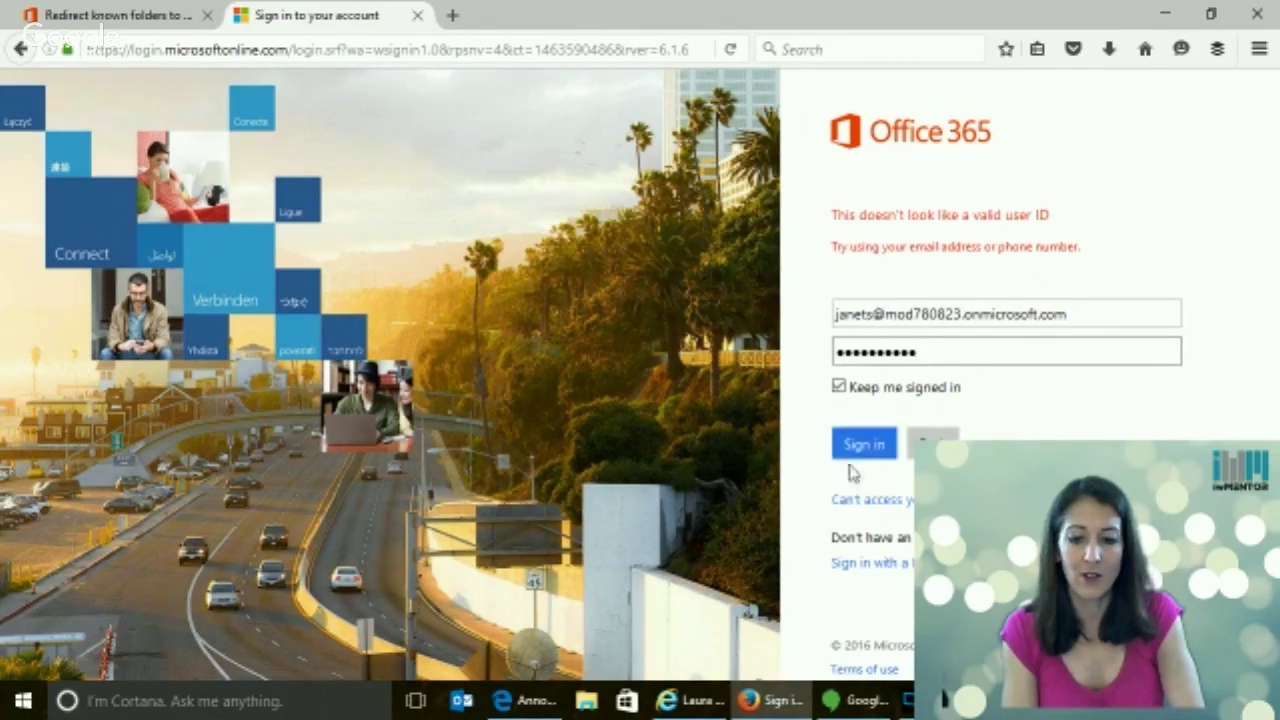
key(ctrl+a)
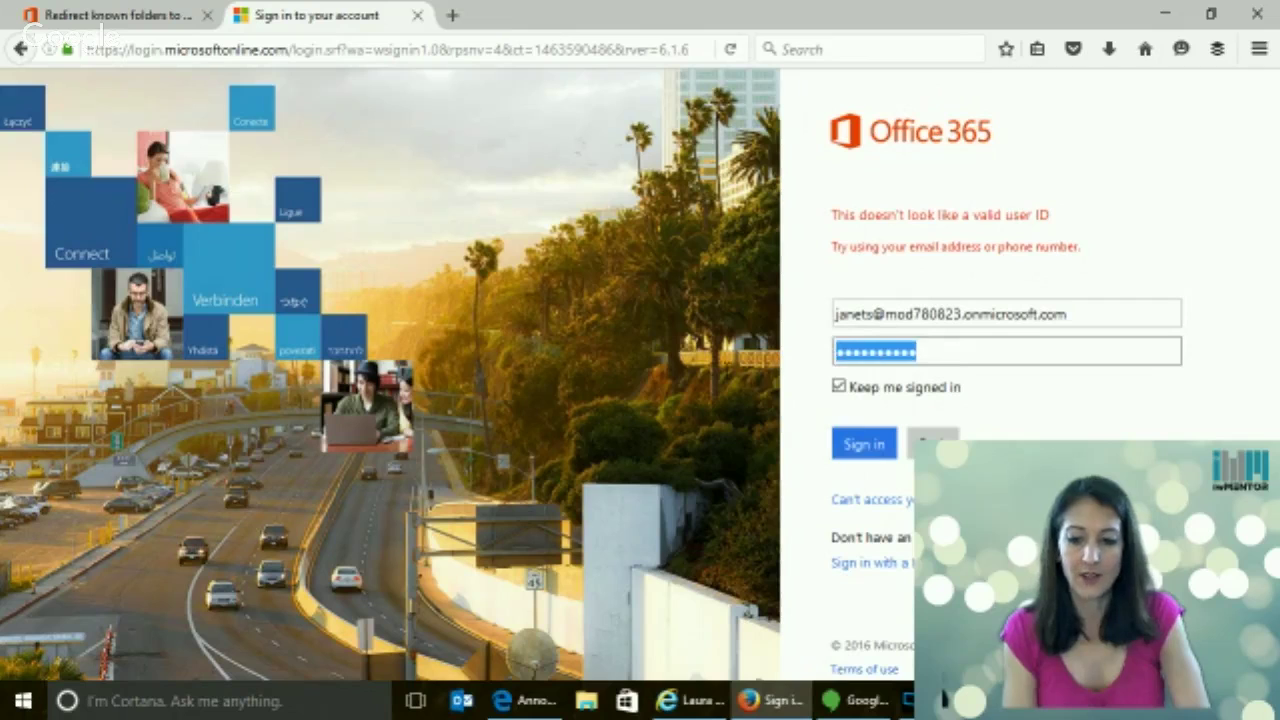
text(••••••••)
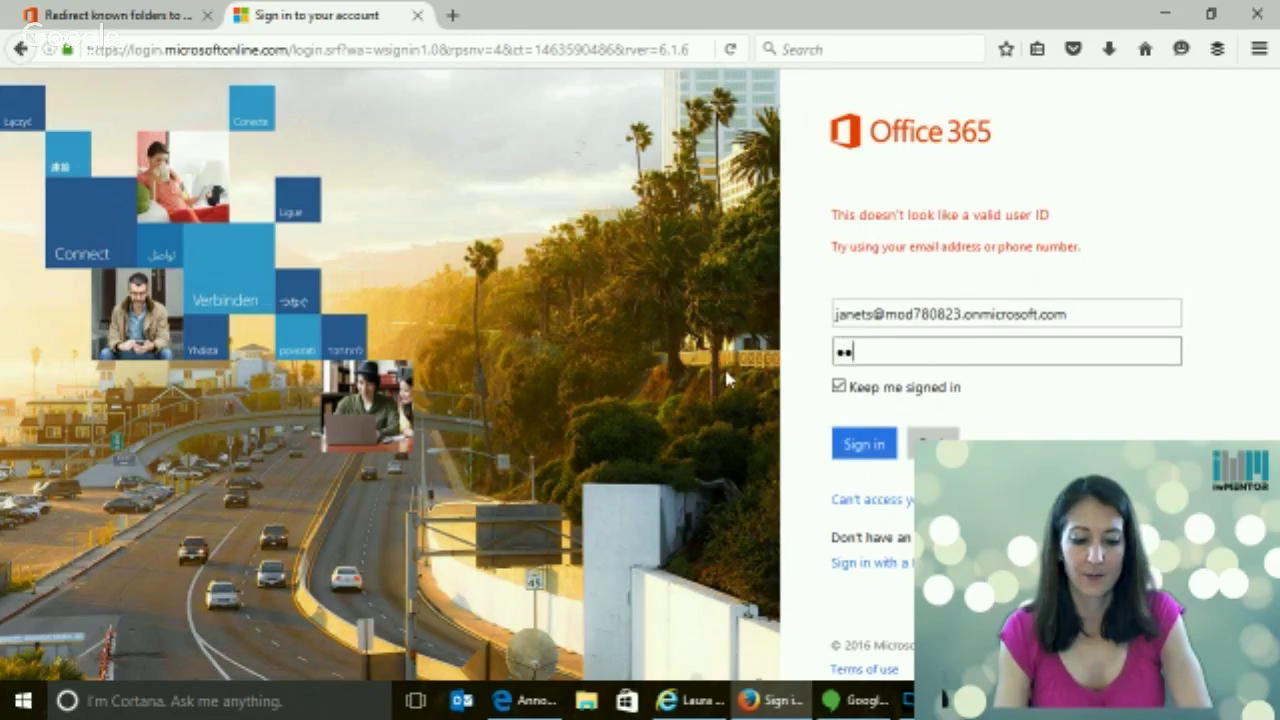
text(••)
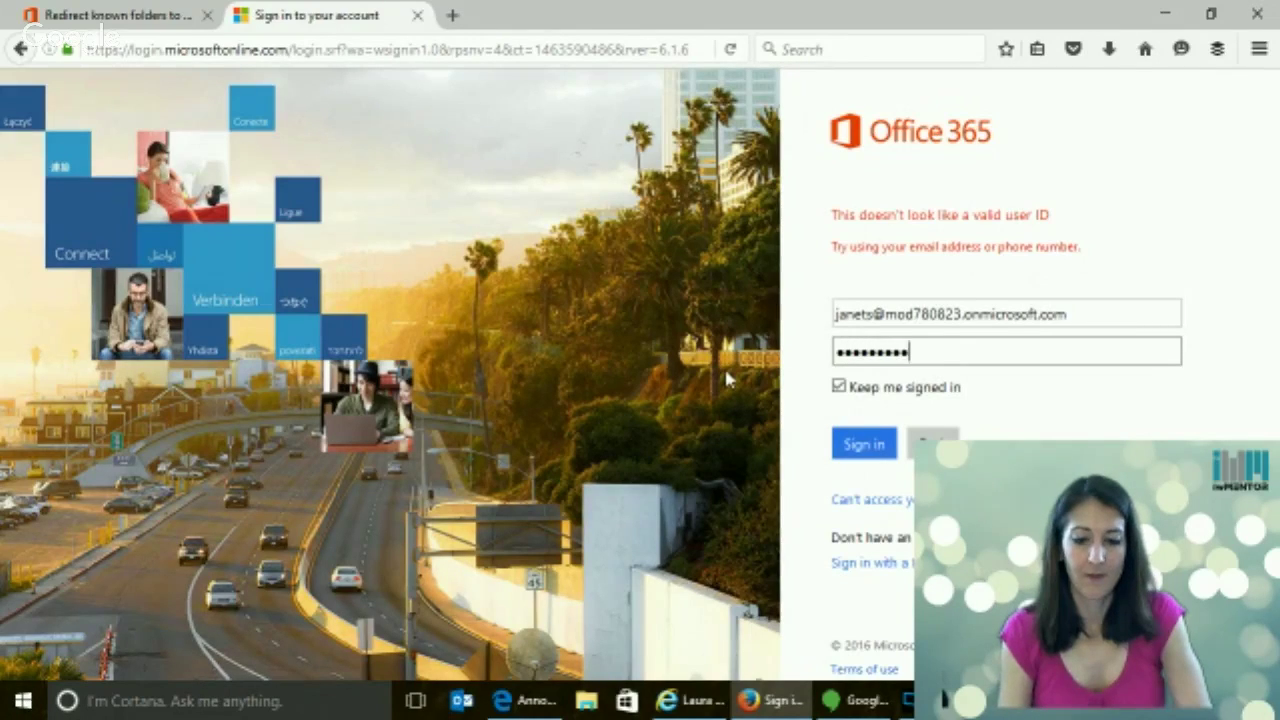
key(Return)
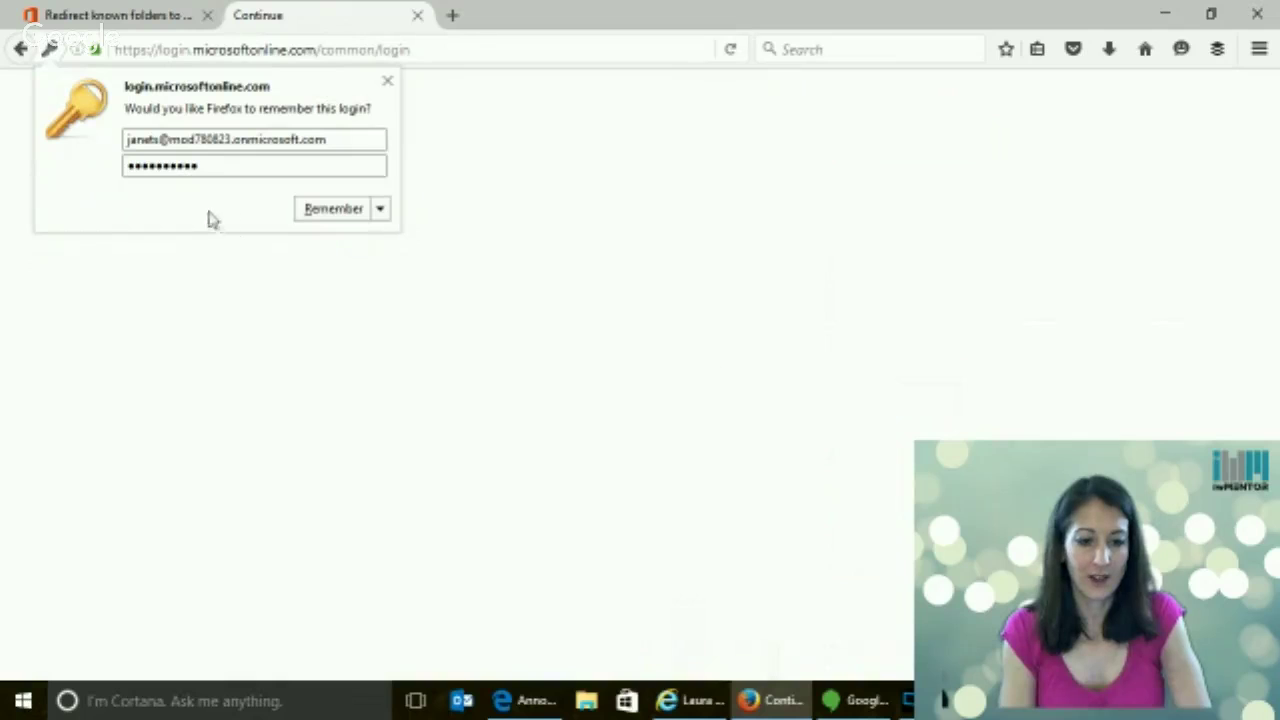
Let the browser remember the login and open Outlook Mail from the Office 365 app launcher
click(320, 209)
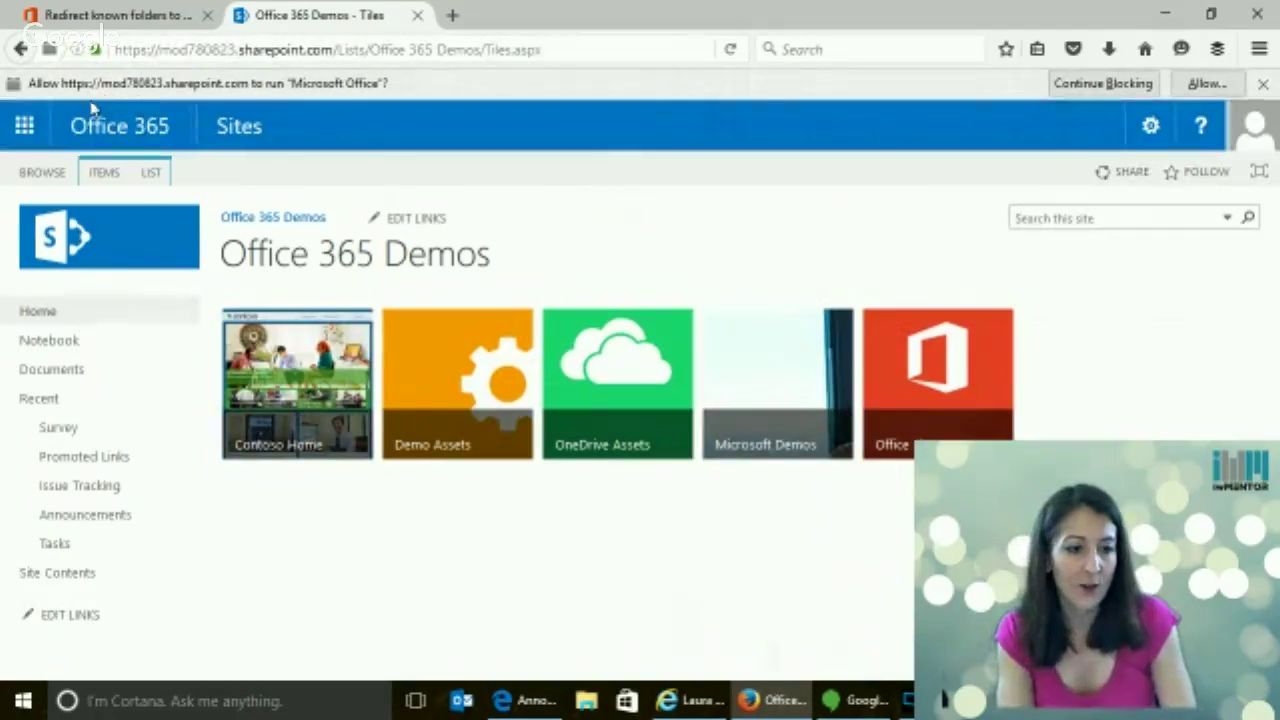
click(25, 128)
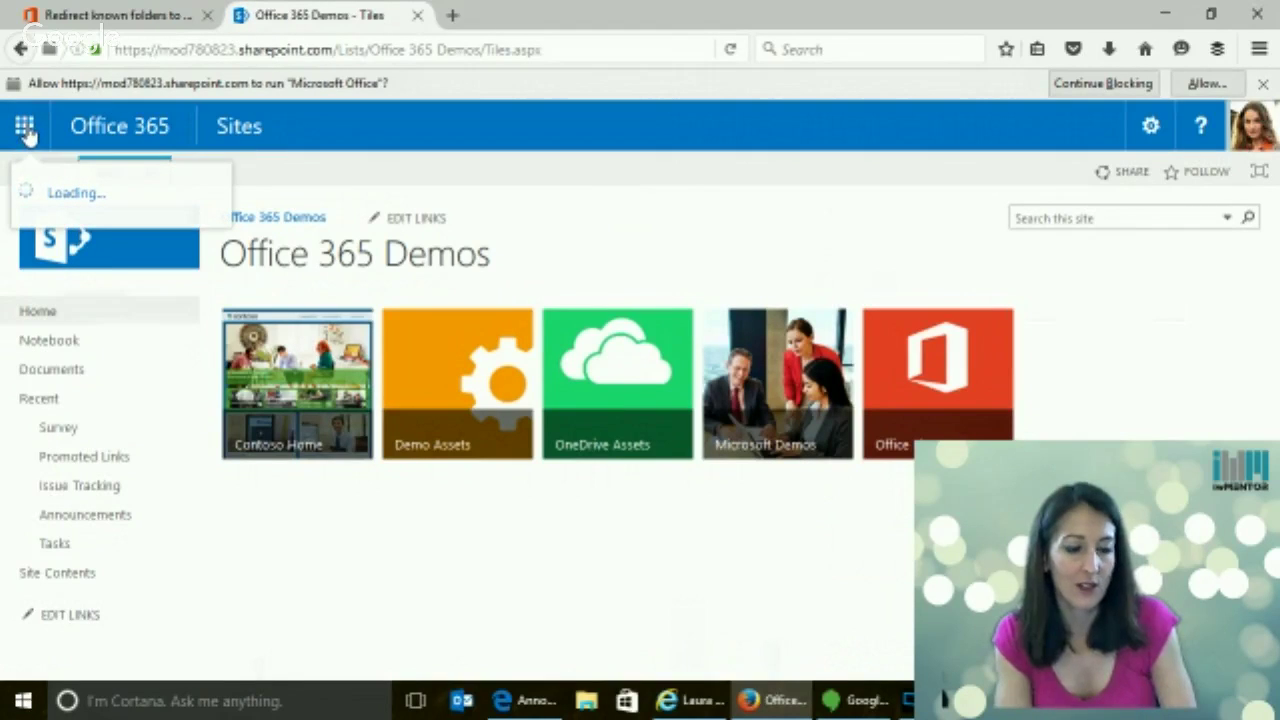
click(64, 248)
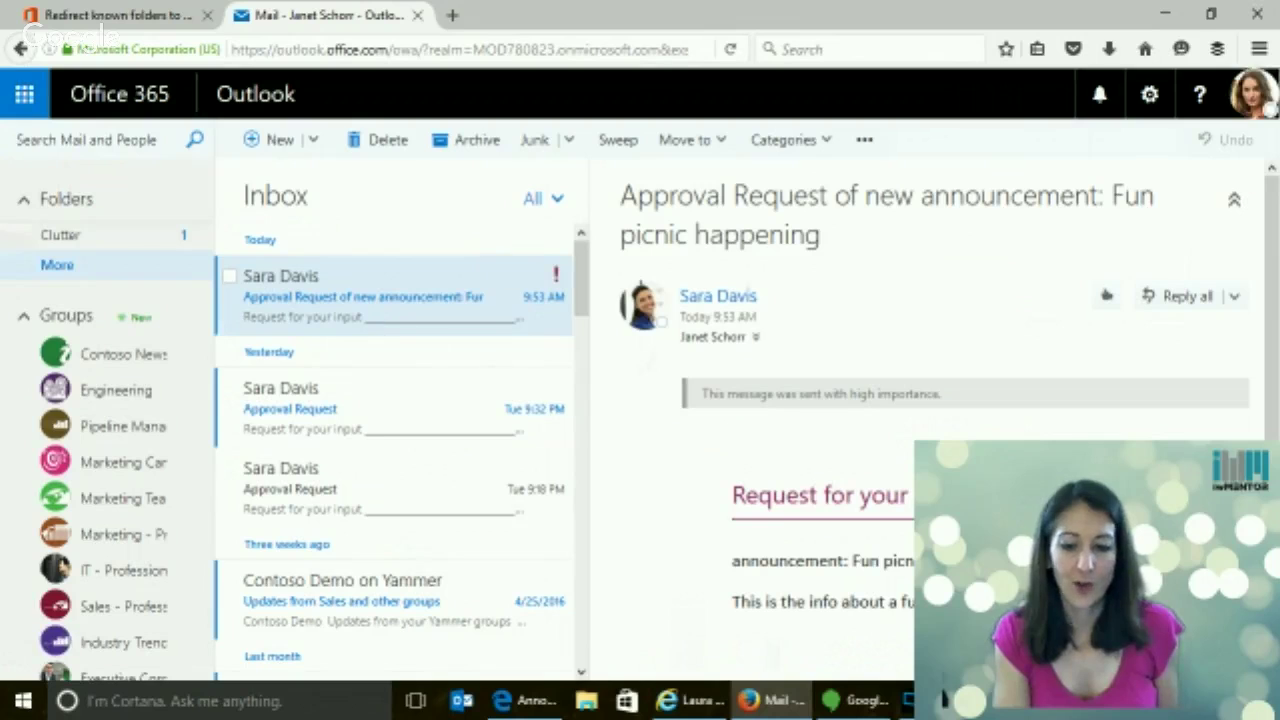
Approve the 'Fun picnic happening' request from its email and return to the SharePoint Announcements list
scroll(763, 480, down, 3)
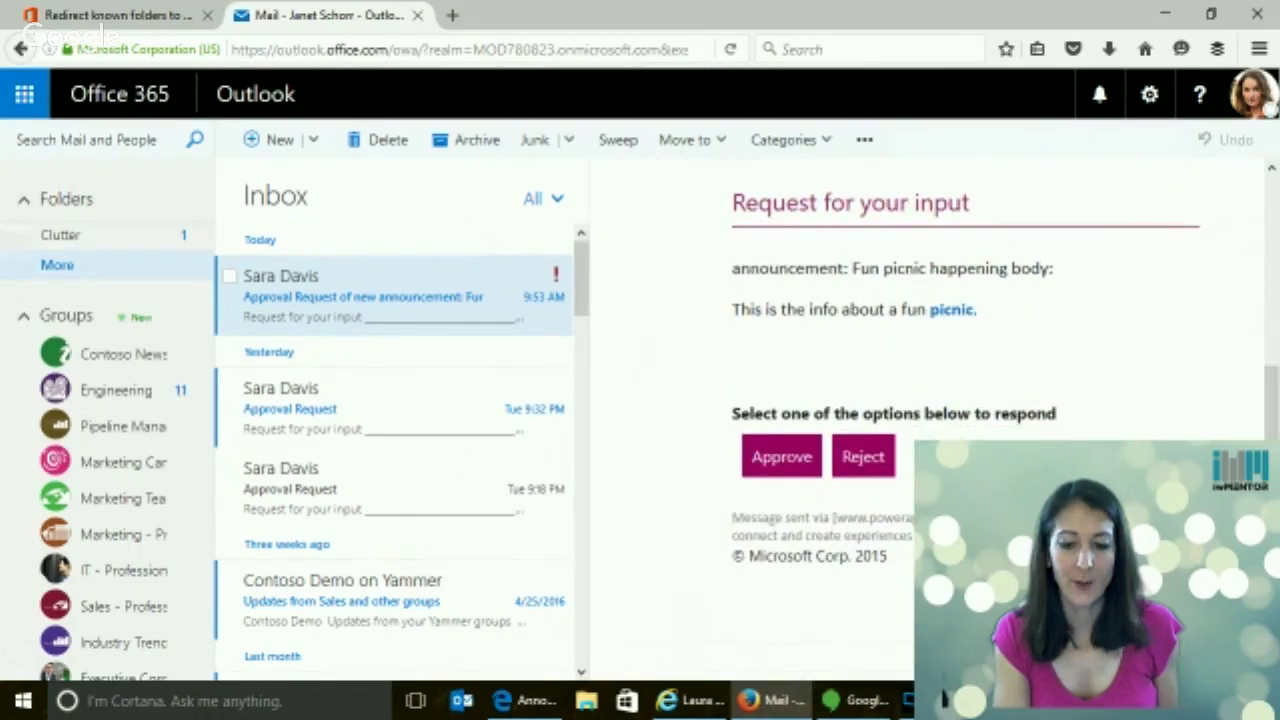
click(787, 459)
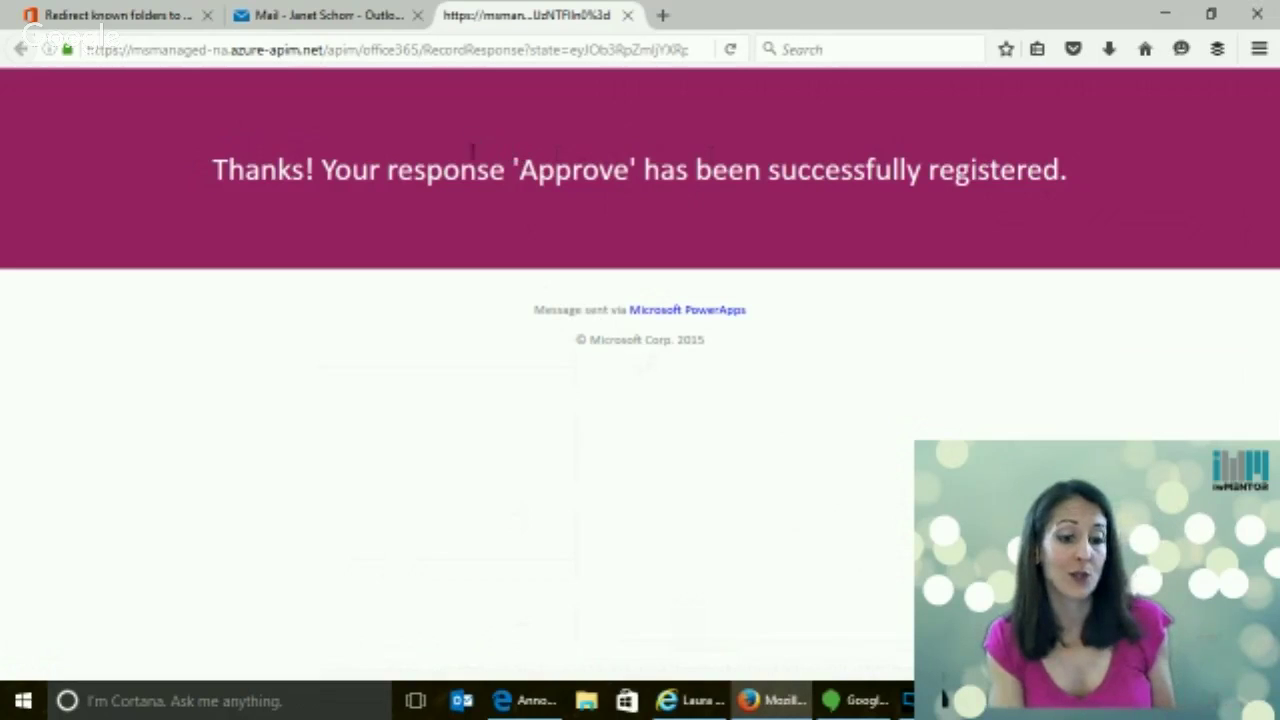
click(537, 701)
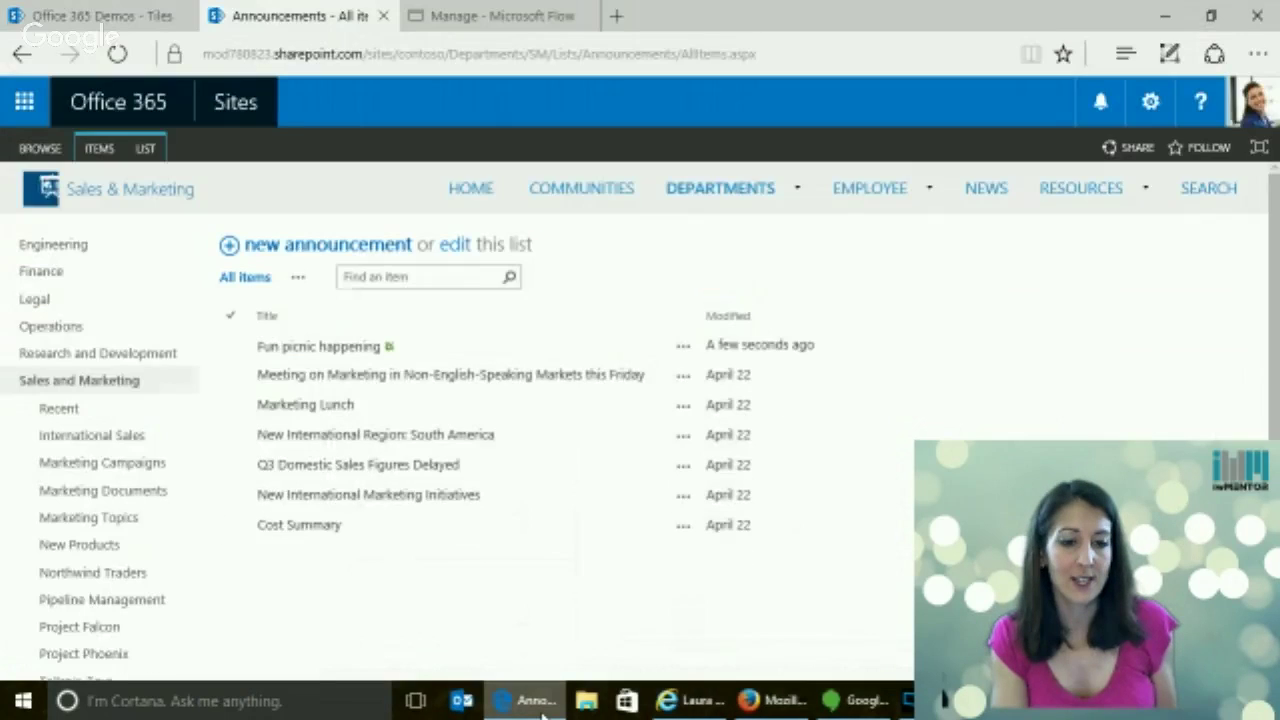
Go to the Departments site and show its Site contents
click(707, 196)
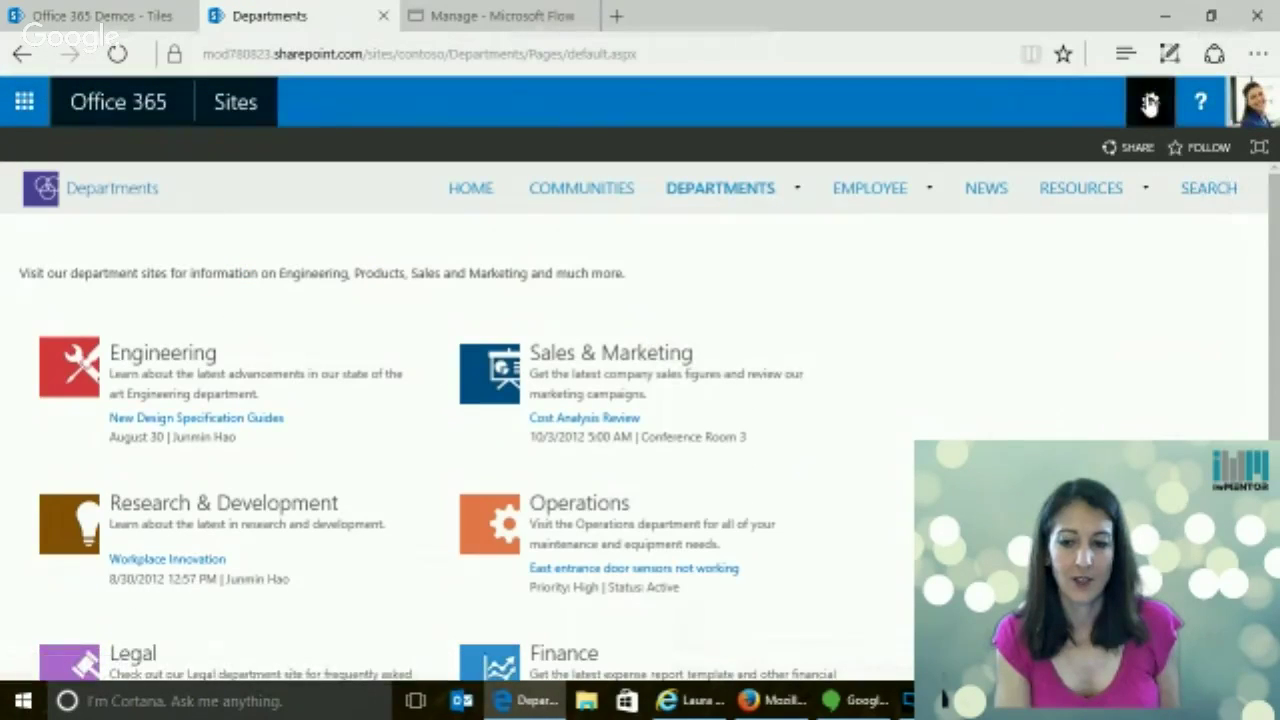
click(1148, 102)
click(1099, 426)
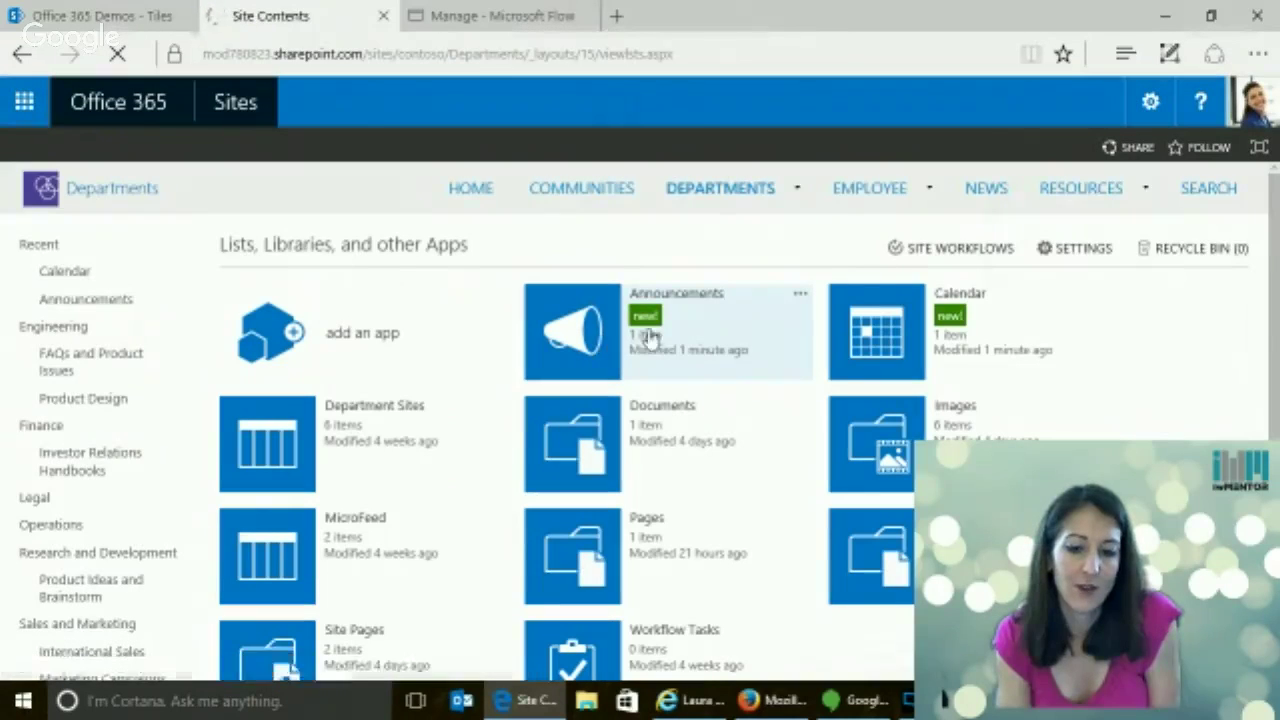
Inspect the 'Fun picnic happening' item in Departments Announcements, then return to Site contents
click(570, 340)
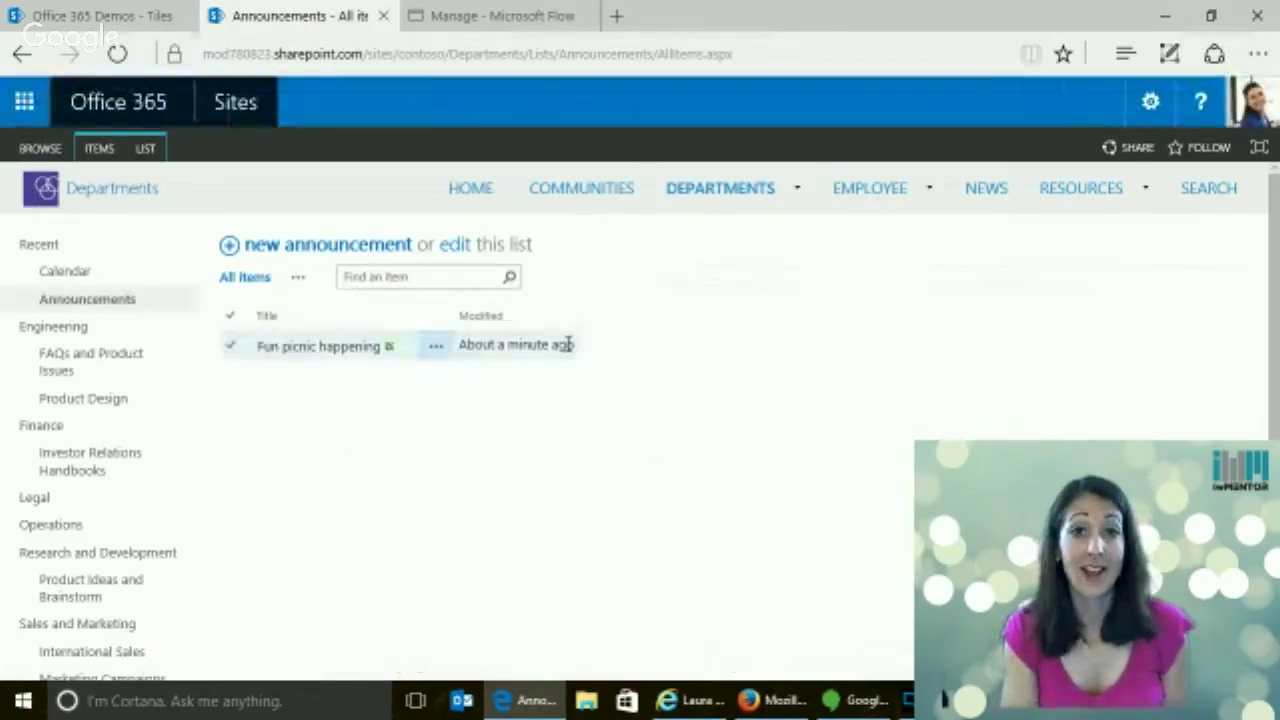
click(349, 350)
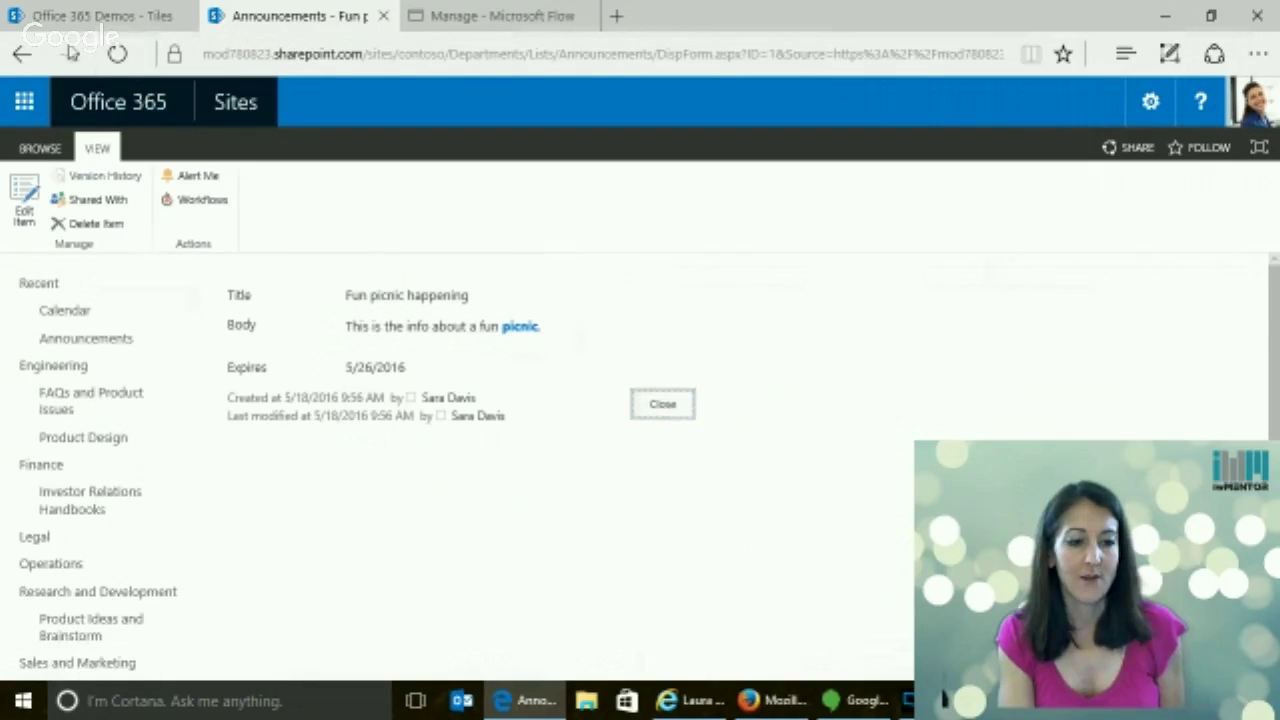
click(25, 55)
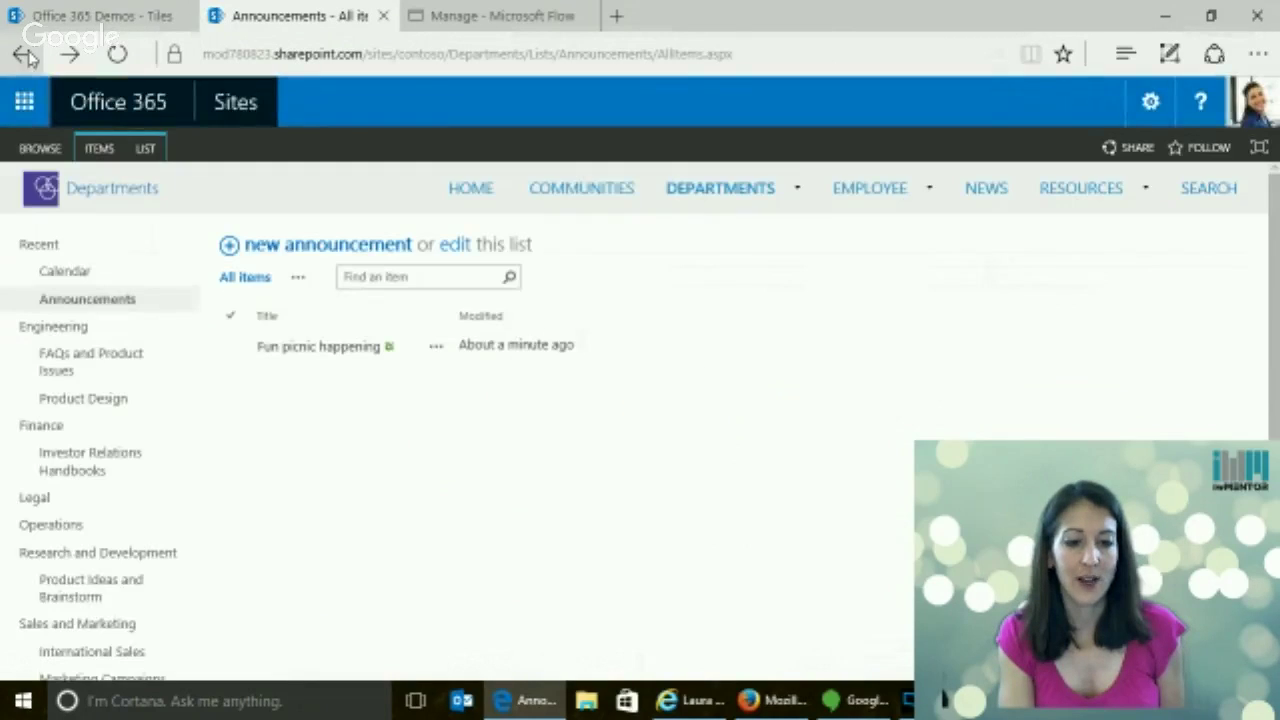
click(25, 55)
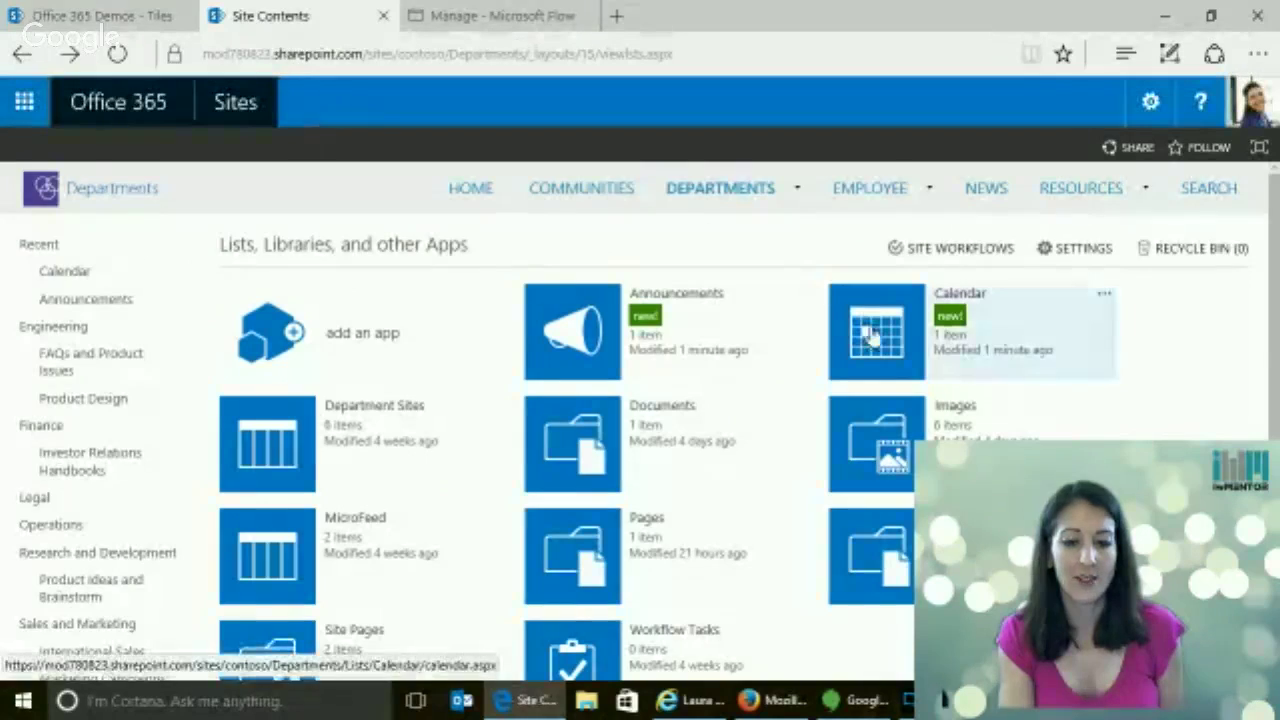
Open the Departments calendar and view the 'Fun picnic happening' event details on May 18
click(880, 340)
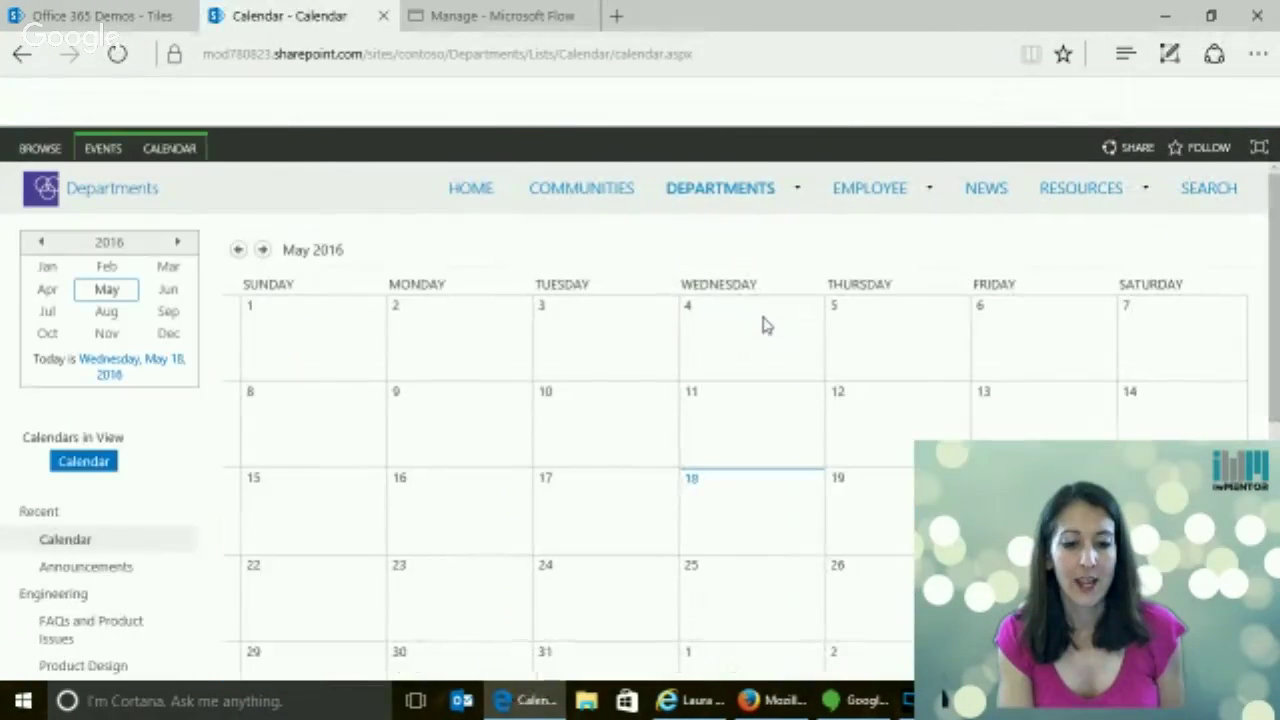
click(725, 528)
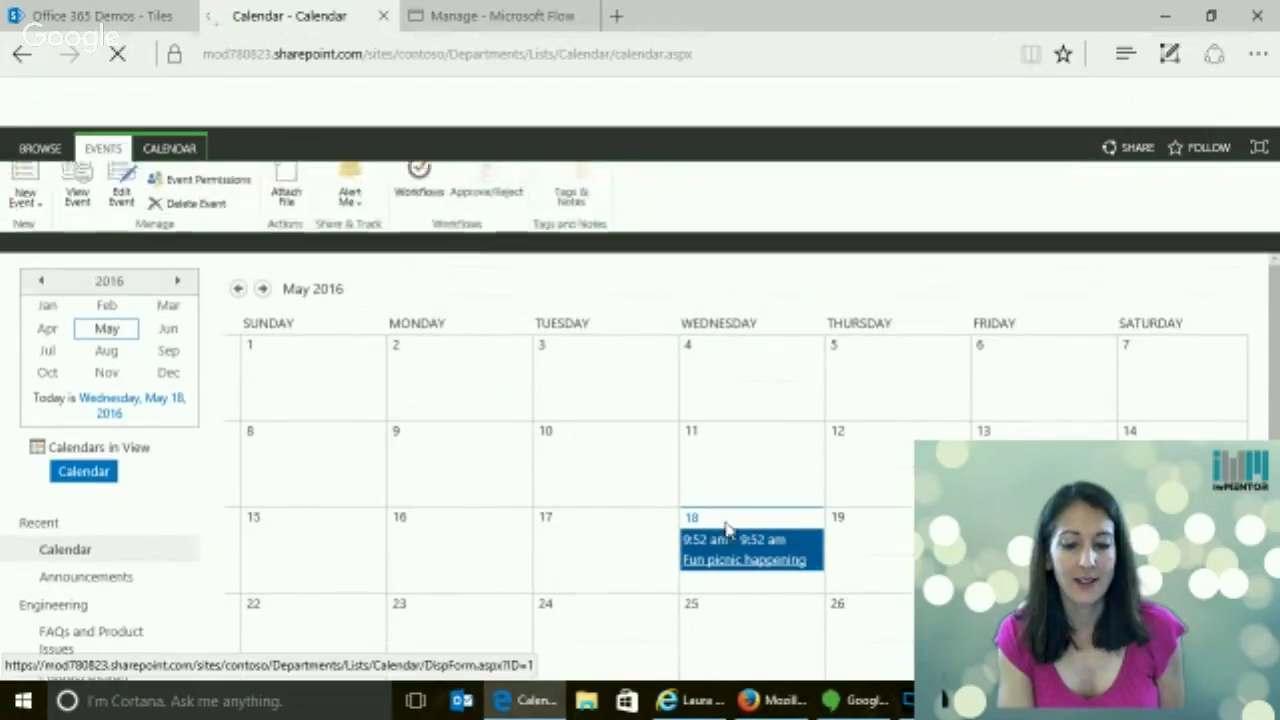
click(723, 562)
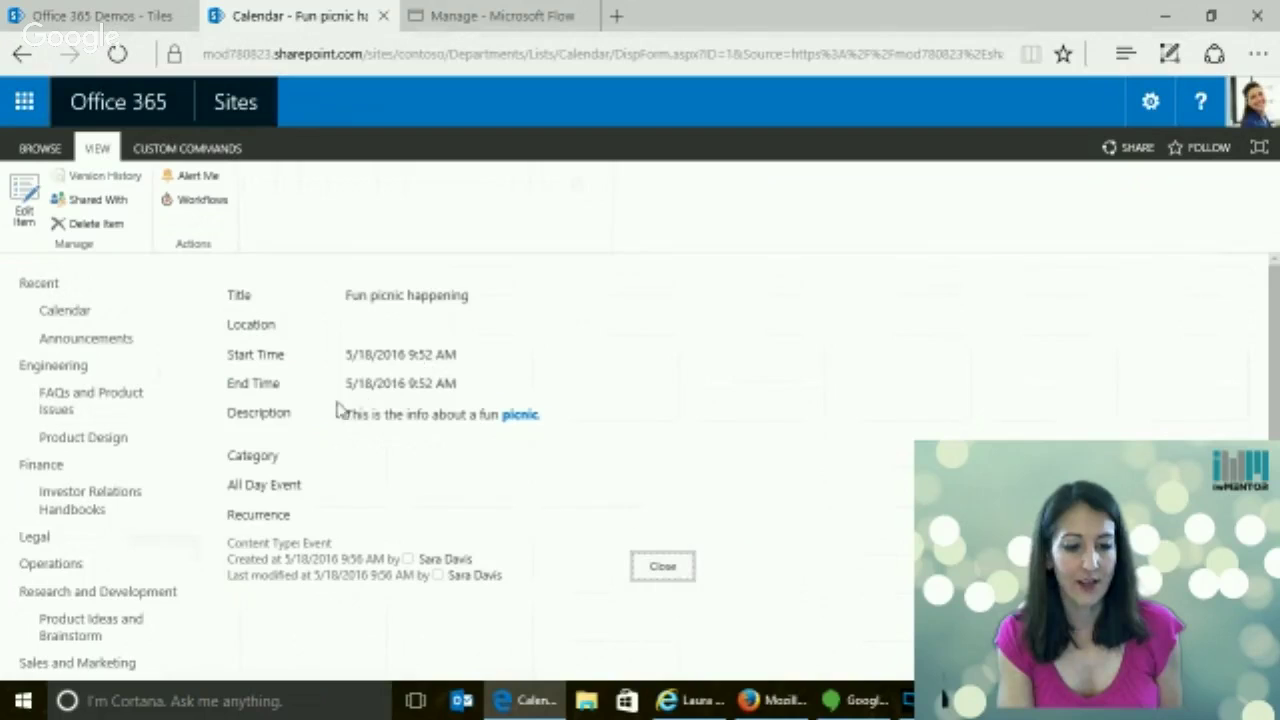
click(662, 567)
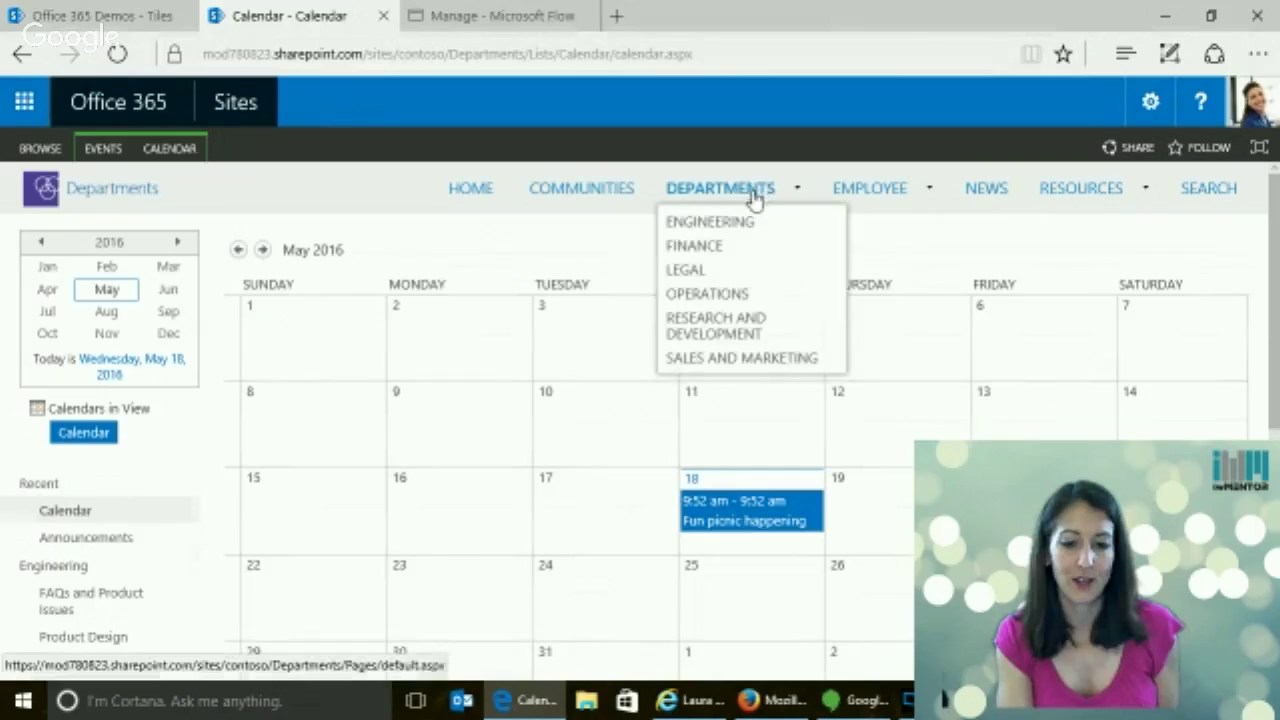
right_click(309, 22)
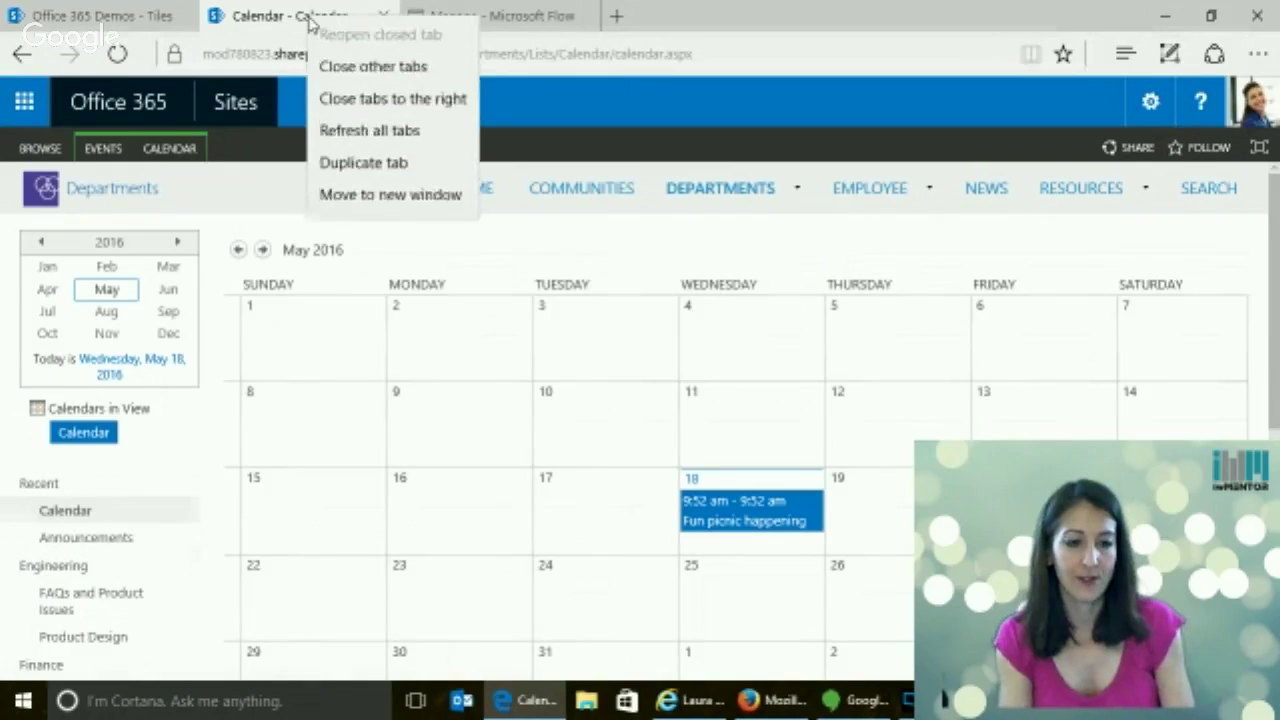
Duplicate the calendar tab and go to the Sales and Marketing department site
click(372, 168)
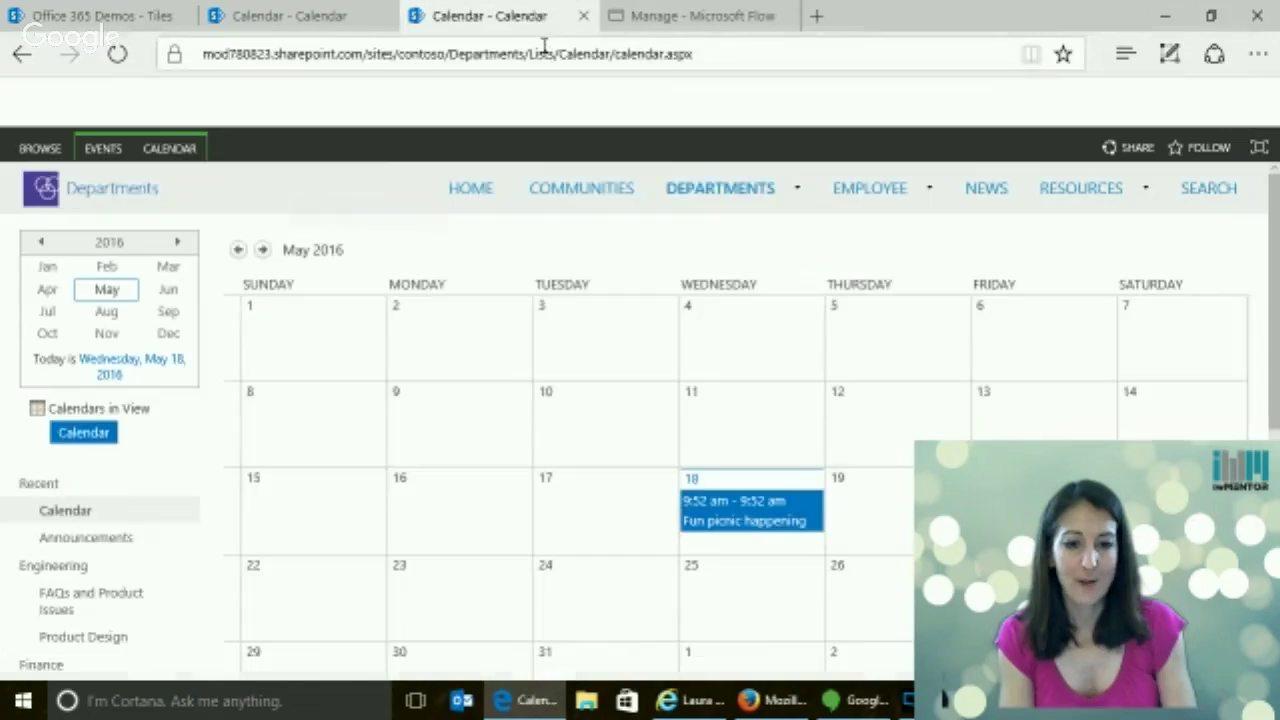
mouse_move(720, 200)
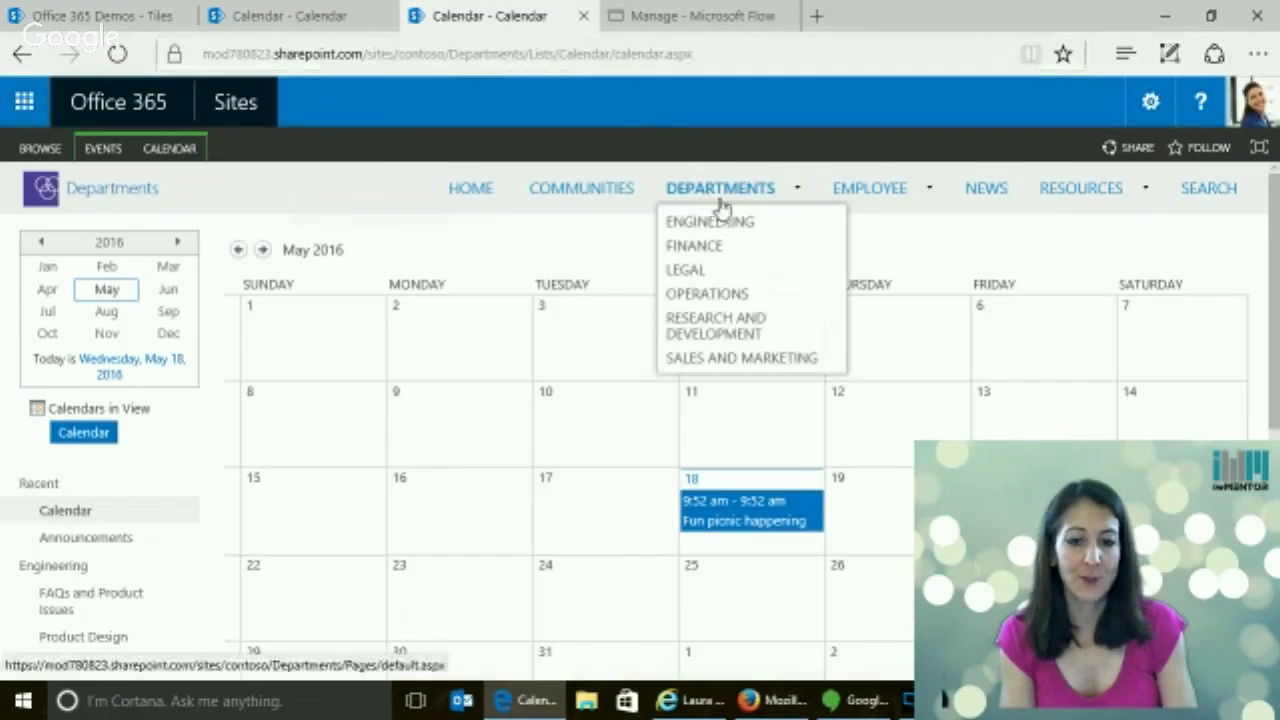
click(742, 360)
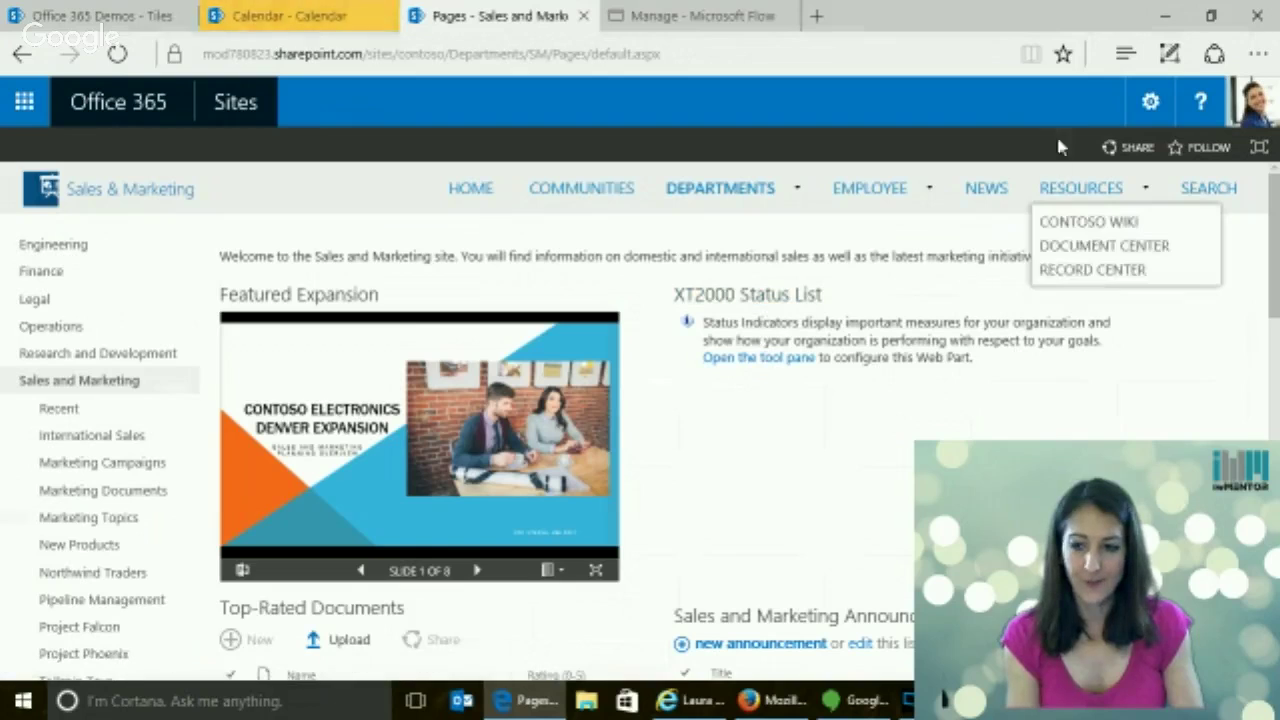
Open the site's Announcements list through Site contents and start a new announcement
click(1150, 104)
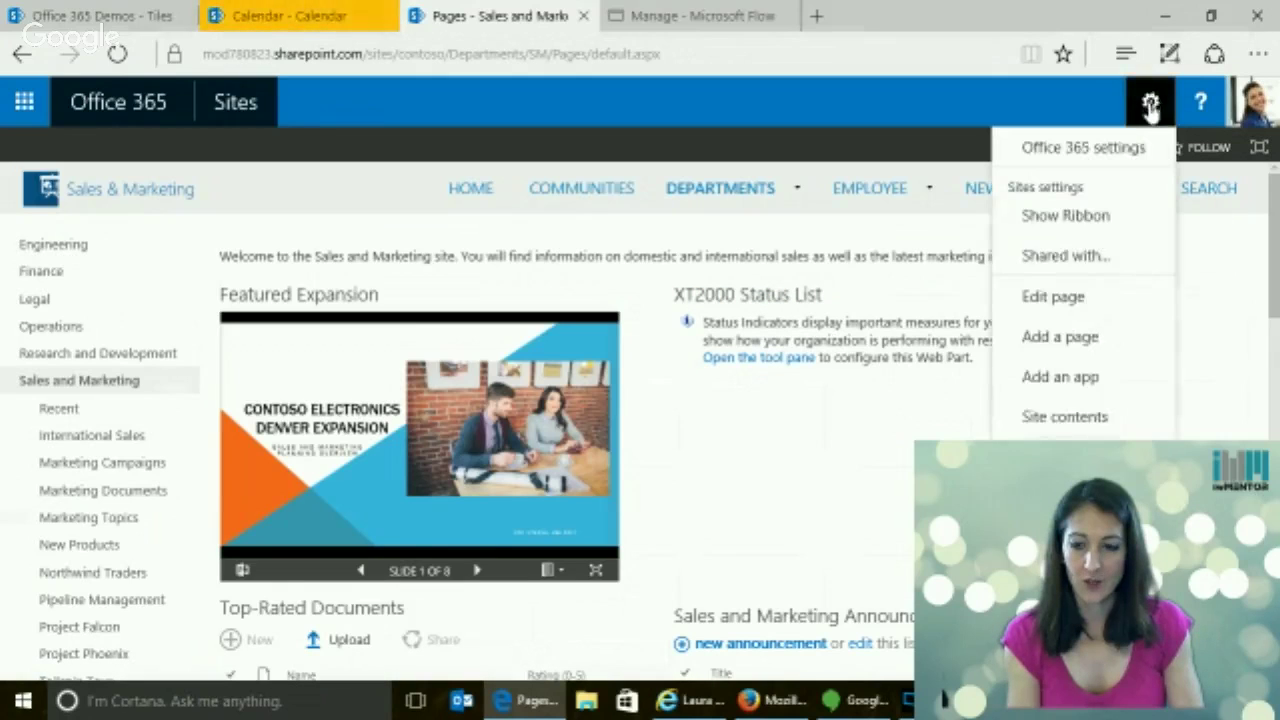
click(1052, 426)
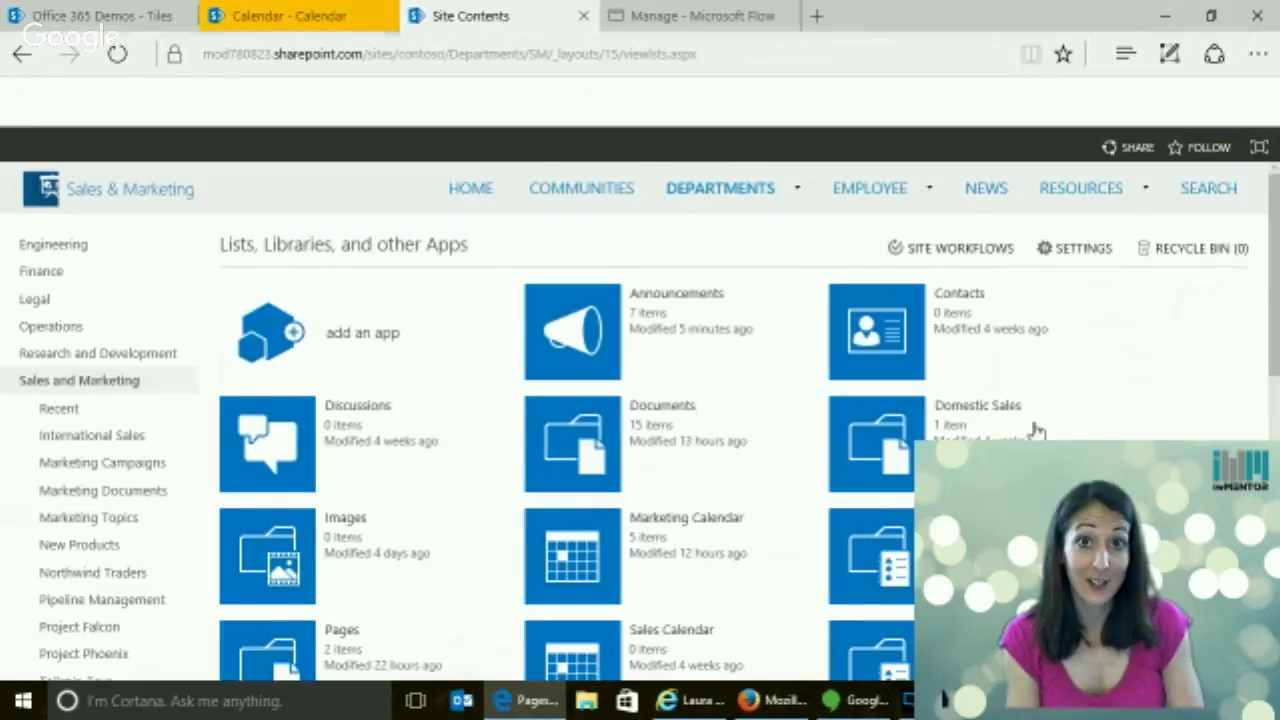
click(600, 329)
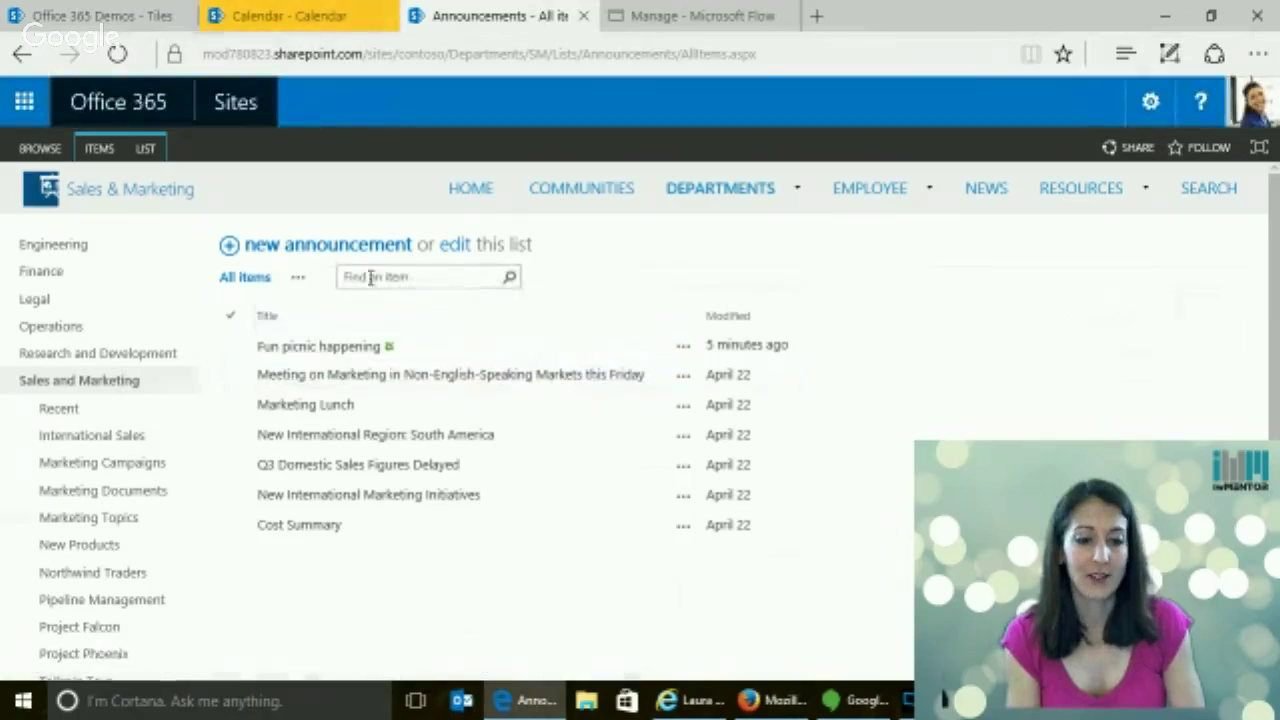
click(355, 250)
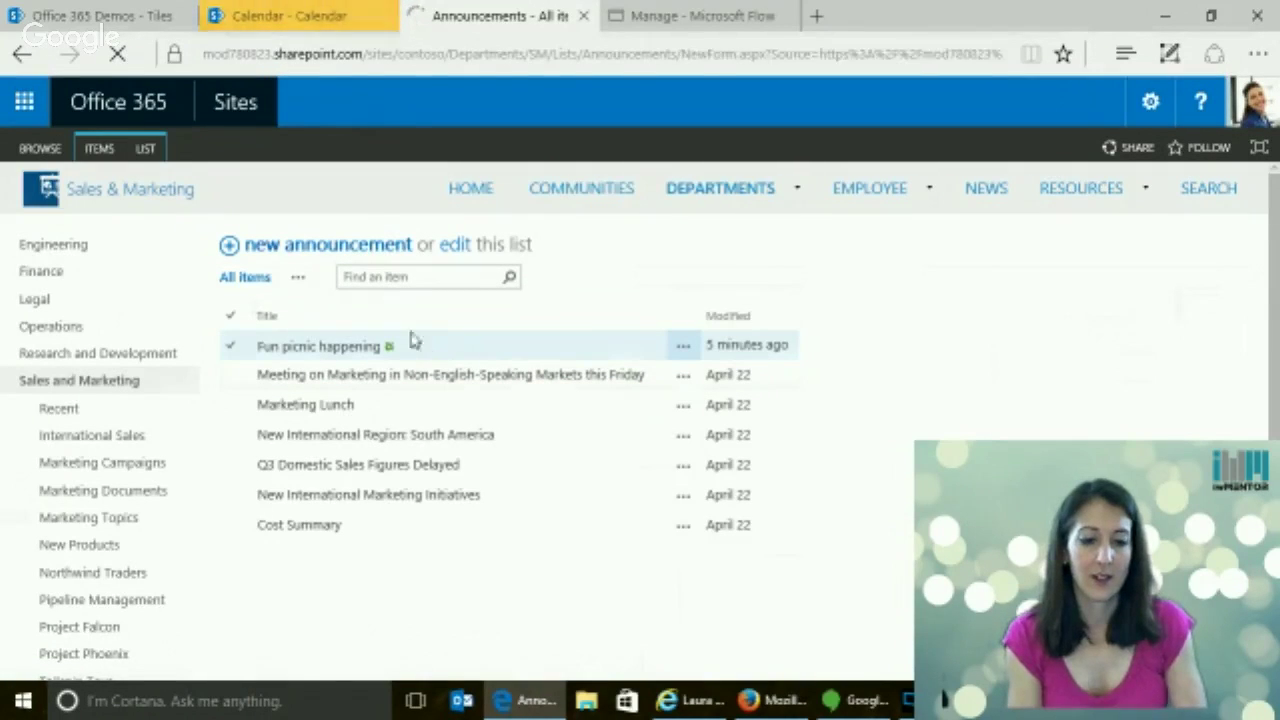
Save announcement 'Exciting board meeting!' with body 'This will be so much fun!', expiring 28 May 2016
click(447, 300)
text(Exciting board meetingv)
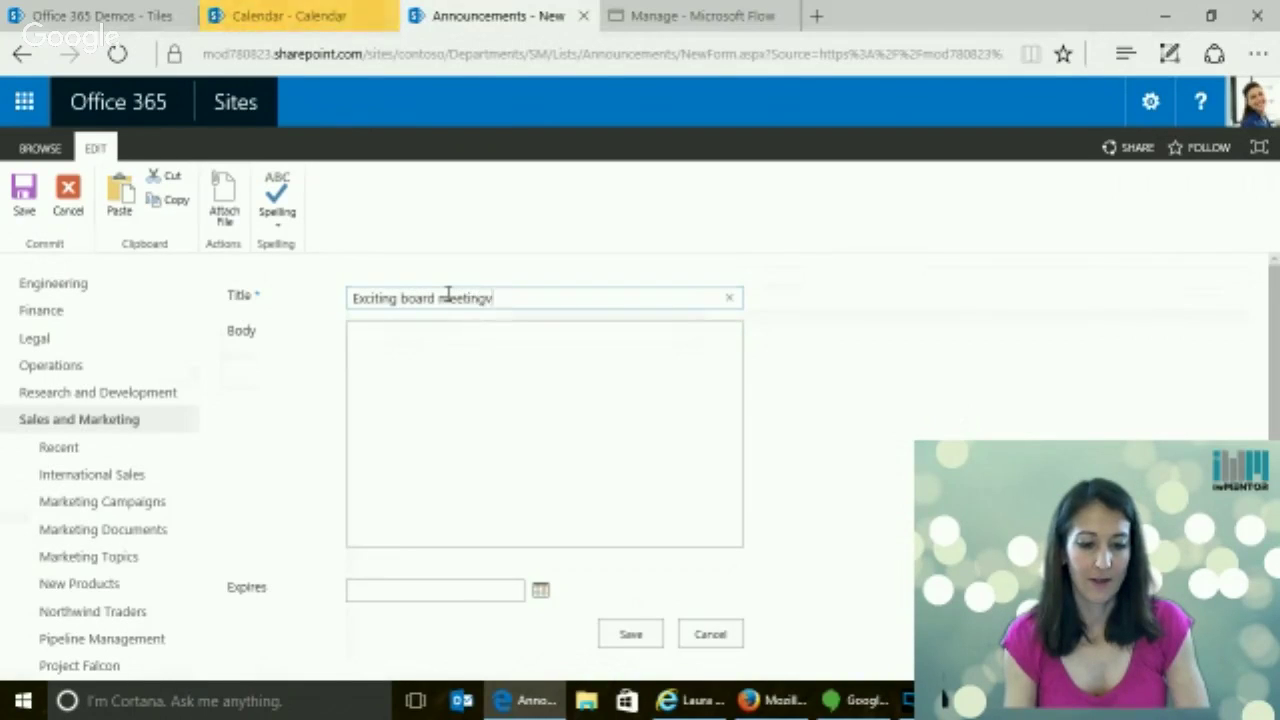
key(BackSpace)
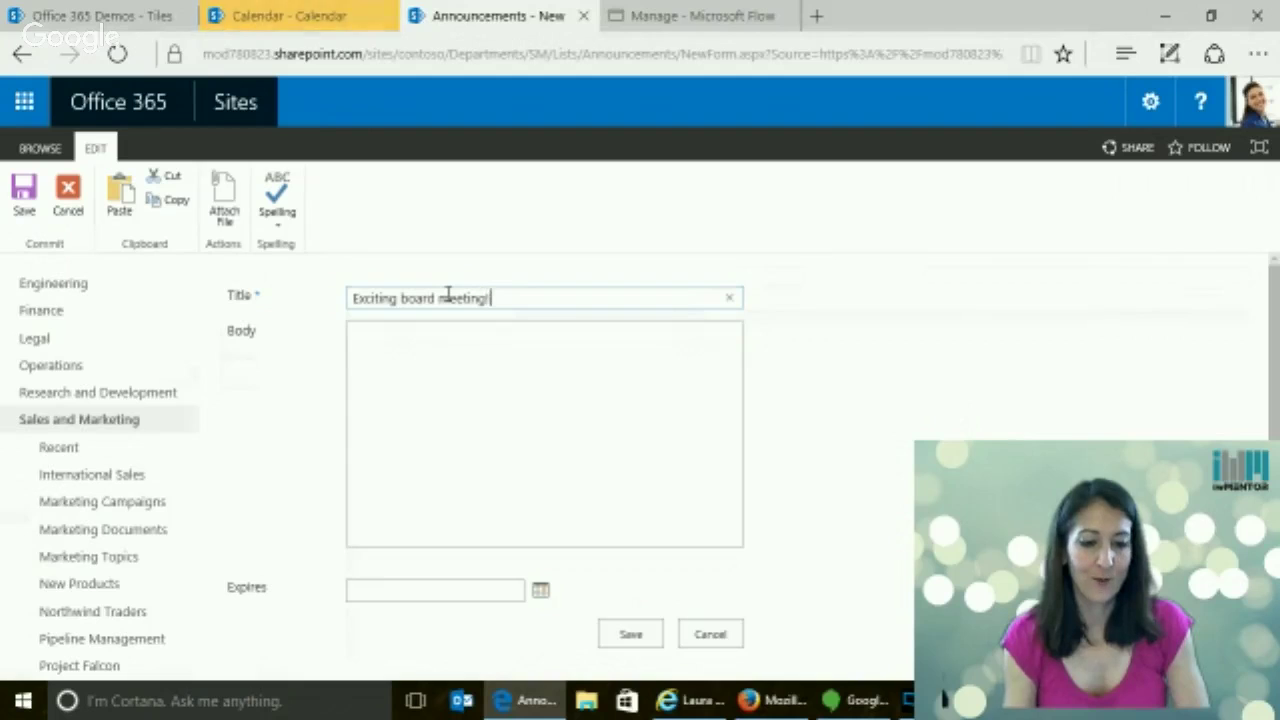
click(449, 391)
text(This will be so muc)
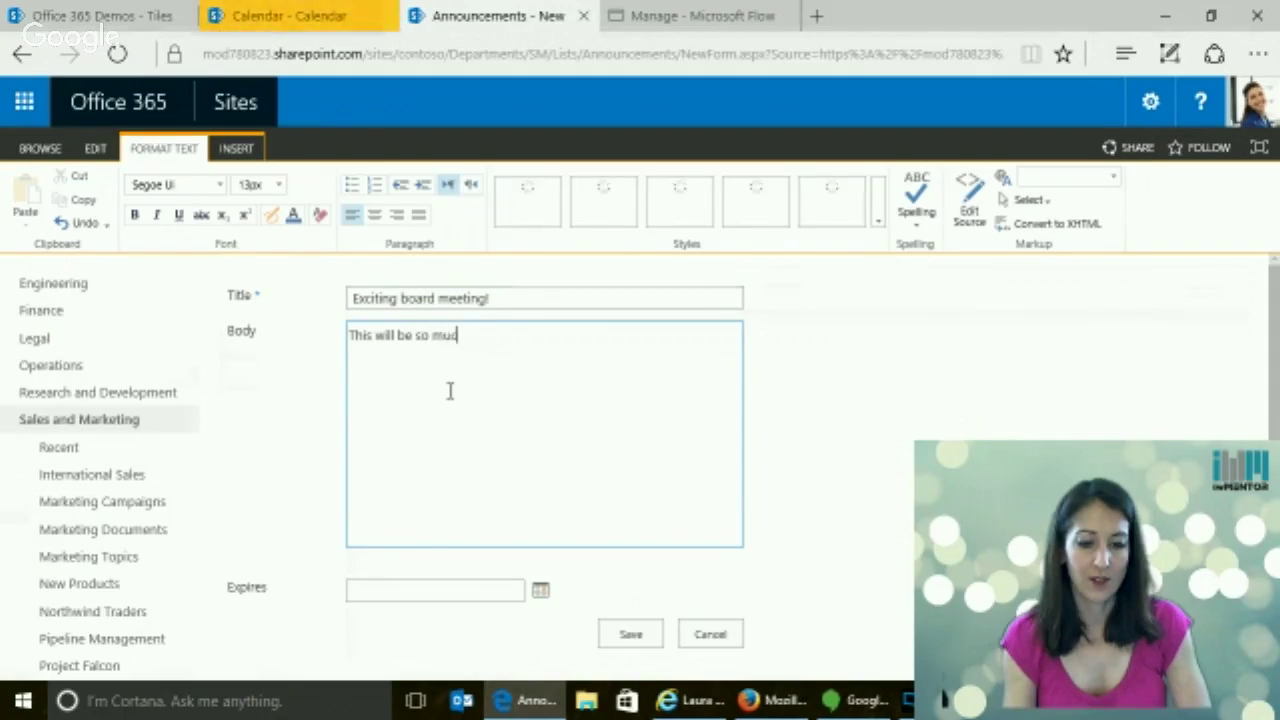
text(h fun!)
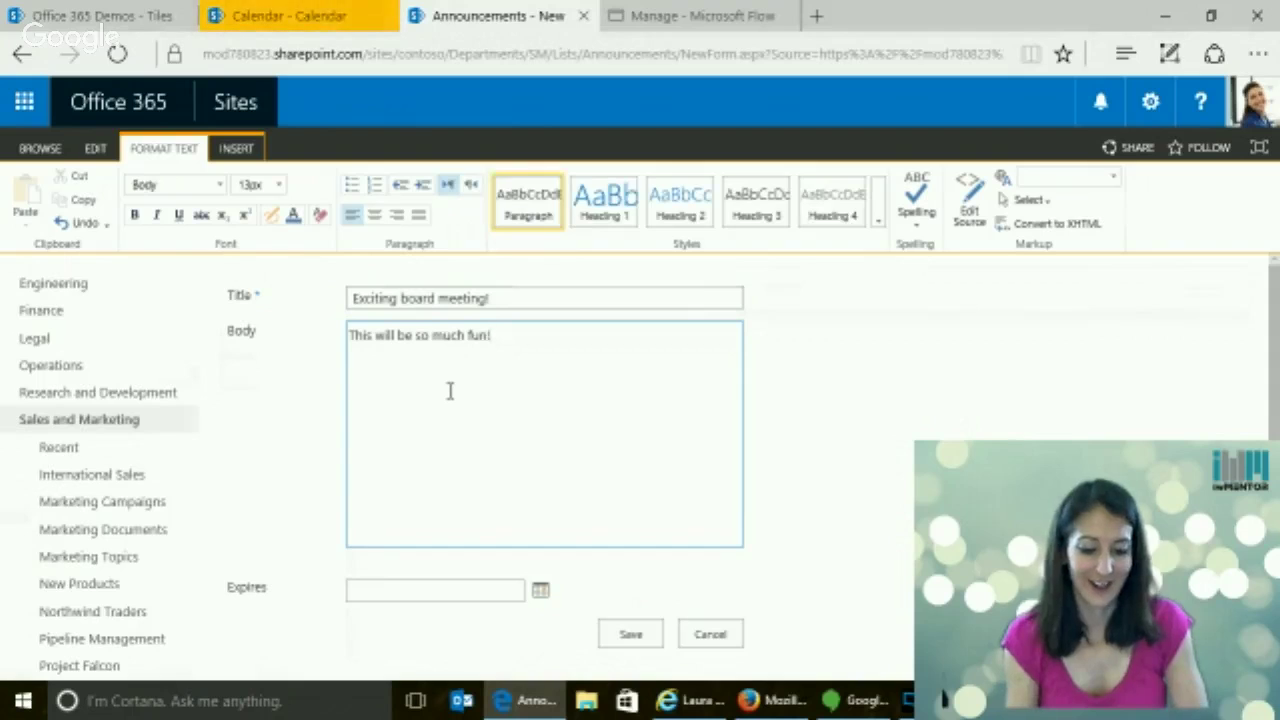
click(540, 591)
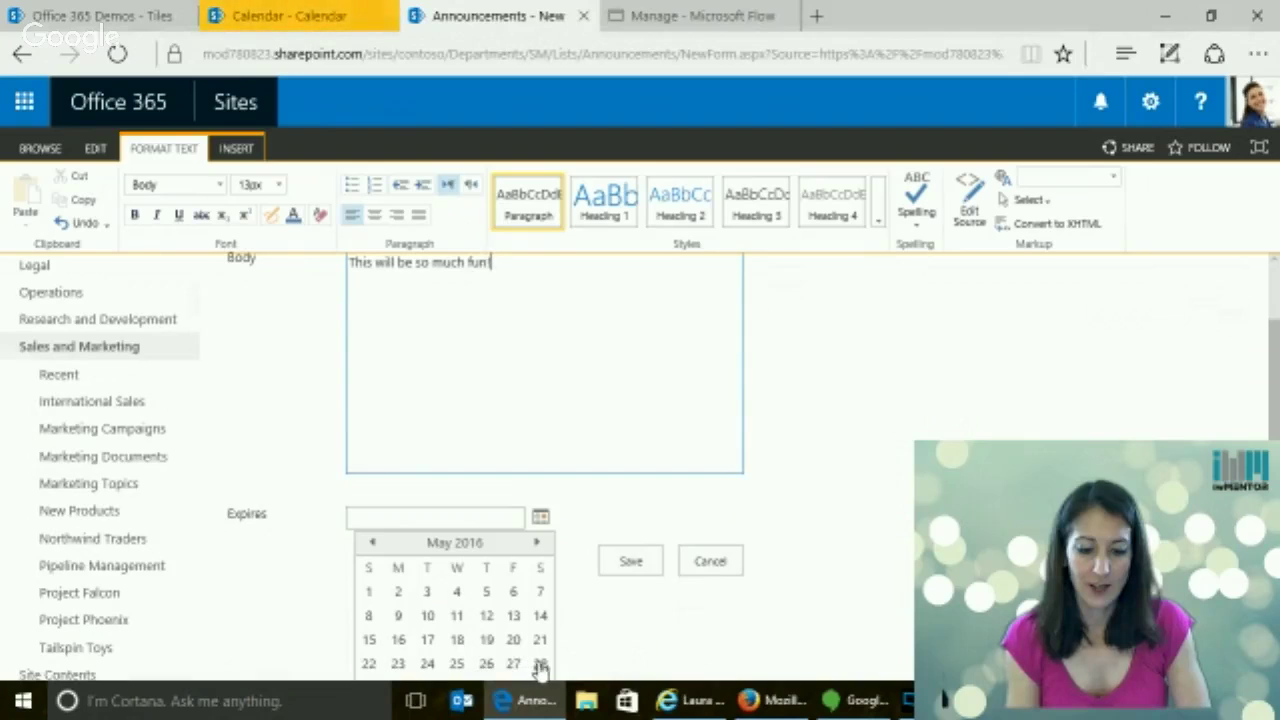
click(540, 665)
click(607, 563)
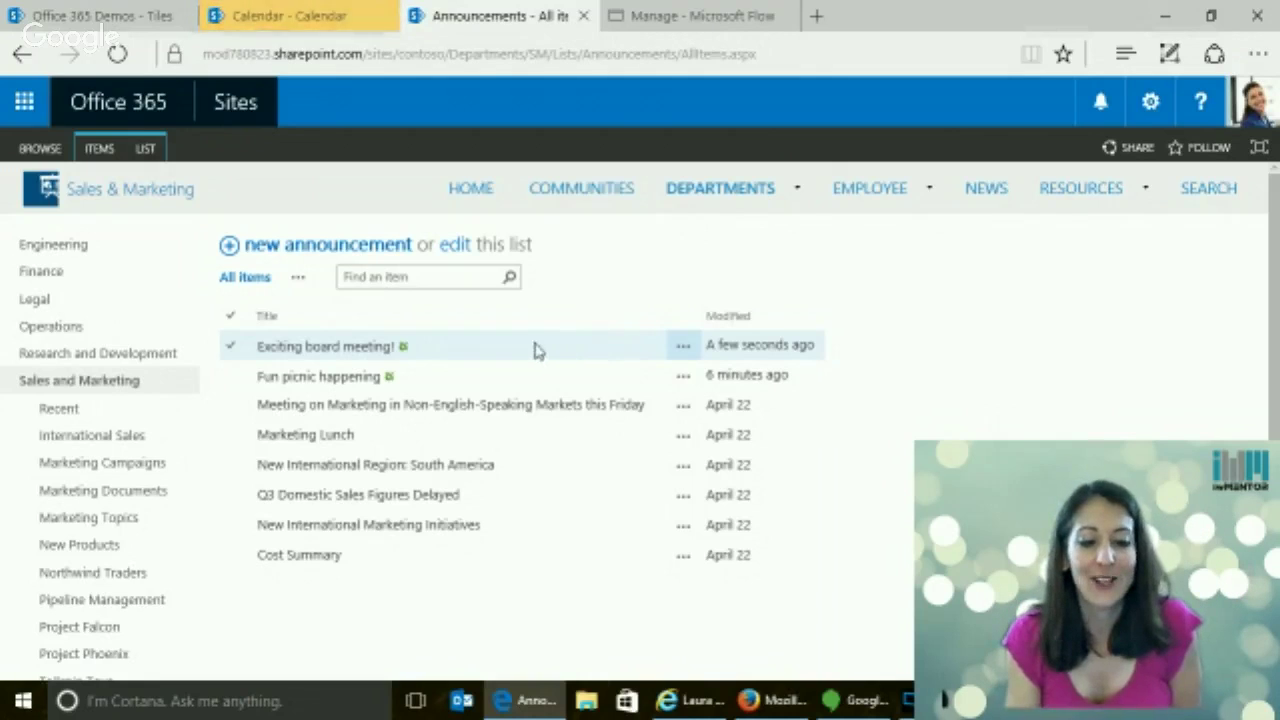
click(770, 705)
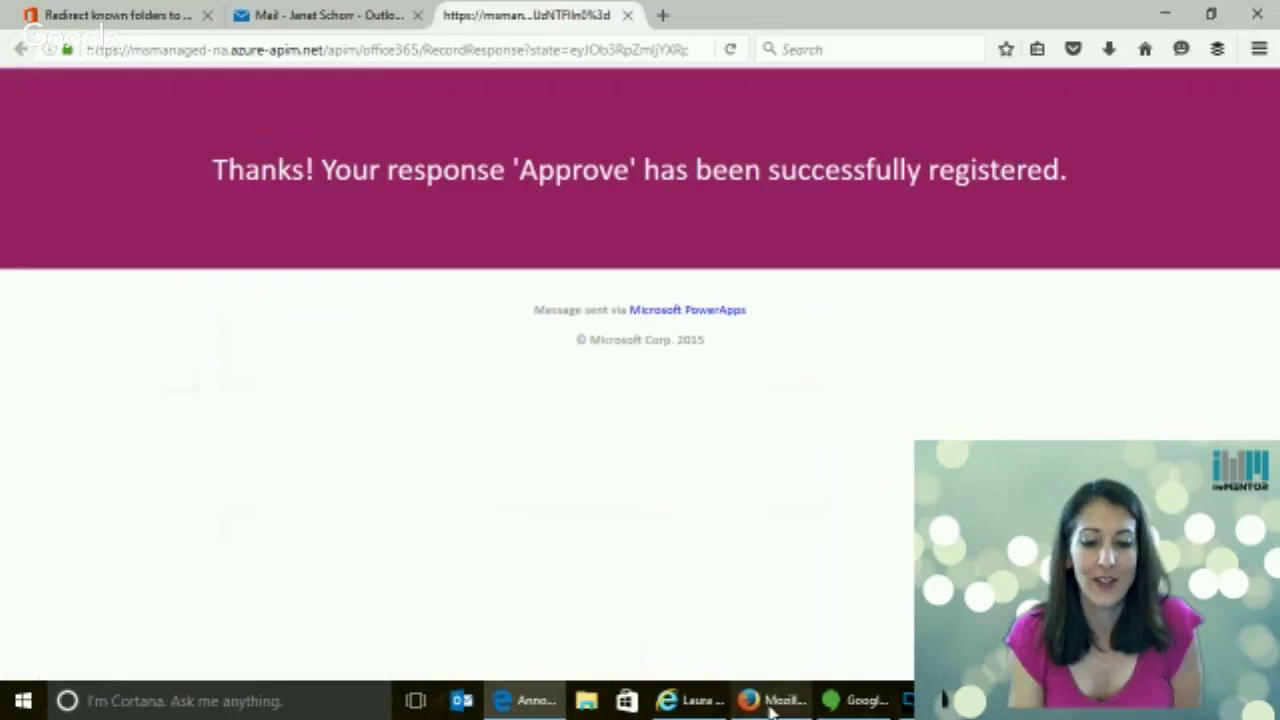
Close the Approve confirmation and reject the 'Exciting board meeting!' request from its approval email
click(628, 15)
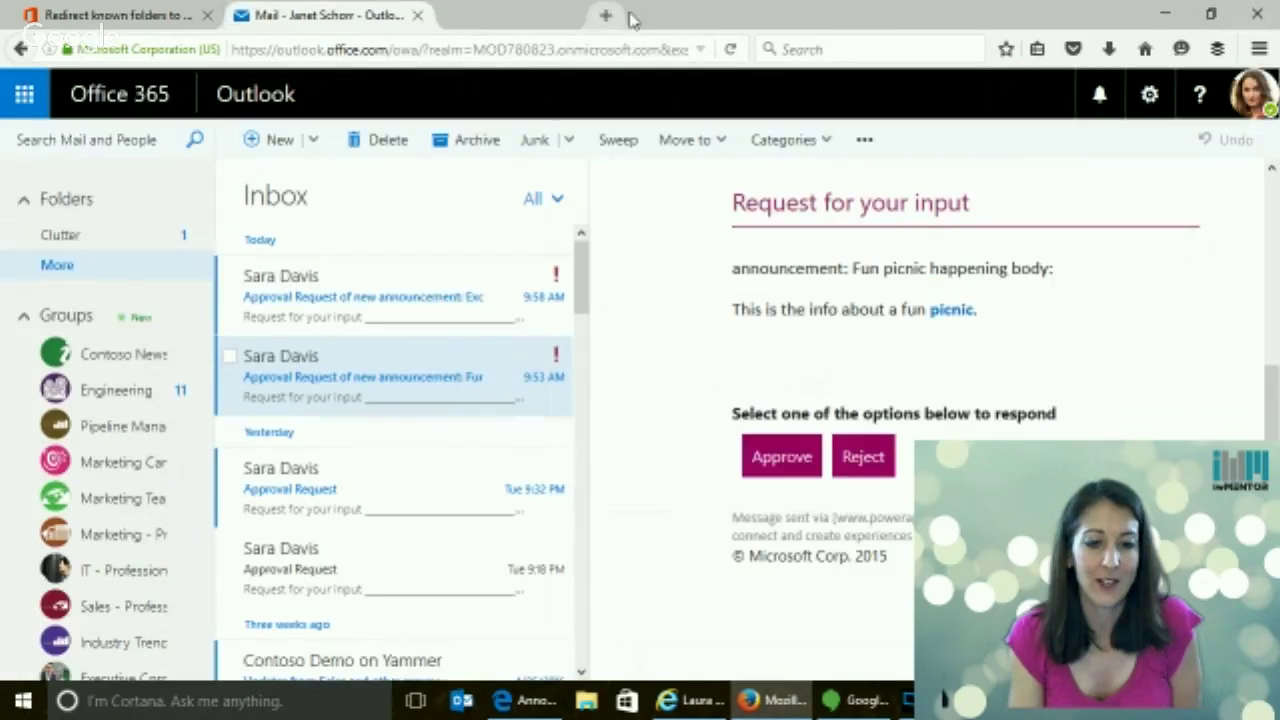
click(383, 293)
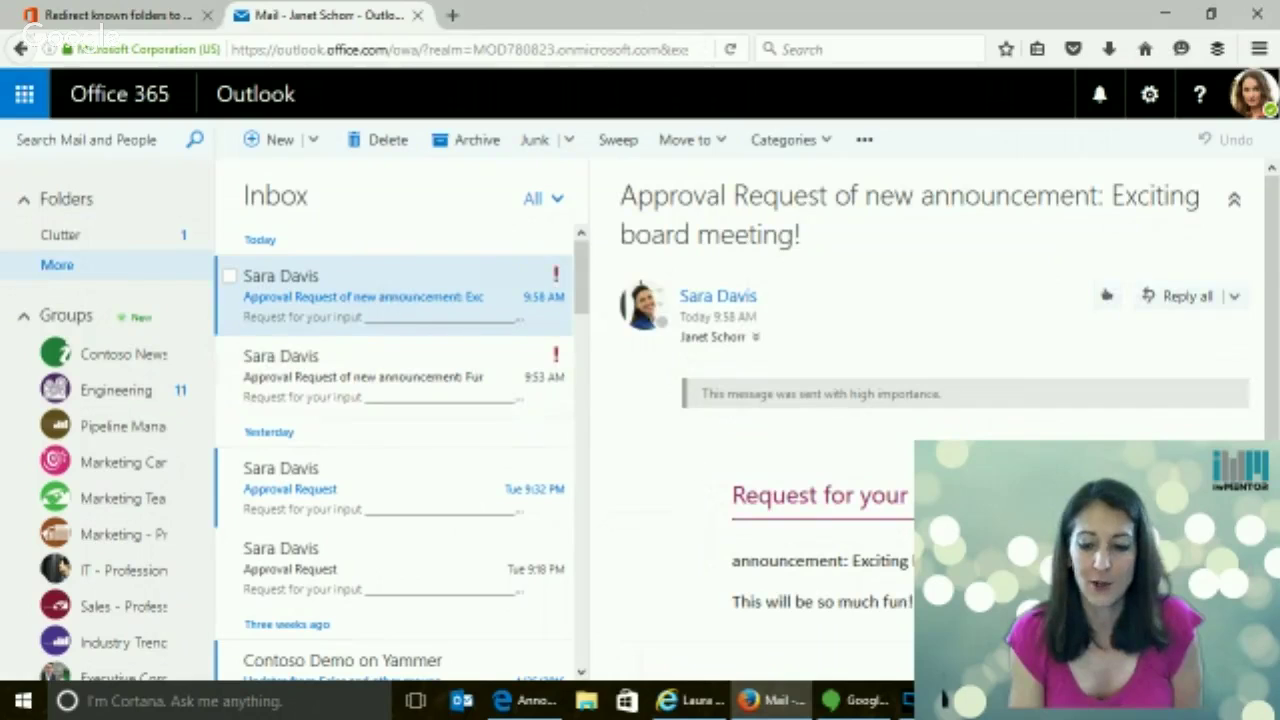
scroll(900, 400, down, 3)
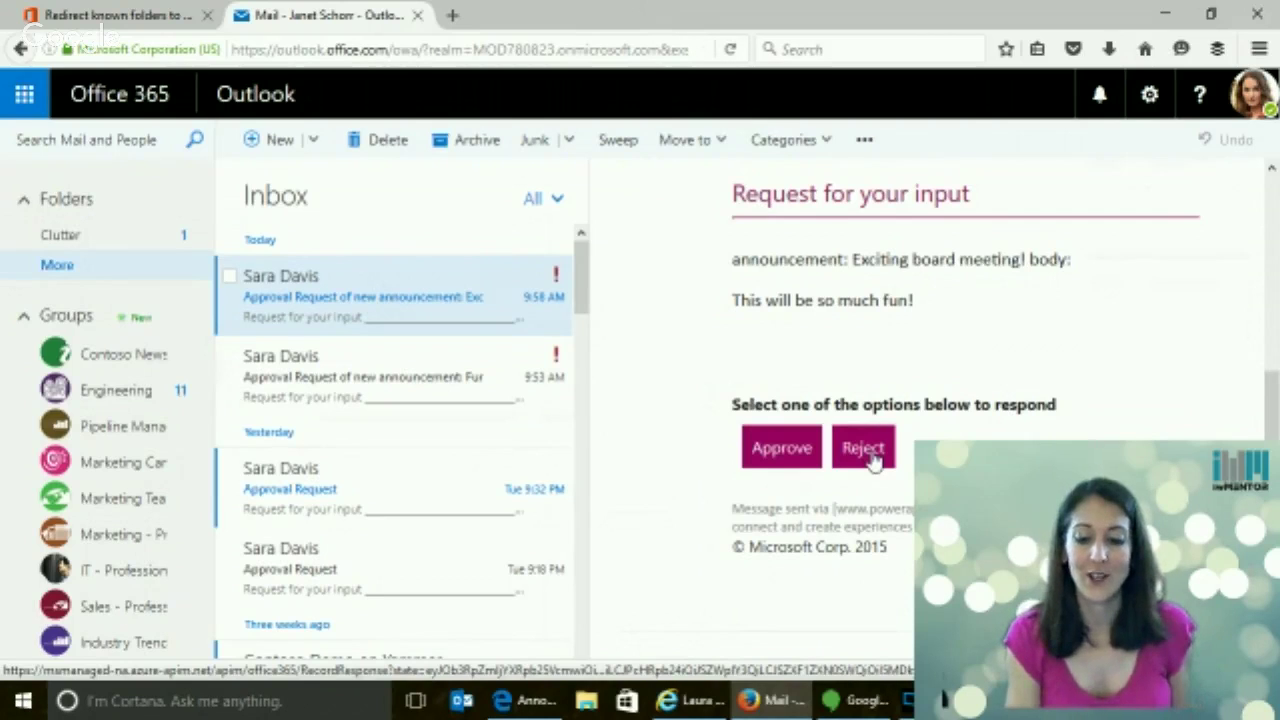
click(866, 451)
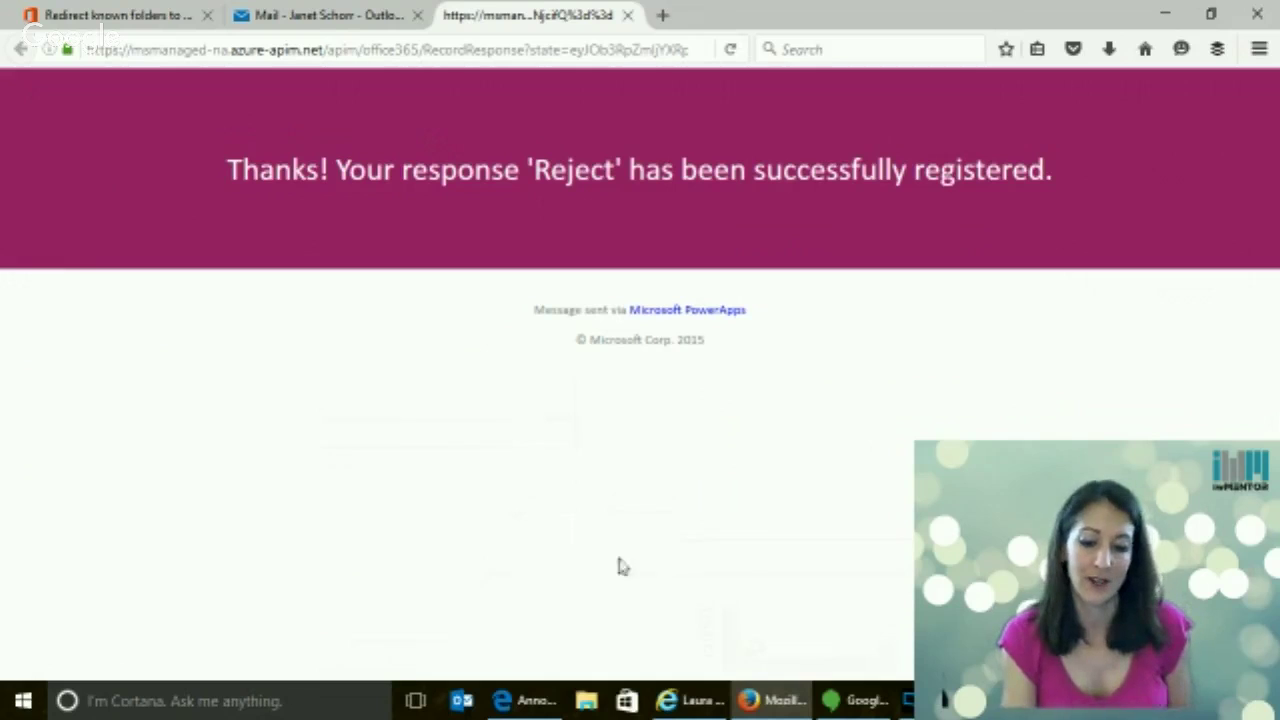
mouse_move(700, 712)
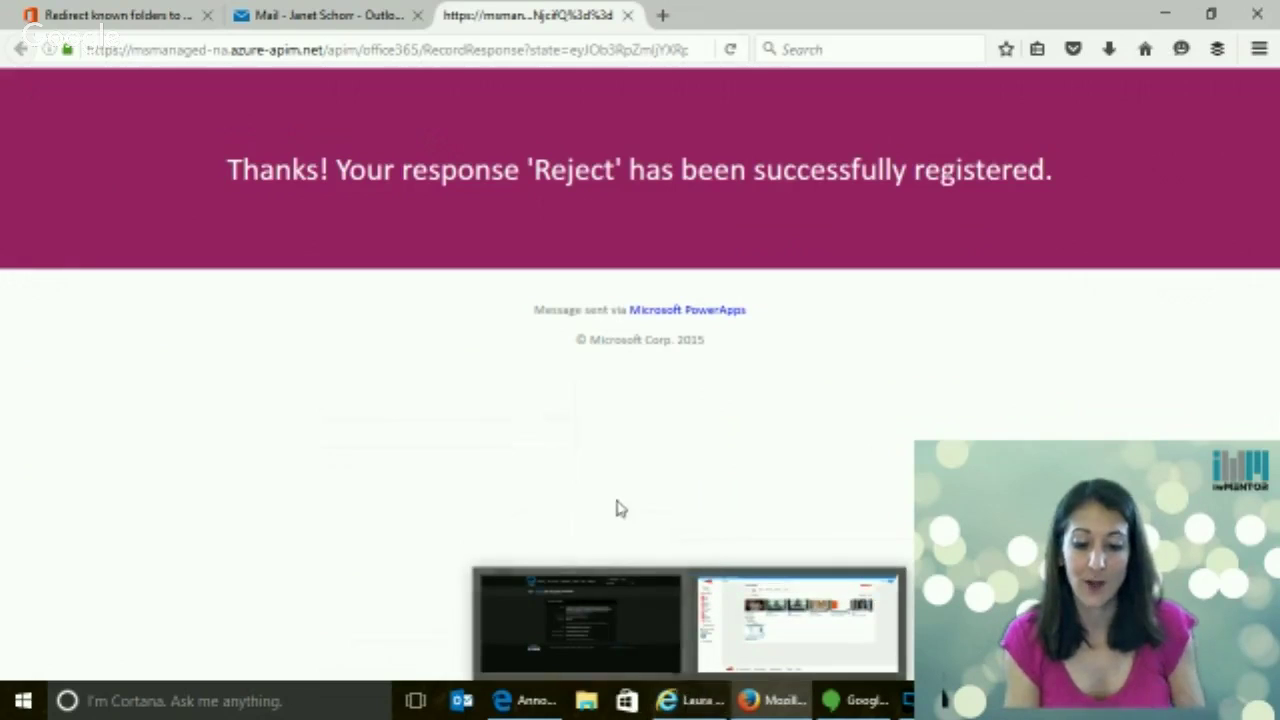
click(524, 700)
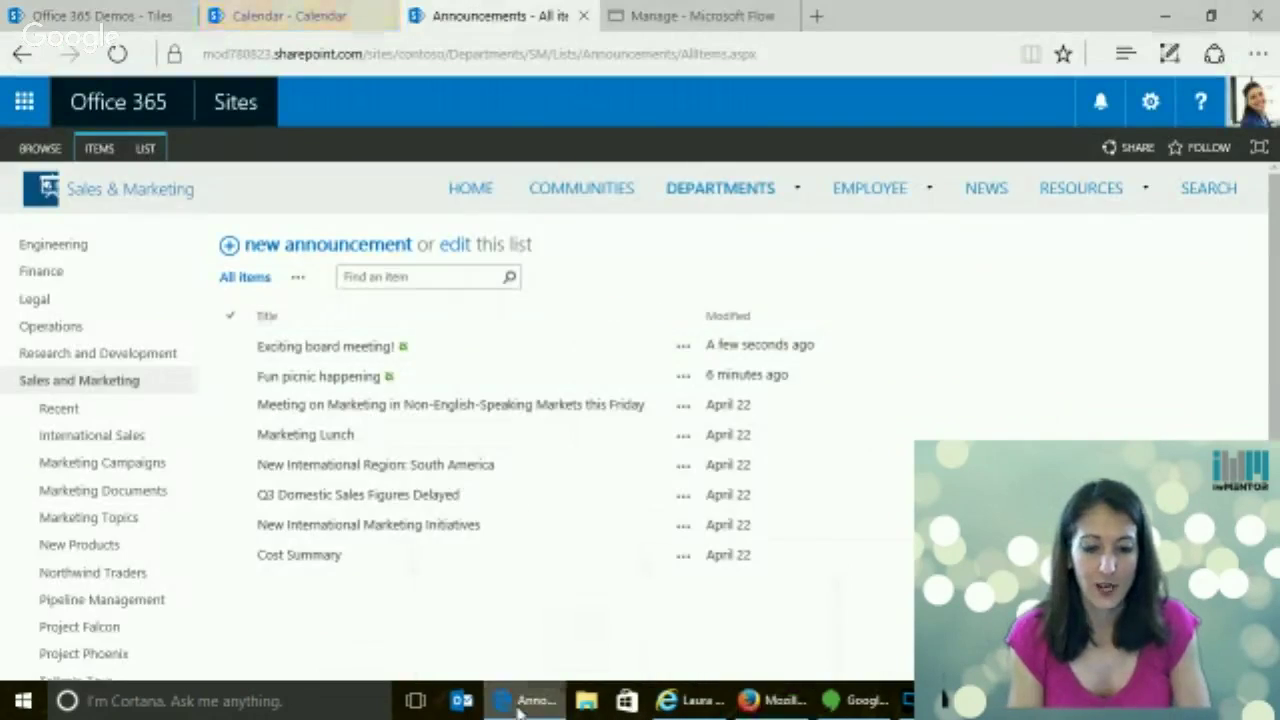
Reload the Departments calendar page to check for new events
click(318, 18)
click(240, 53)
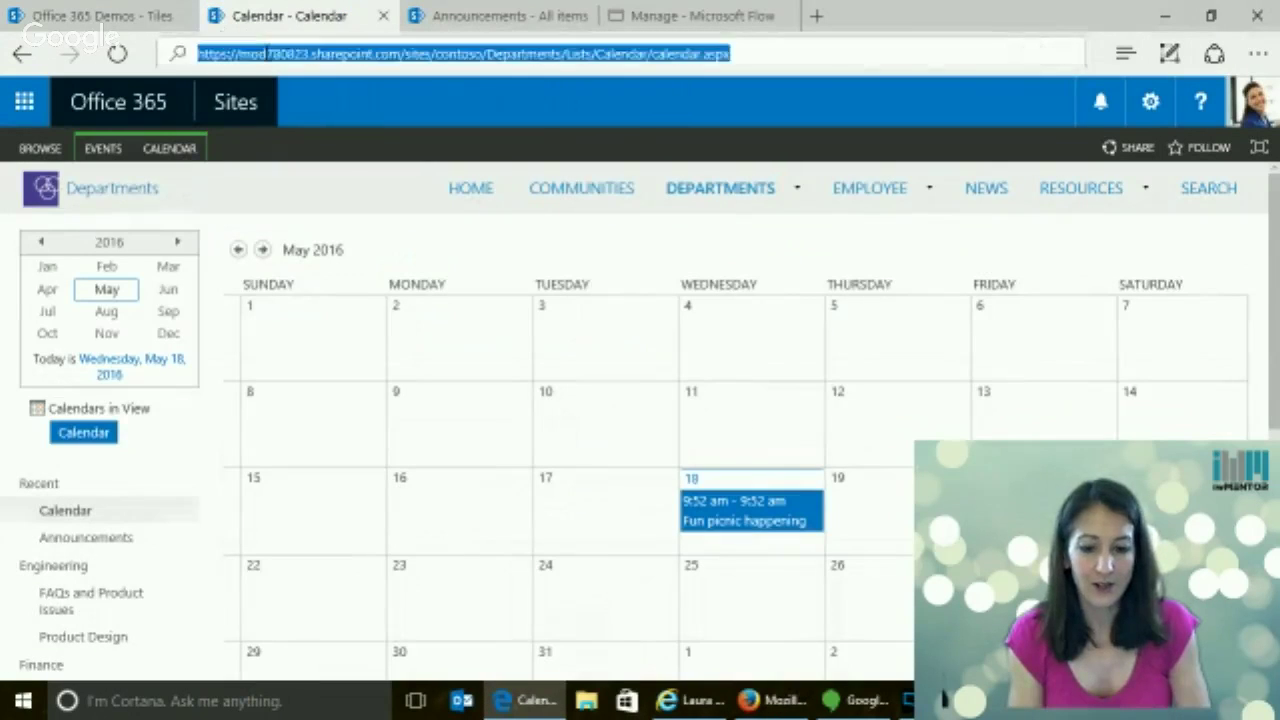
key(Return)
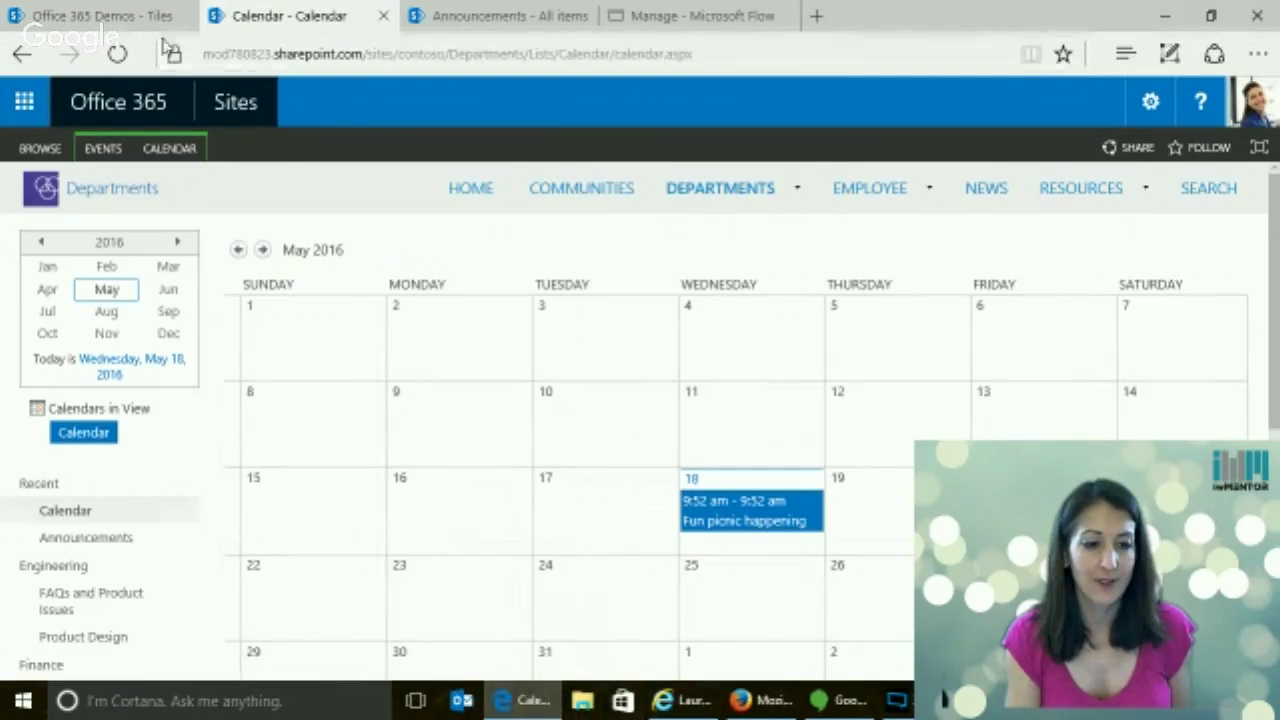
On the Office 365 Demos page, check the signed-in account and open Mail
click(120, 17)
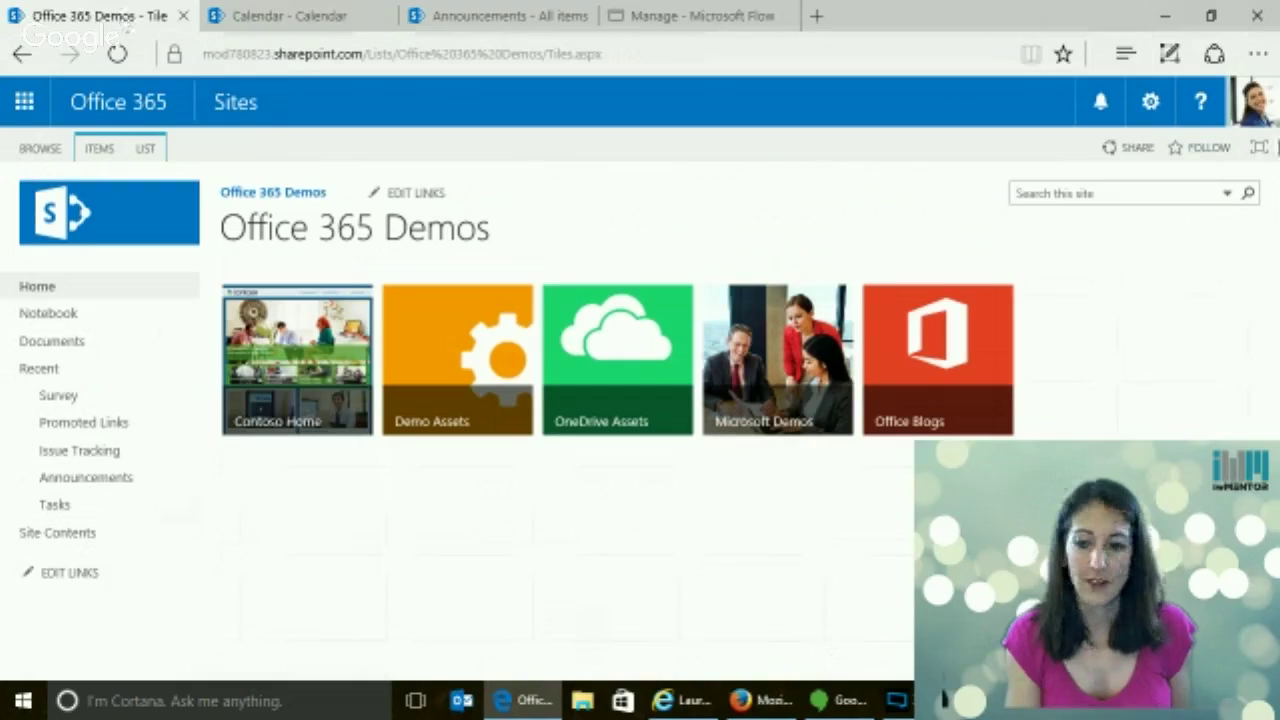
click(1258, 108)
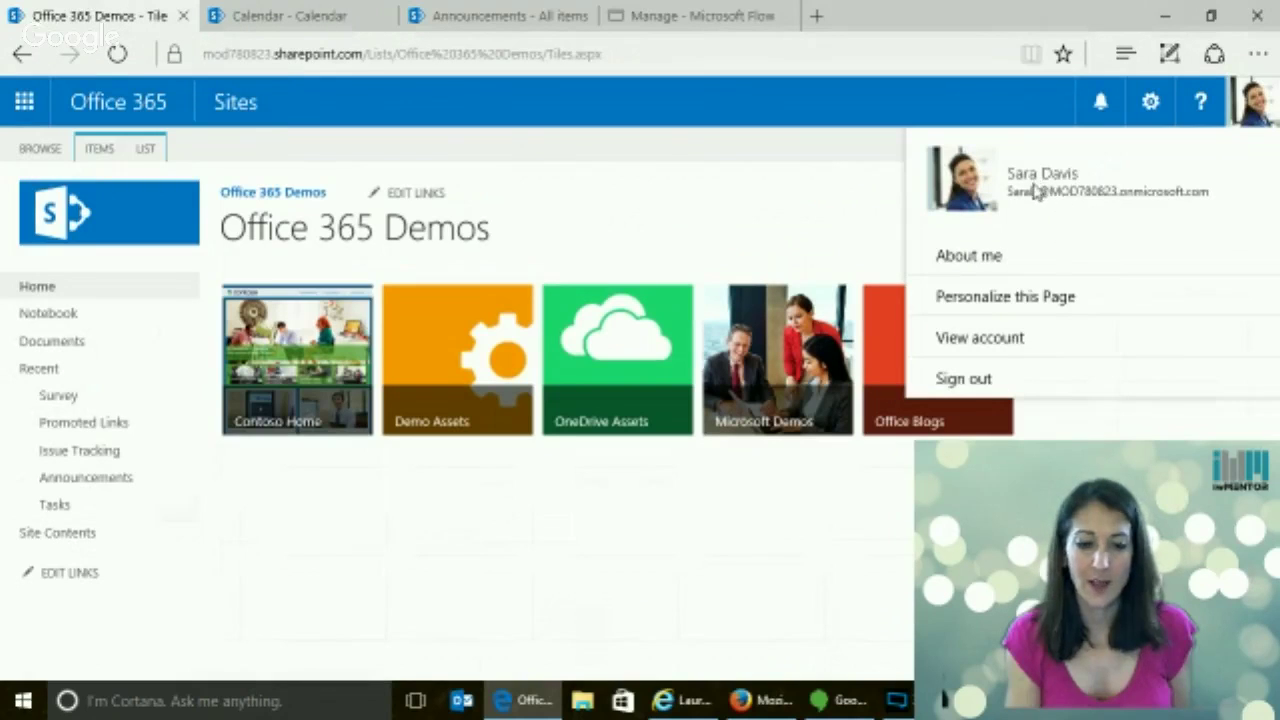
click(24, 101)
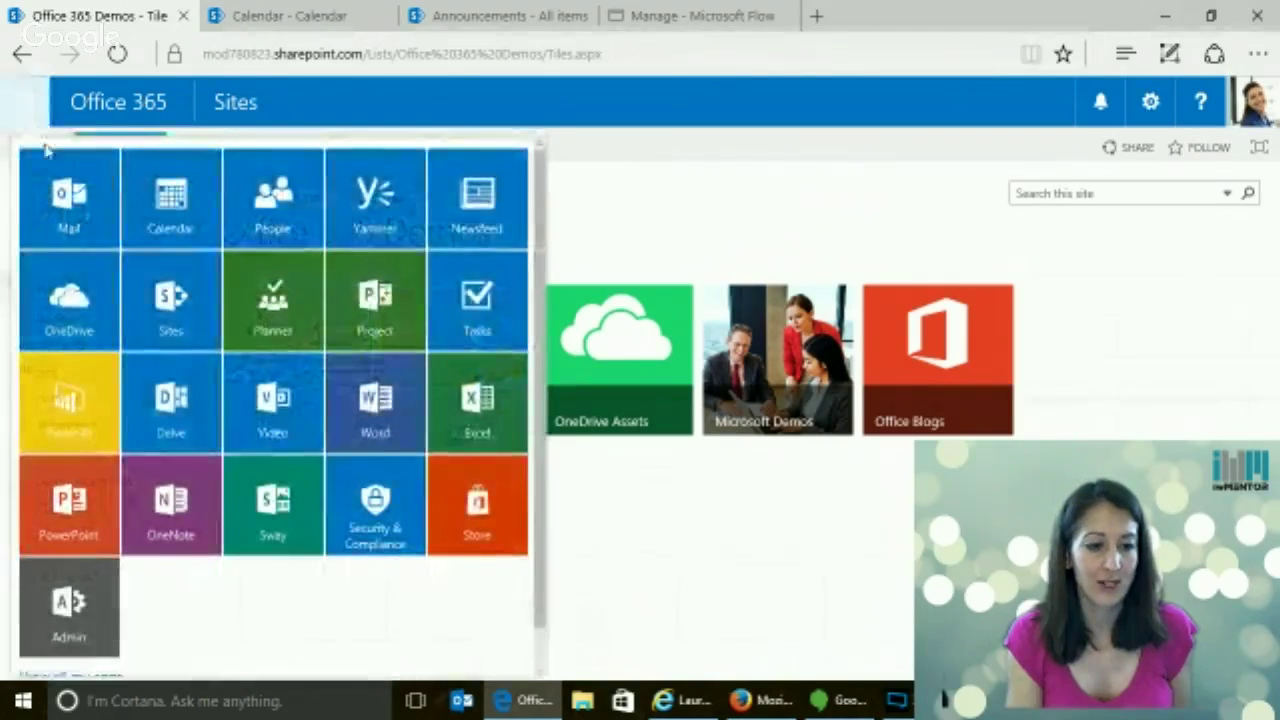
click(62, 195)
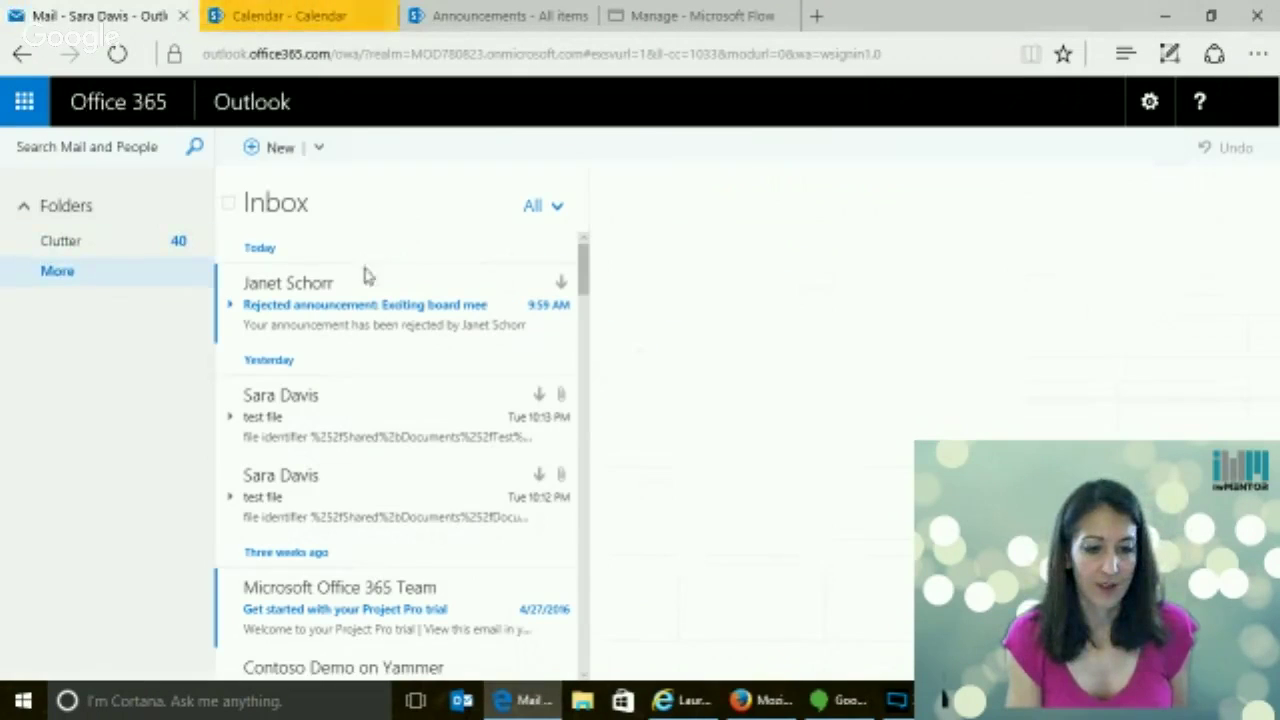
Open the 'Rejected announcement: Exciting board meeting!' email and start a Reply all draft
click(353, 323)
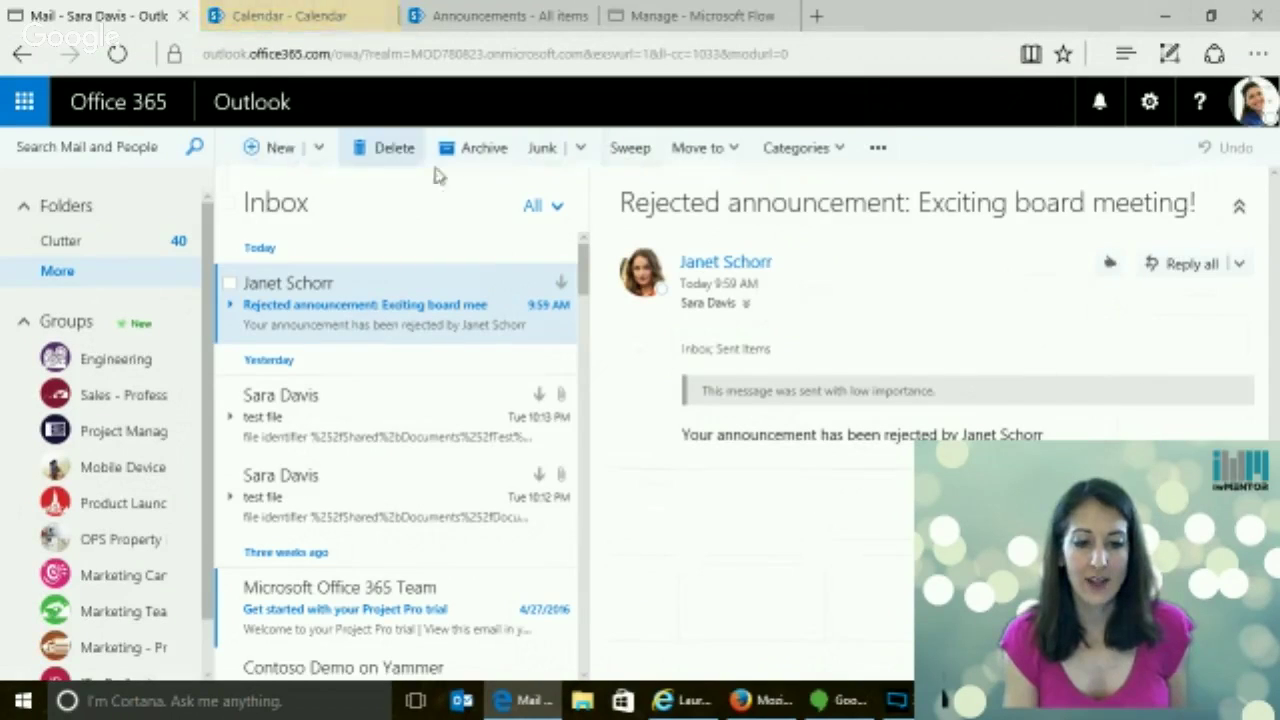
click(1180, 265)
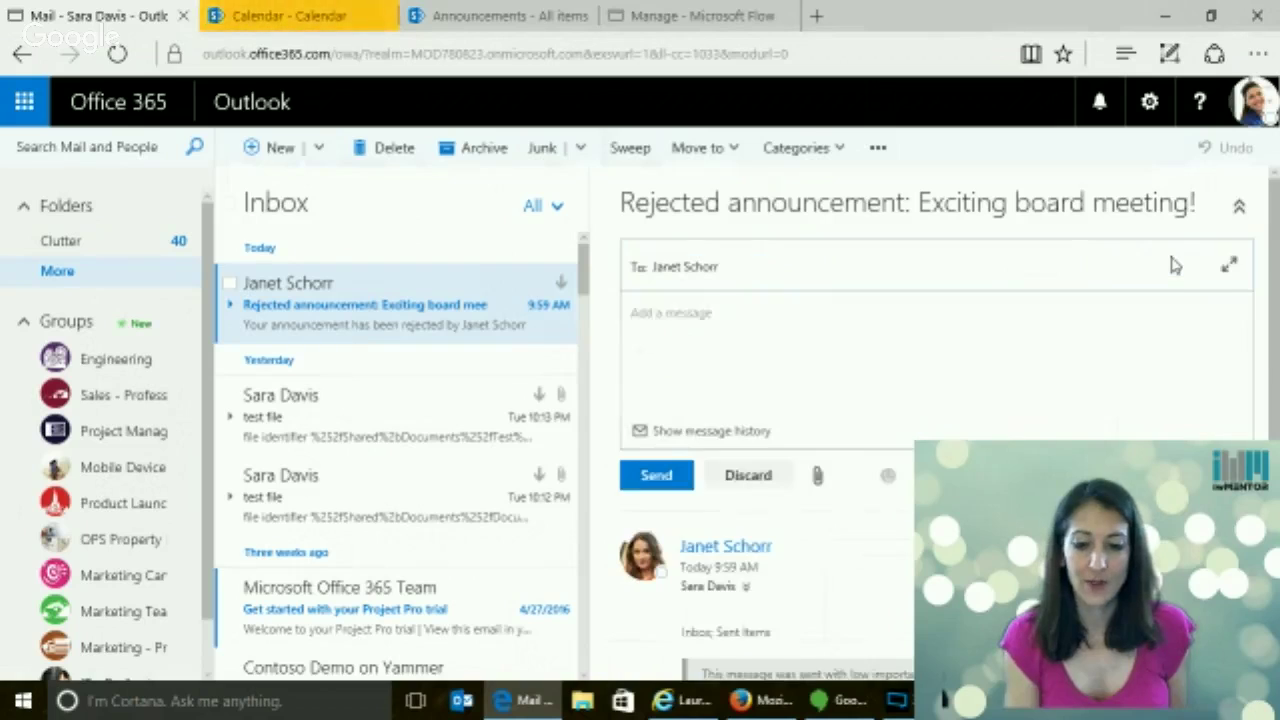
click(703, 327)
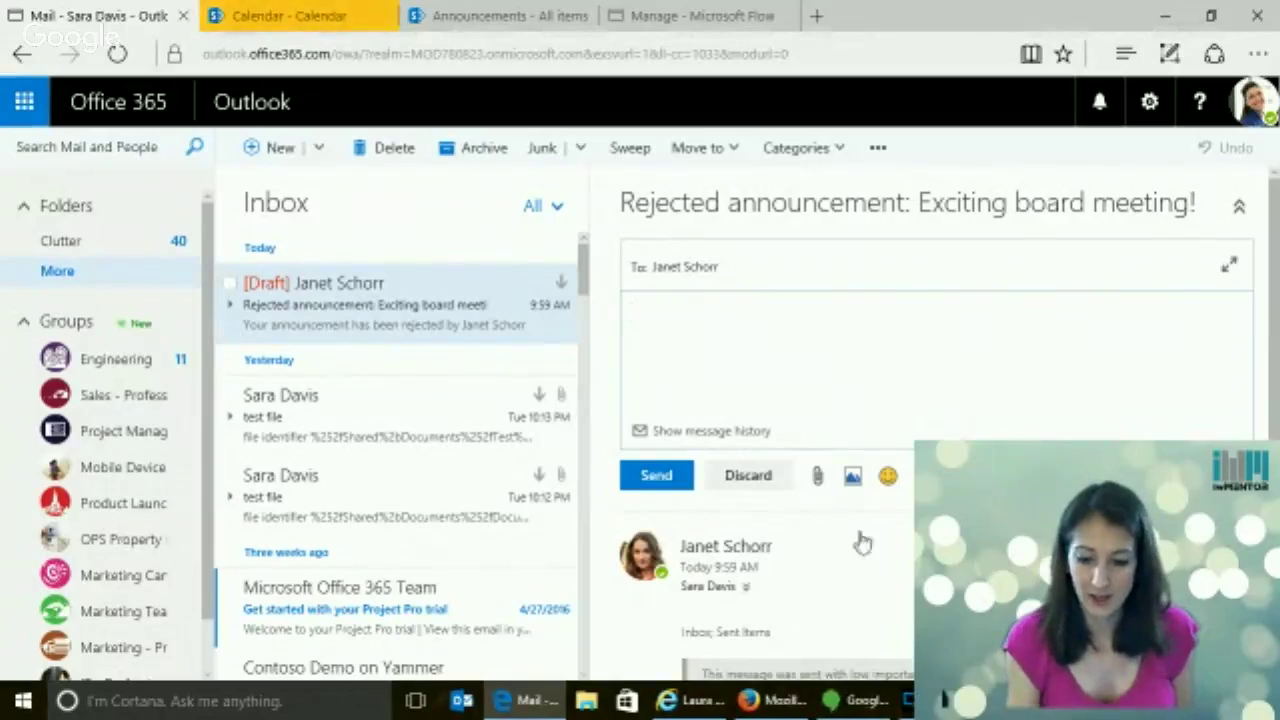
click(890, 697)
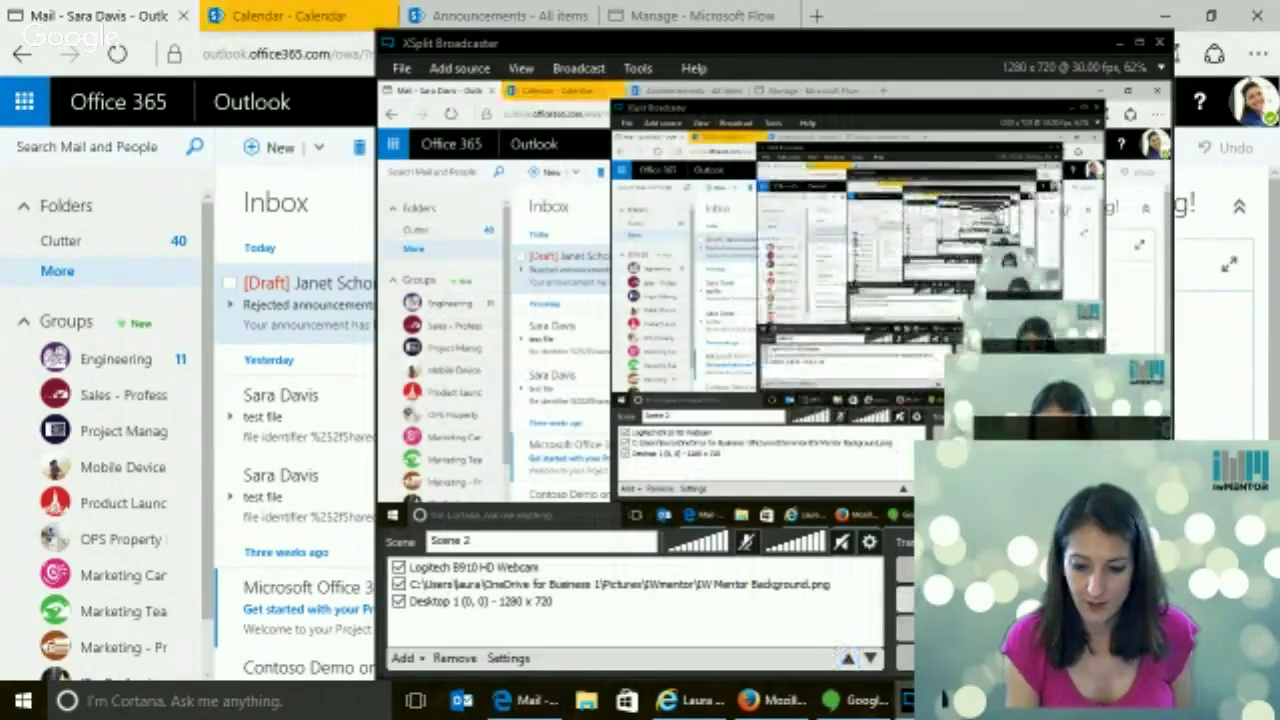